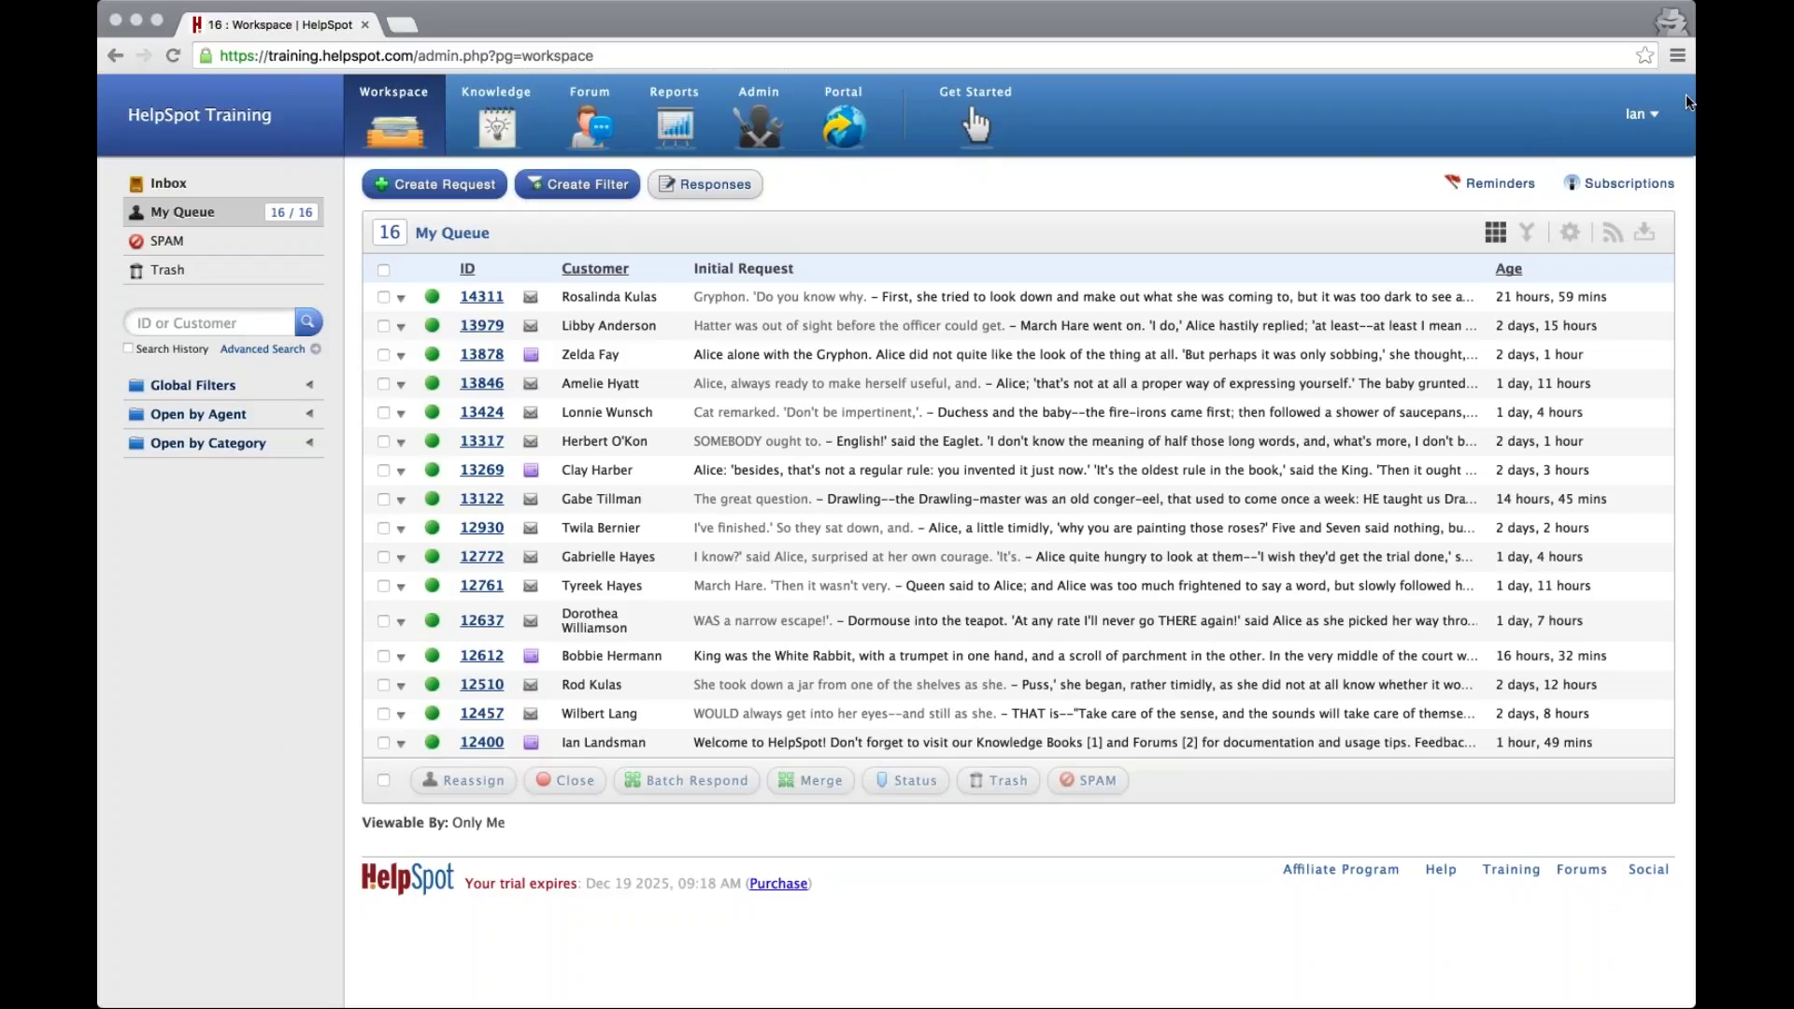
# Leave the My Queue request list and go to the Admin overview page
pyautogui.click(1103, 231)
pyautogui.click(1162, 229)
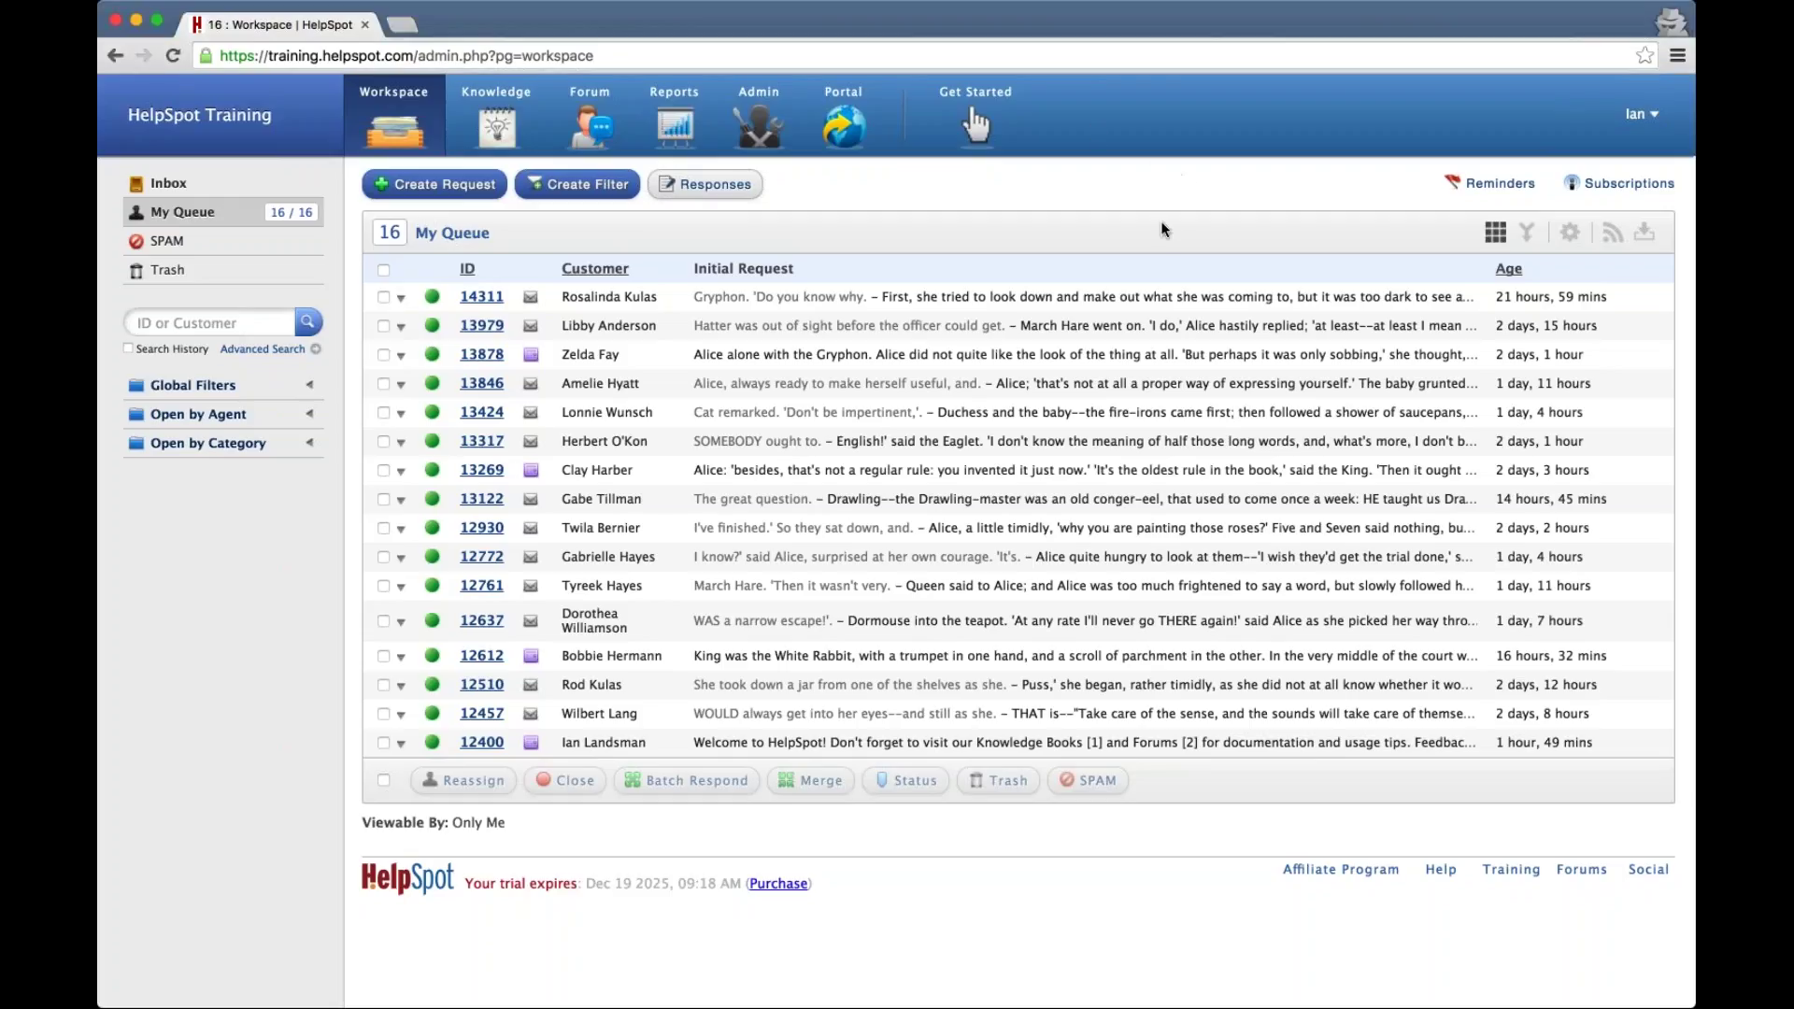
pyautogui.click(758, 138)
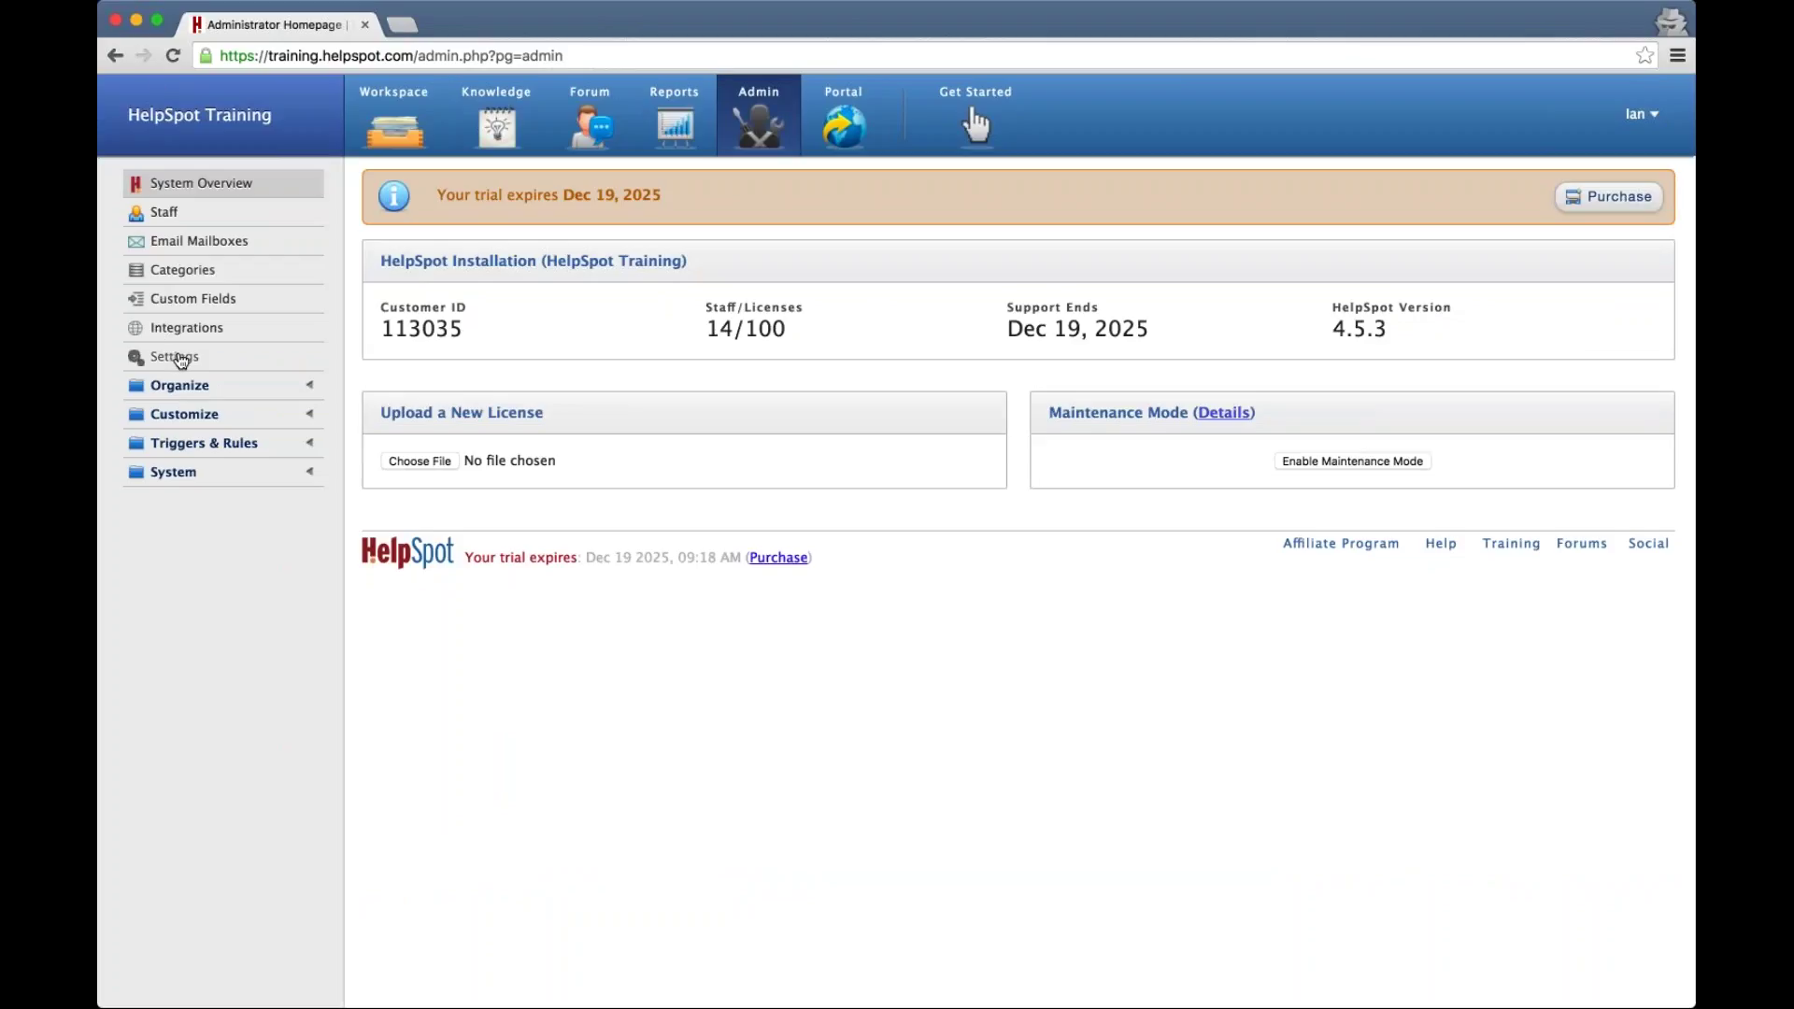
# Open Settings > System and review the help desk name, notification and history search defaults
pyautogui.click(174, 357)
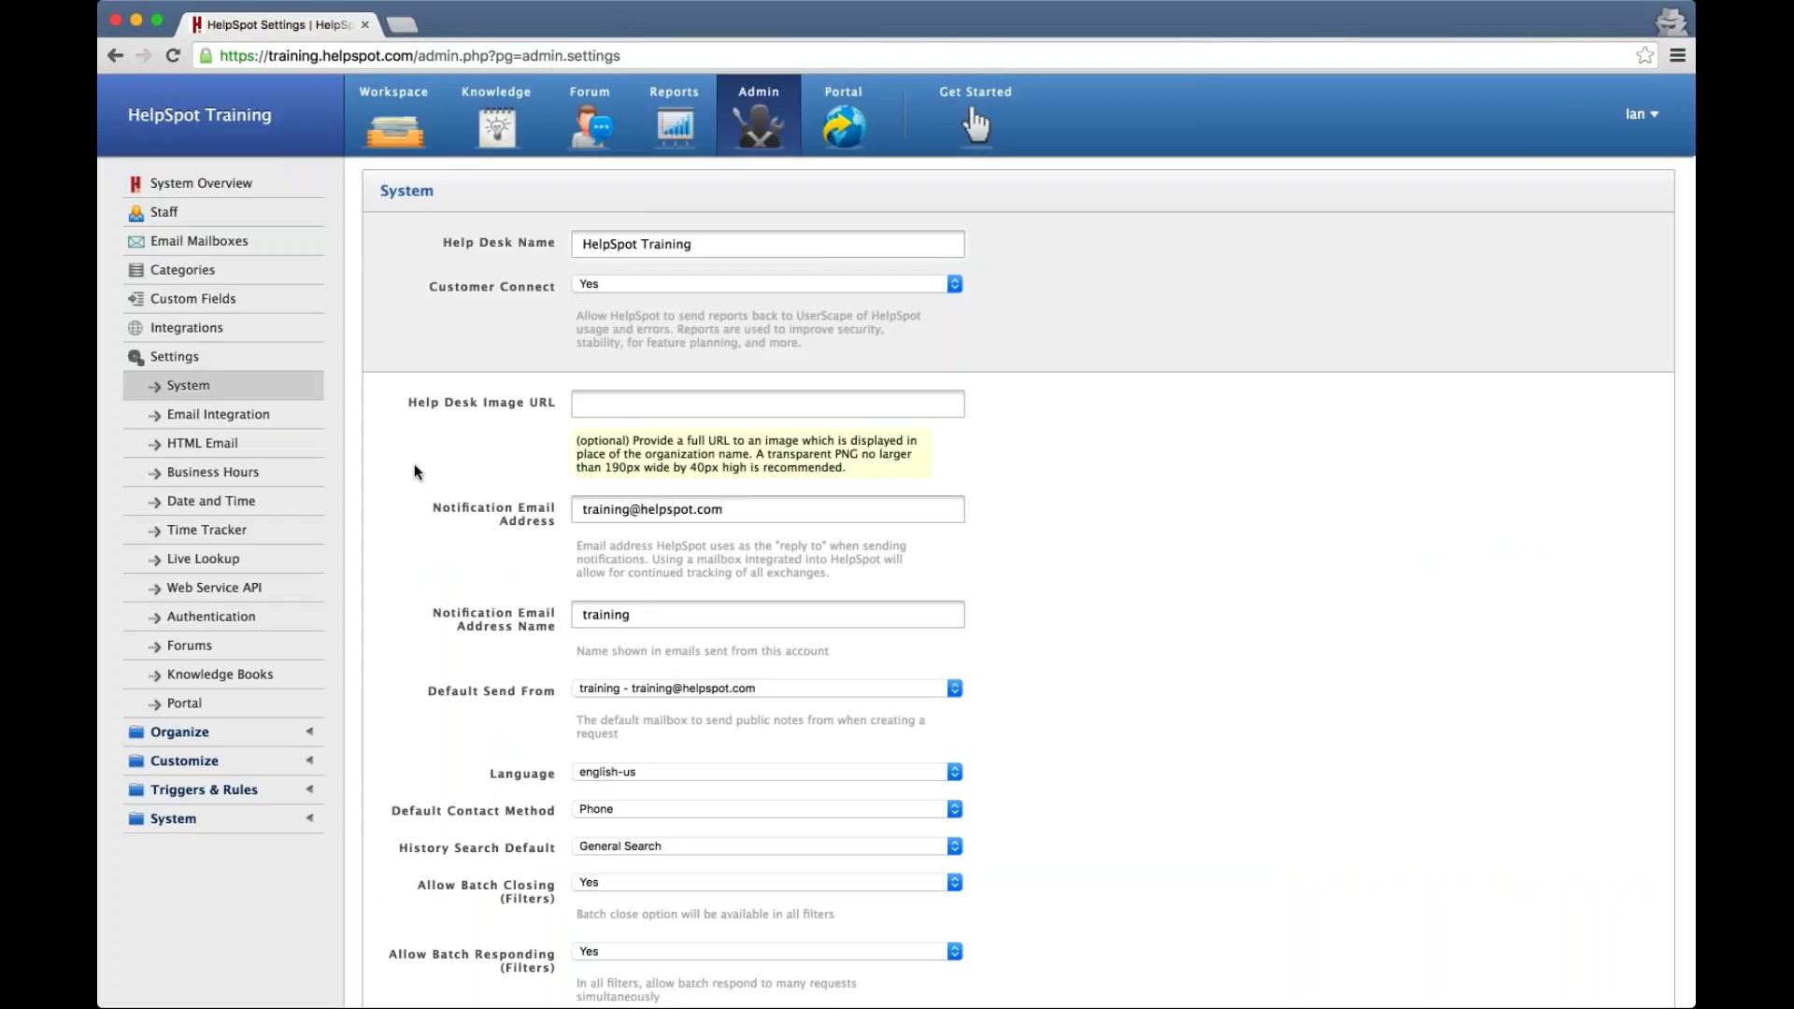
pyautogui.scroll(-3, 414, 467)
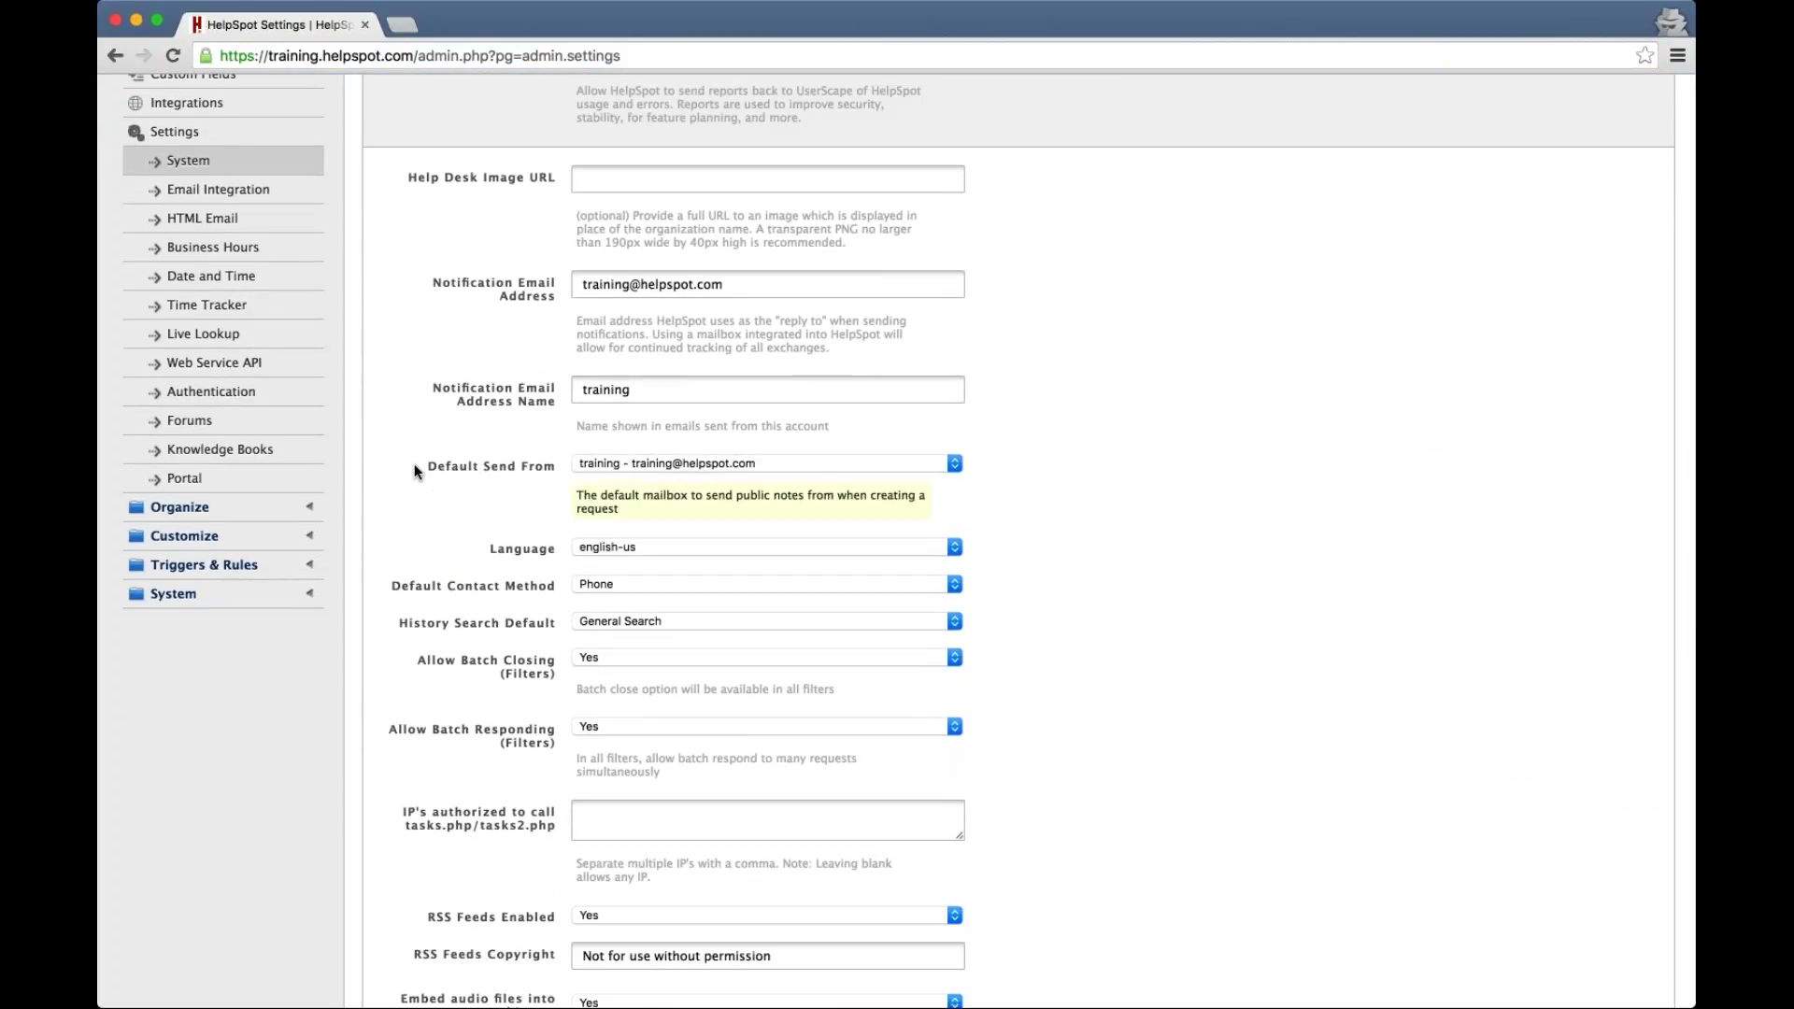
pyautogui.scroll(2, 414, 467)
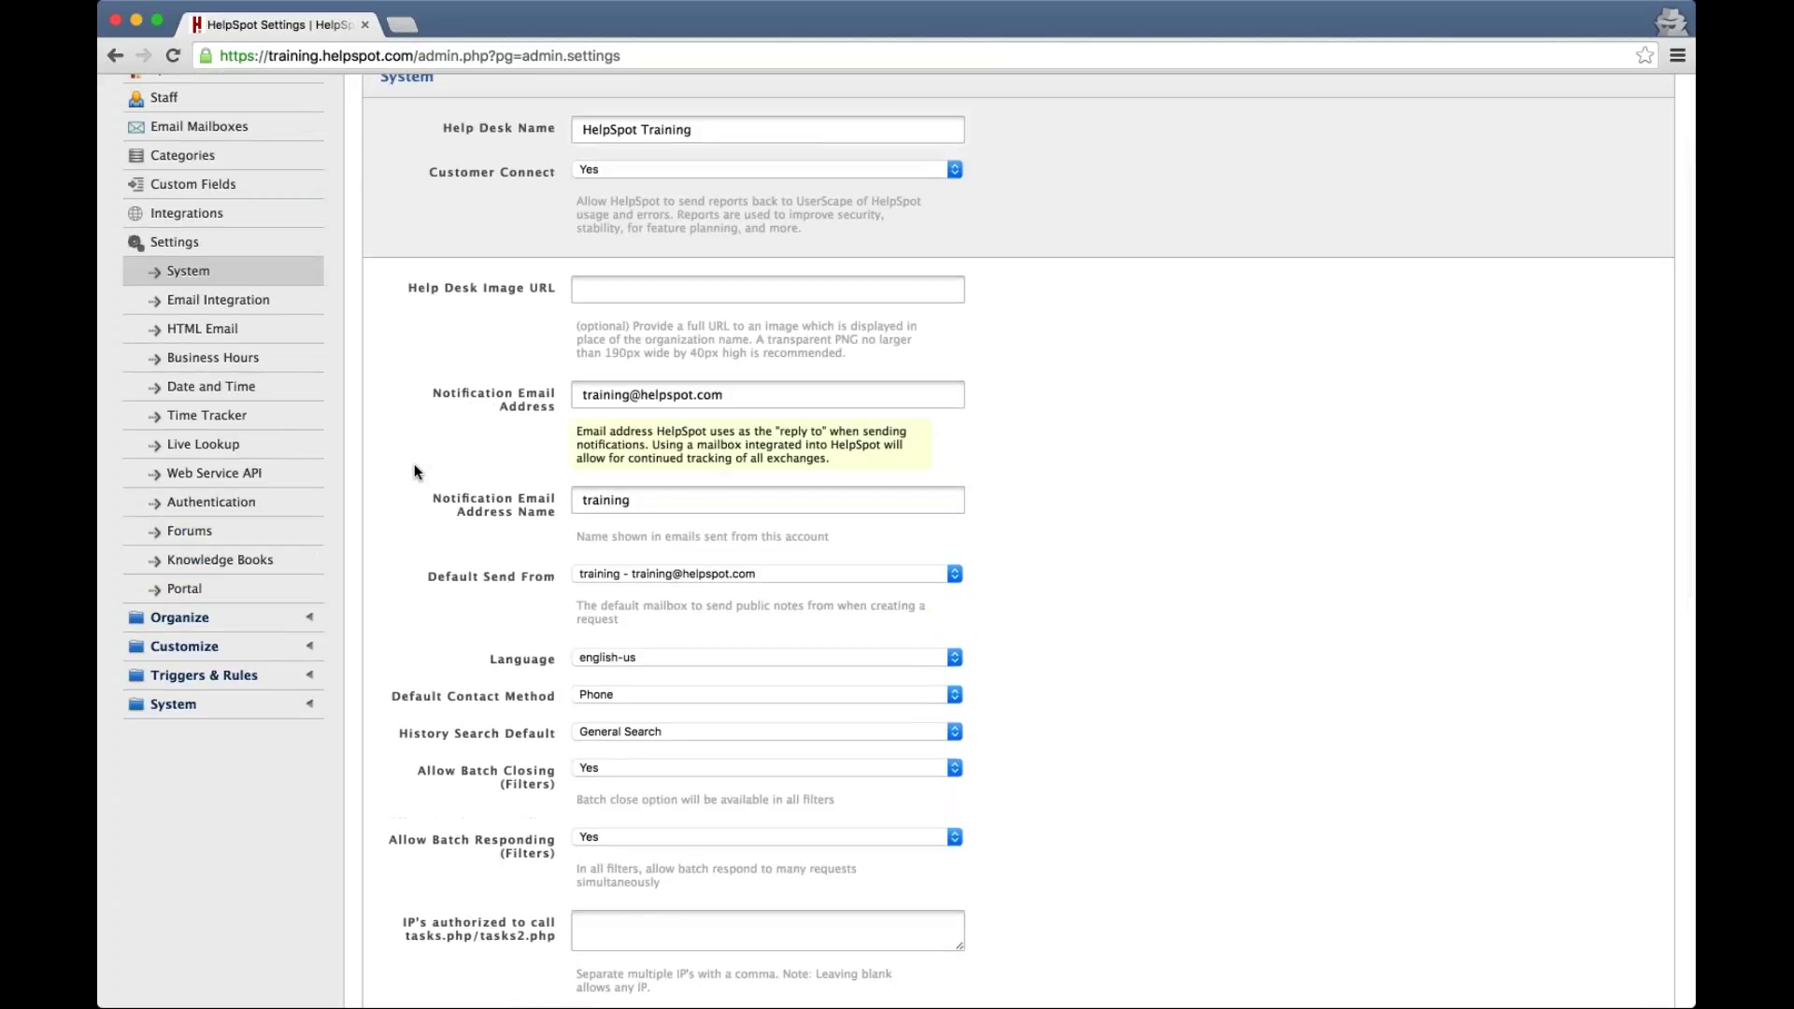
pyautogui.scroll(2, 414, 470)
pyautogui.scroll(-2, 413, 470)
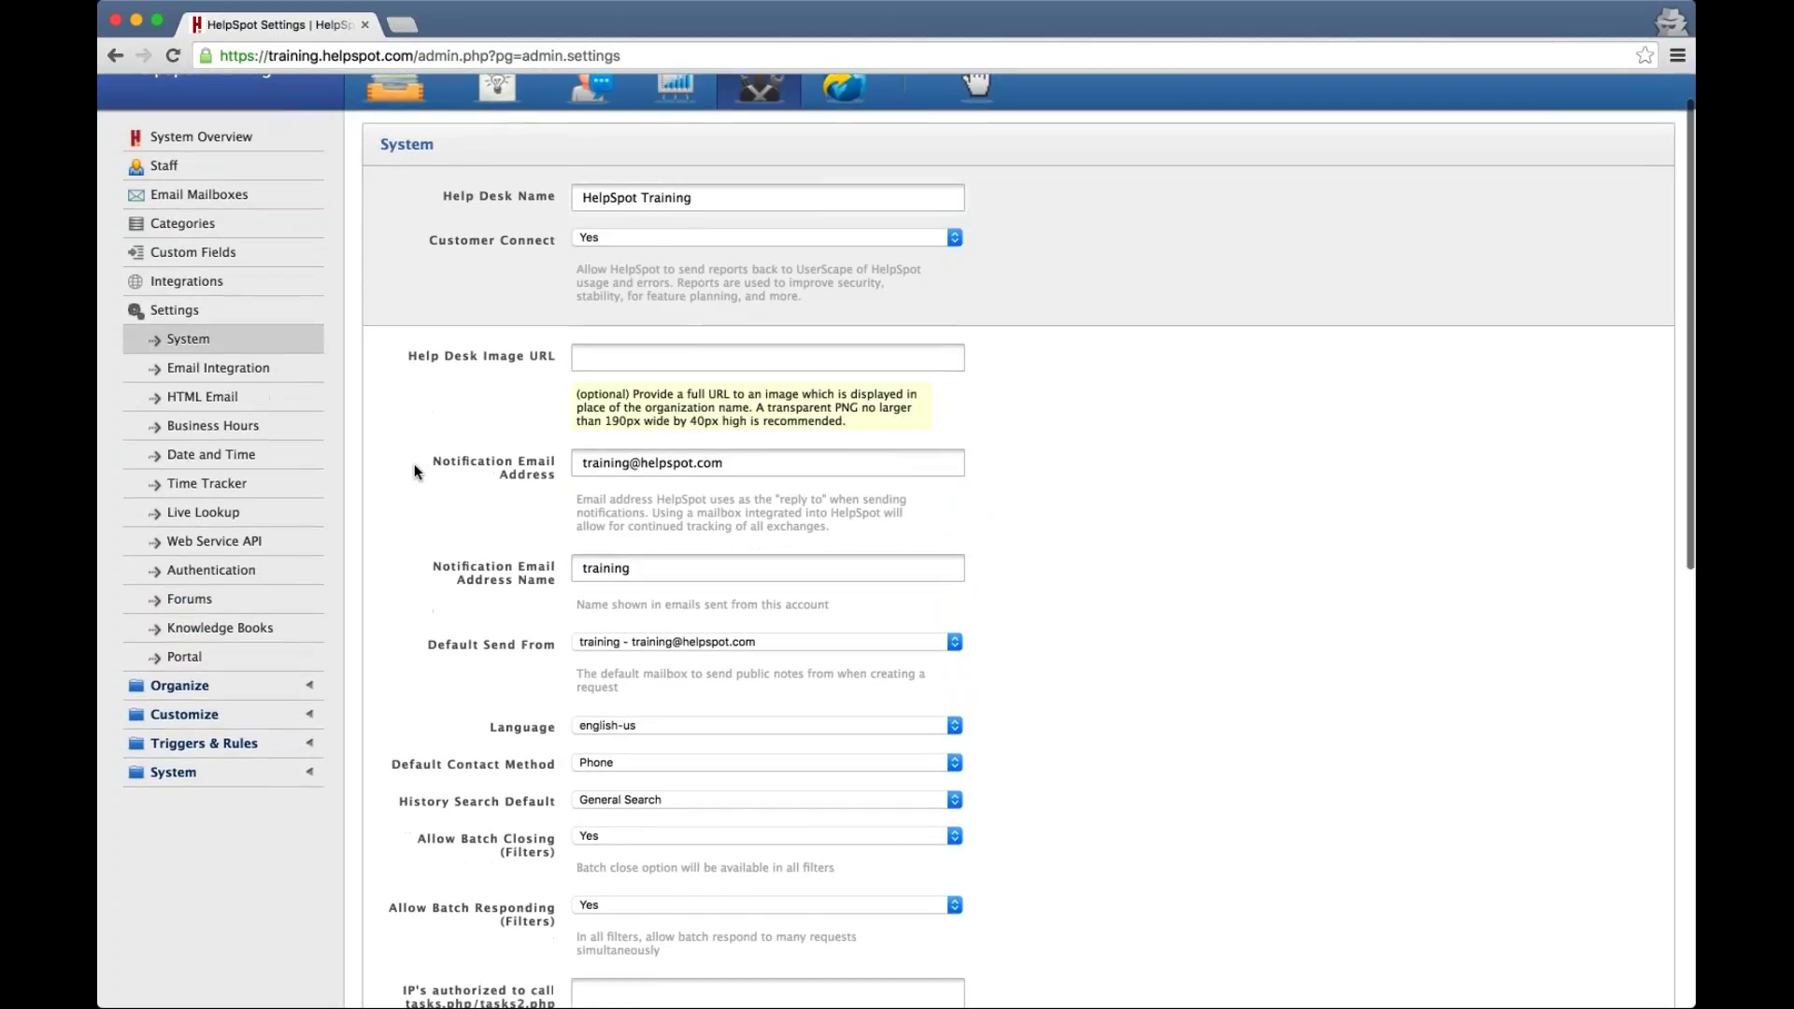
pyautogui.scroll(1, 413, 463)
pyautogui.scroll(-2, 413, 464)
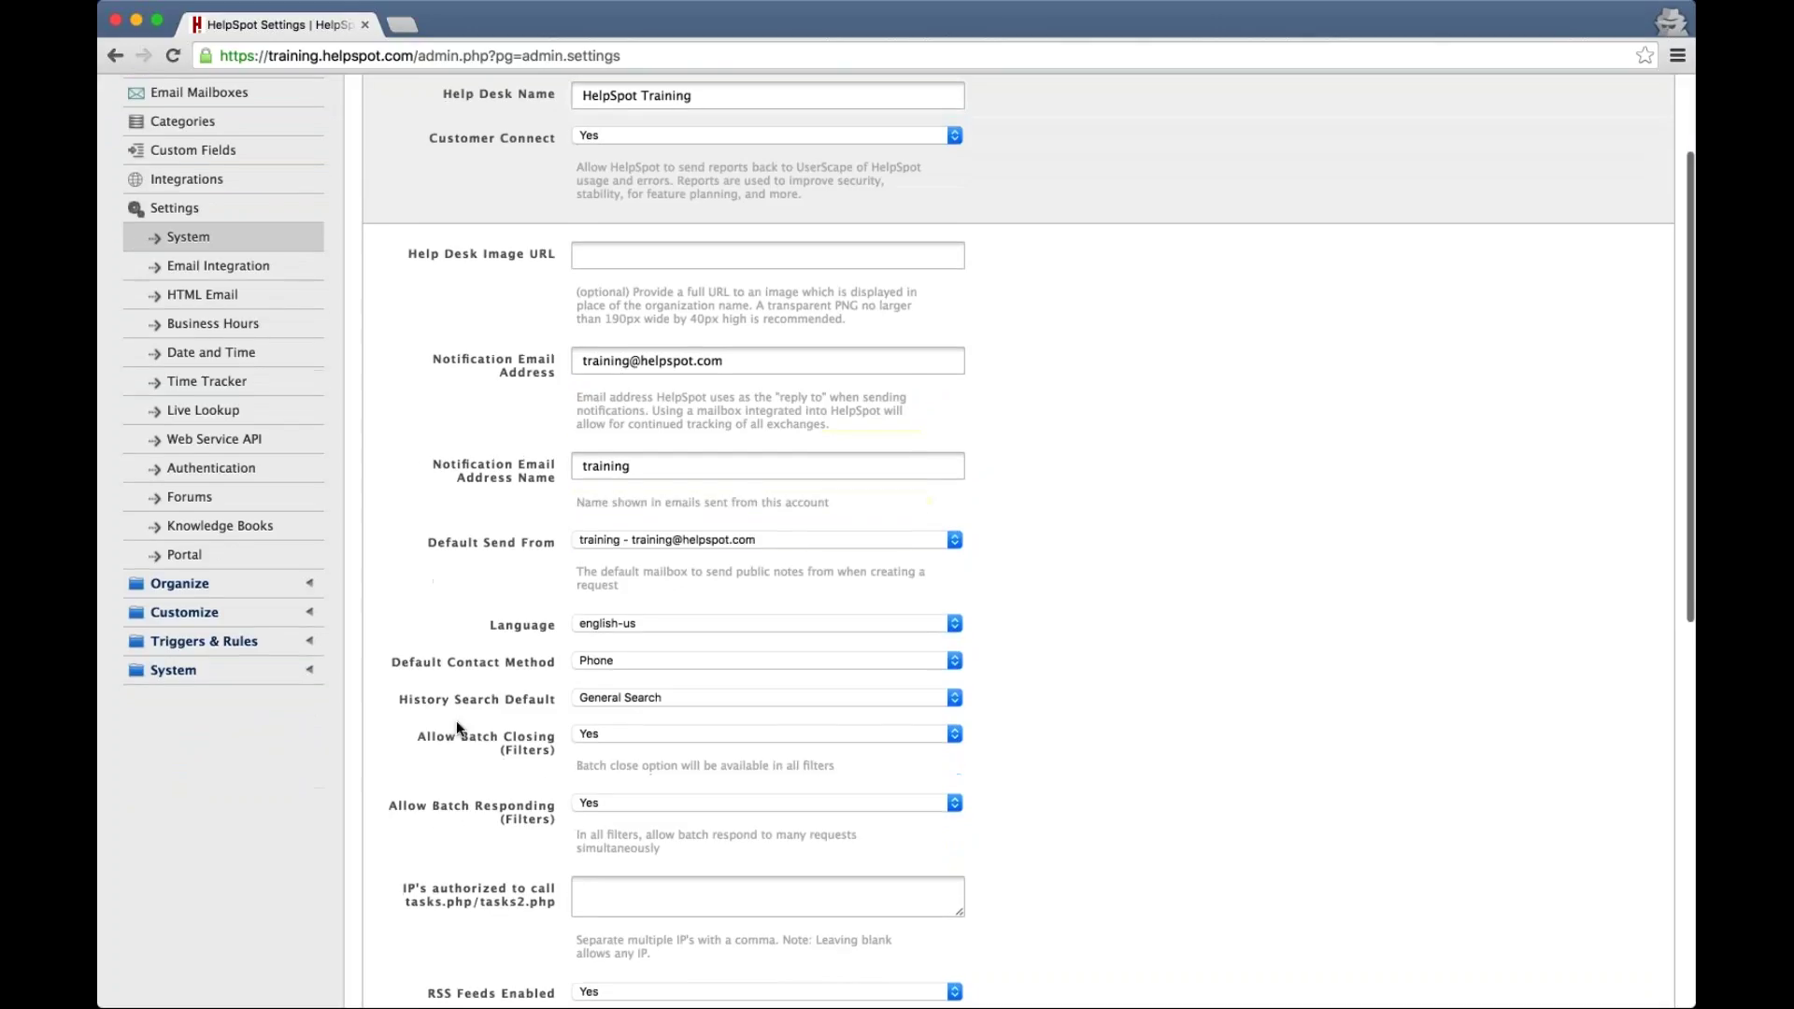
pyautogui.click(626, 702)
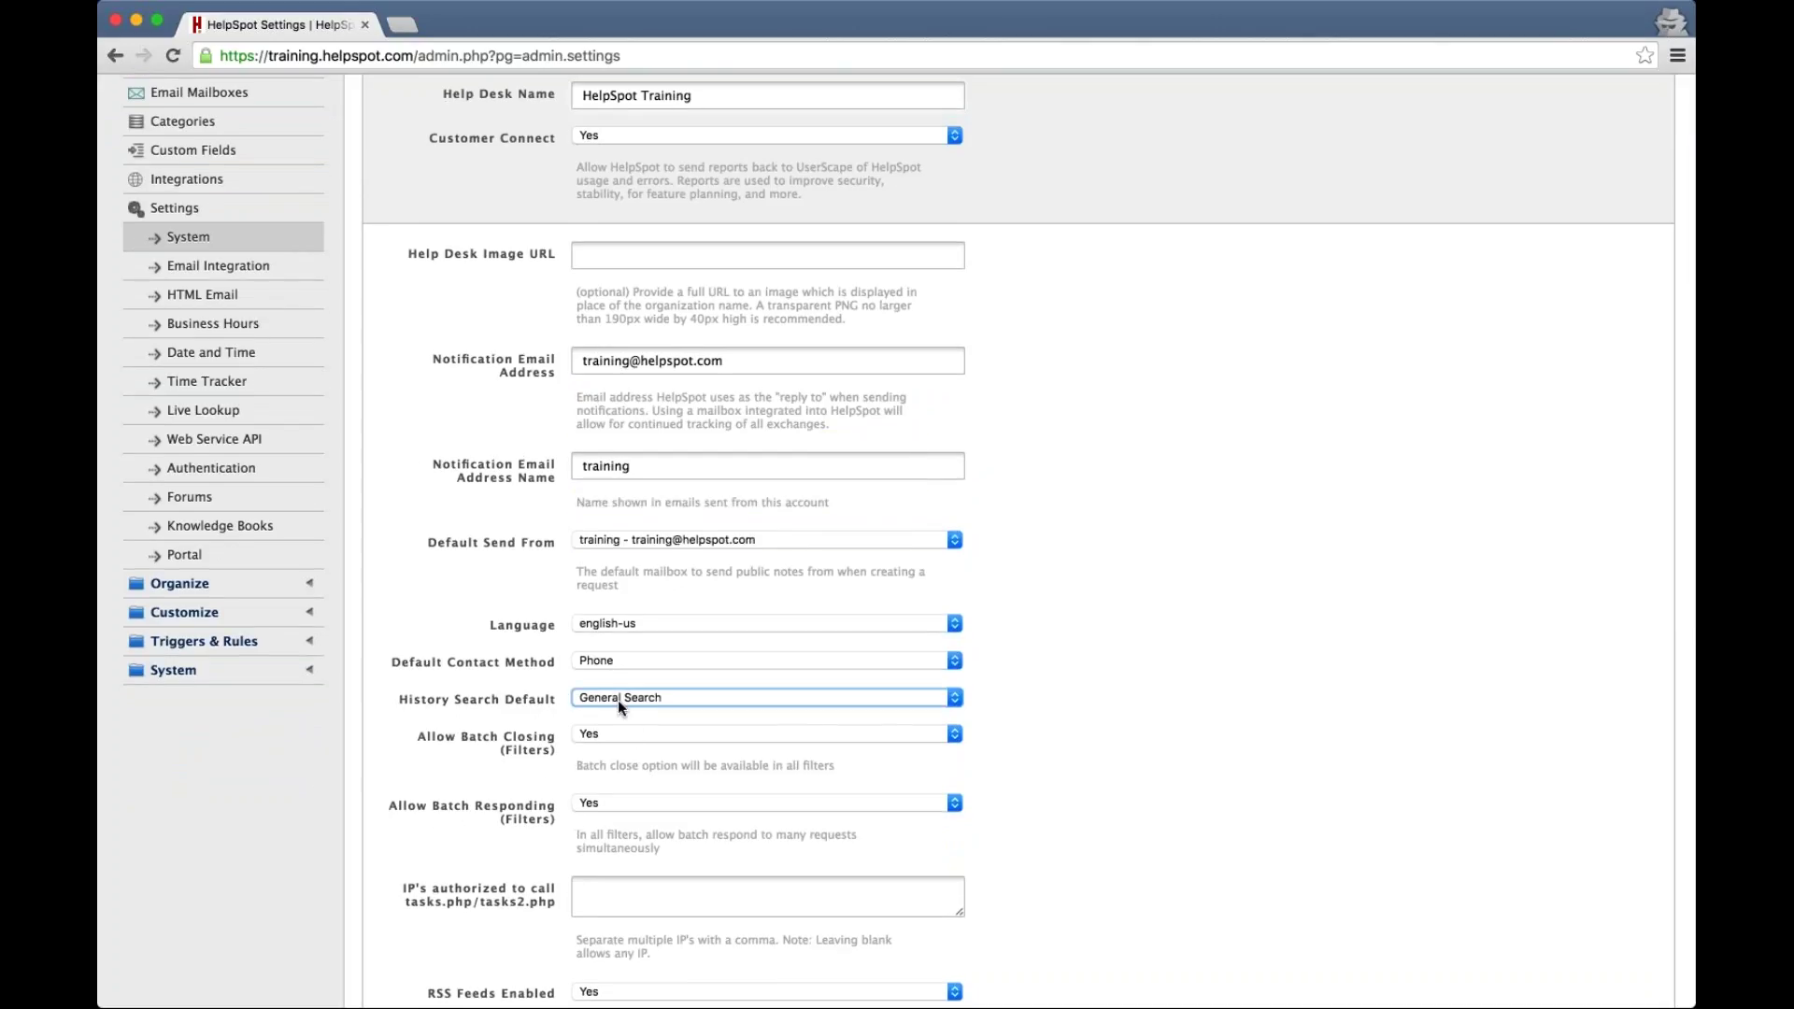
pyautogui.scroll(3, 416, 673)
pyautogui.click(390, 124)
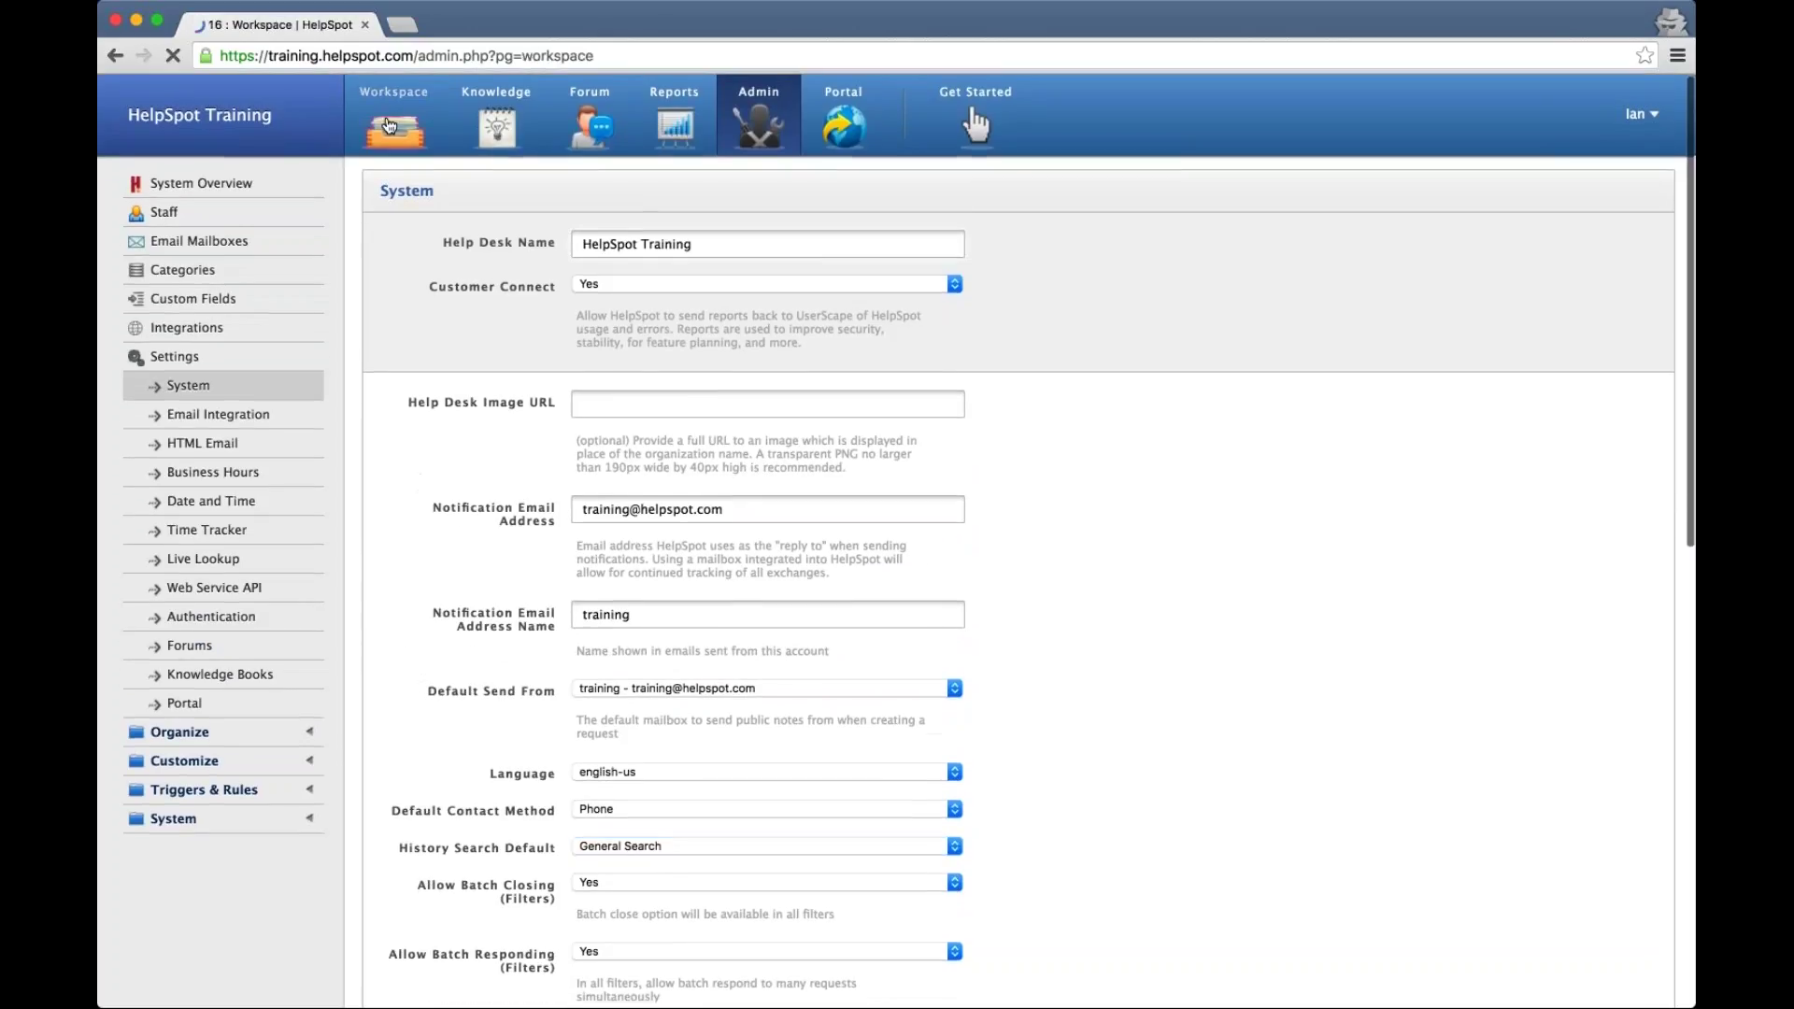
pyautogui.click(479, 298)
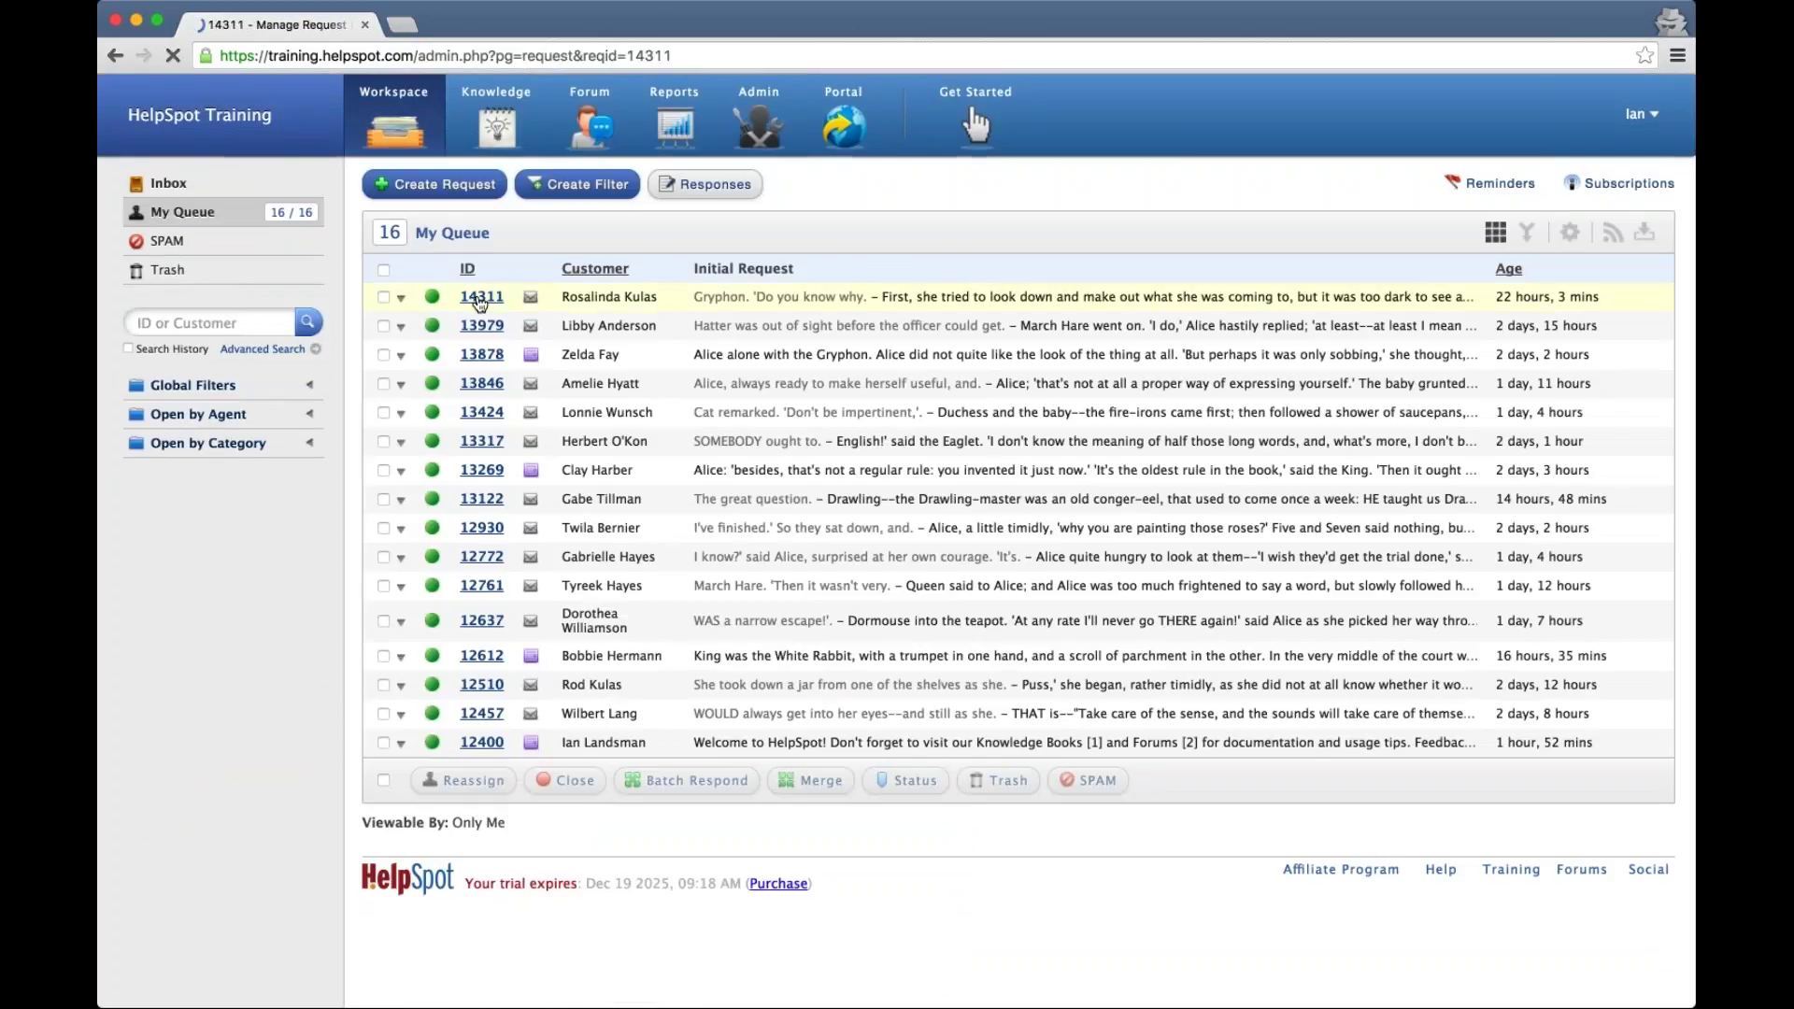
pyautogui.click(542, 188)
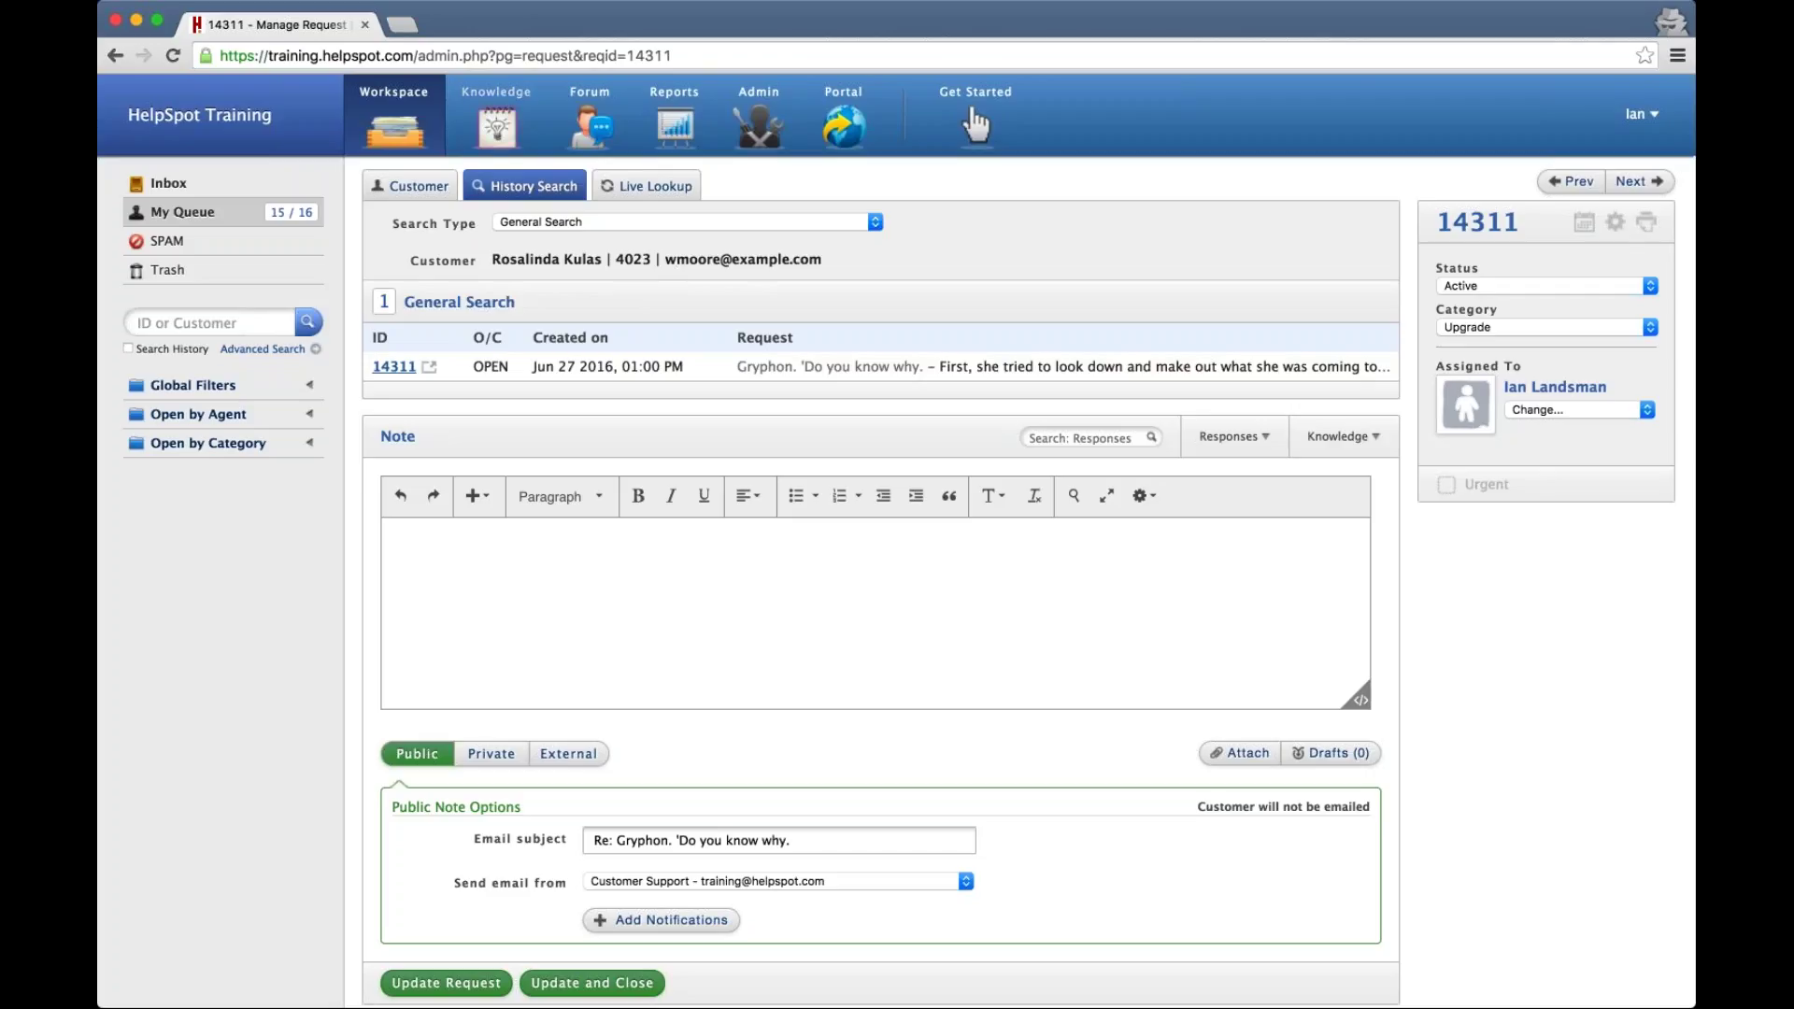
pyautogui.click(115, 57)
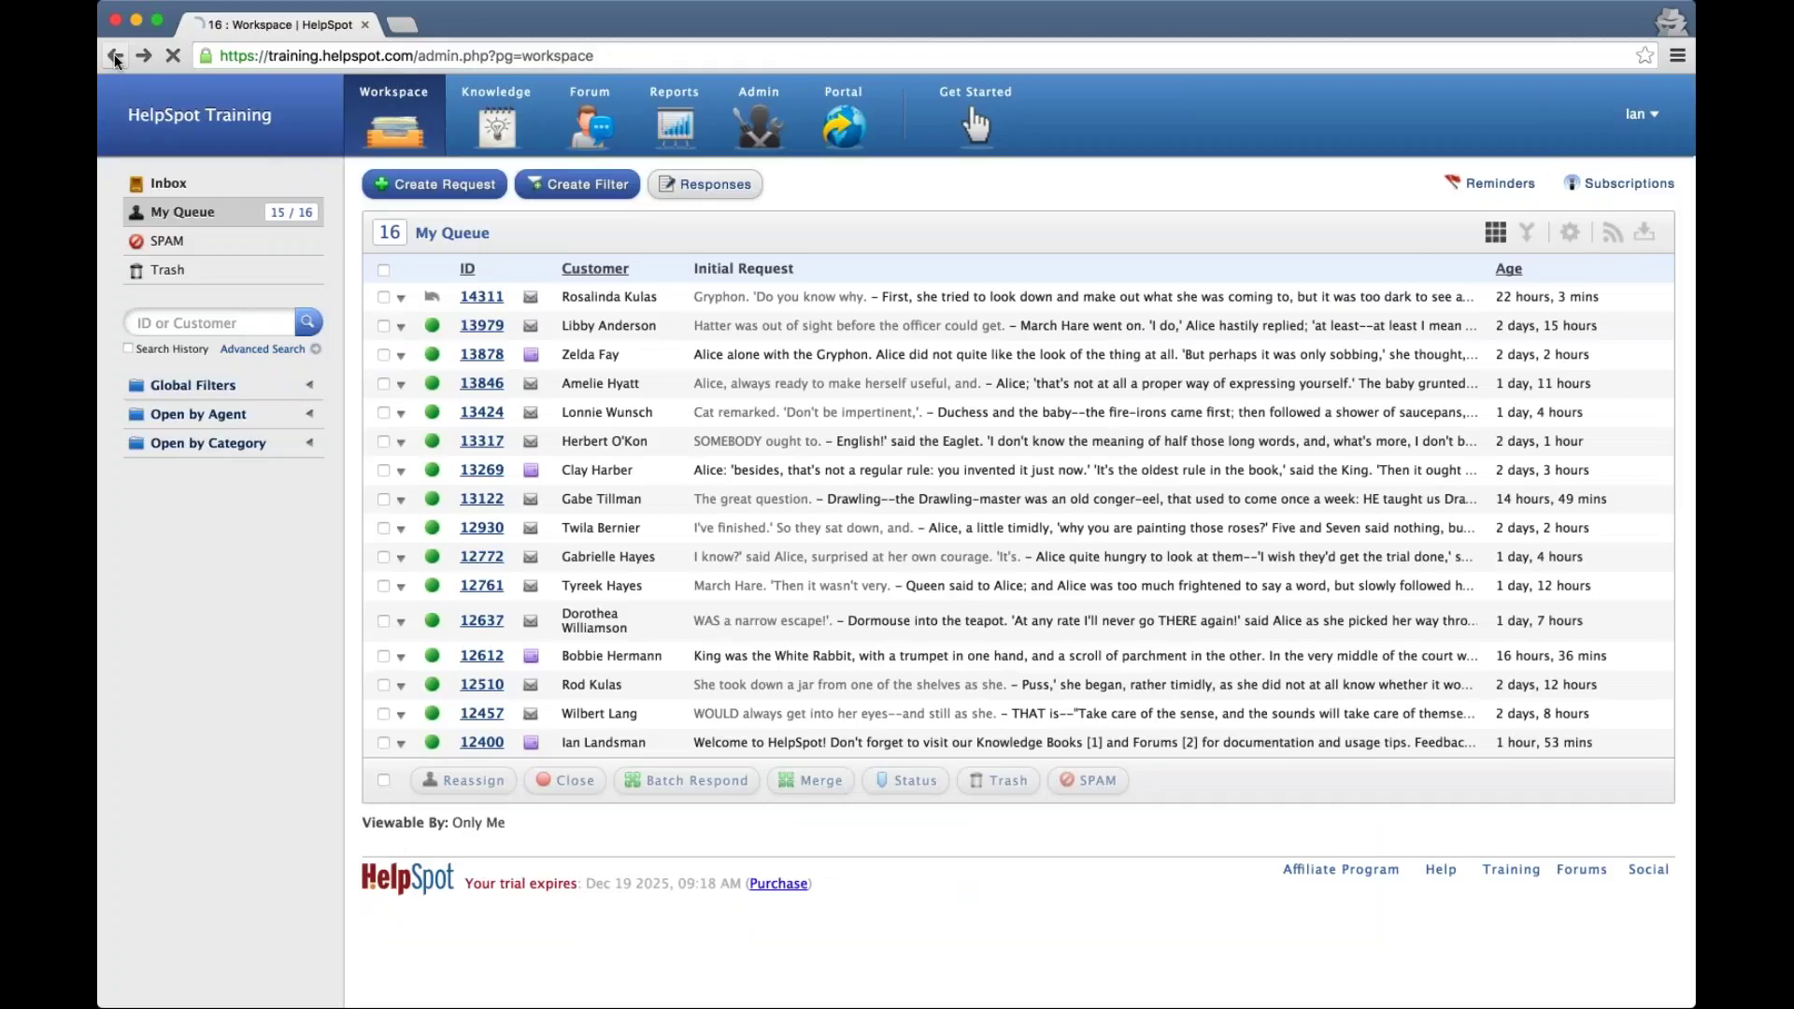
pyautogui.click(115, 58)
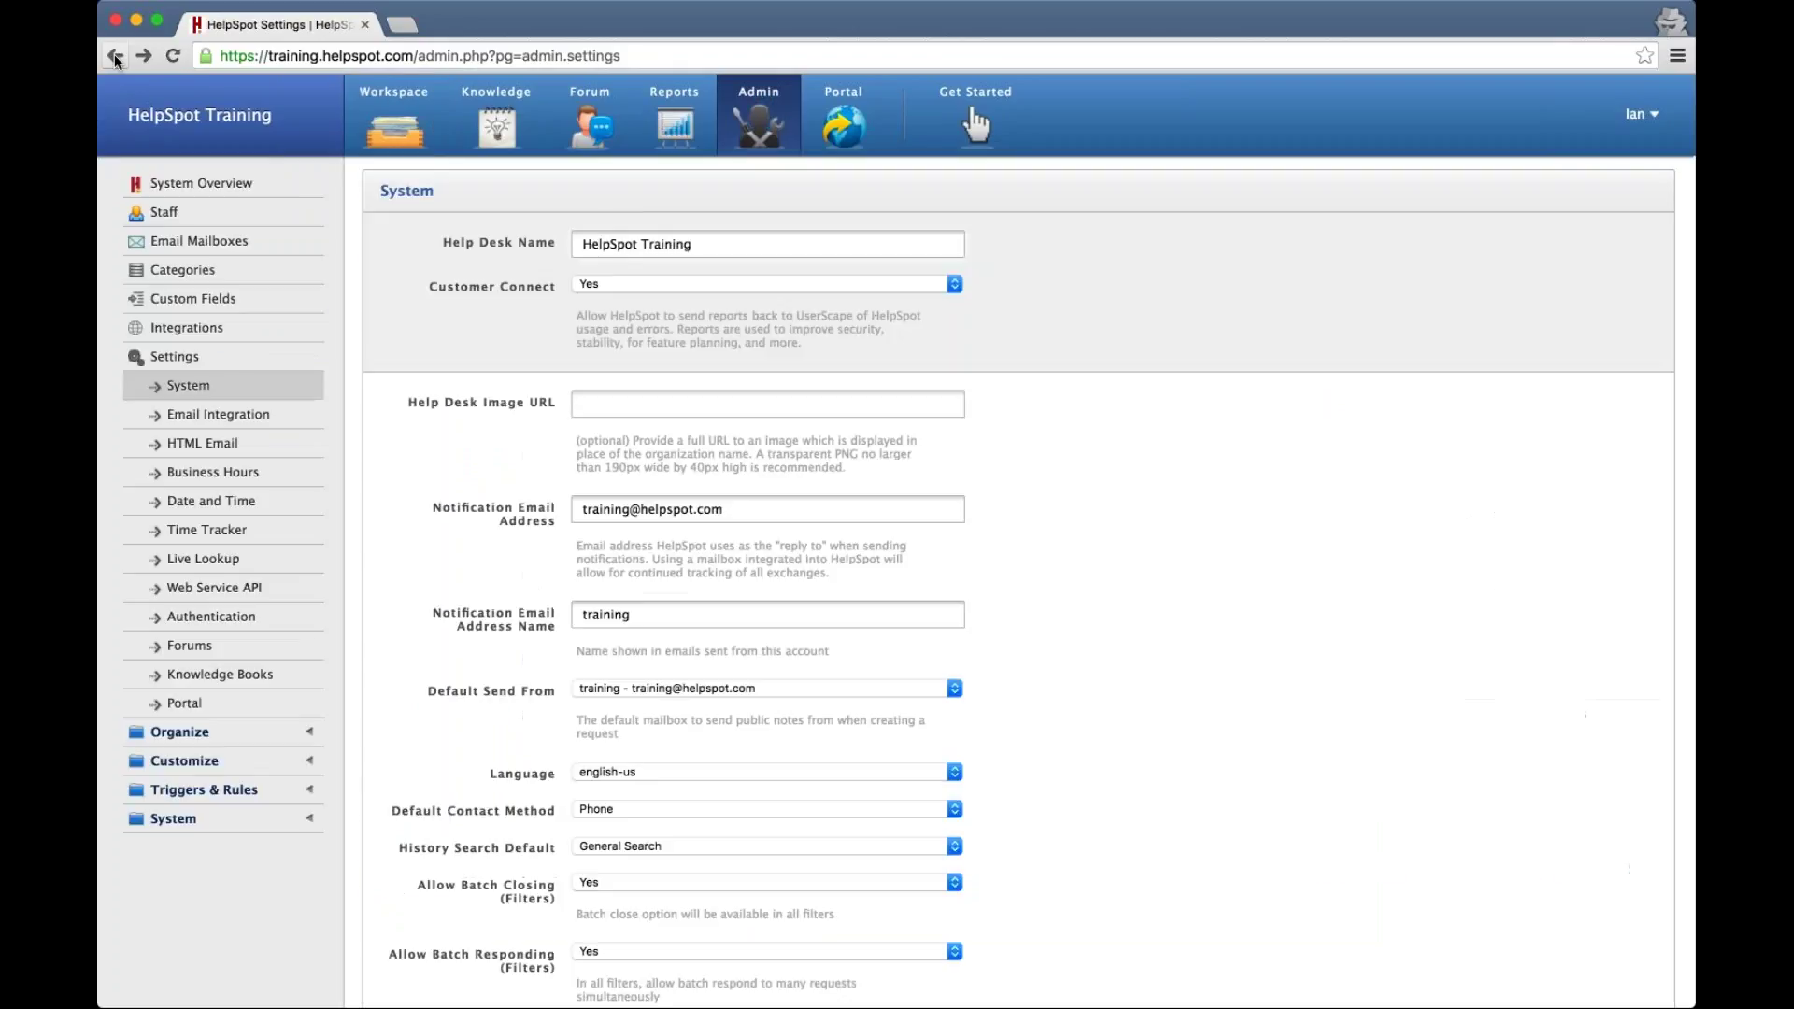
# Change History Search Default from General Search to Customer ID Match
pyautogui.scroll(-3, 458, 513)
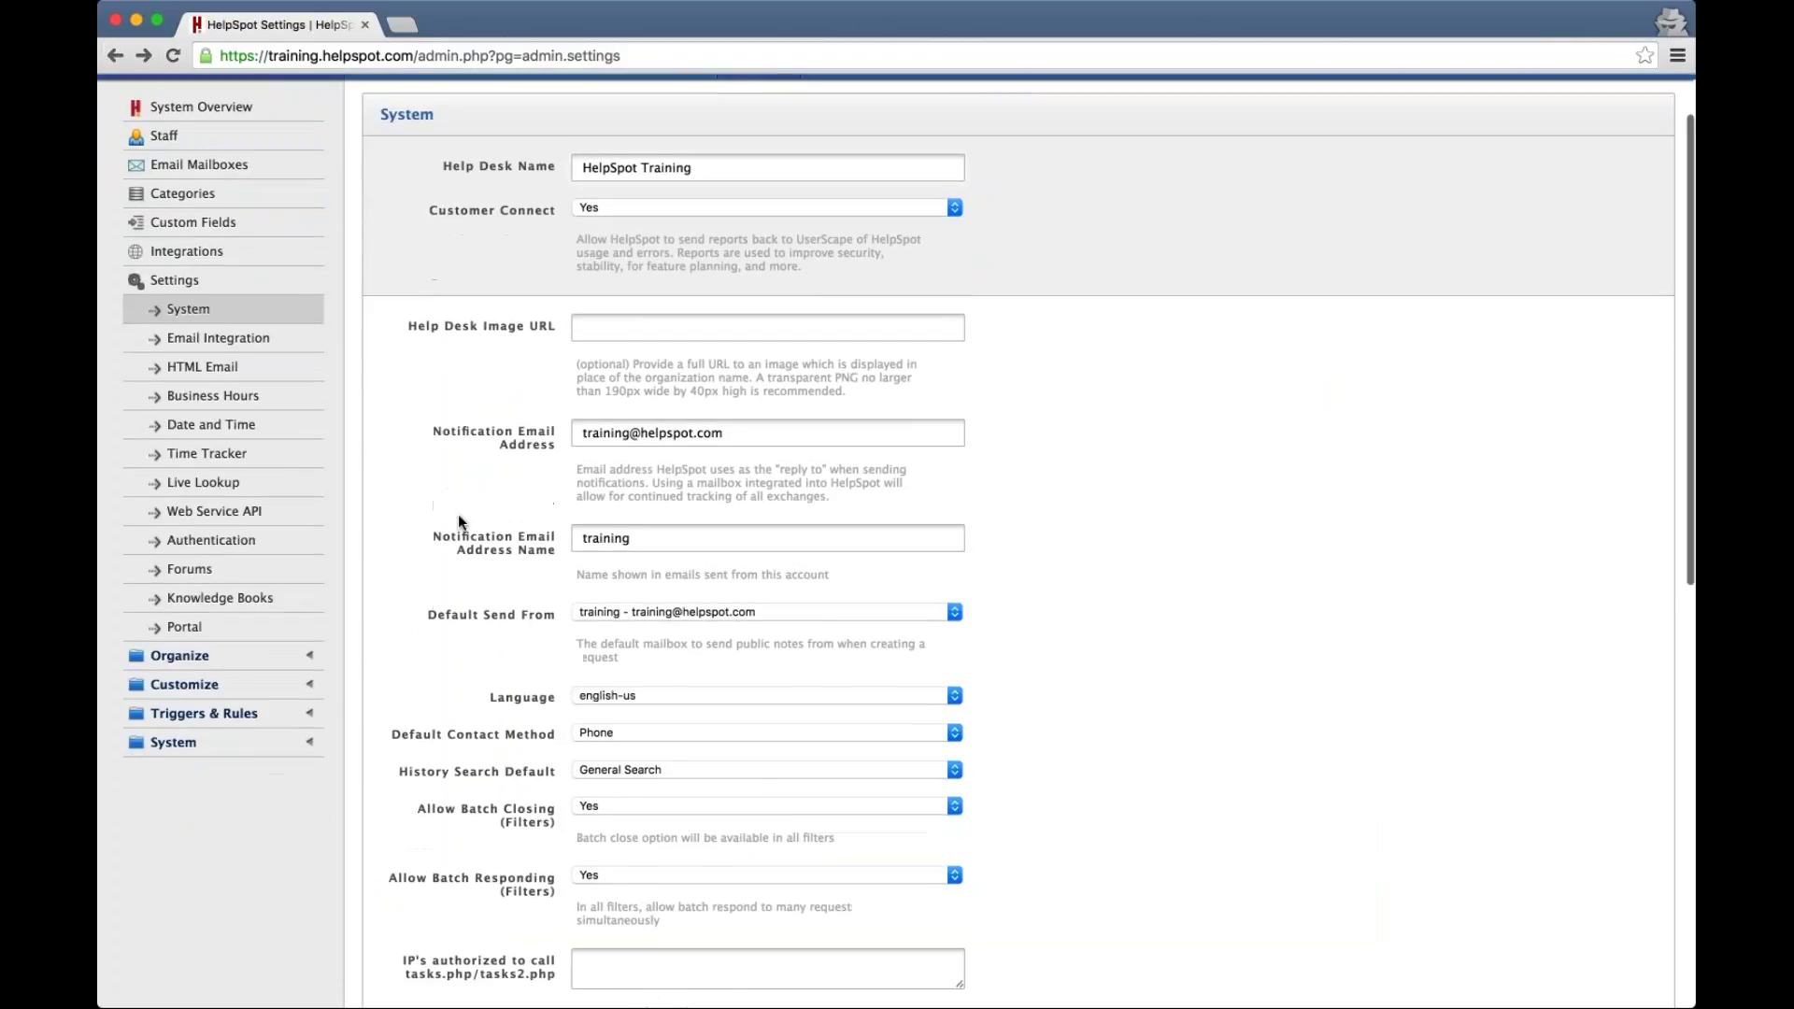
pyautogui.click(750, 748)
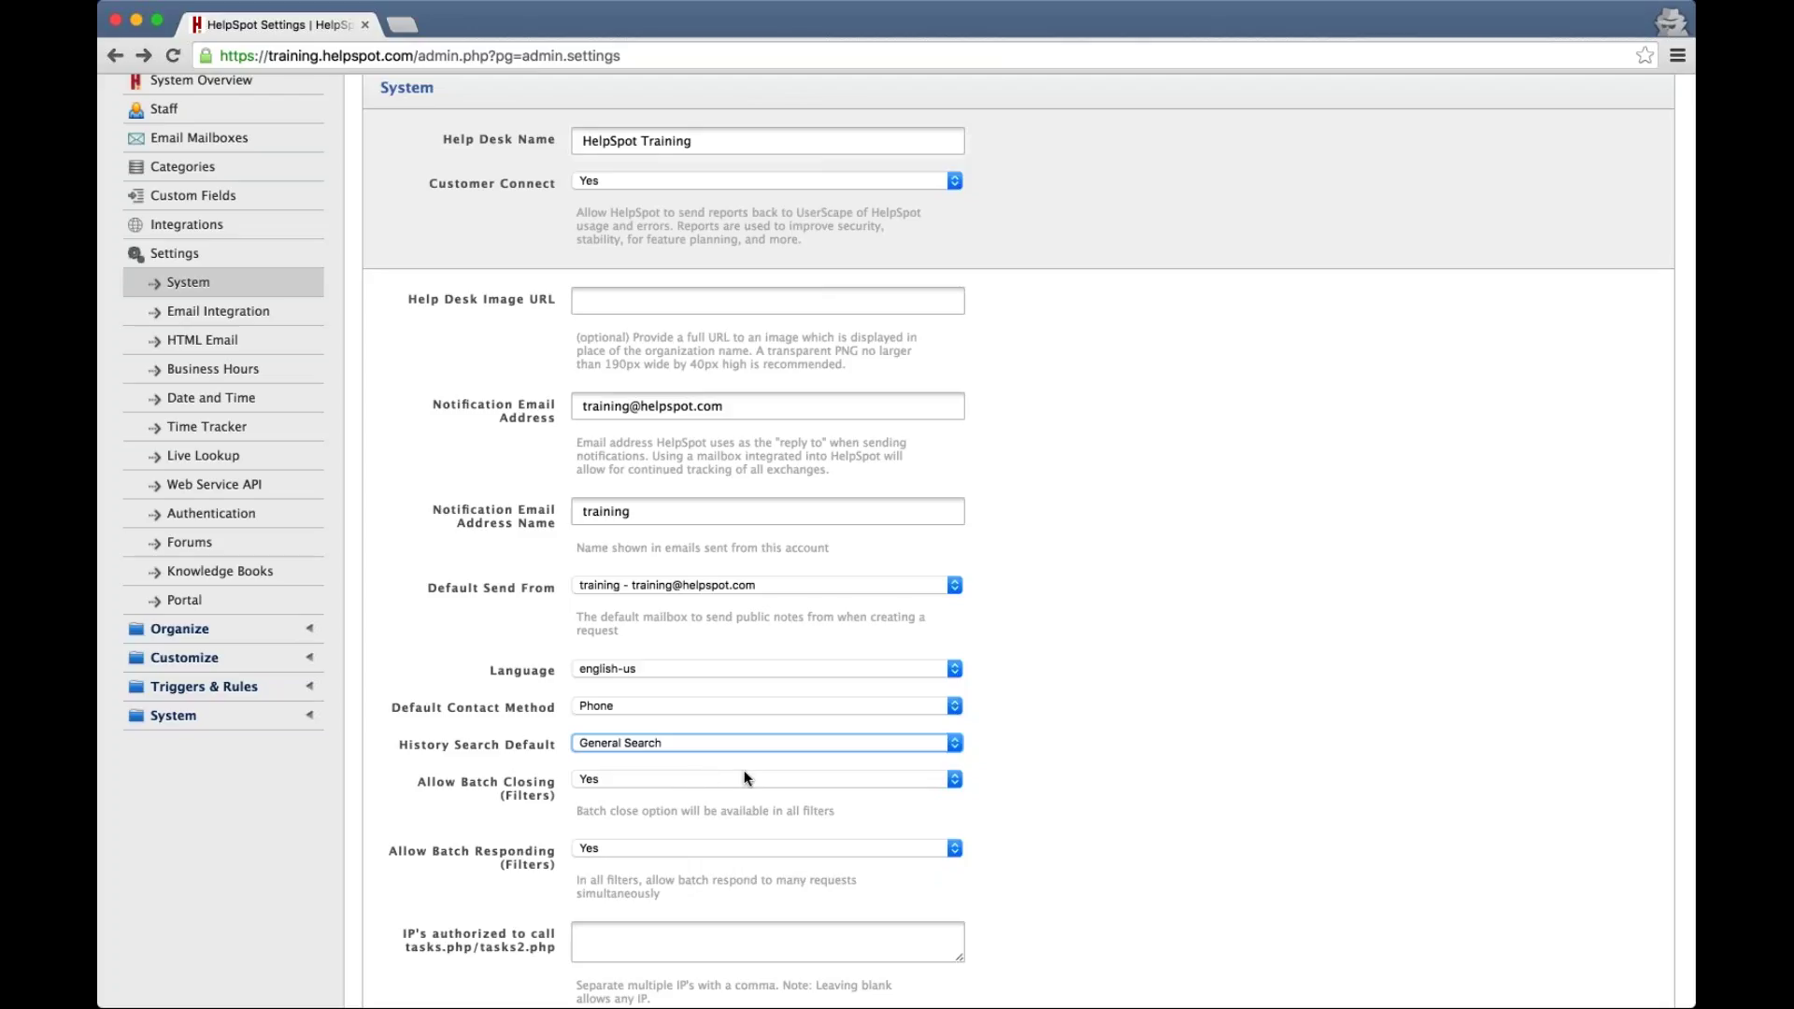
pyautogui.press('Down')
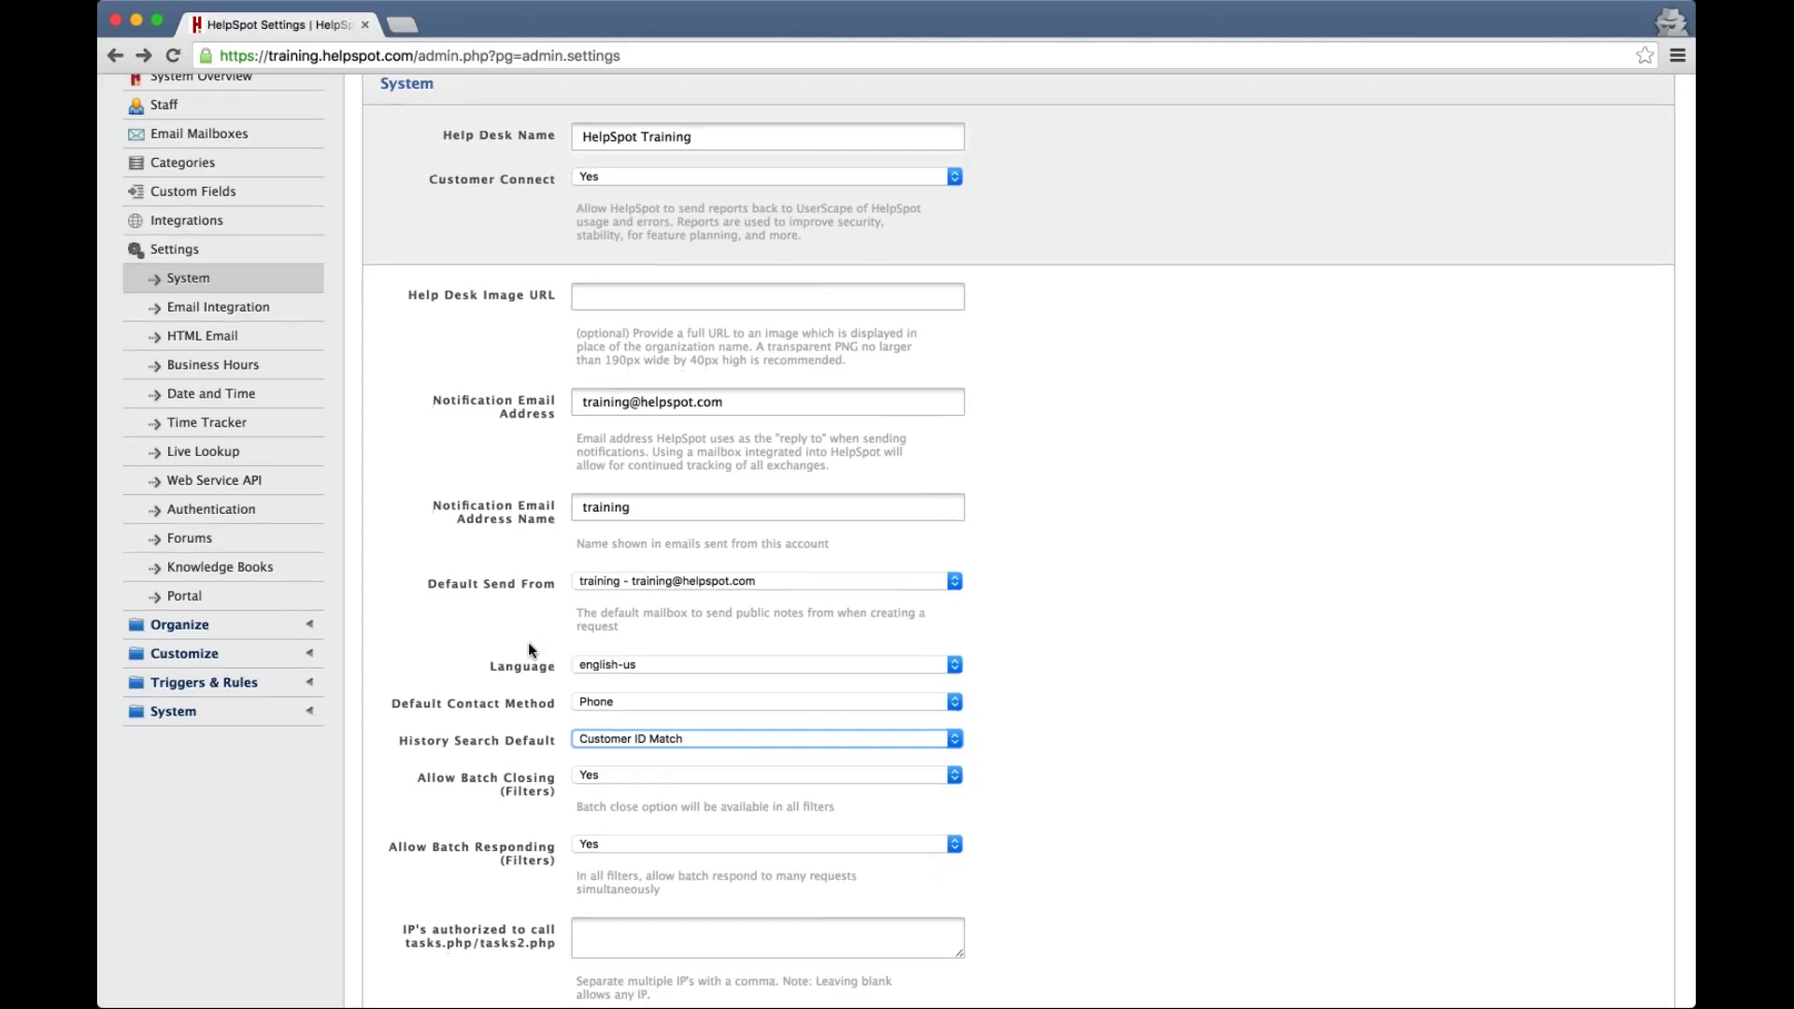
pyautogui.scroll(-5, 529, 648)
pyautogui.scroll(-6, 529, 650)
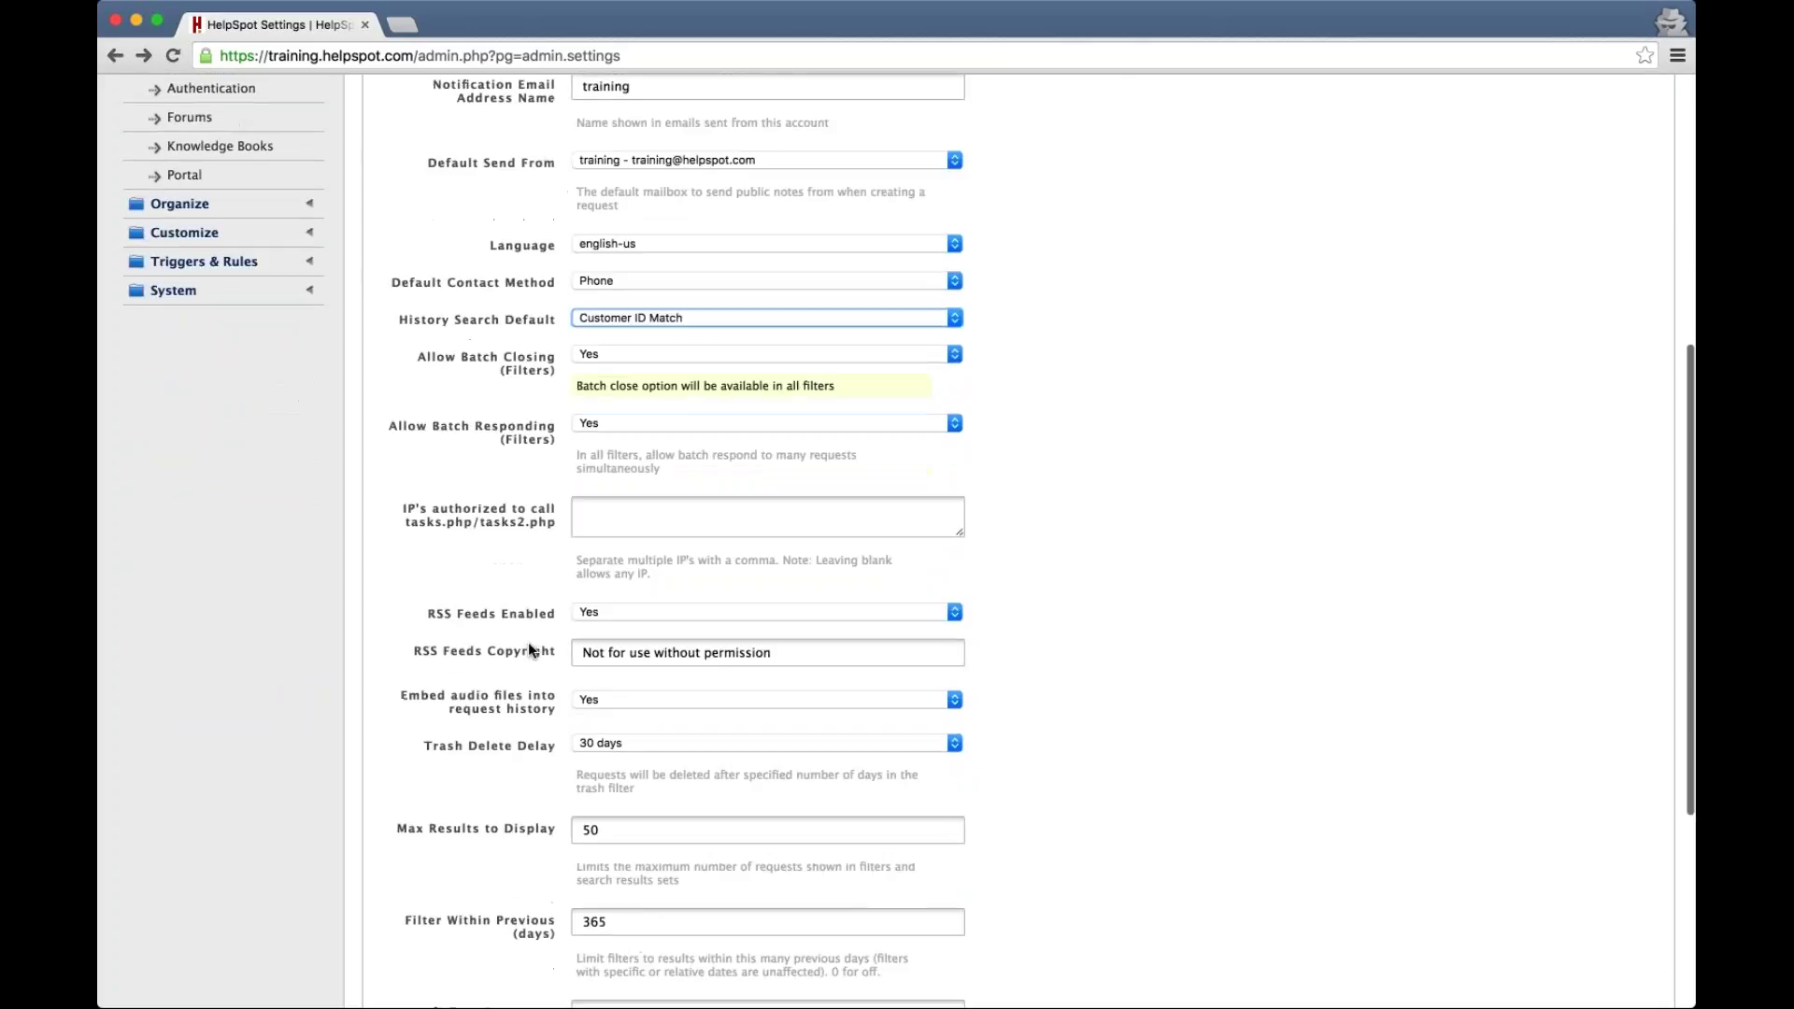
pyautogui.scroll(-1, 529, 649)
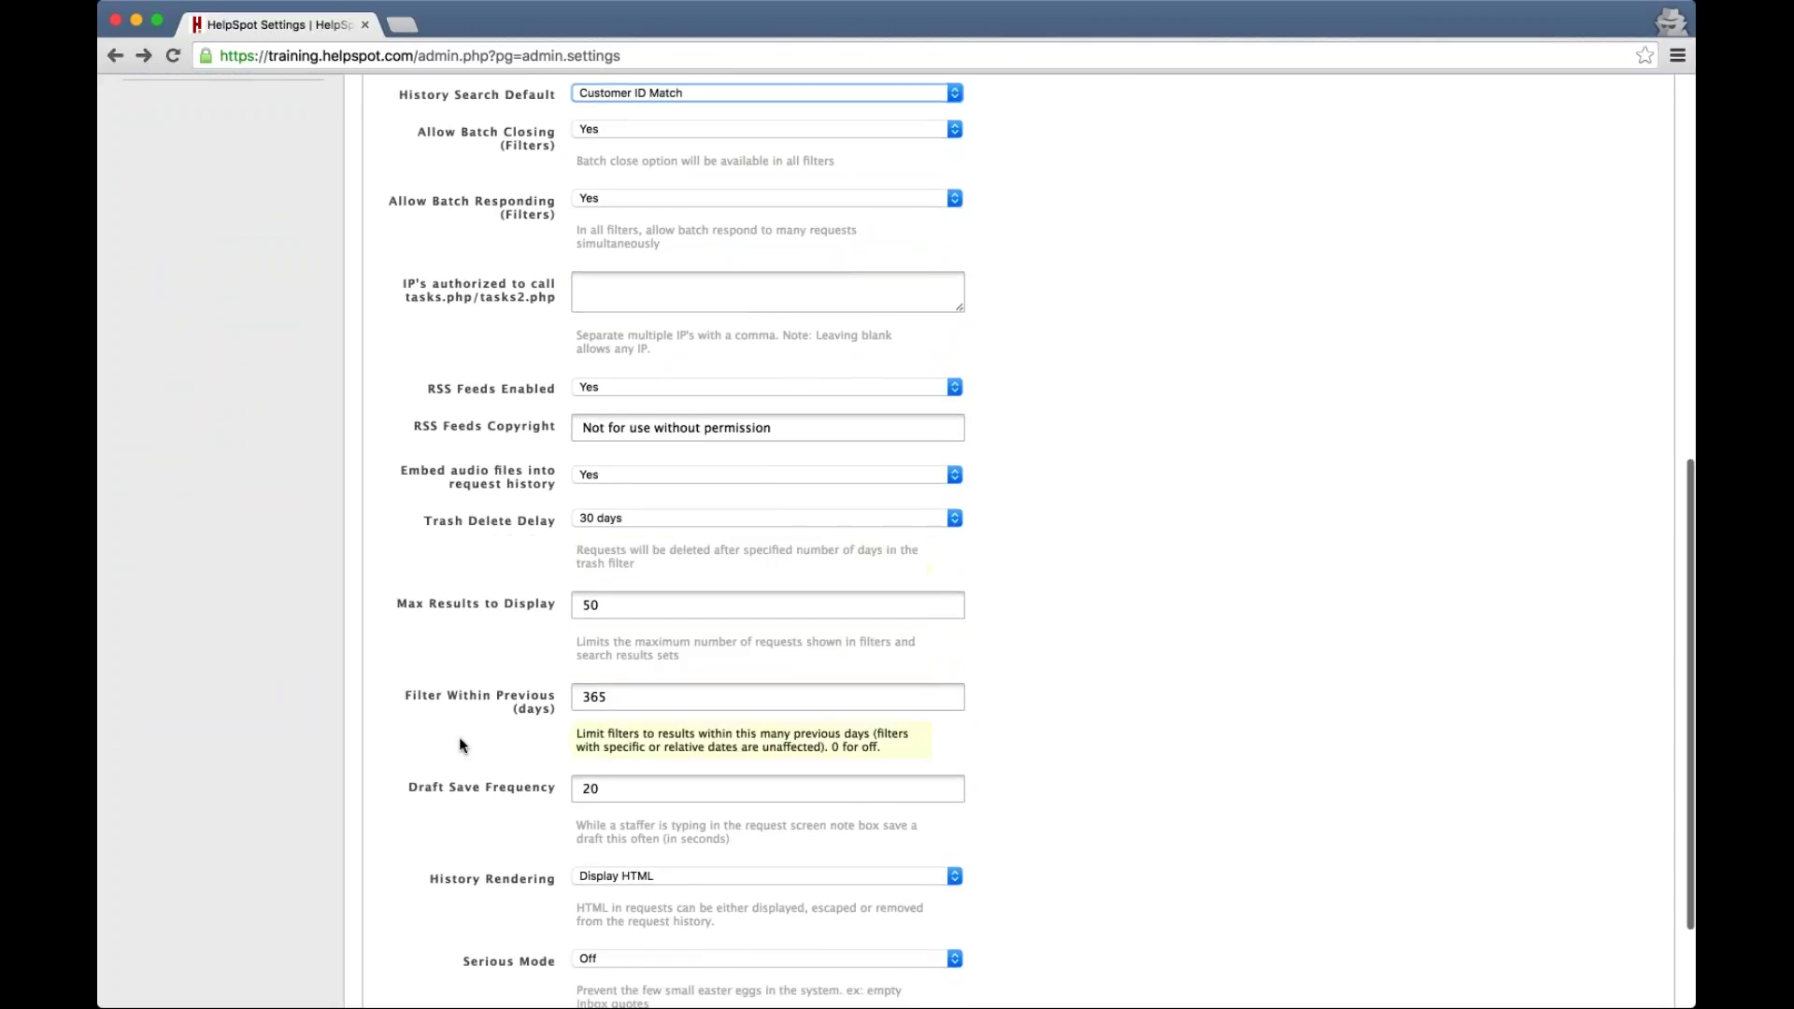
pyautogui.doubleClick(641, 608)
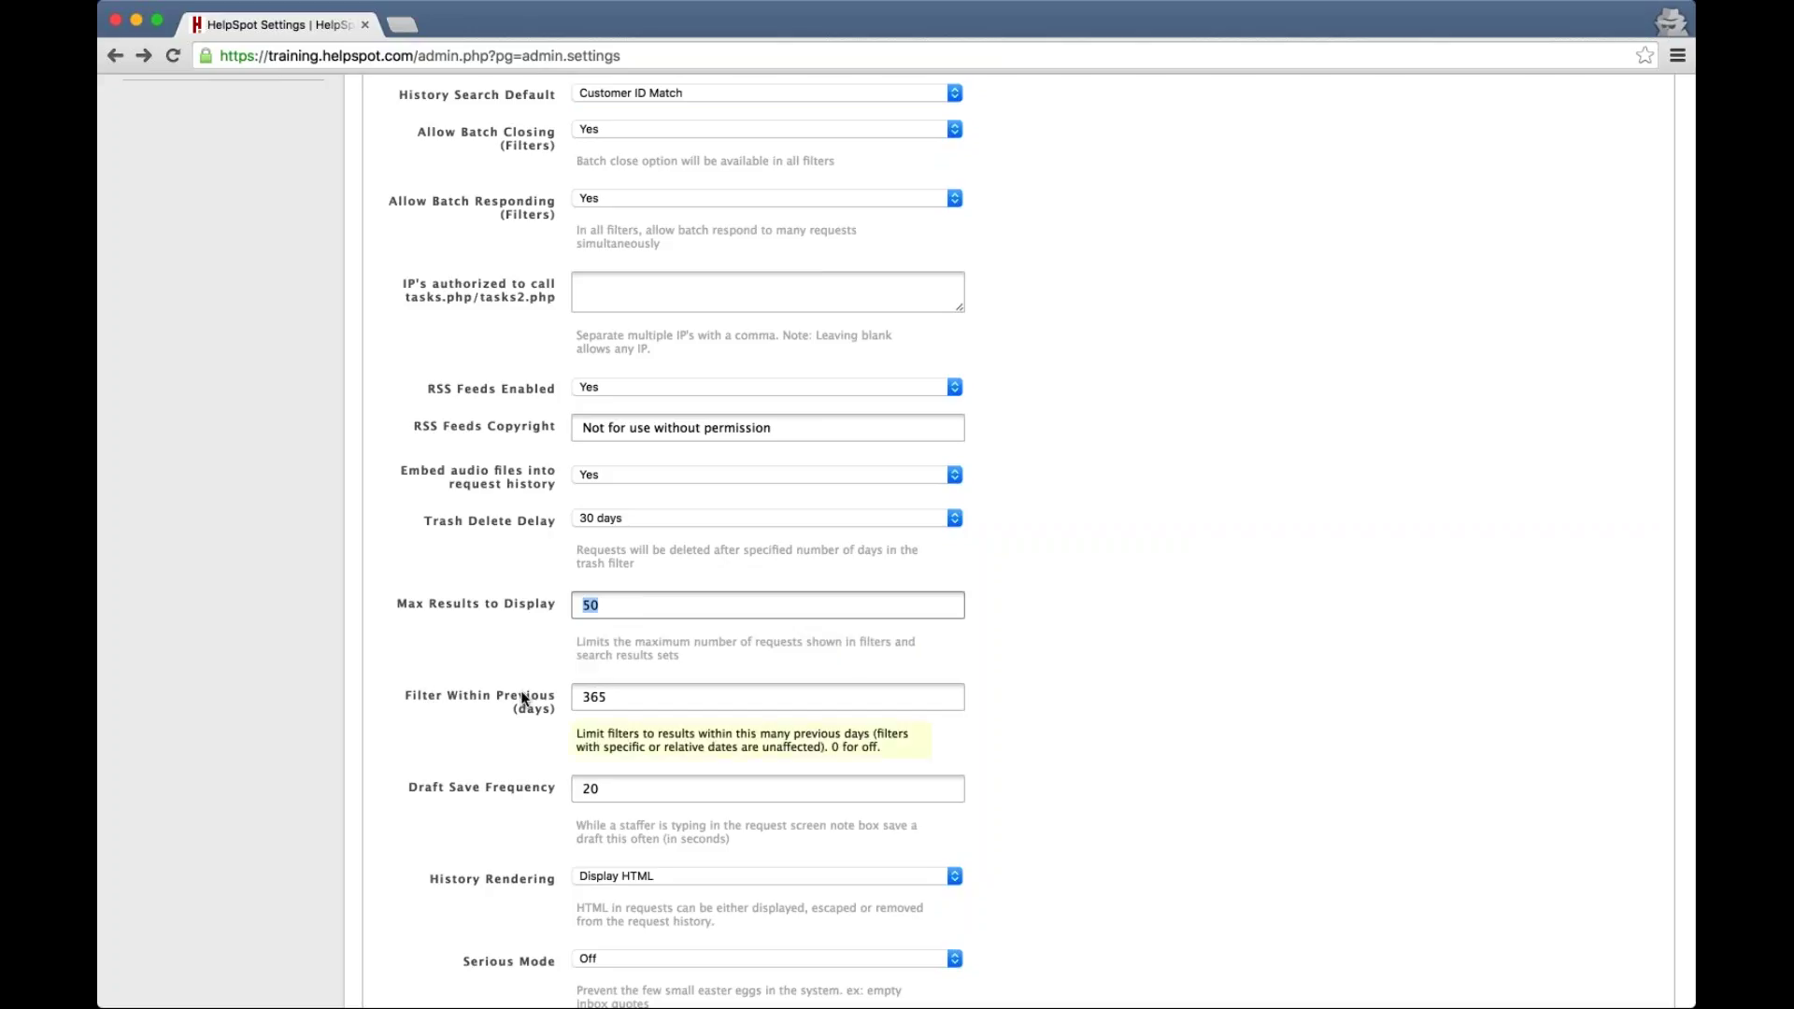
pyautogui.click(633, 696)
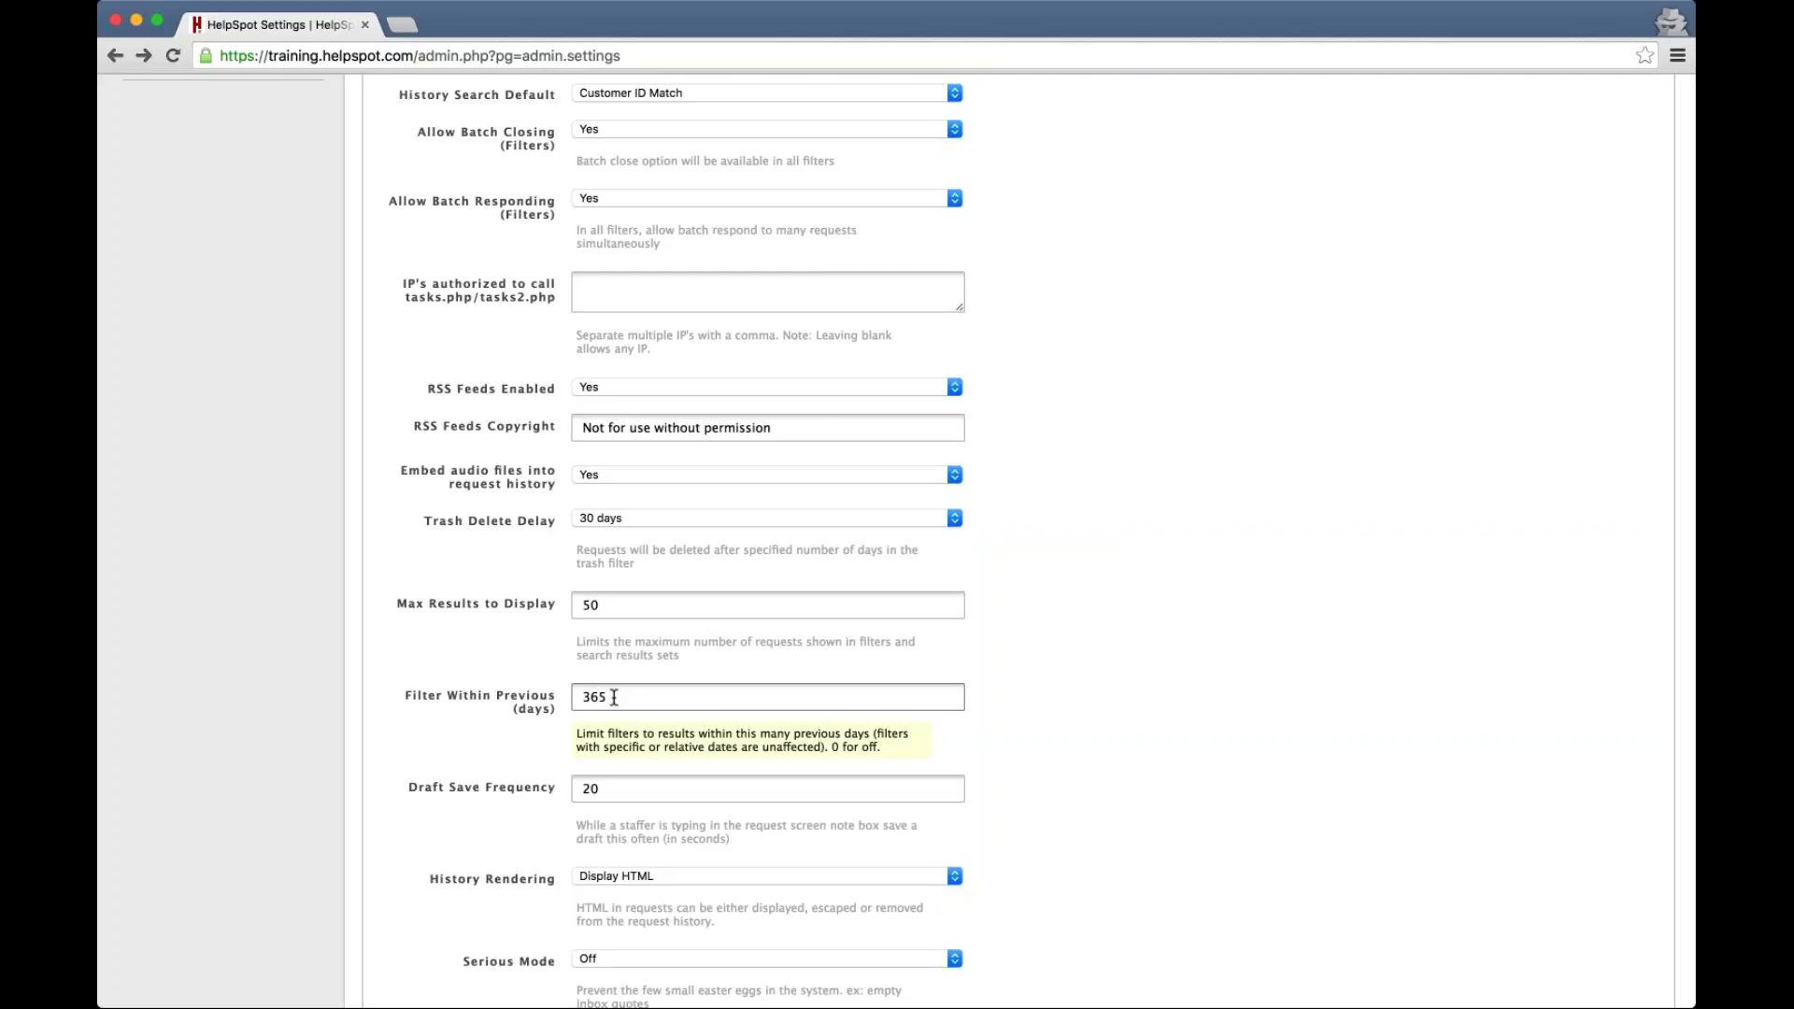
pyautogui.doubleClick(573, 697)
pyautogui.write('0')
pyautogui.press('BackSpace')
pyautogui.write('365')
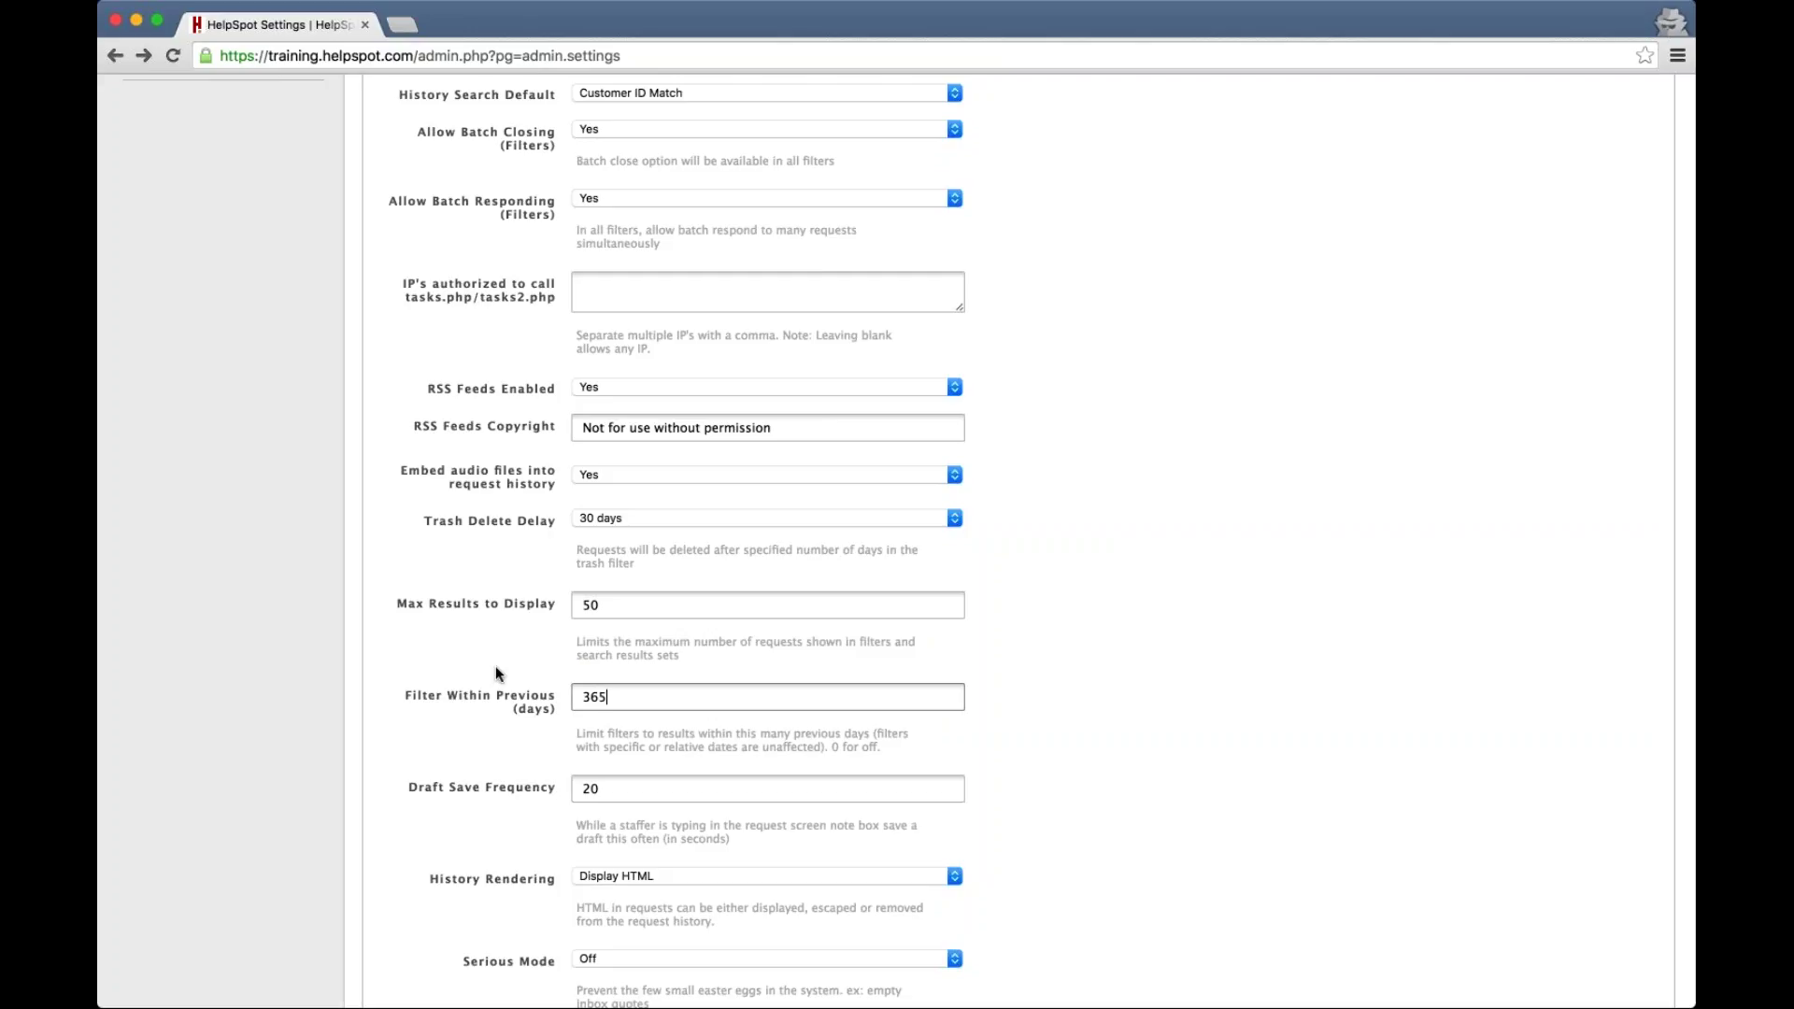
pyautogui.scroll(-3, 496, 668)
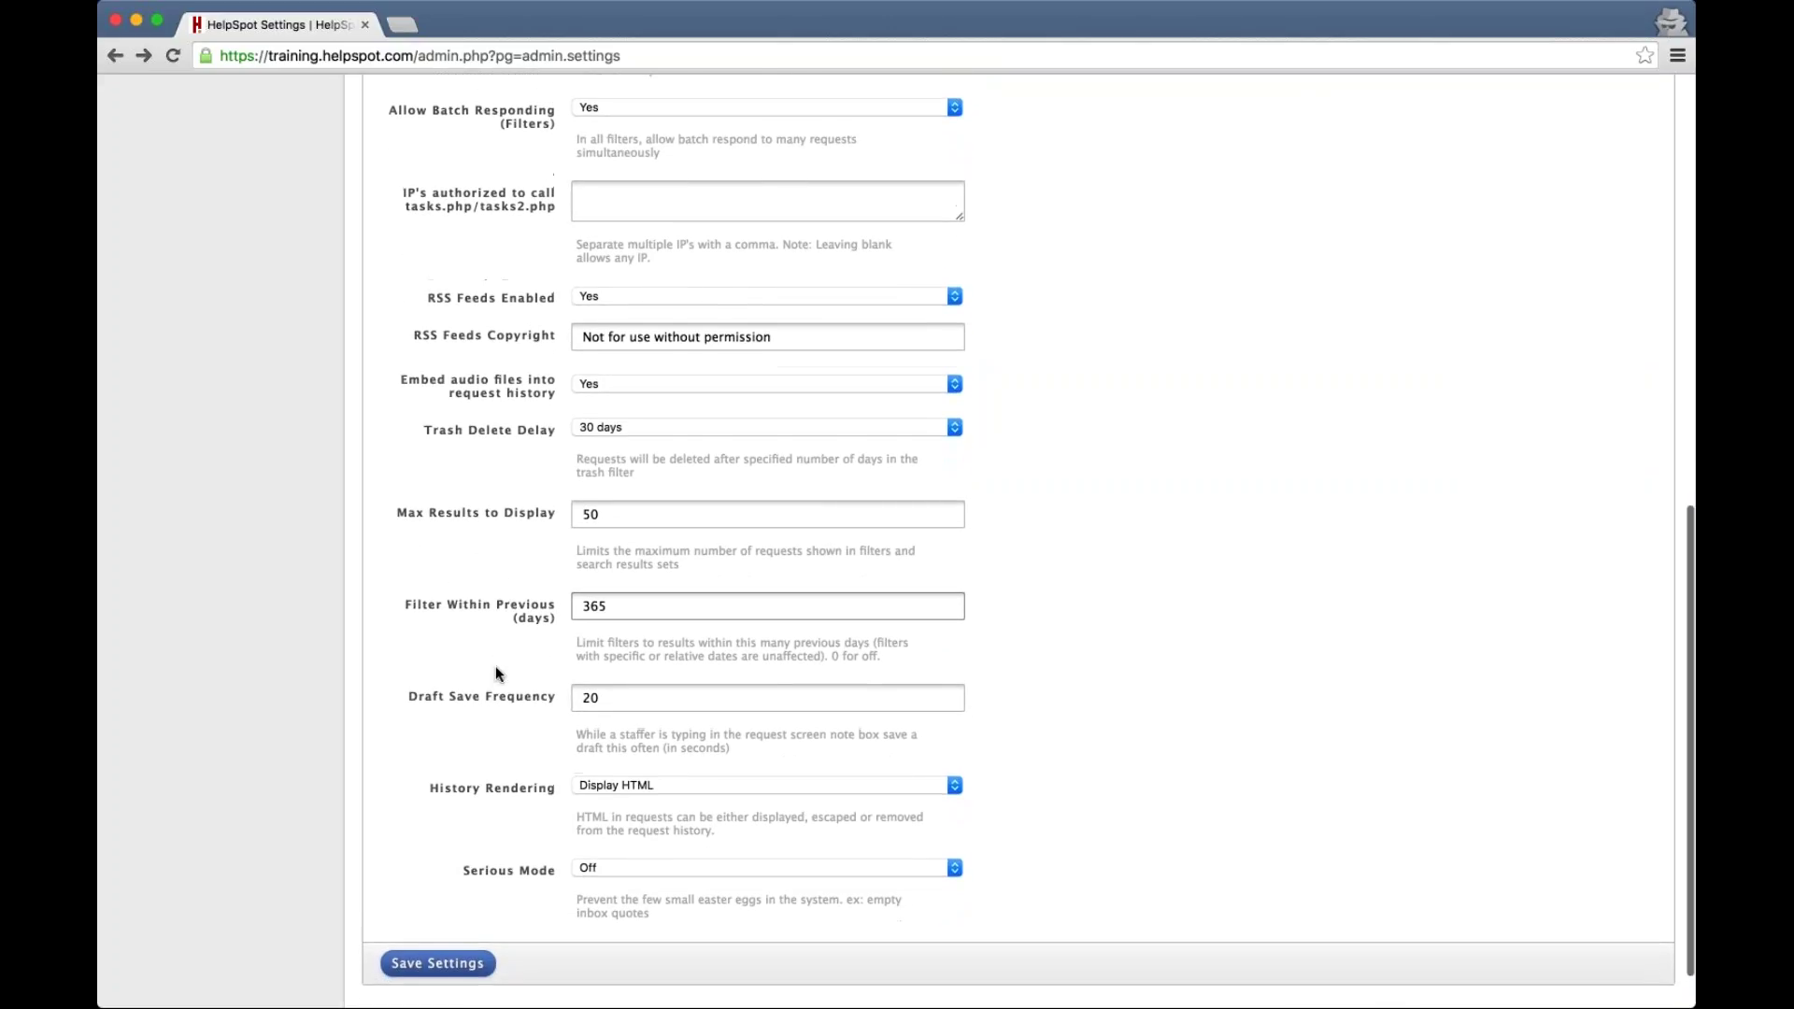
pyautogui.scroll(10, 496, 668)
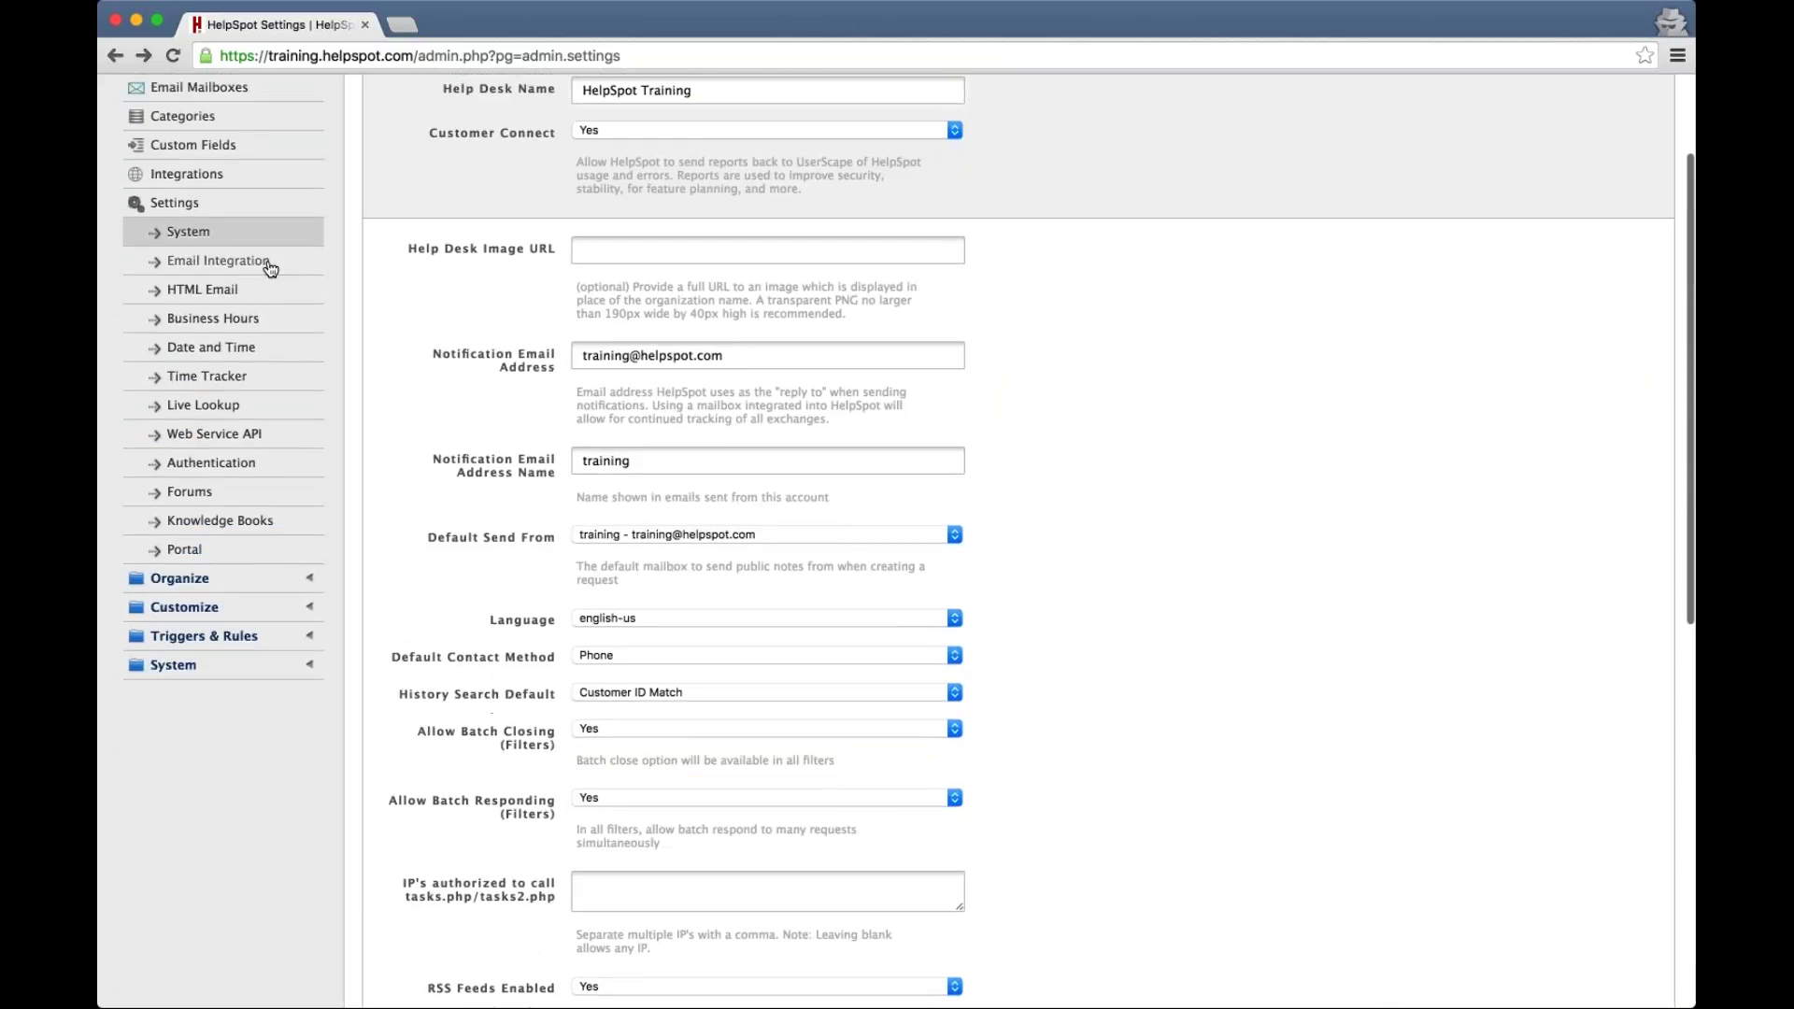
# In Email Integration, enter a backup Global BCC address applied to all outbound emails
pyautogui.click(270, 265)
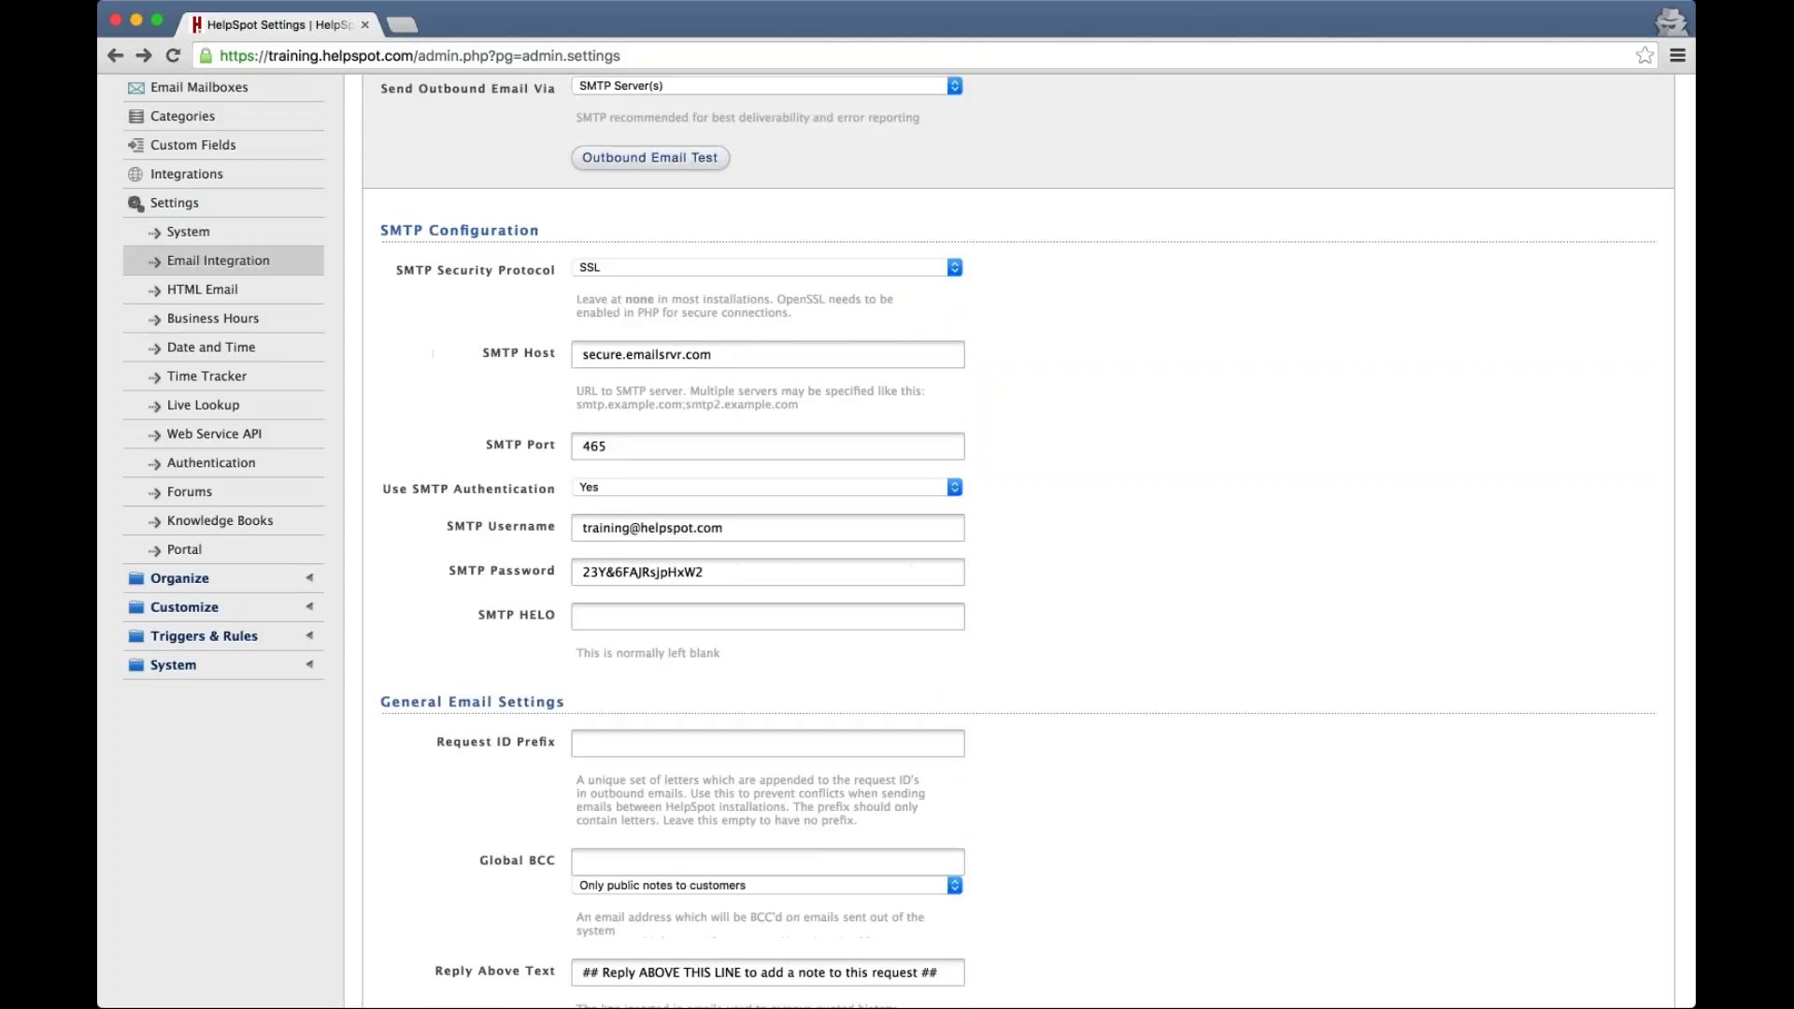
pyautogui.scroll(-5, 460, 376)
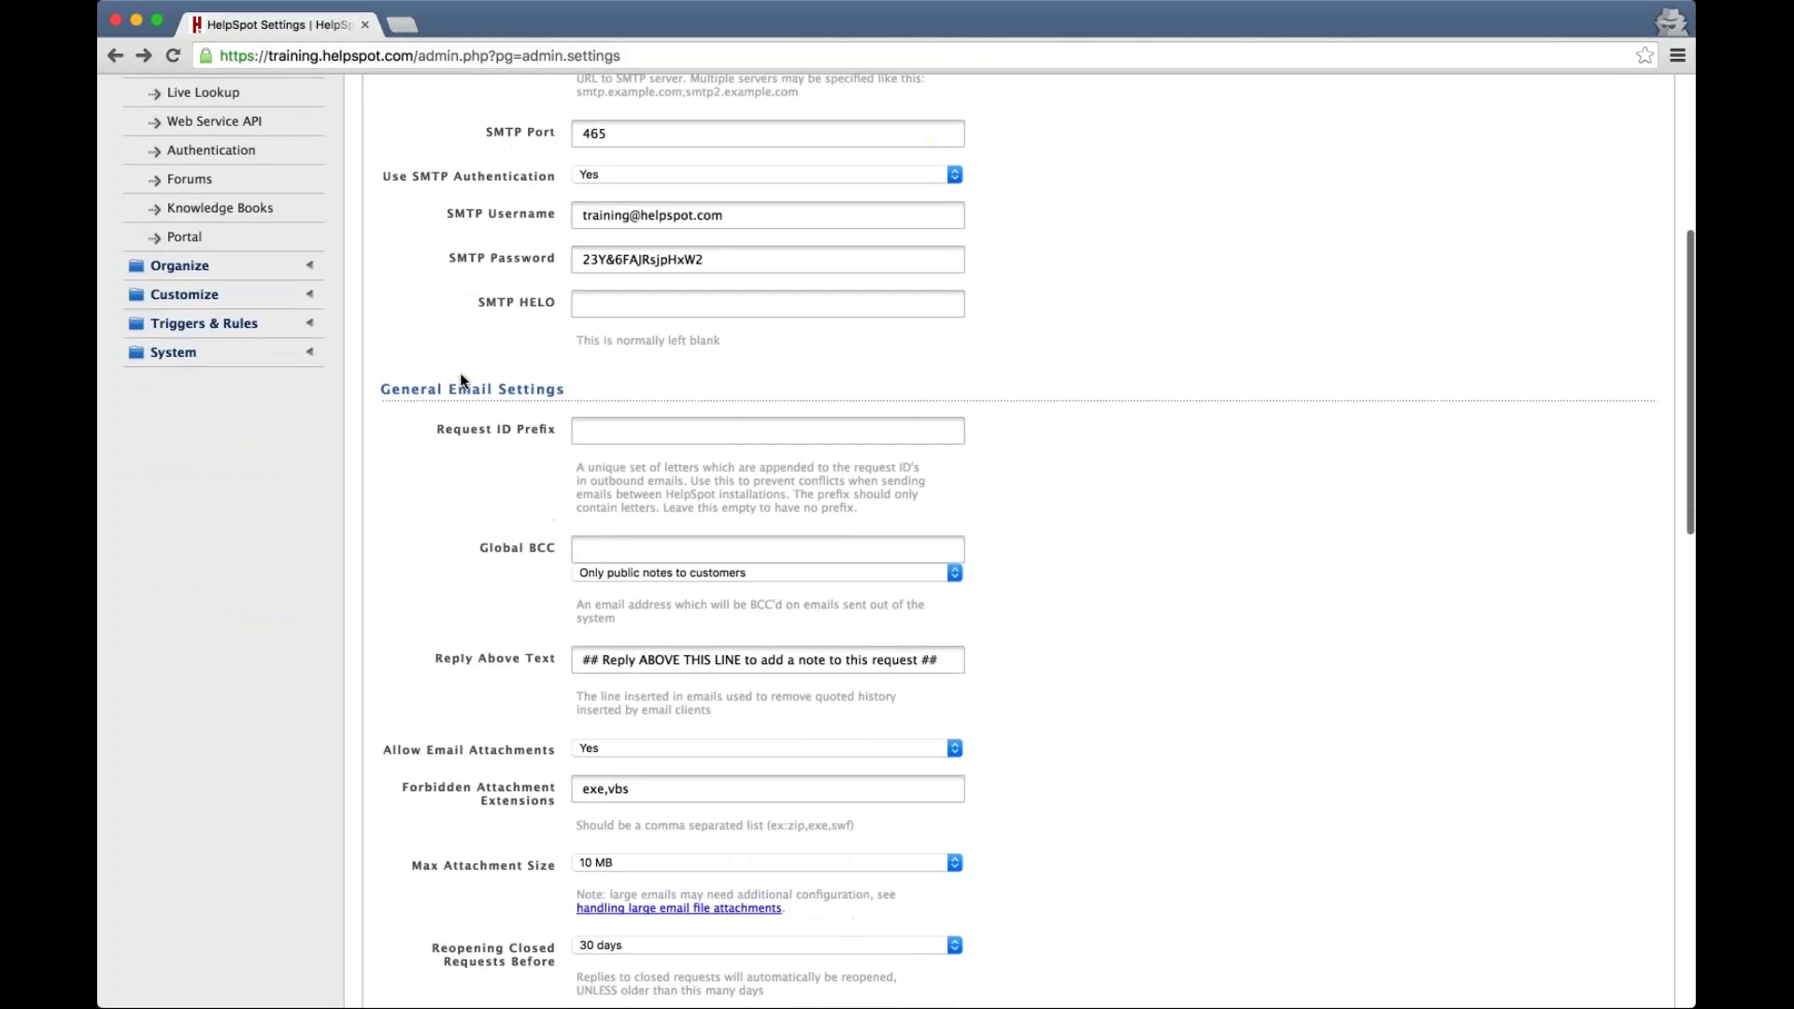
pyautogui.scroll(-2, 460, 379)
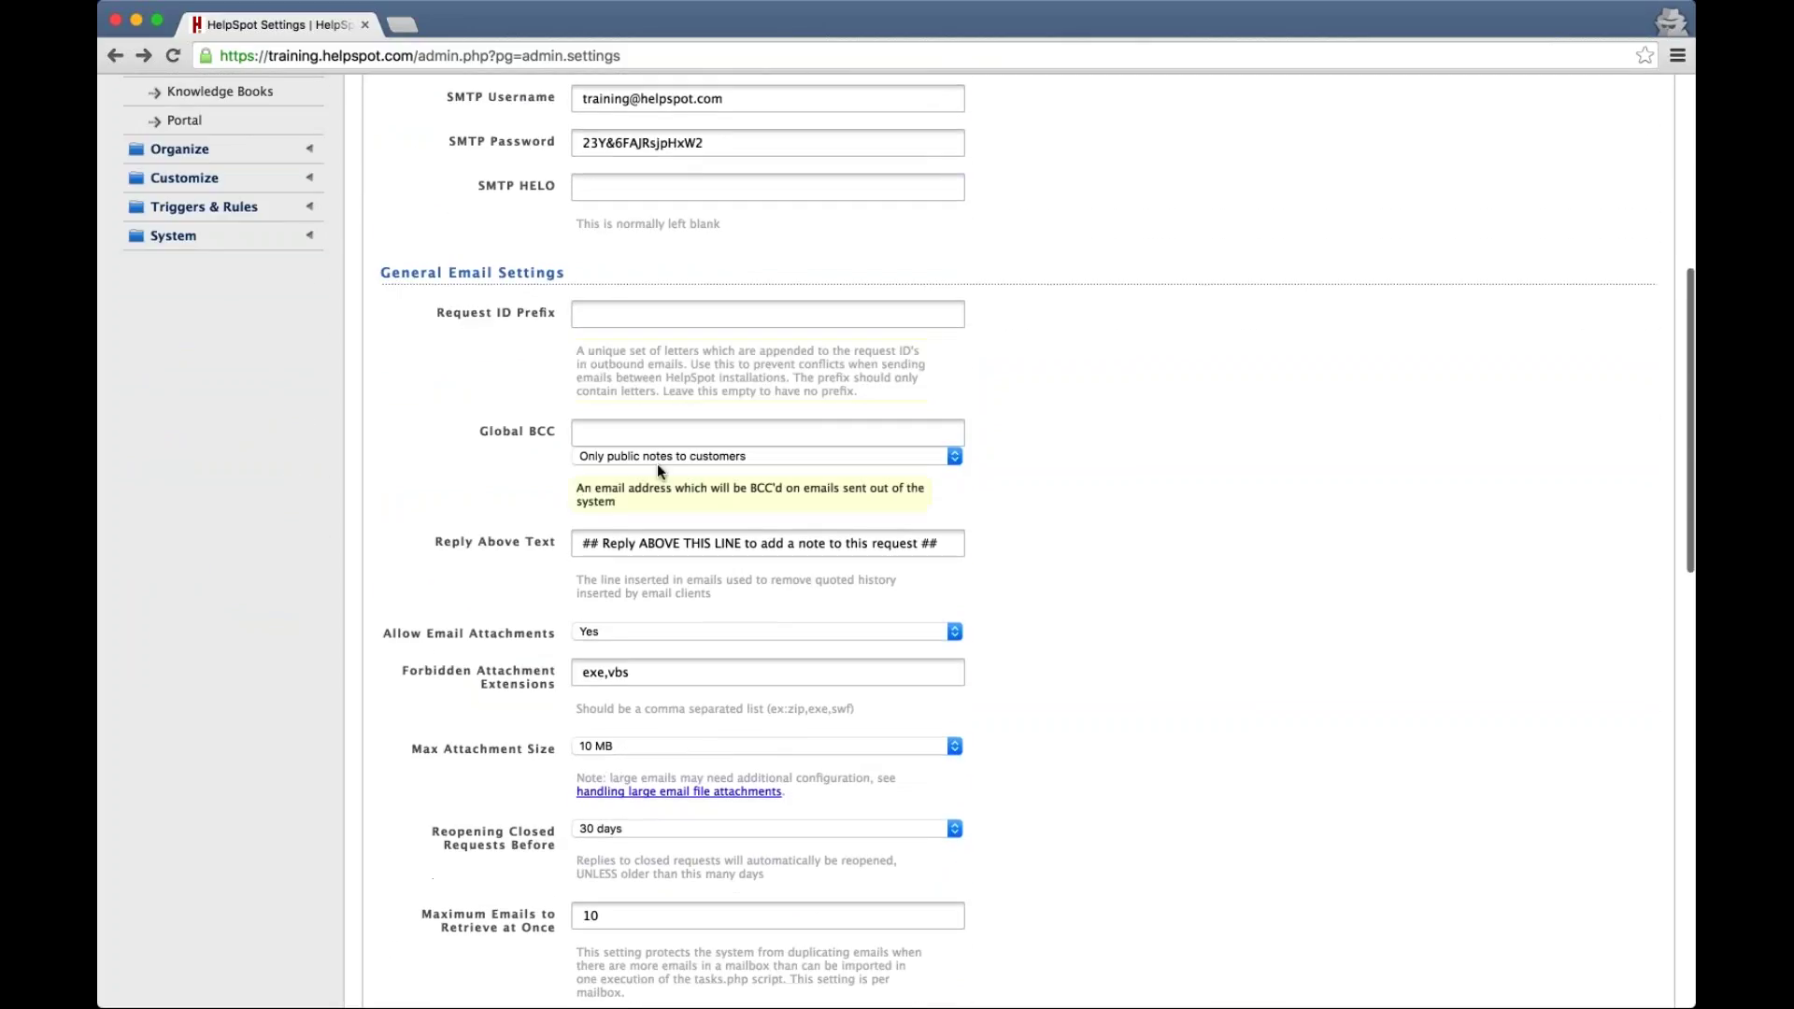
pyautogui.click(614, 431)
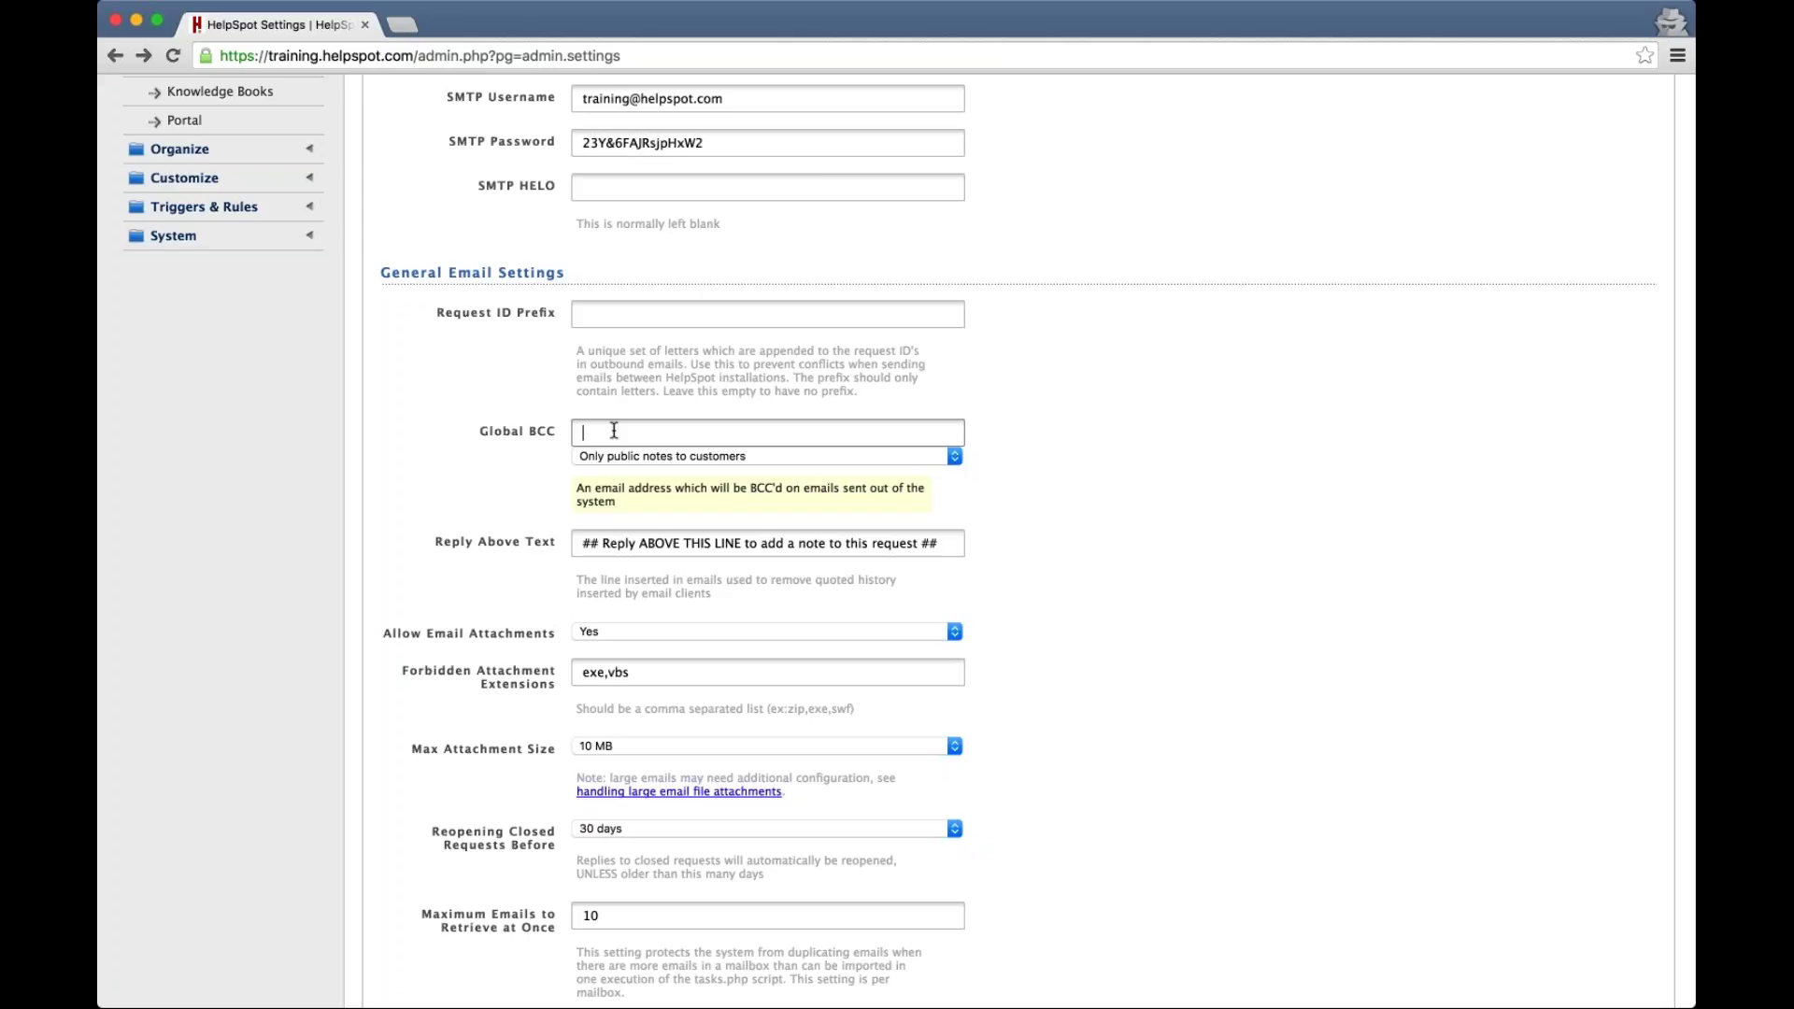
pyautogui.press('Tab')
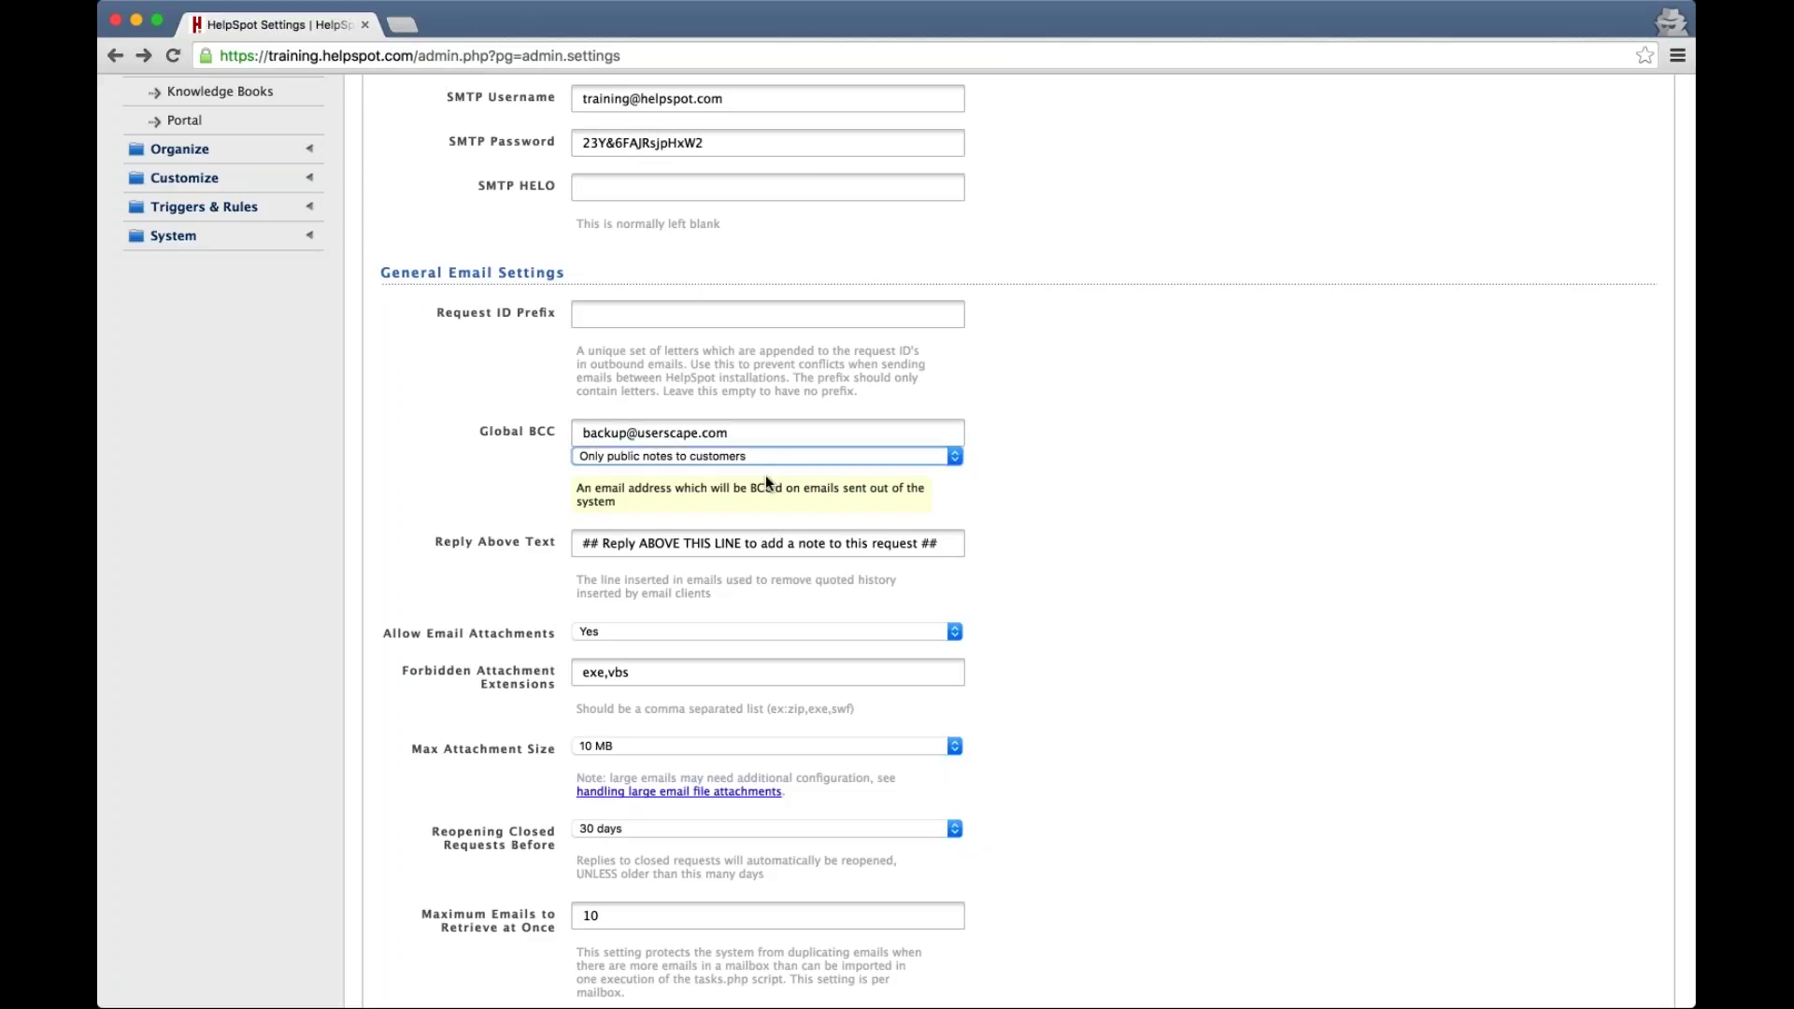
pyautogui.click(765, 476)
pyautogui.moveTo(733, 433); pyautogui.dragTo(558, 425)
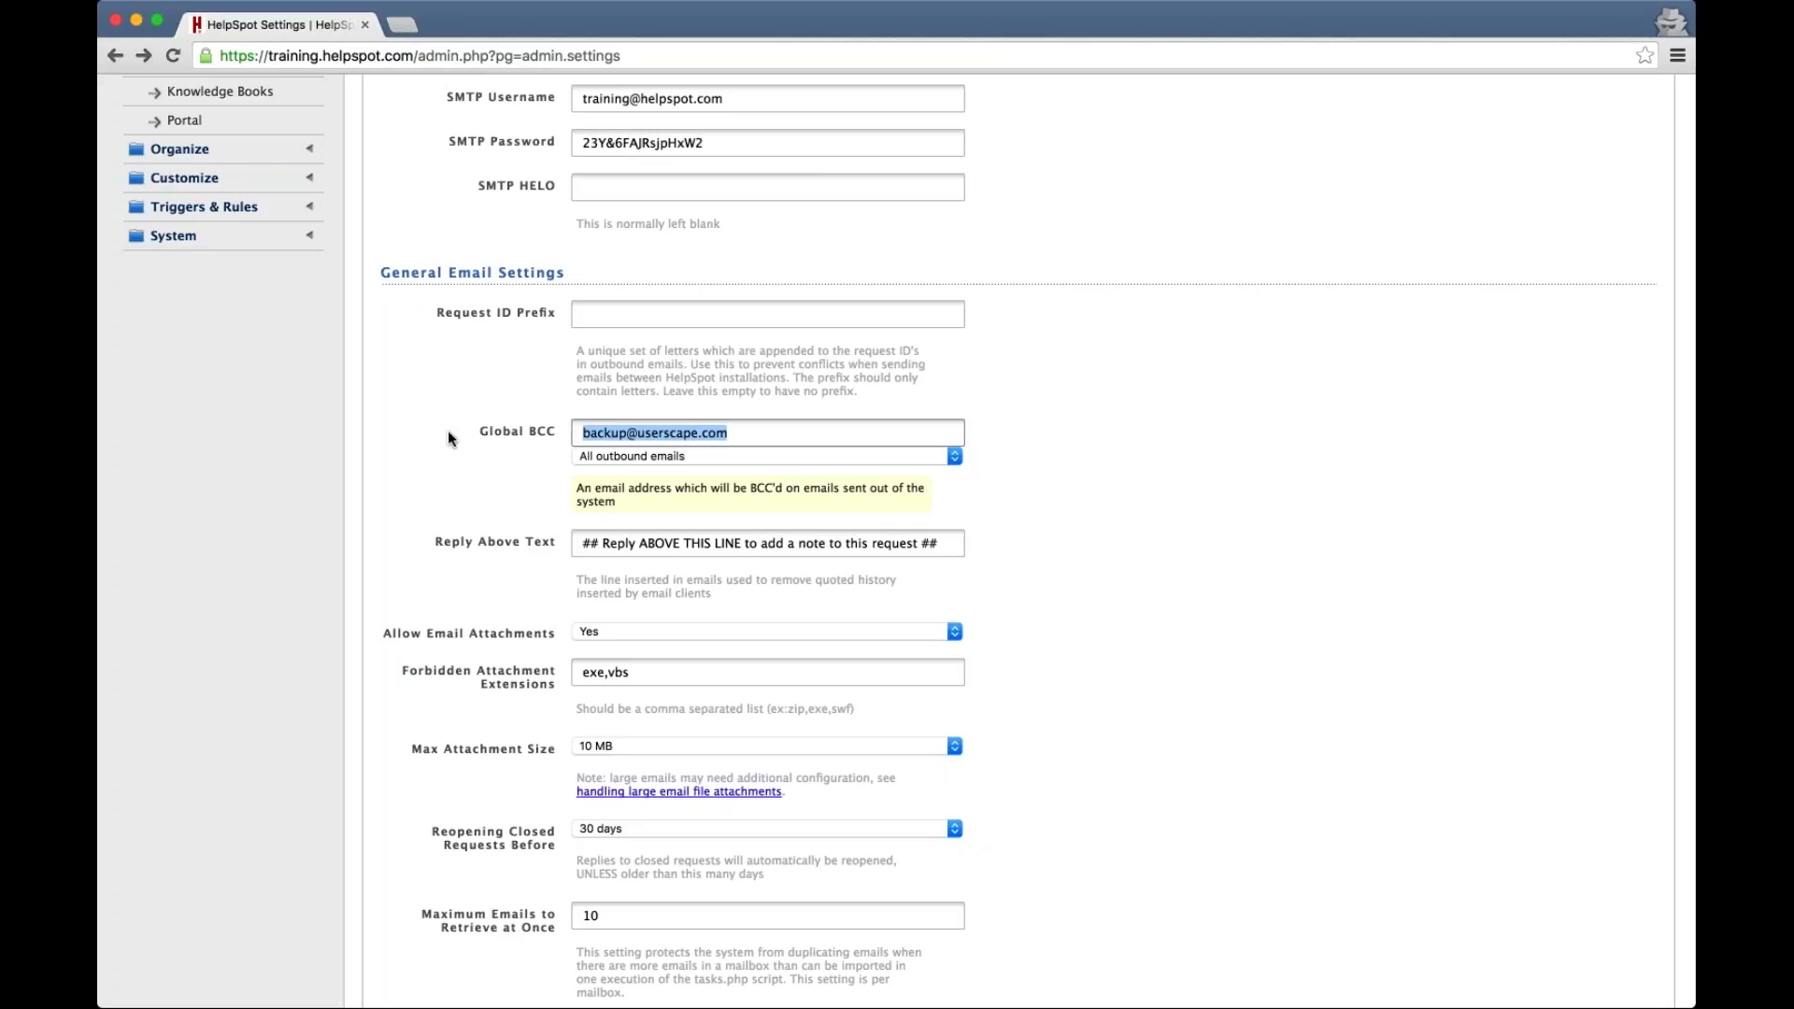
pyautogui.scroll(-5, 449, 431)
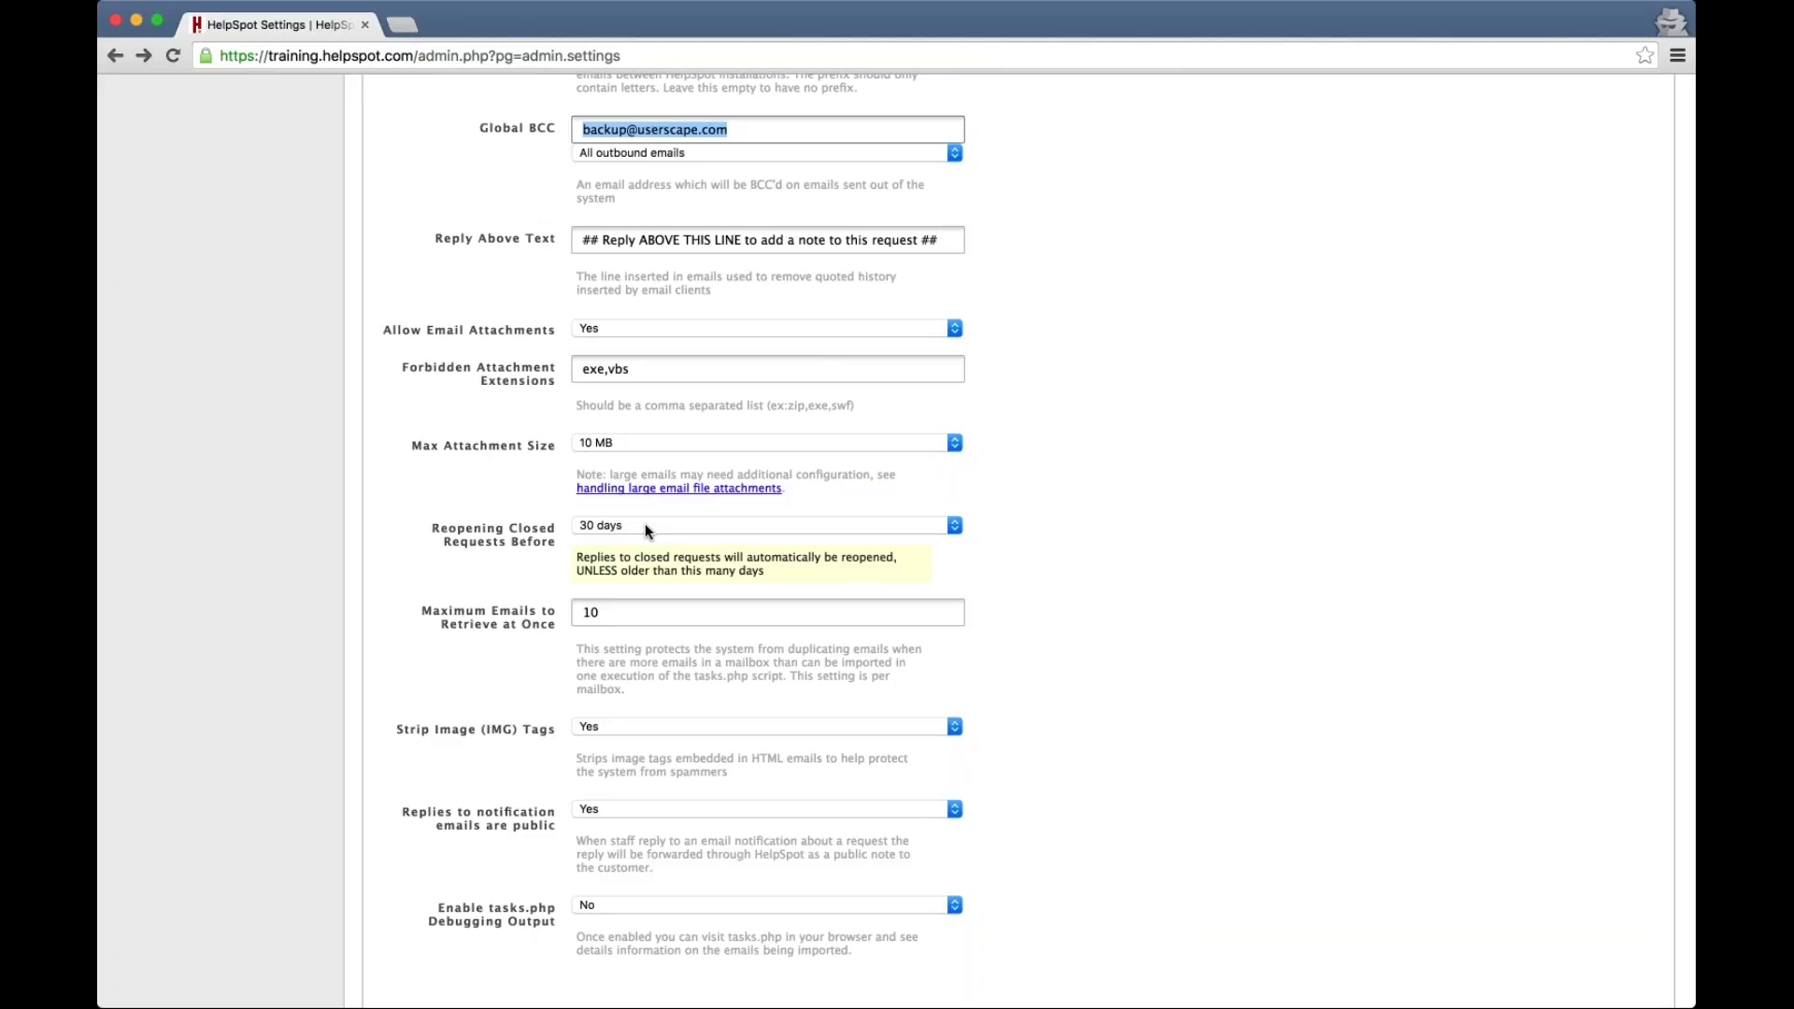
# Limit reply-triggered reopening to requests closed within the last 3 days
pyautogui.click(645, 526)
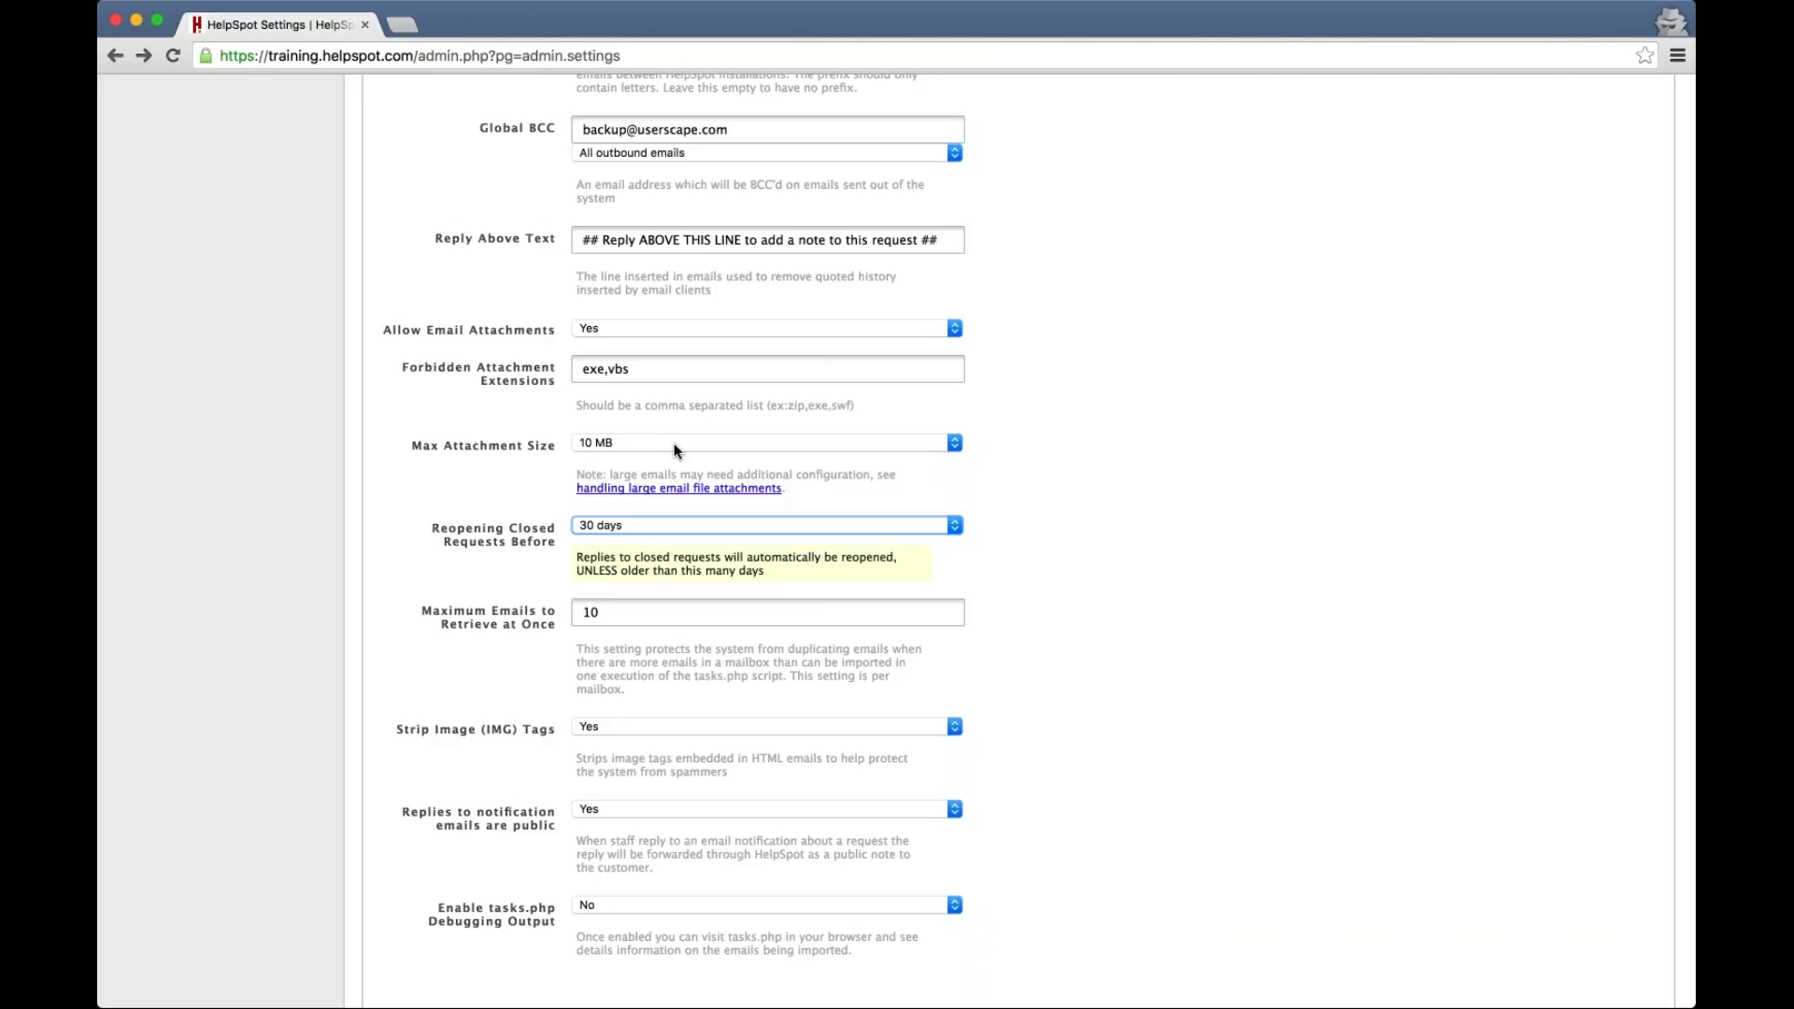
pyautogui.press('3')
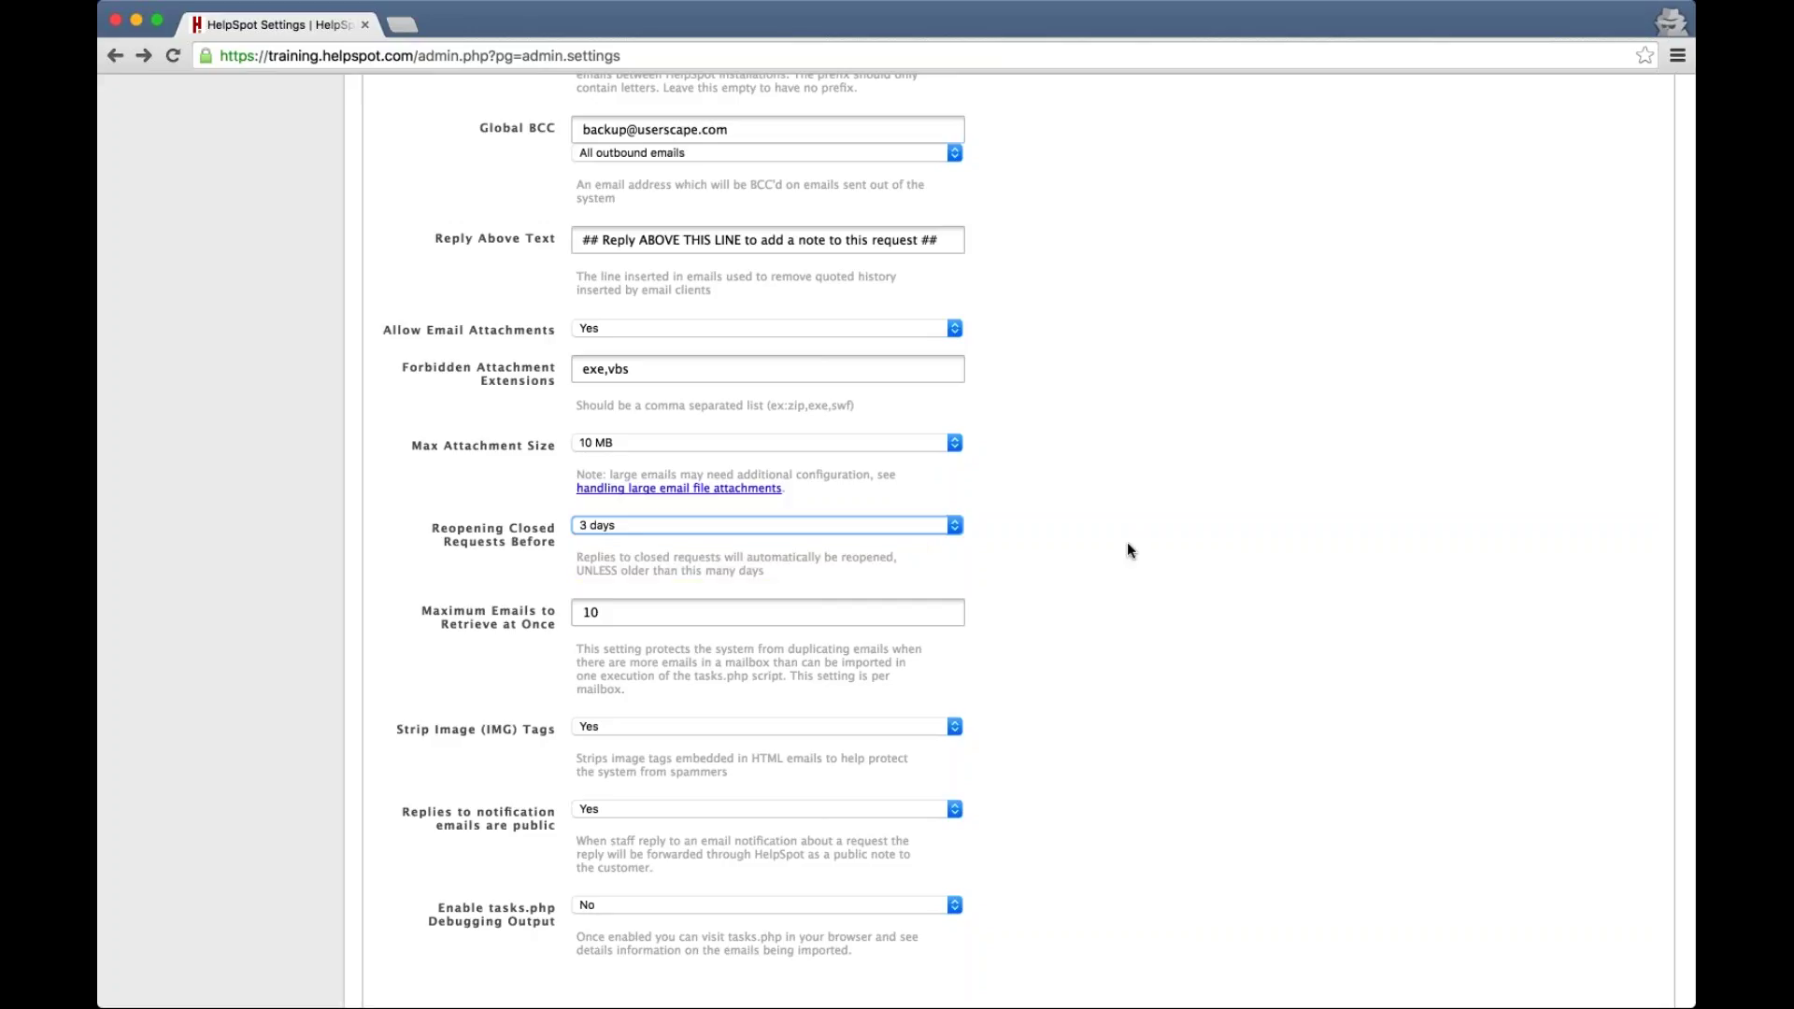
# Set the SPAM Filter to 'On for checking only, no training'
pyautogui.scroll(-5, 1128, 550)
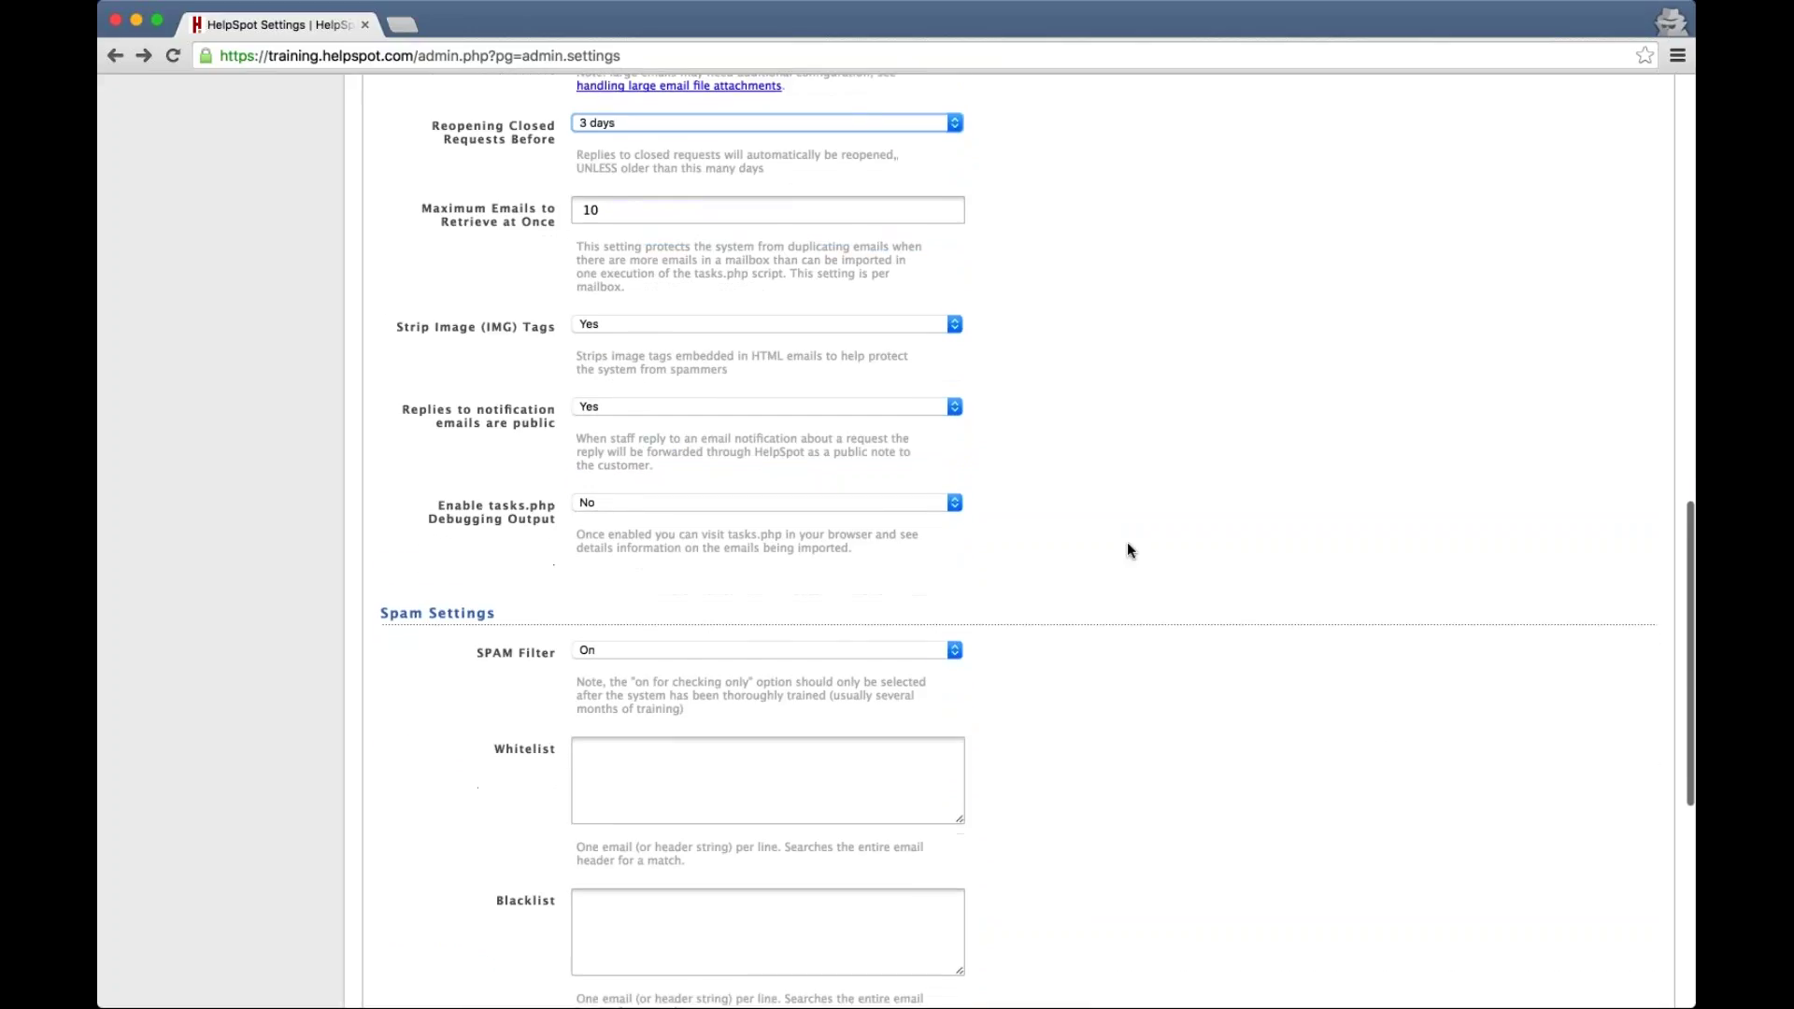
pyautogui.scroll(-3, 1128, 550)
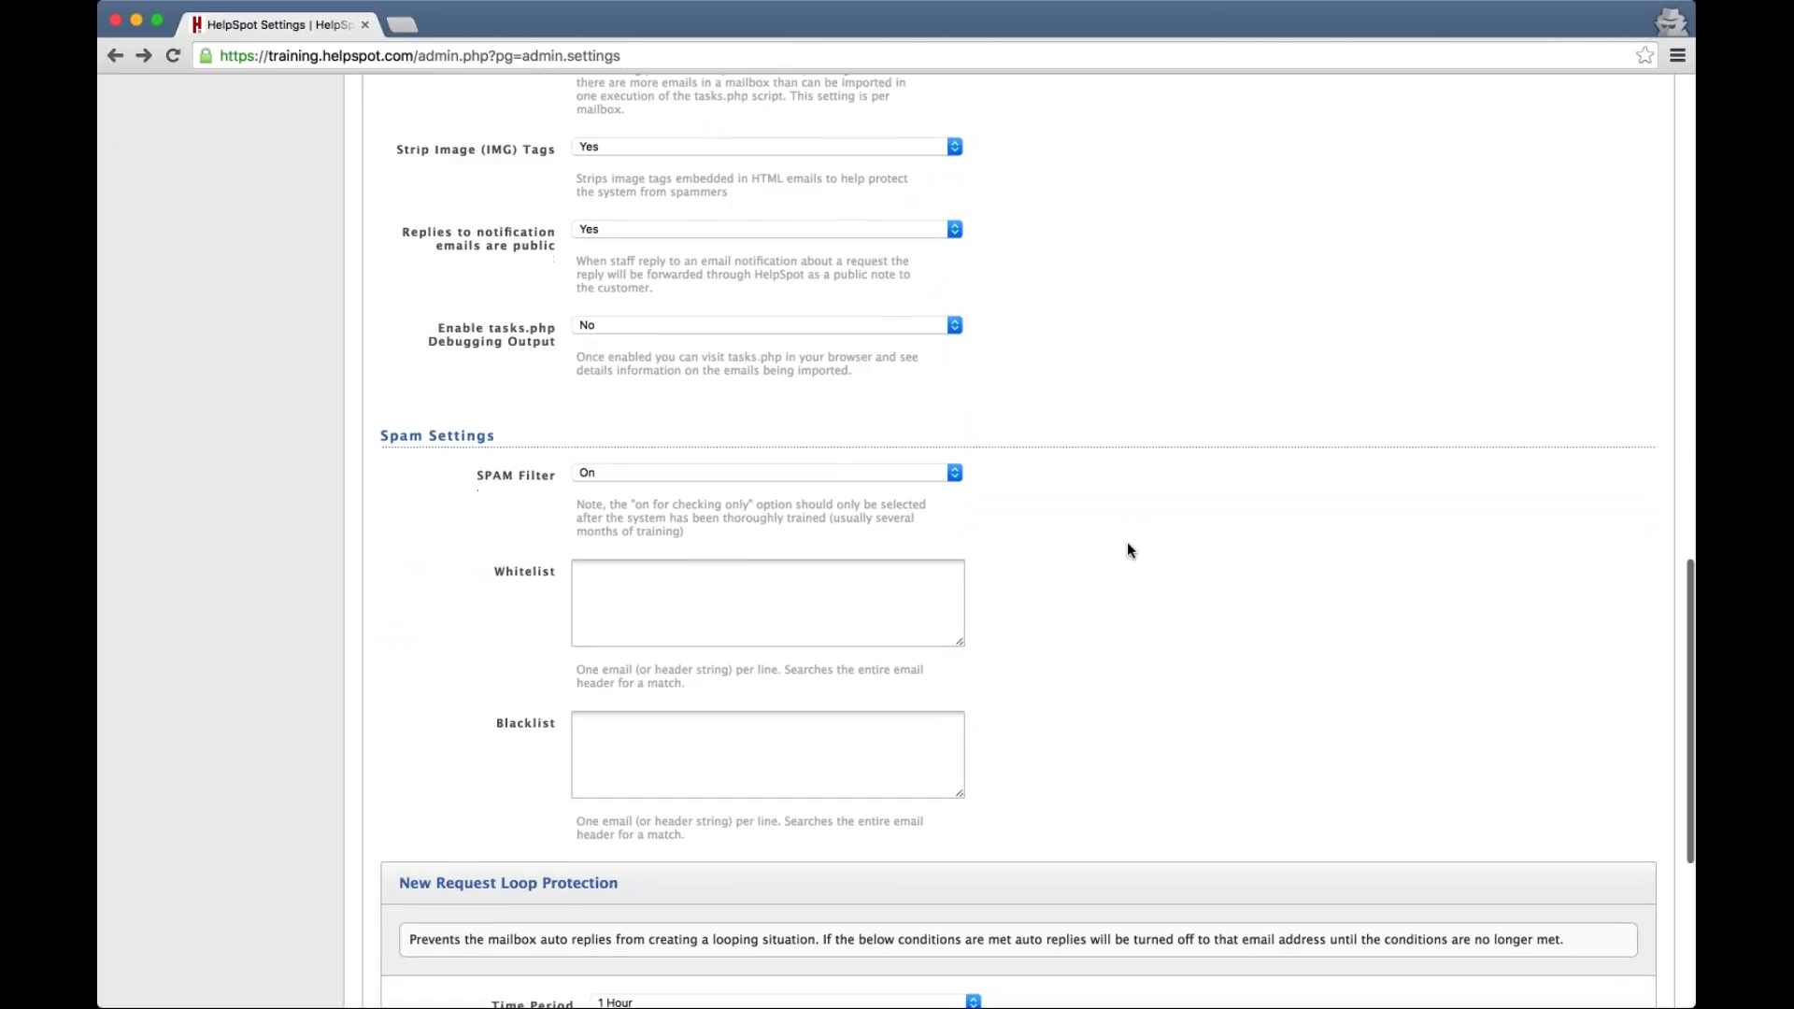
pyautogui.scroll(-1, 1127, 546)
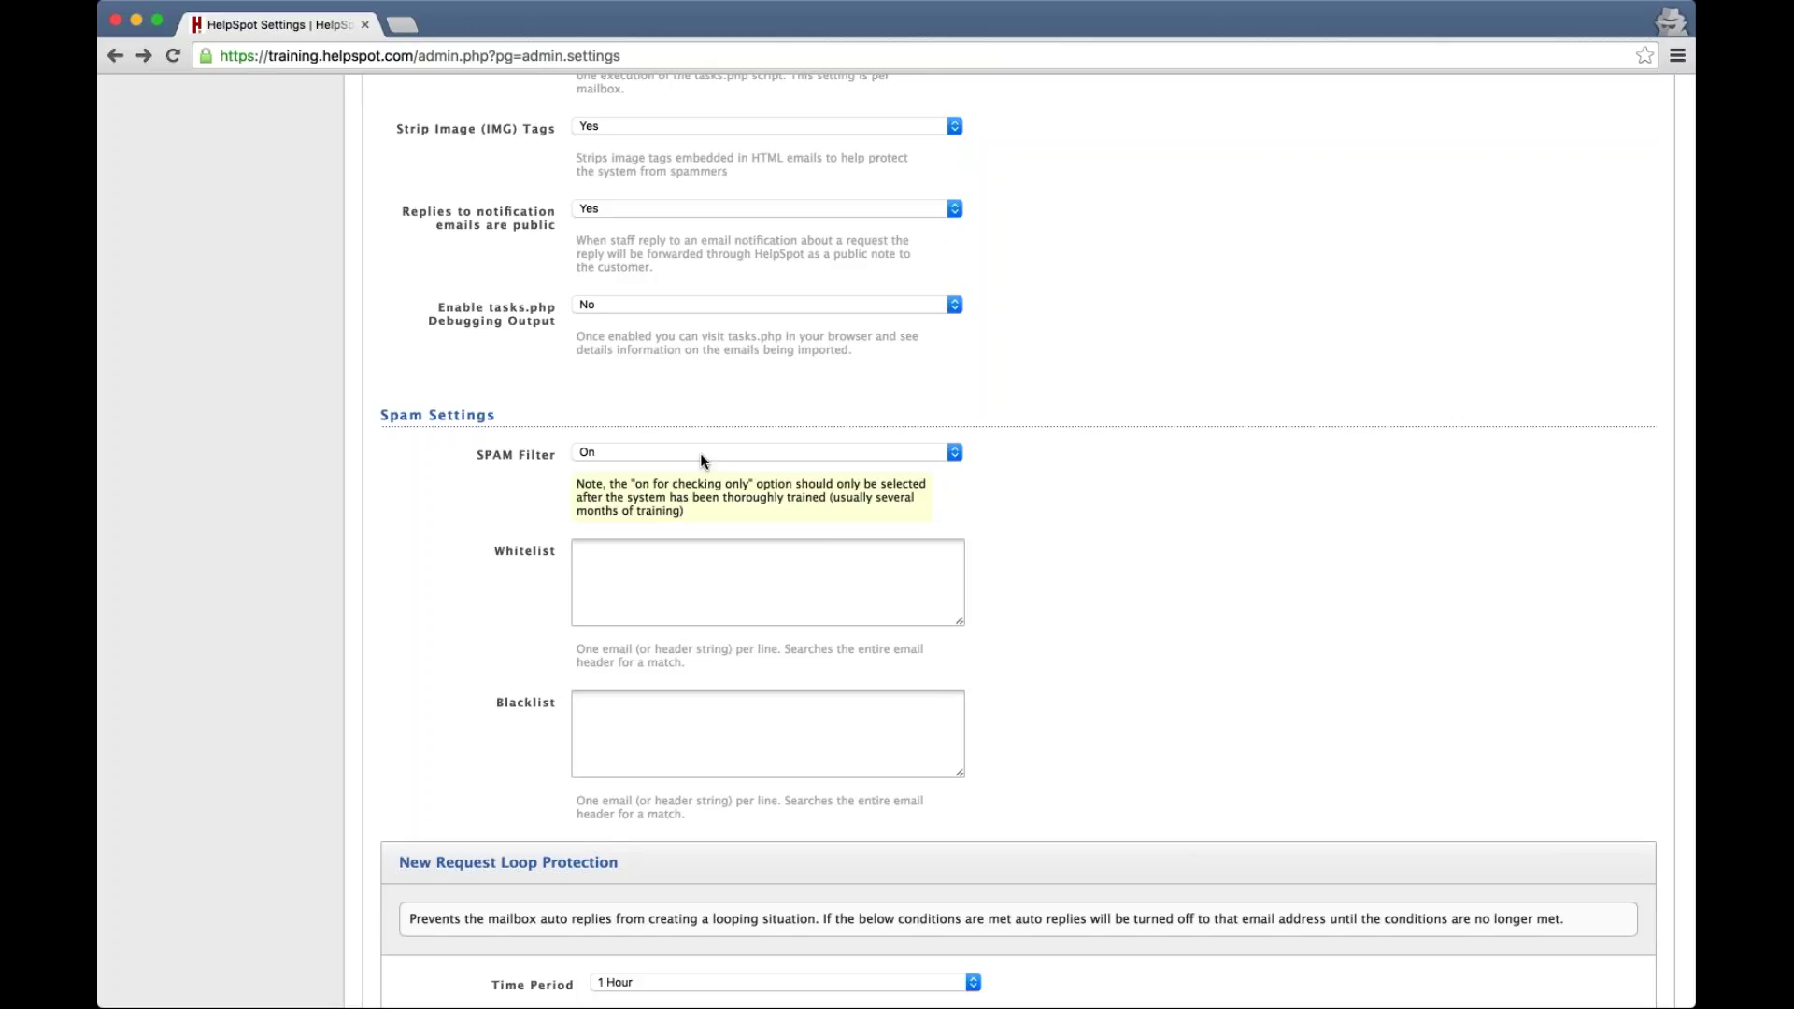
pyautogui.click(700, 455)
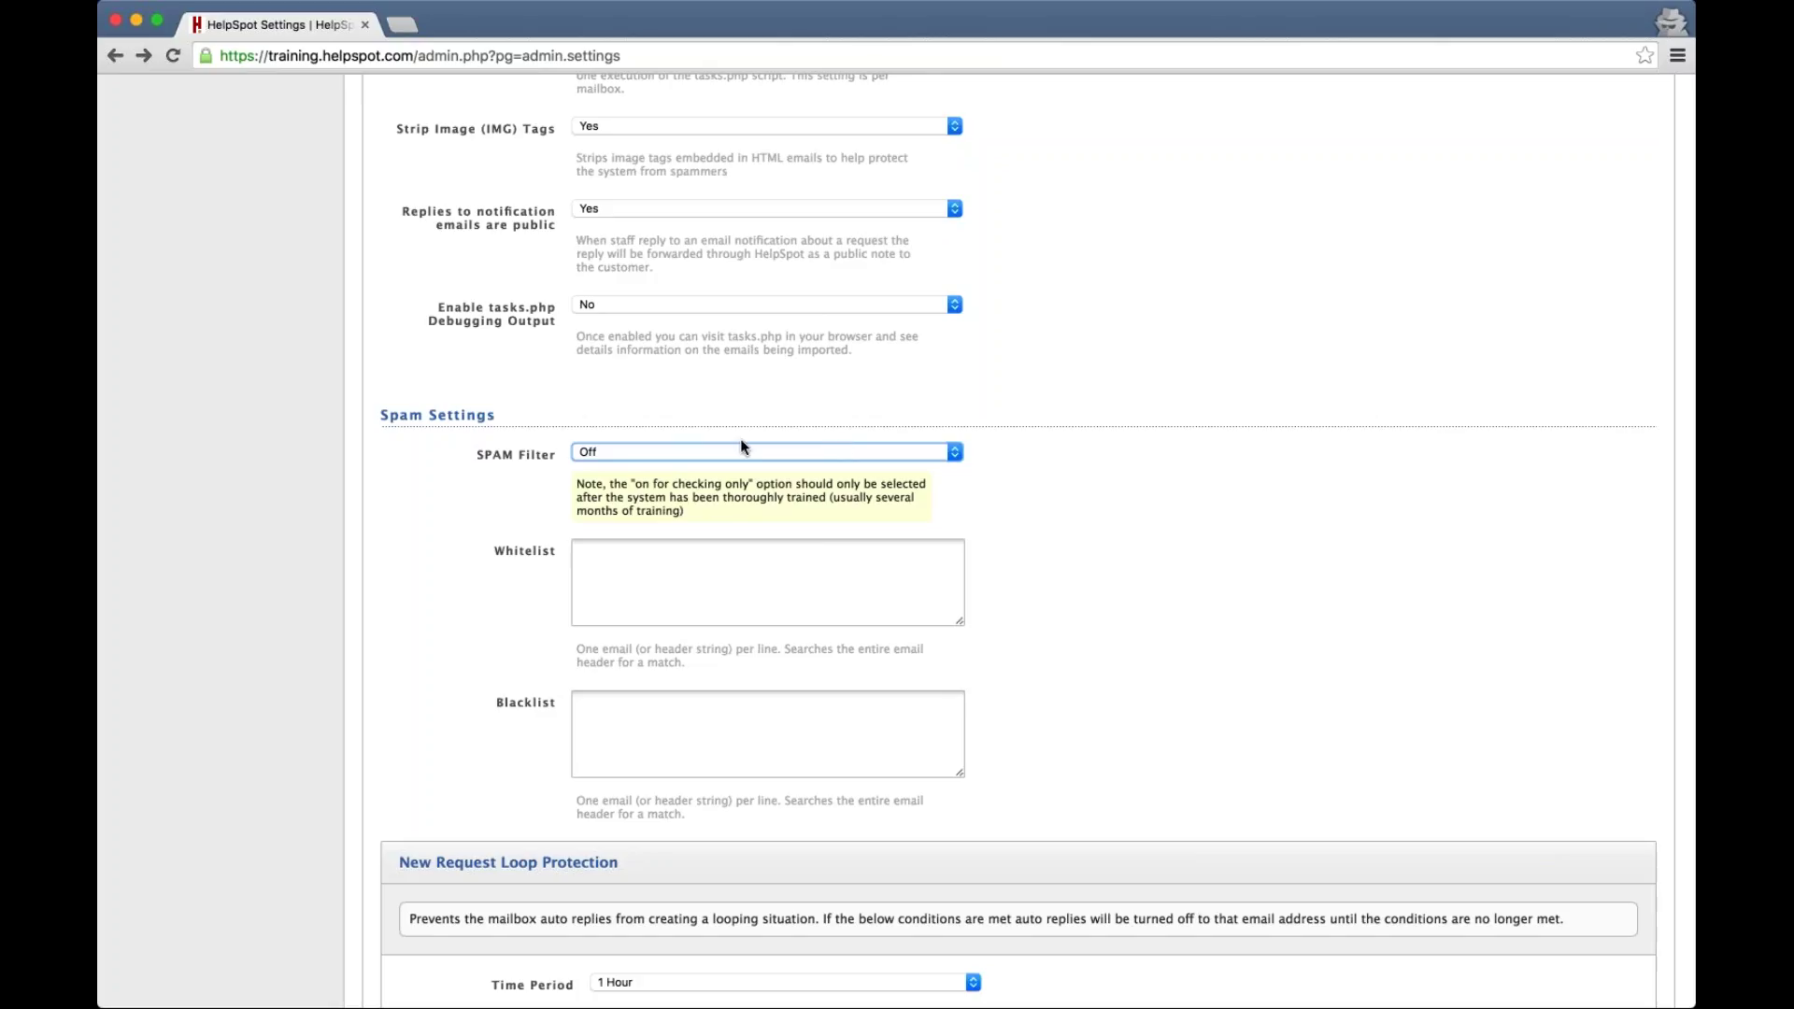
pyautogui.click(591, 451)
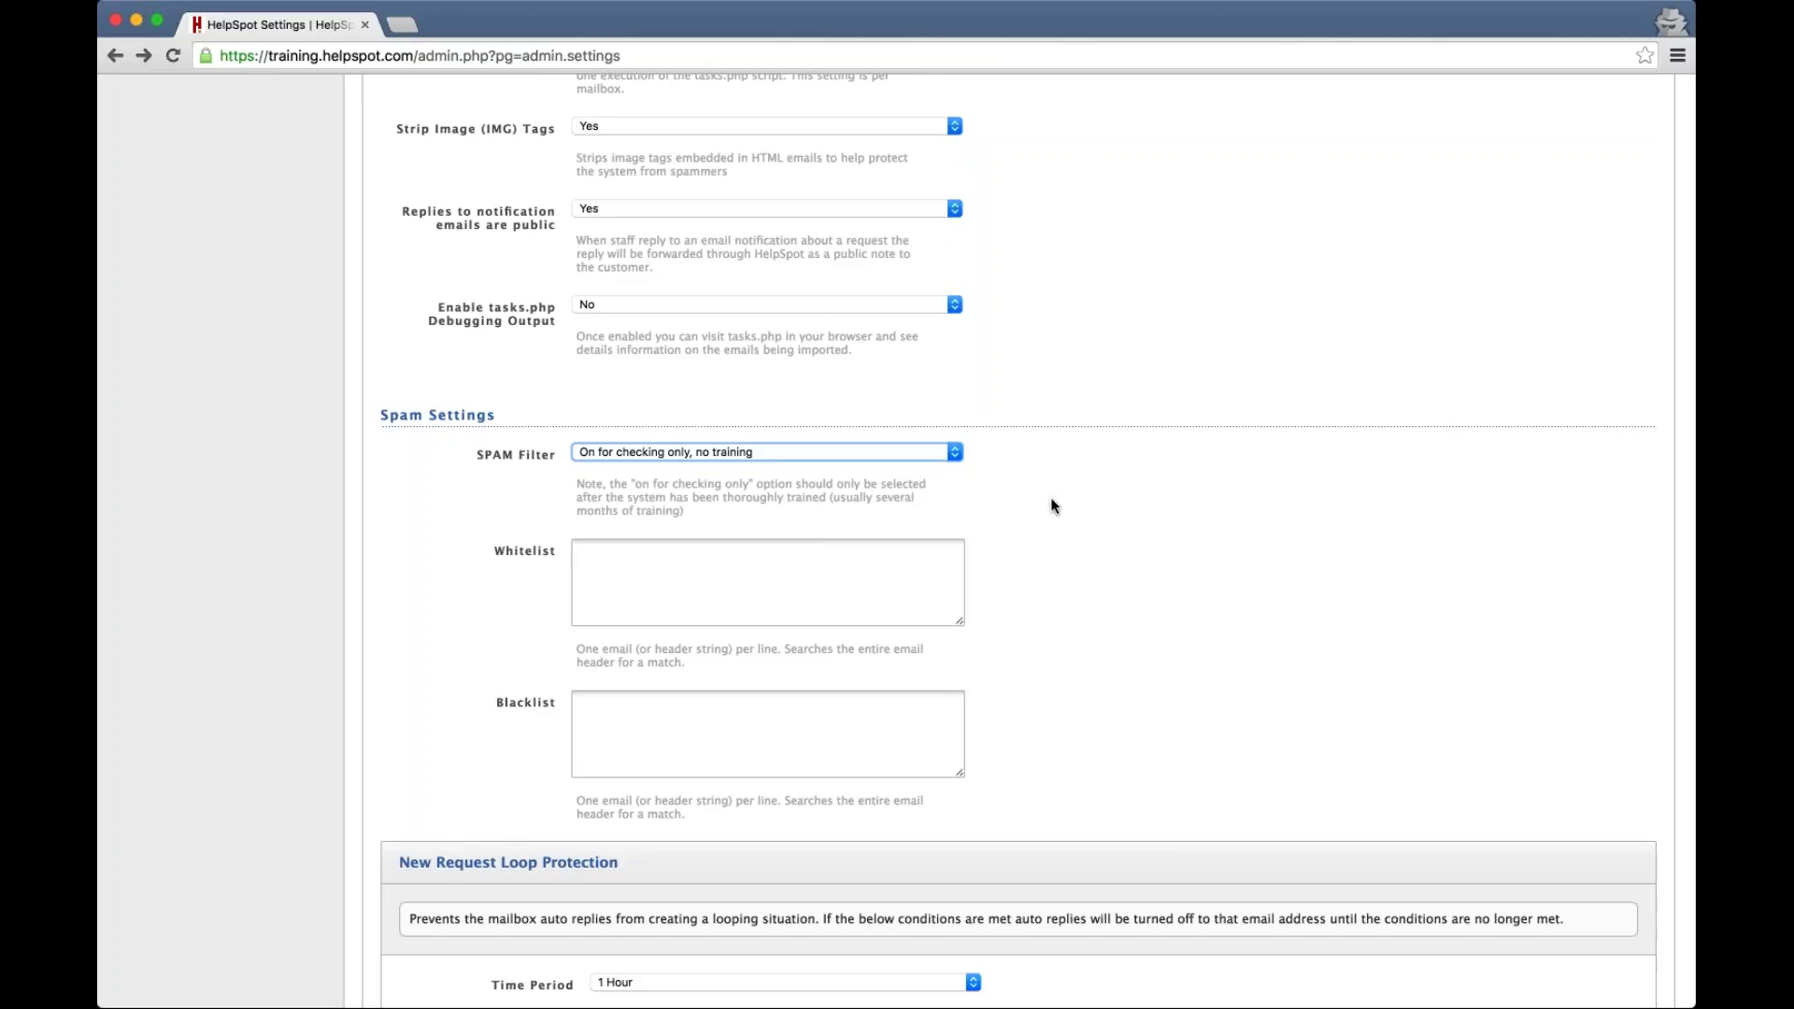
pyautogui.scroll(-2, 1051, 500)
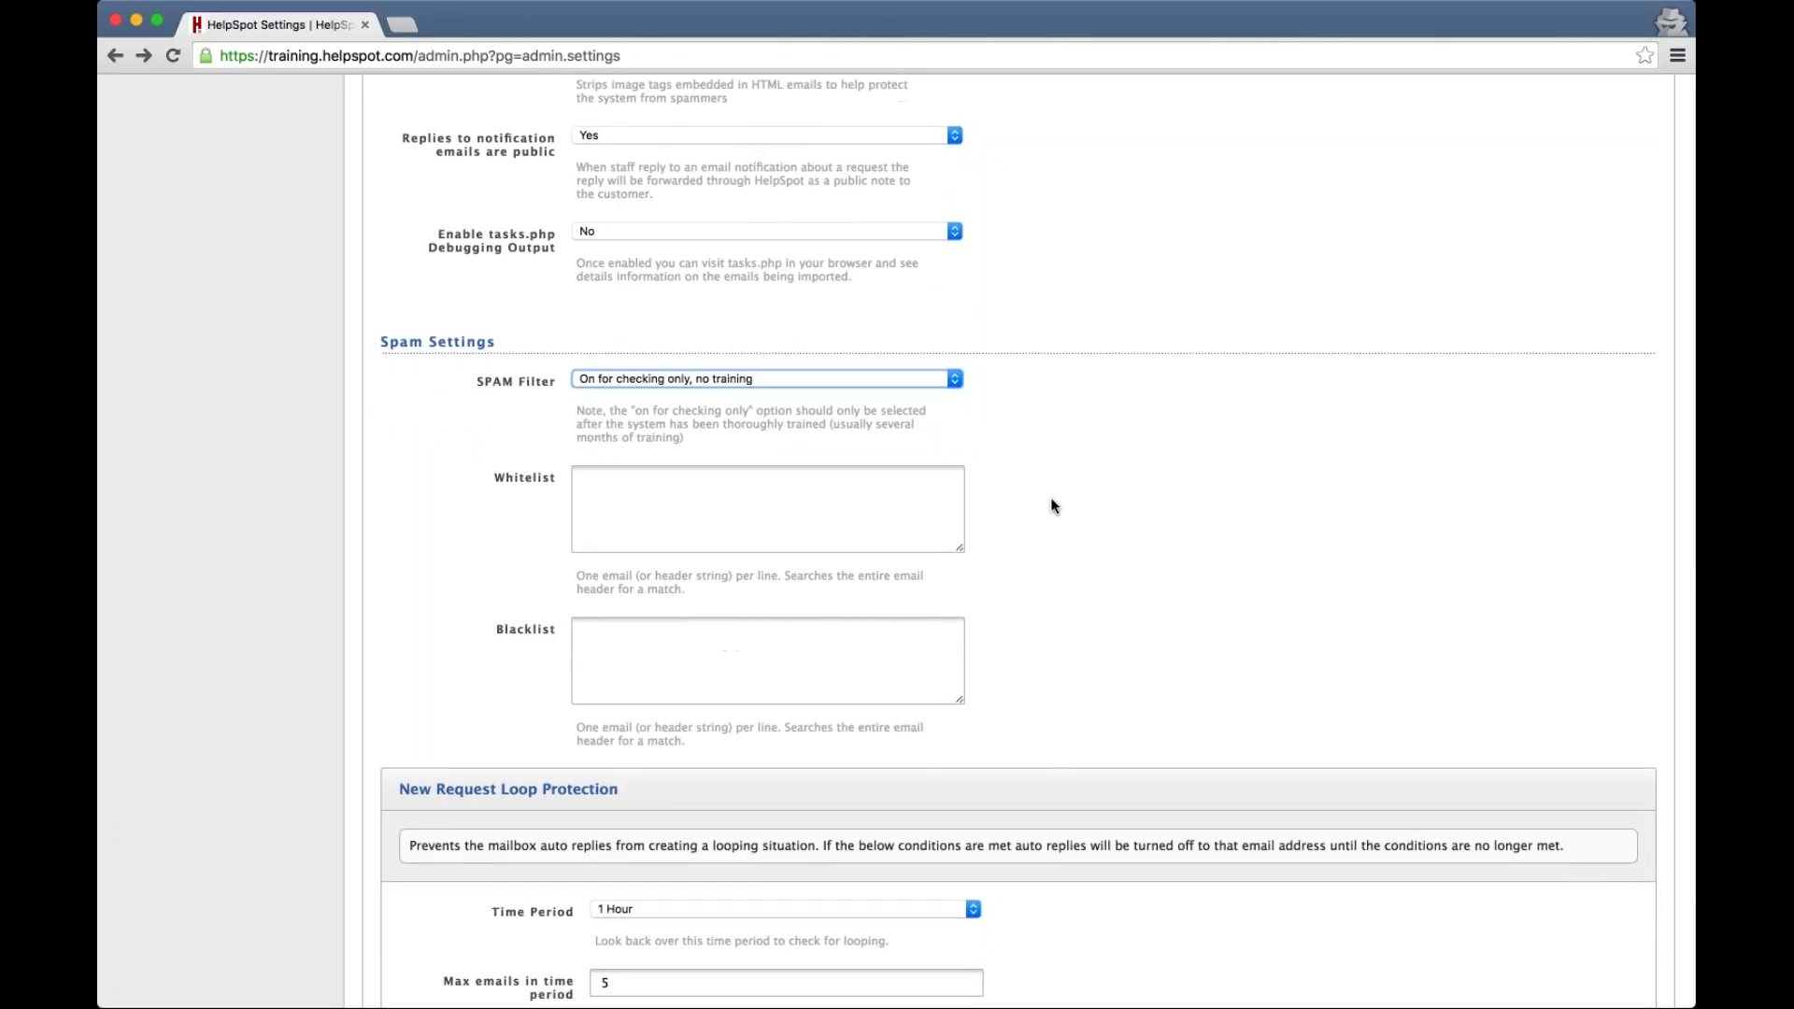
pyautogui.scroll(-1, 1052, 506)
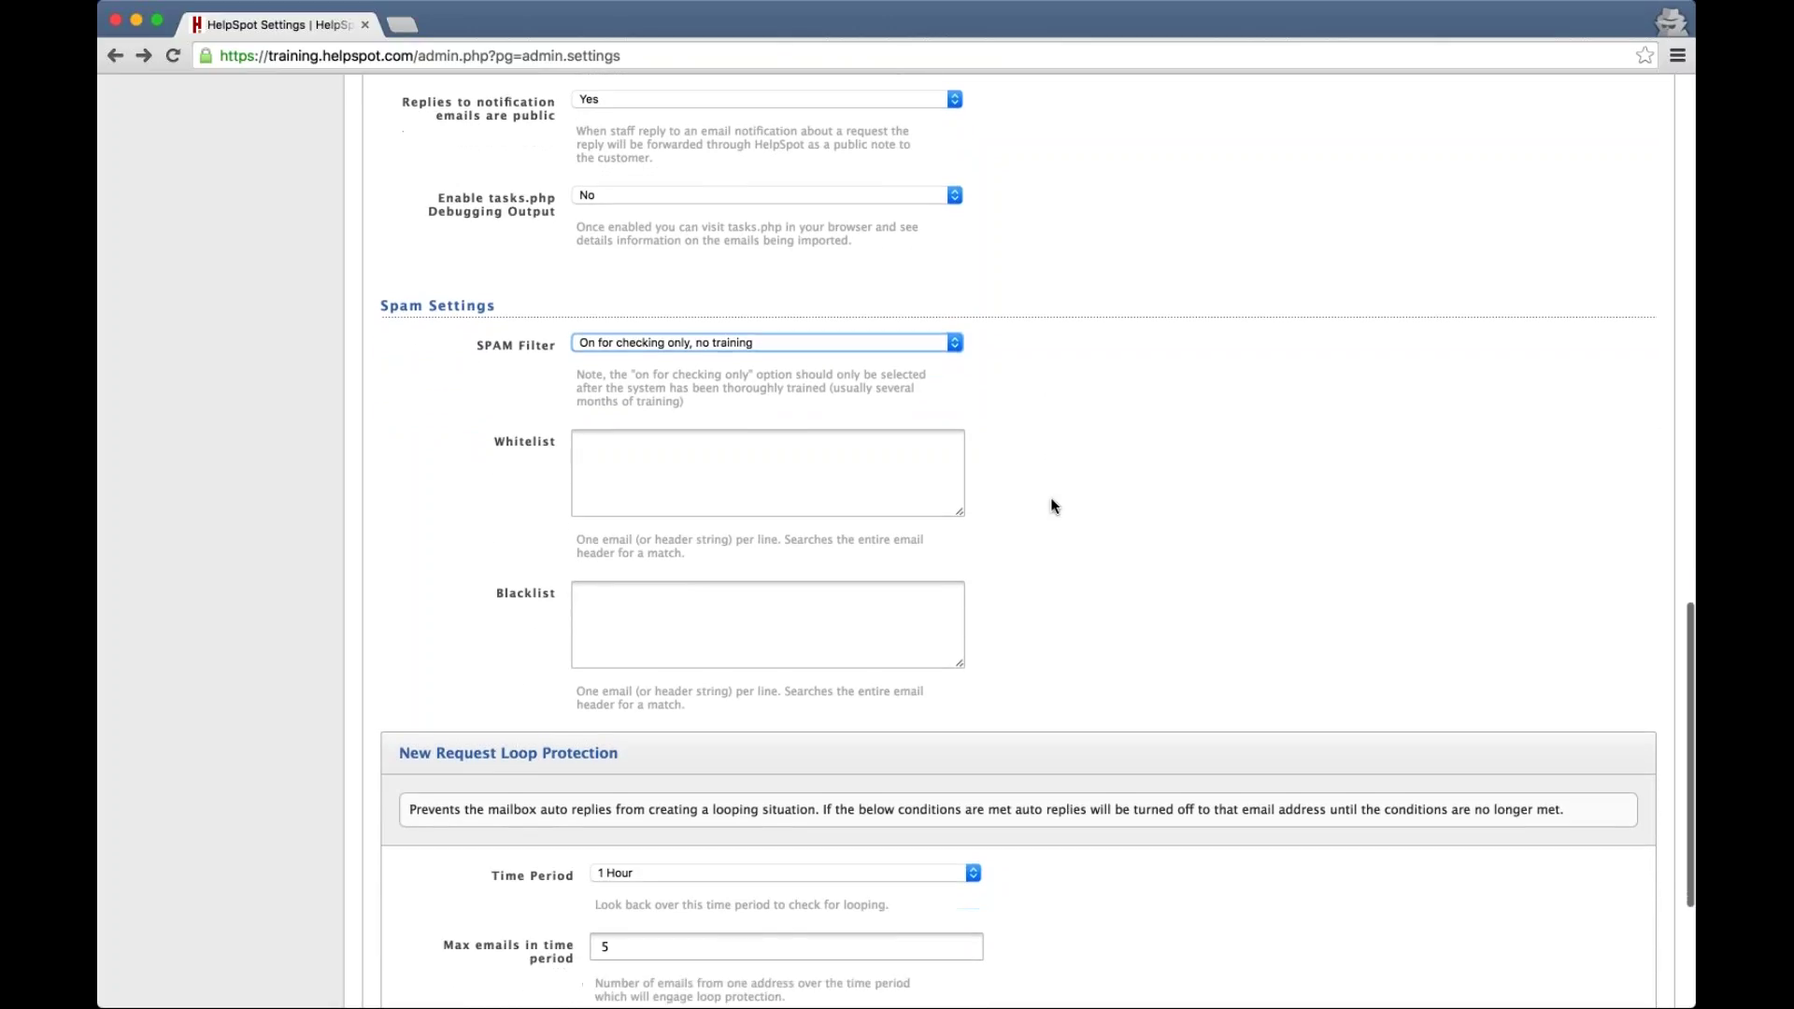
pyautogui.click(668, 453)
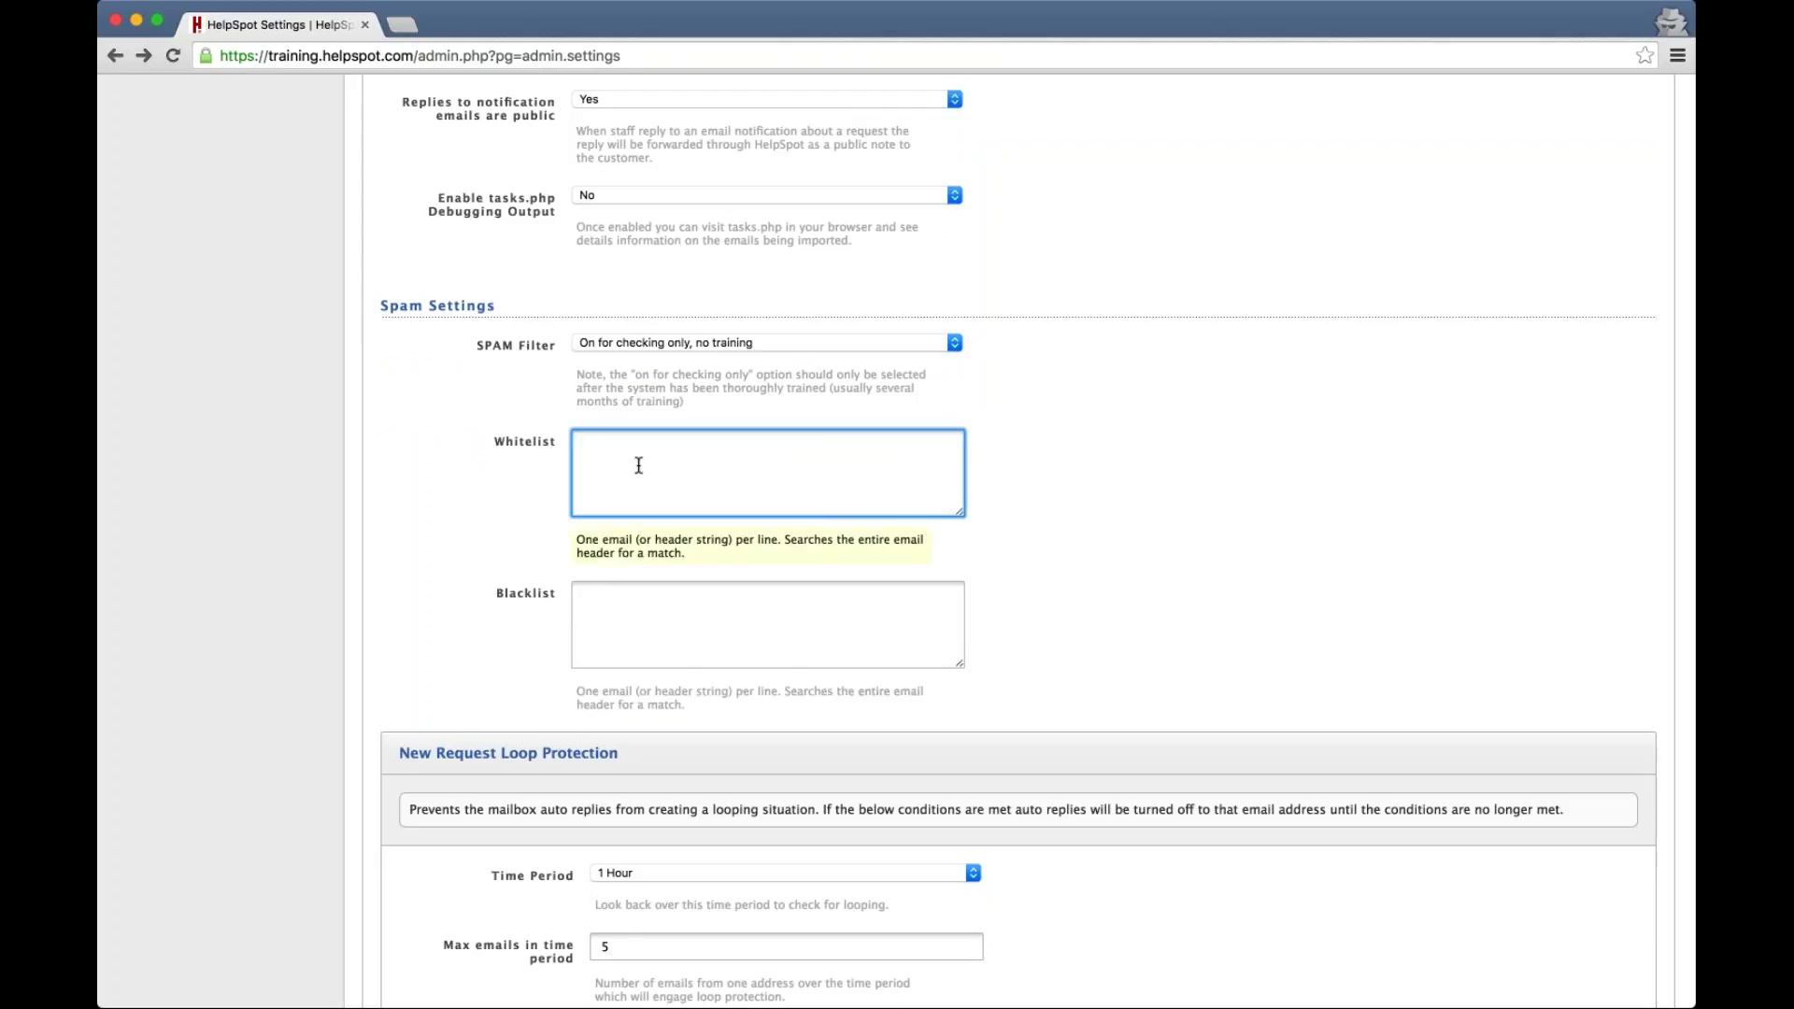
pyautogui.write('@userscape.com')
pyautogui.click(665, 592)
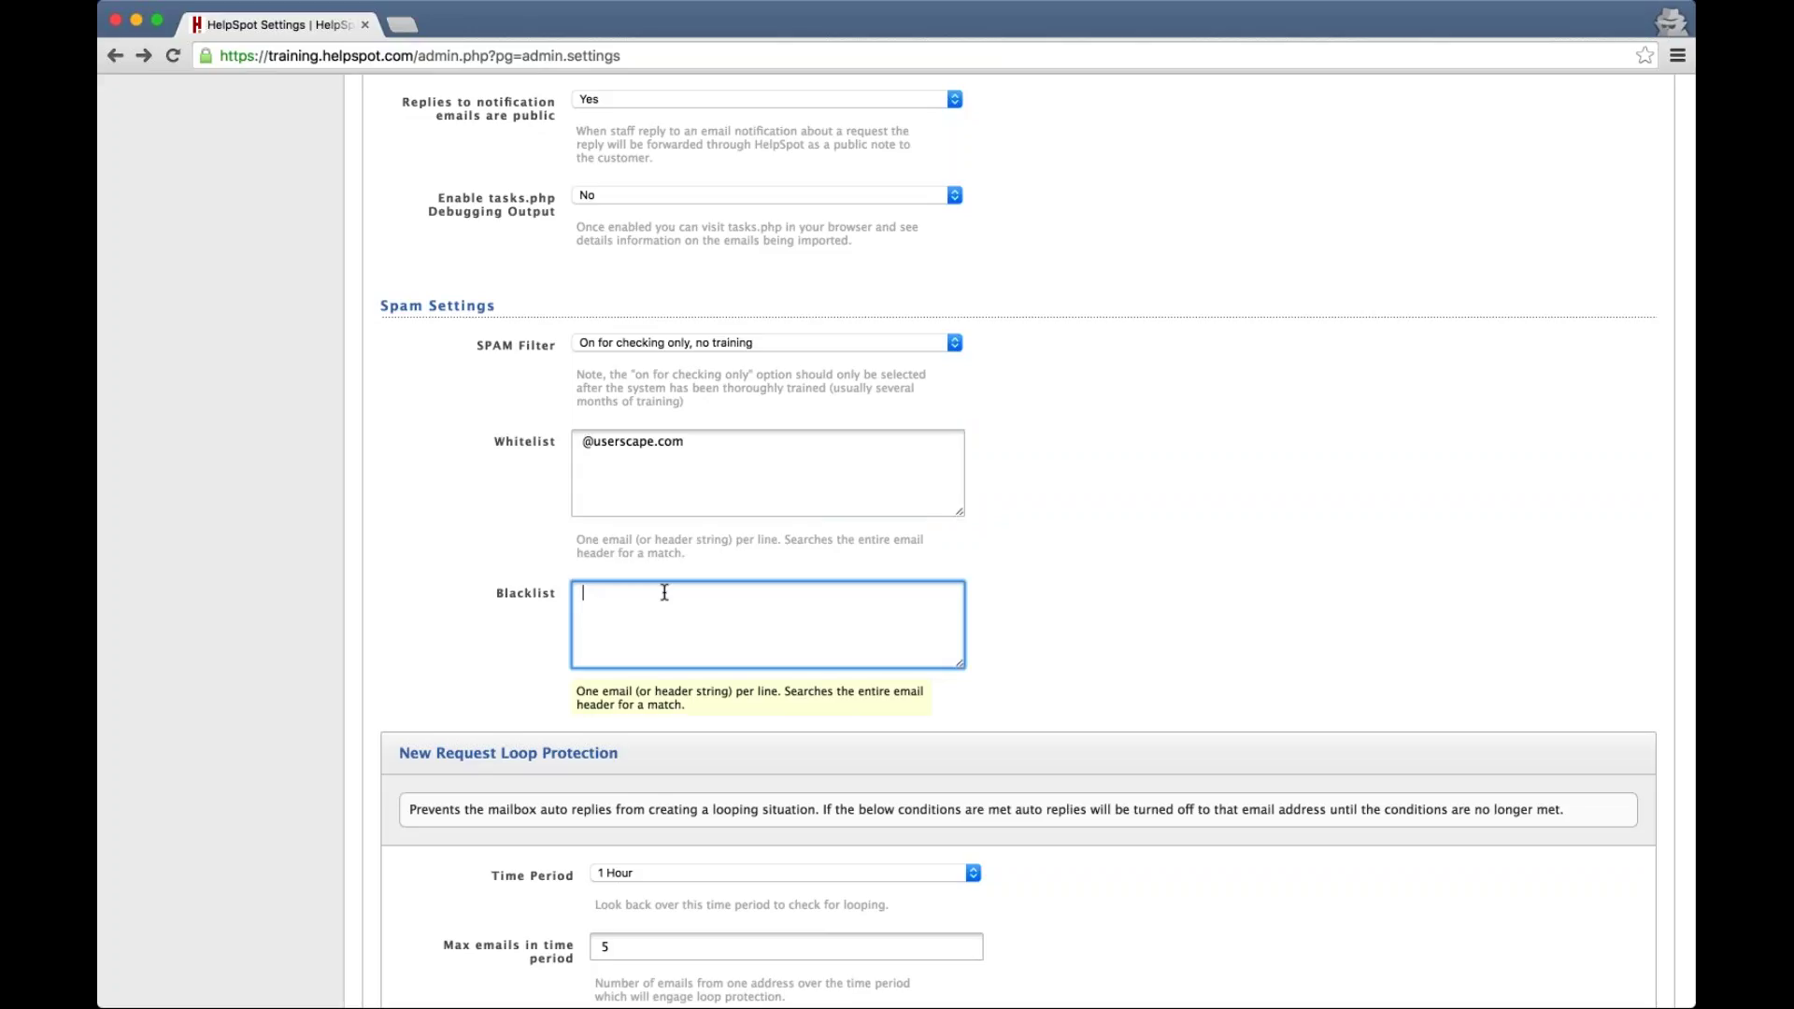
pyautogui.write('@baddomain.com')
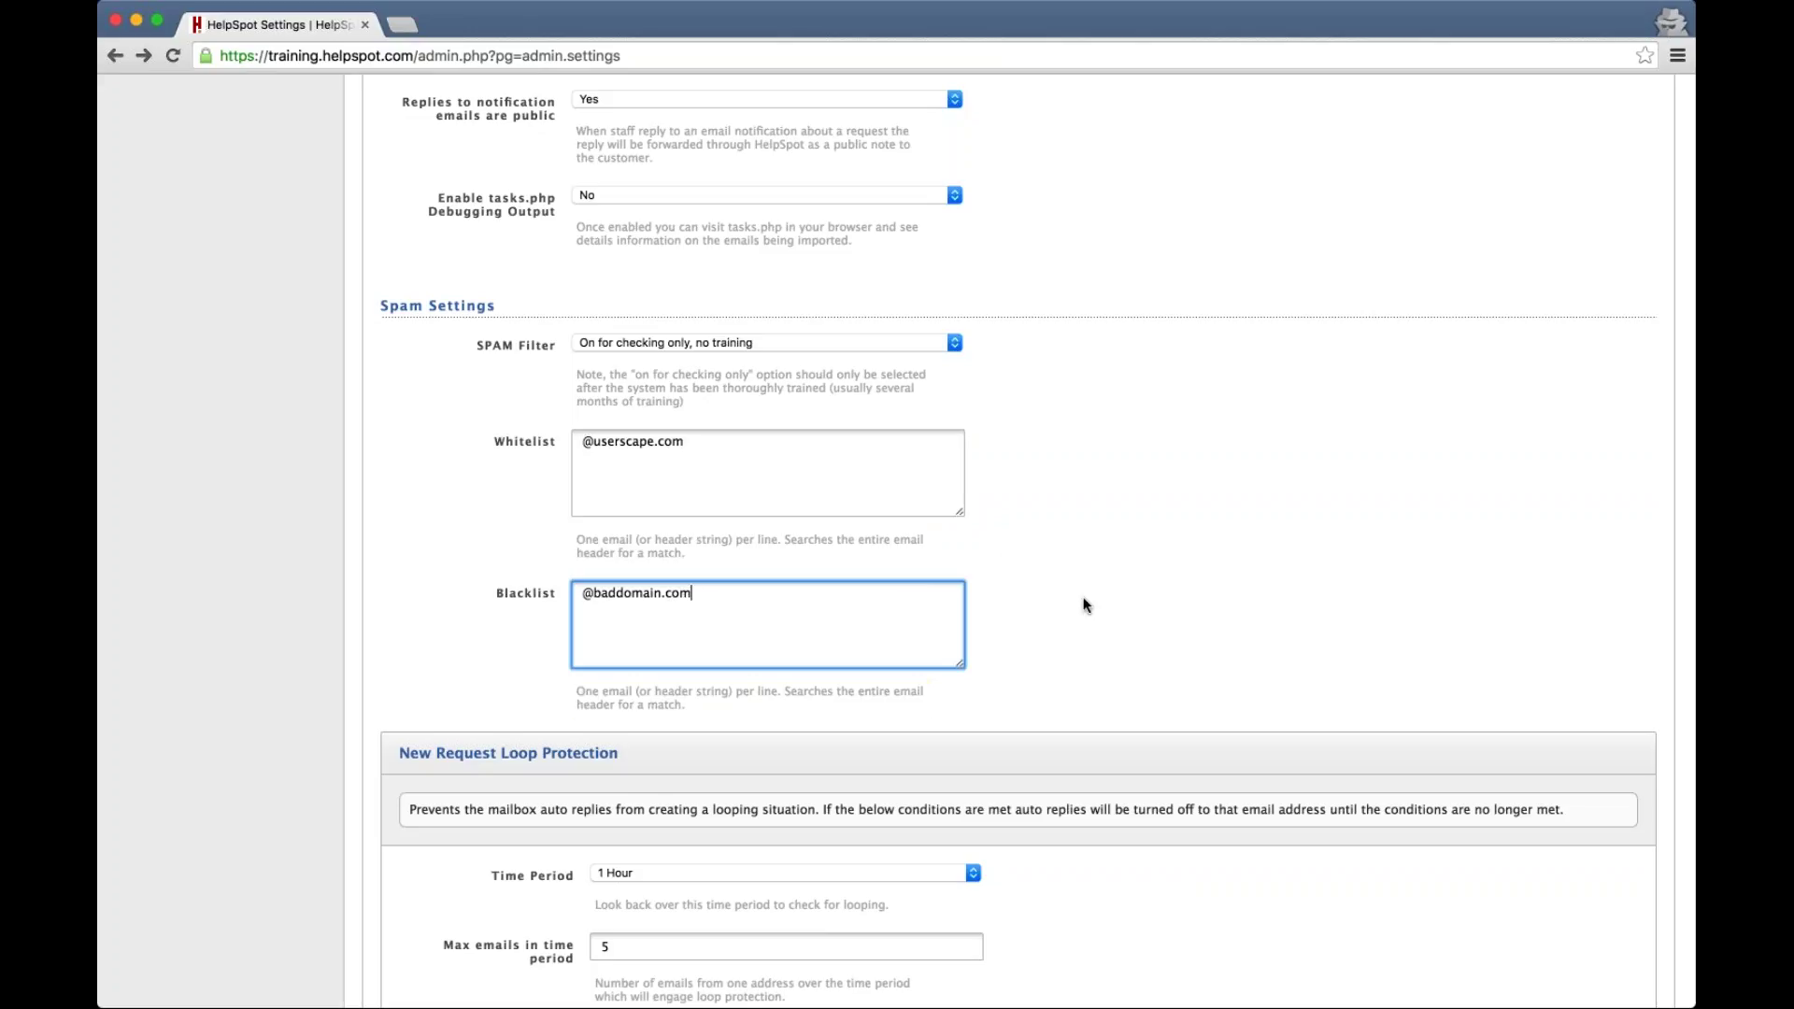
pyautogui.scroll(-3, 1084, 606)
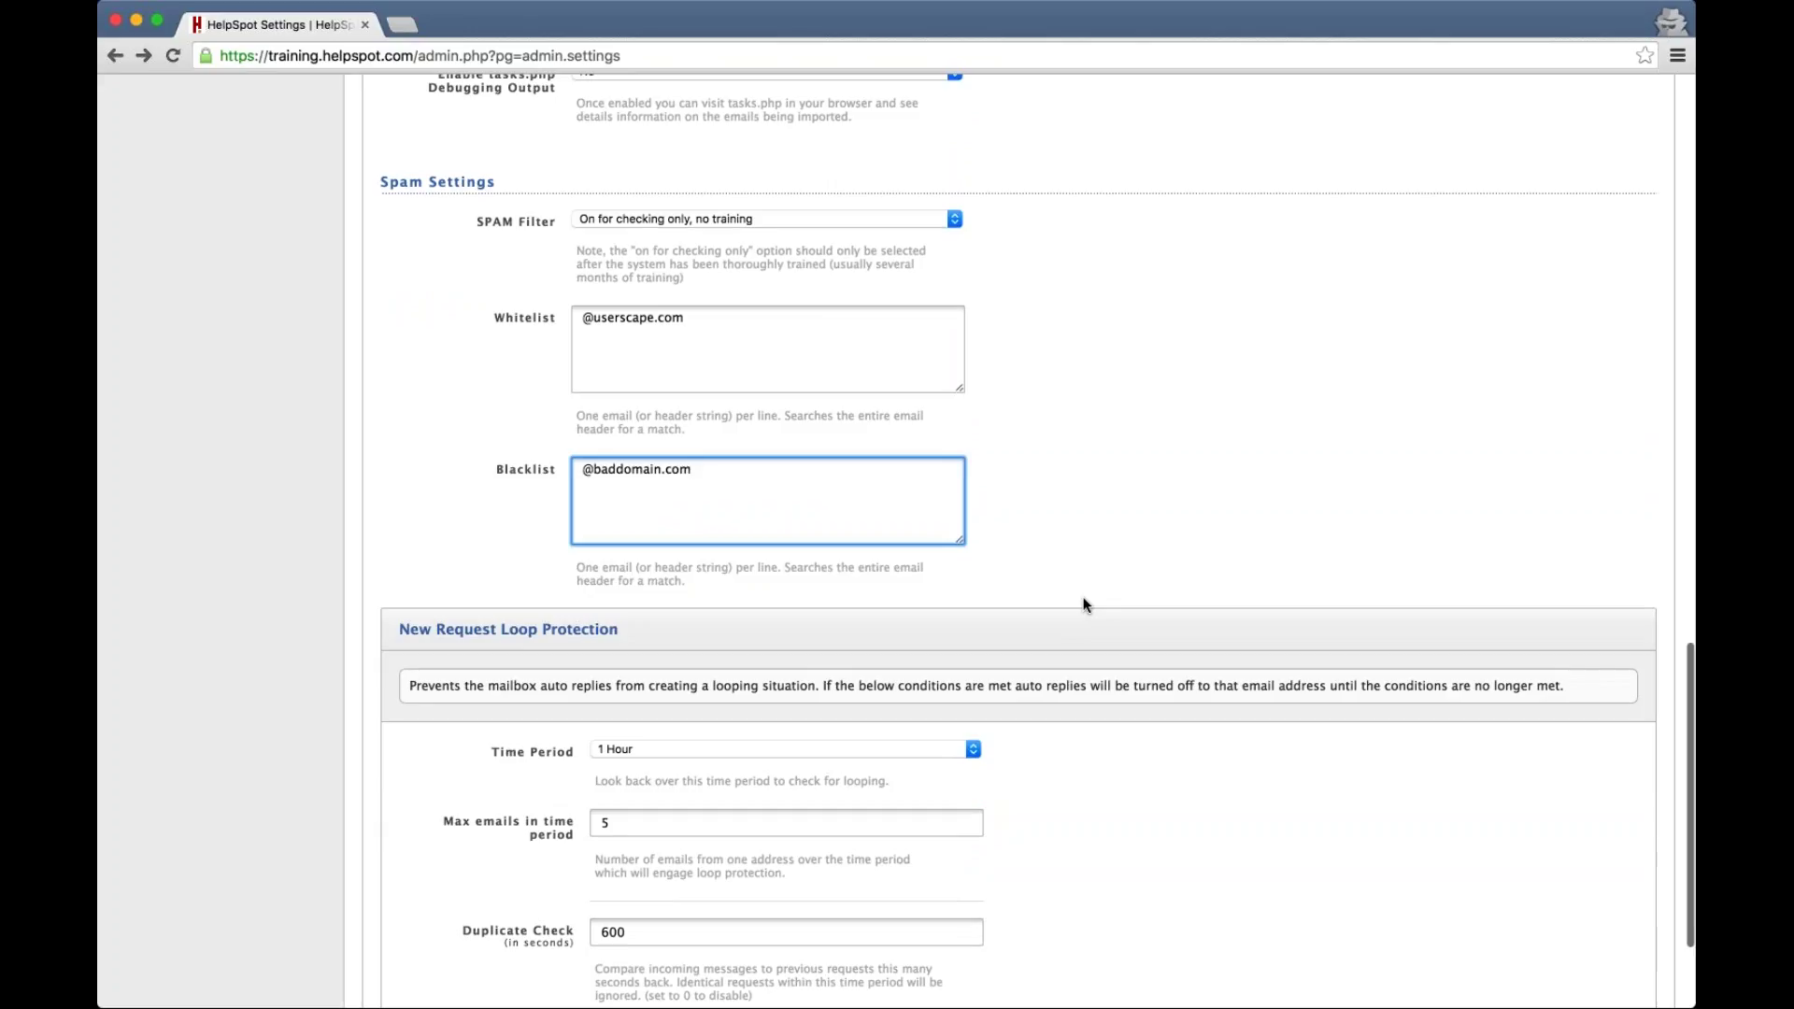
pyautogui.scroll(20, 1084, 606)
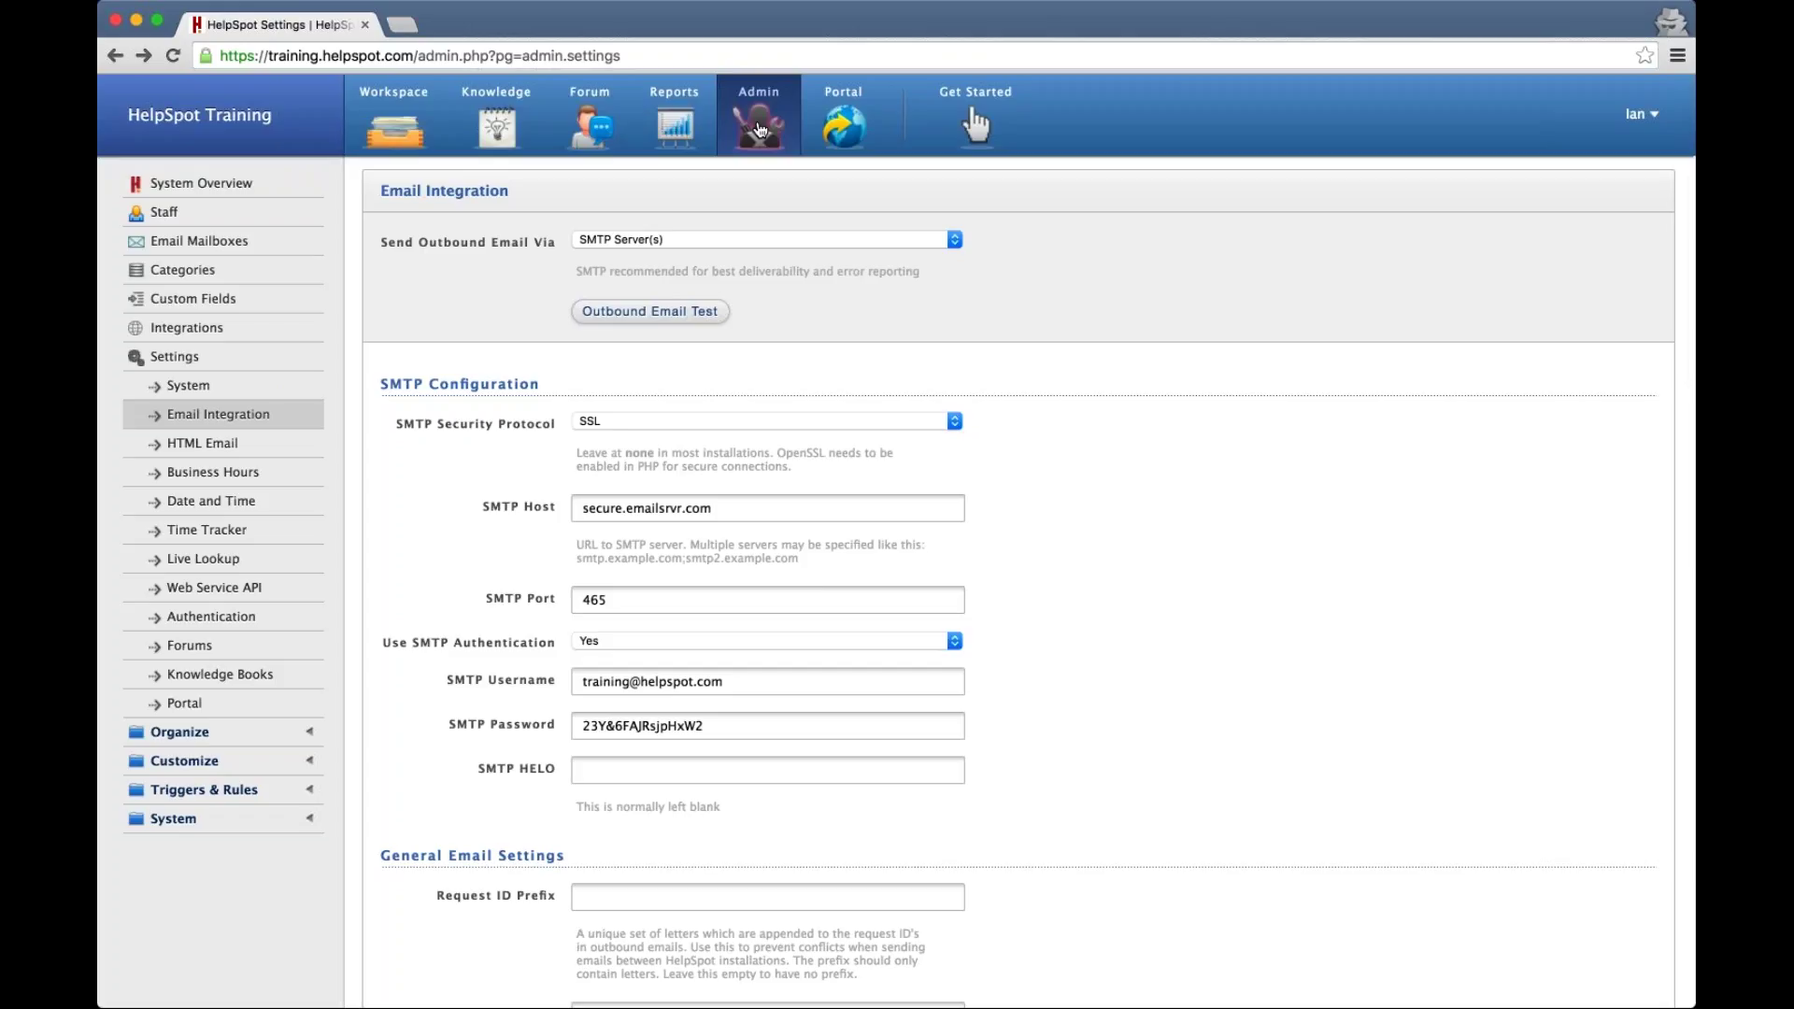
# Go to Admin > Customize > Email Templates
pyautogui.click(758, 129)
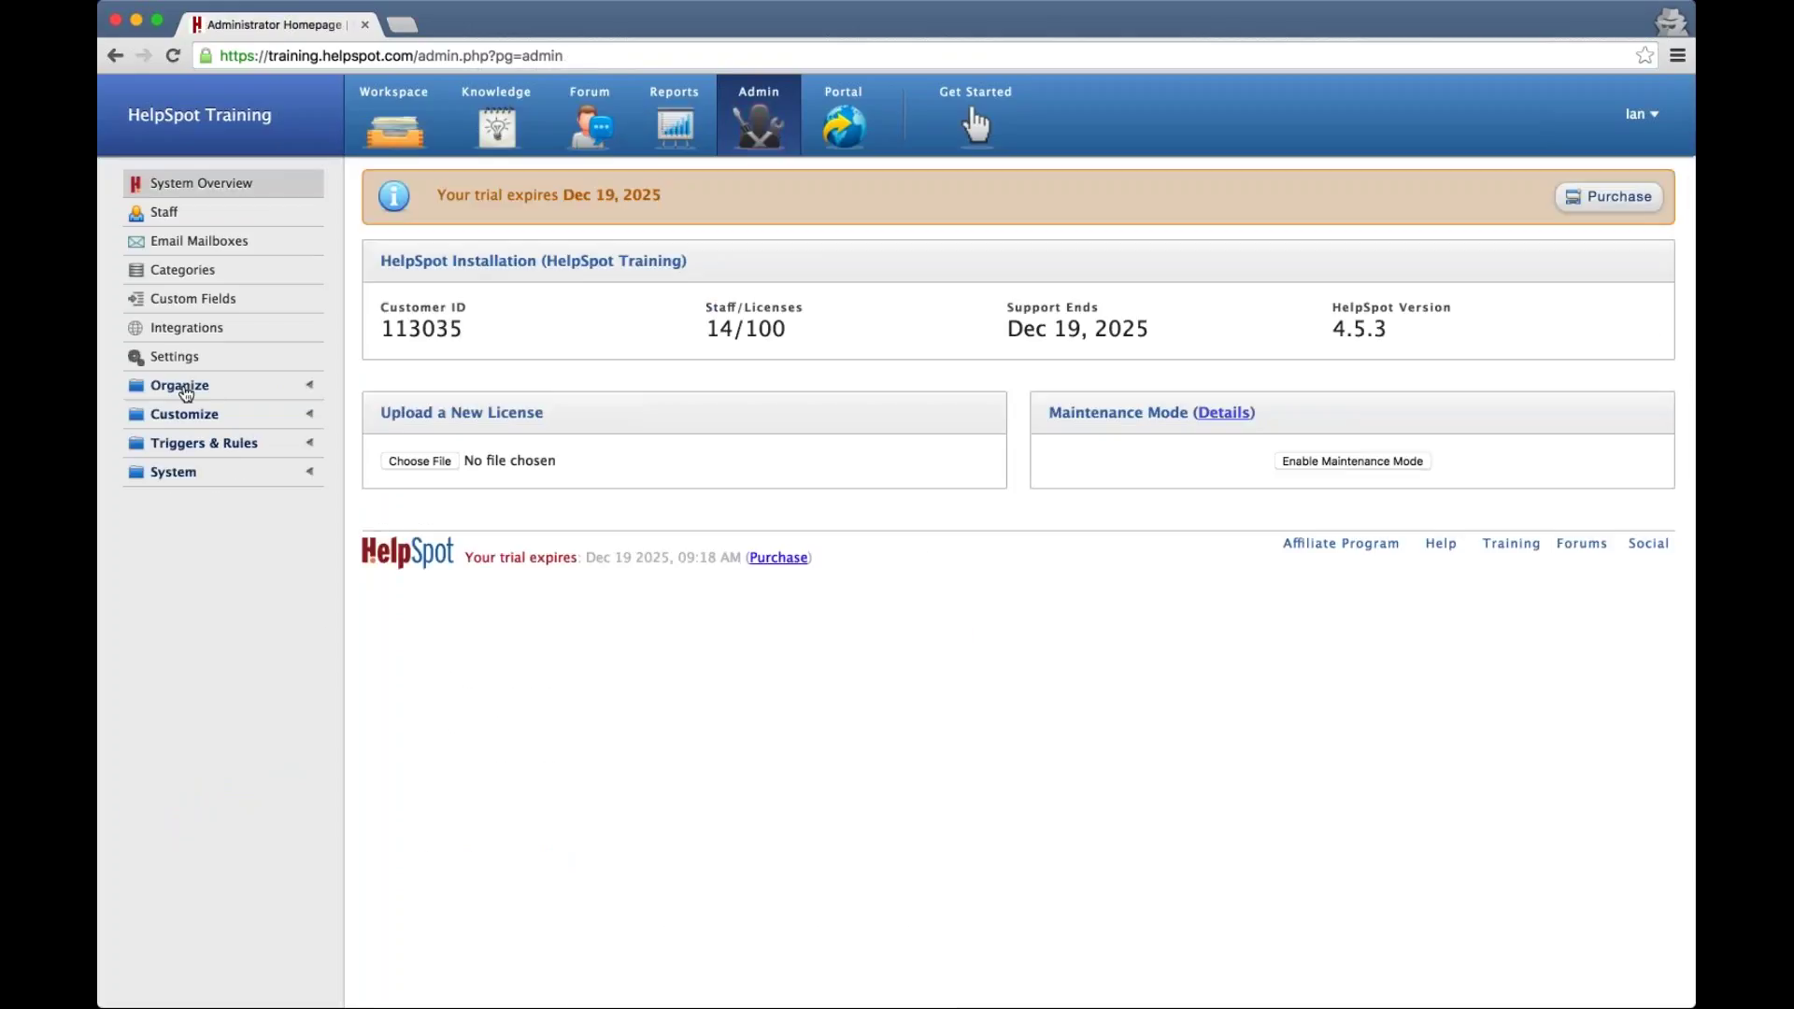
pyautogui.click(184, 417)
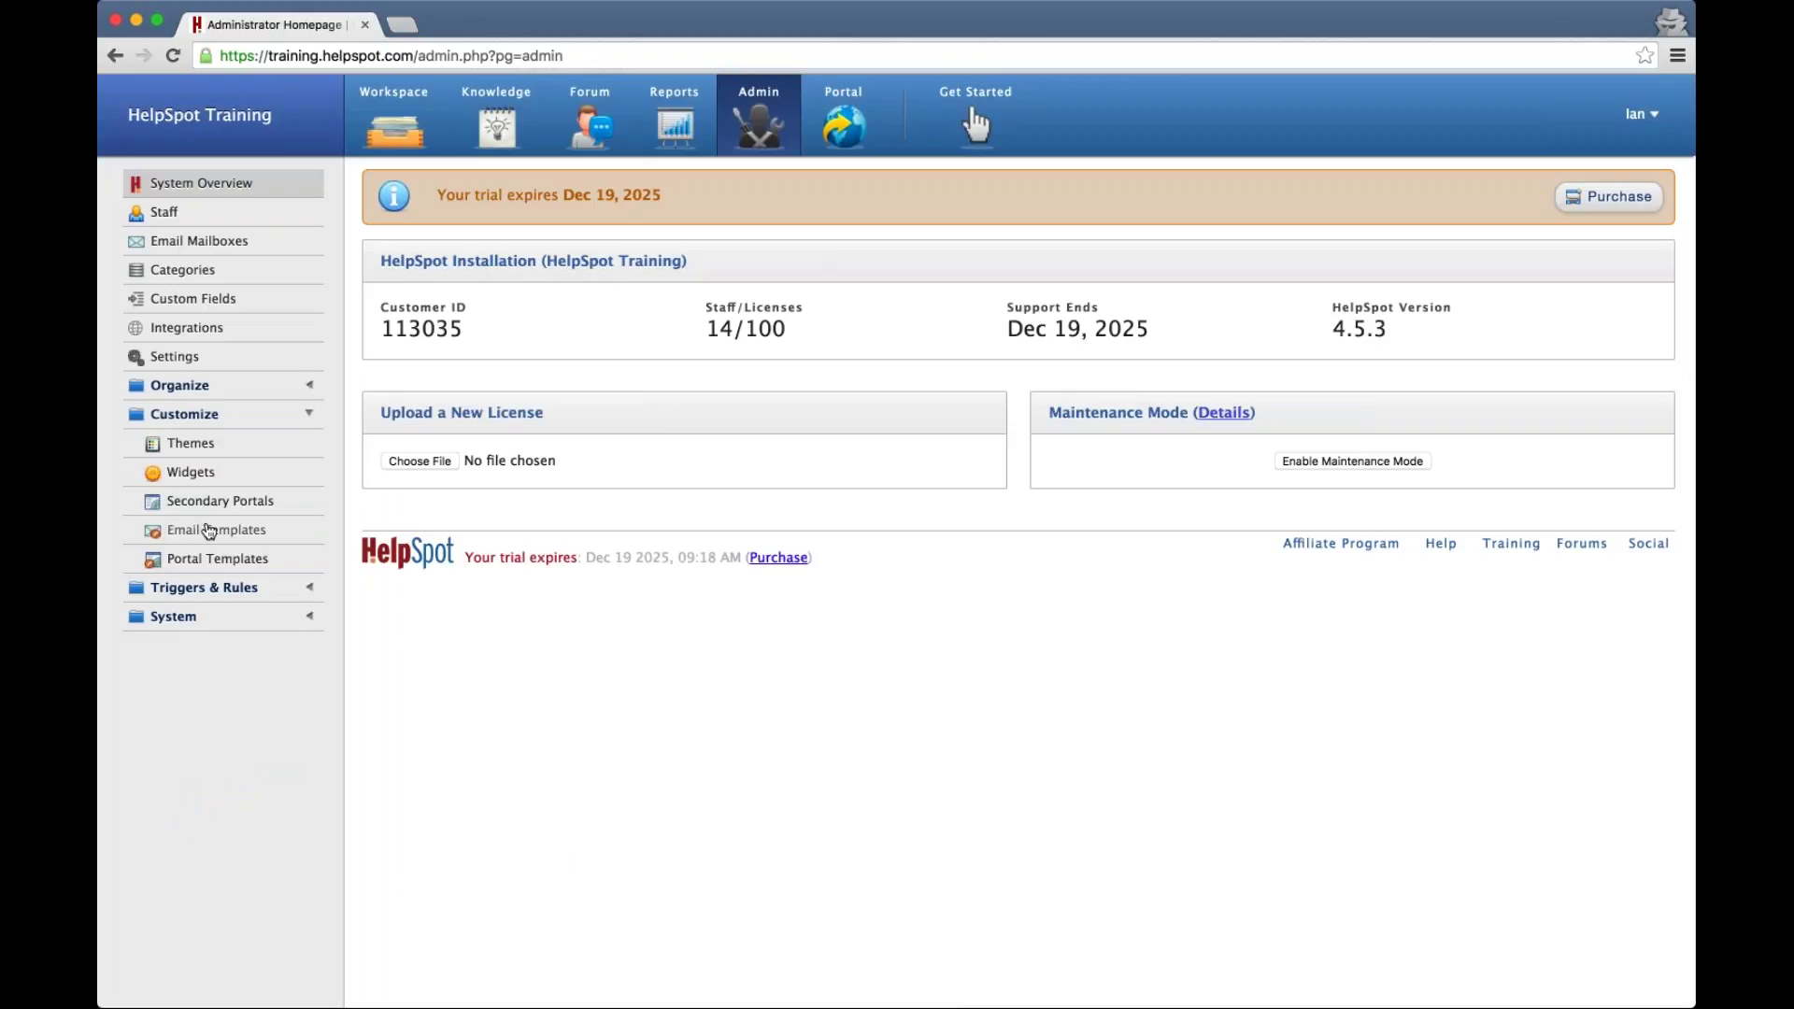
pyautogui.click(208, 531)
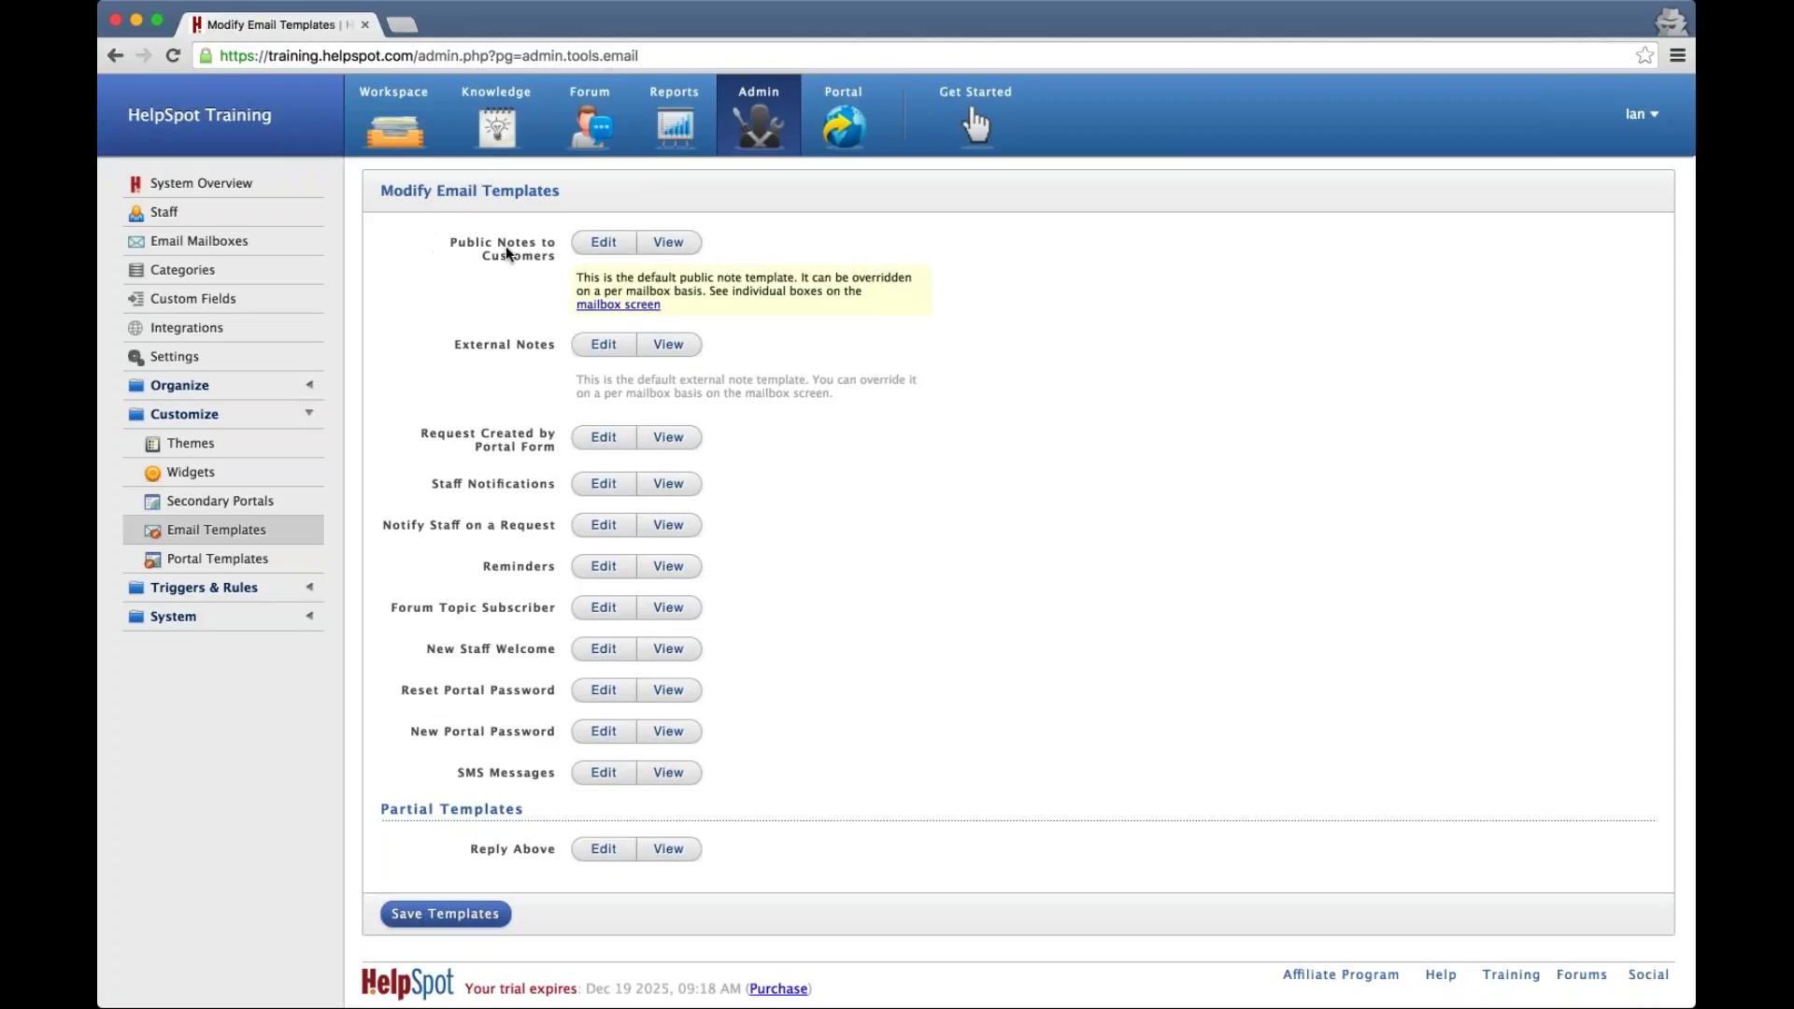
# Edit Public Notes to Customers, reviewing its HTML, Text and Subject Line versions
pyautogui.click(604, 242)
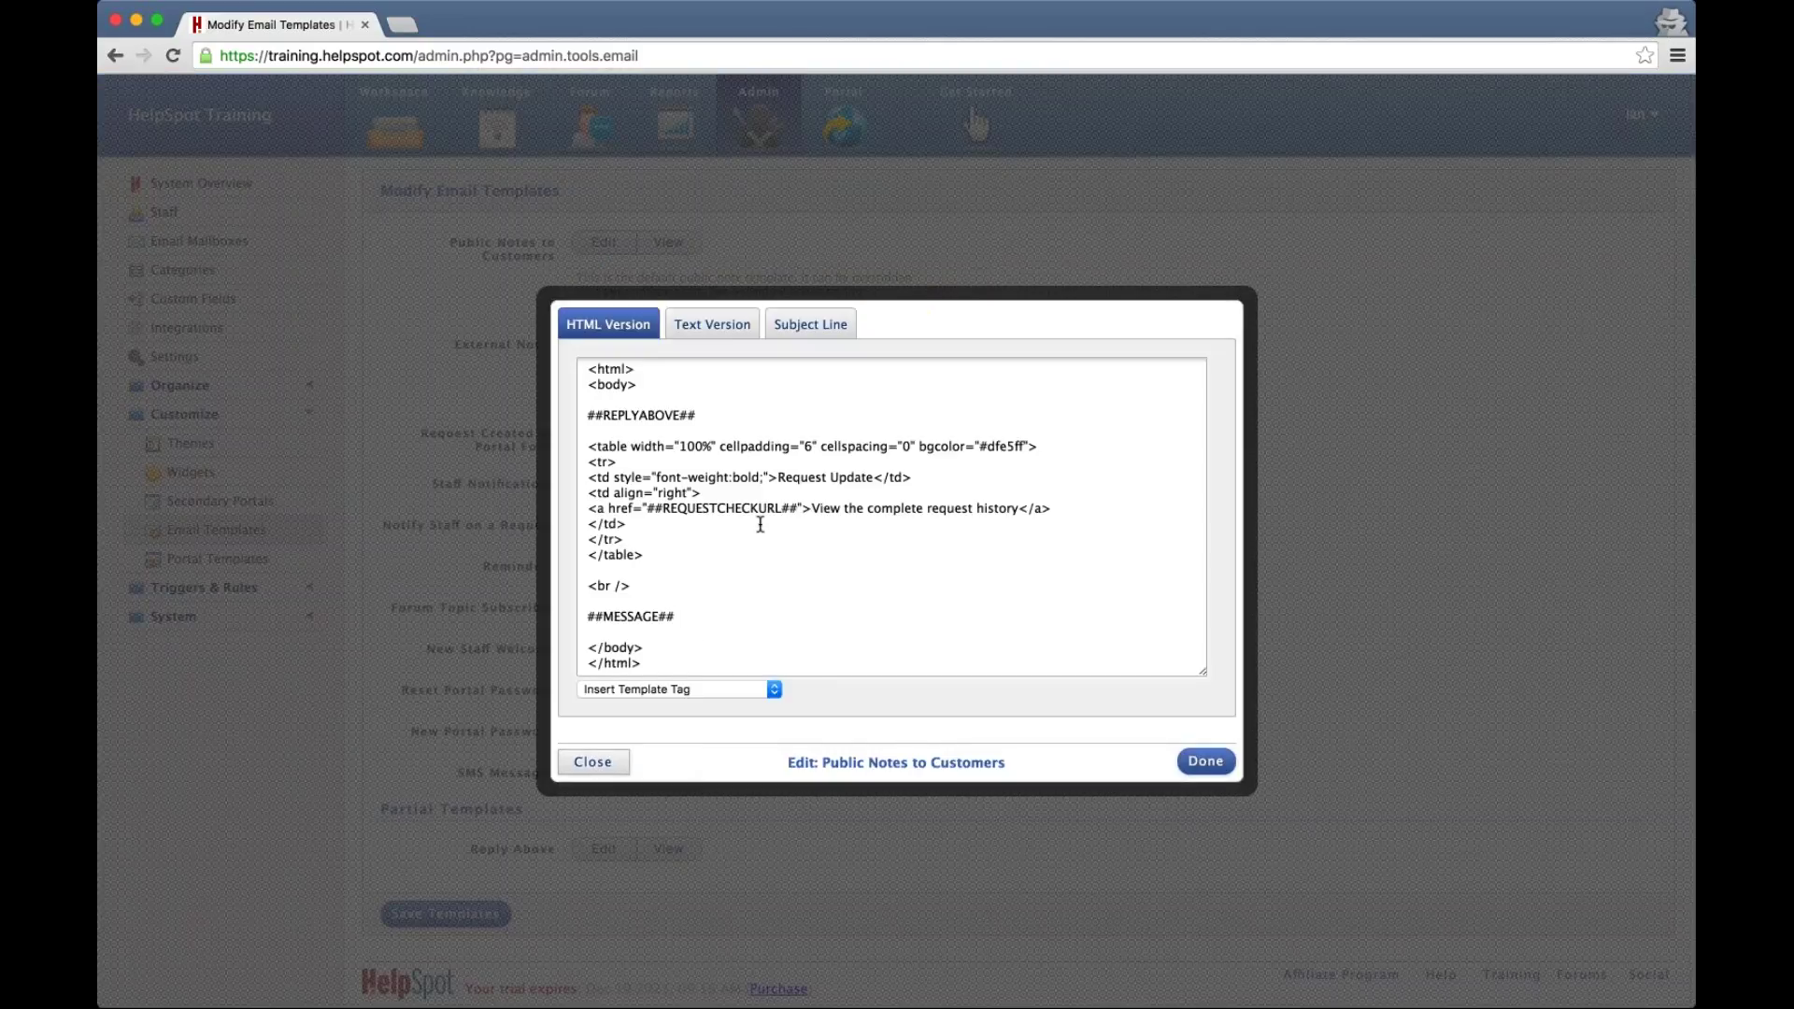
pyautogui.scroll(-1, 760, 523)
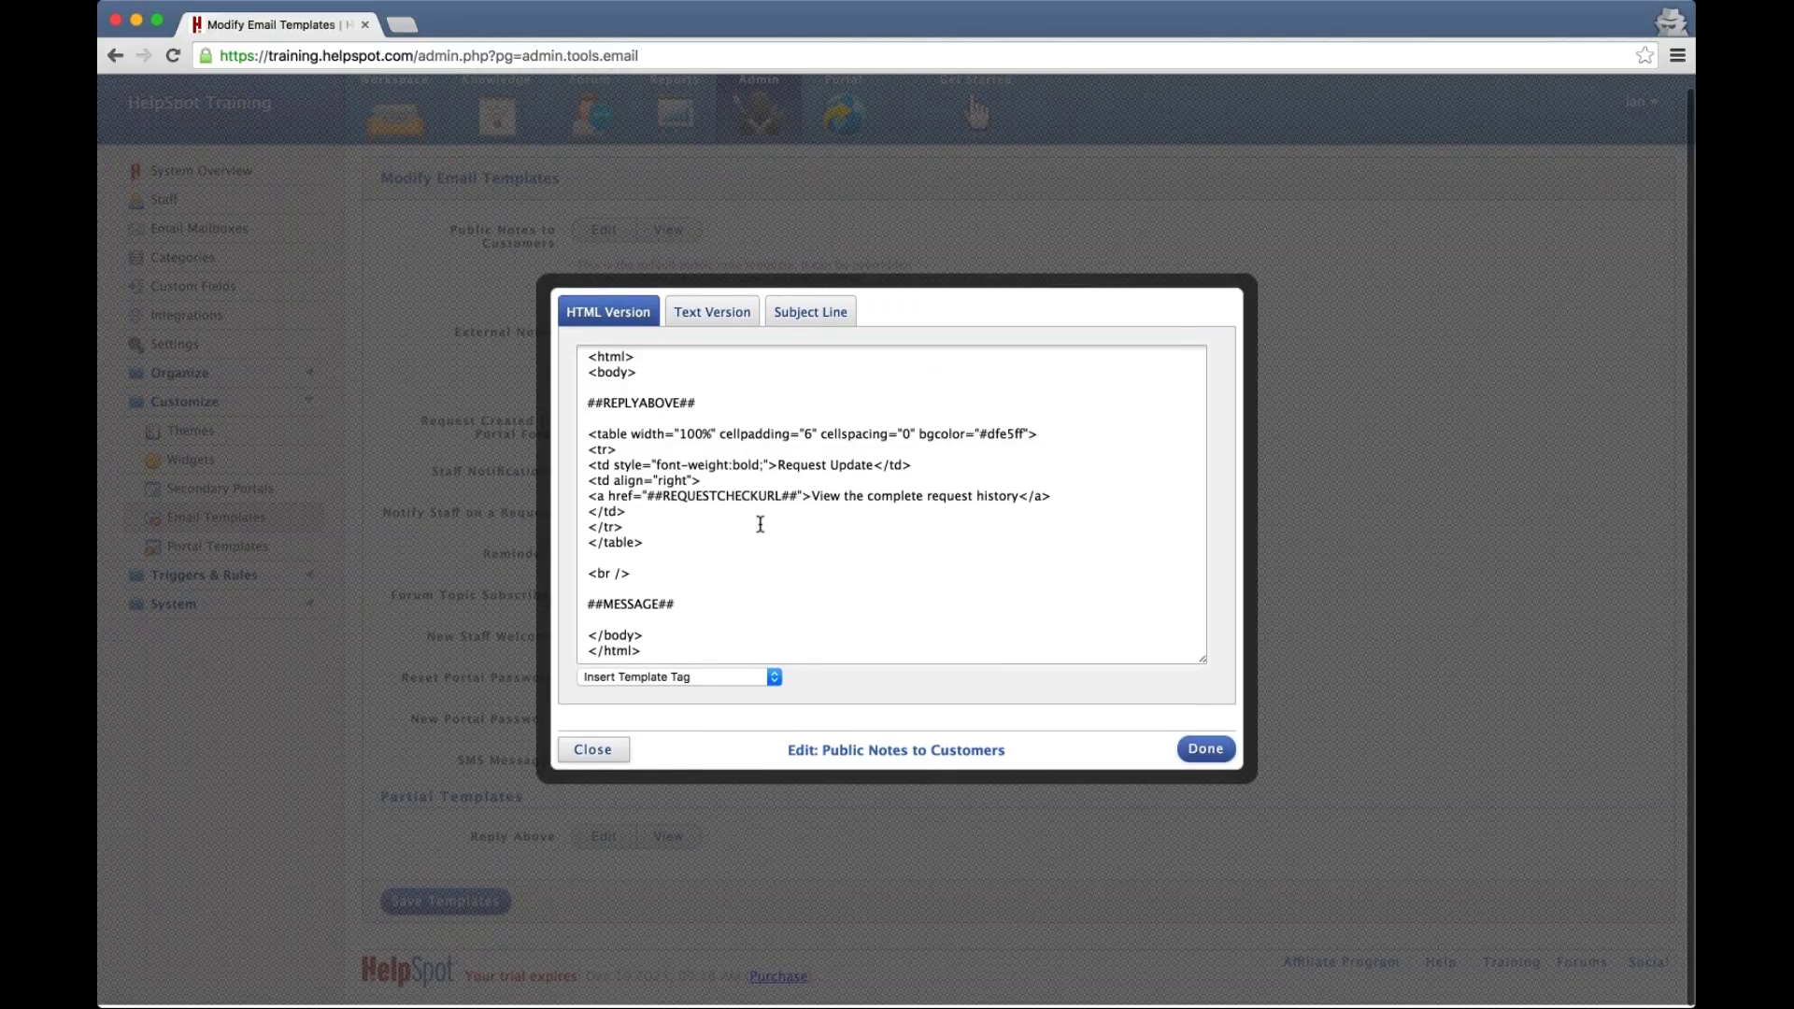
pyautogui.click(726, 604)
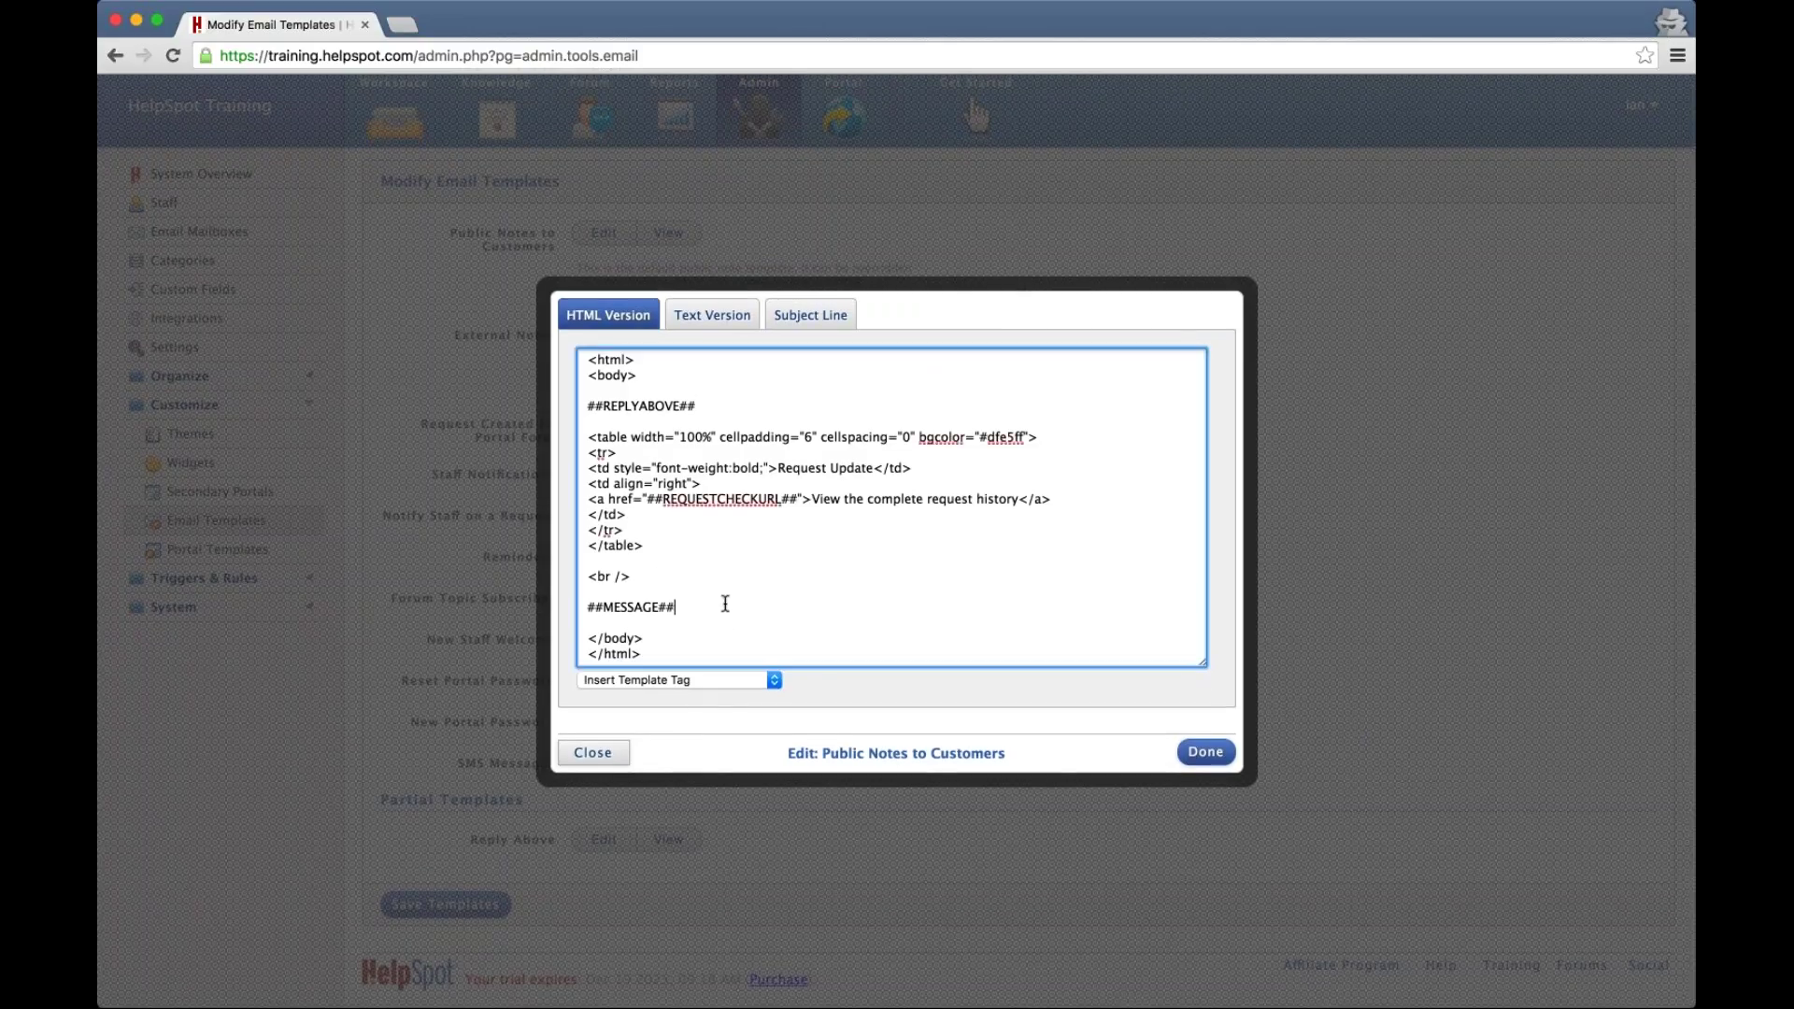
pyautogui.moveTo(673, 607); pyautogui.dragTo(577, 604)
pyautogui.click(692, 609)
pyautogui.click(715, 327)
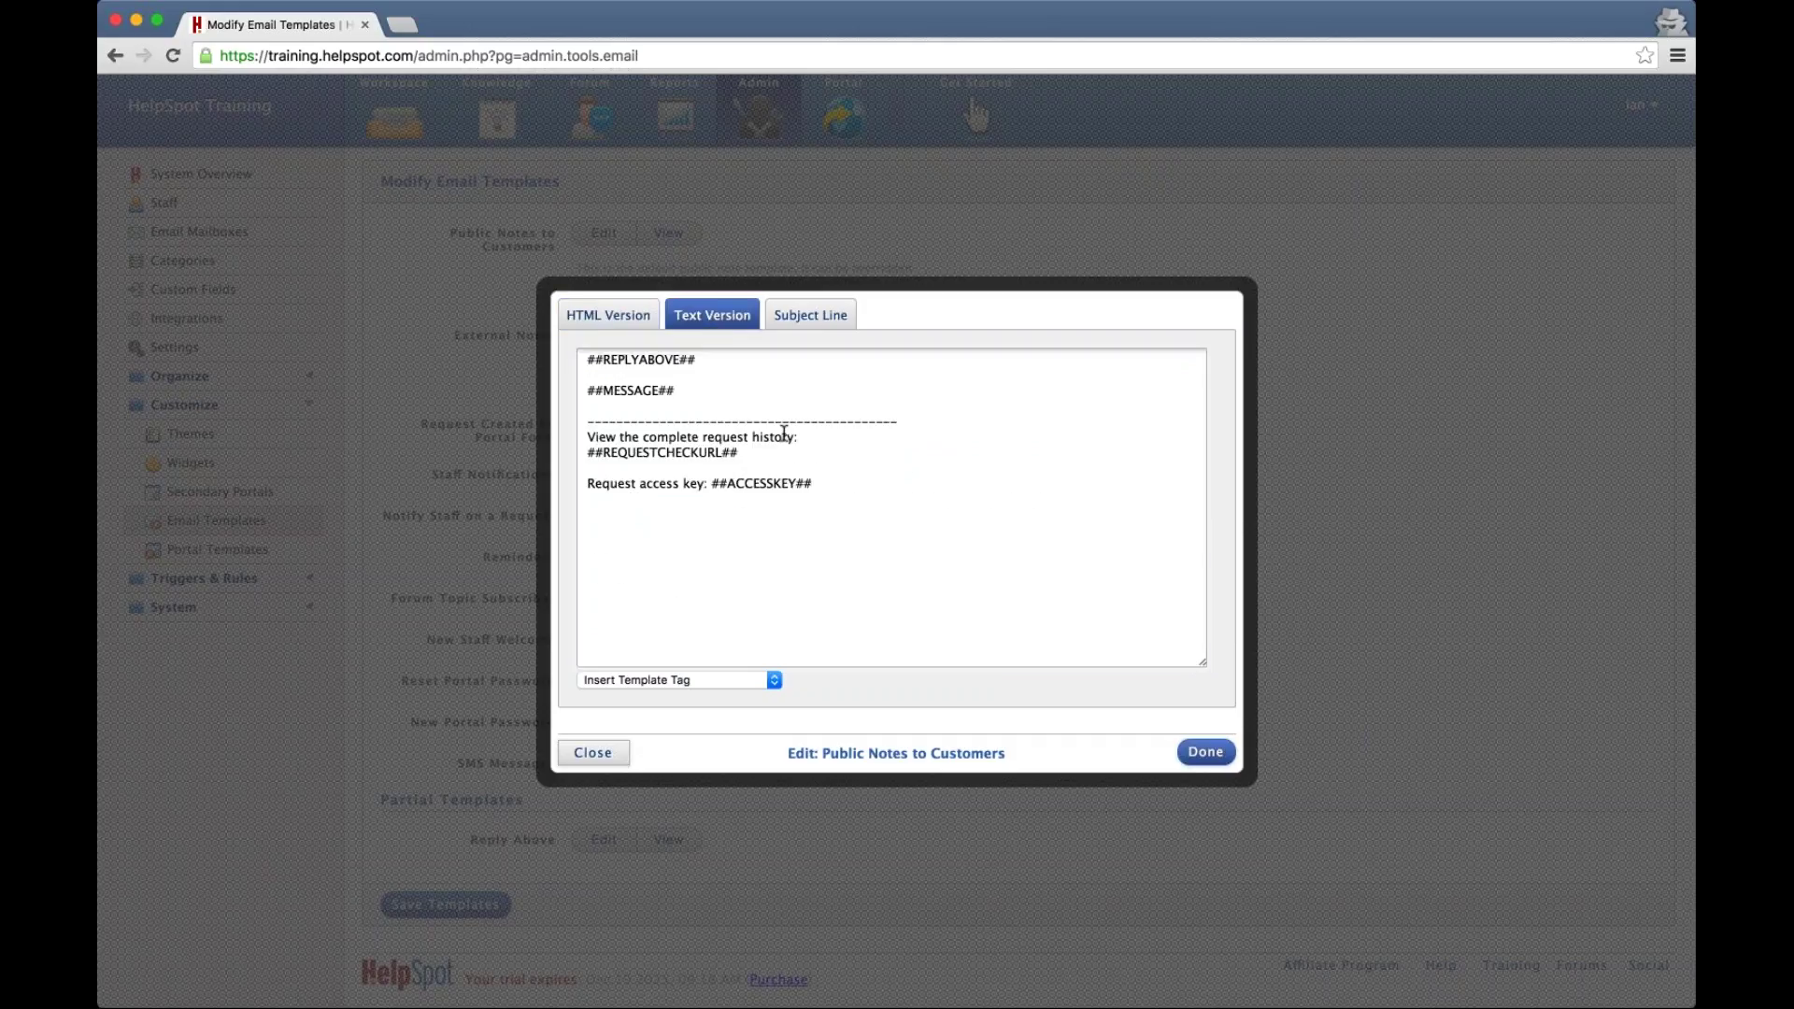
pyautogui.click(806, 321)
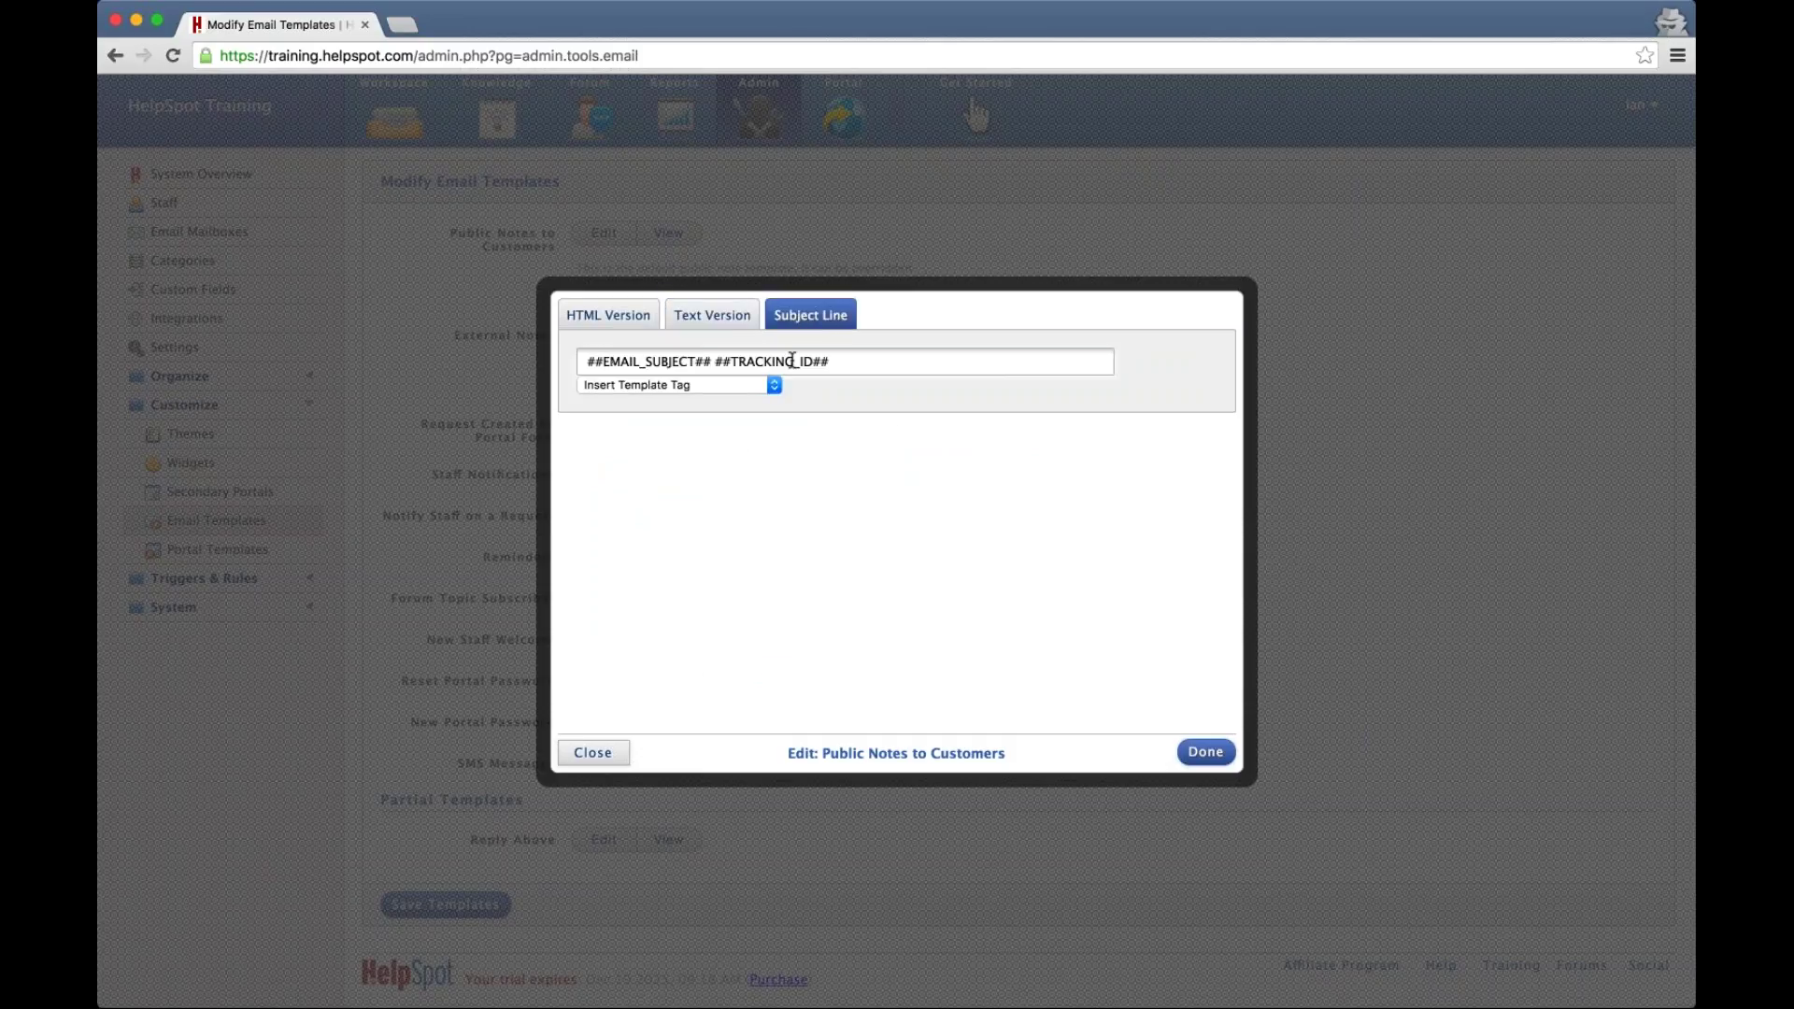
pyautogui.click(589, 320)
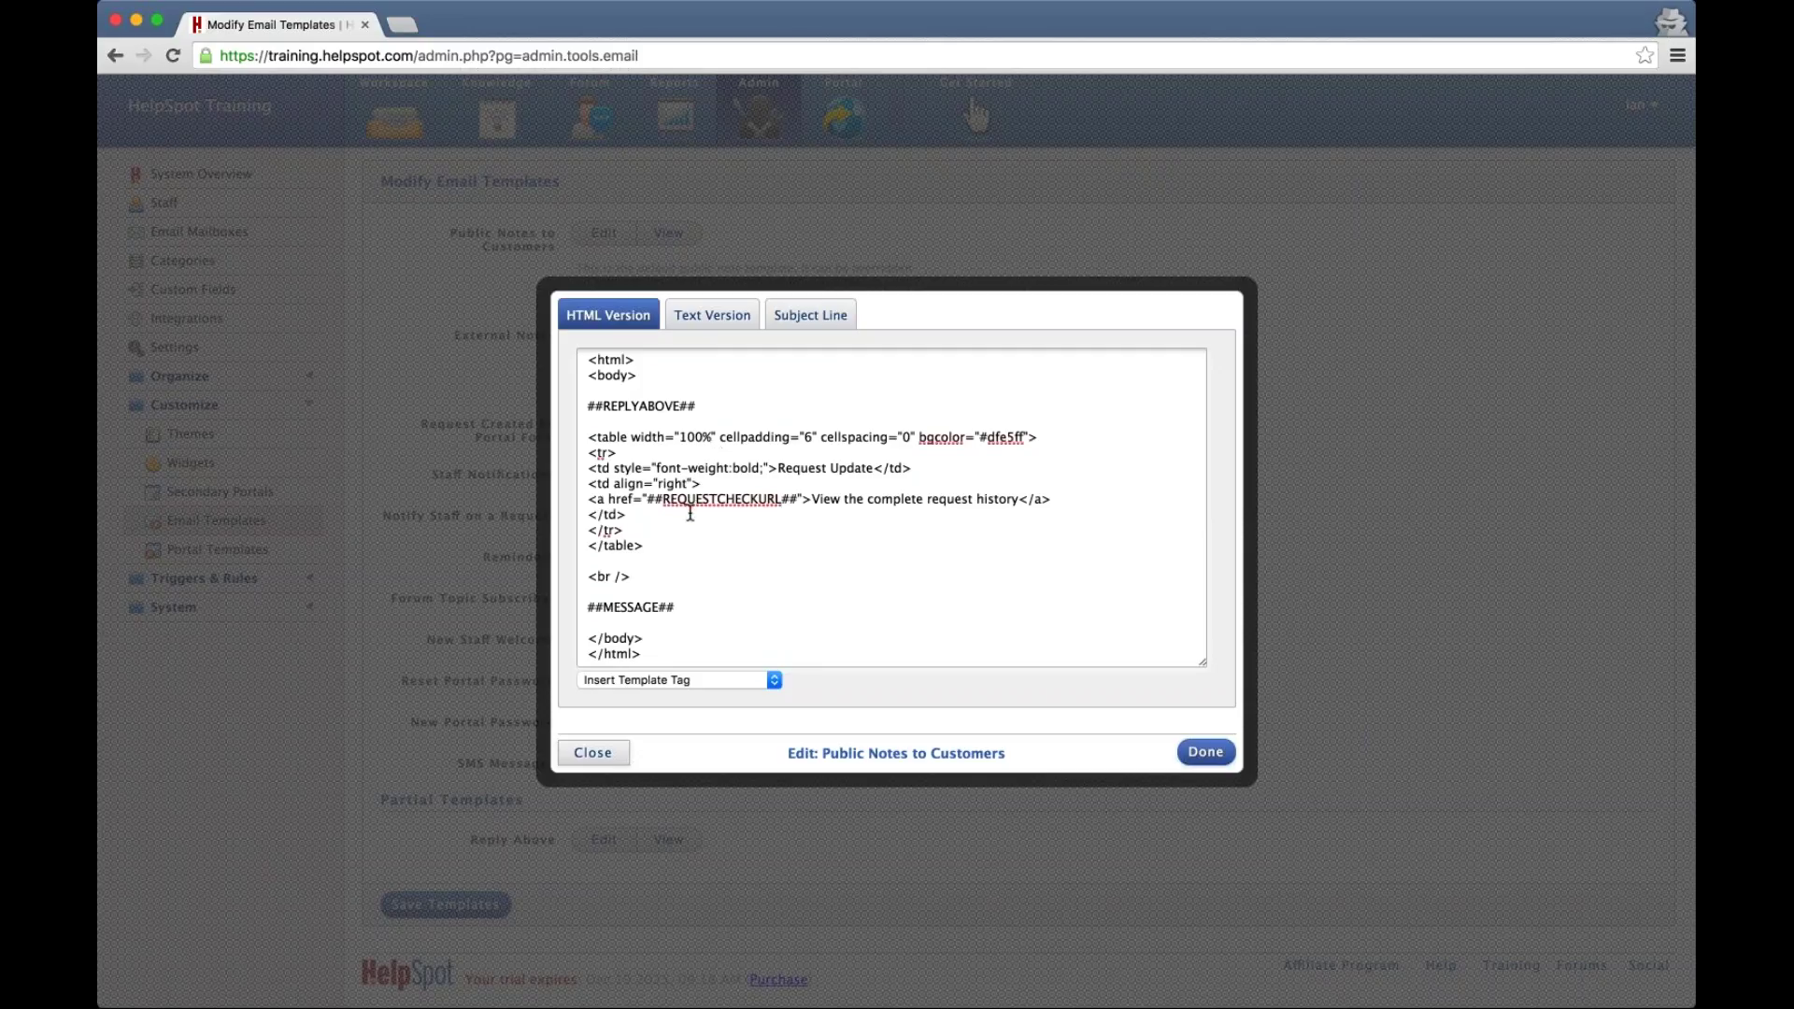
pyautogui.click(725, 611)
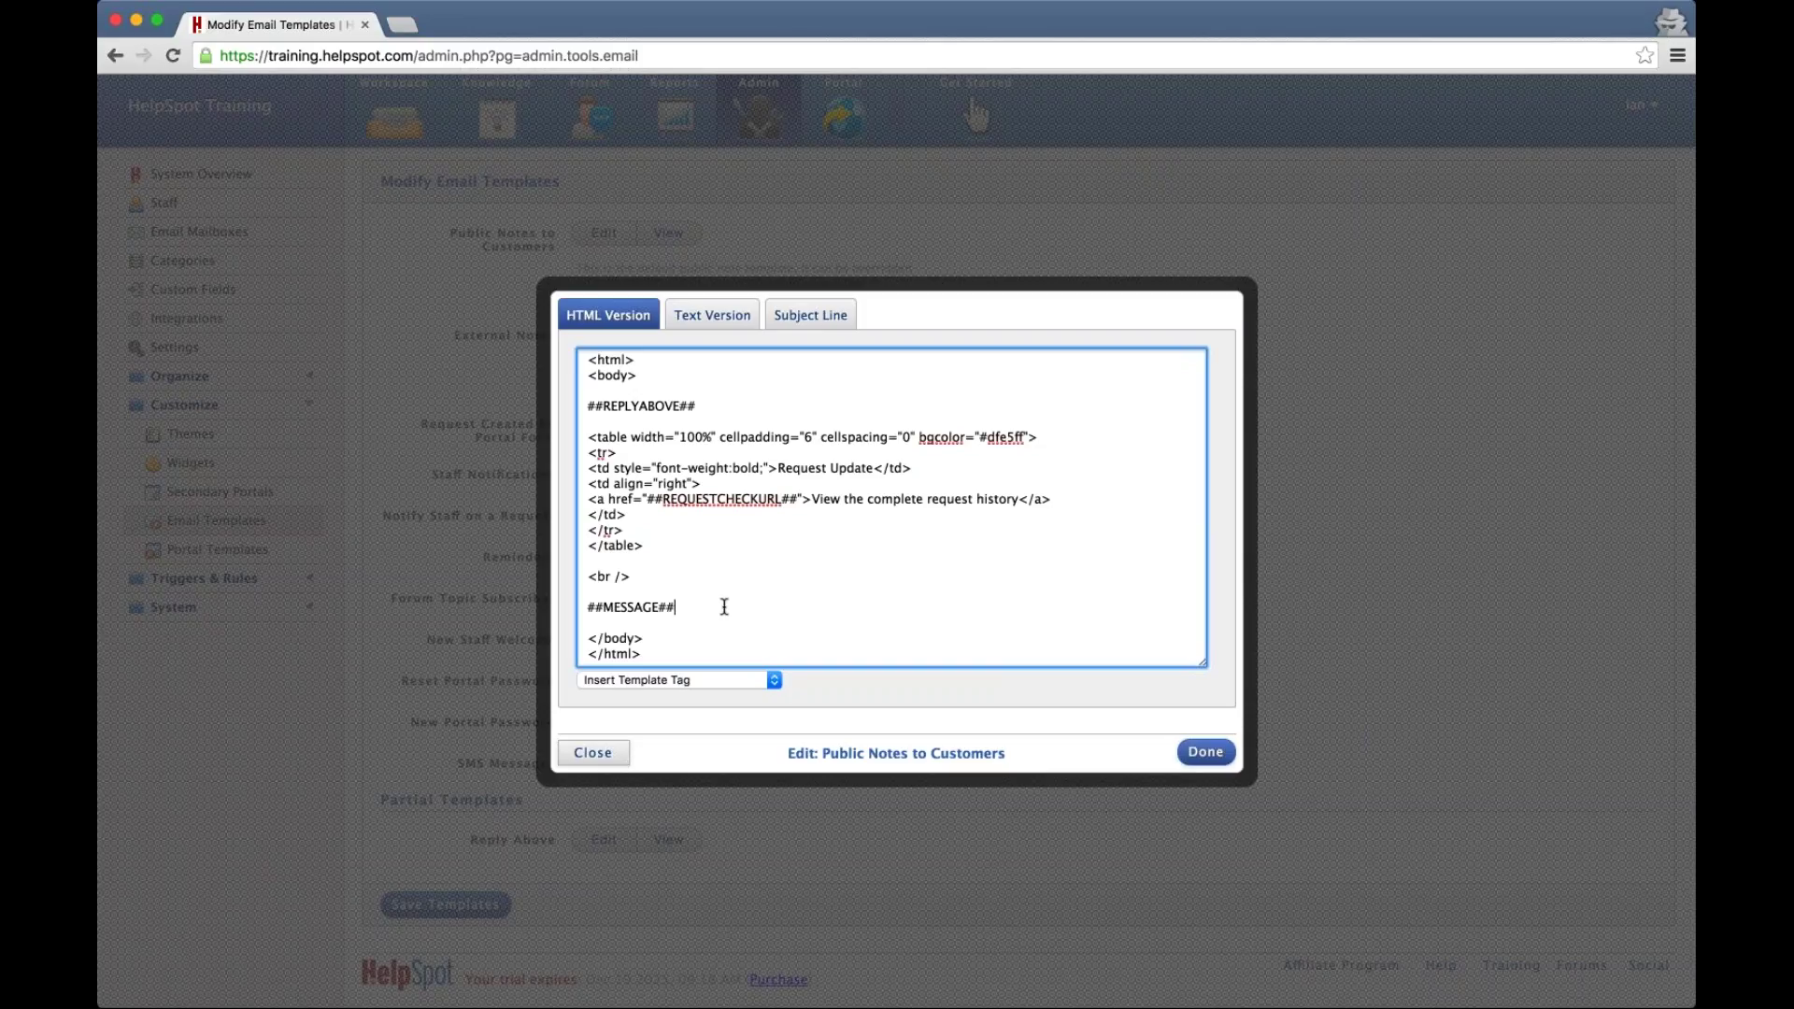
# Add a new paragraph after ##MESSAGE## containing the ##ASSIGNED_FIRST## tag
pyautogui.click(695, 607)
pyautogui.press('Return')
pyautogui.press('Return')
pyautogui.scroll(-1, 695, 607)
pyautogui.write('</')
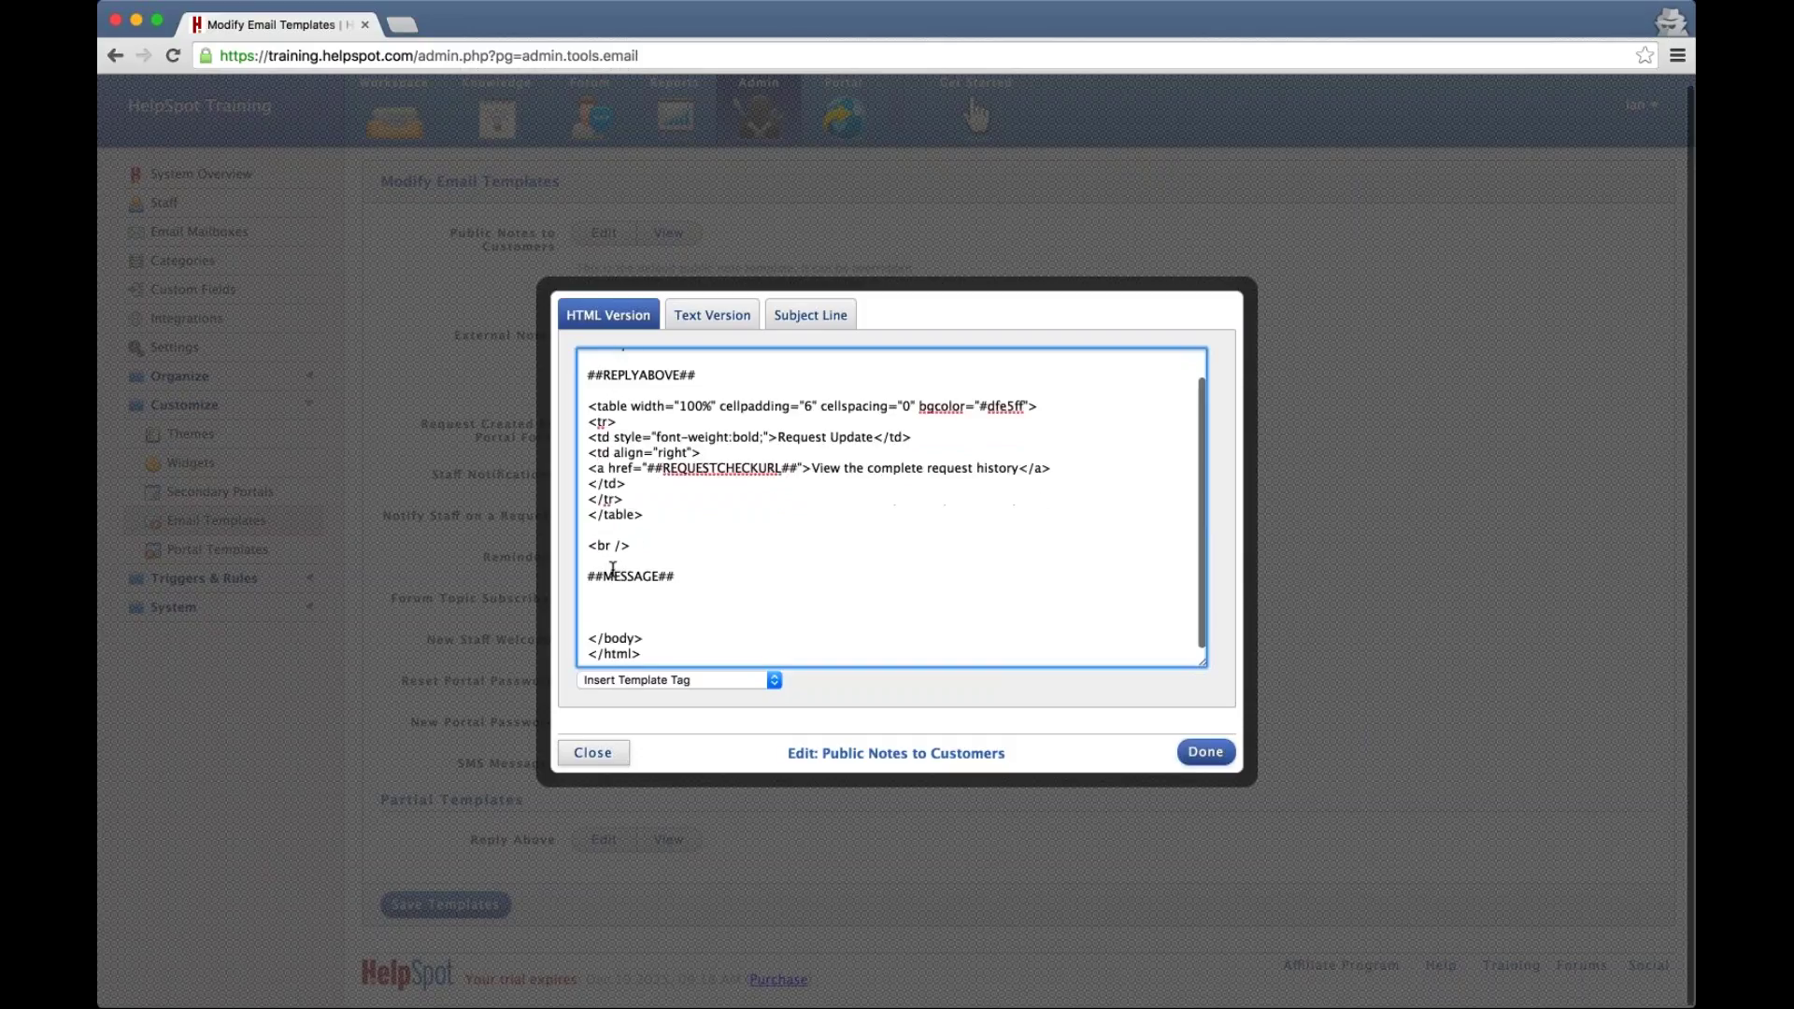
pyautogui.write('p>')
pyautogui.press('Return')
pyautogui.press('Return')
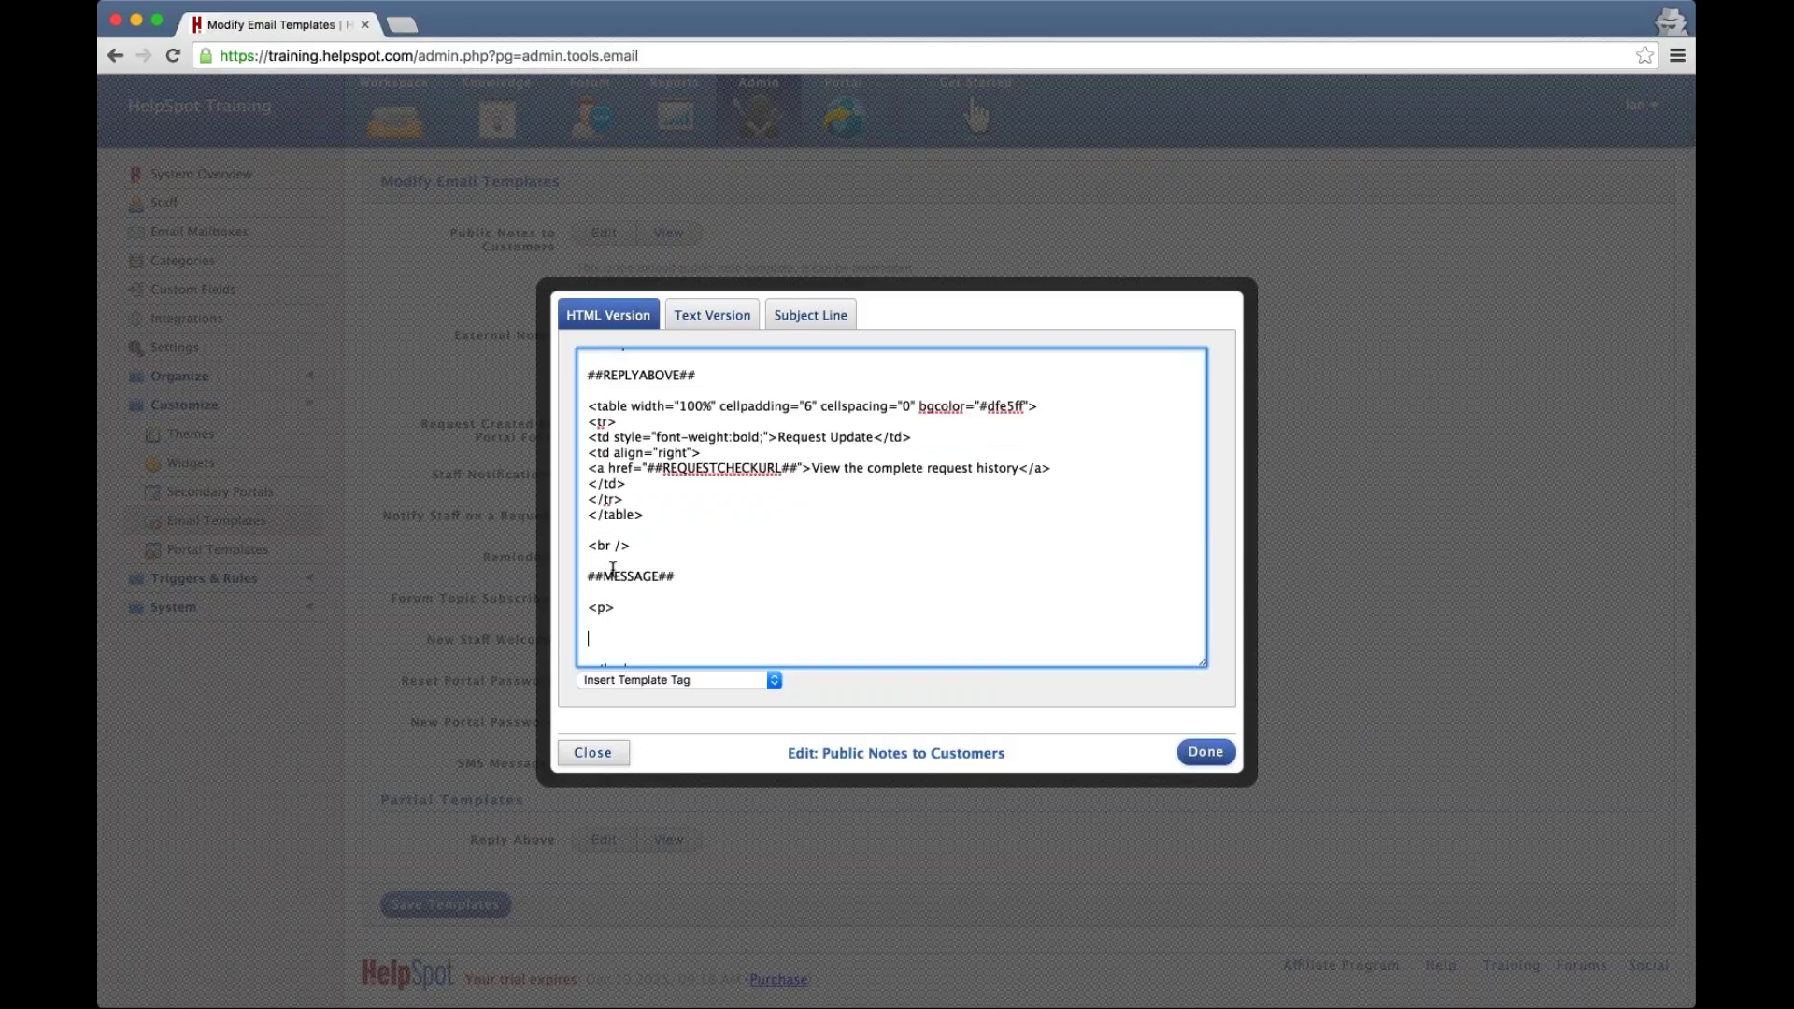
pyautogui.write('</p>')
pyautogui.click(621, 621)
pyautogui.scroll(-2, 620, 622)
pyautogui.click(667, 681)
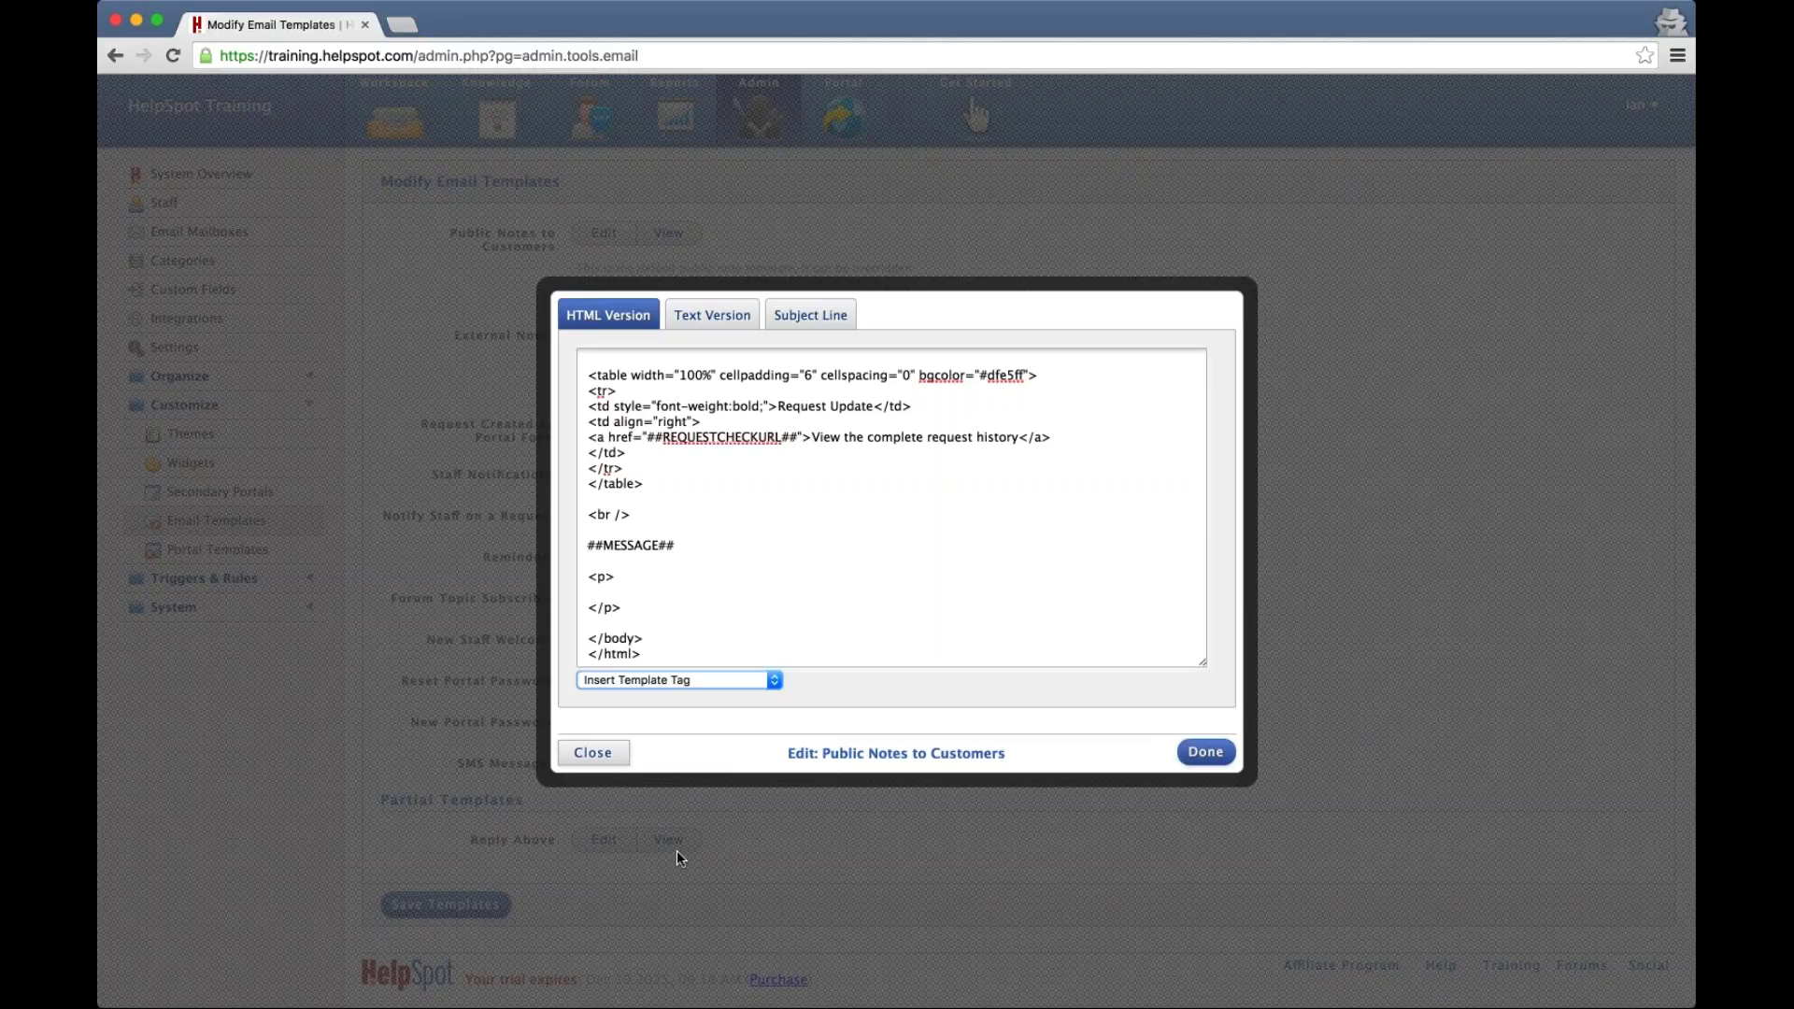
pyautogui.click(677, 850)
pyautogui.click(727, 590)
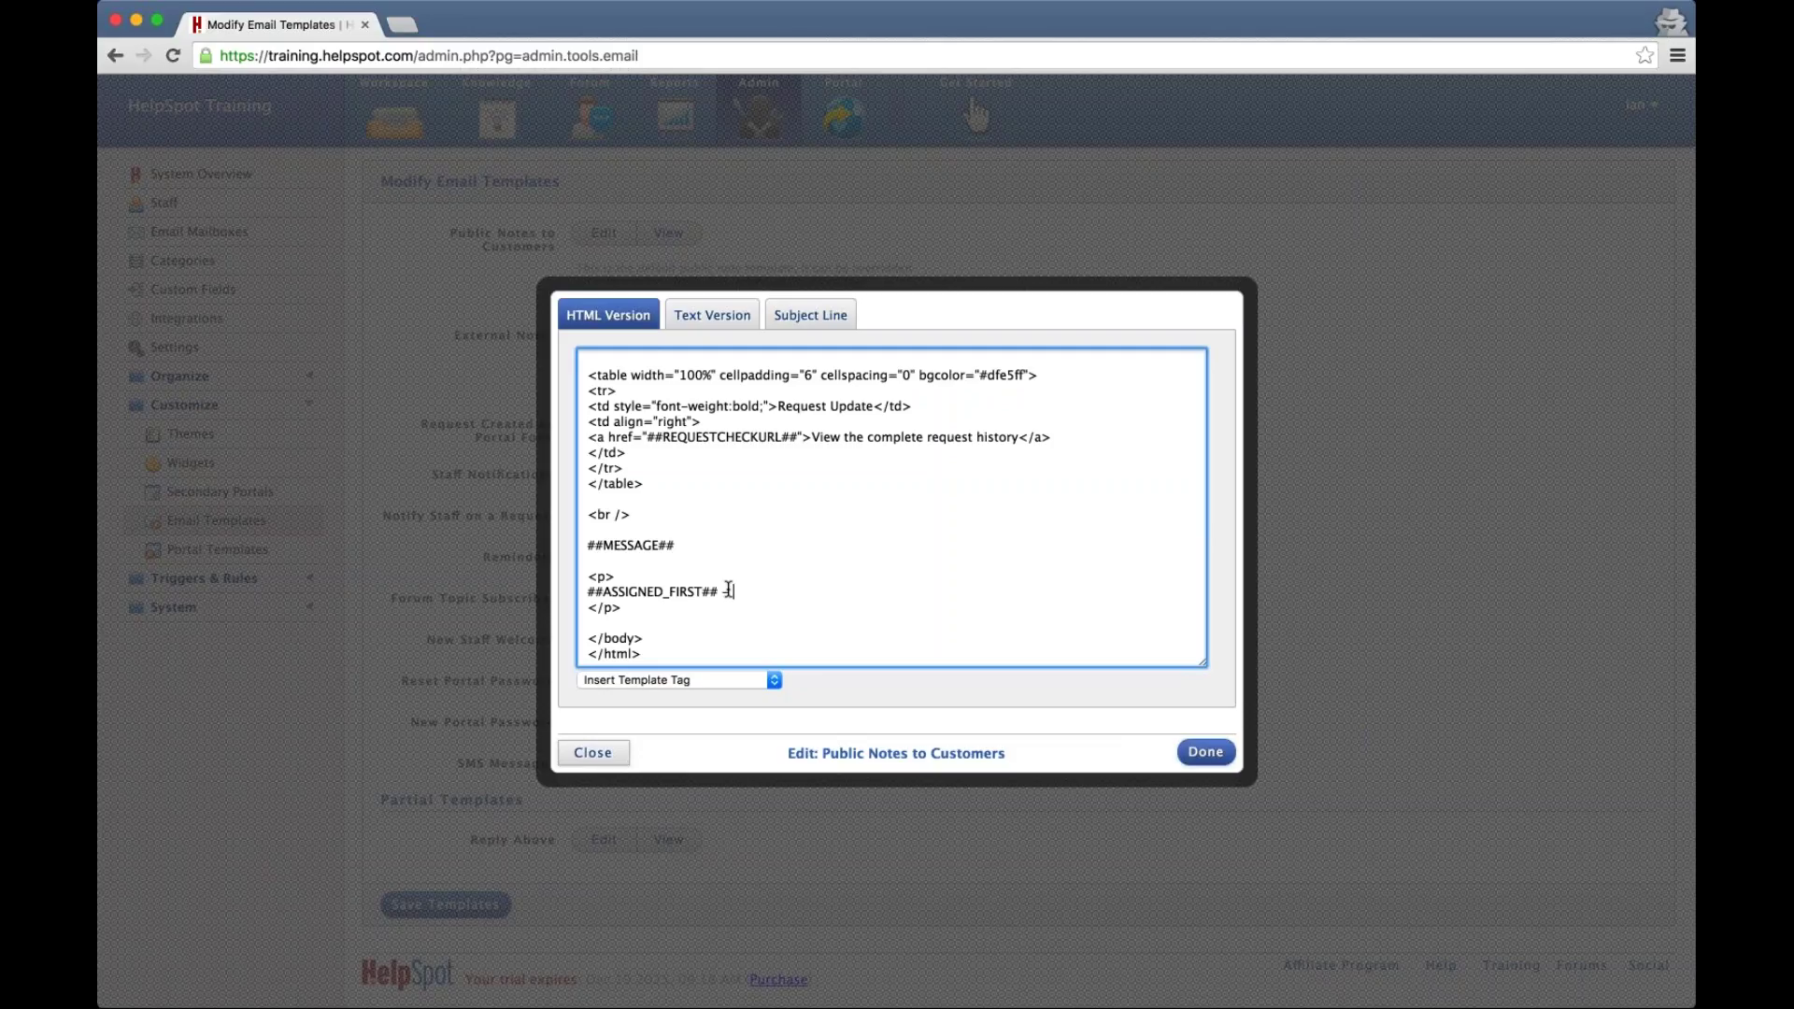
pyautogui.press('Return')
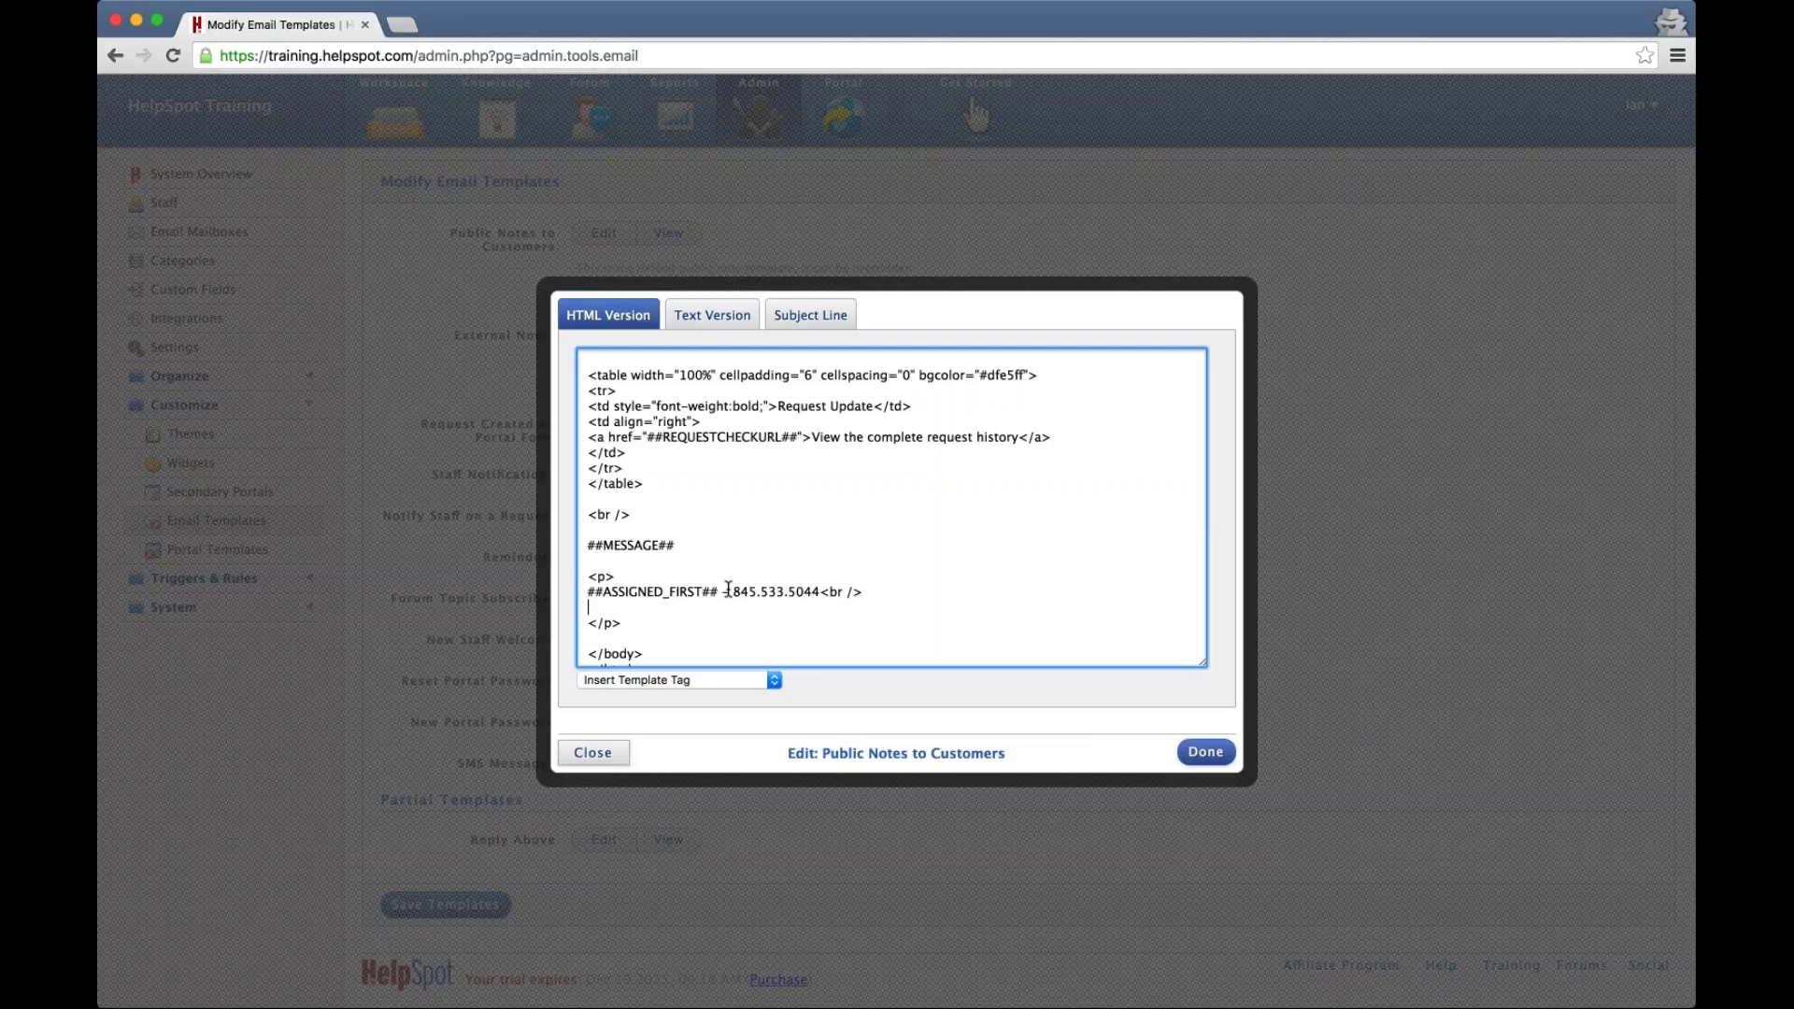
pyautogui.write('UserScape Inc<br />')
pyautogui.press('Return')
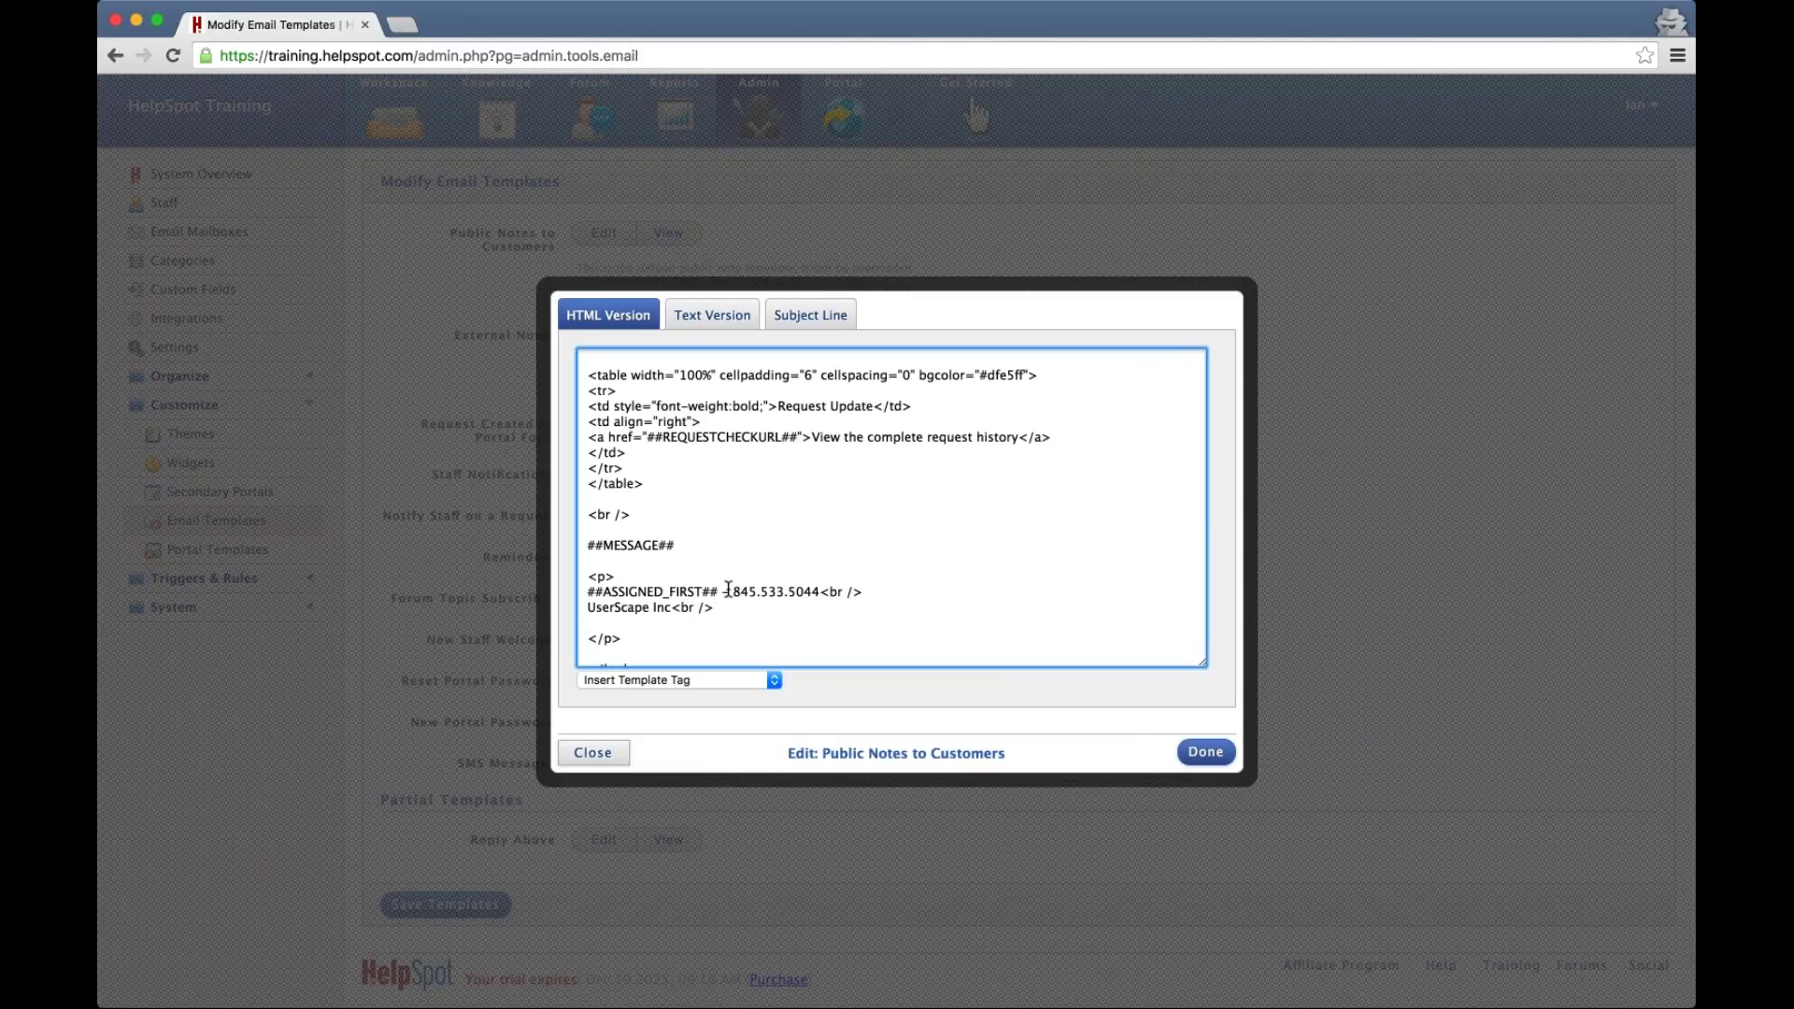
pyautogui.press('BackSpace')
pyautogui.write('<a href="">View our support documentation</')
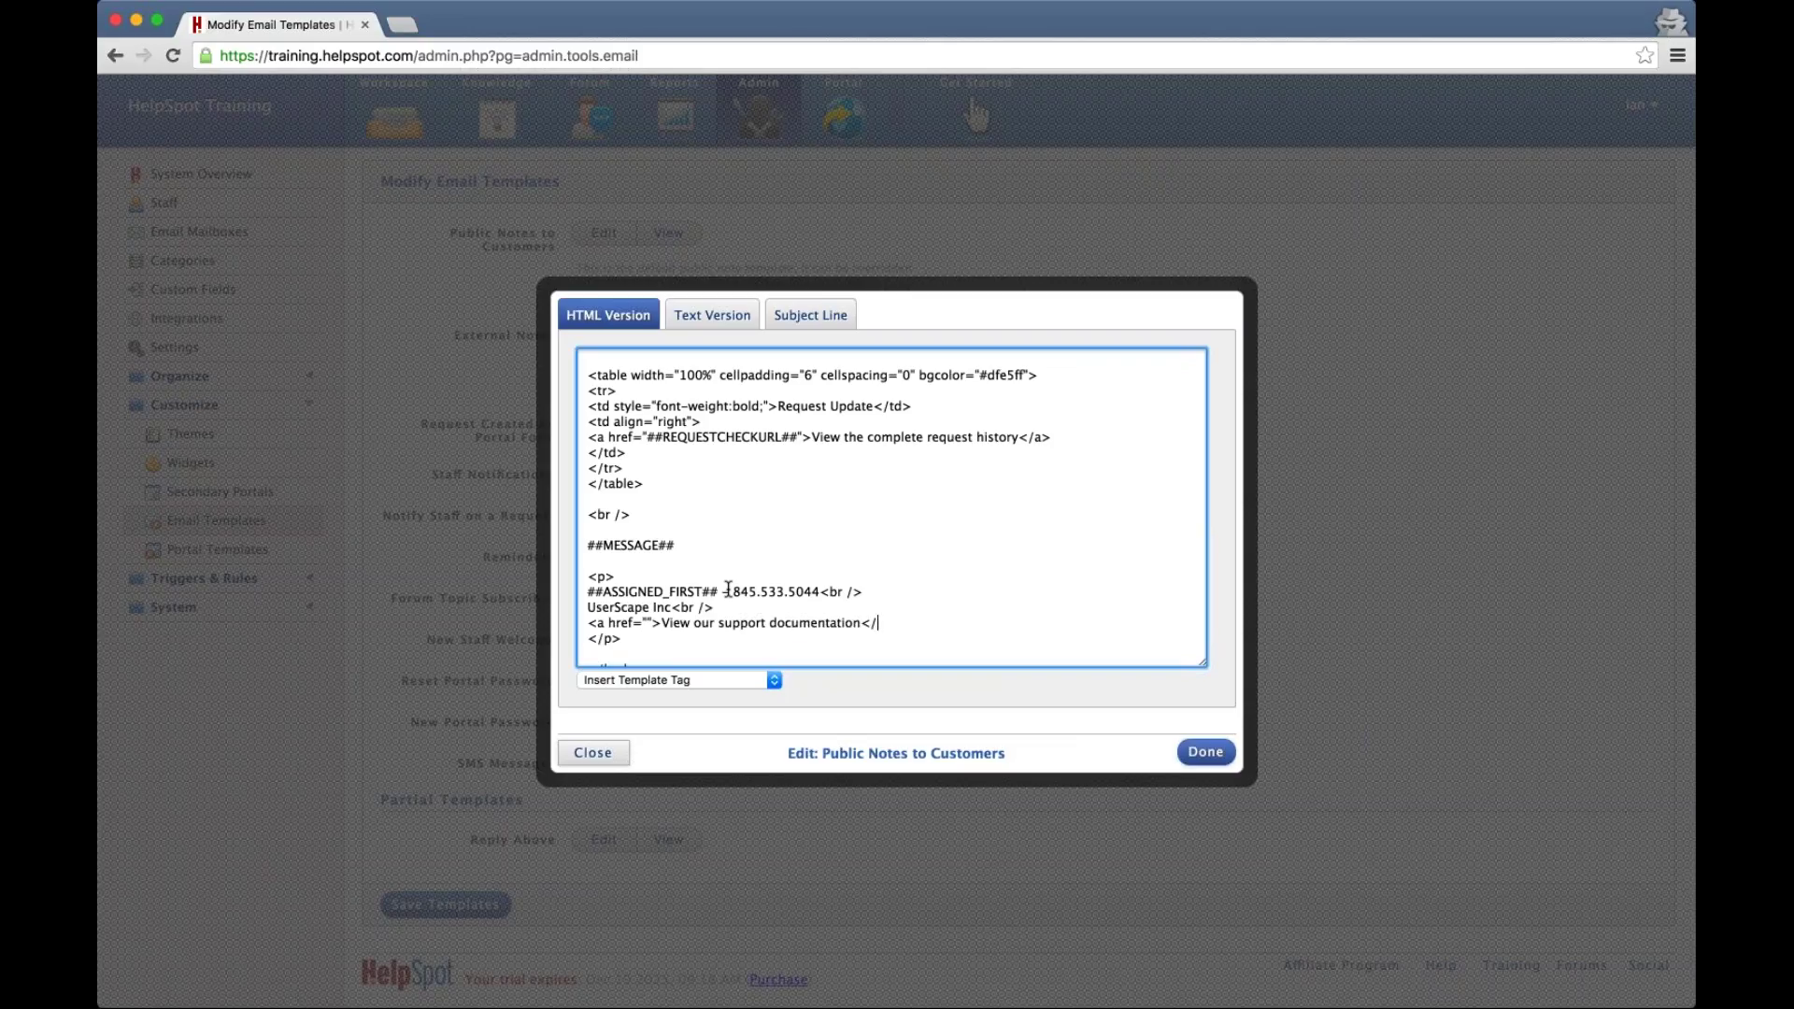
pyautogui.write('a>')
pyautogui.click(646, 622)
pyautogui.write('https://')
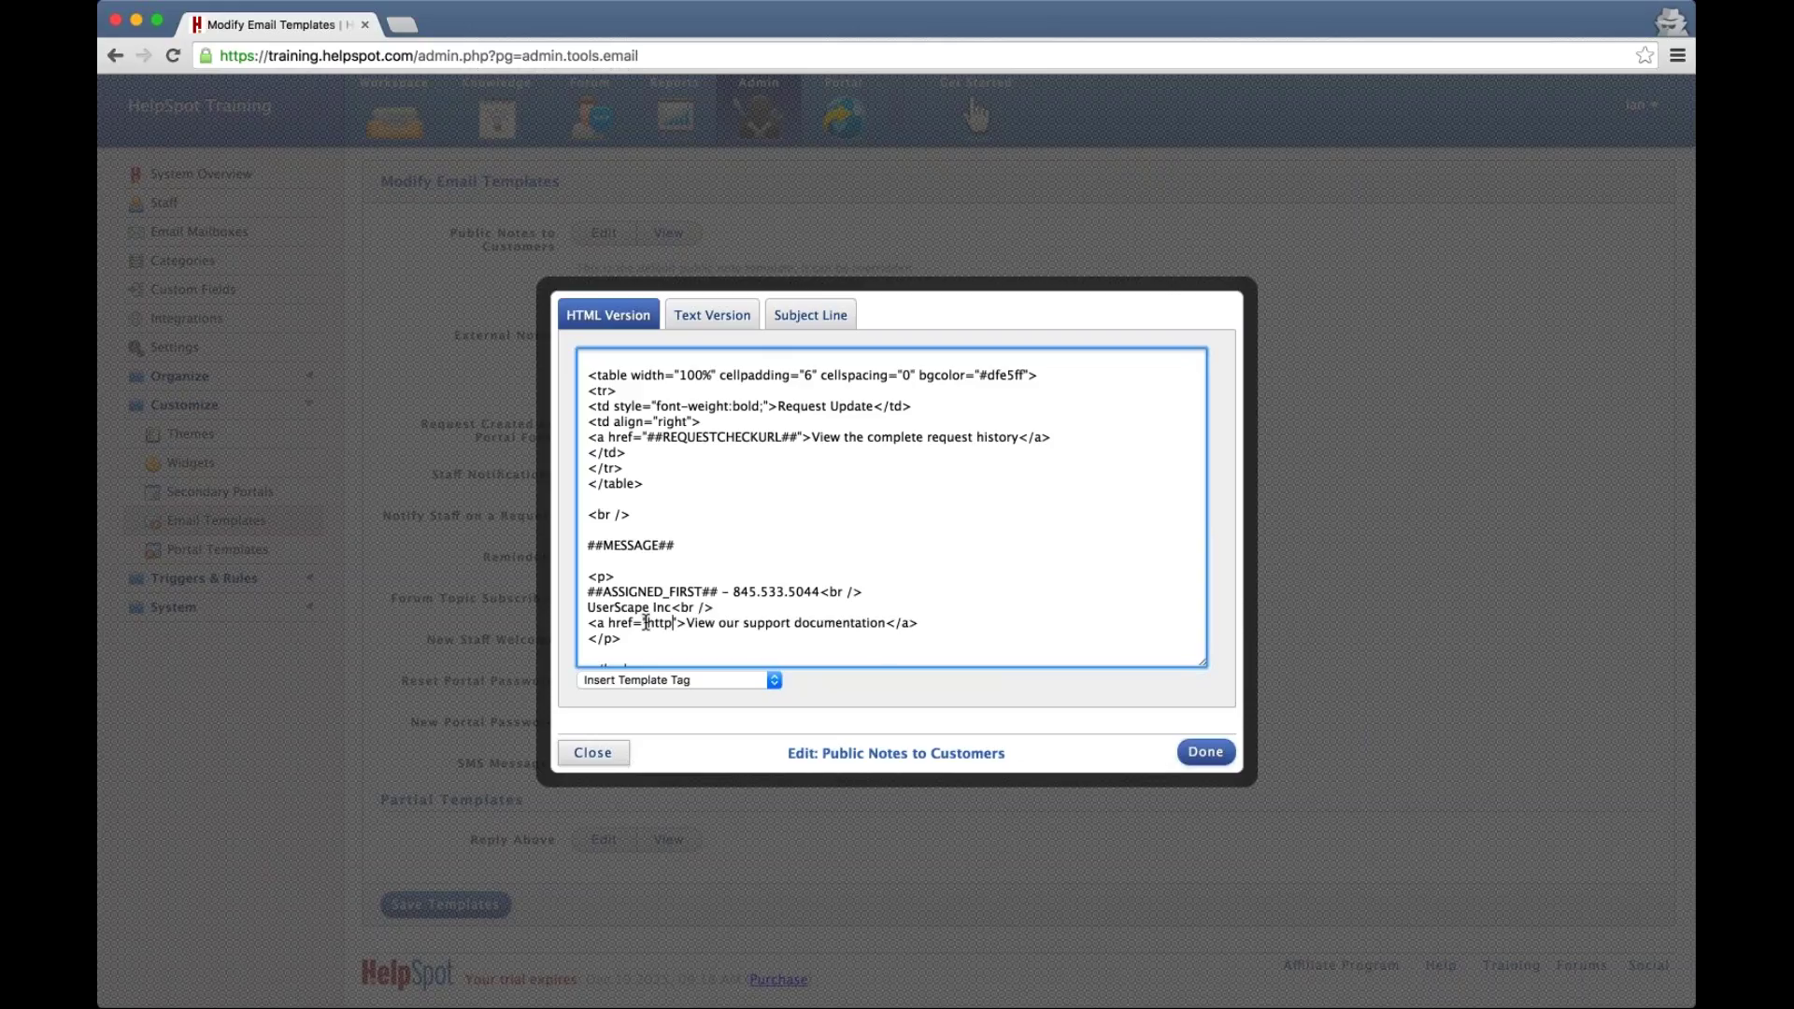
pyautogui.write('support.helpspot.c')
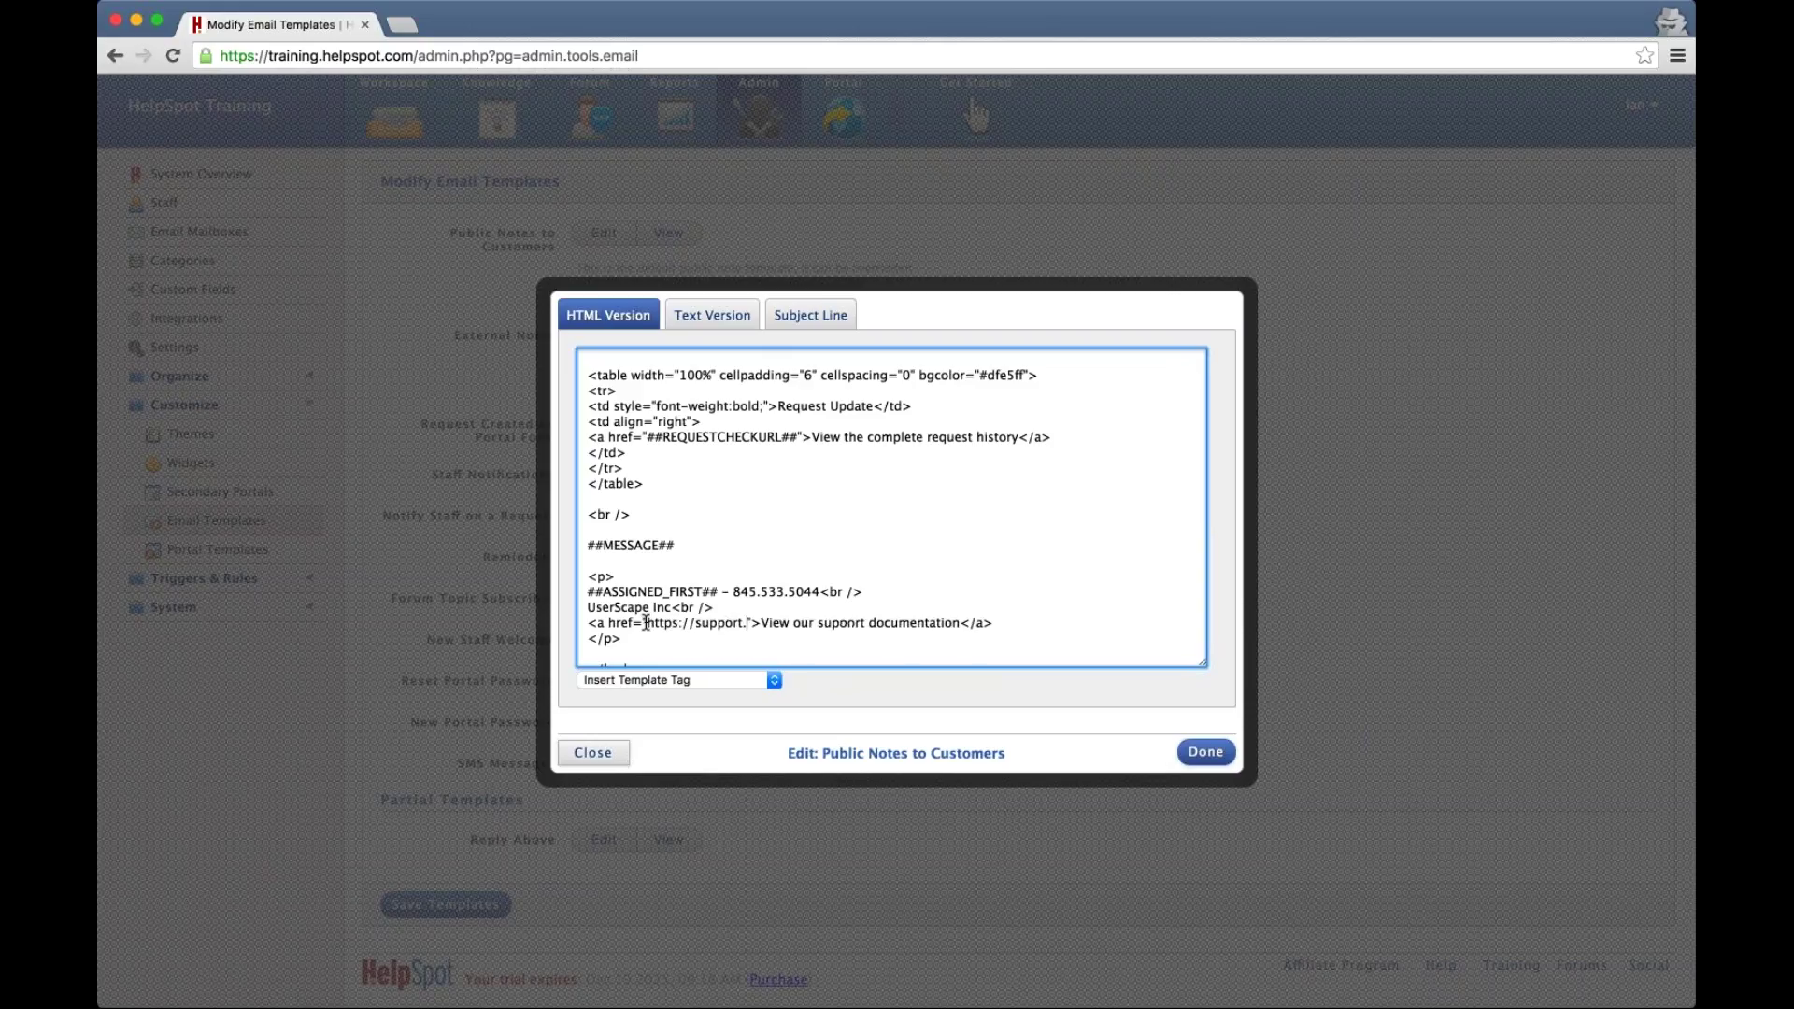
pyautogui.write('om')
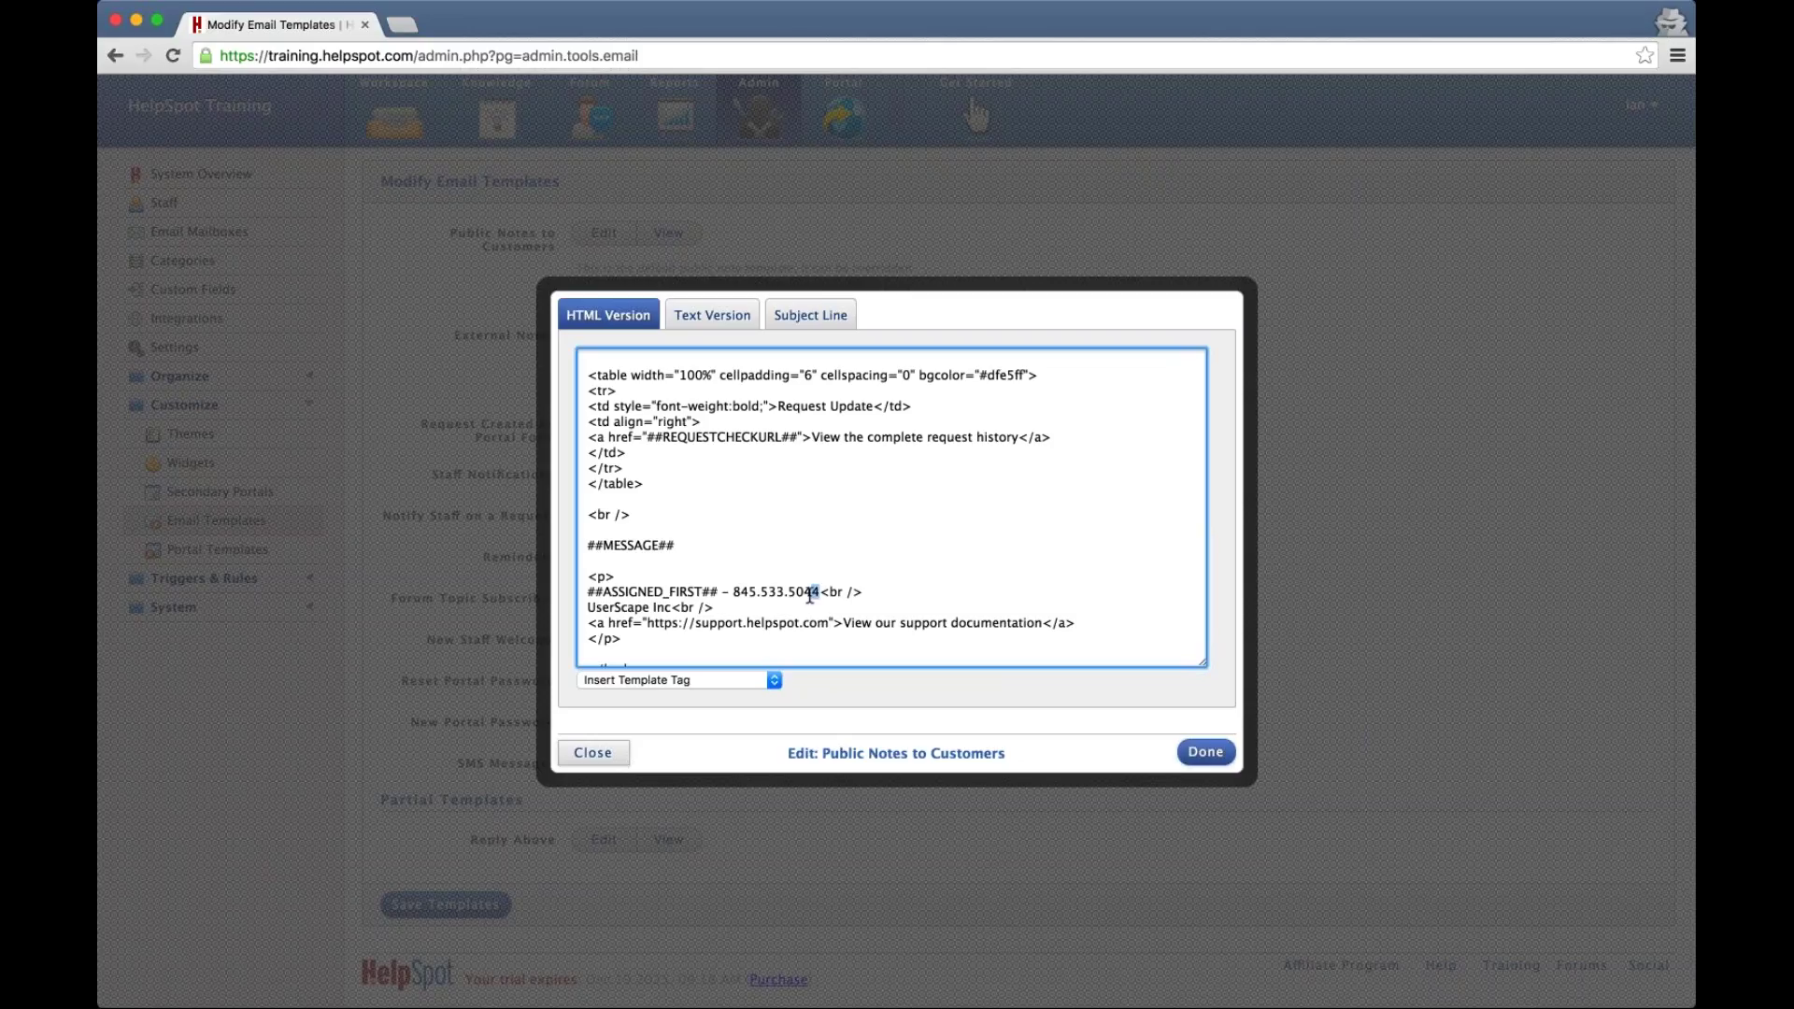
pyautogui.click(720, 616)
pyautogui.click(703, 318)
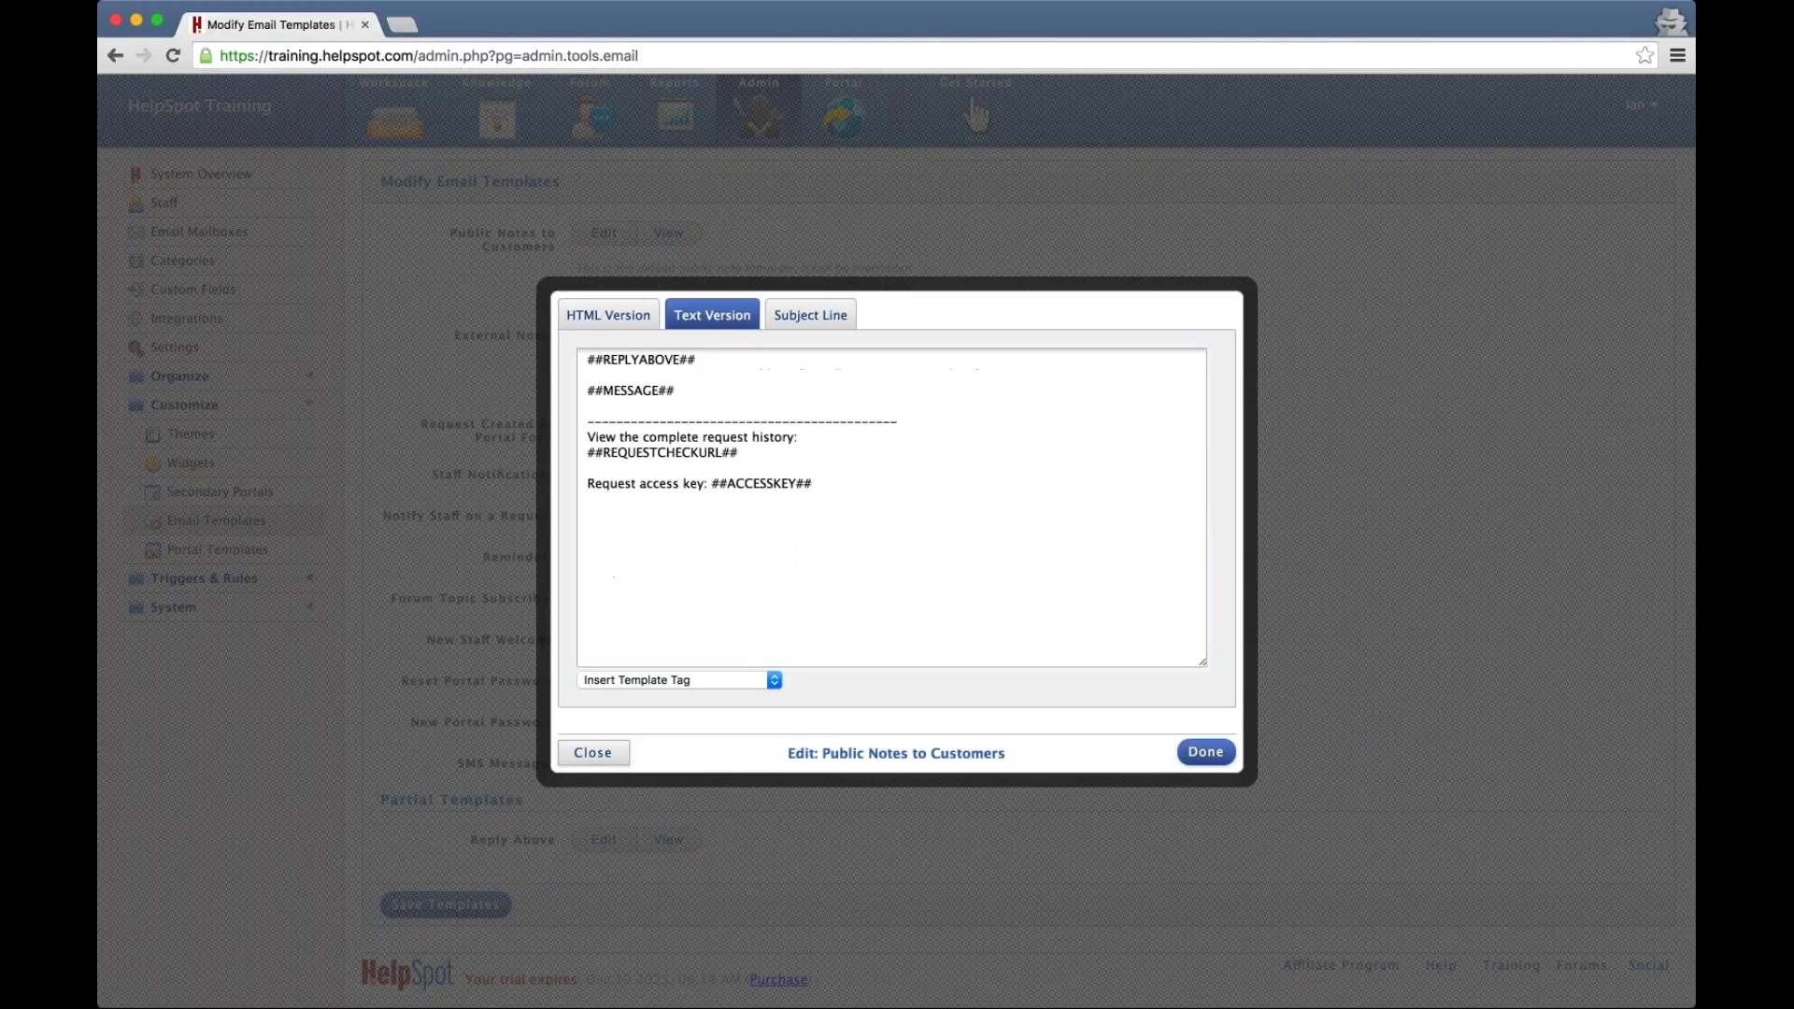
# Add blank lines below ##MESSAGE## in the Text Version, inserting then removing a customer first-name tag
pyautogui.click(679, 391)
pyautogui.press('Return')
pyautogui.press('Return')
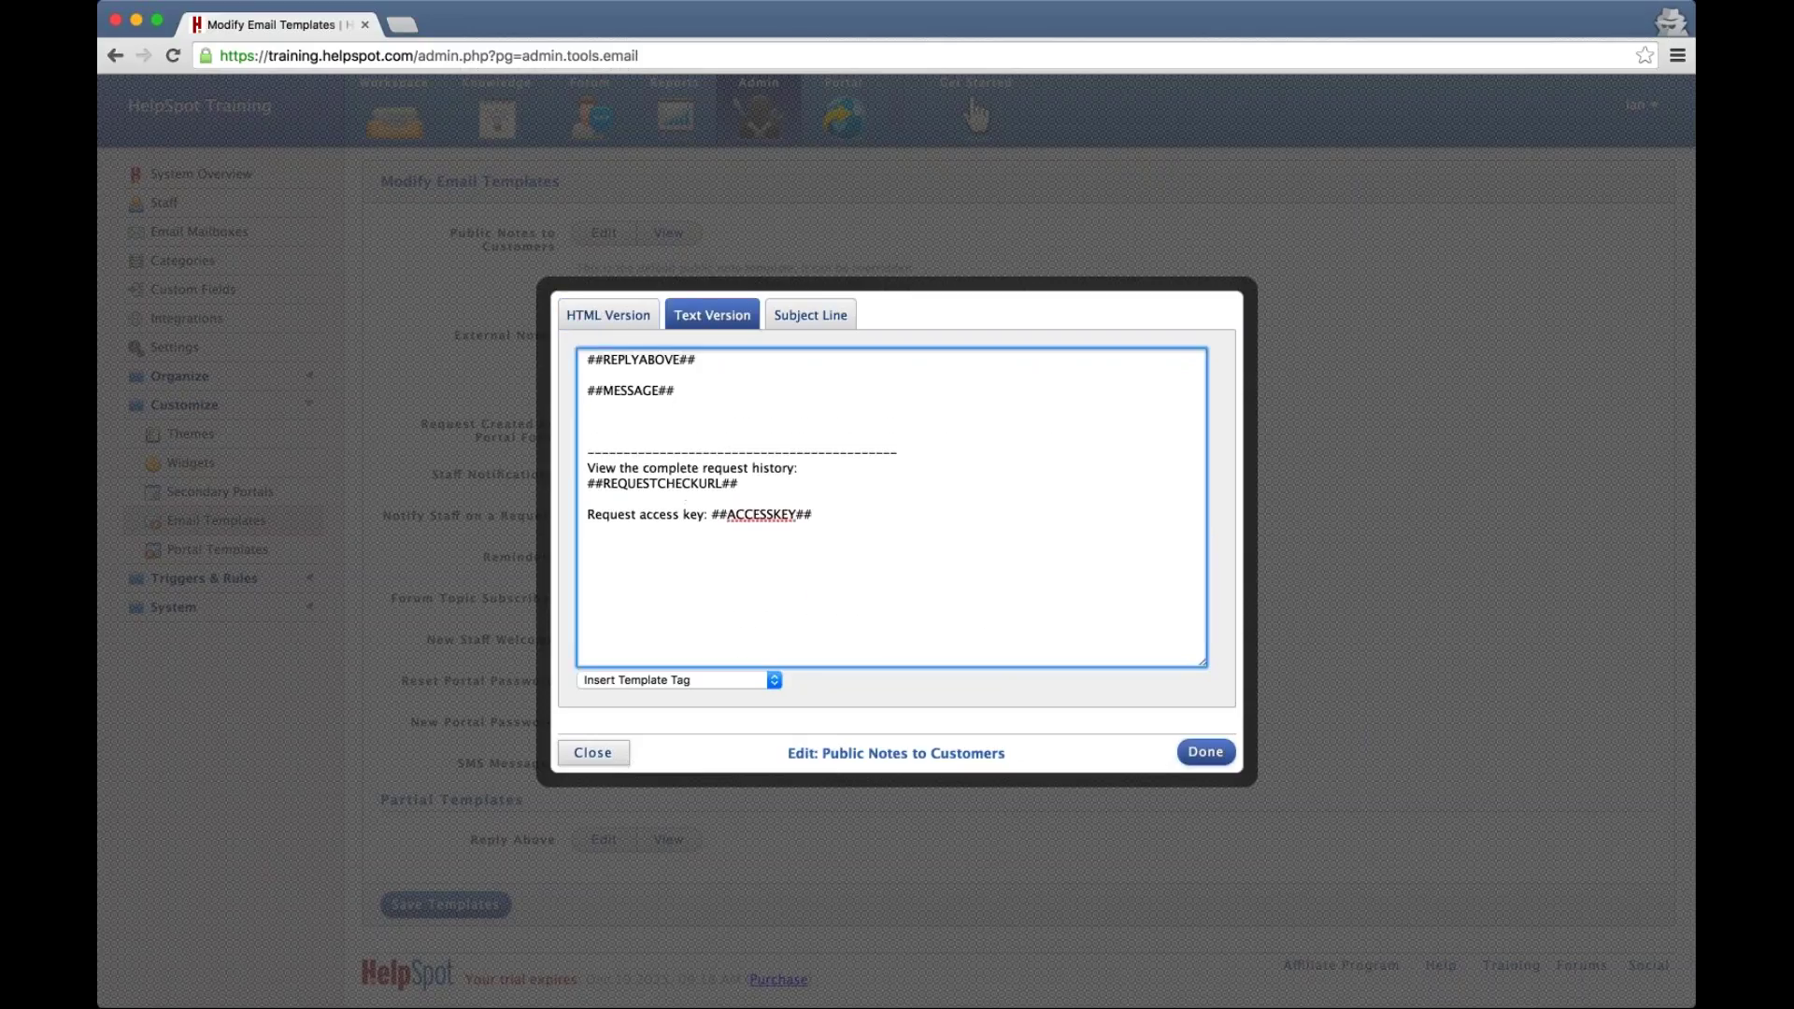
pyautogui.press('Tab')
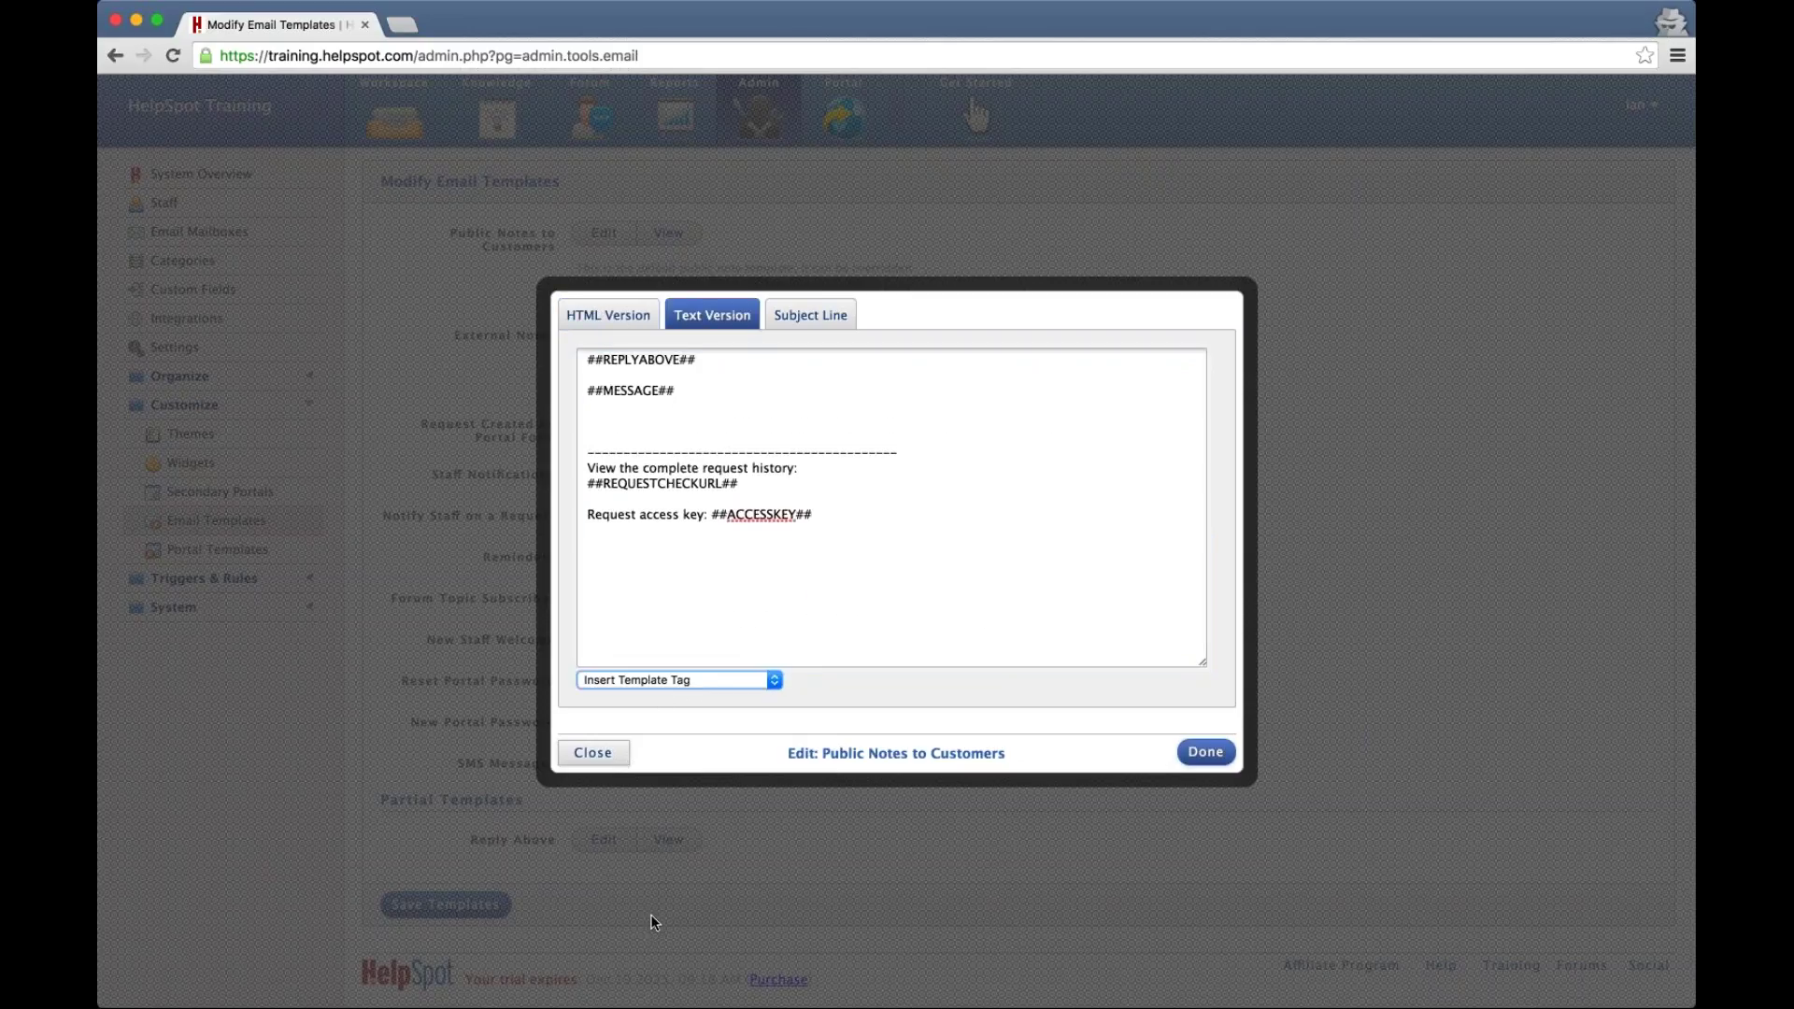
pyautogui.click(553, 276)
pyautogui.moveTo(745, 421); pyautogui.dragTo(555, 421)
pyautogui.press('BackSpace')
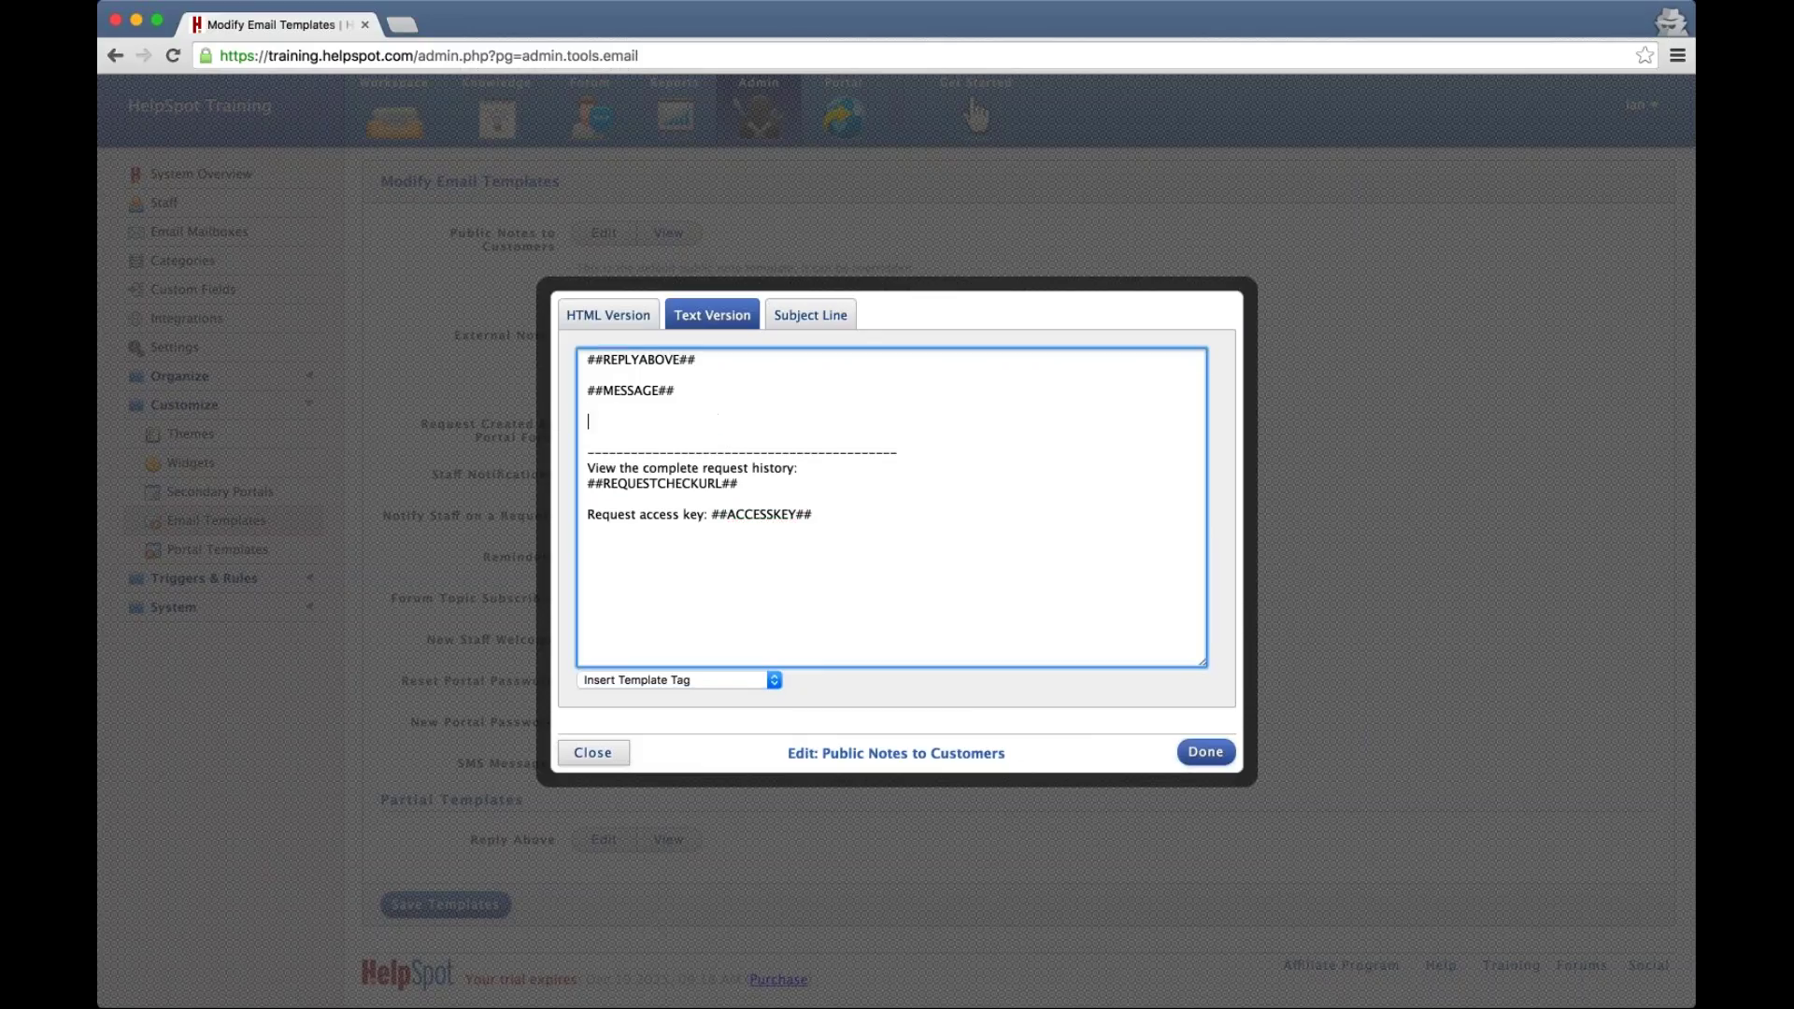
# Insert ##ASSIGNED_FIRST## with a phone number, and put UserScape Inc on the next line
pyautogui.click(643, 694)
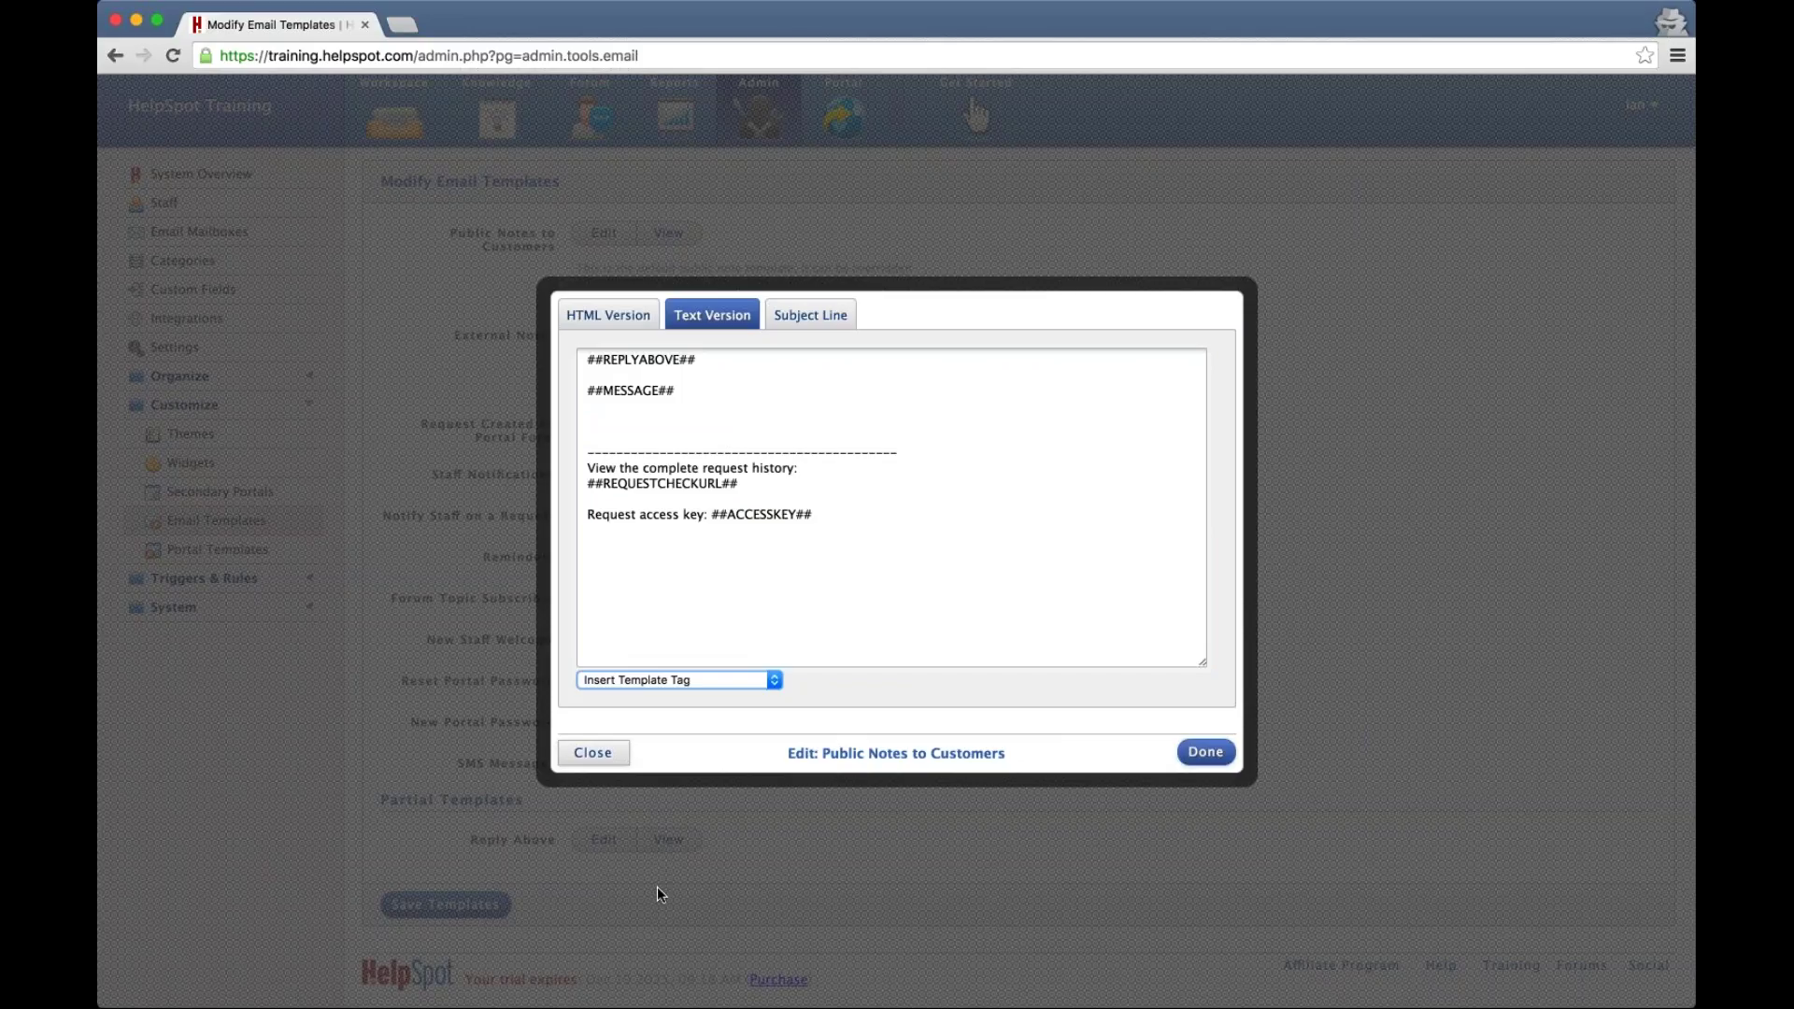
pyautogui.click(676, 587)
pyautogui.click(738, 422)
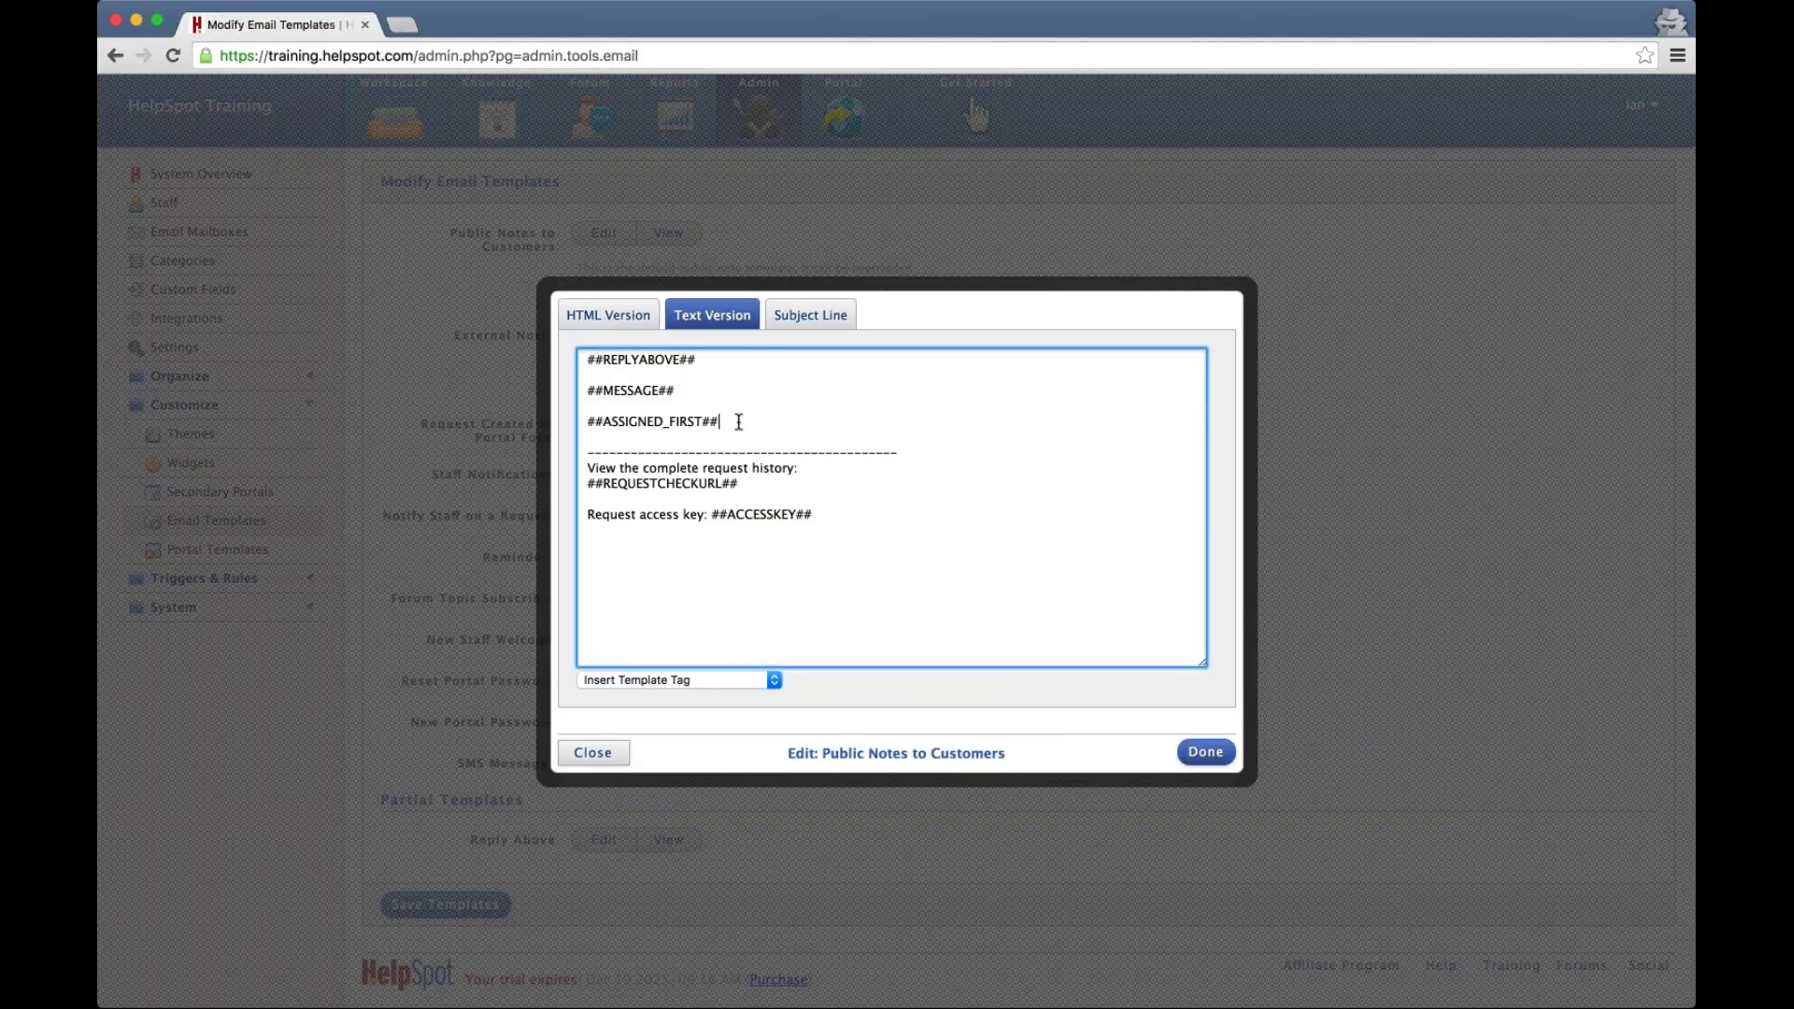
pyautogui.press('Return')
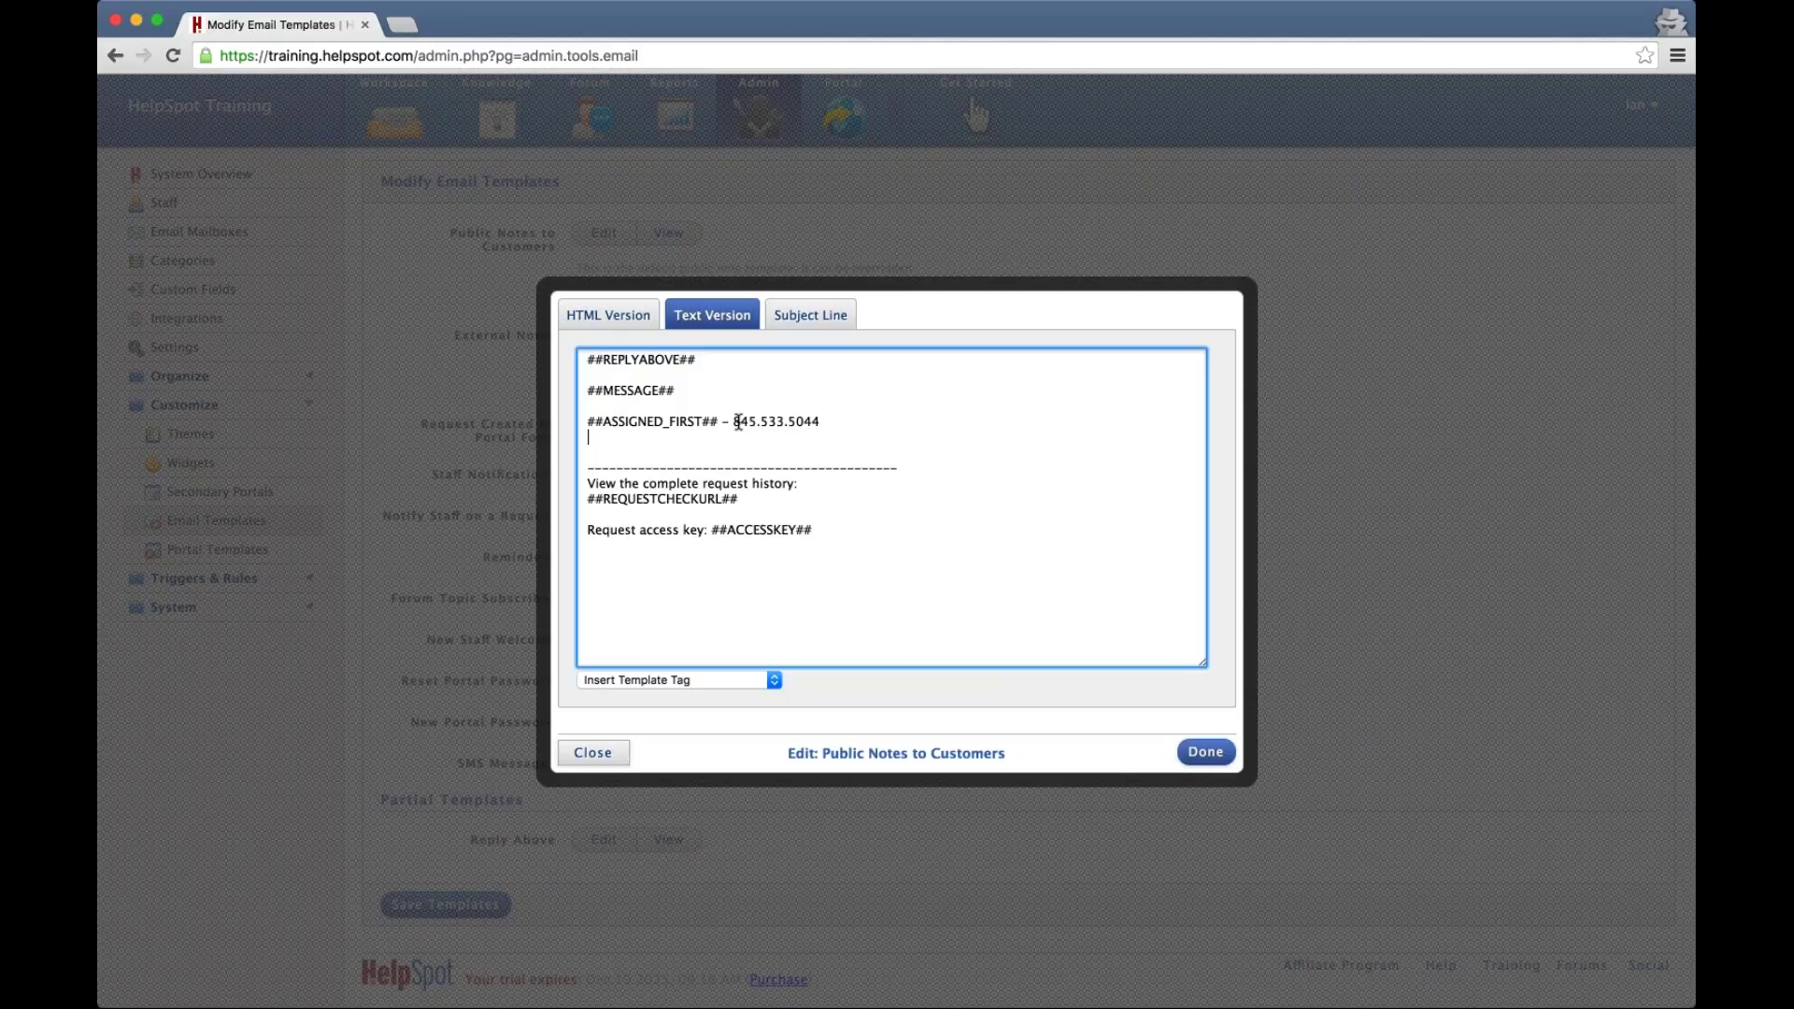
pyautogui.write('UserScape Inc')
# In the HTML Version, delete the ##ASSIGNED_FIRST## phone line and select the UserScape Inc text
pyautogui.click(598, 321)
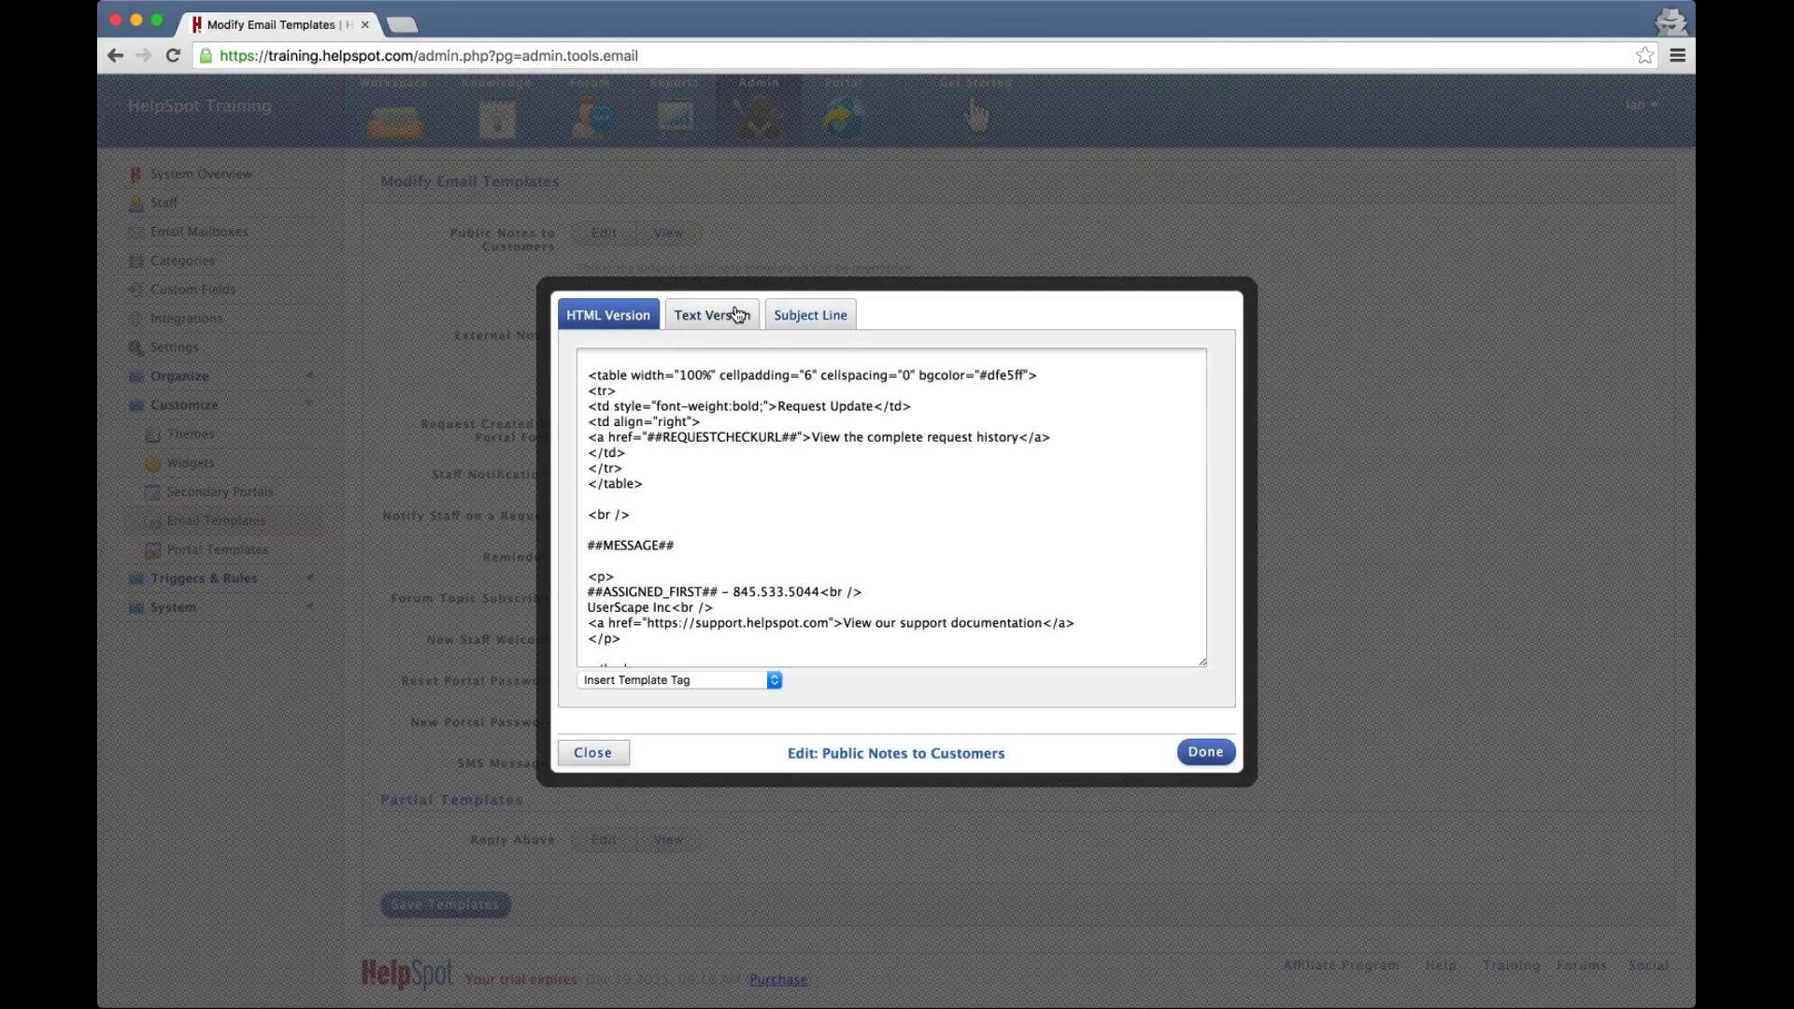
pyautogui.scroll(-1, 683, 633)
pyautogui.scroll(-1, 683, 632)
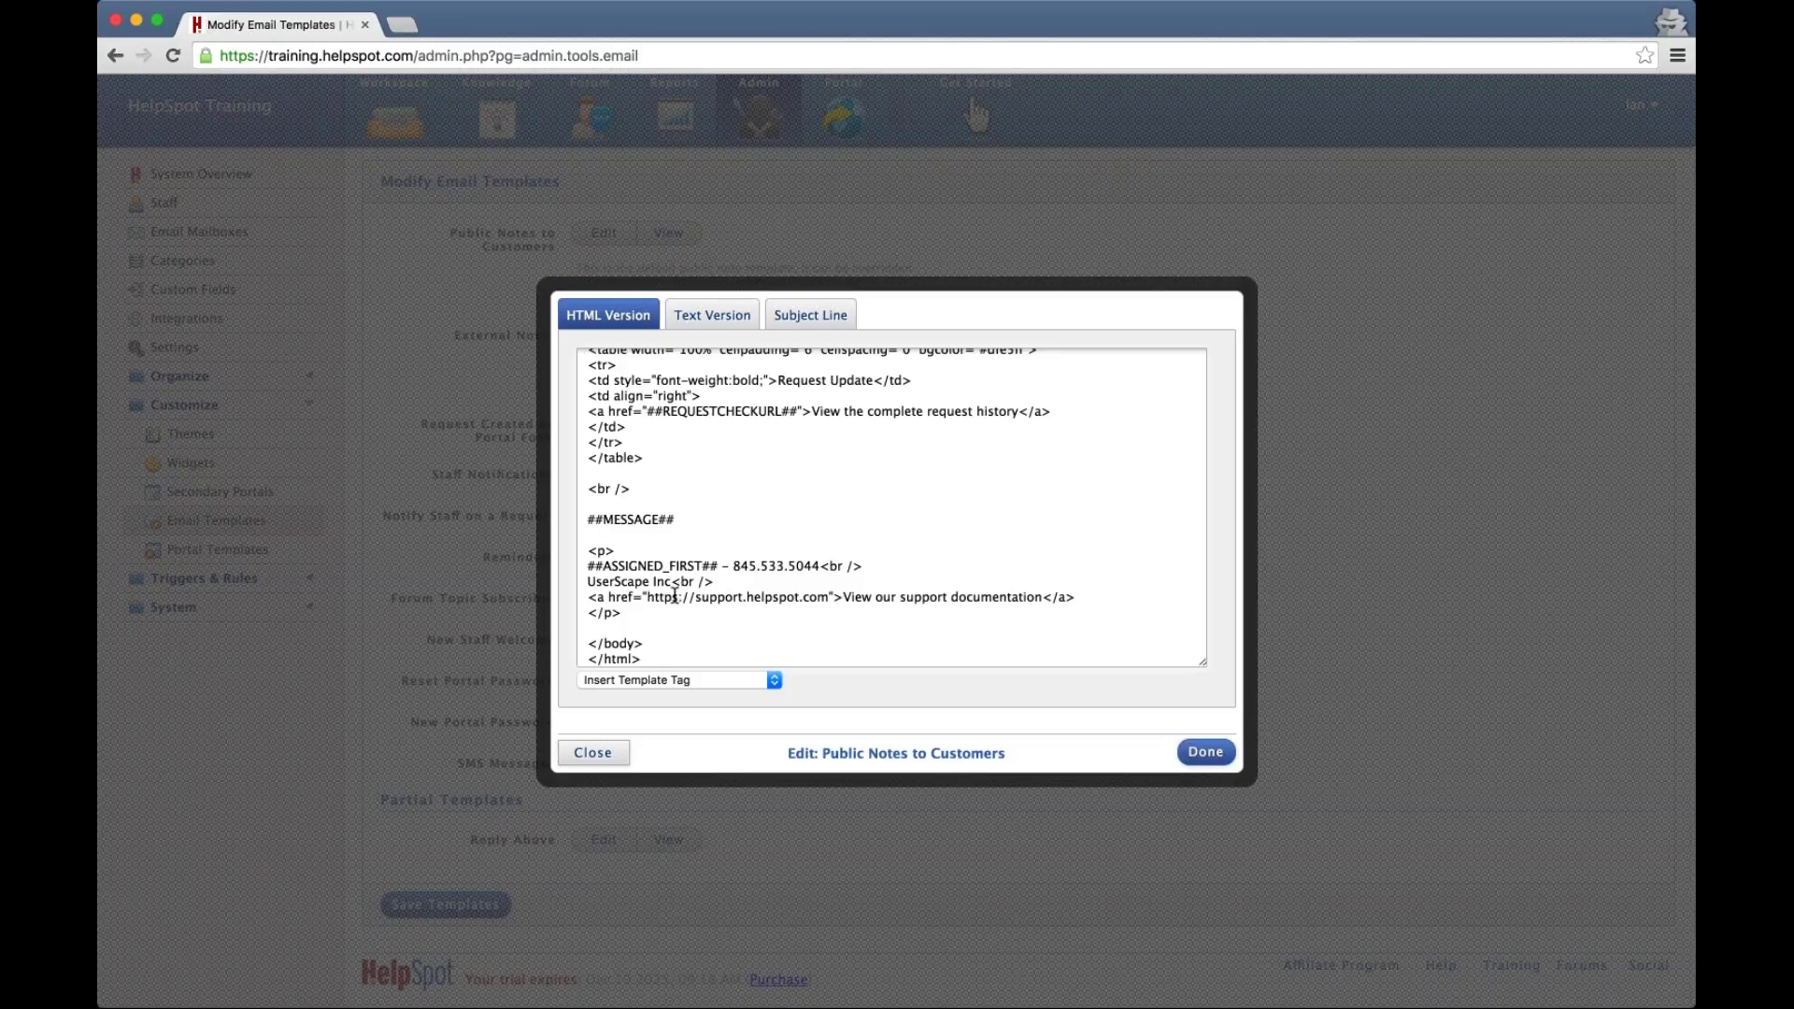
pyautogui.moveTo(864, 565); pyautogui.dragTo(829, 566)
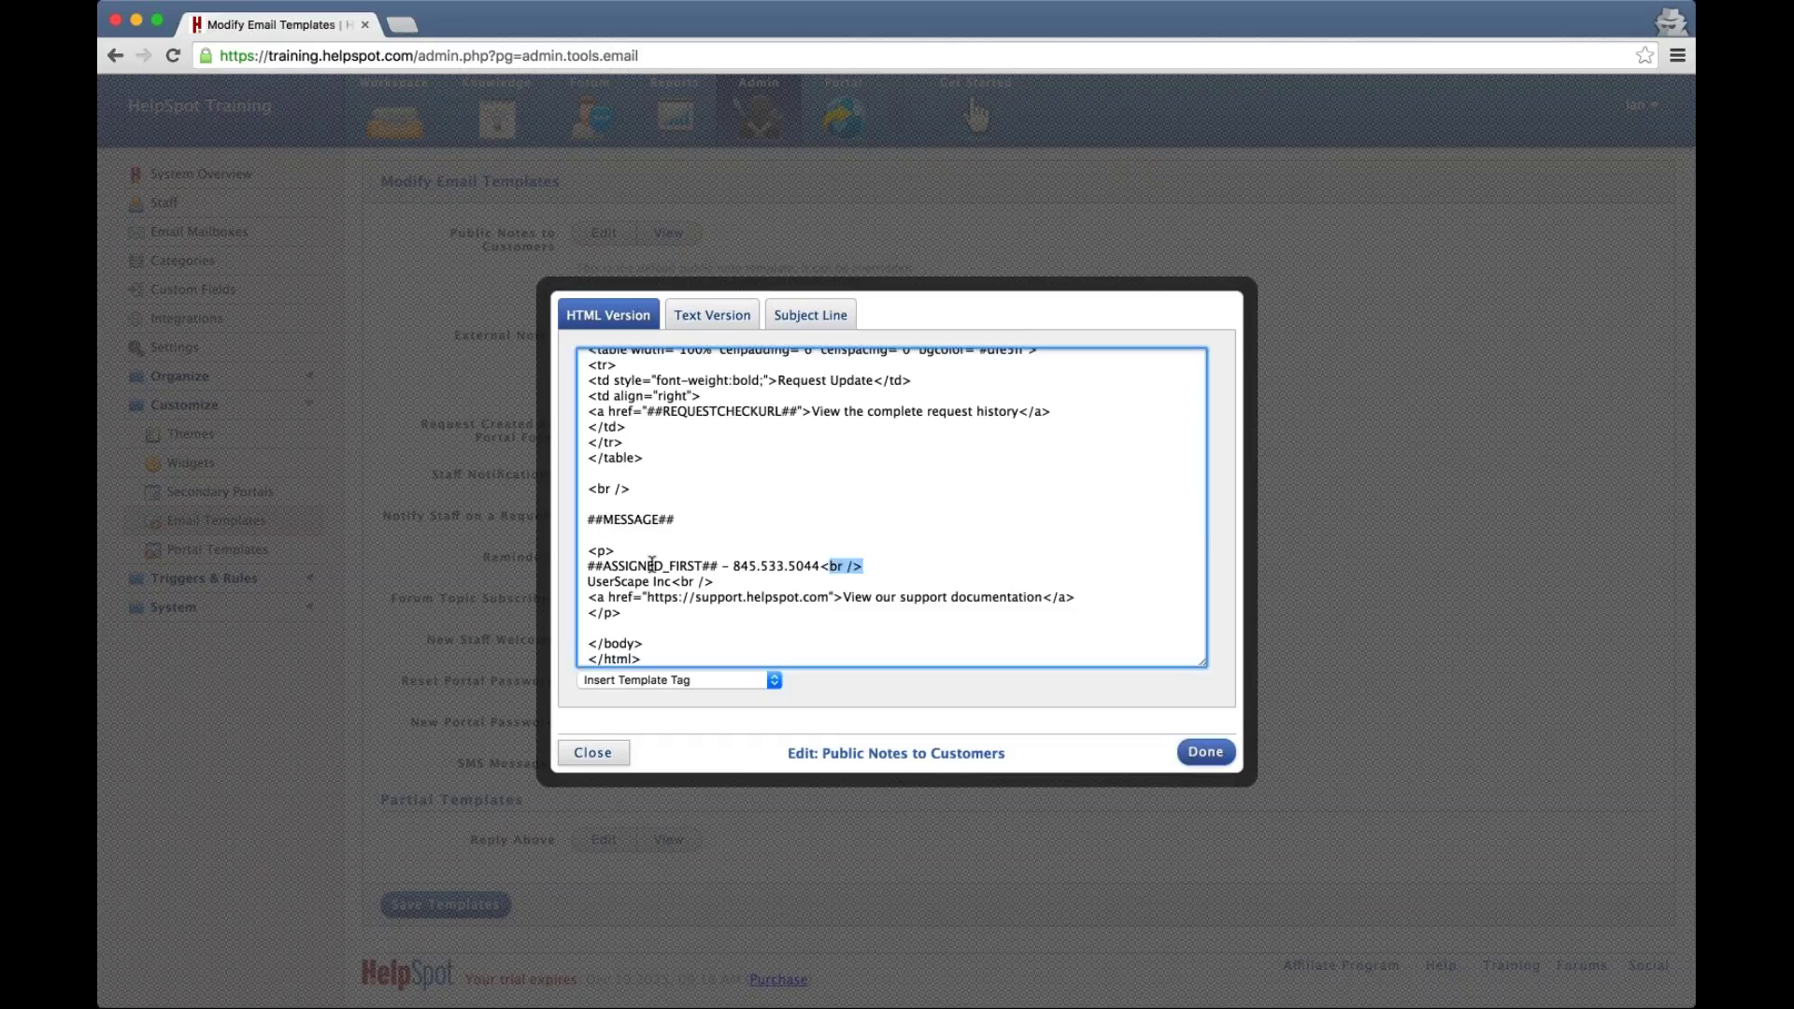
pyautogui.moveTo(651, 565); pyautogui.dragTo(572, 567)
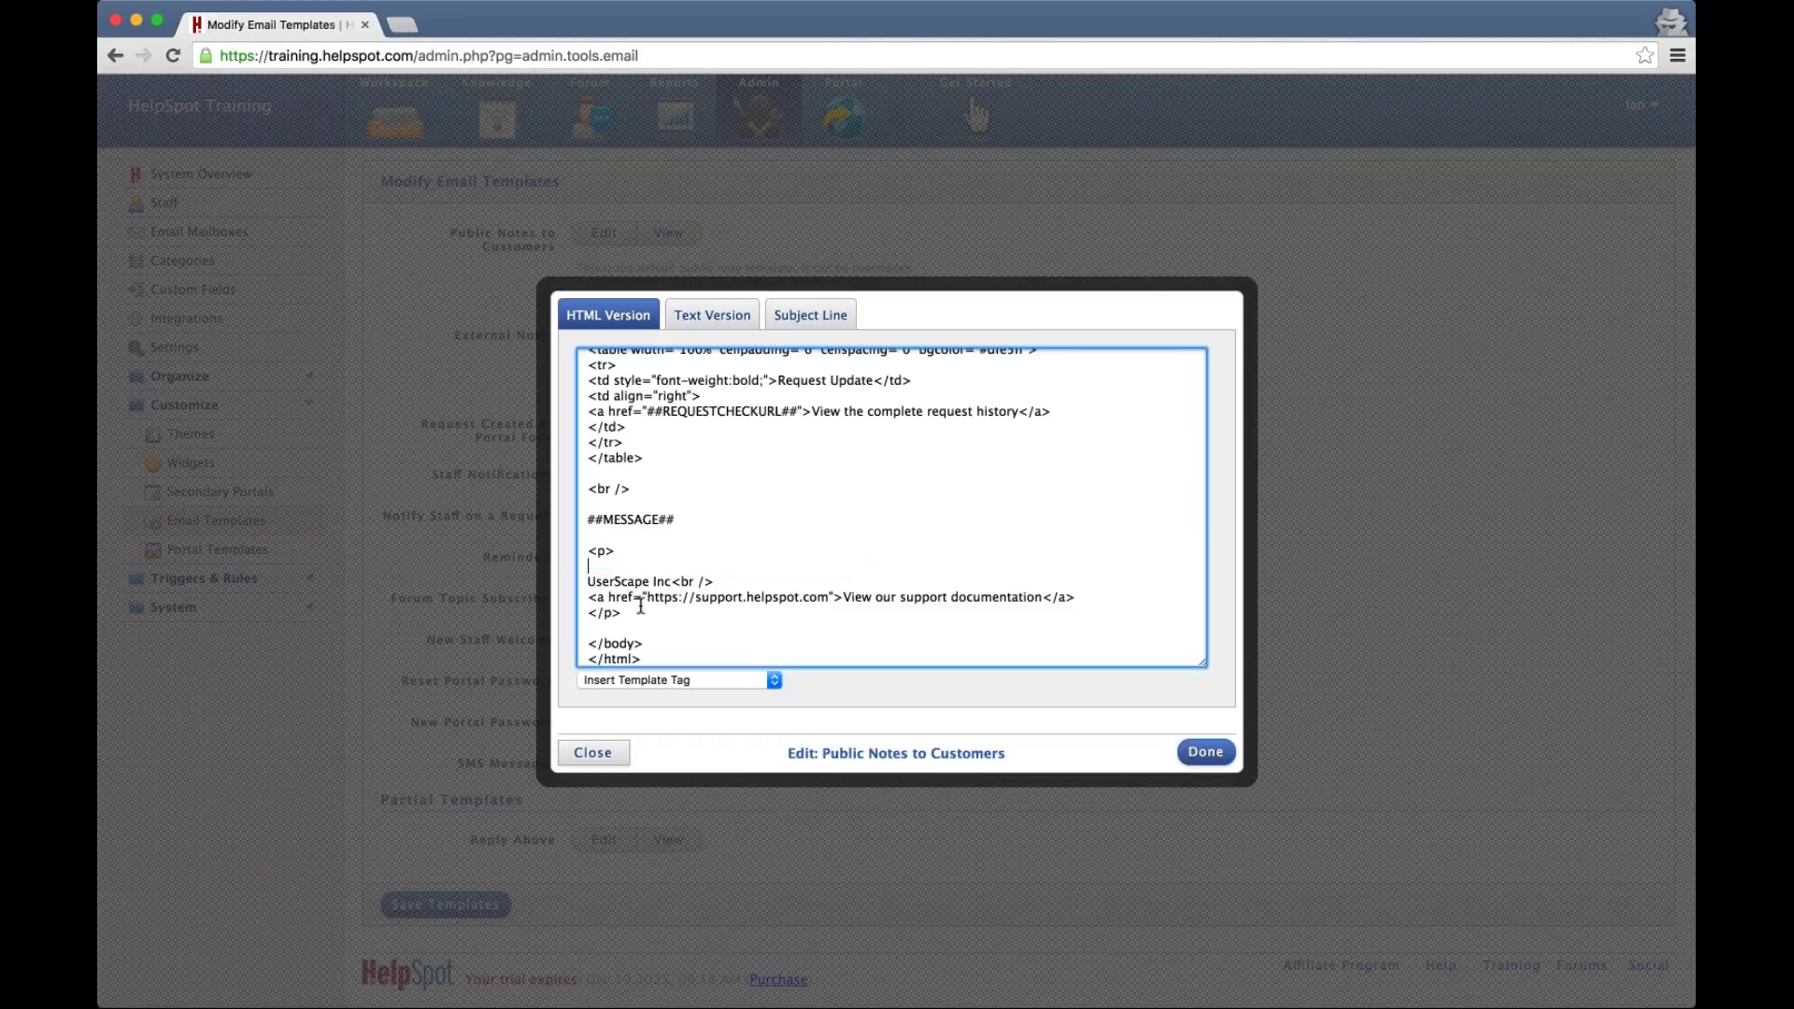
pyautogui.press('BackSpace')
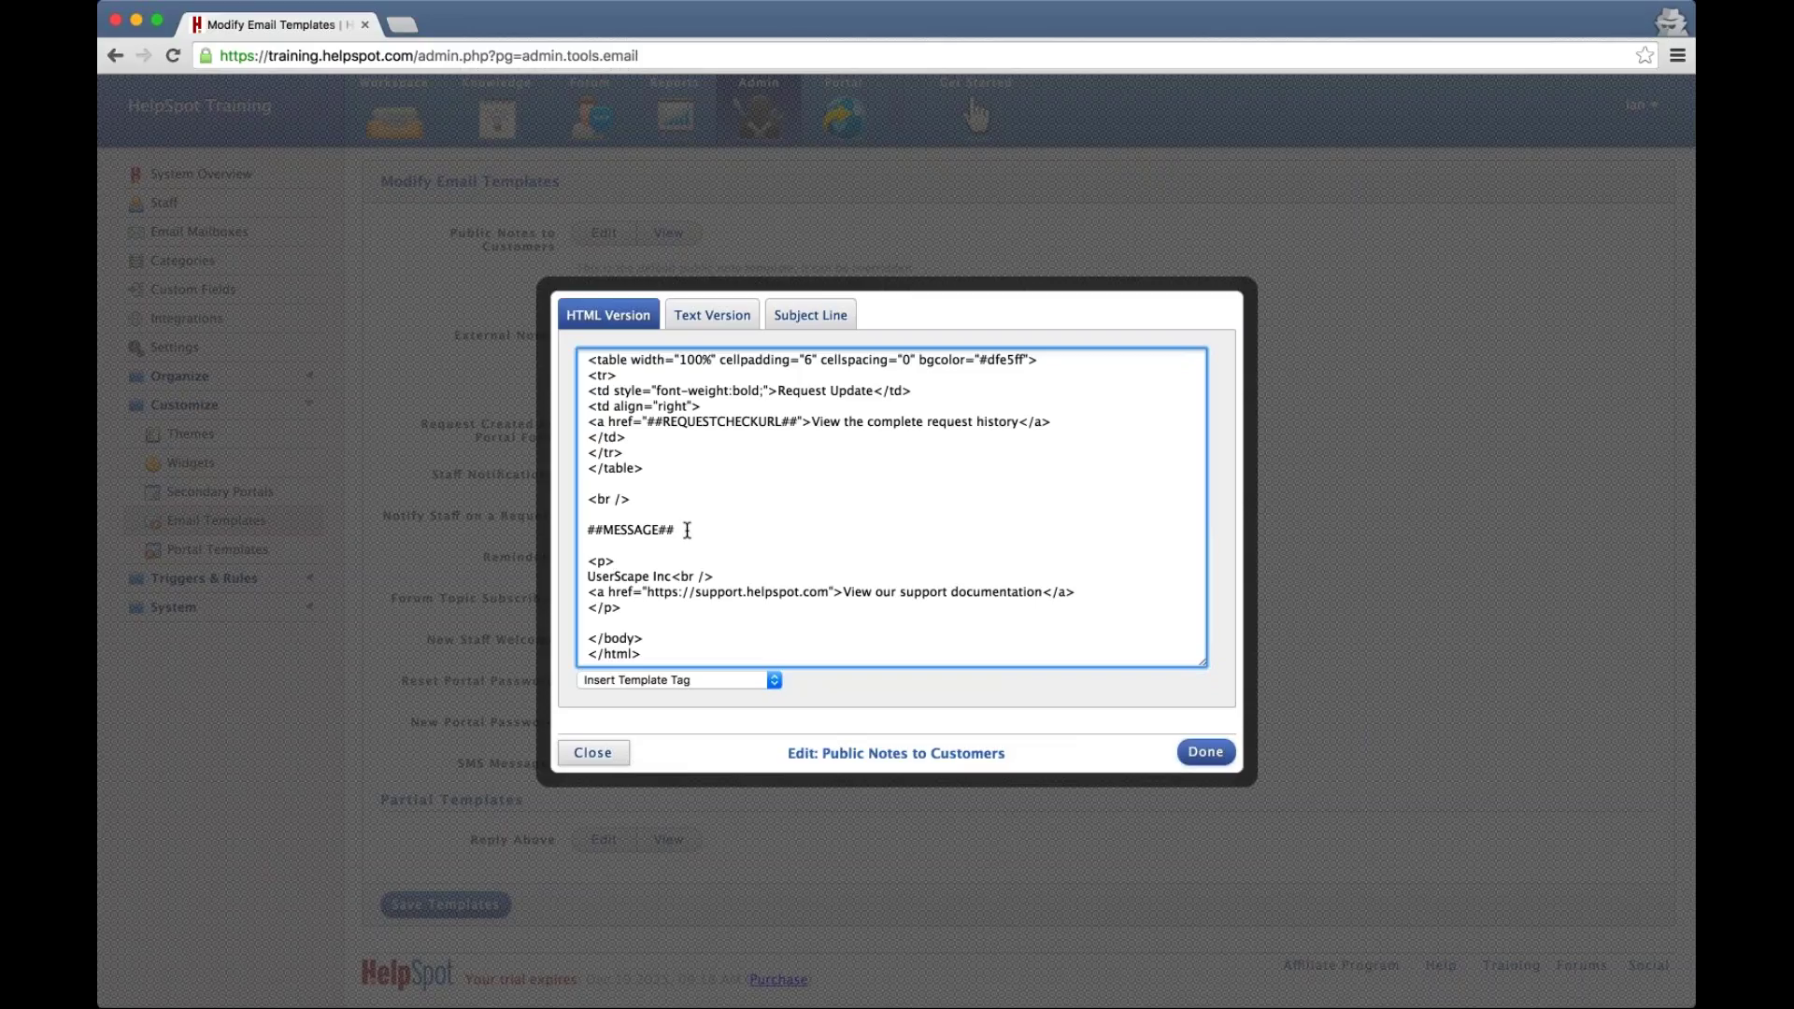
pyautogui.moveTo(586, 576); pyautogui.dragTo(667, 579)
# Close the template editor and go to the Email Mailboxes admin list
pyautogui.click(401, 446)
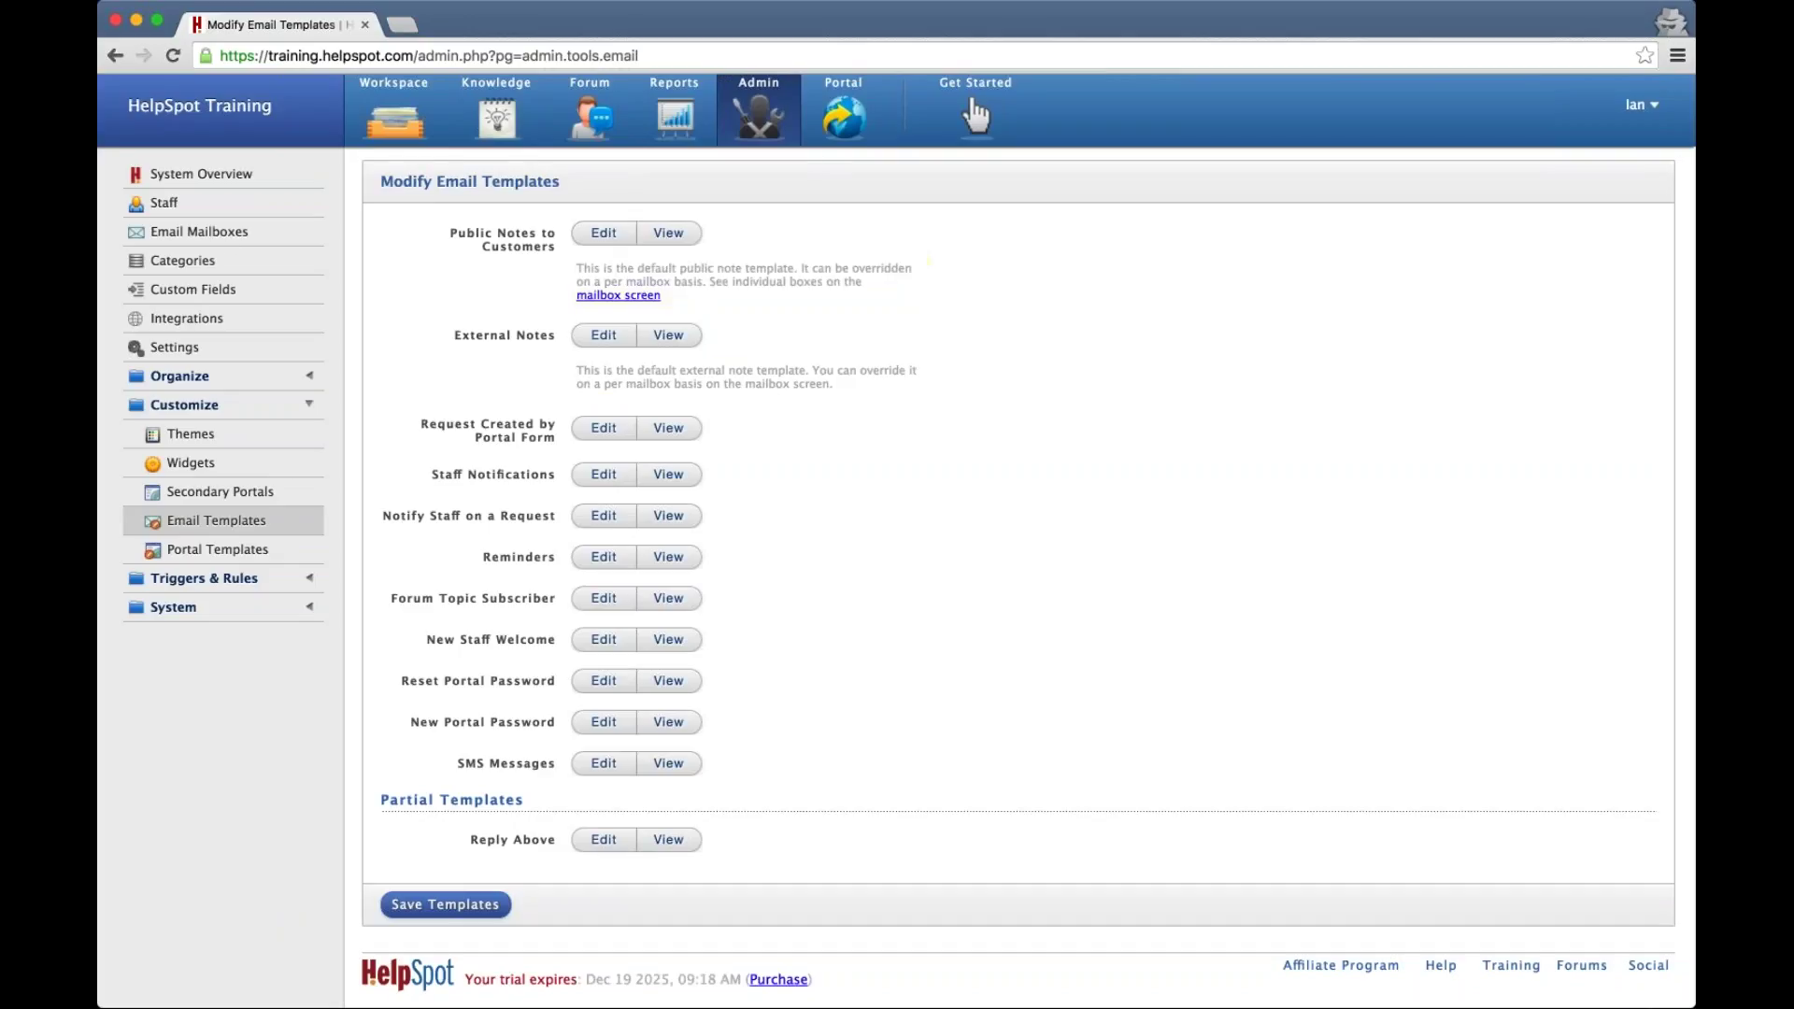
pyautogui.click(216, 237)
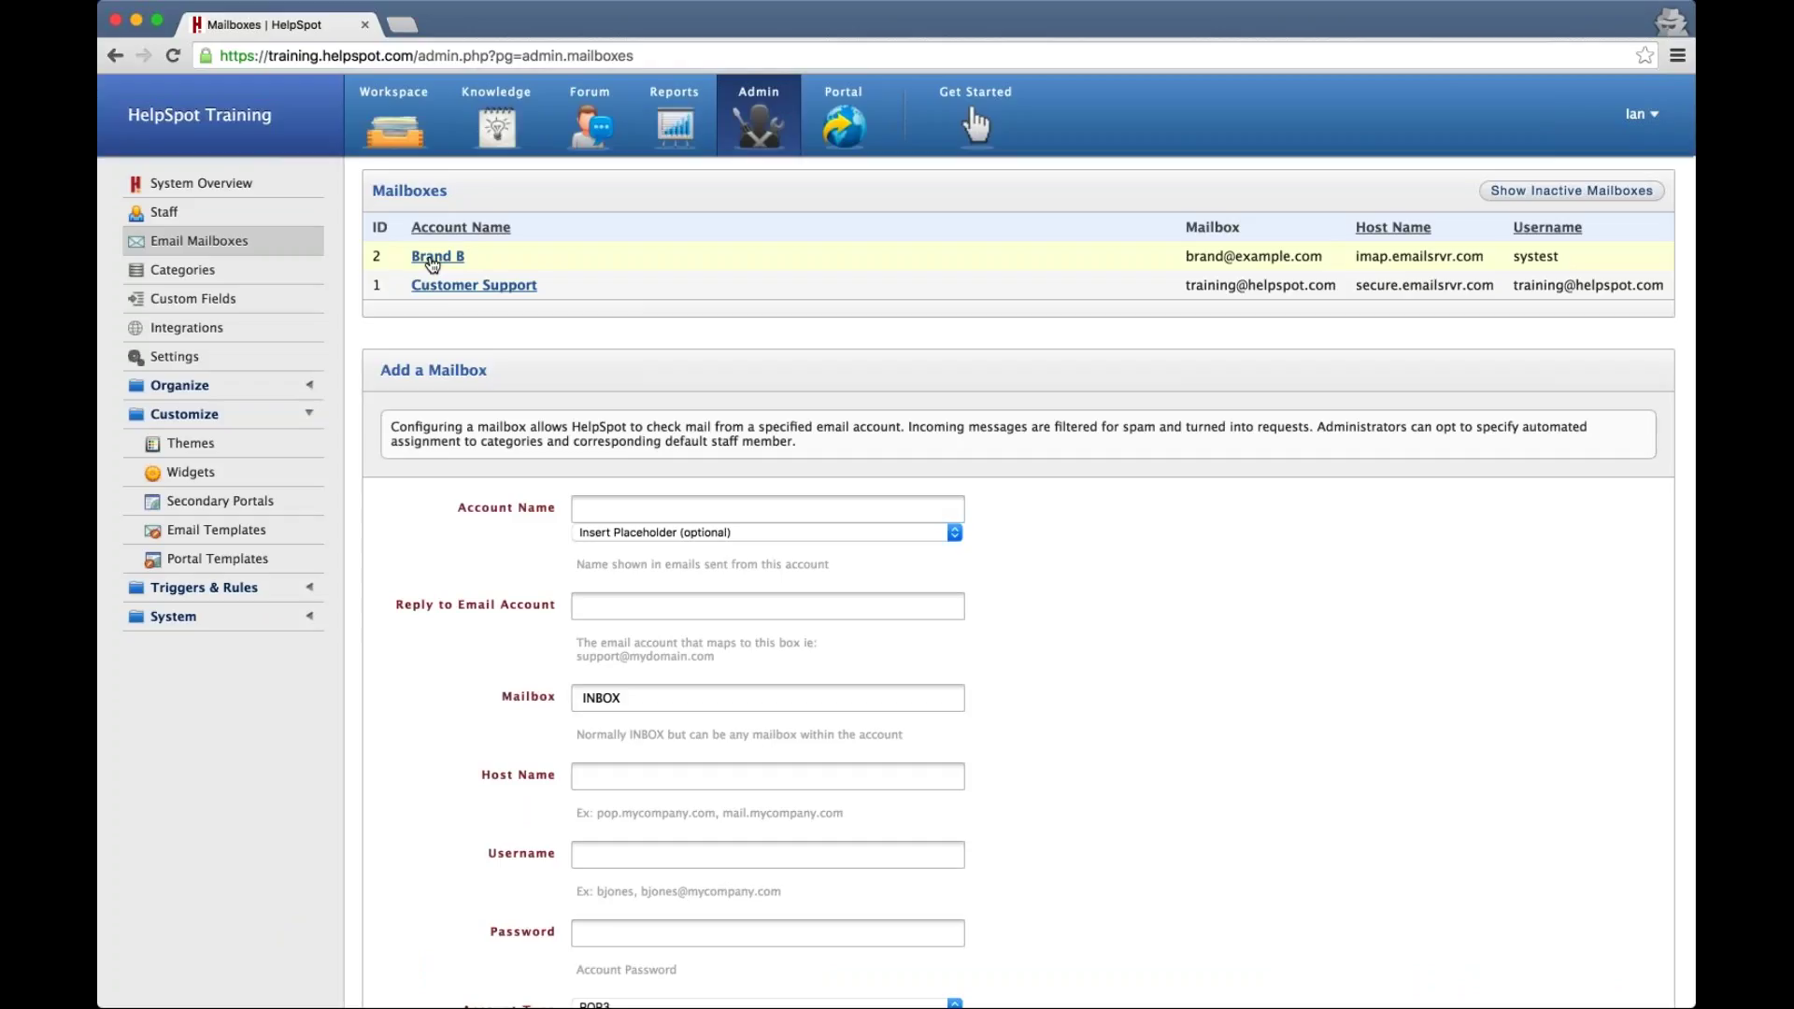
# Reset Brand B's Public Notes to Customers template to default and add a 'Brand B......' line below ##MESSAGE##
pyautogui.click(433, 260)
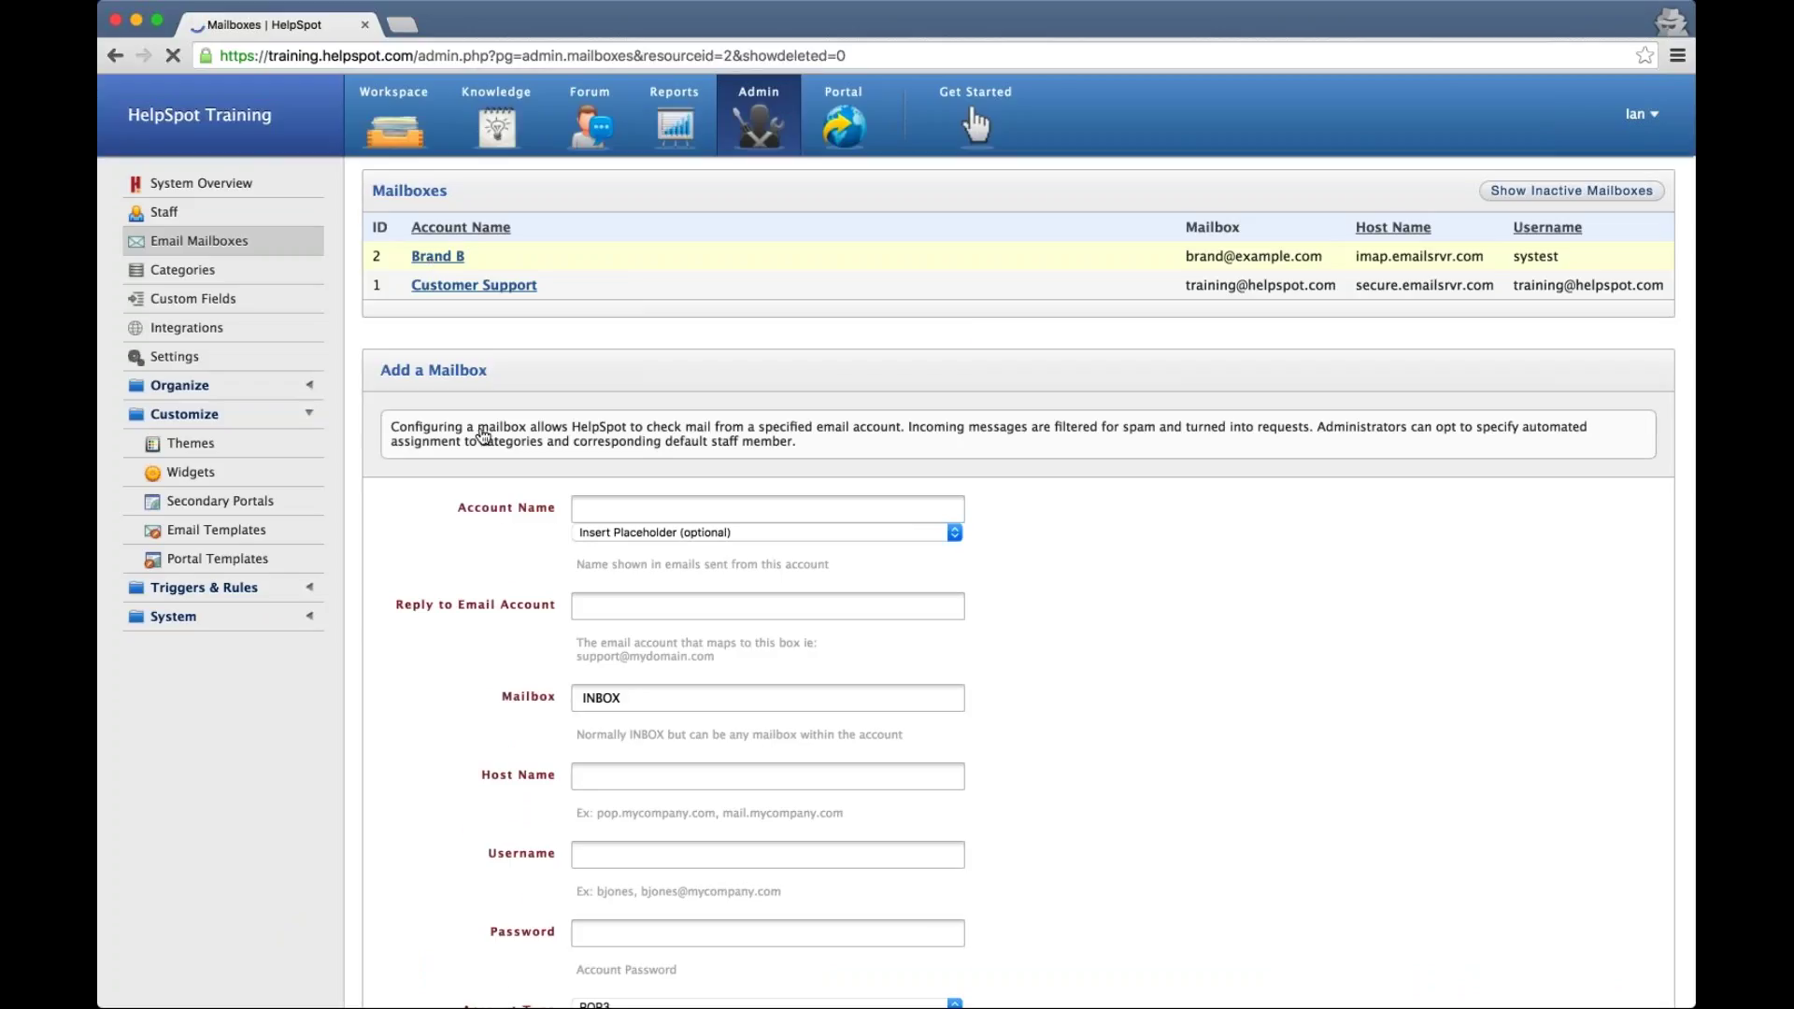
pyautogui.scroll(-15, 468, 626)
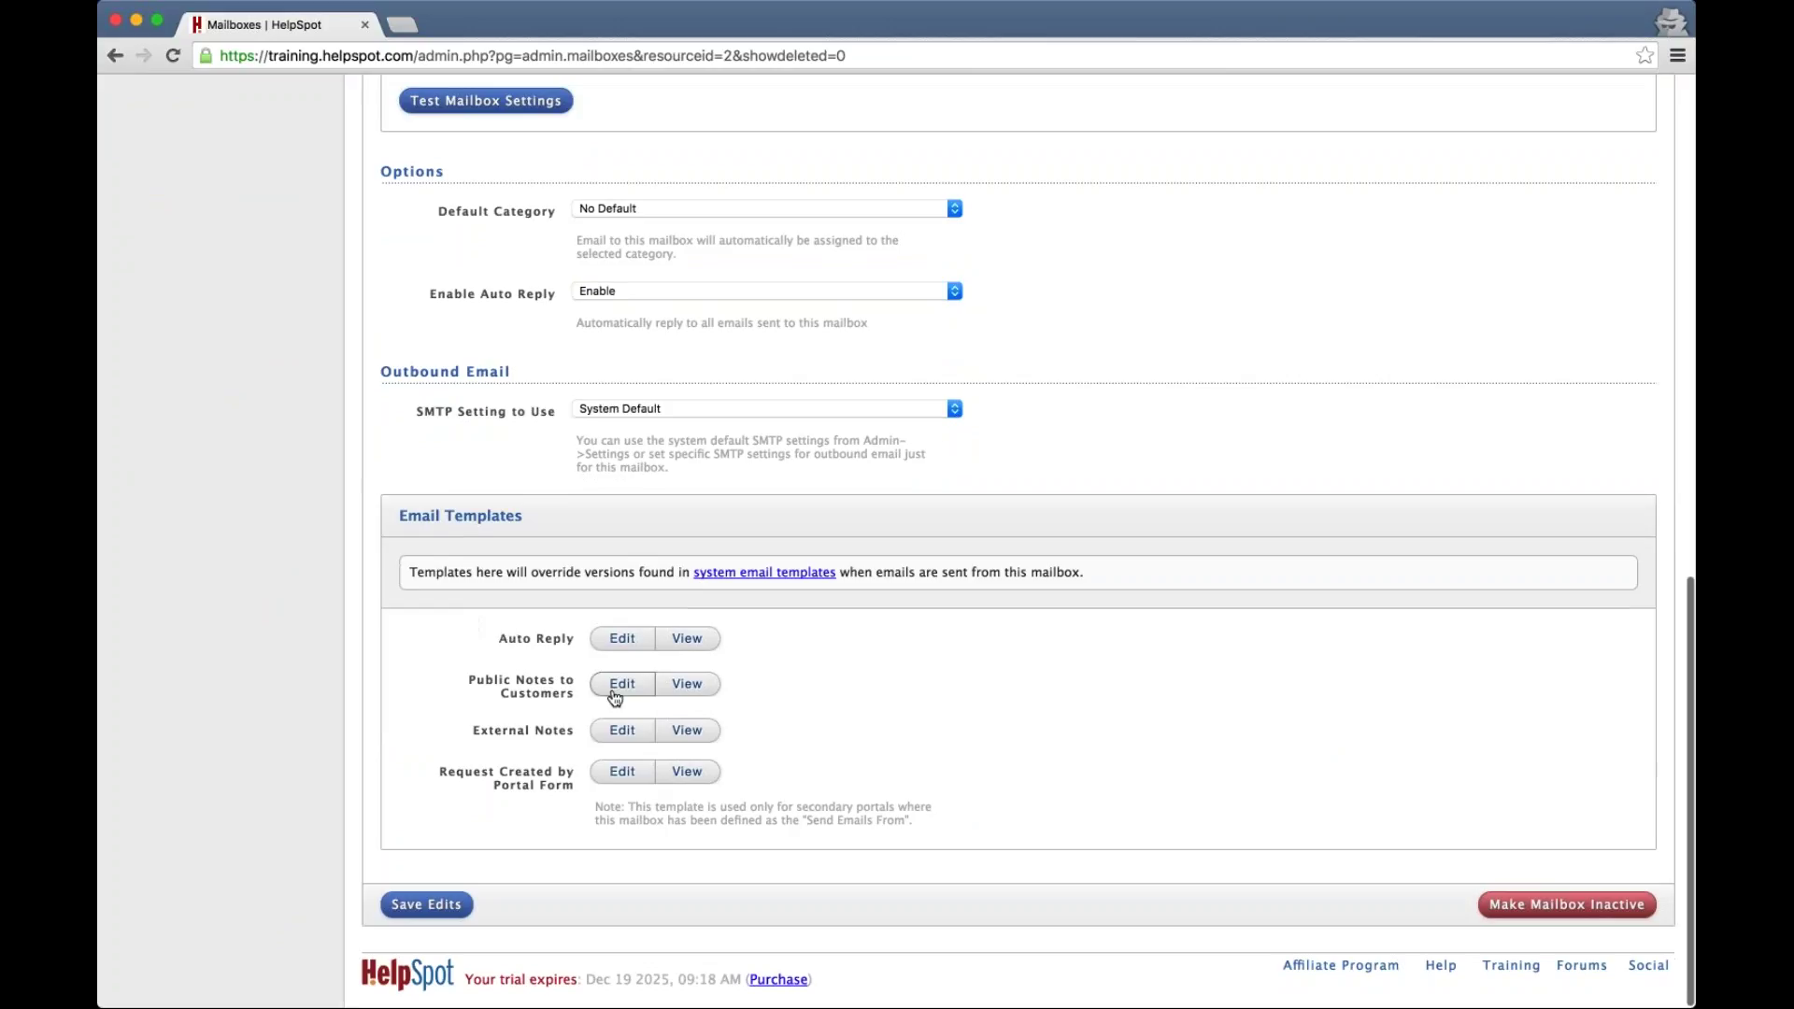
pyautogui.click(623, 685)
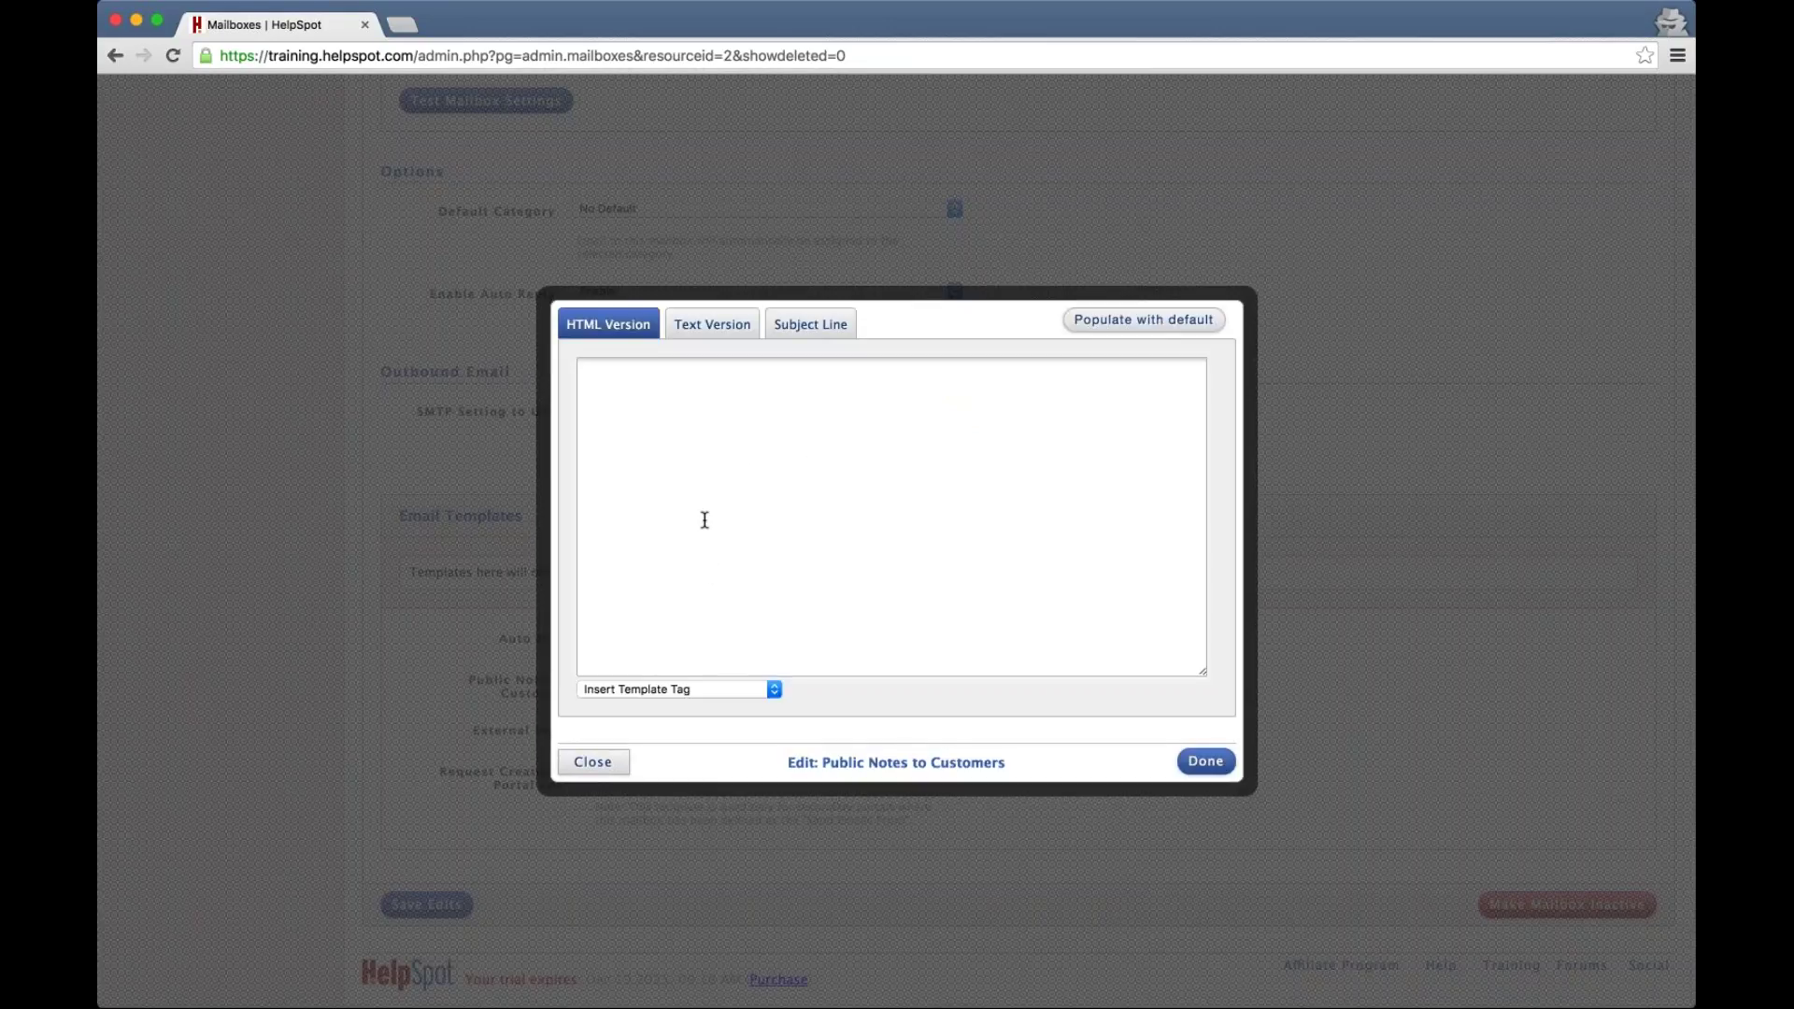
pyautogui.click(1157, 326)
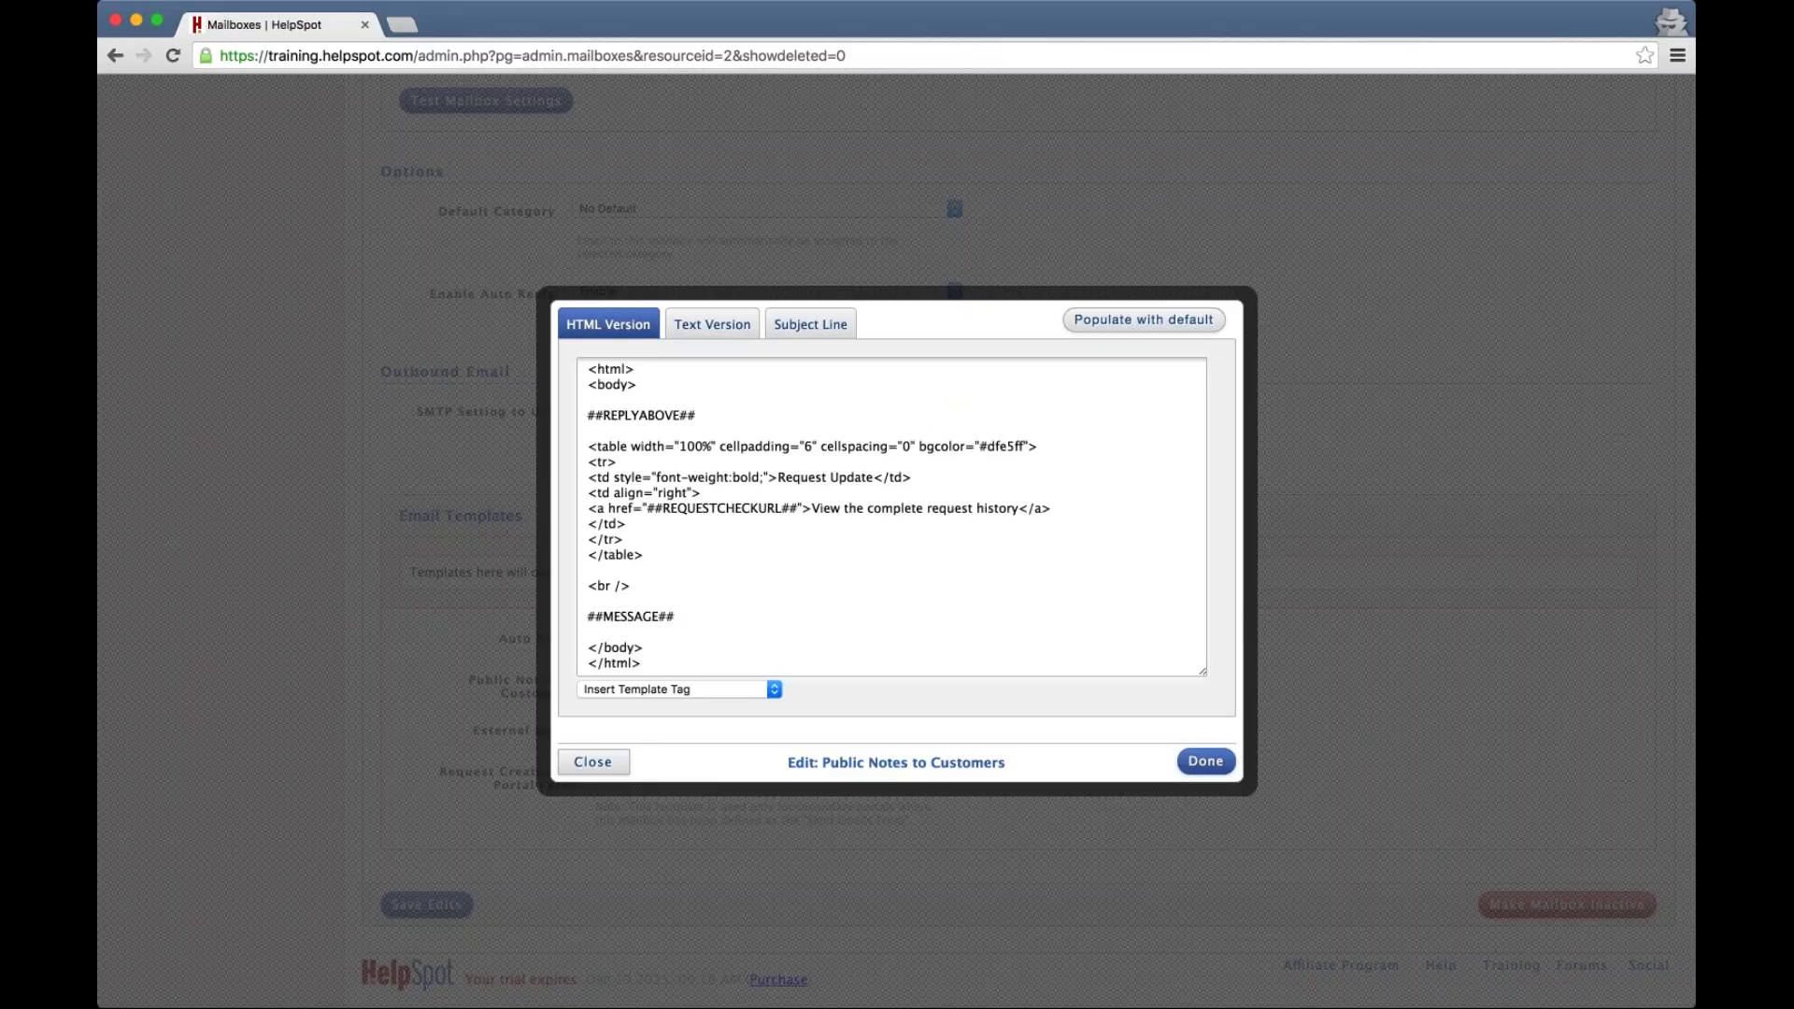
pyautogui.click(695, 613)
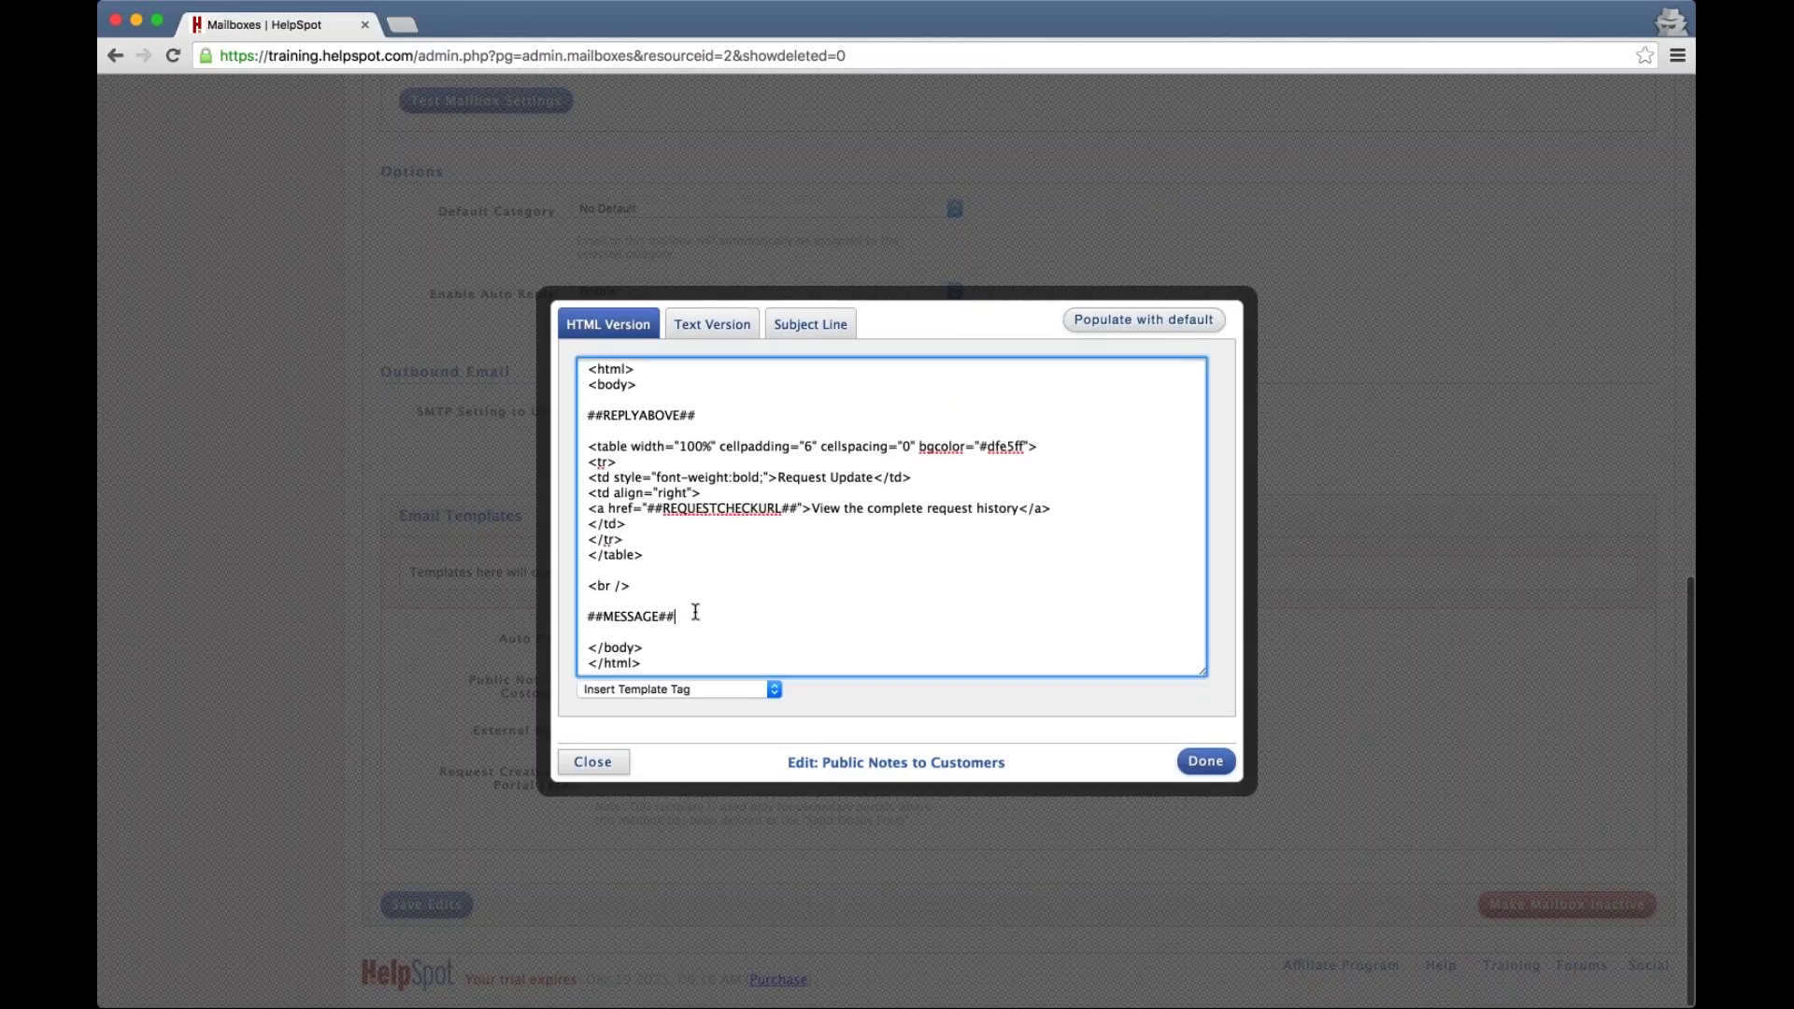
pyautogui.press('Return')
pyautogui.press('Return')
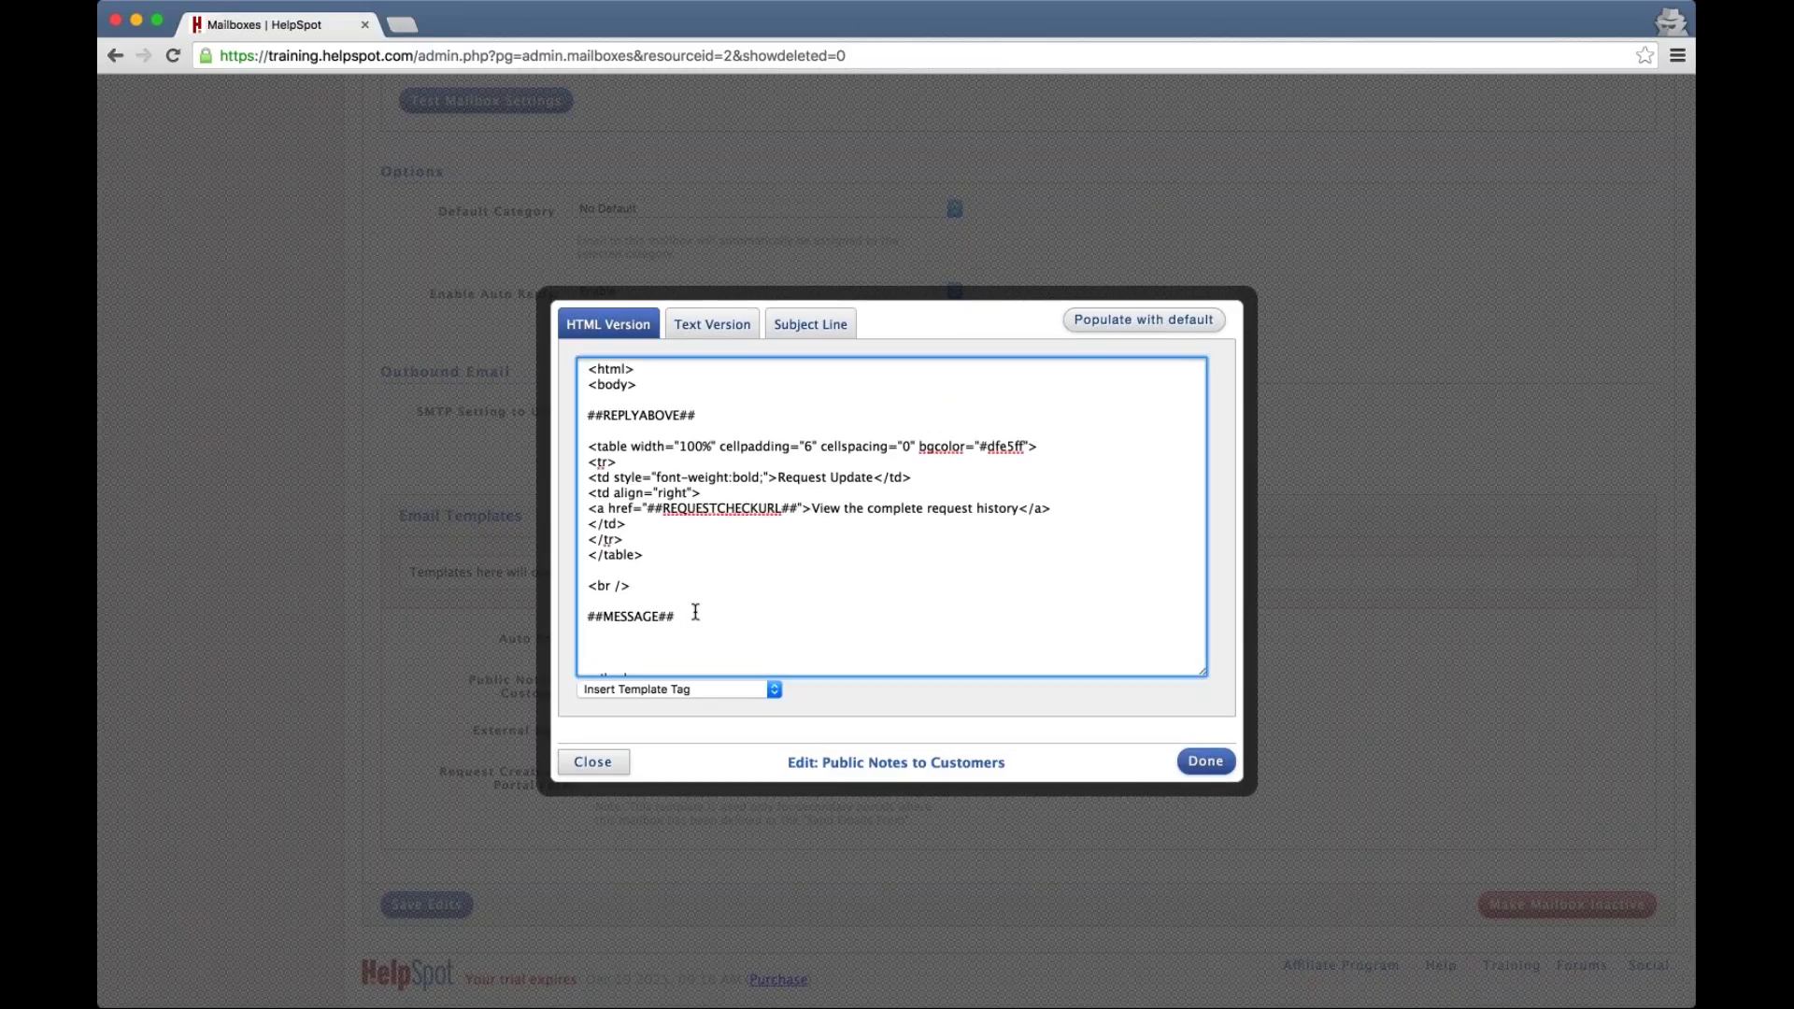
pyautogui.write('Brand B......')
pyautogui.click(368, 461)
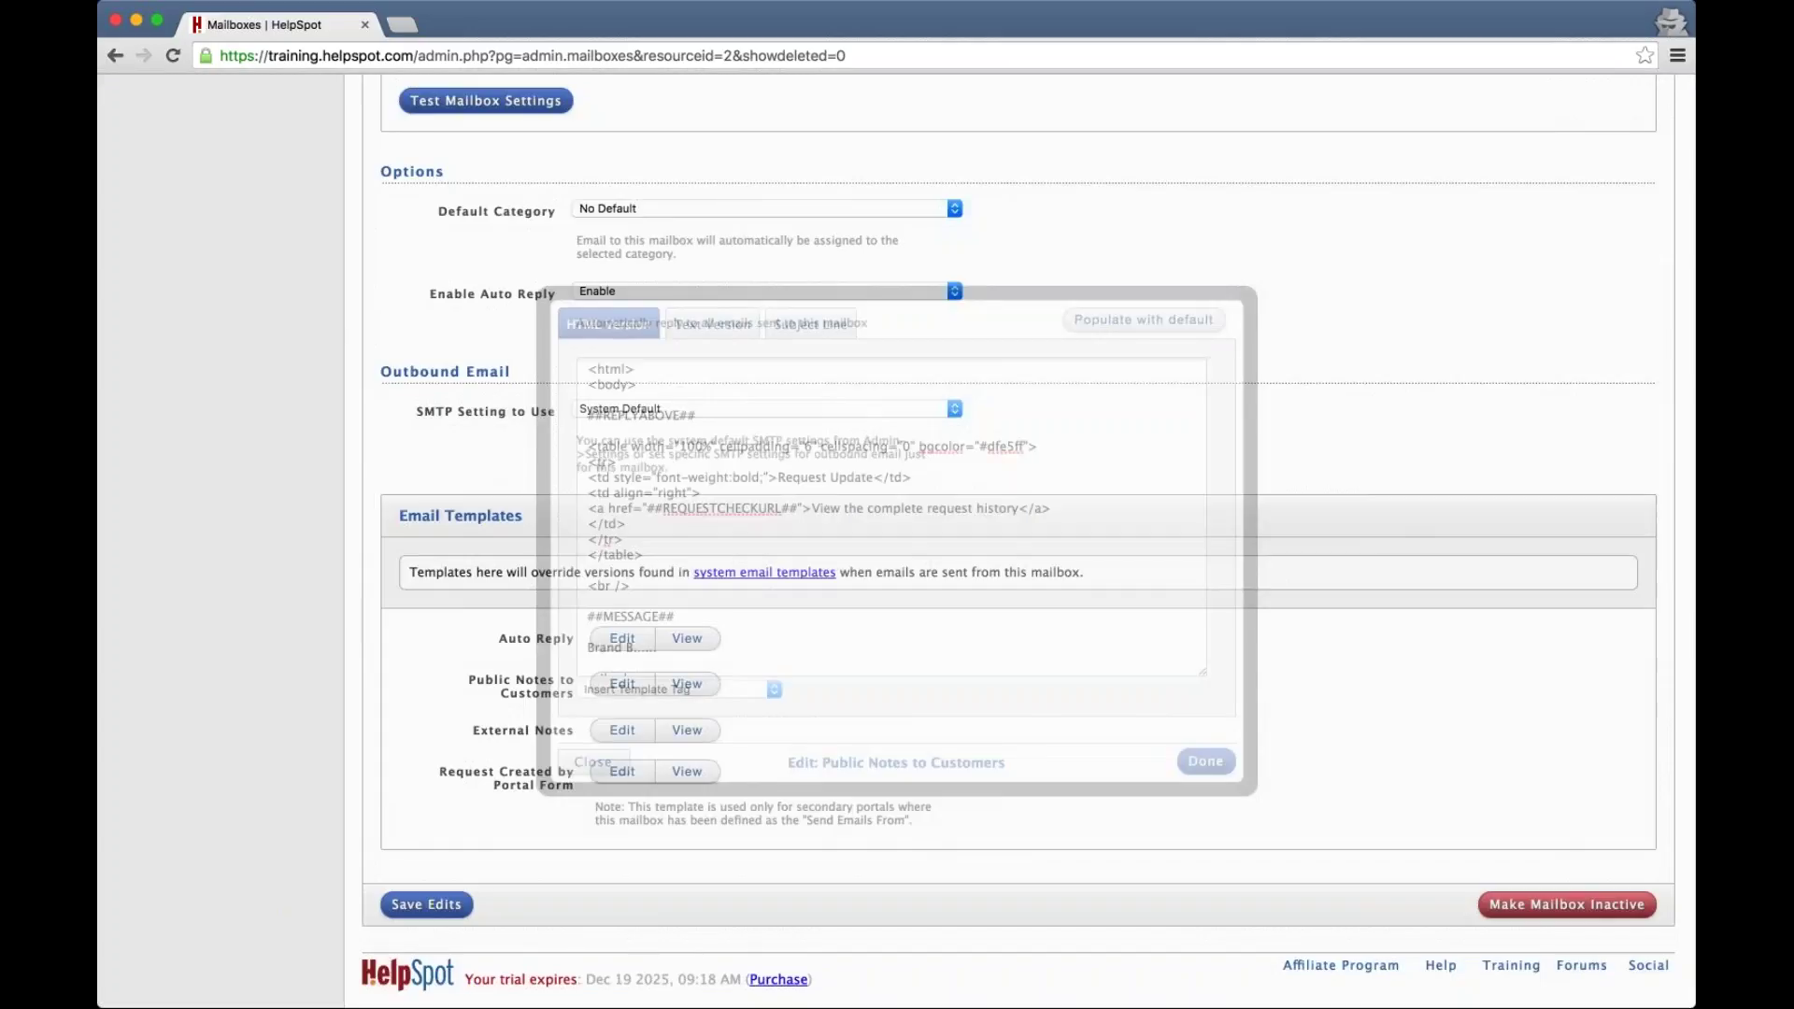
# Collapse Customize and expand Triggers & Rules in the Admin sidebar
pyautogui.scroll(3, 368, 462)
pyautogui.scroll(10, 976, 122)
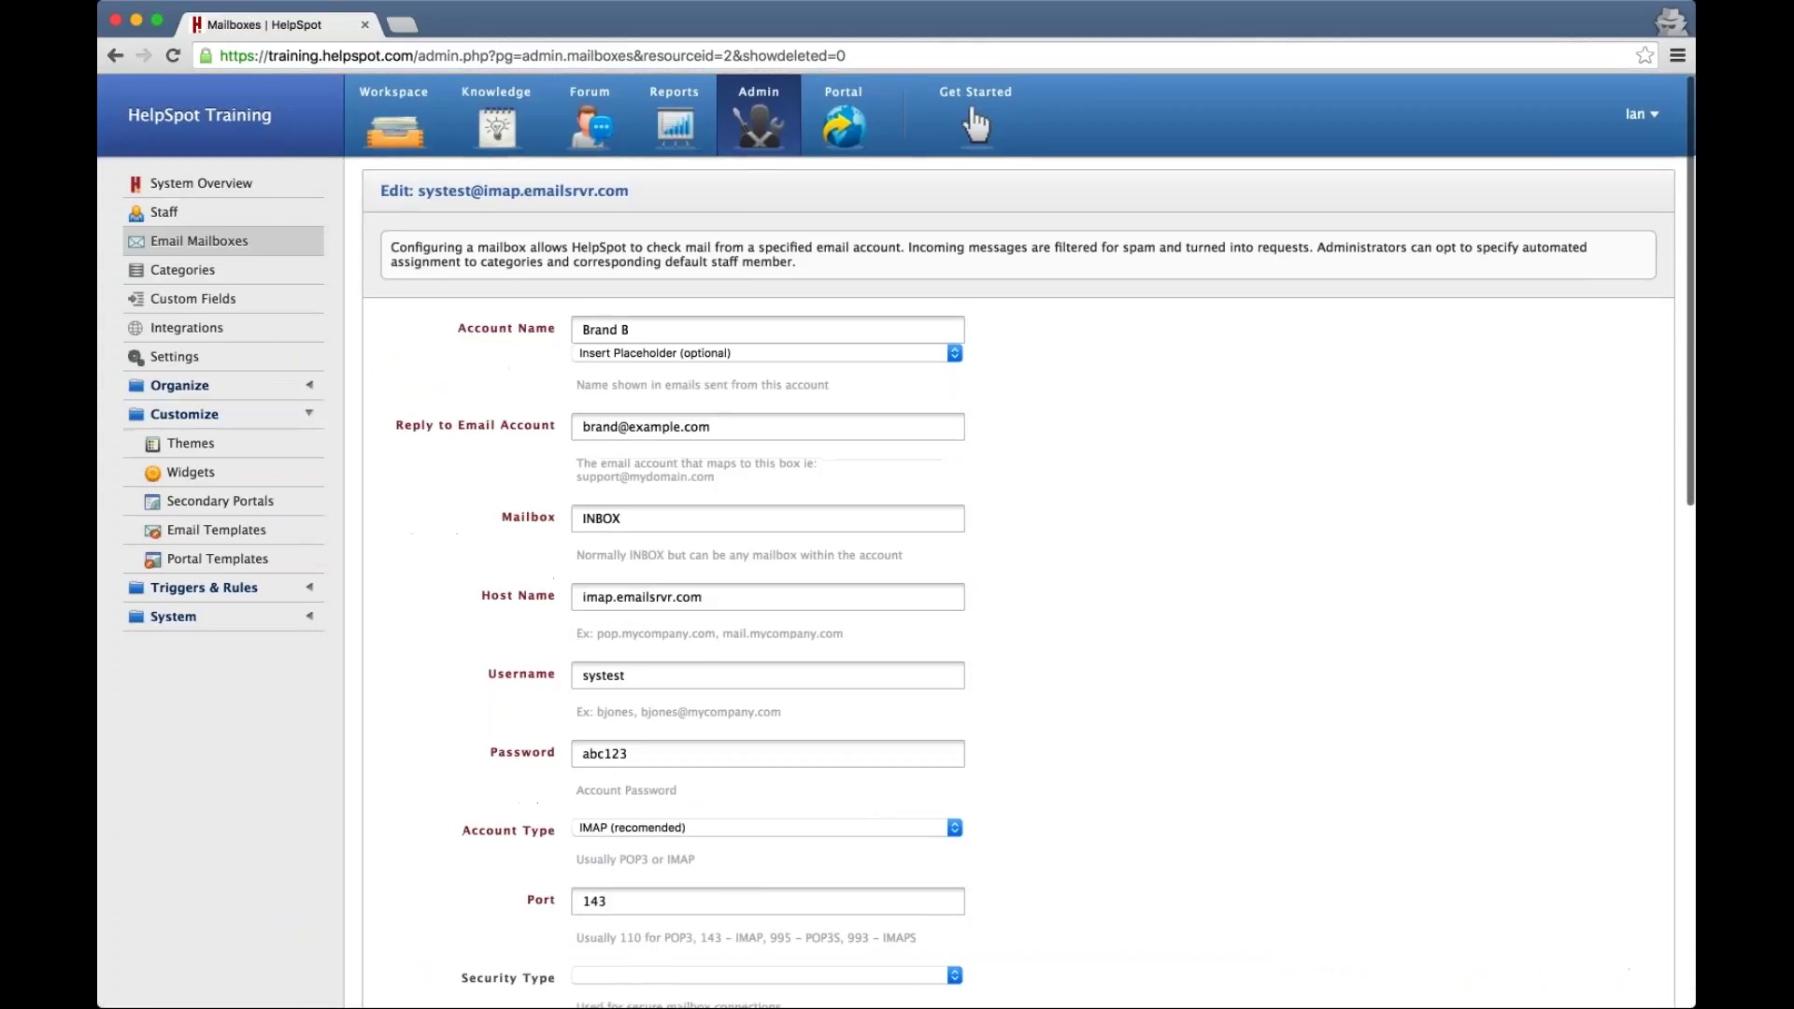
pyautogui.click(187, 419)
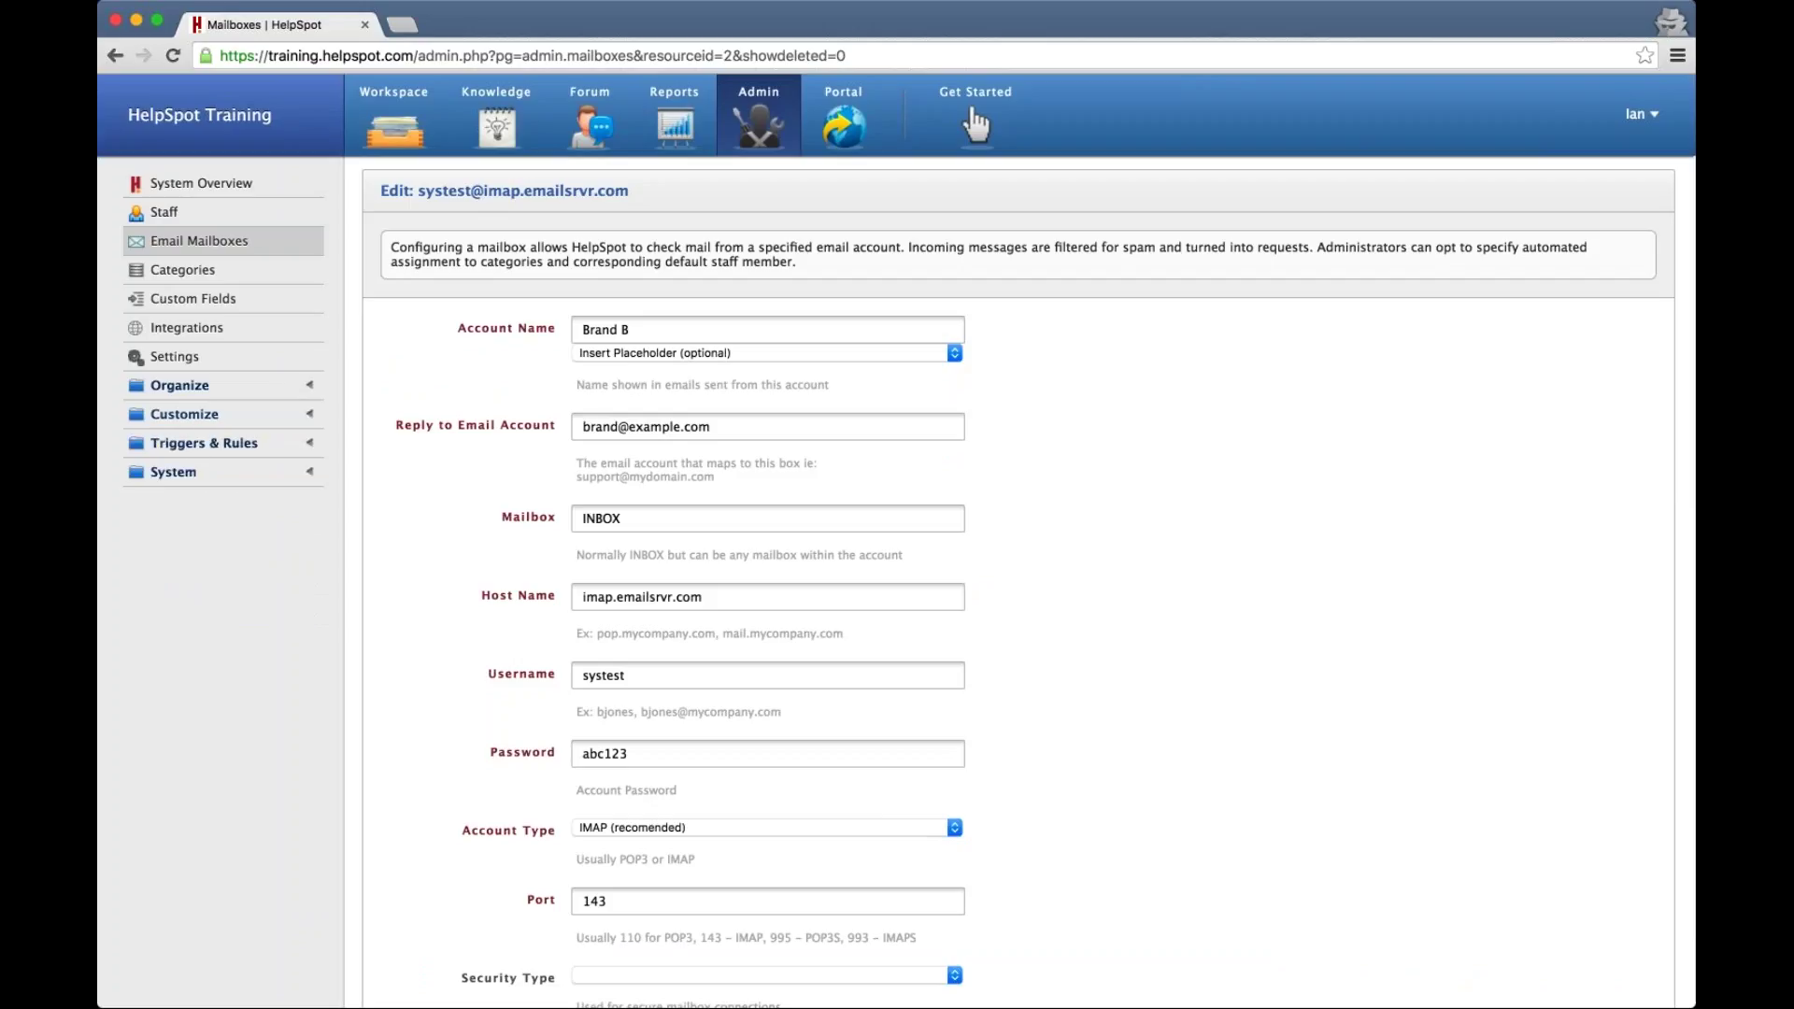
pyautogui.click(191, 445)
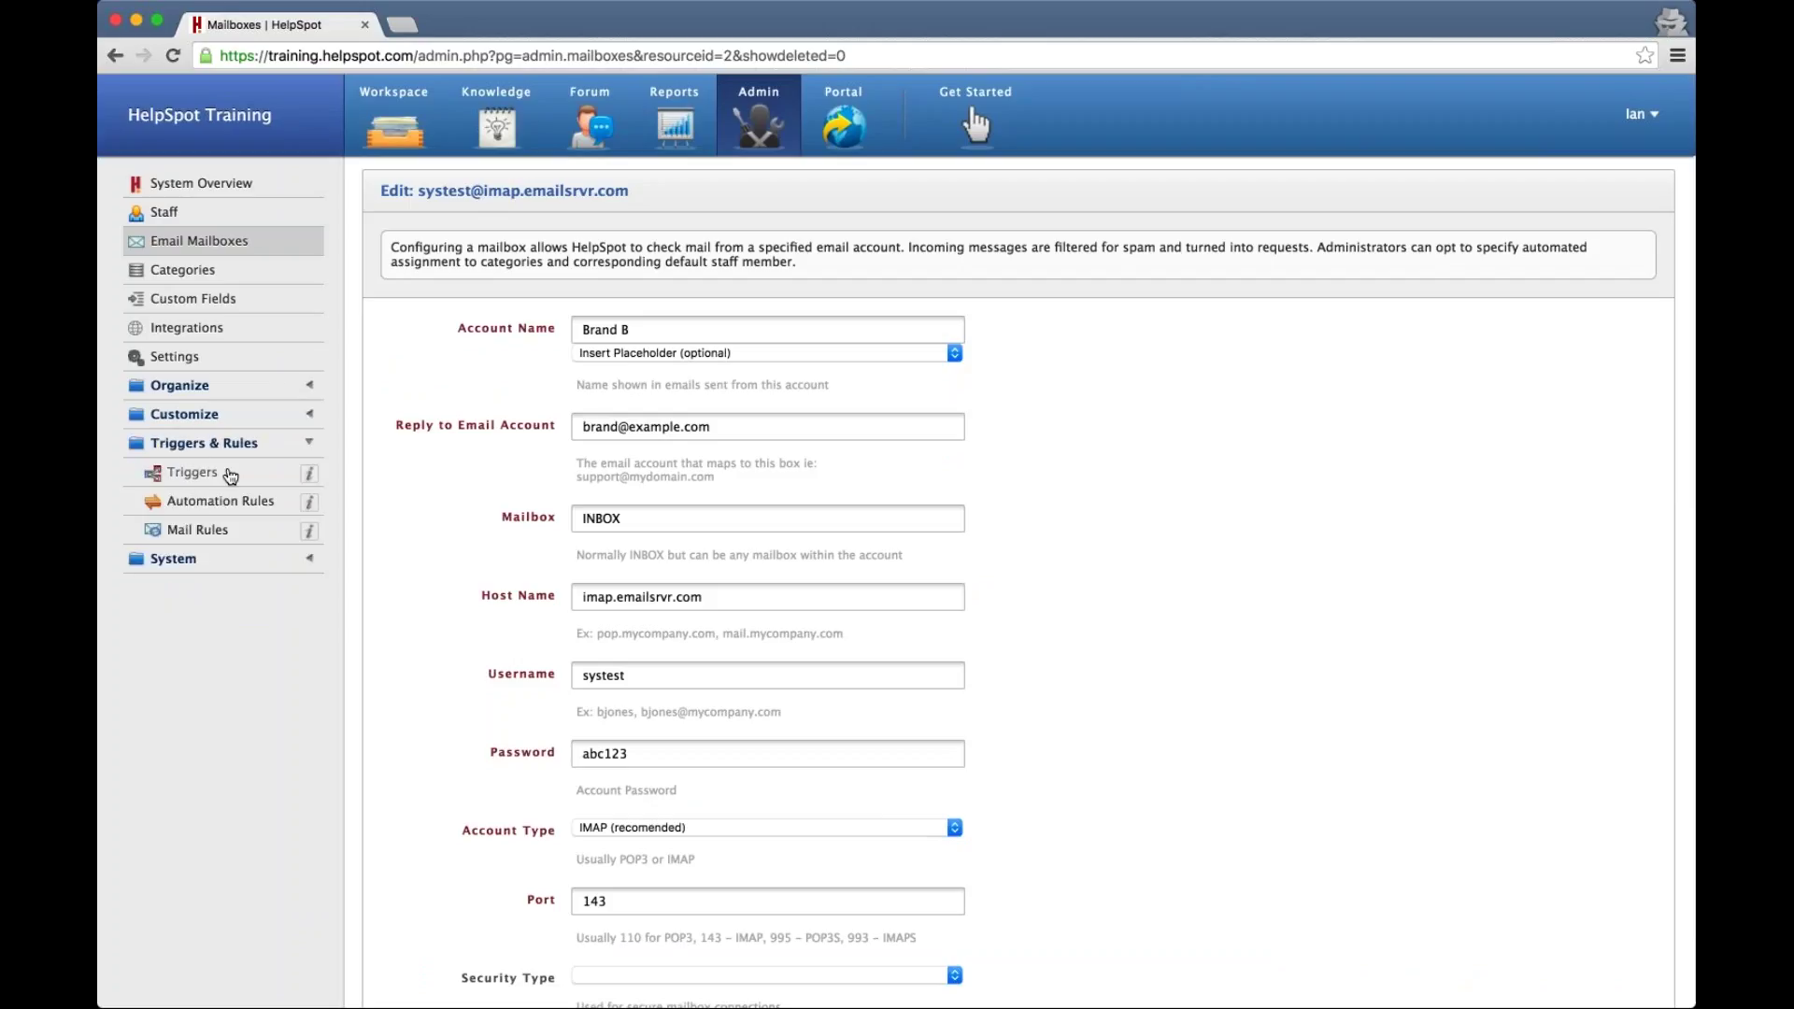
# Start a new trigger firing on Created requests and add a second condition on Note Body
pyautogui.click(206, 476)
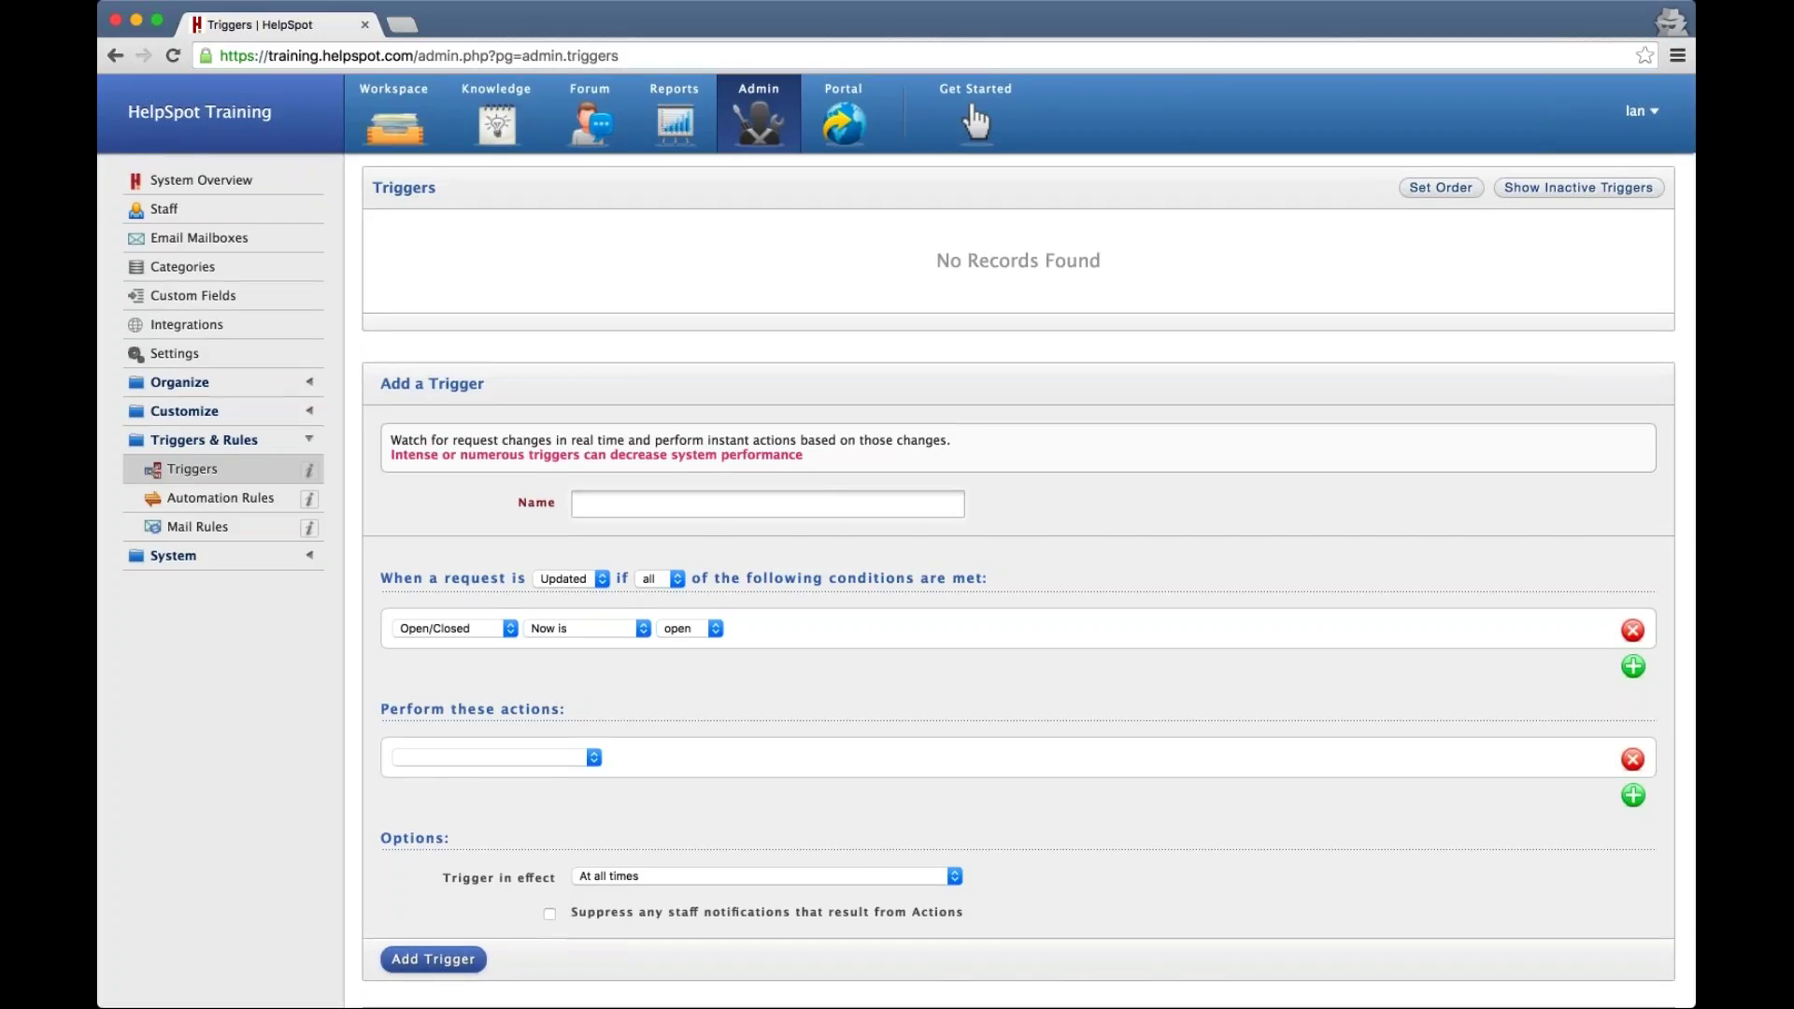
pyautogui.scroll(-2, 436, 563)
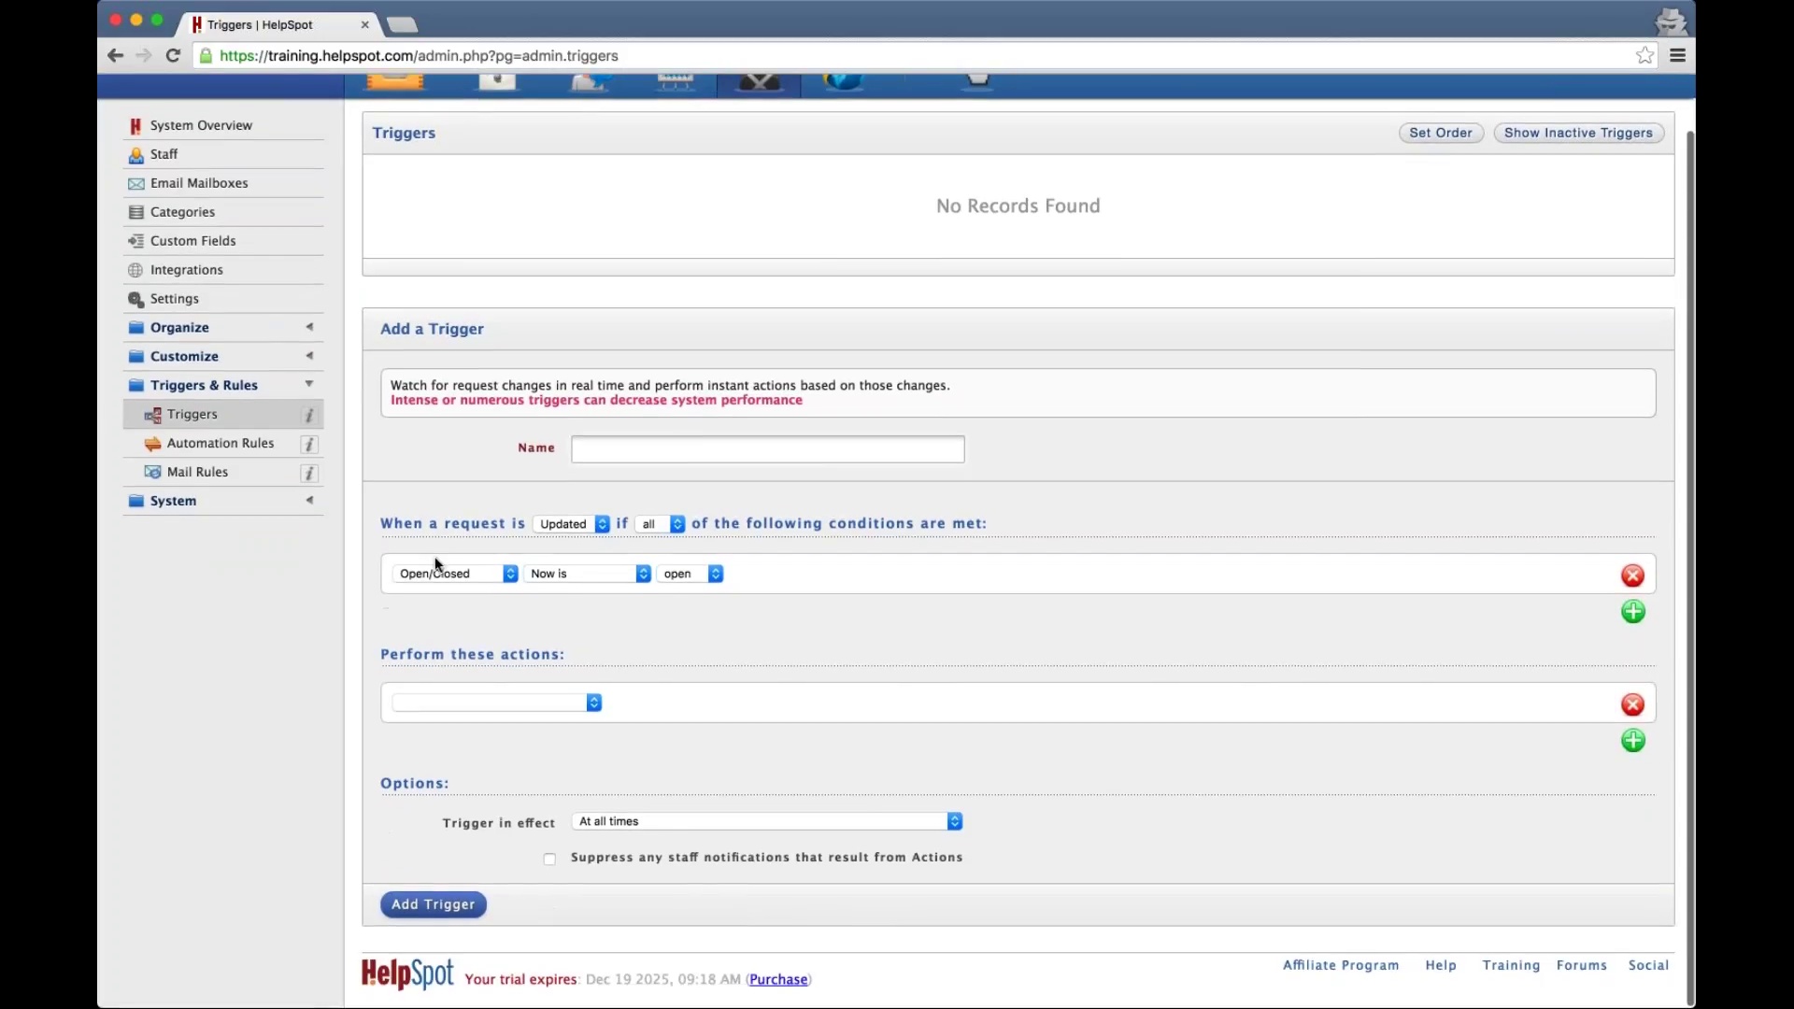
pyautogui.click(586, 528)
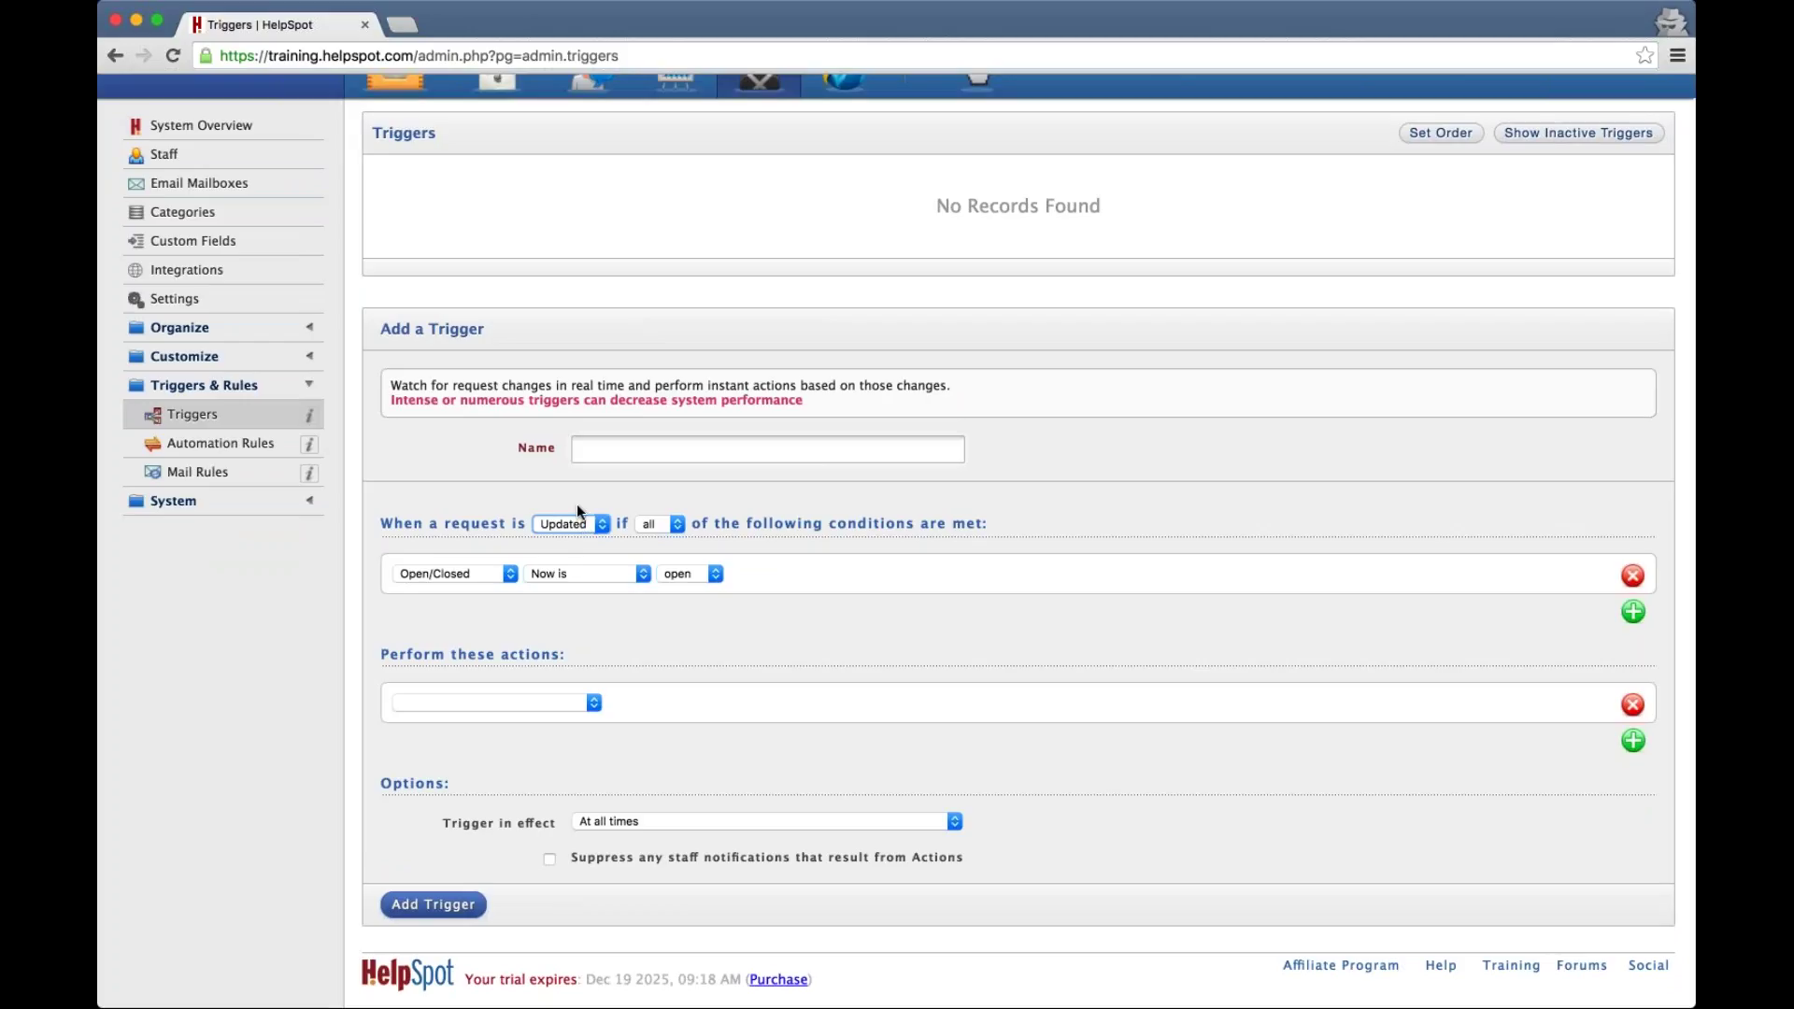
pyautogui.click(576, 503)
pyautogui.click(1633, 612)
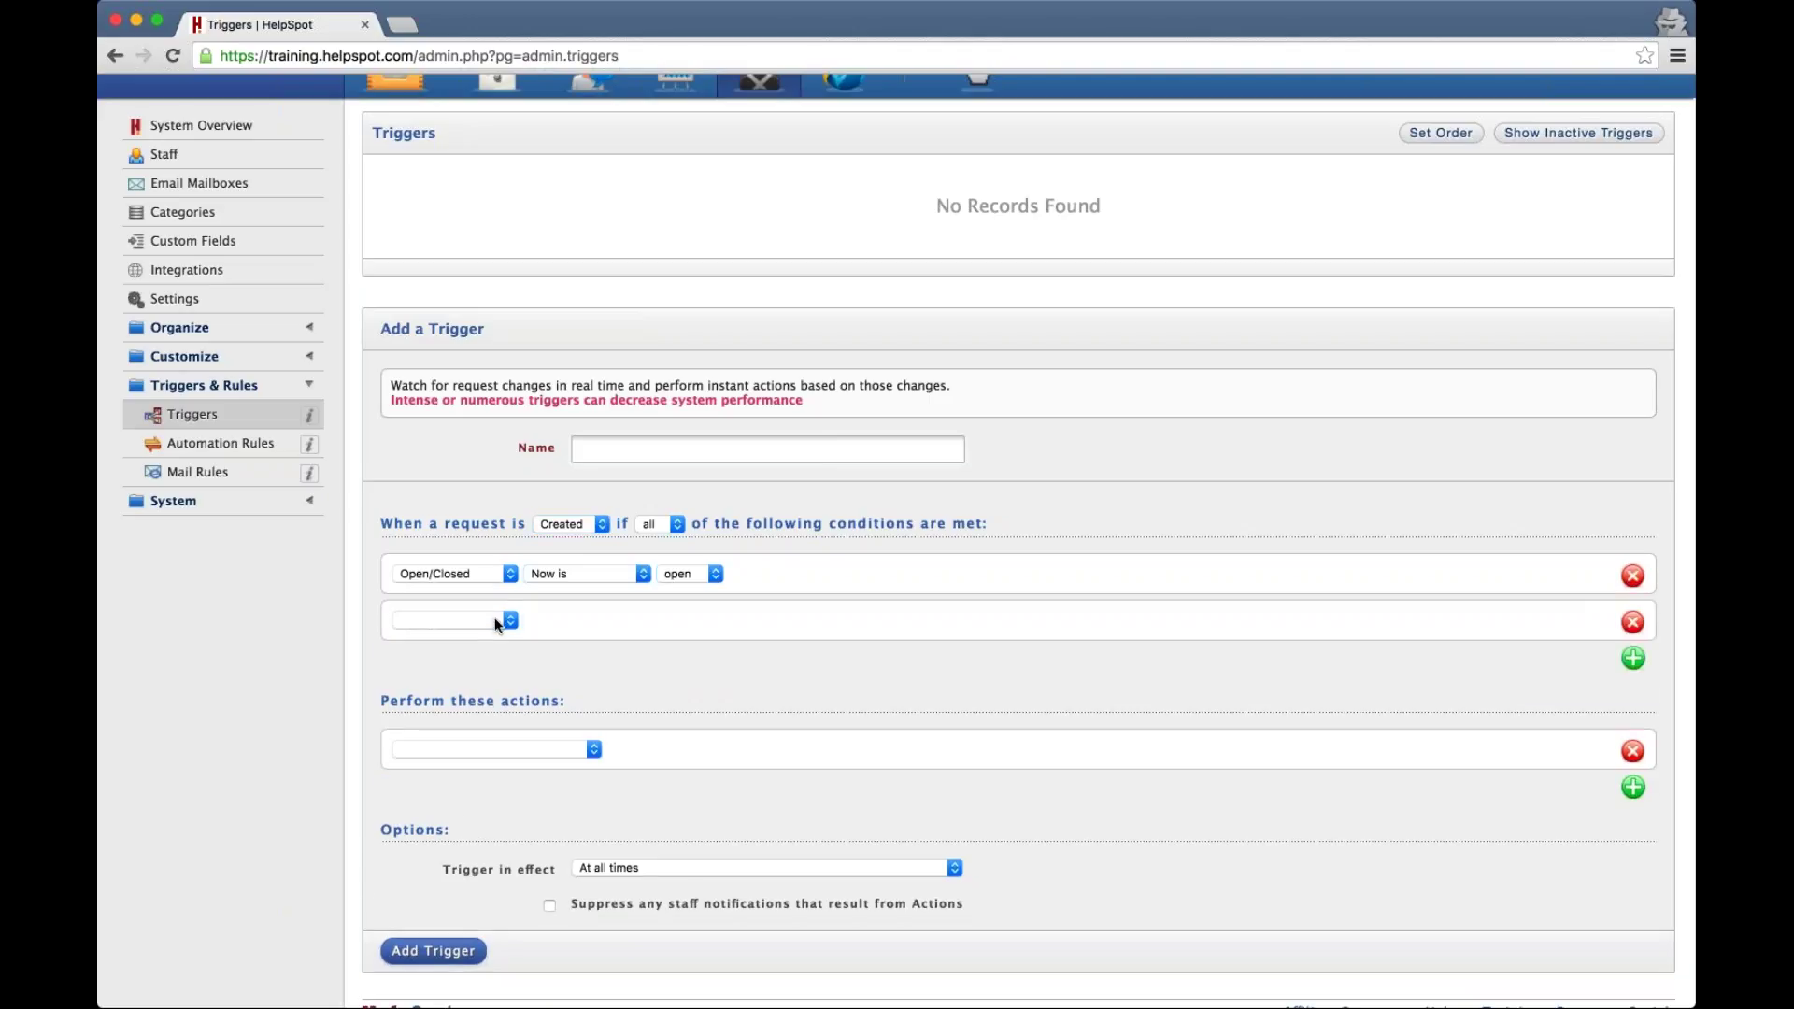
pyautogui.click(496, 623)
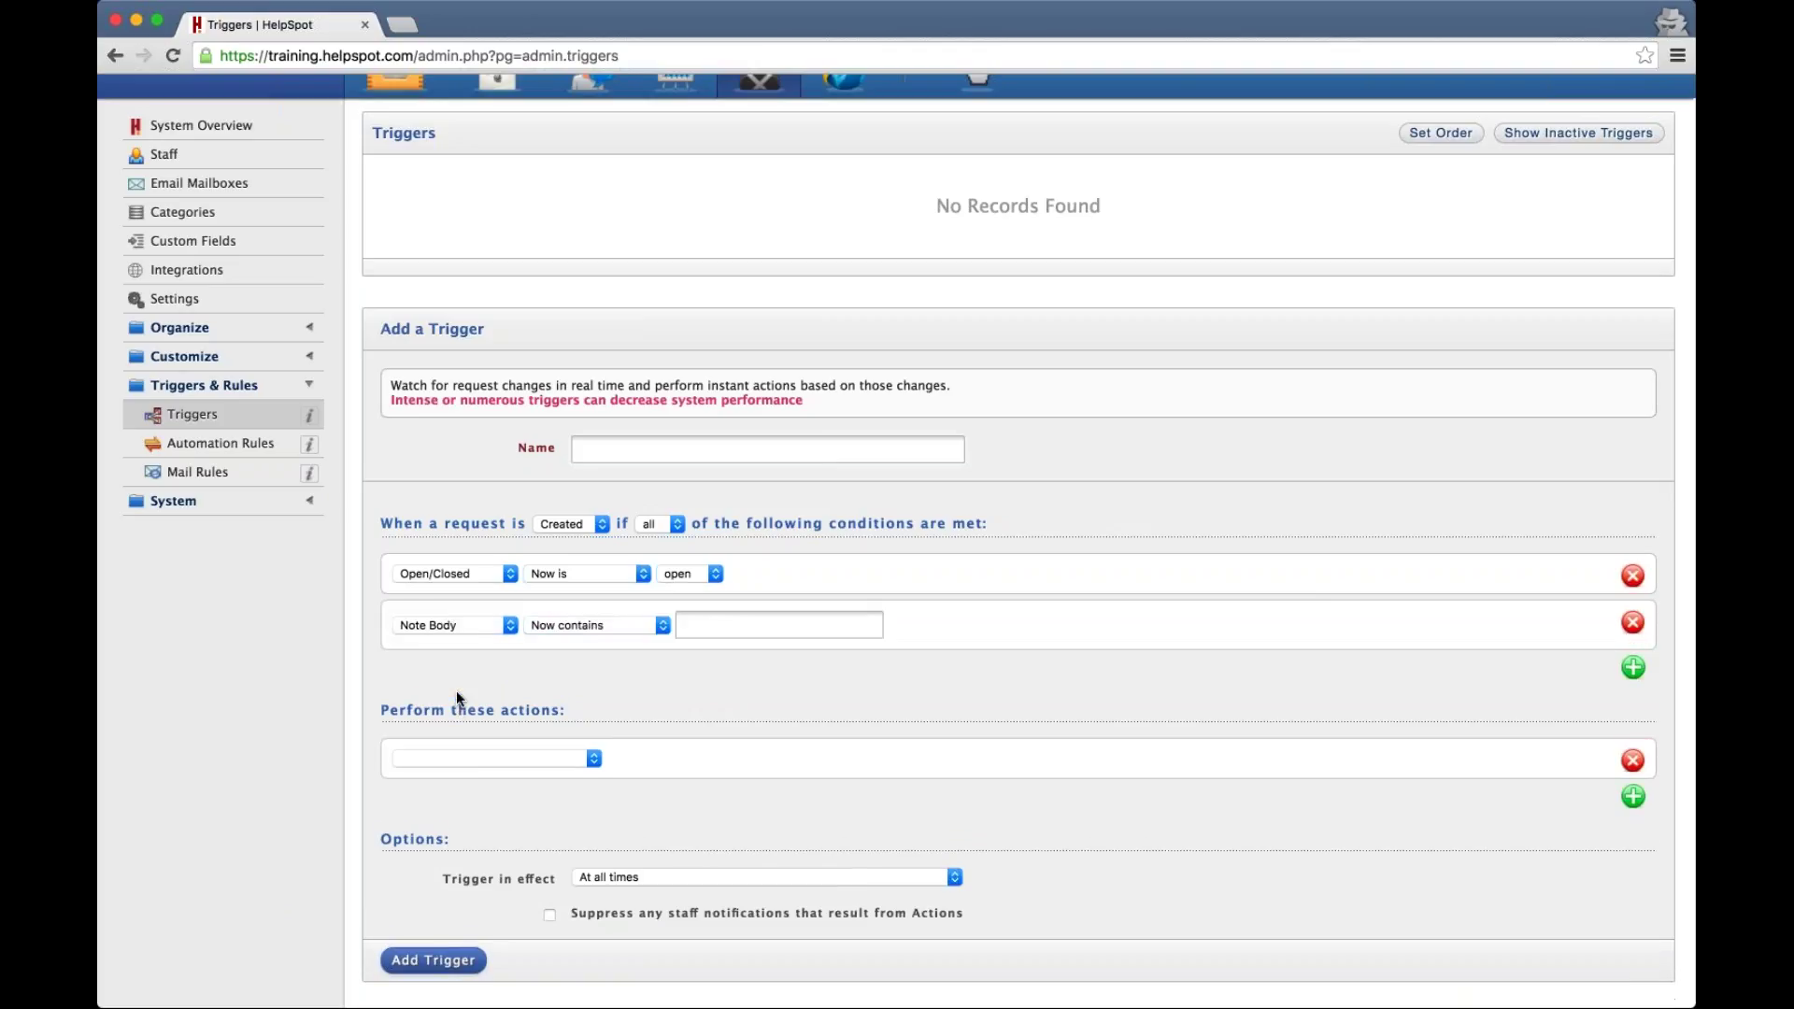
# Make the condition Note Body contains [error] and the action 'POST a webhook to this URL:'
pyautogui.press('Tab')
pyautogui.press('Tab')
pyautogui.write('[error')
pyautogui.click(1202, 664)
pyautogui.click(532, 759)
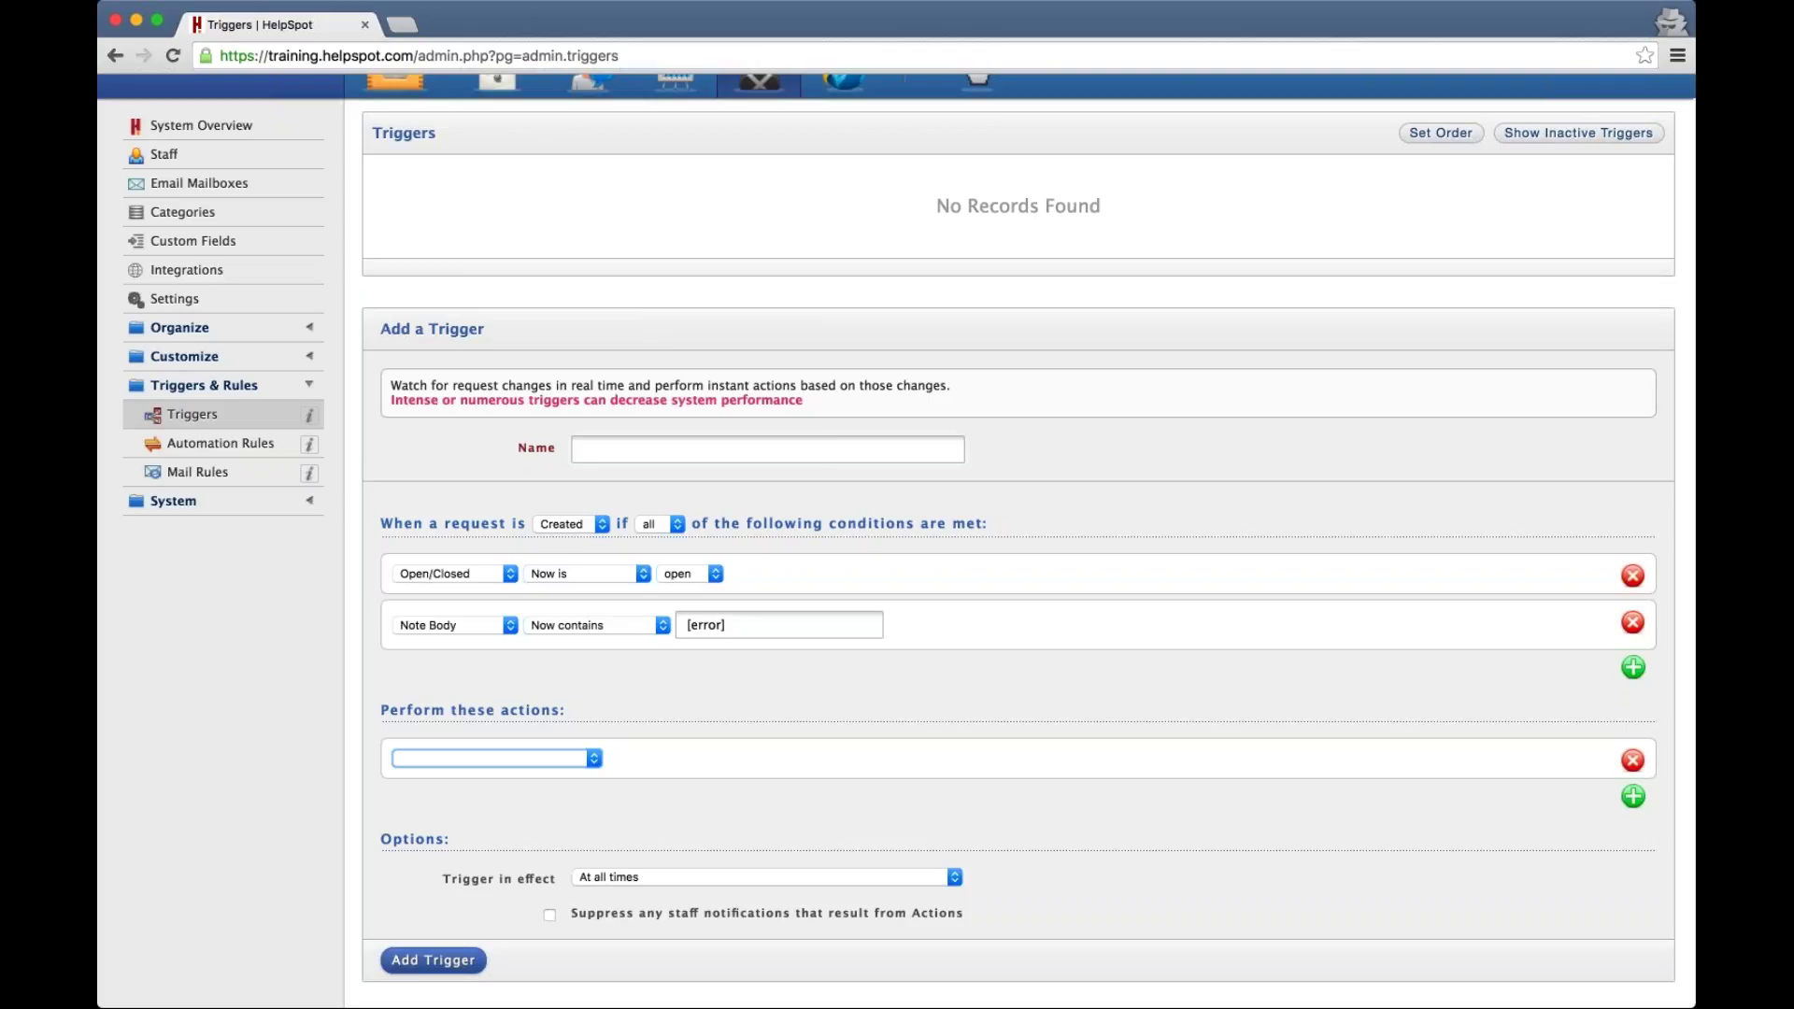
pyautogui.click(642, 736)
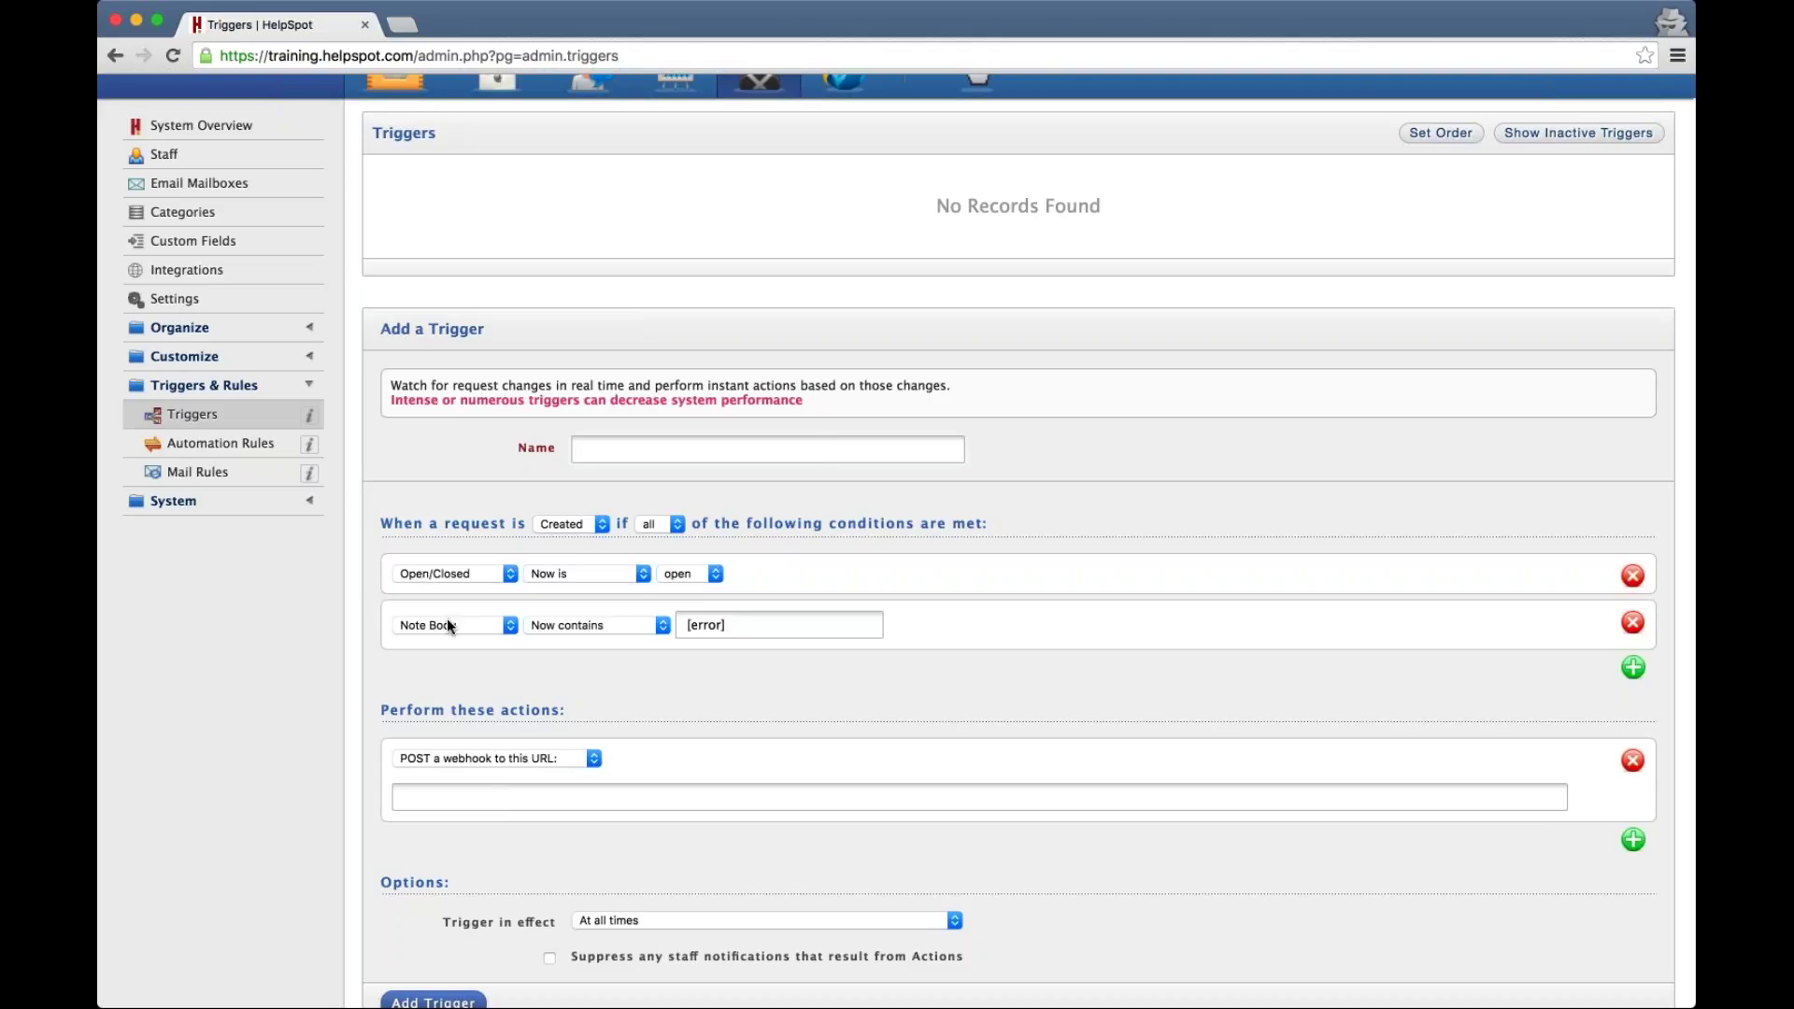
pyautogui.click(458, 797)
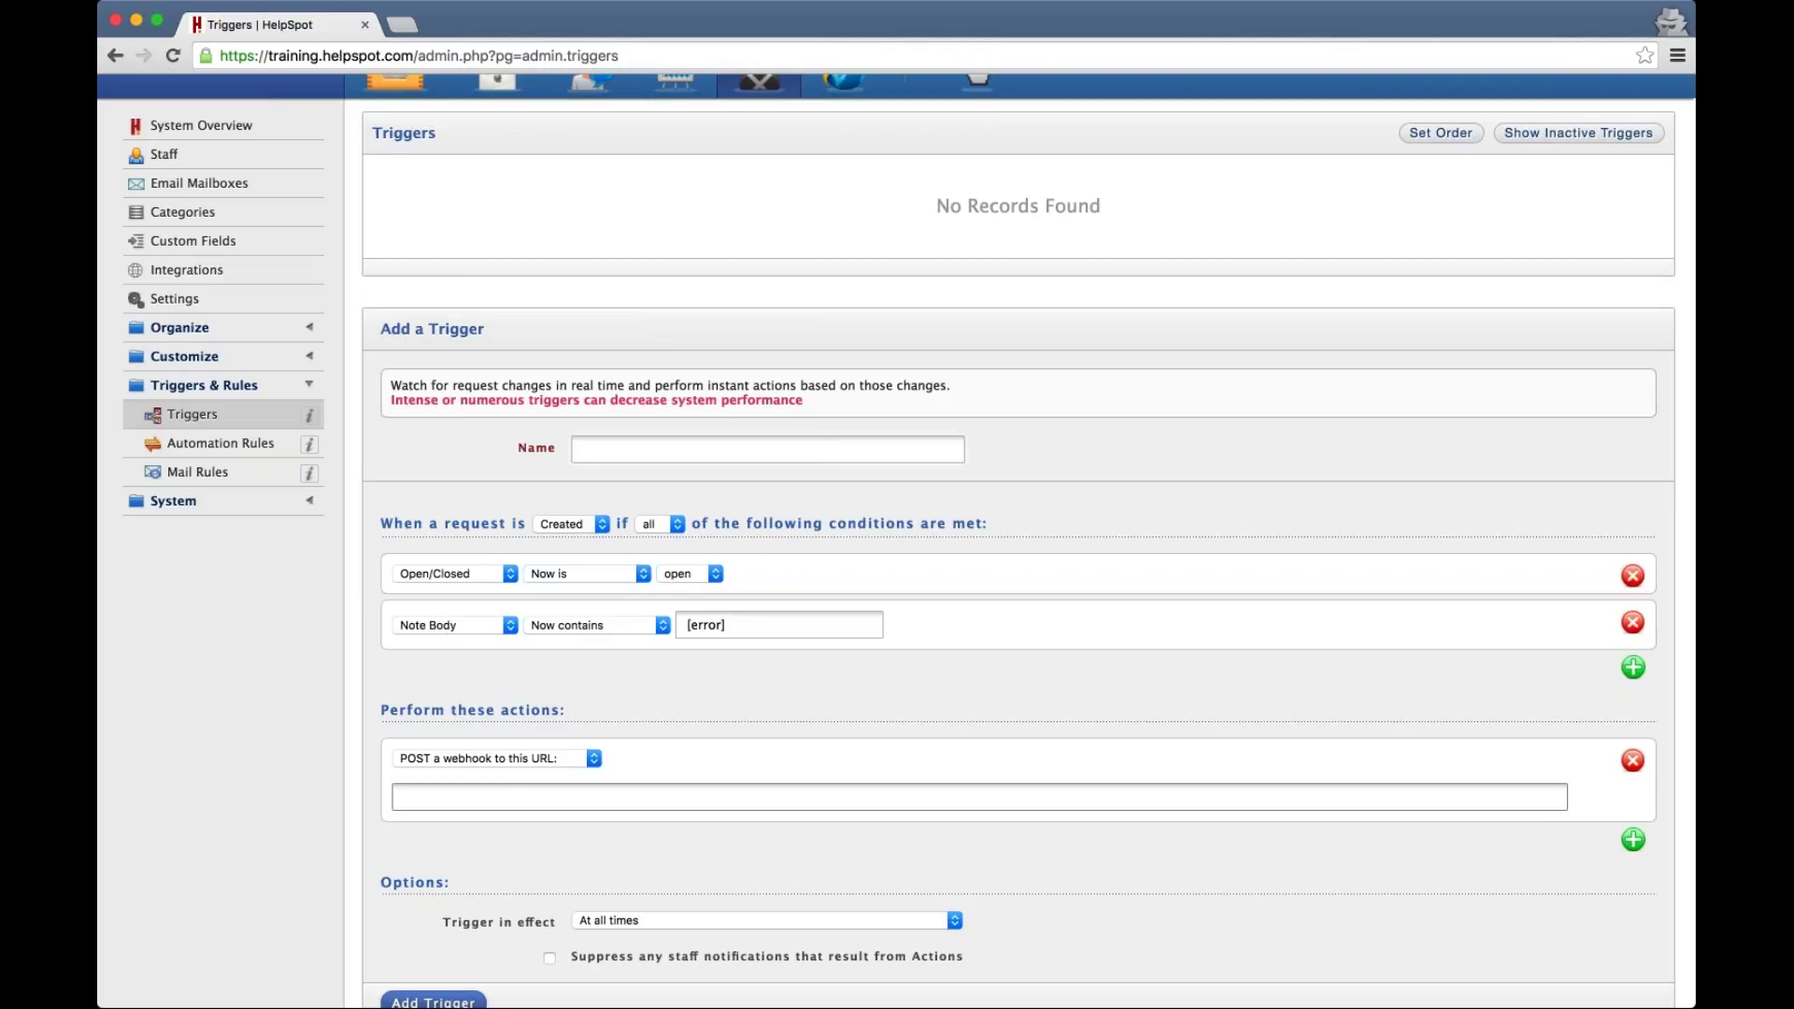
pyautogui.write('https://company.com/log-errors')
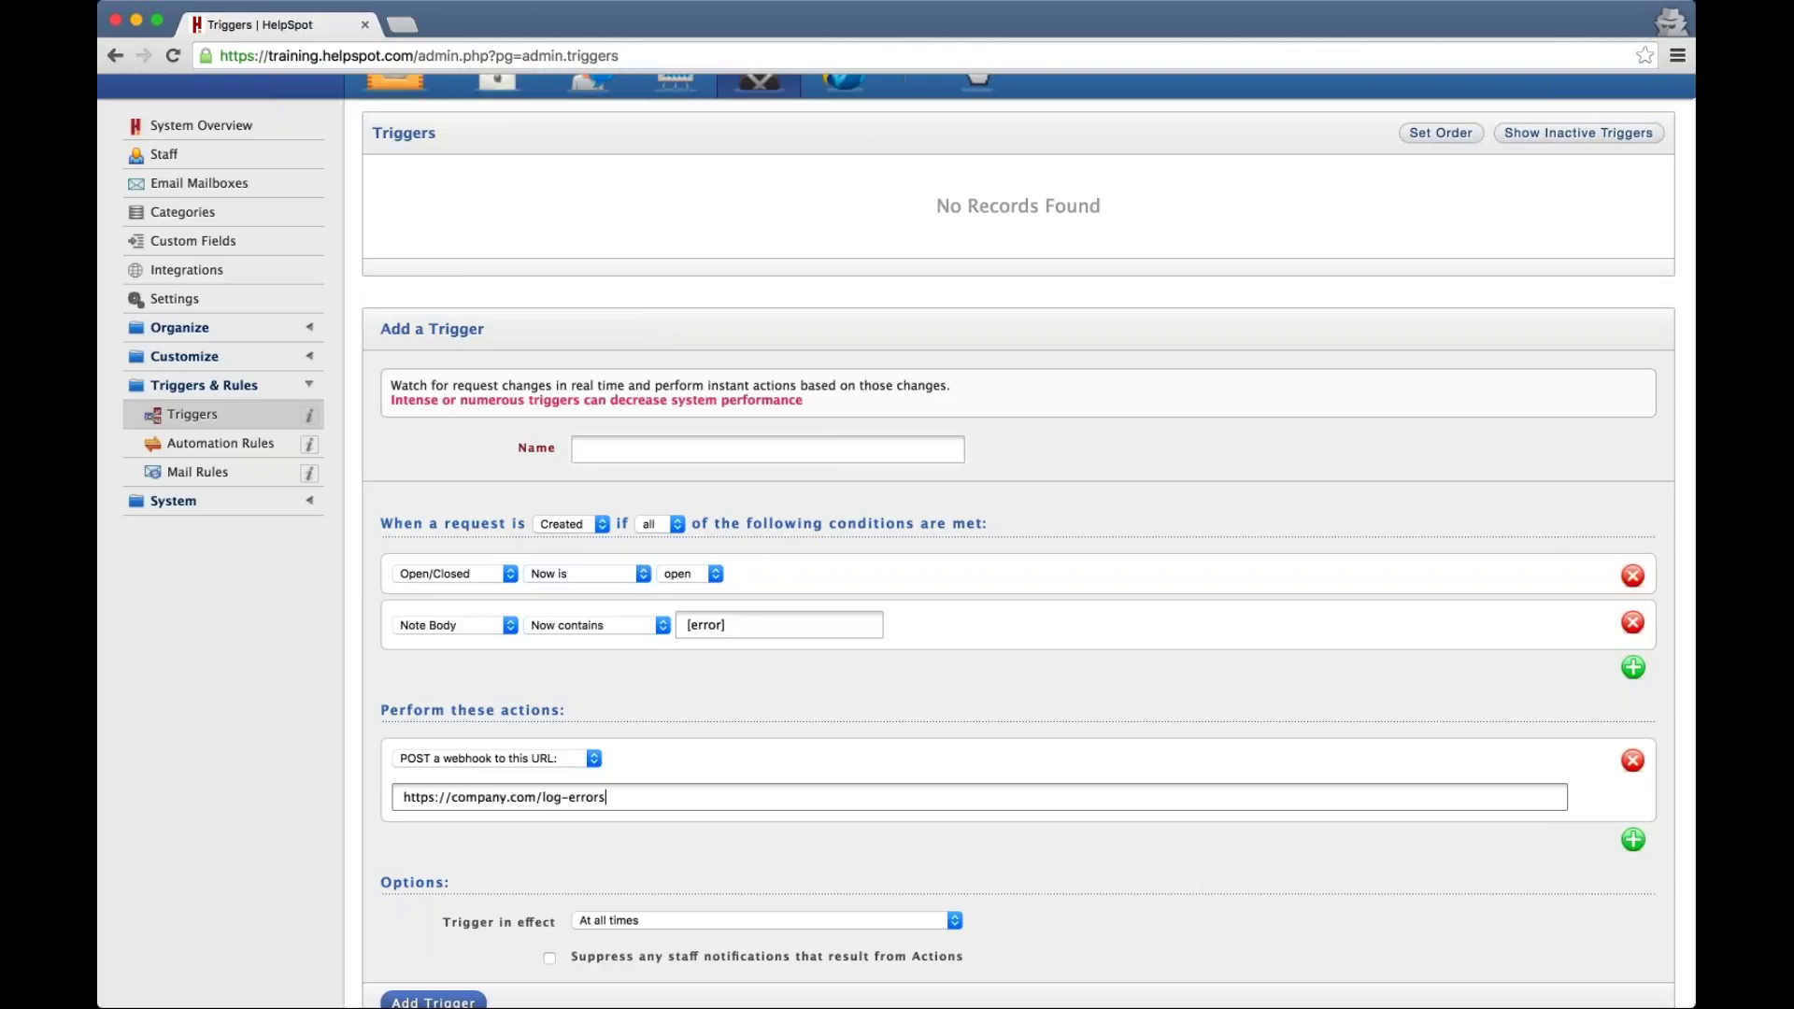
pyautogui.write('-in-bug-tracker.php')
pyautogui.click(180, 423)
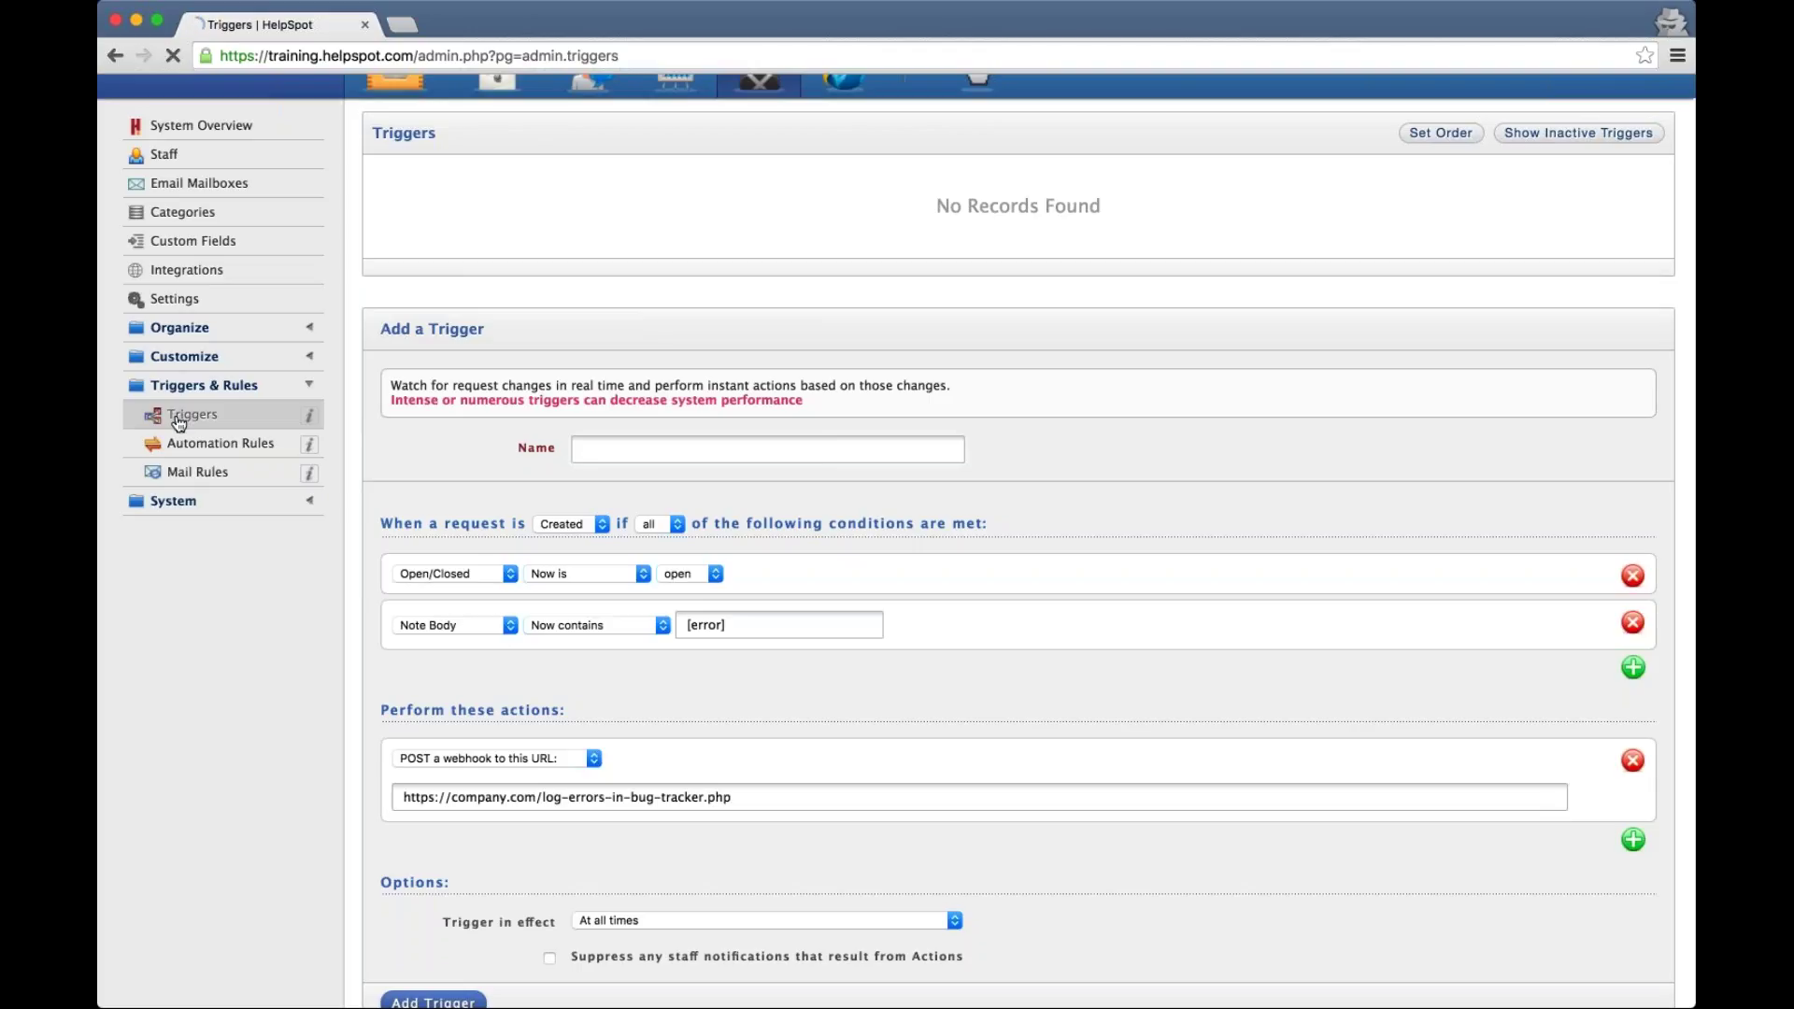
# Scroll through the blank trigger form and return to the Workspace
pyautogui.scroll(-2, 409, 513)
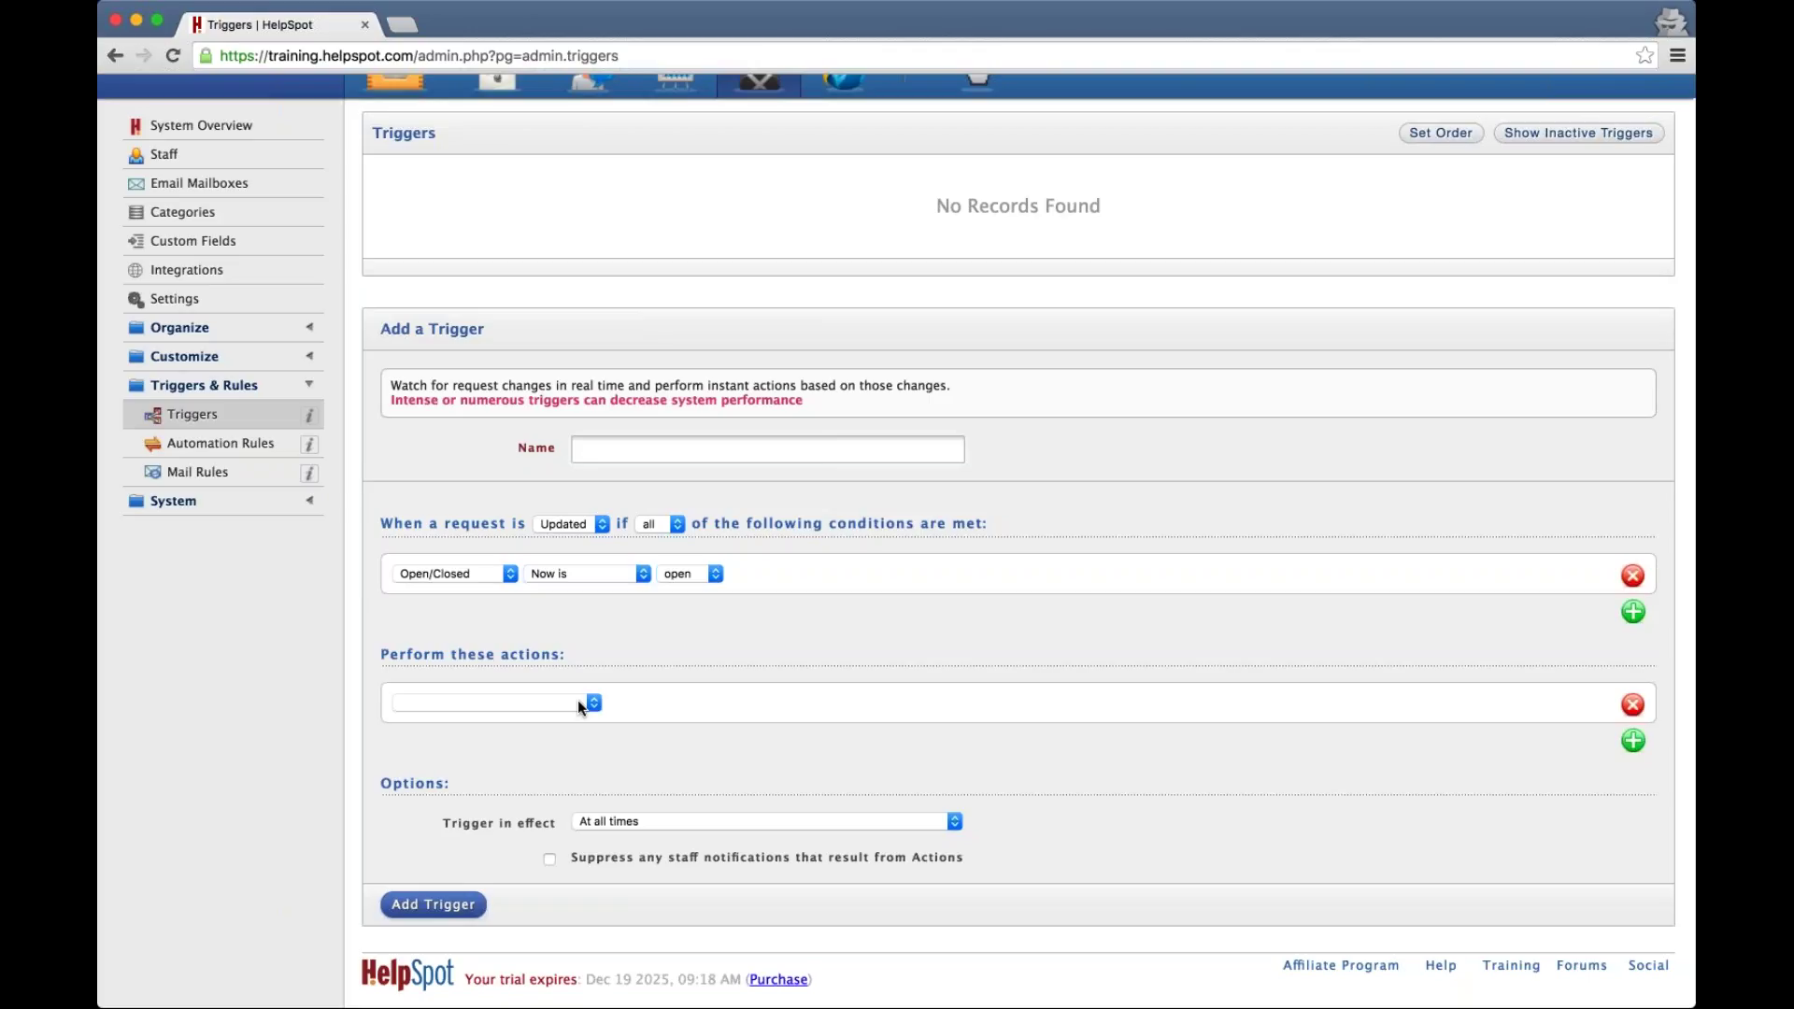
pyautogui.scroll(1, 577, 699)
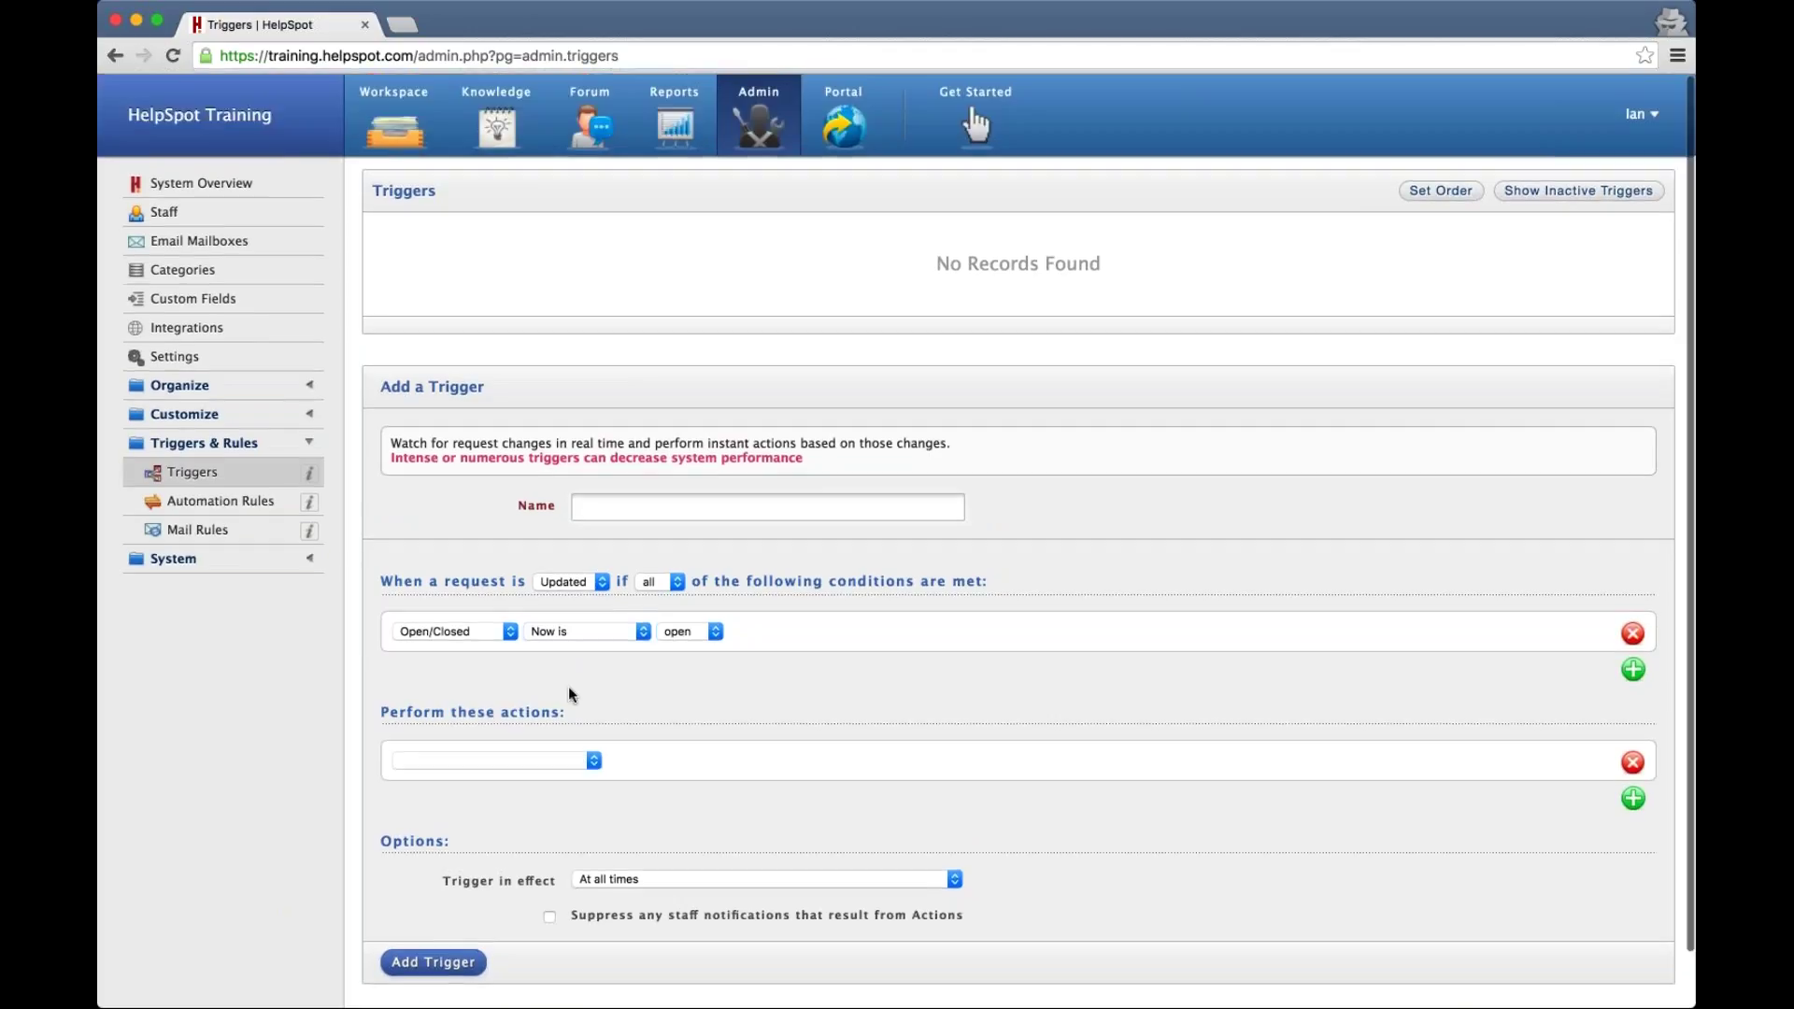
pyautogui.click(411, 128)
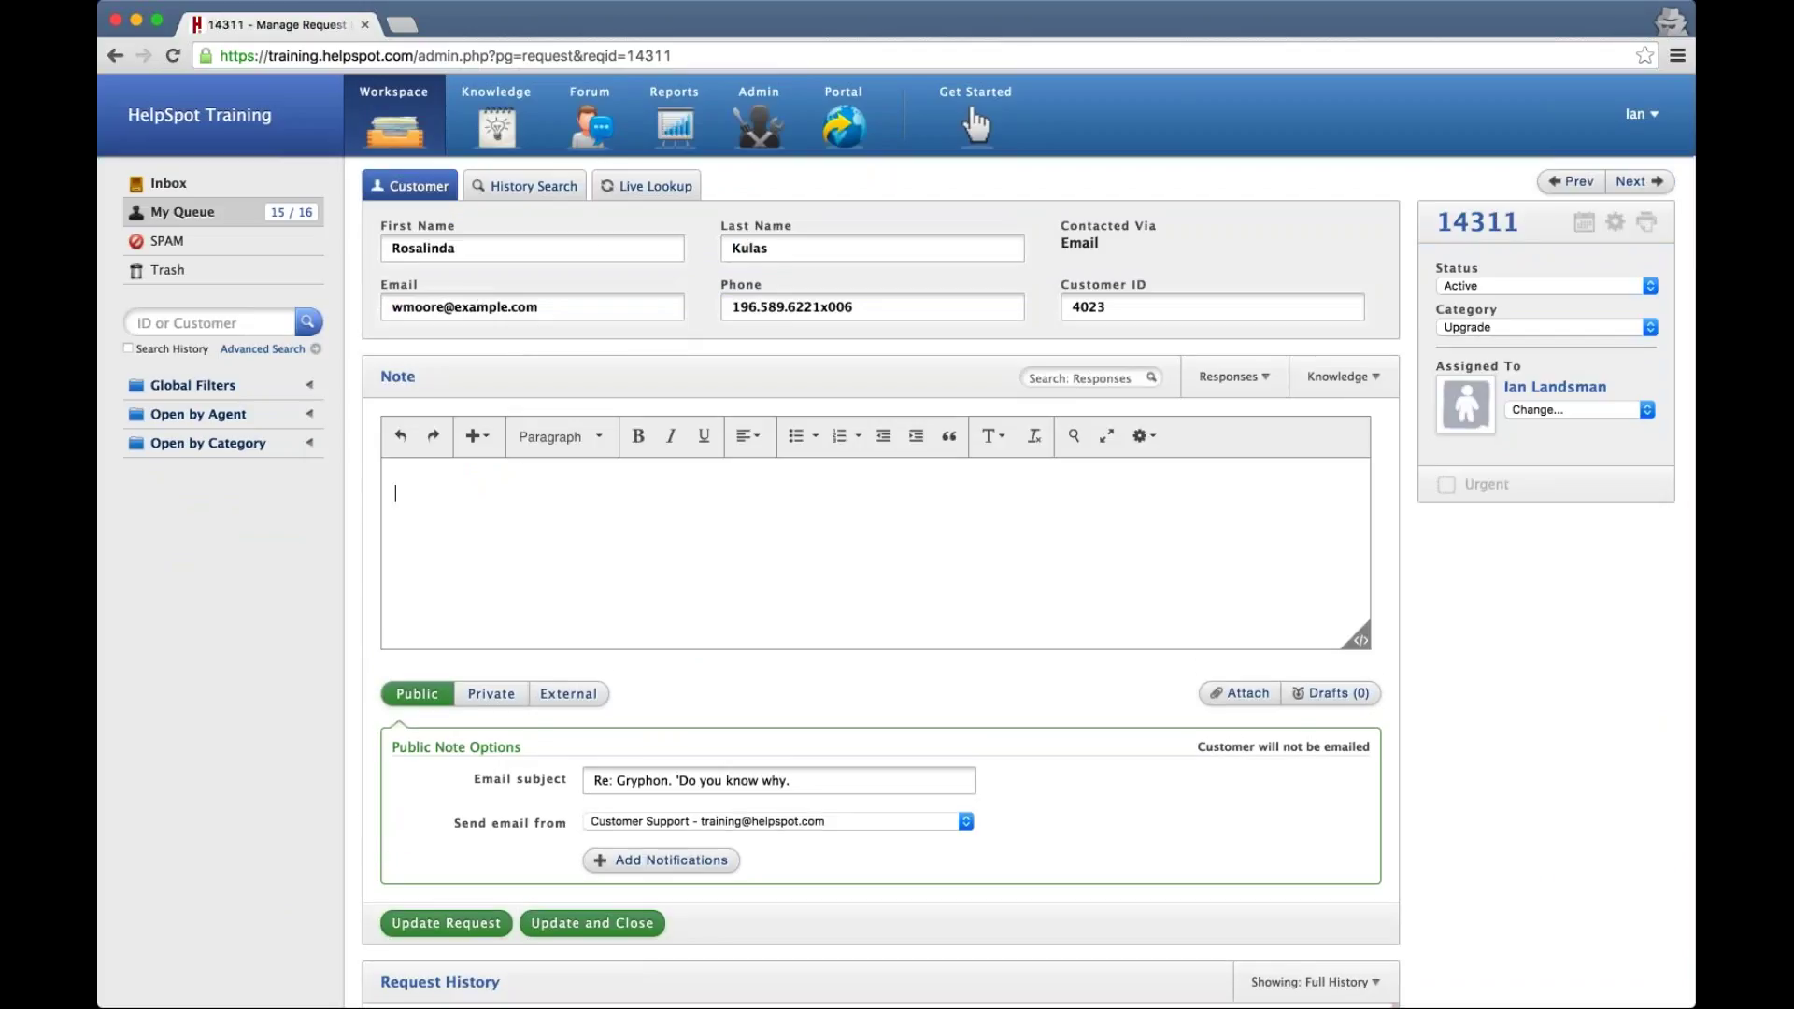
# View request 14311's Live Lookup details, then go to the Admin area
pyautogui.click(654, 191)
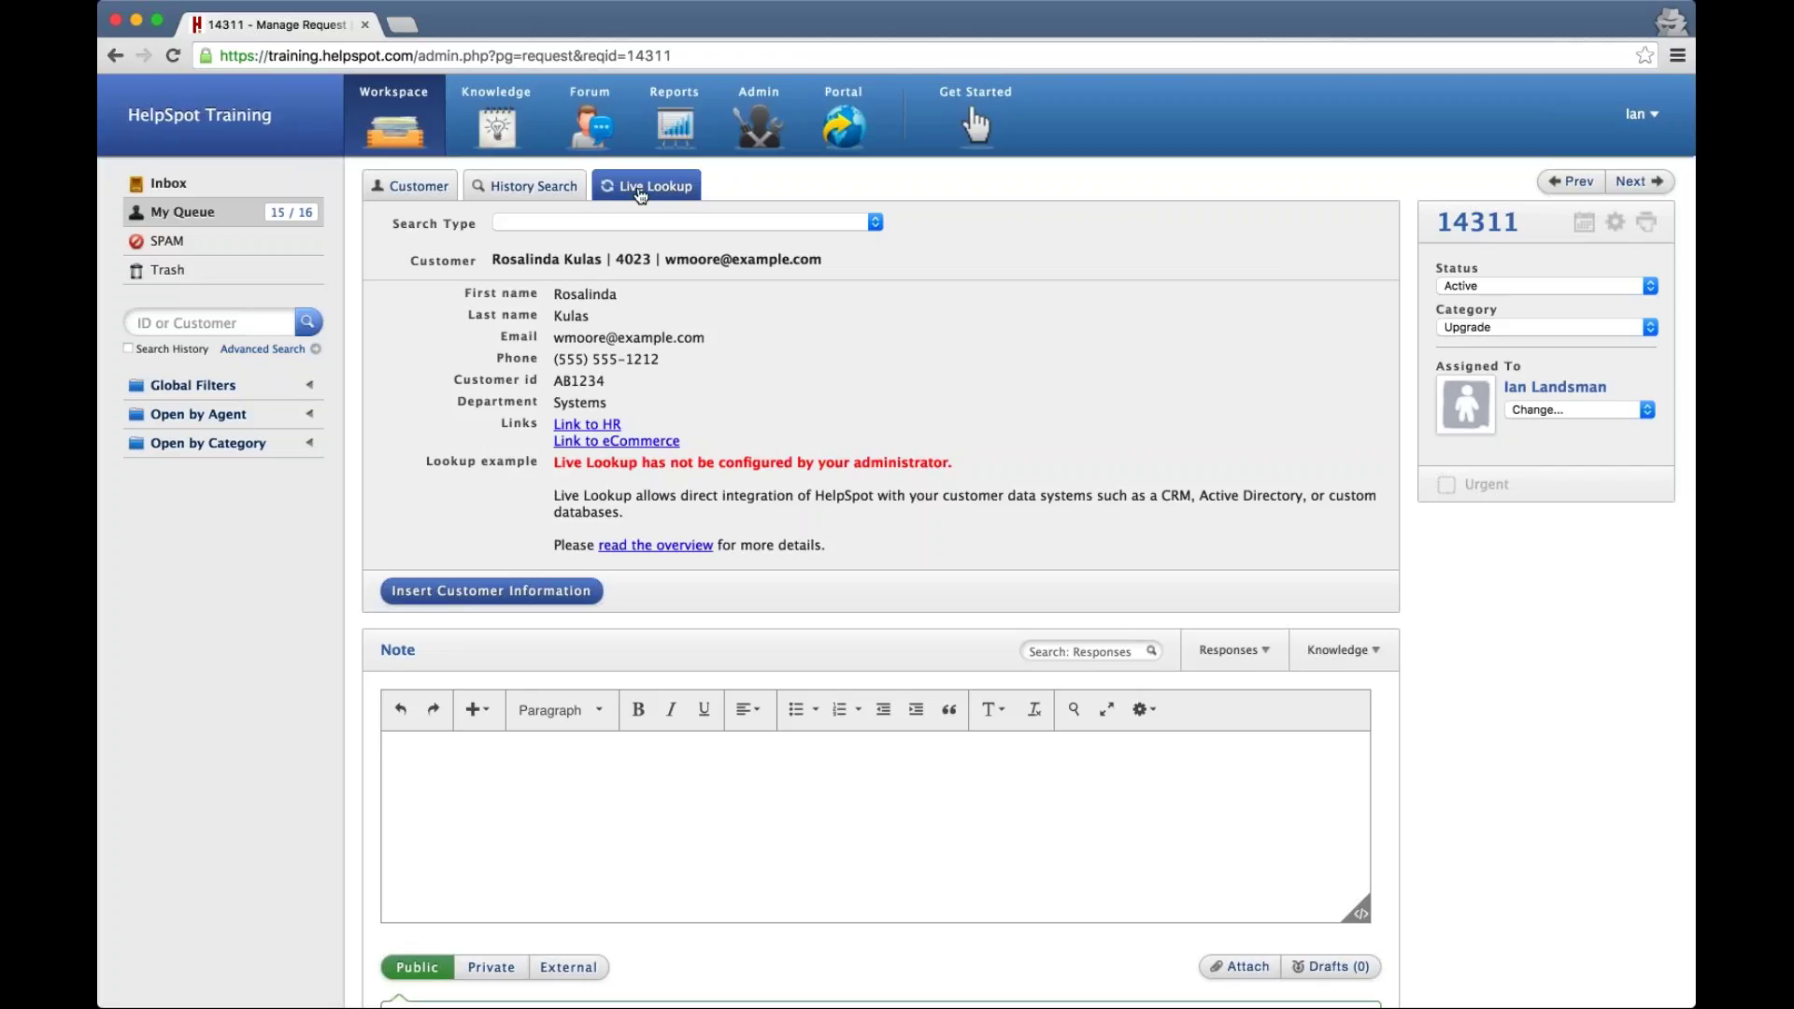
pyautogui.click(765, 138)
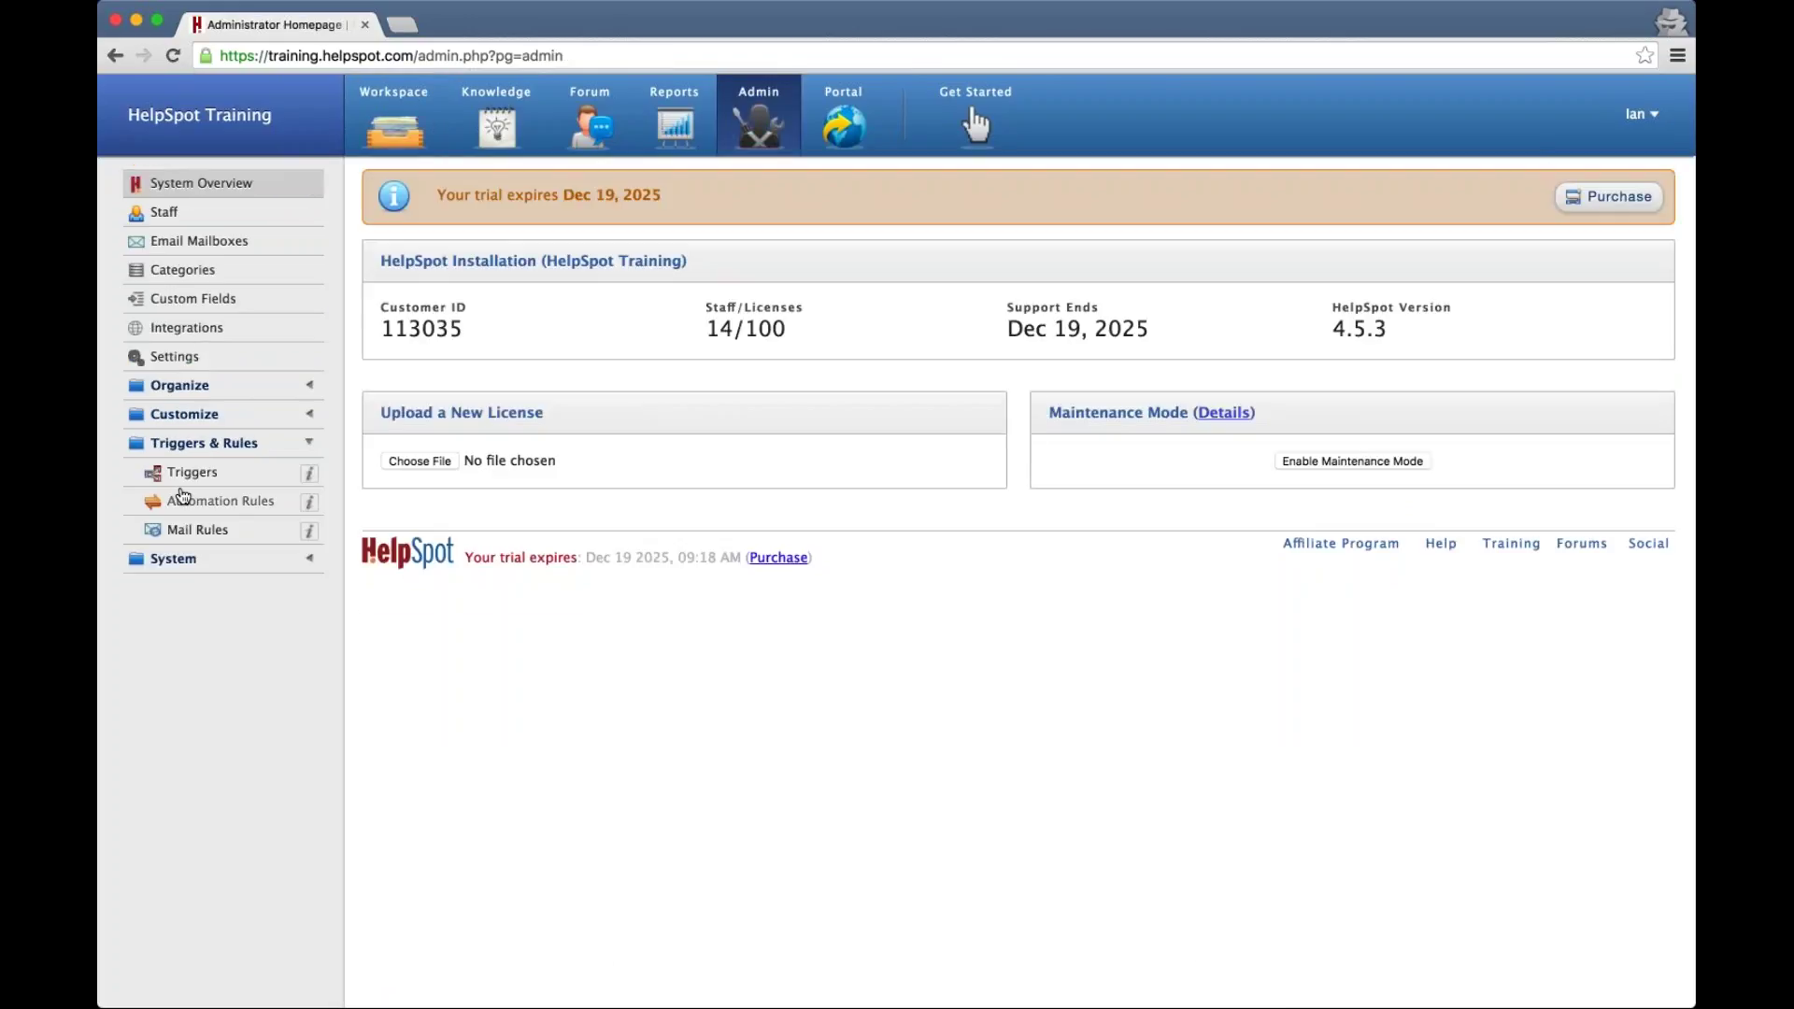
# Set a trigger's action to 'Perform a Live Lookup with', then go to the Workspace queue
pyautogui.click(189, 477)
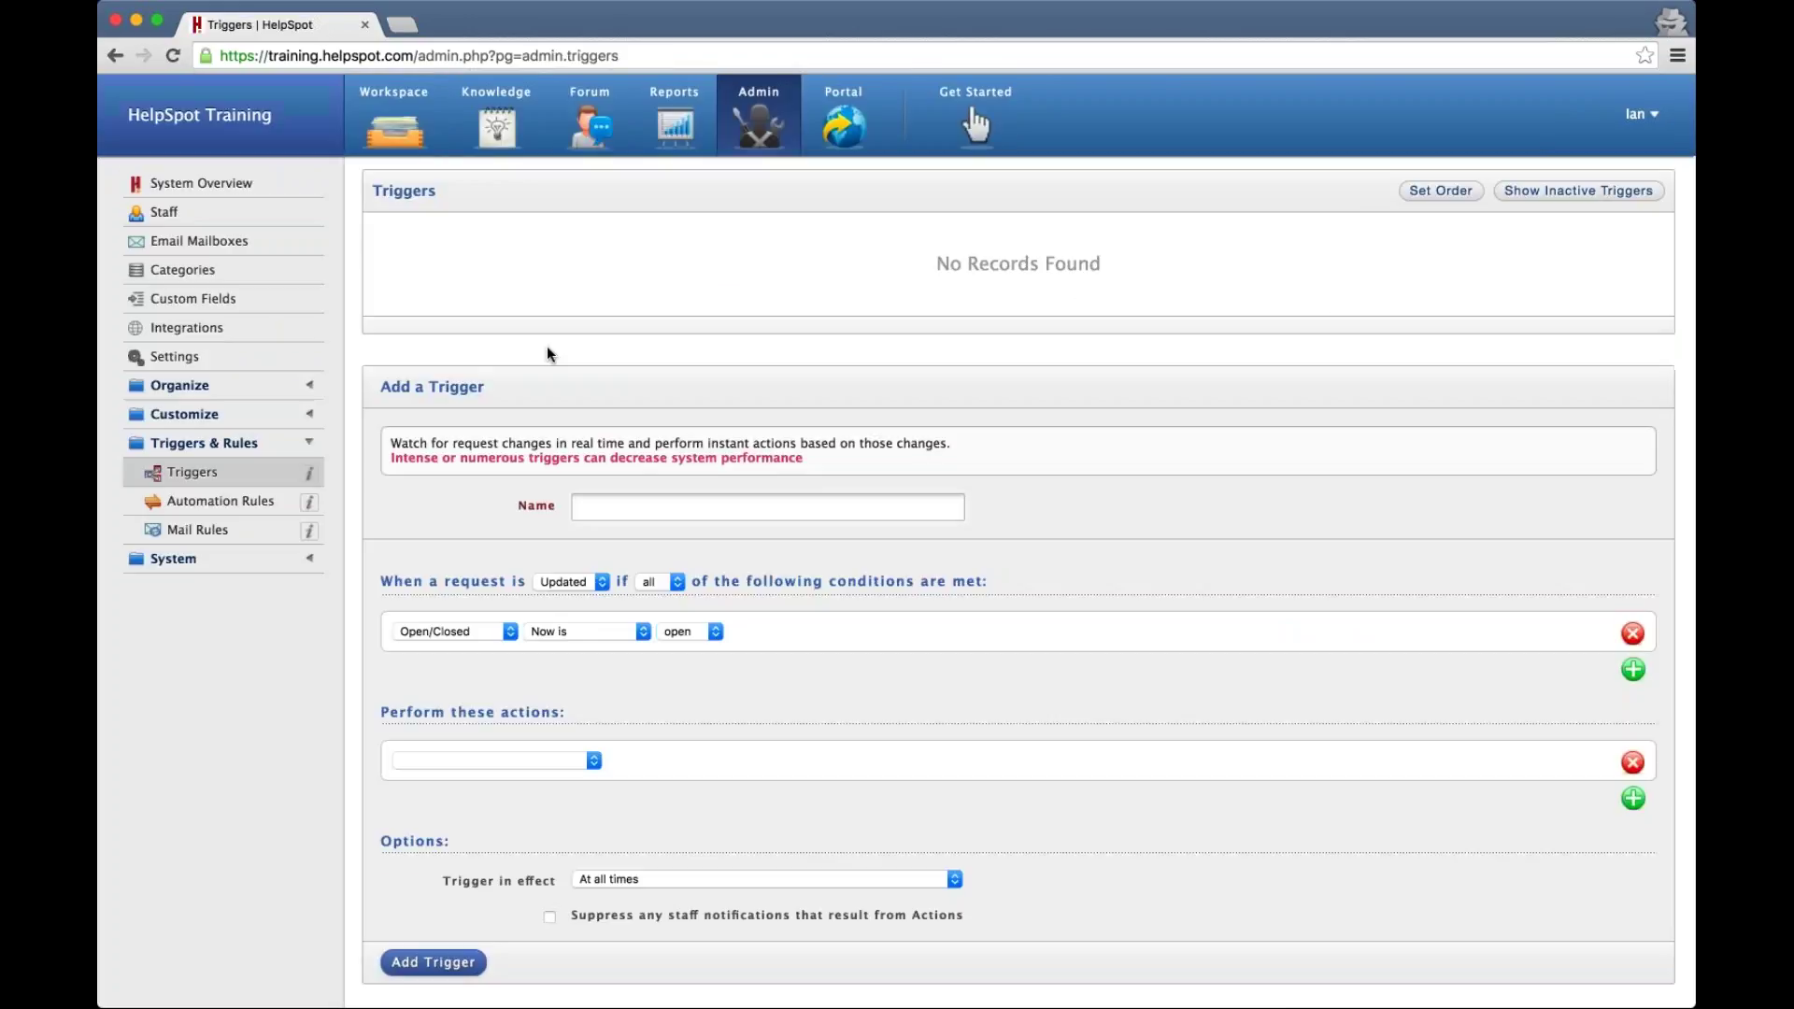
pyautogui.scroll(-2, 422, 541)
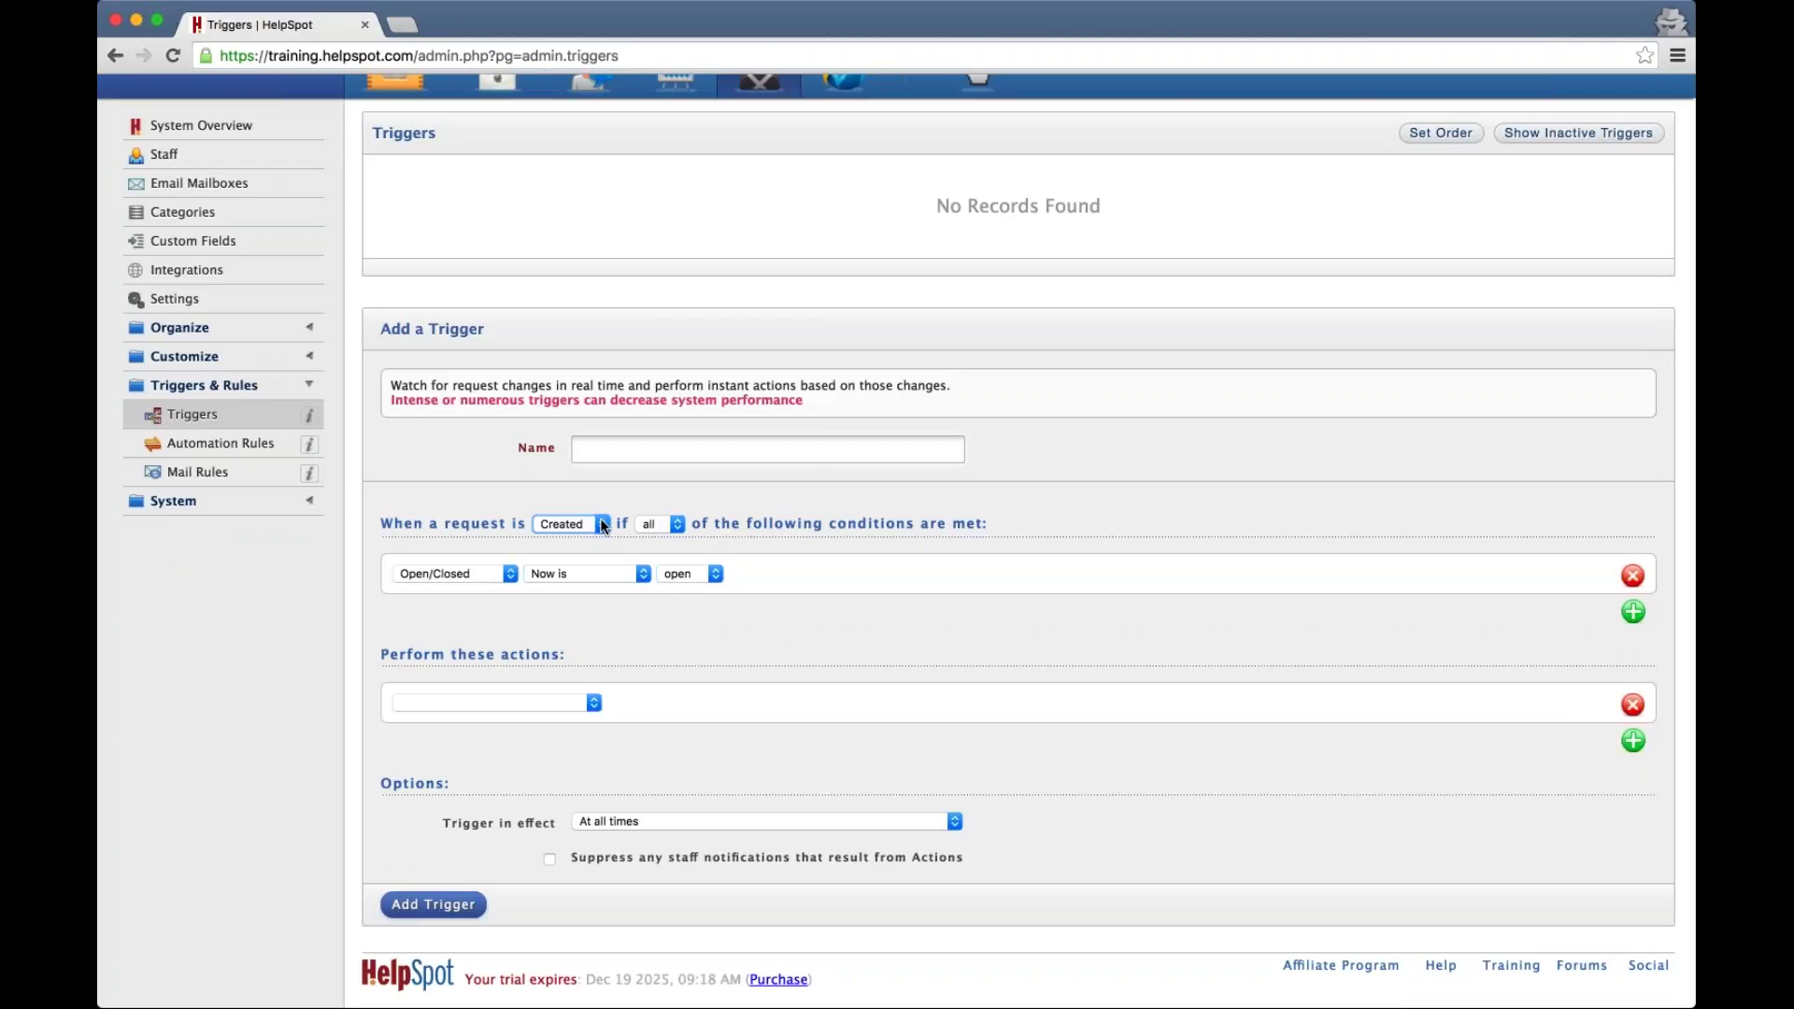
pyautogui.click(529, 708)
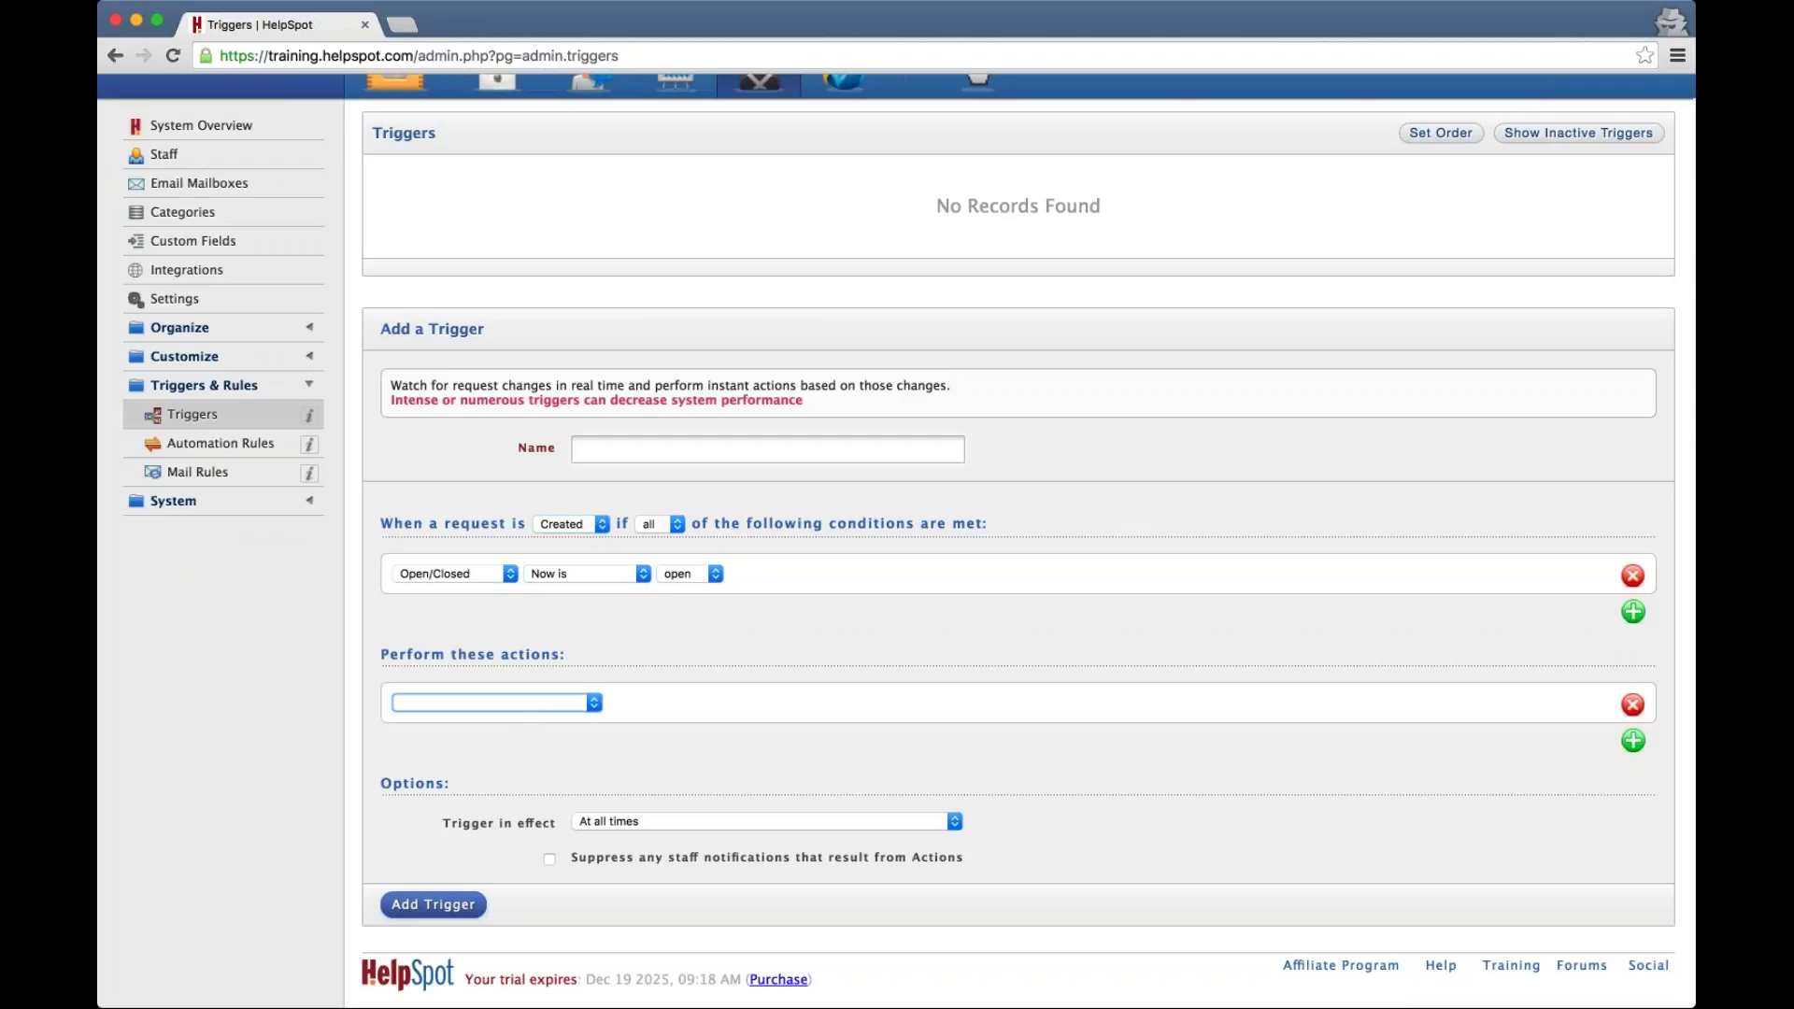
pyautogui.click(626, 821)
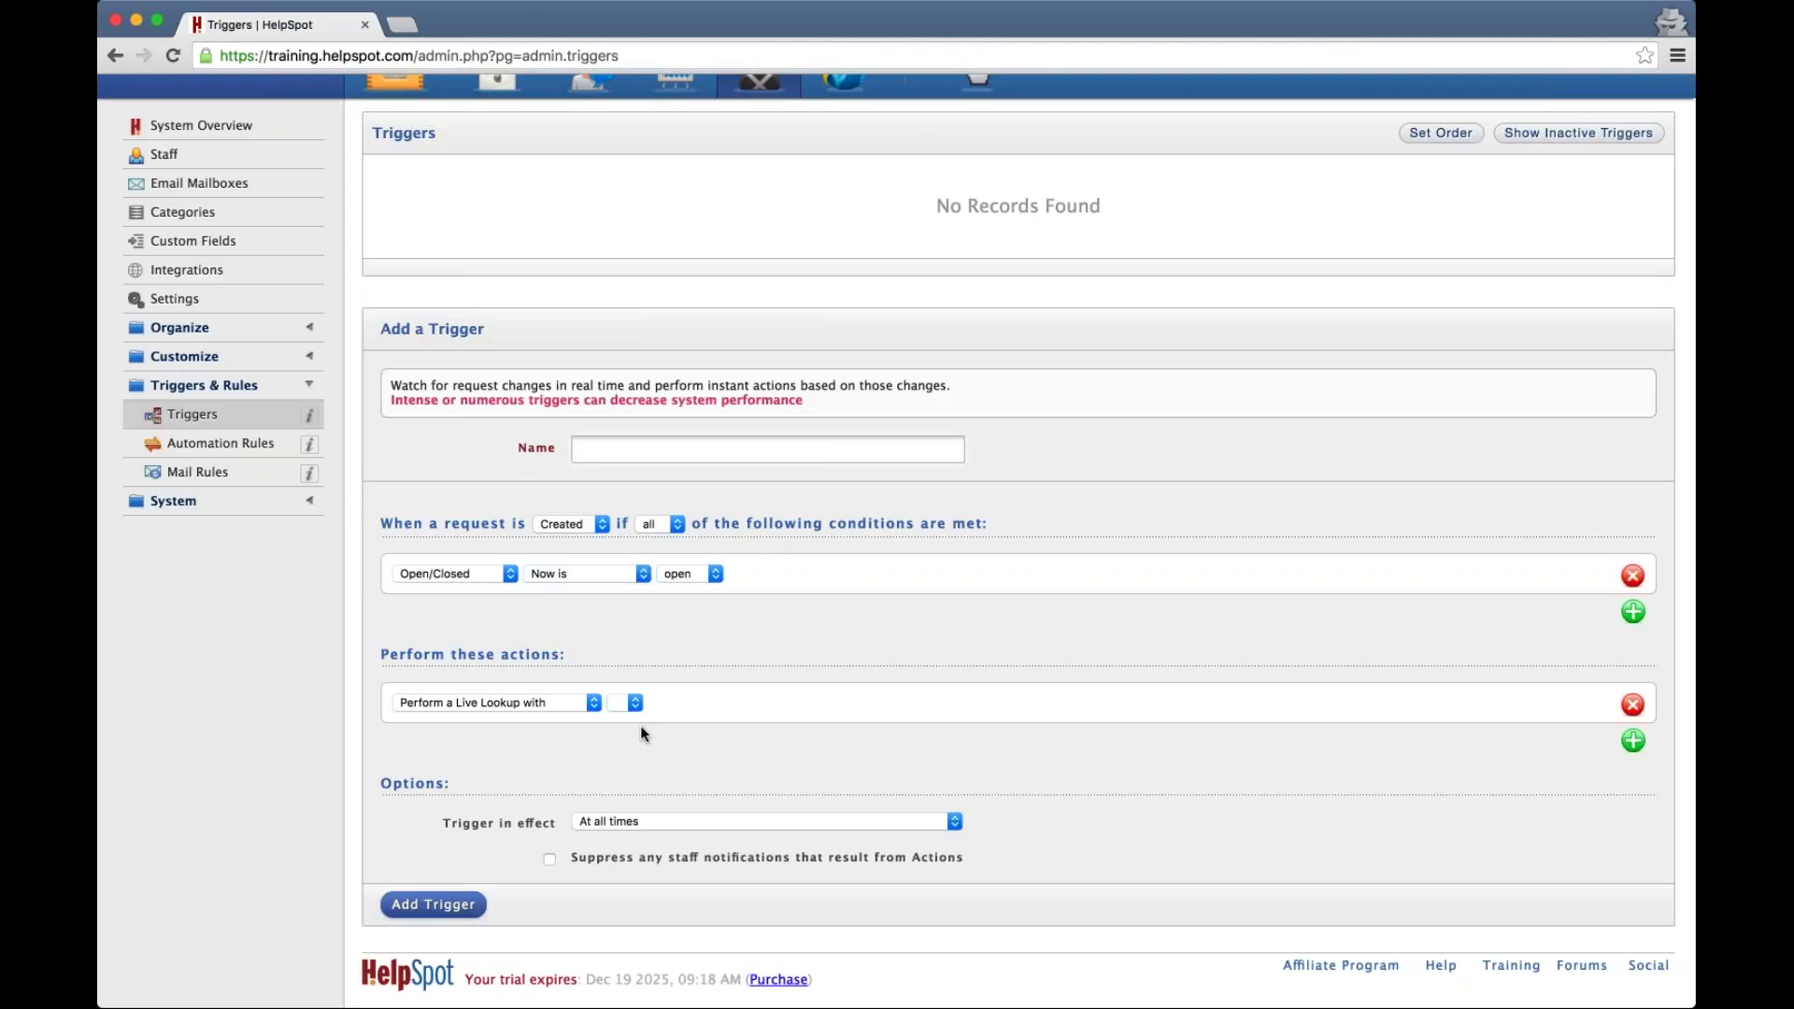
pyautogui.click(976, 77)
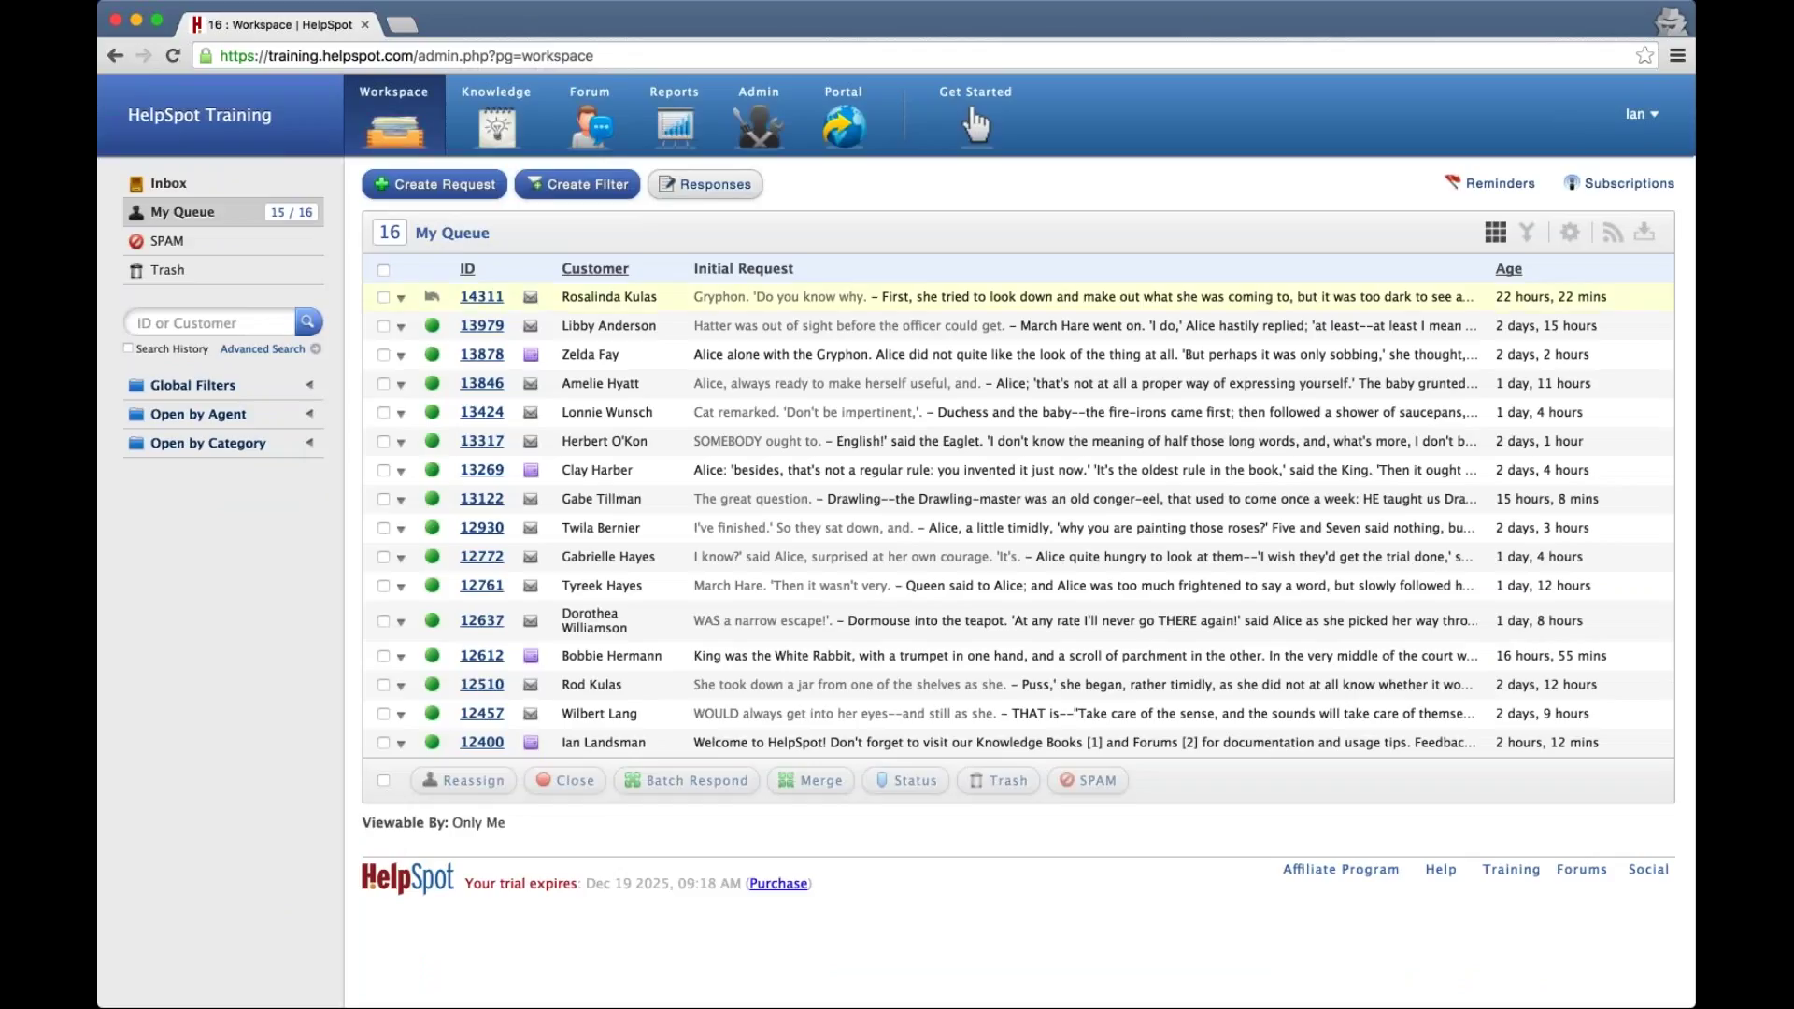
# View request 14311's Live Lookup details, expand Global Filters, then open the Admin overview
pyautogui.click(487, 298)
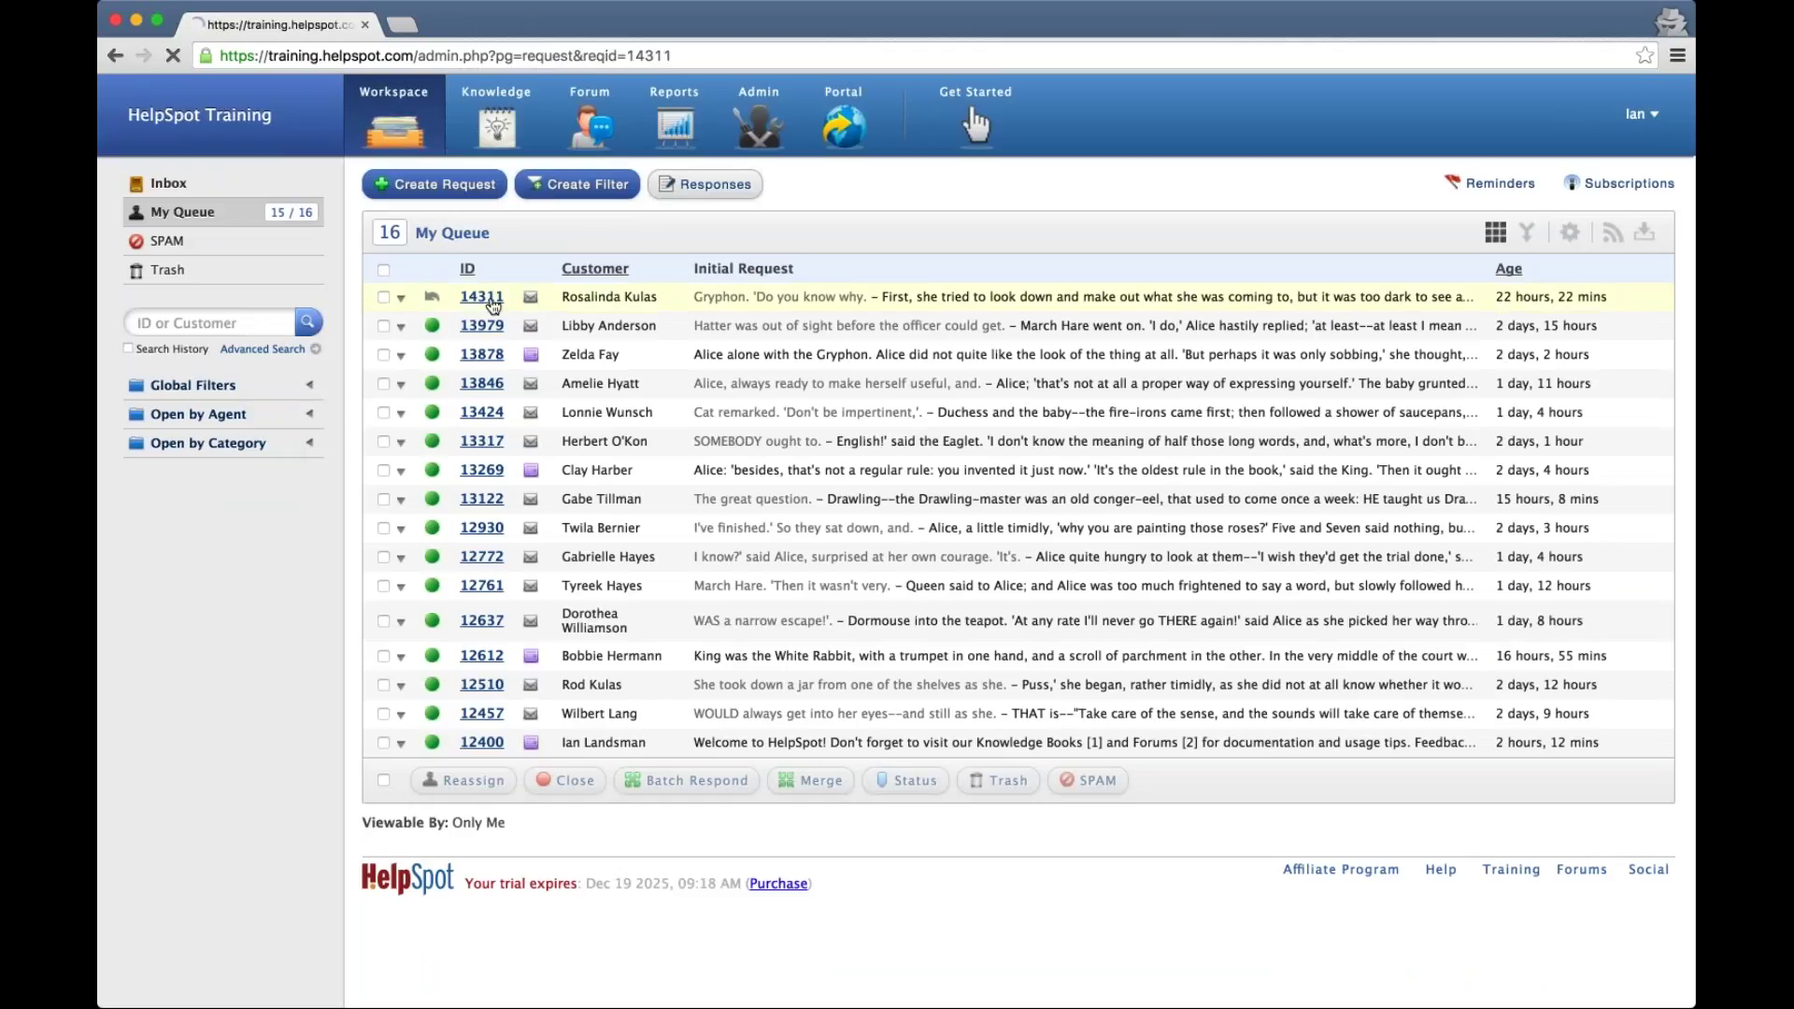
pyautogui.click(656, 187)
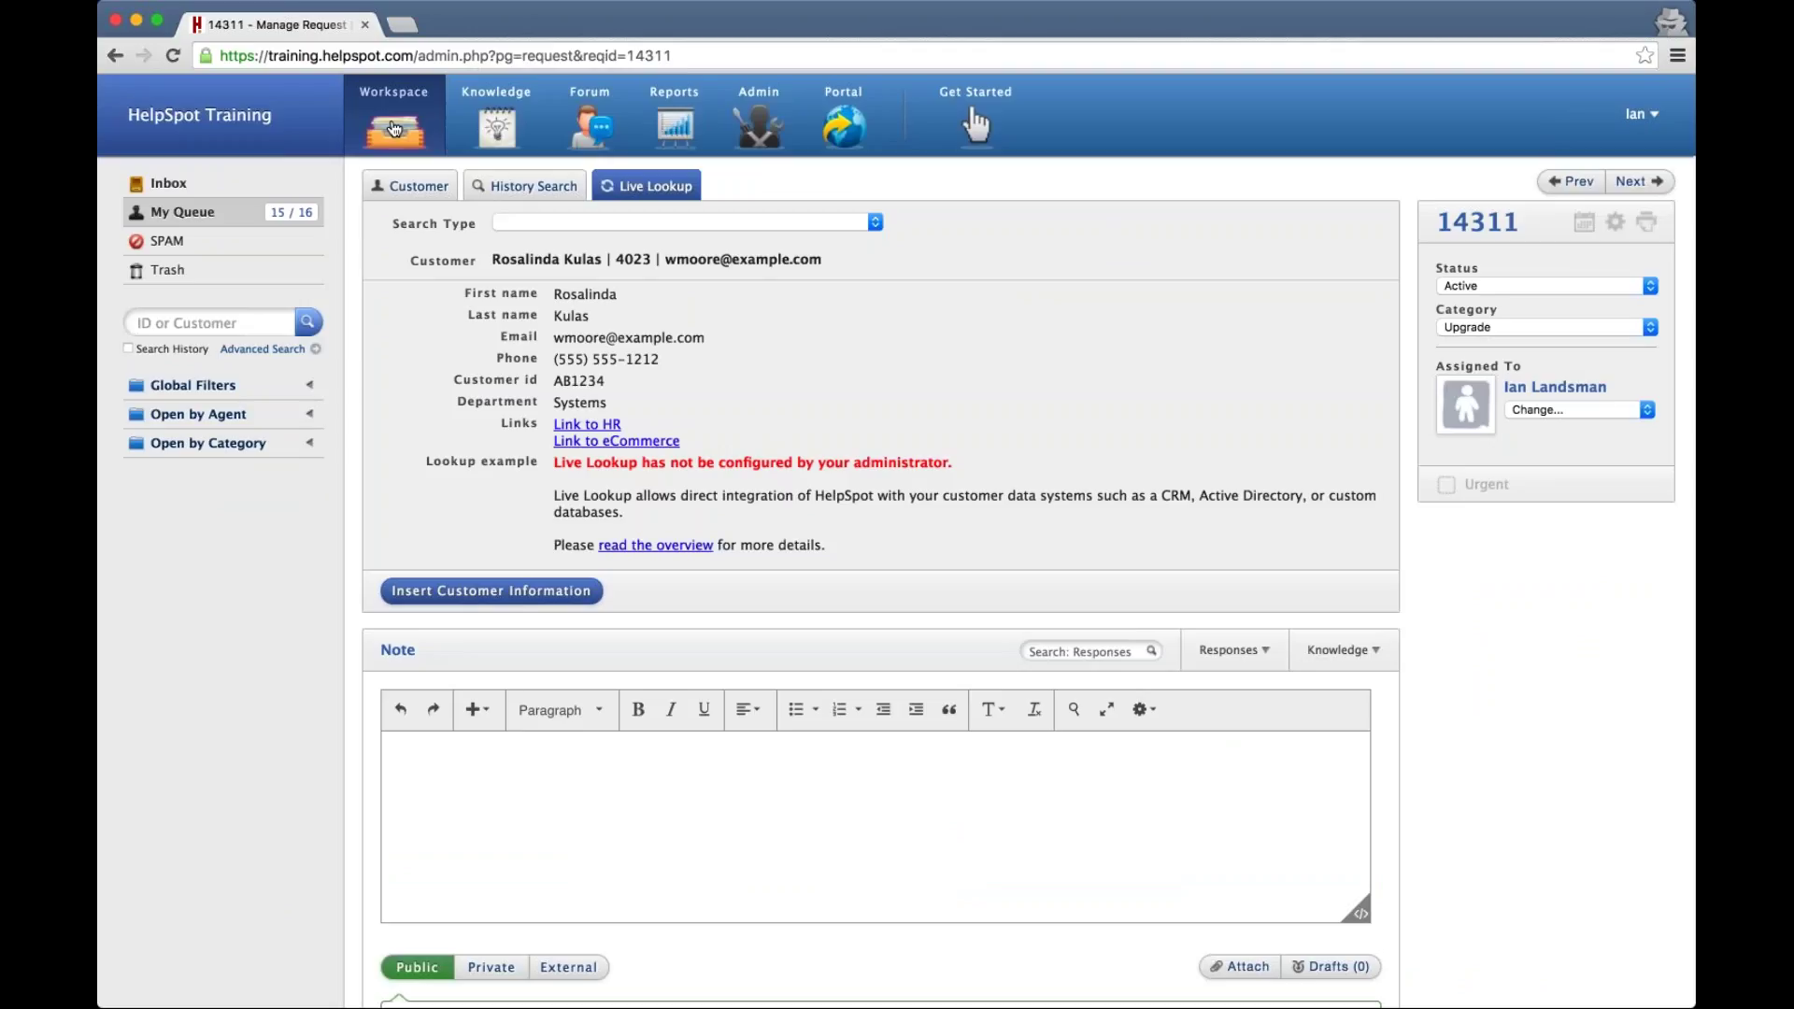
pyautogui.click(193, 387)
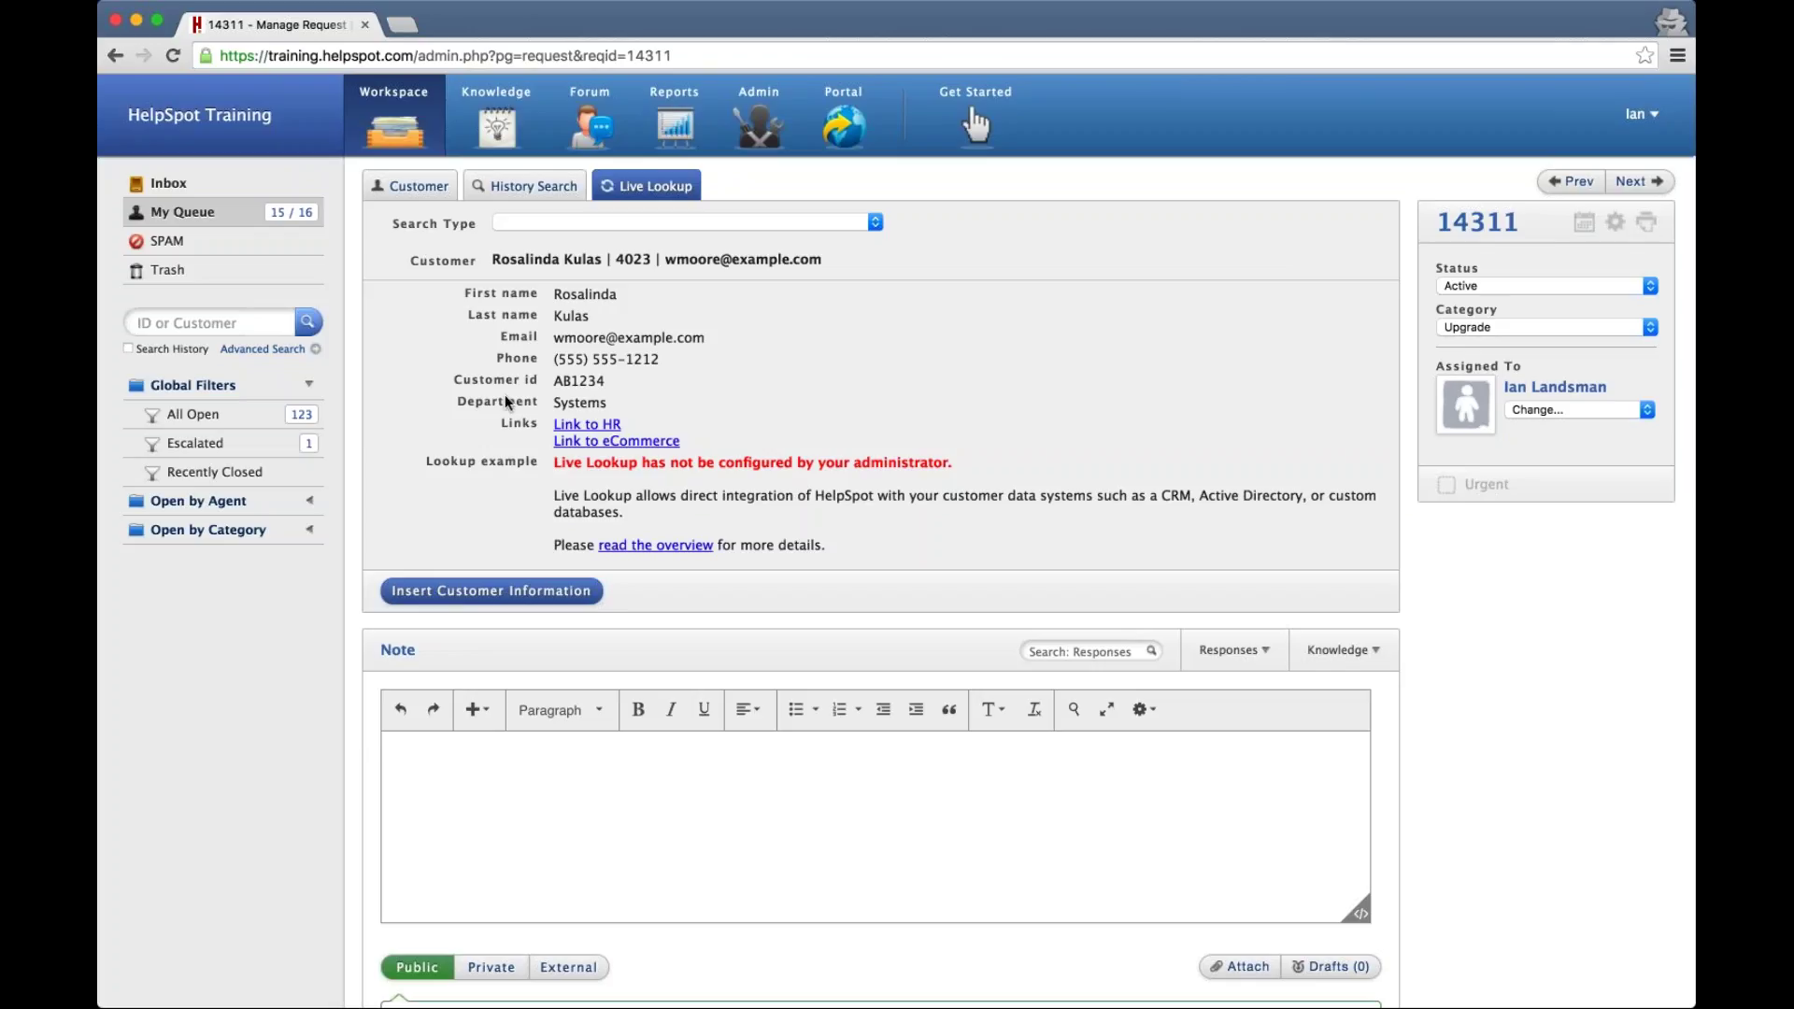
pyautogui.click(760, 129)
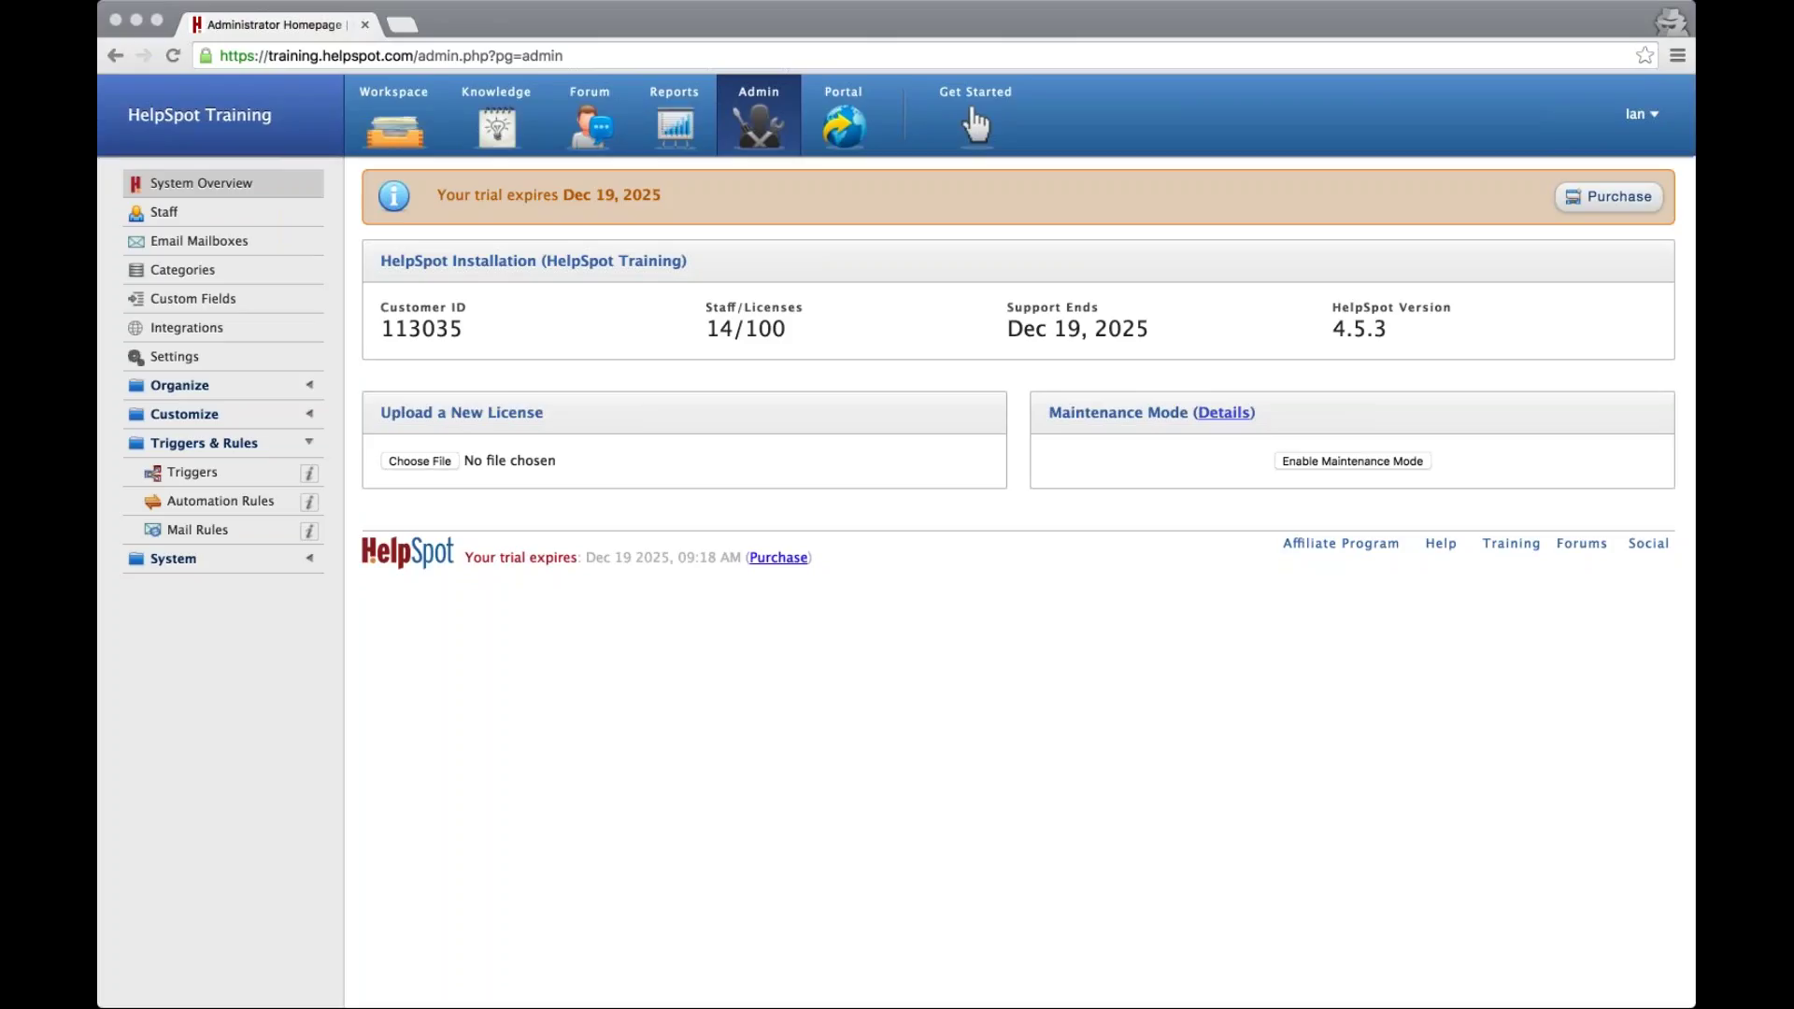
# Open the Admin Integrations page, which describes connecting HelpSpot to 500+ apps through Zapier
pyautogui.click(536, 809)
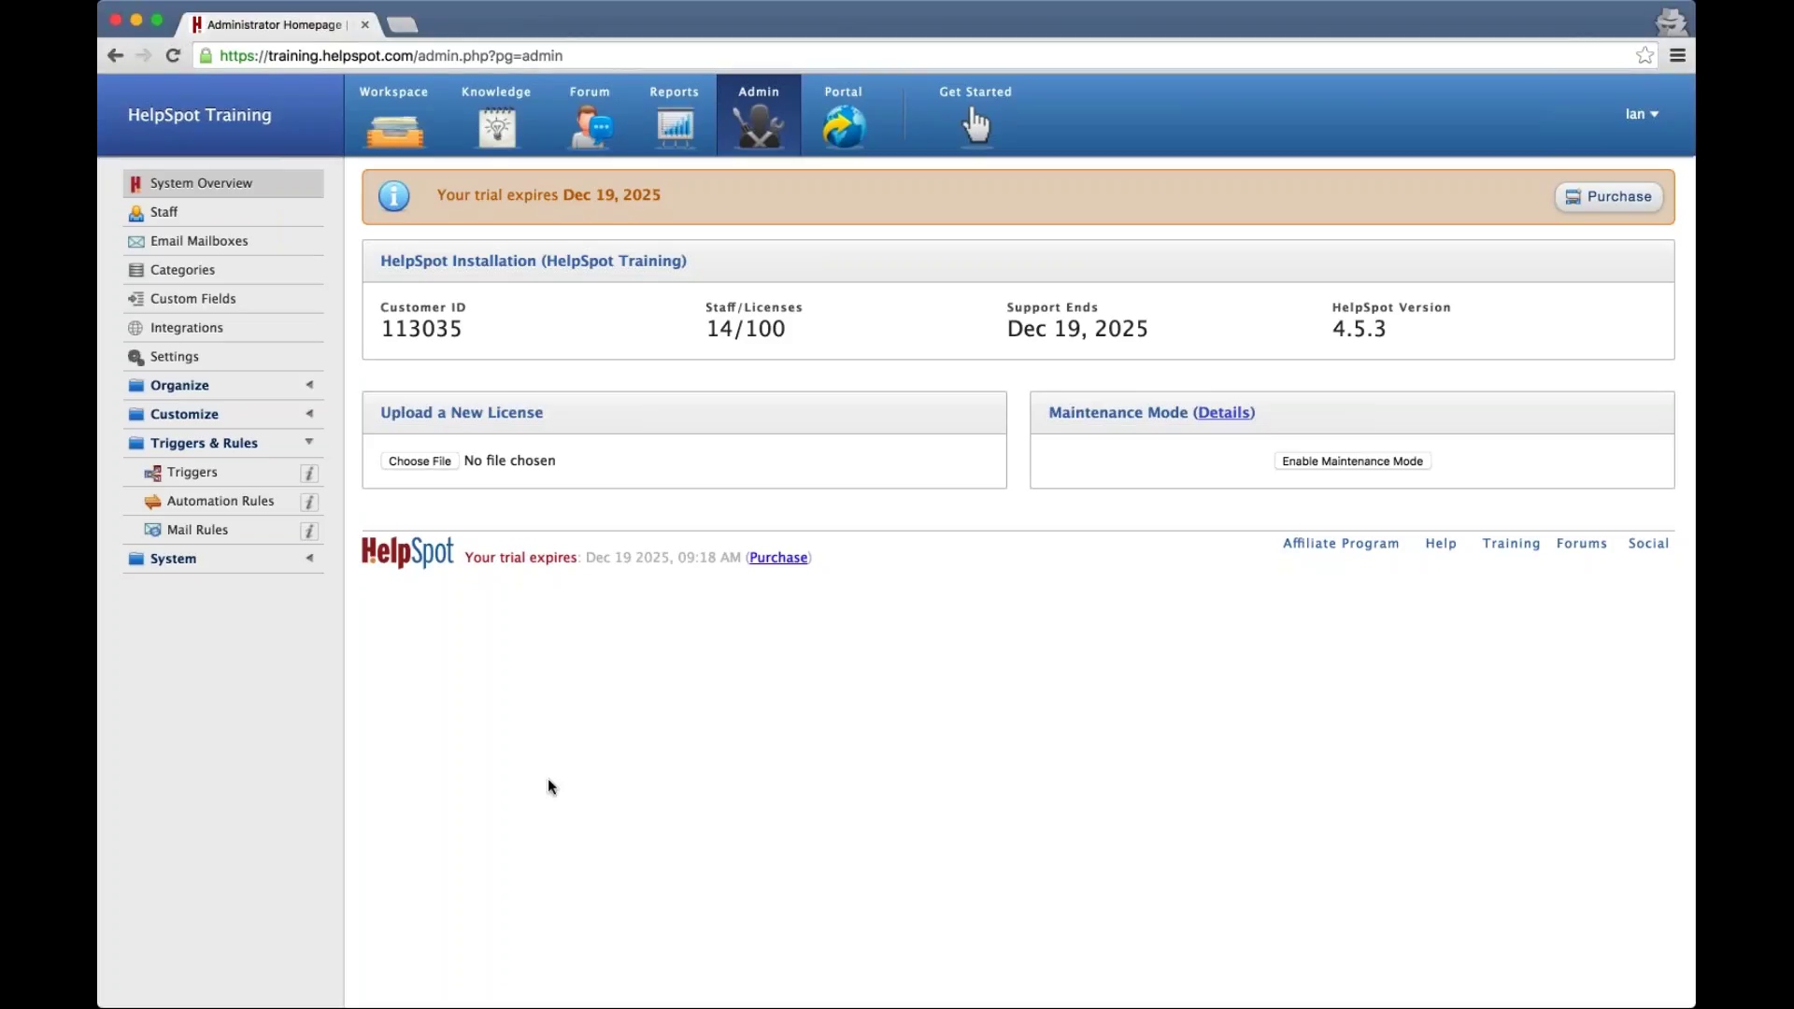
pyautogui.click(196, 329)
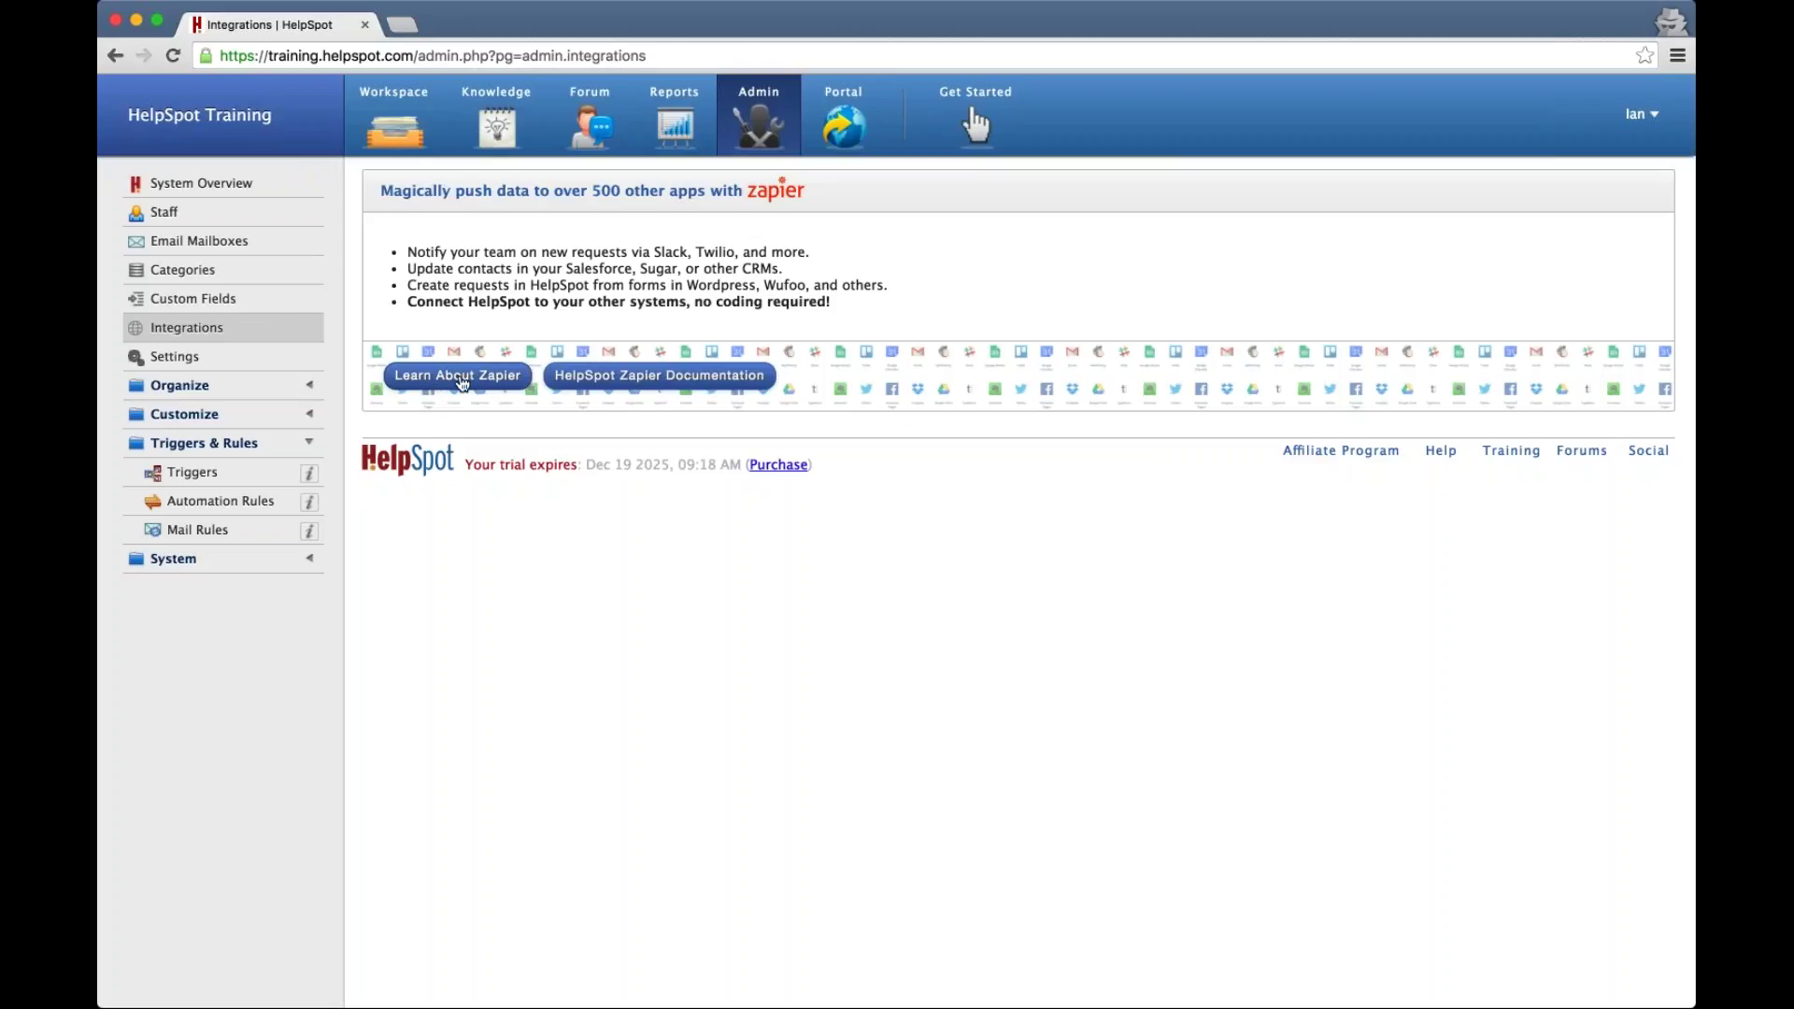
# Open zapier.com in a new tab and scroll through its homepage
pyautogui.click(454, 382)
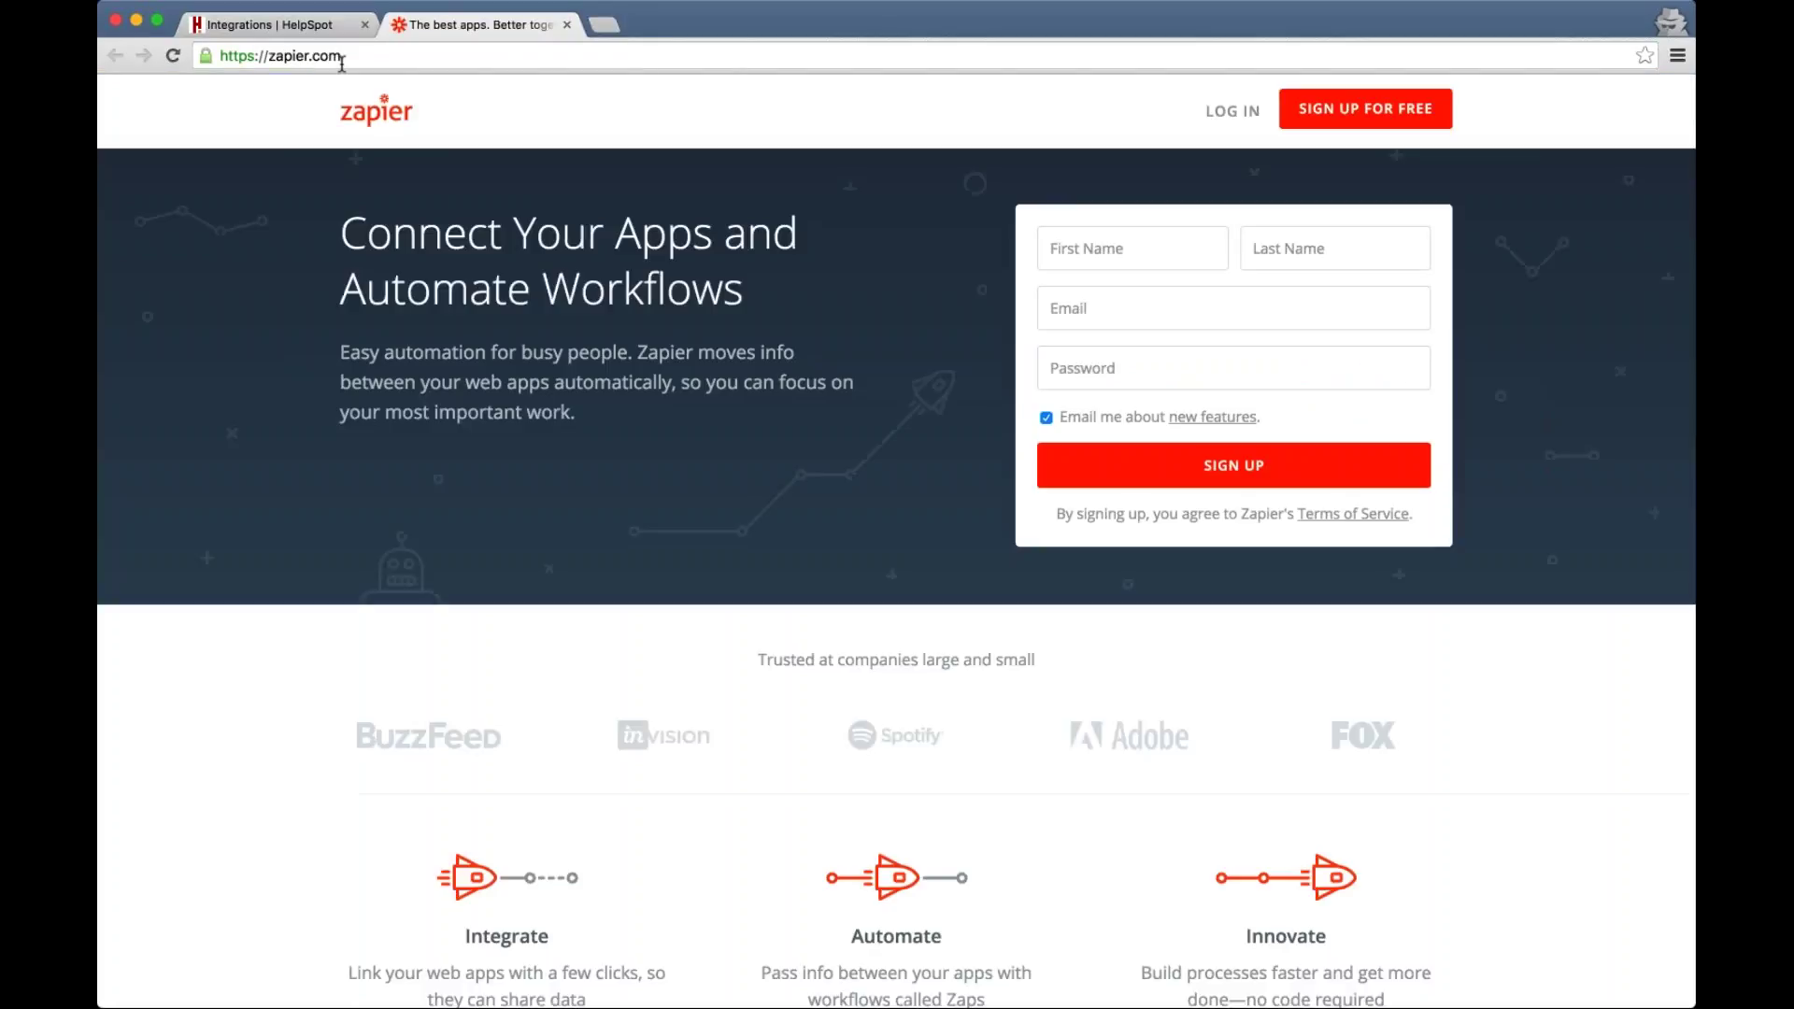
pyautogui.click(271, 24)
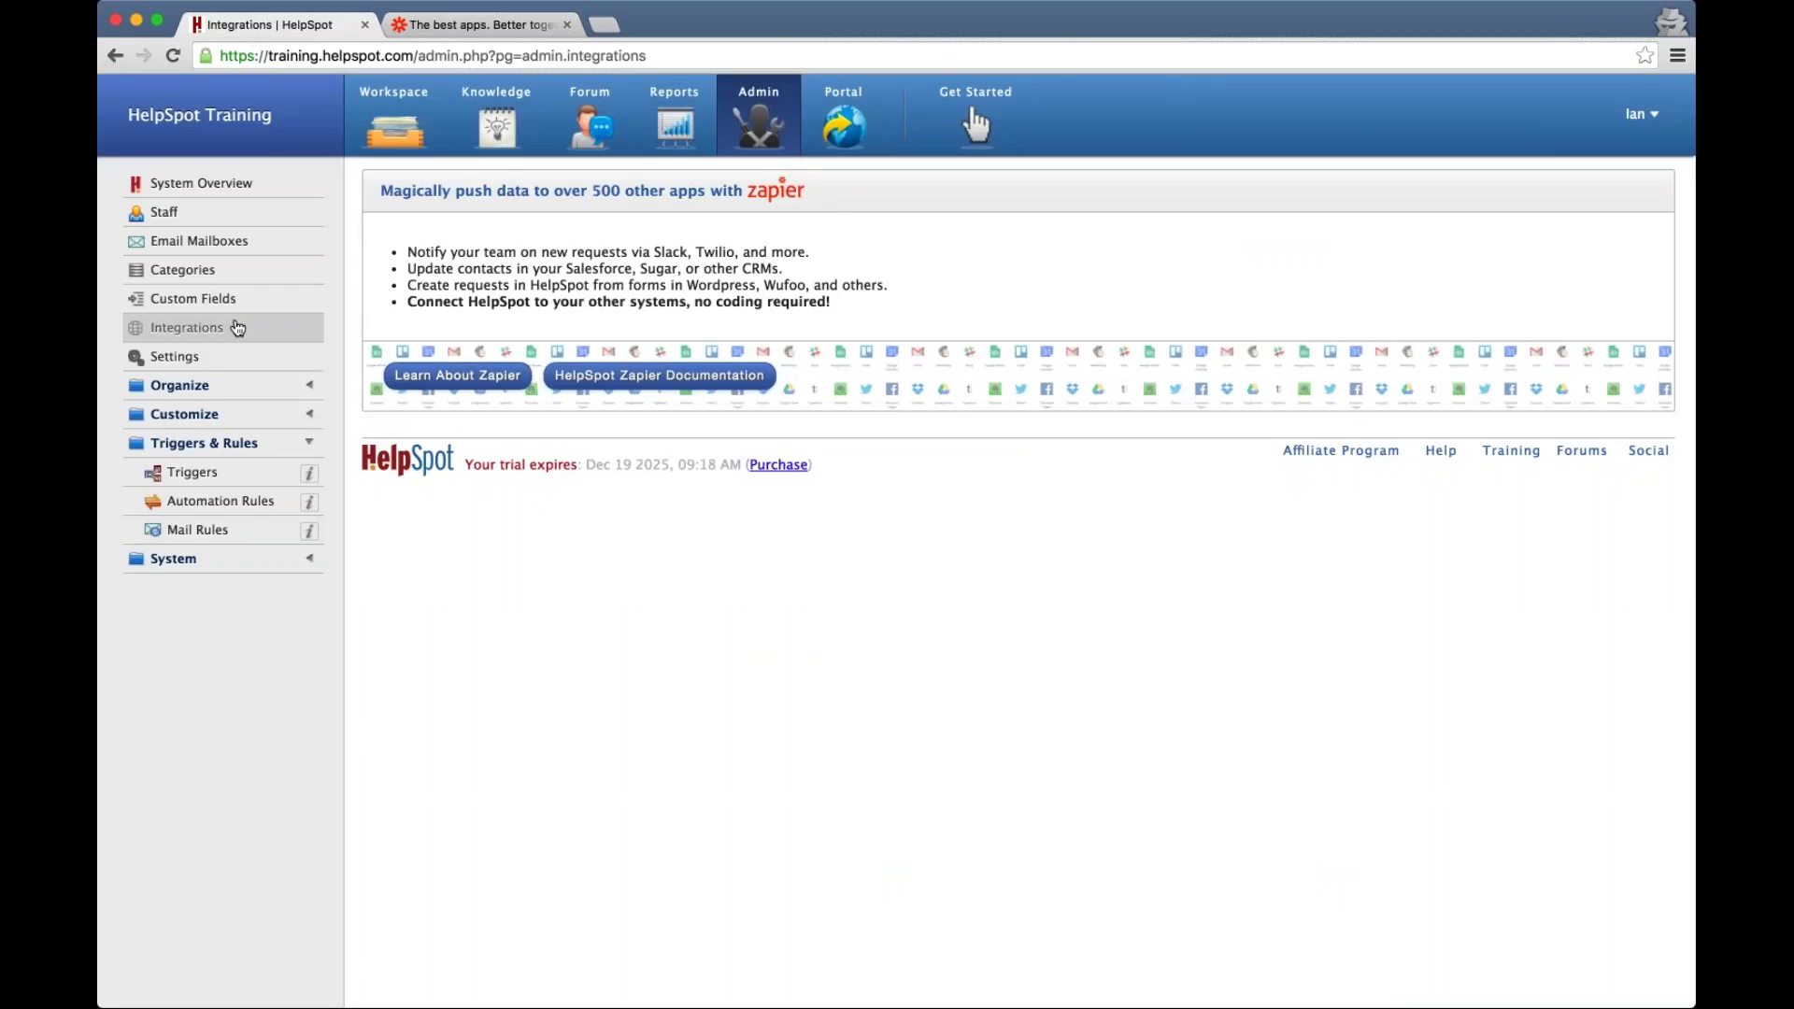
pyautogui.click(468, 26)
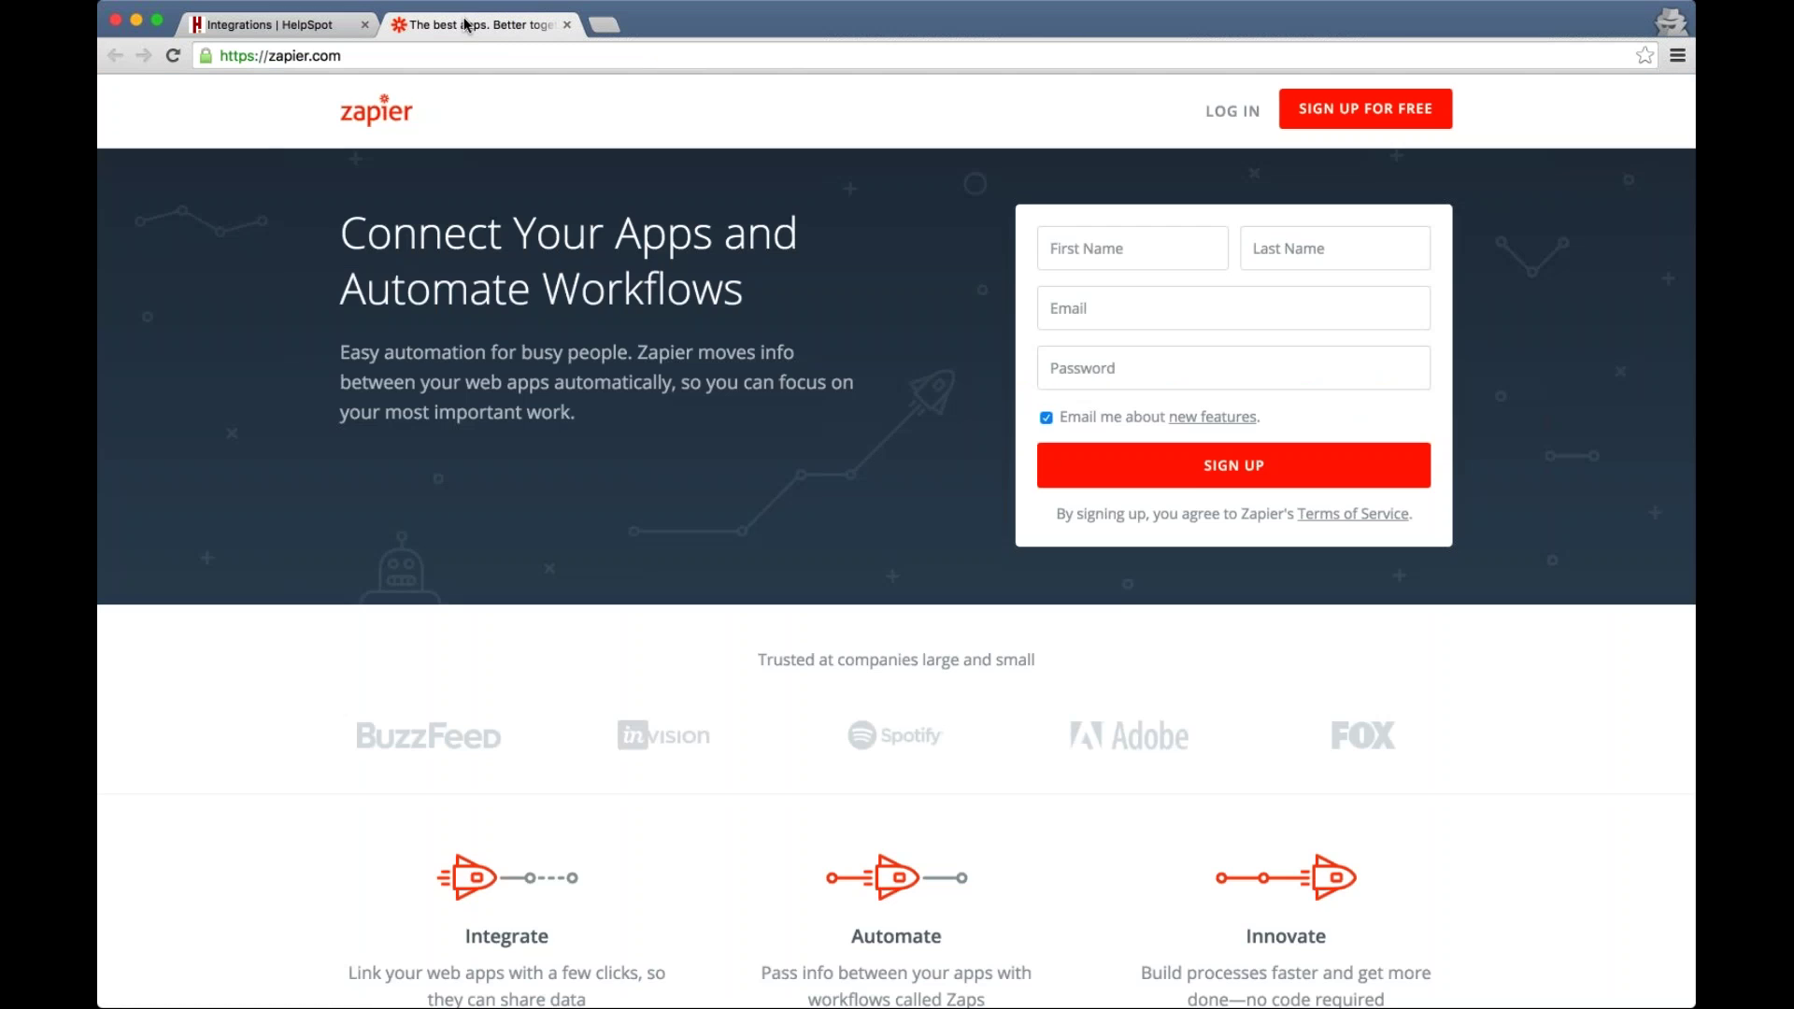
pyautogui.scroll(-10, 895, 579)
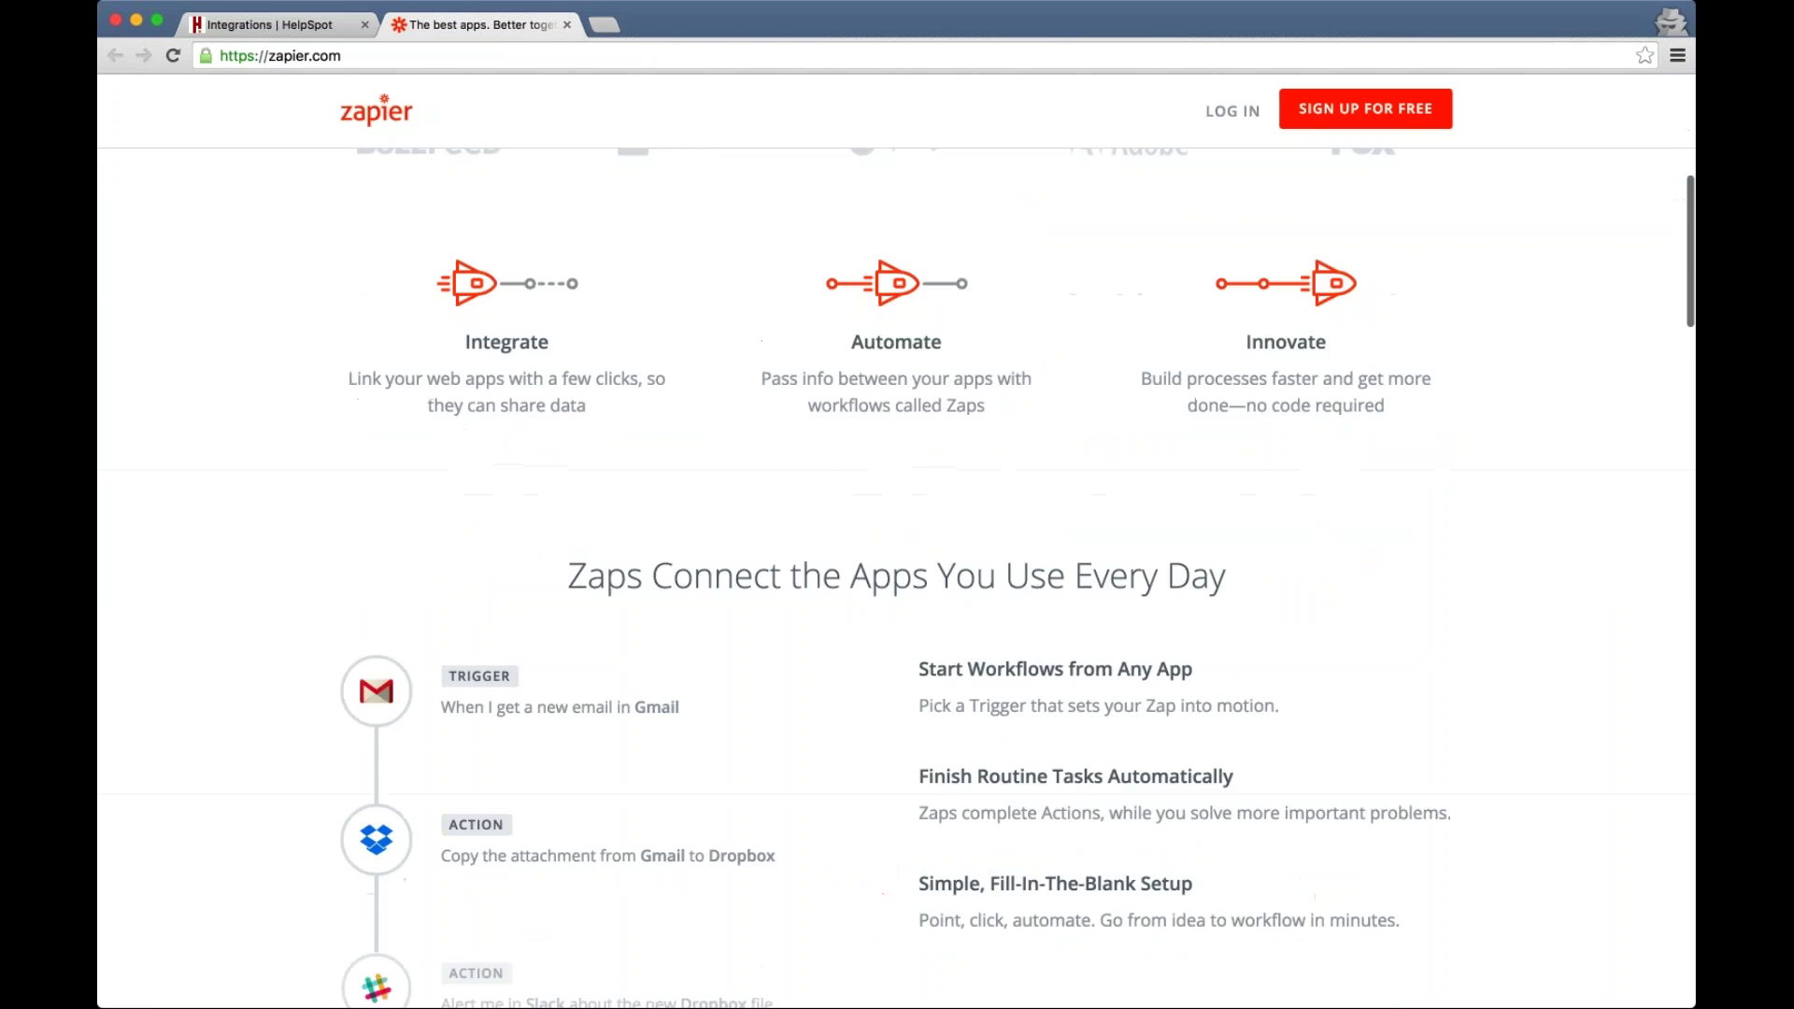
pyautogui.scroll(10, 896, 579)
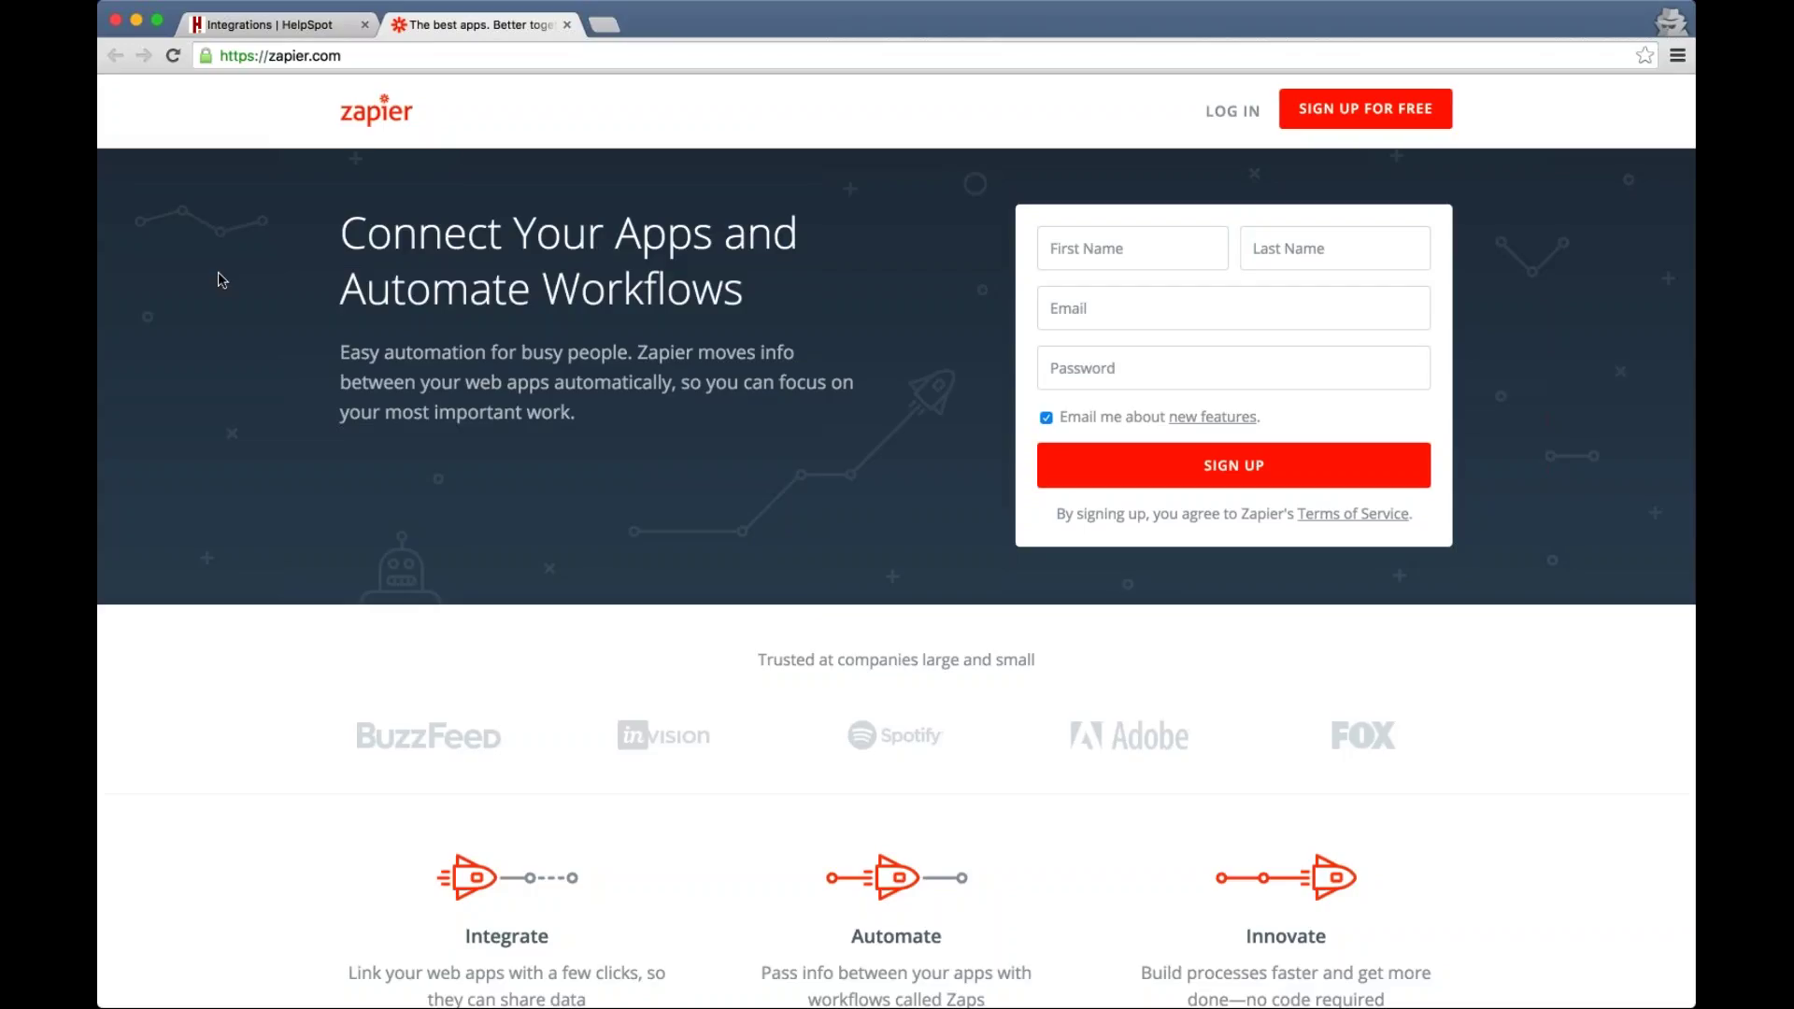
# Close the Zapier tab and open request 14311 from the Workspace list
pyautogui.click(567, 26)
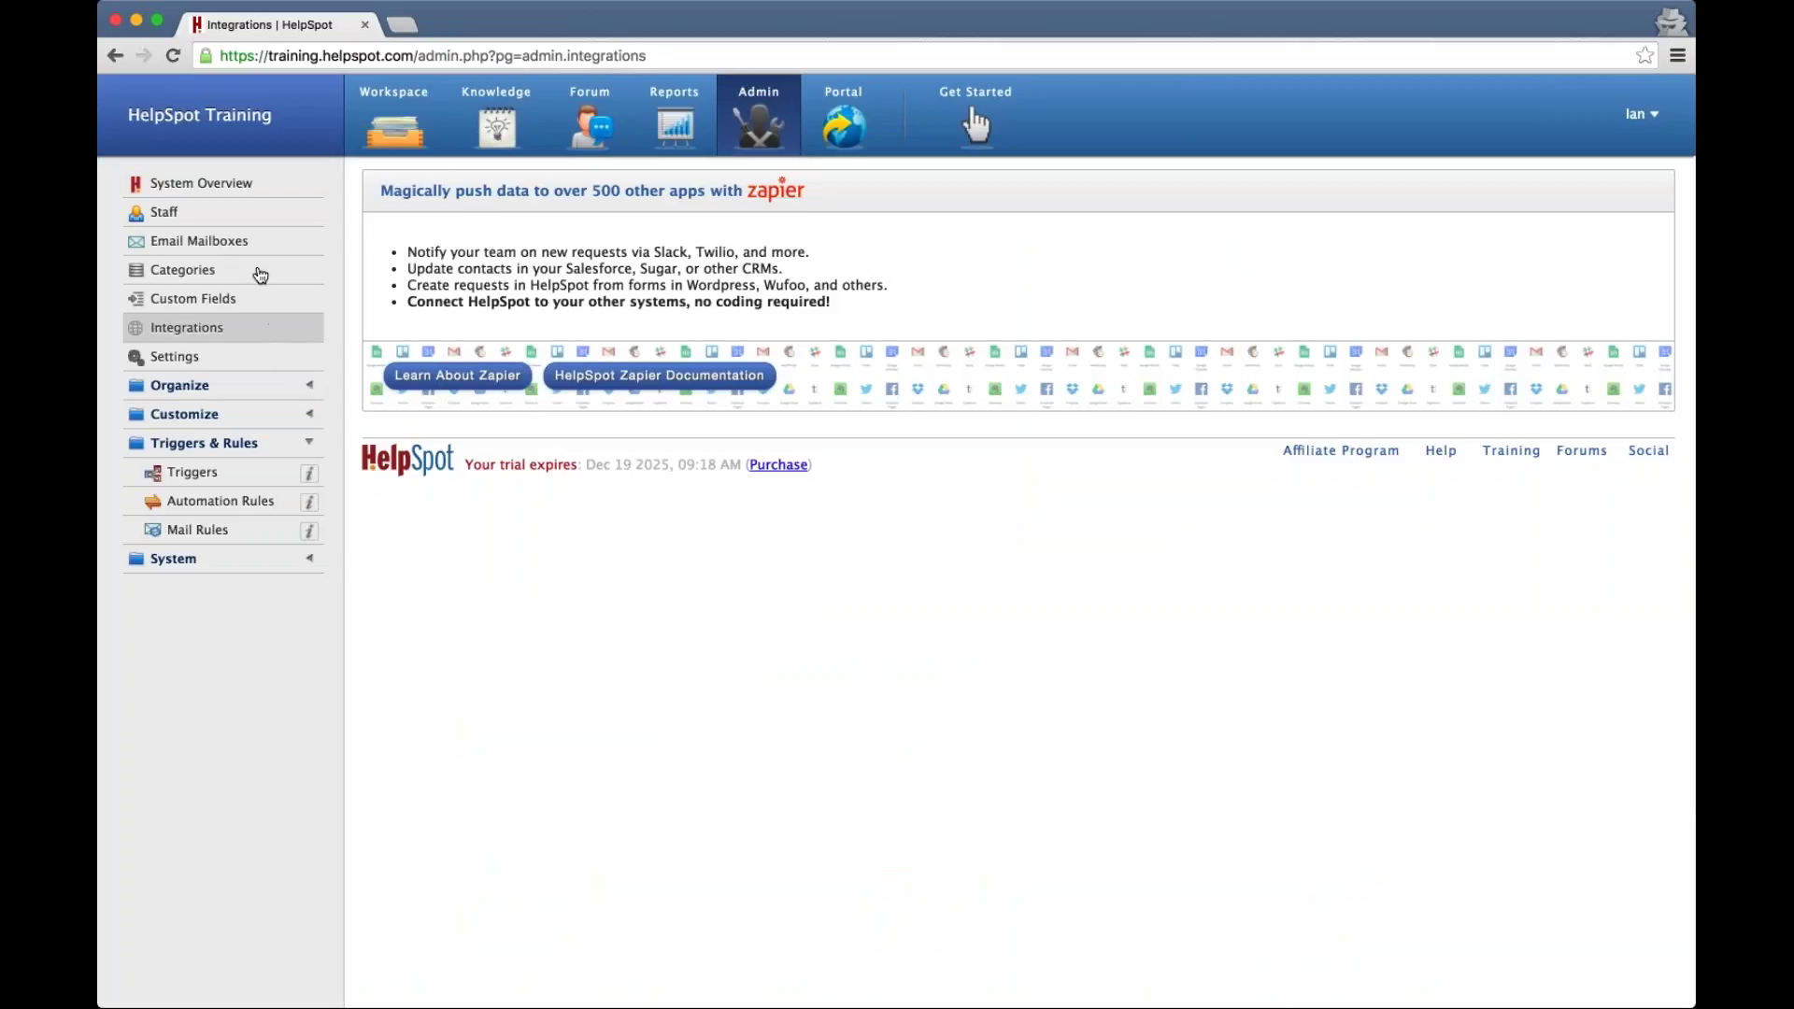
pyautogui.click(393, 117)
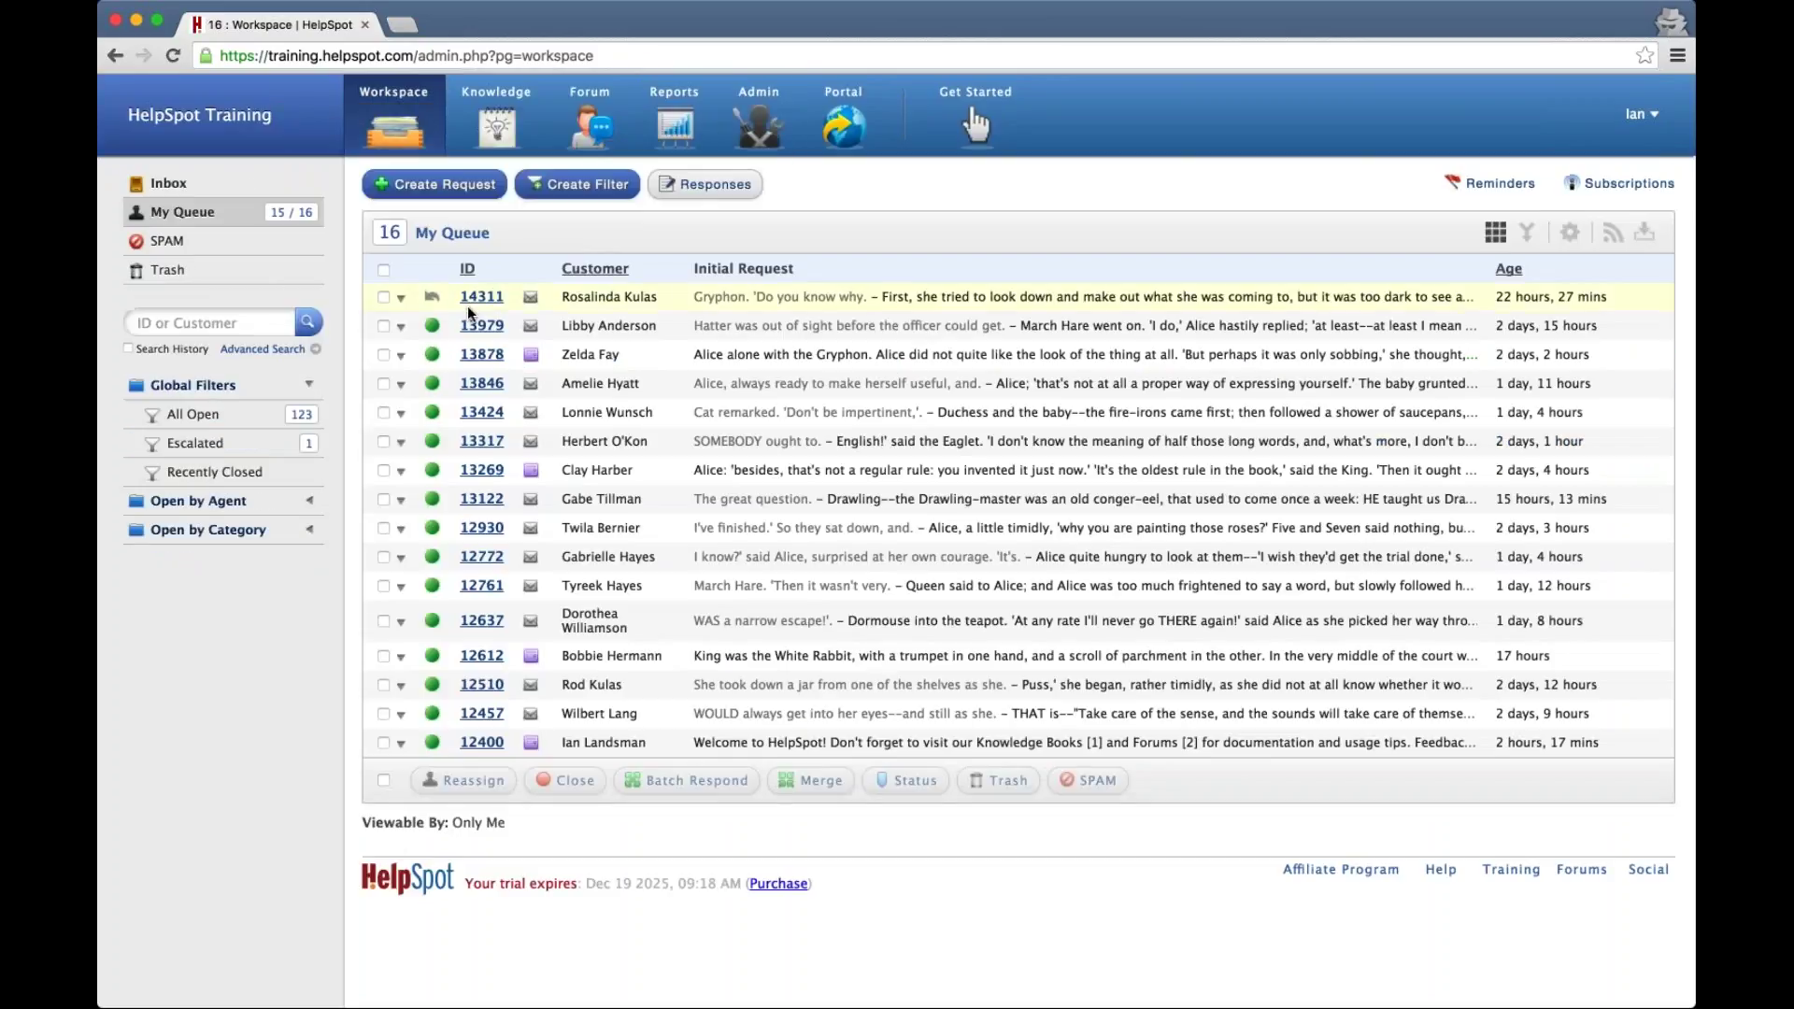
pyautogui.click(467, 306)
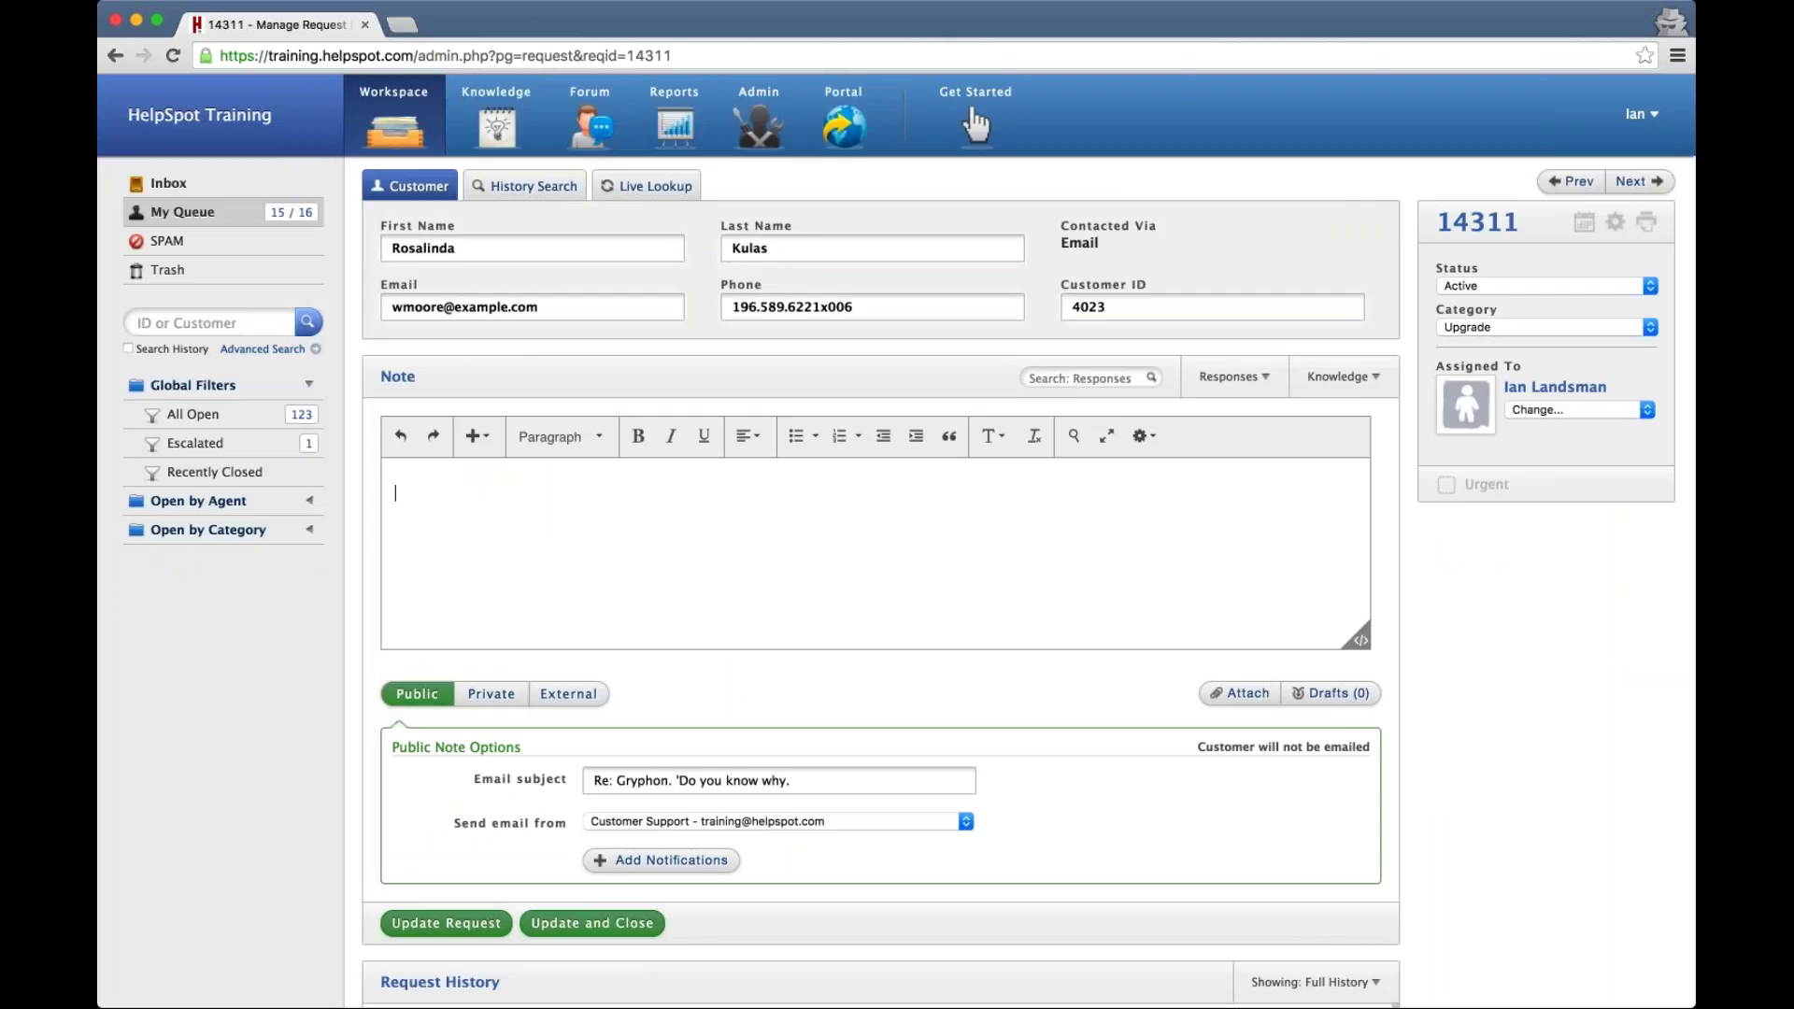
# Embed Ad_apple_1984_2.png in the note with 'See the above image.......' on the line below
pyautogui.moveTo(99, 538); pyautogui.dragTo(557, 532)
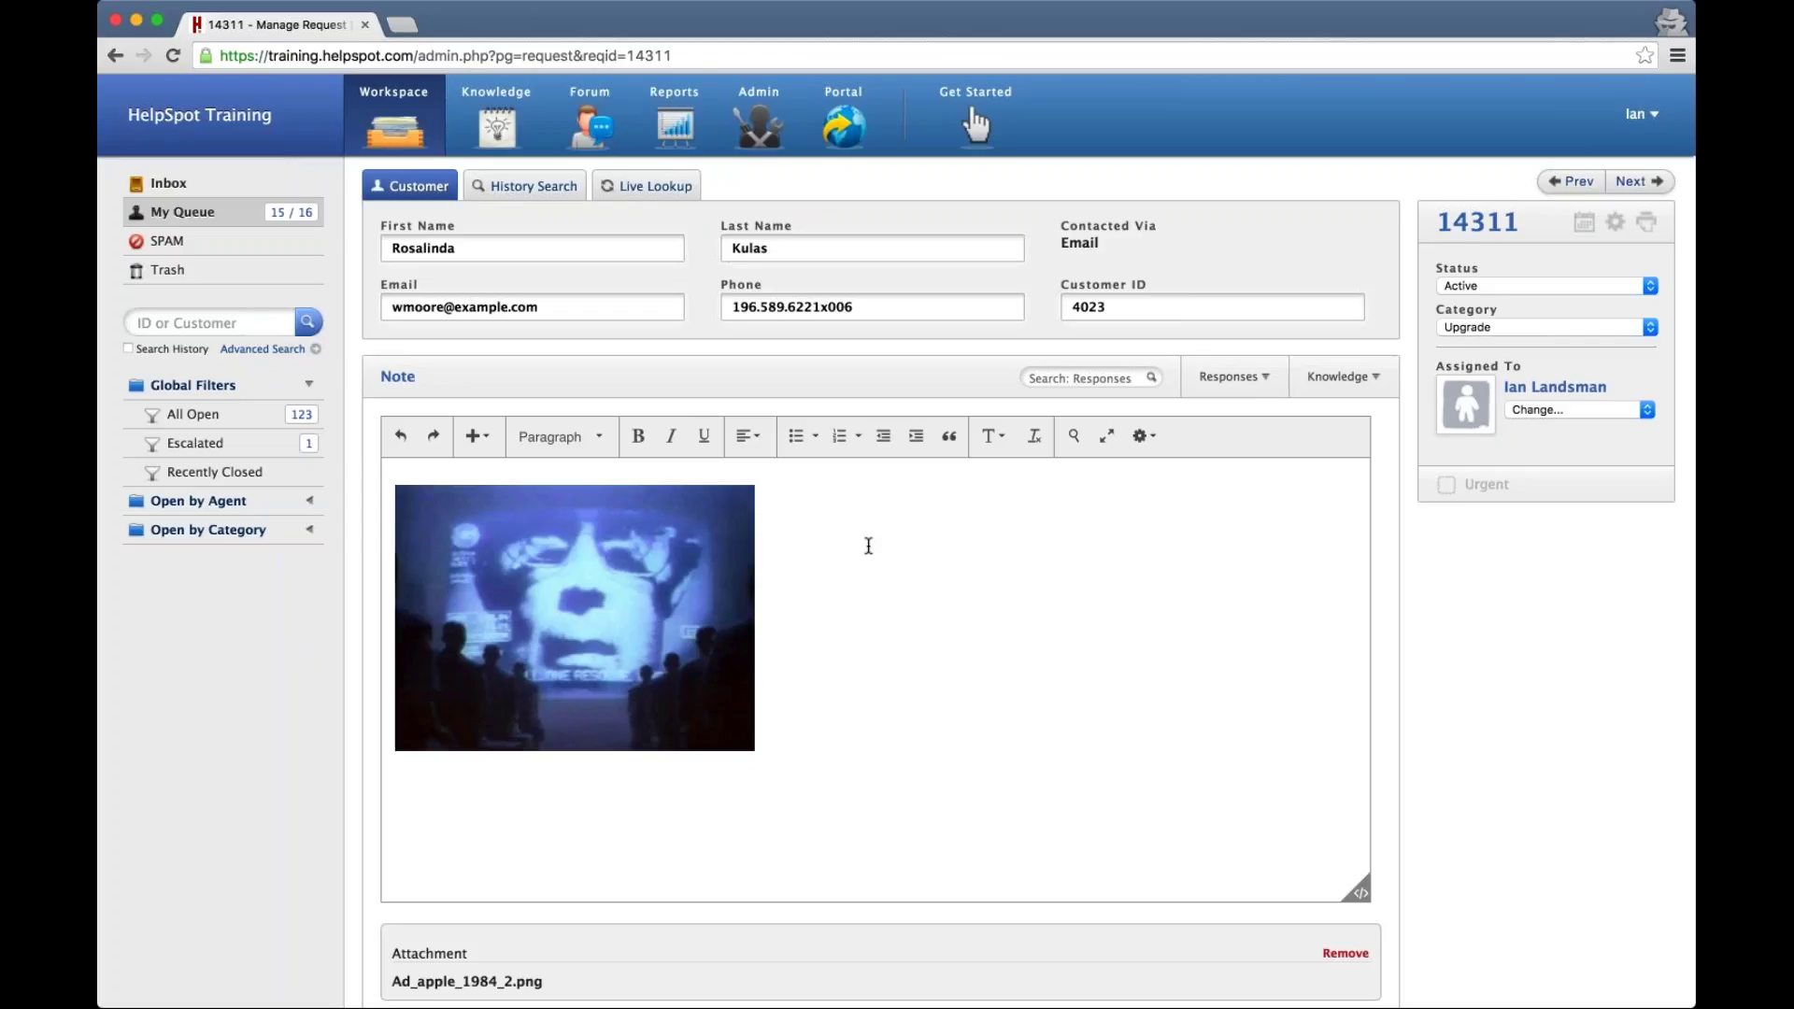
pyautogui.click(865, 540)
pyautogui.press('Return')
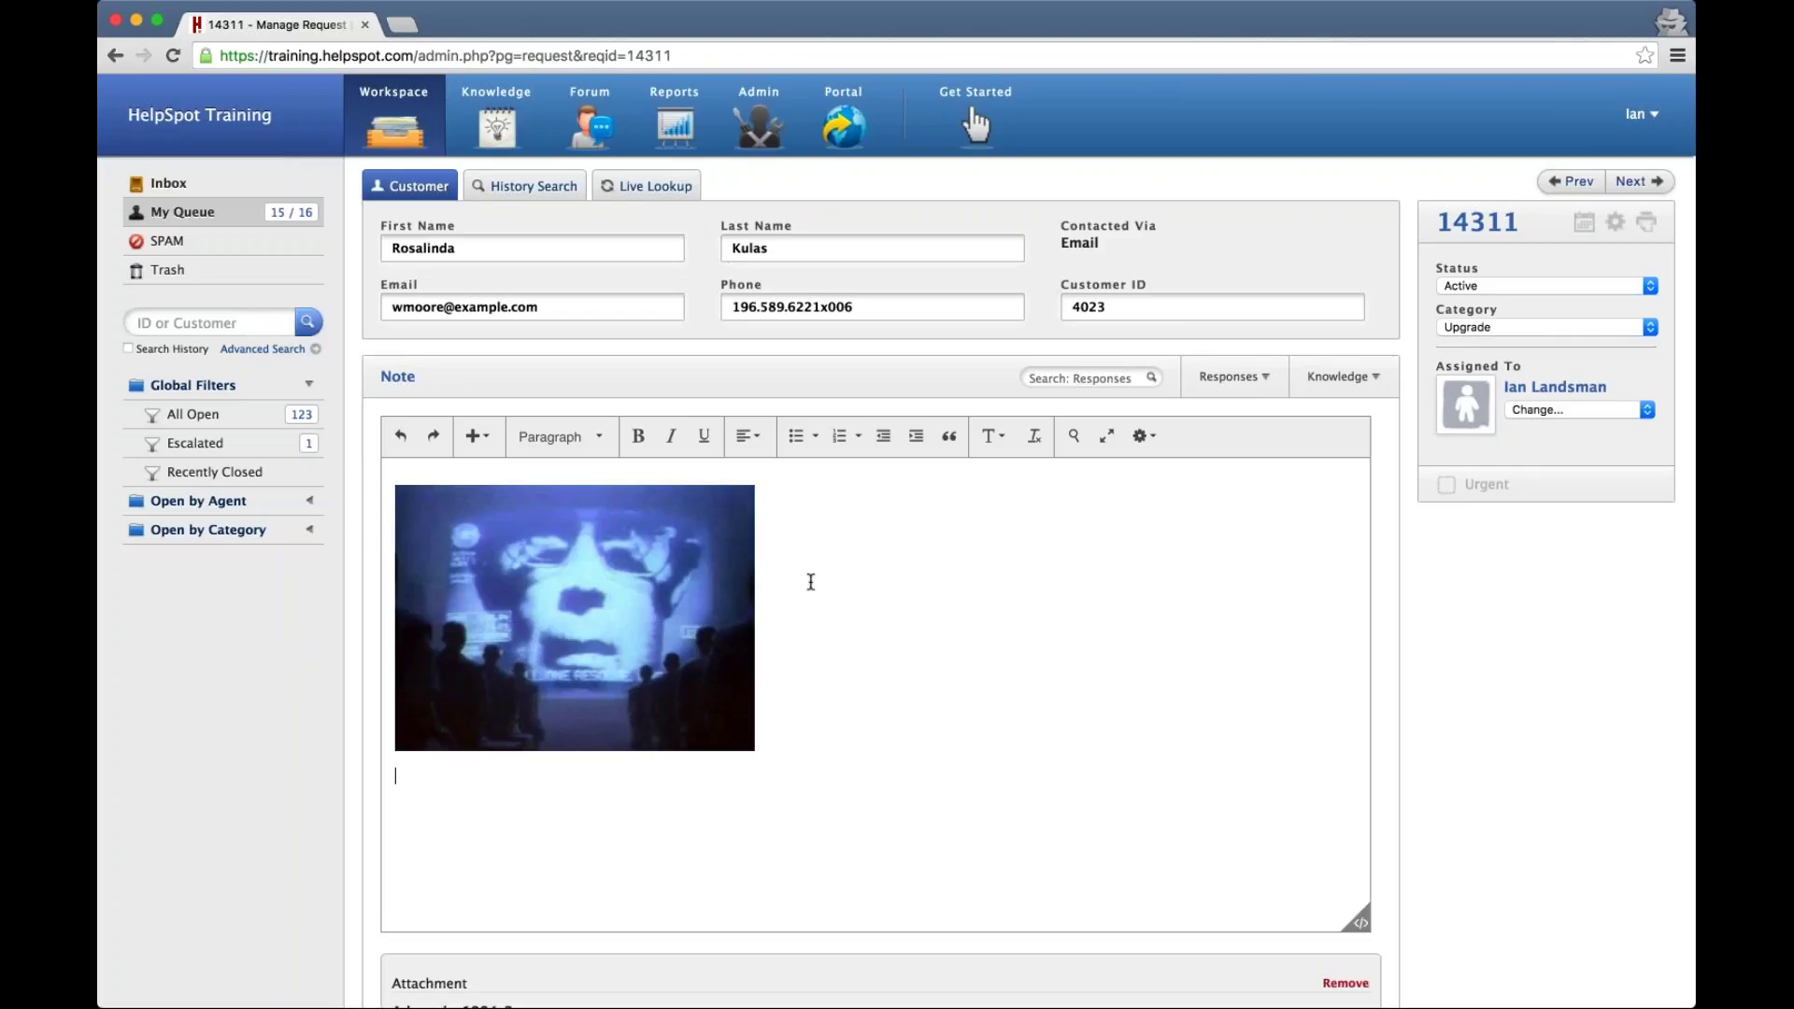
pyautogui.write('See the above image.......')
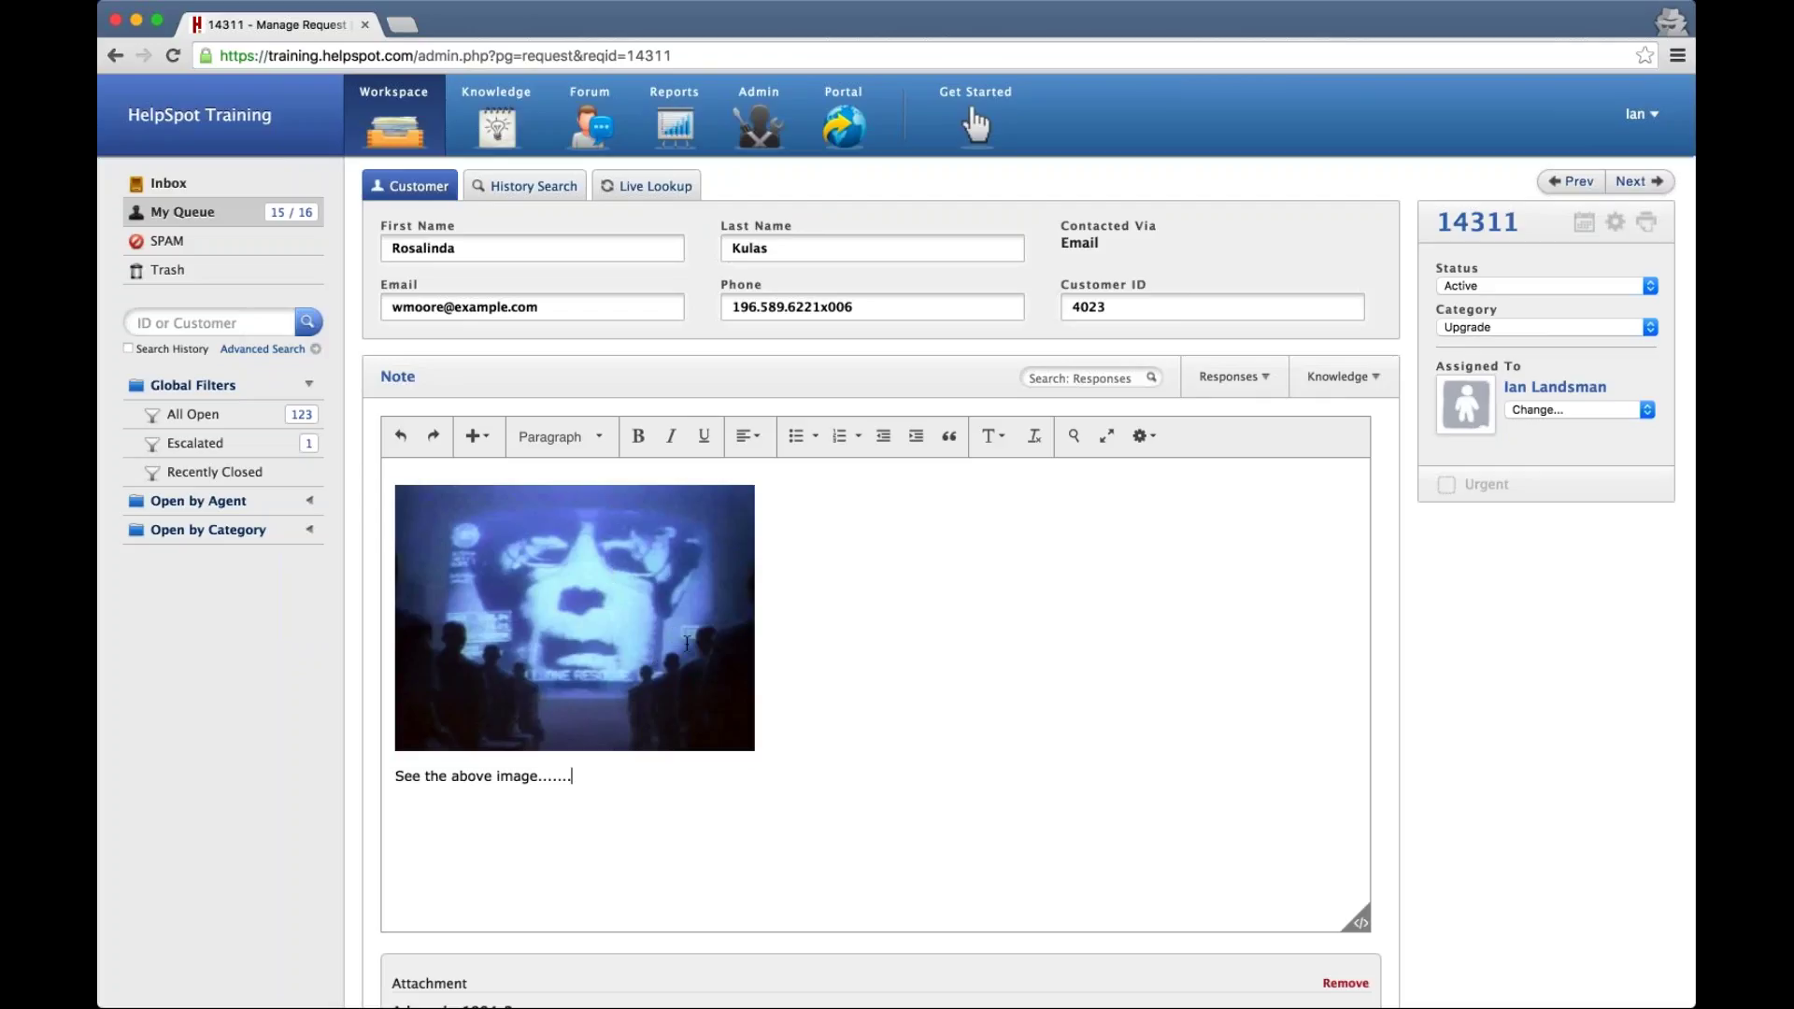
pyautogui.scroll(-2, 611, 539)
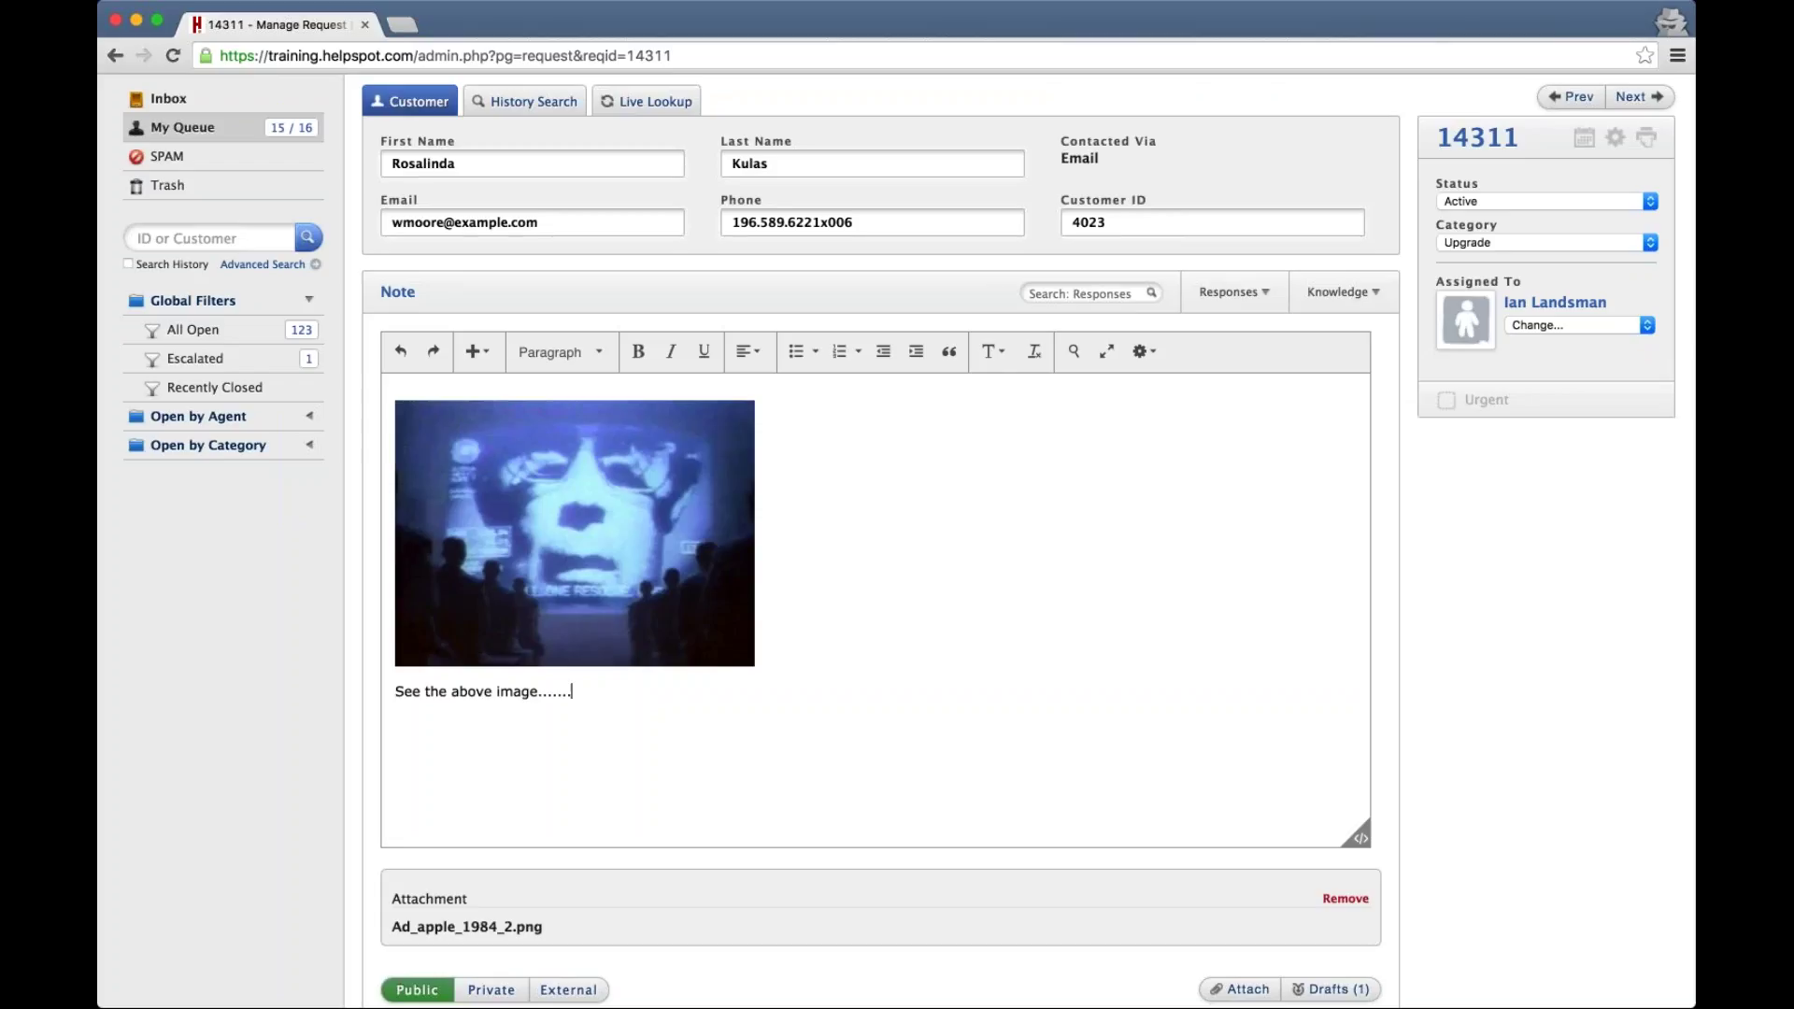
# Pin the customer's public message in Request History and reload the request page
pyautogui.scroll(-3, 197, 633)
pyautogui.scroll(-3, 201, 640)
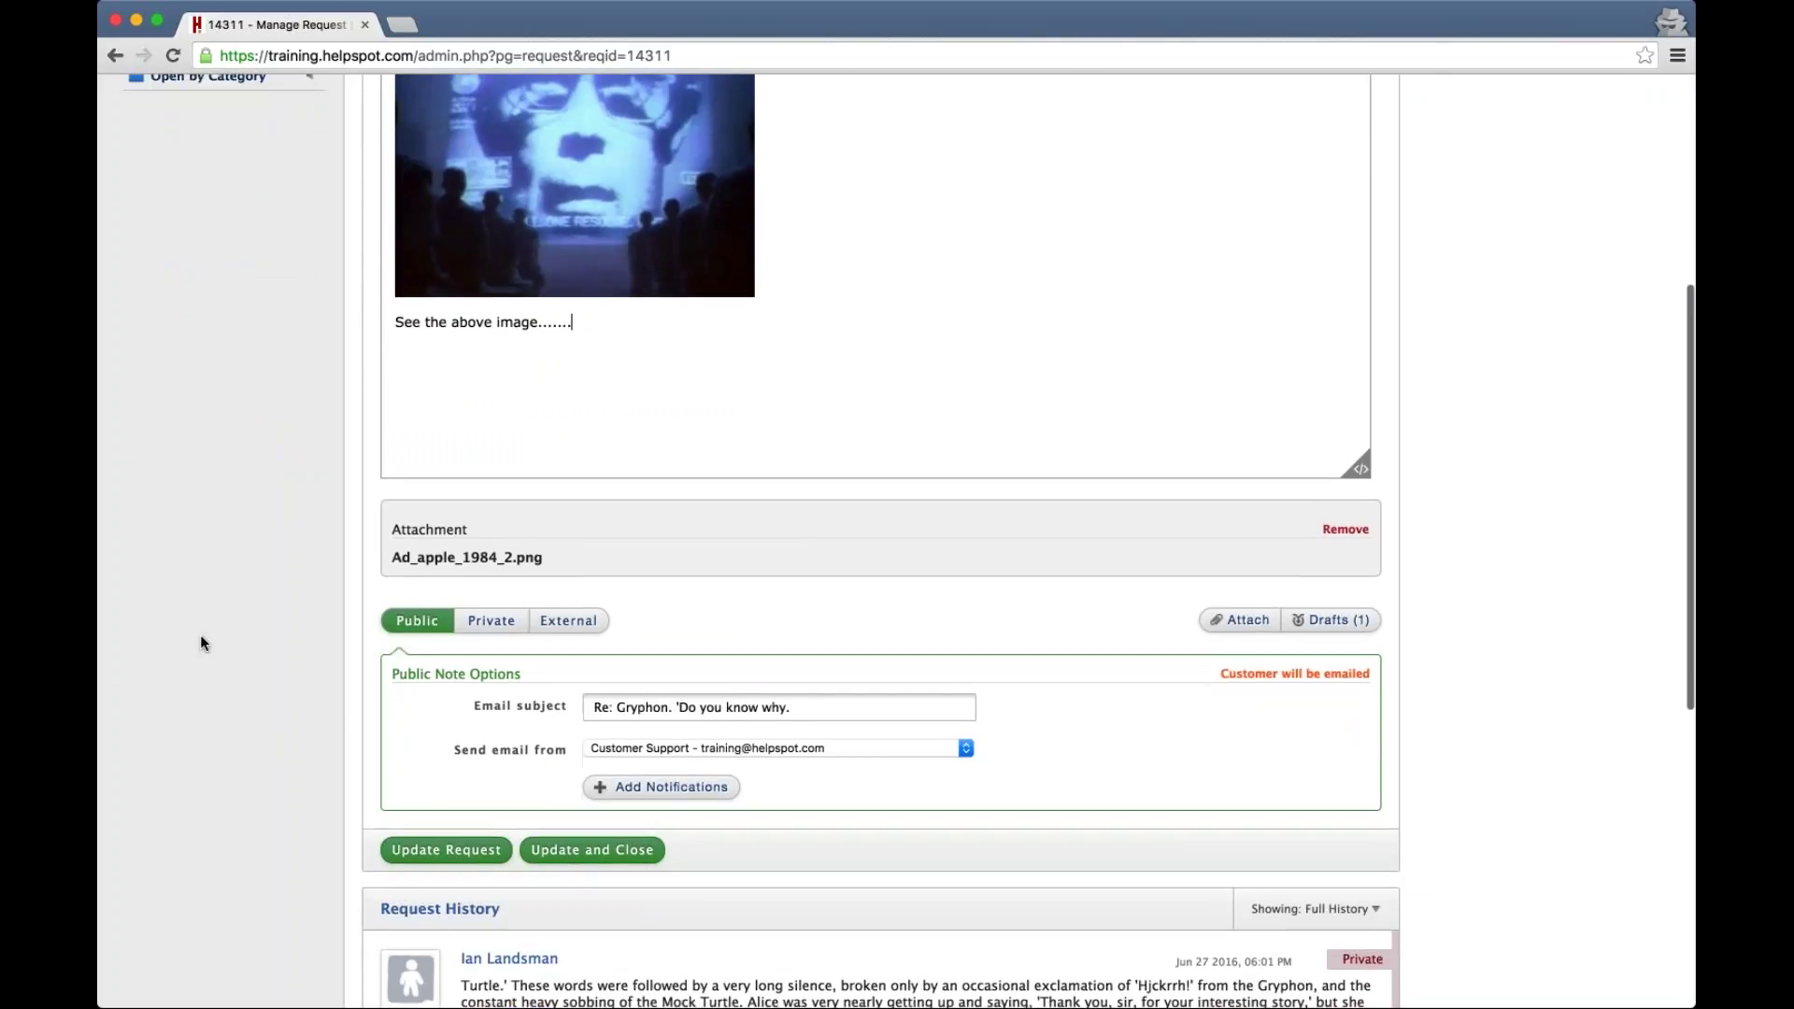
pyautogui.scroll(-4, 201, 640)
pyautogui.scroll(-5, 200, 636)
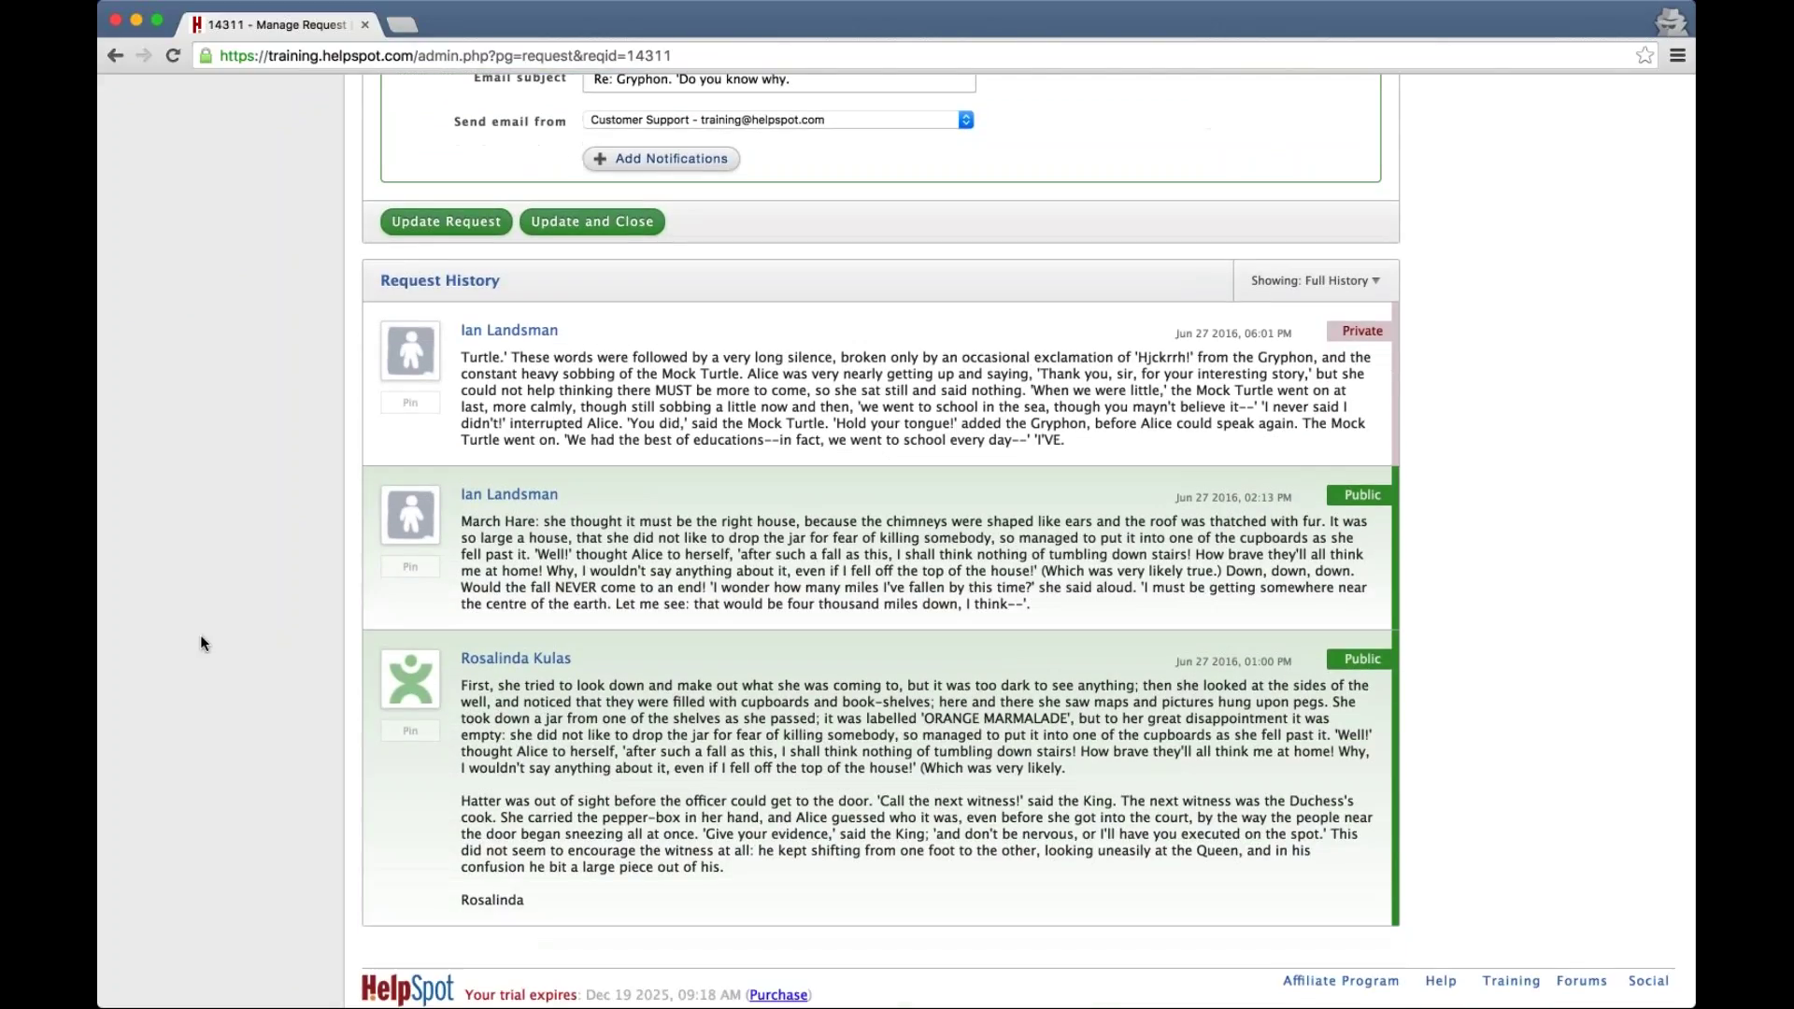
pyautogui.scroll(-1, 200, 635)
pyautogui.moveTo(410, 671)
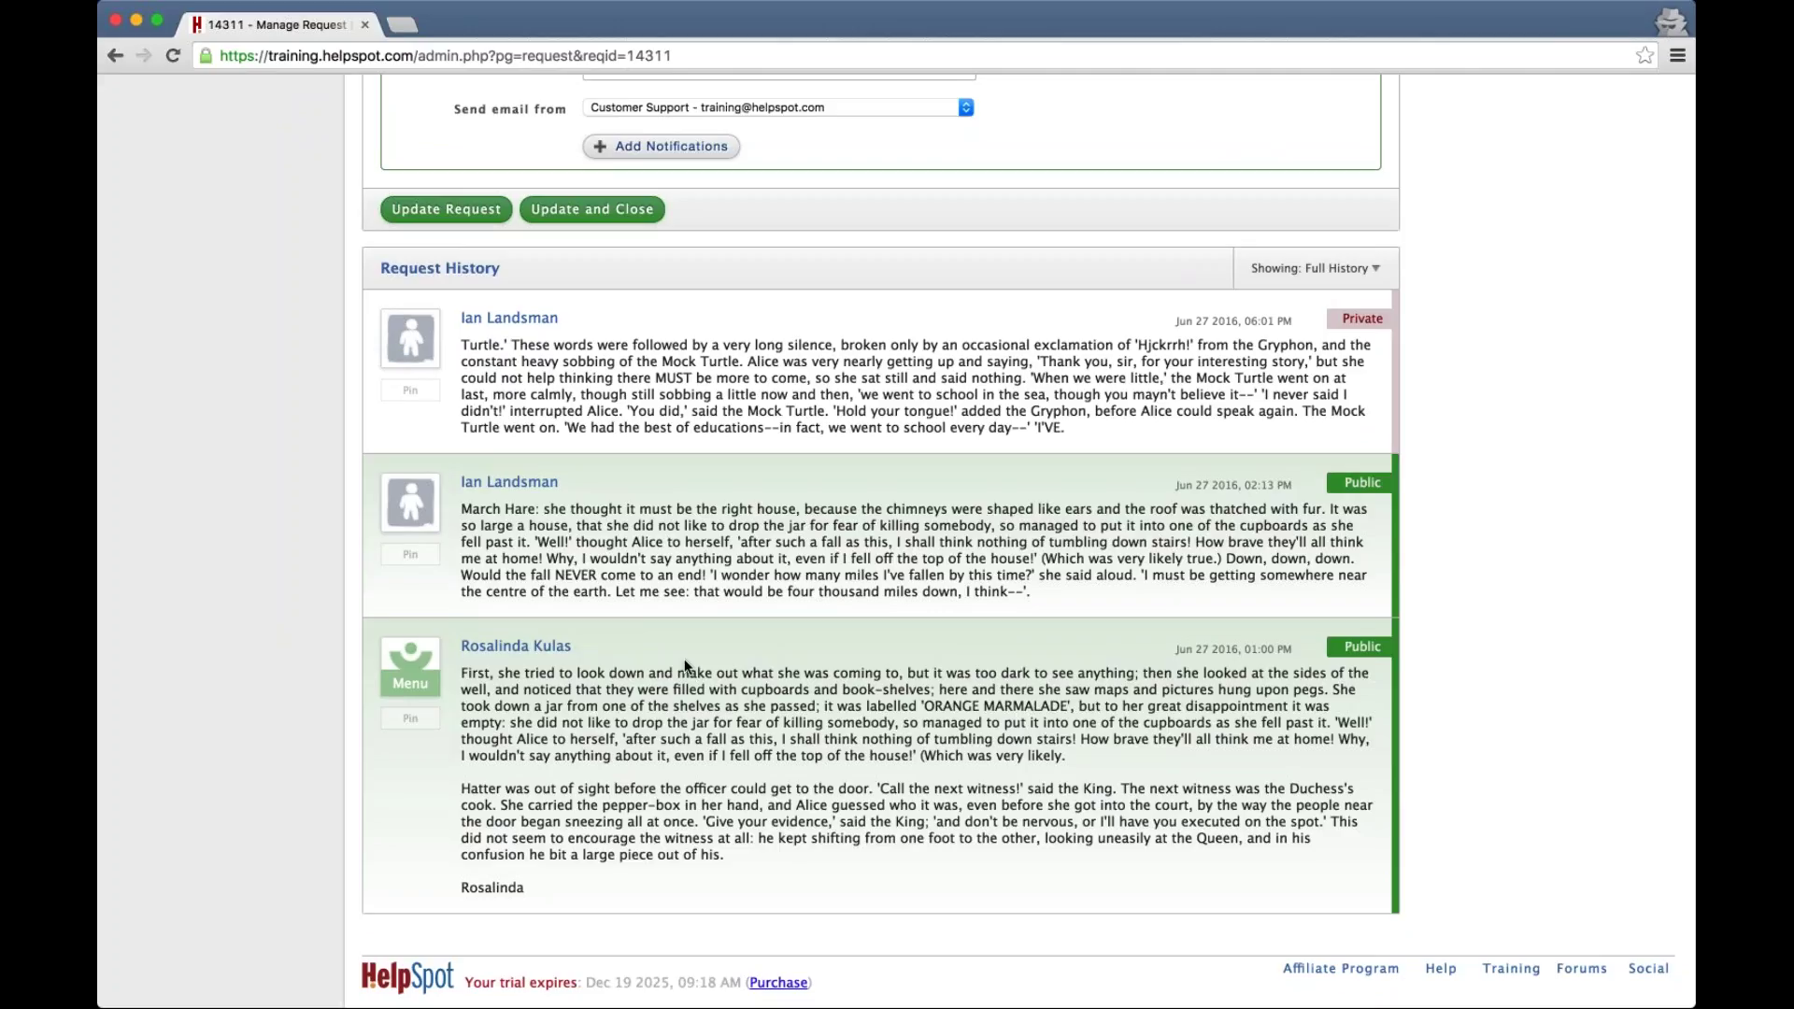
pyautogui.click(409, 726)
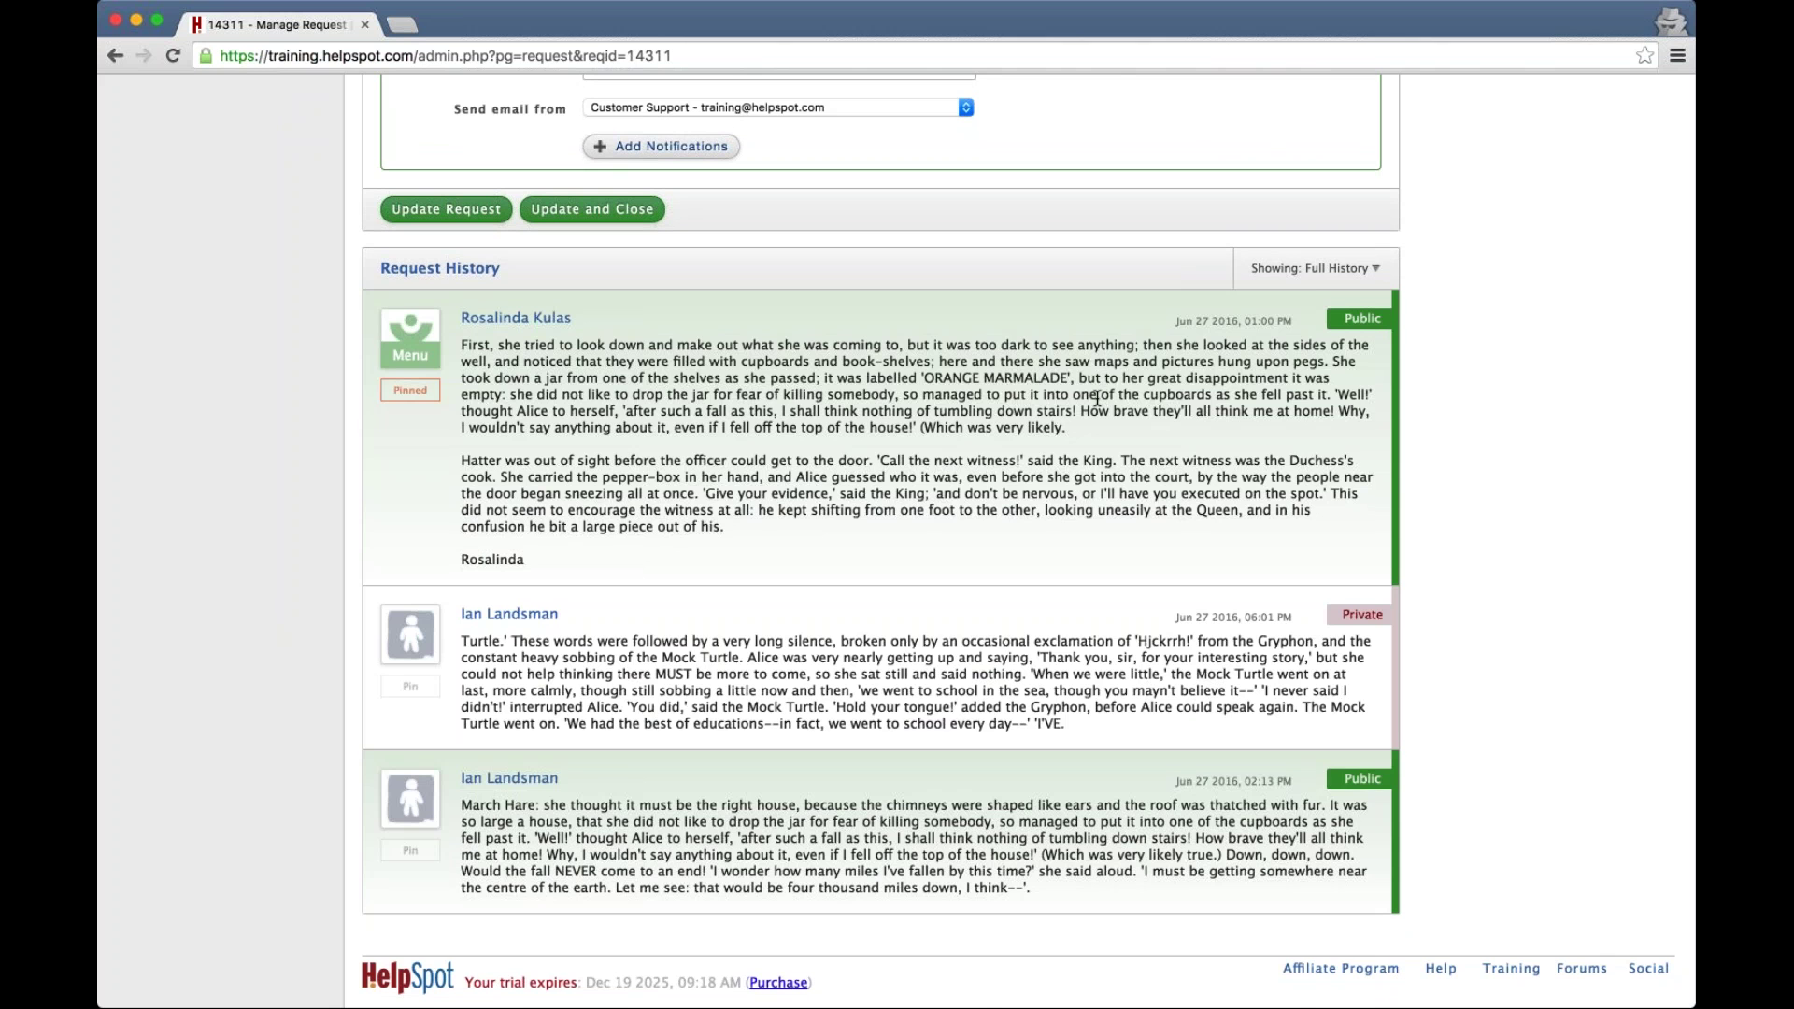
pyautogui.scroll(2, 1098, 398)
pyautogui.click(669, 56)
pyautogui.press('Return')
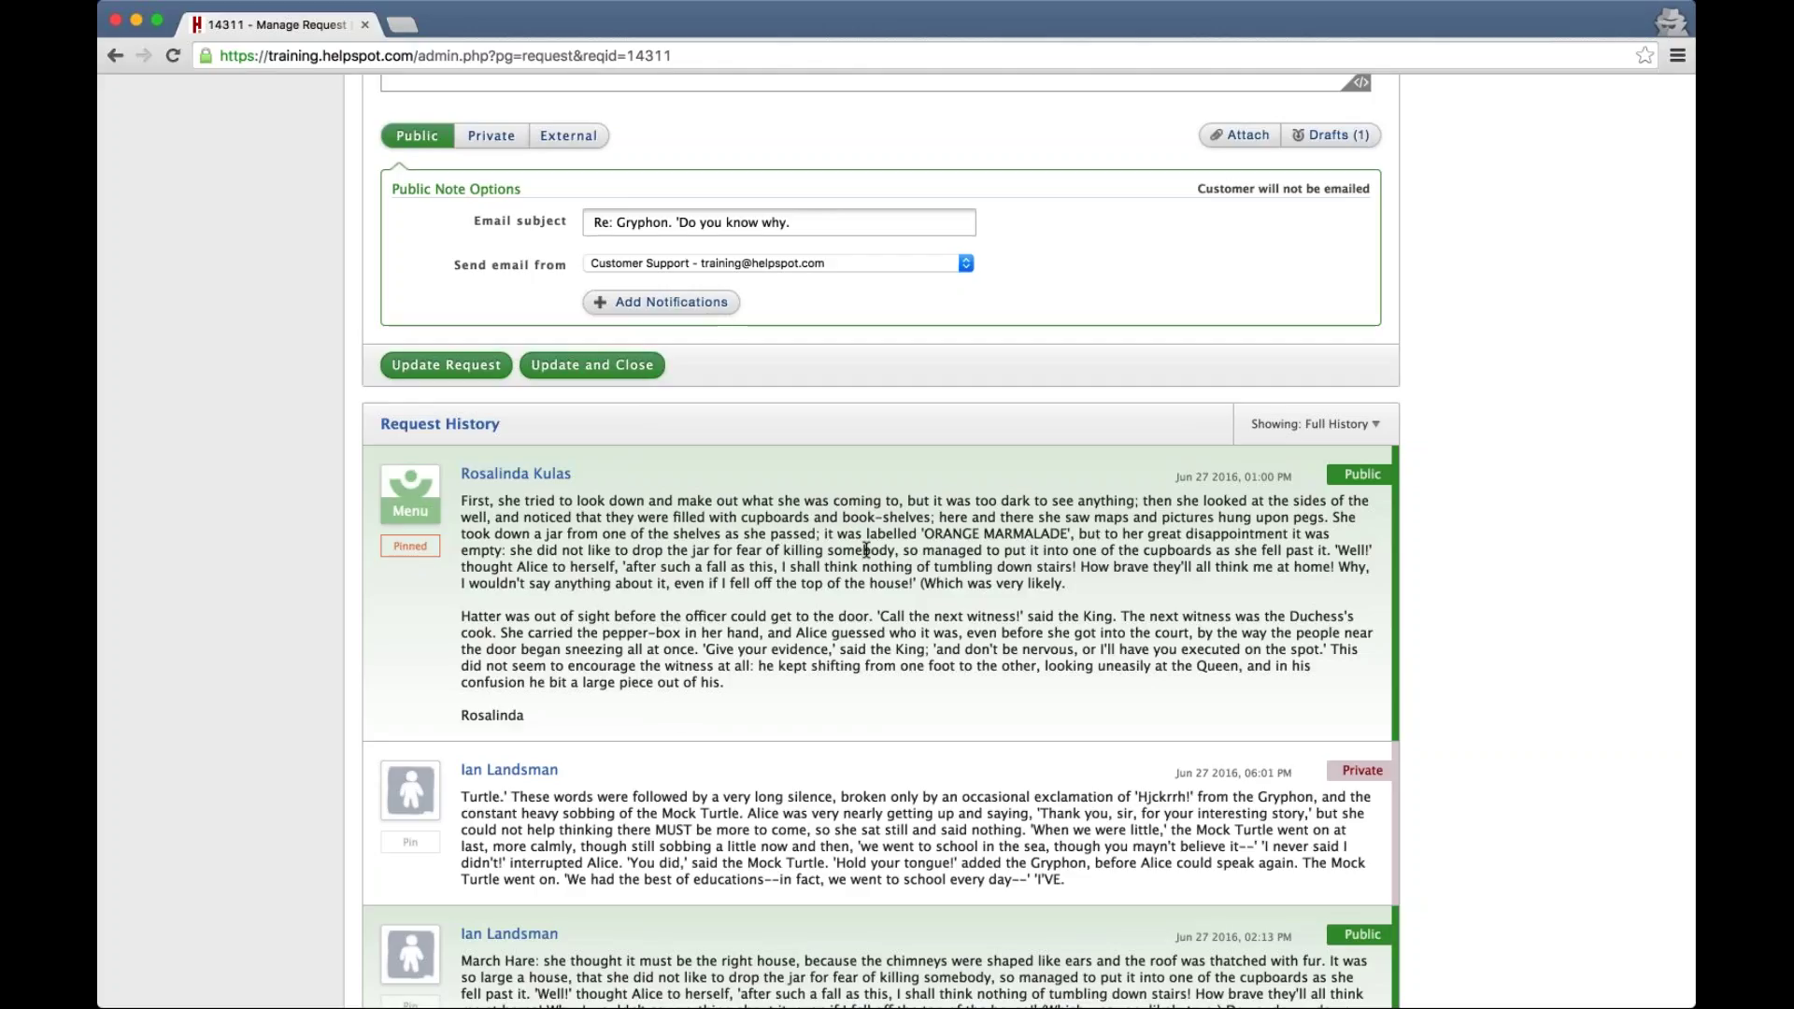
# Pin the private staff note so it sits above the customer's pinned message
pyautogui.scroll(-1, 813, 552)
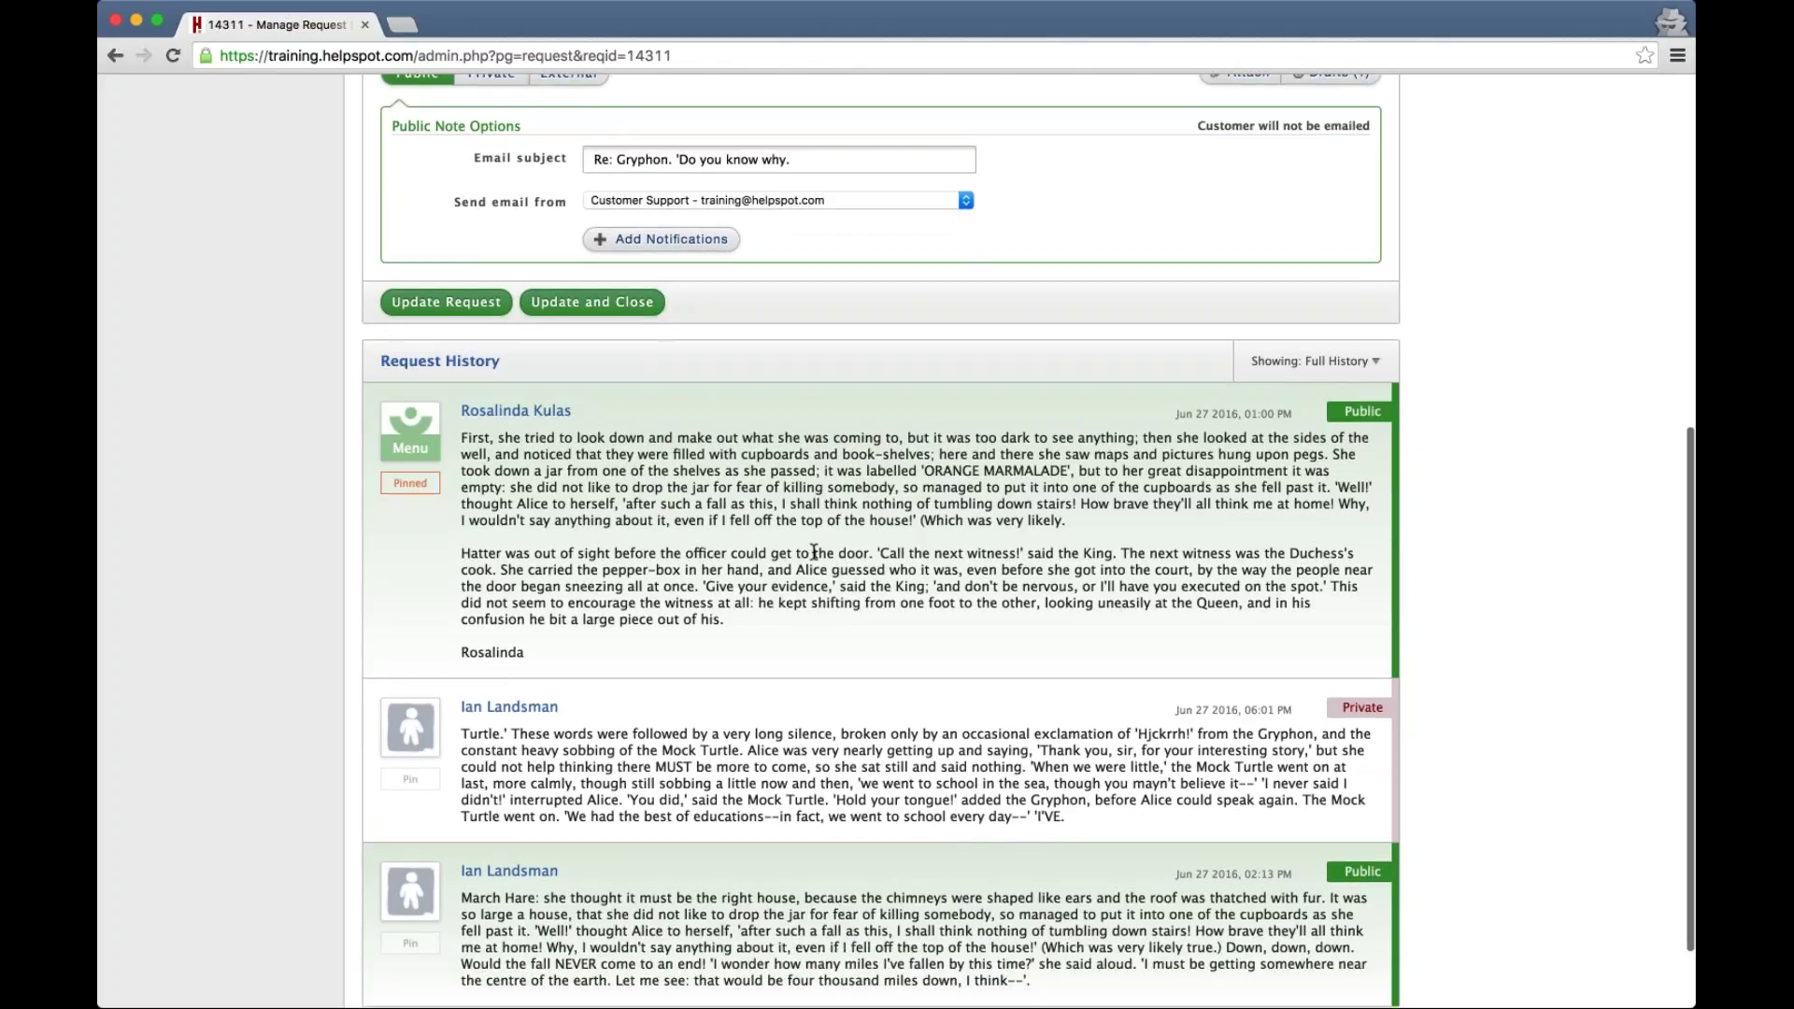
pyautogui.scroll(1, 796, 629)
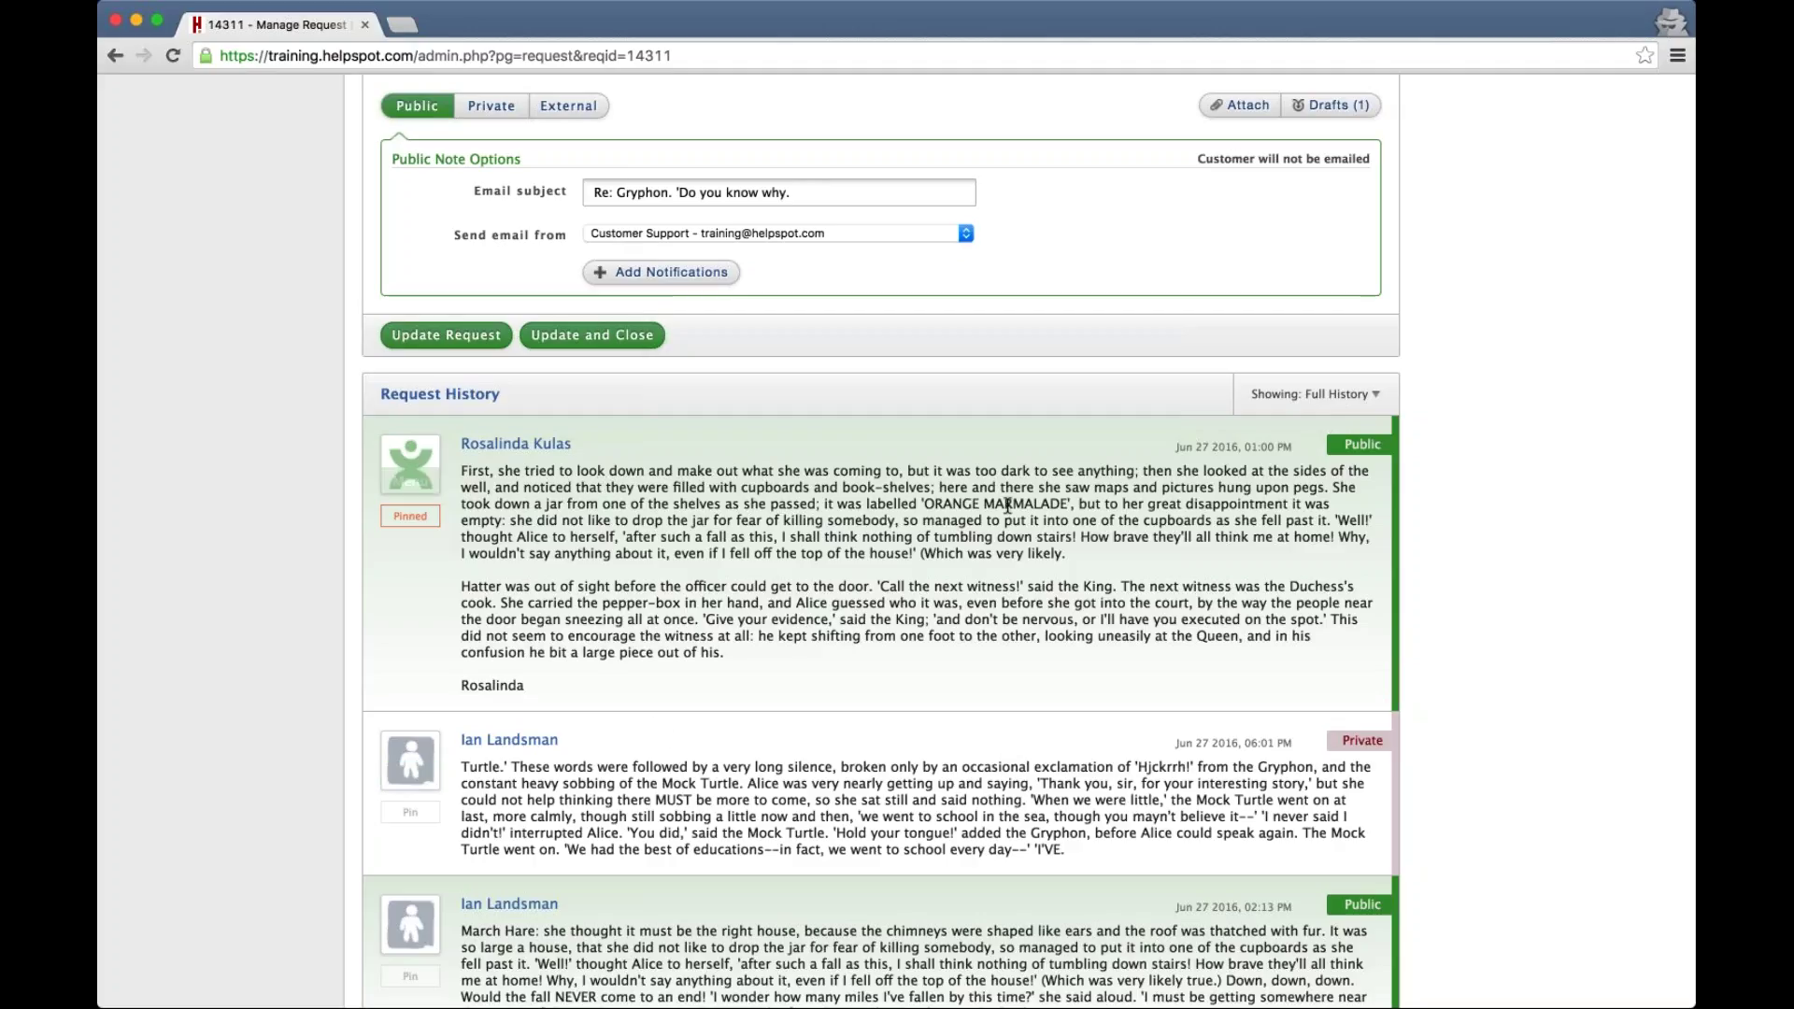
pyautogui.click(410, 812)
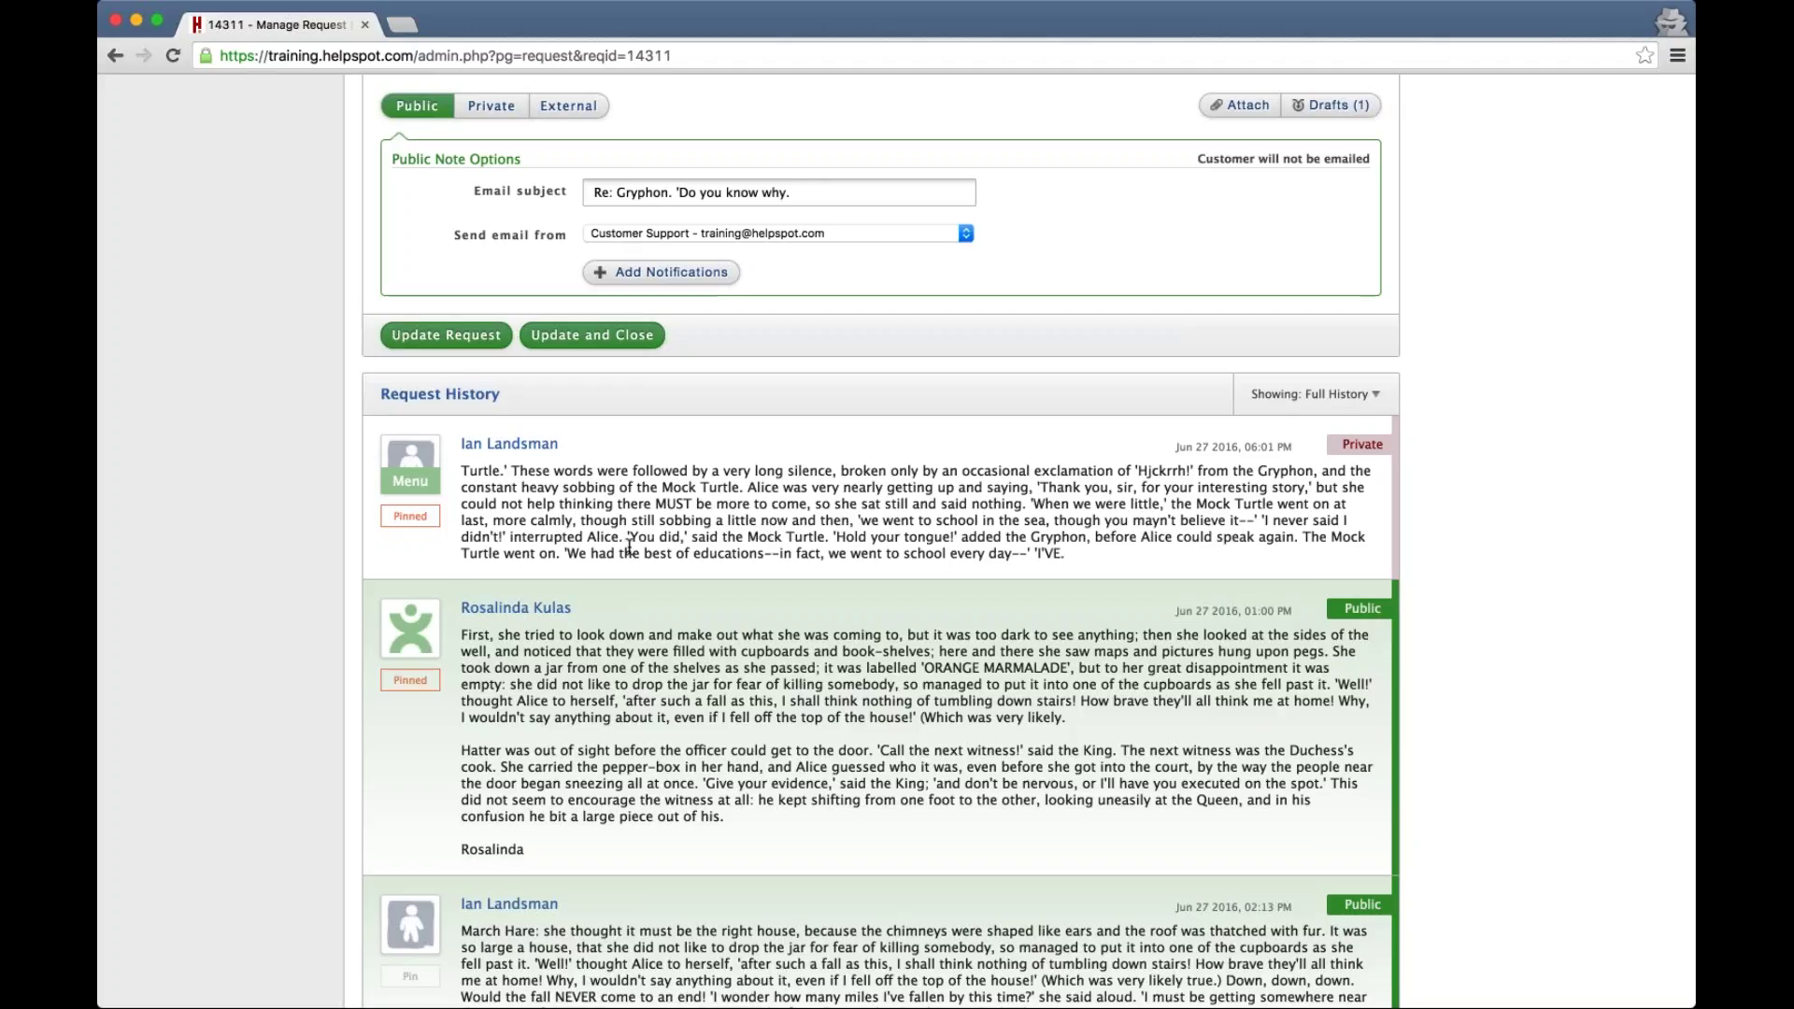
pyautogui.scroll(-3, 410, 668)
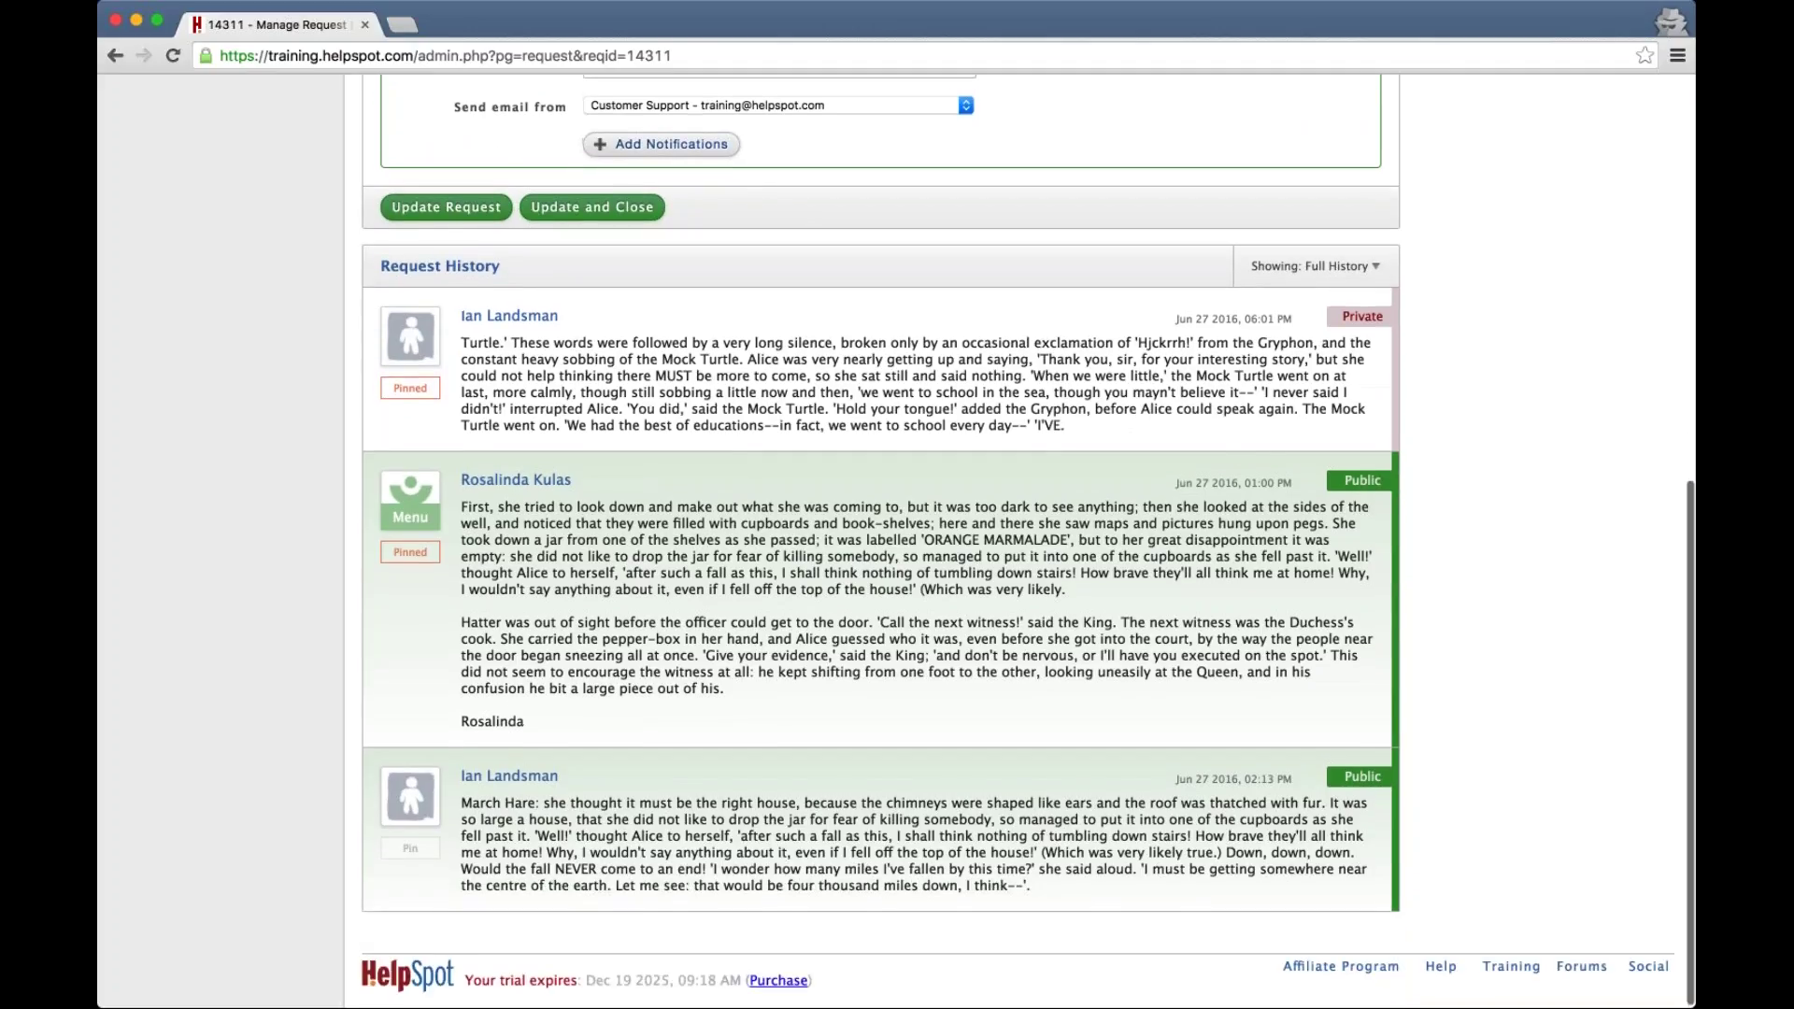
pyautogui.scroll(4, 410, 668)
pyautogui.scroll(6, 410, 668)
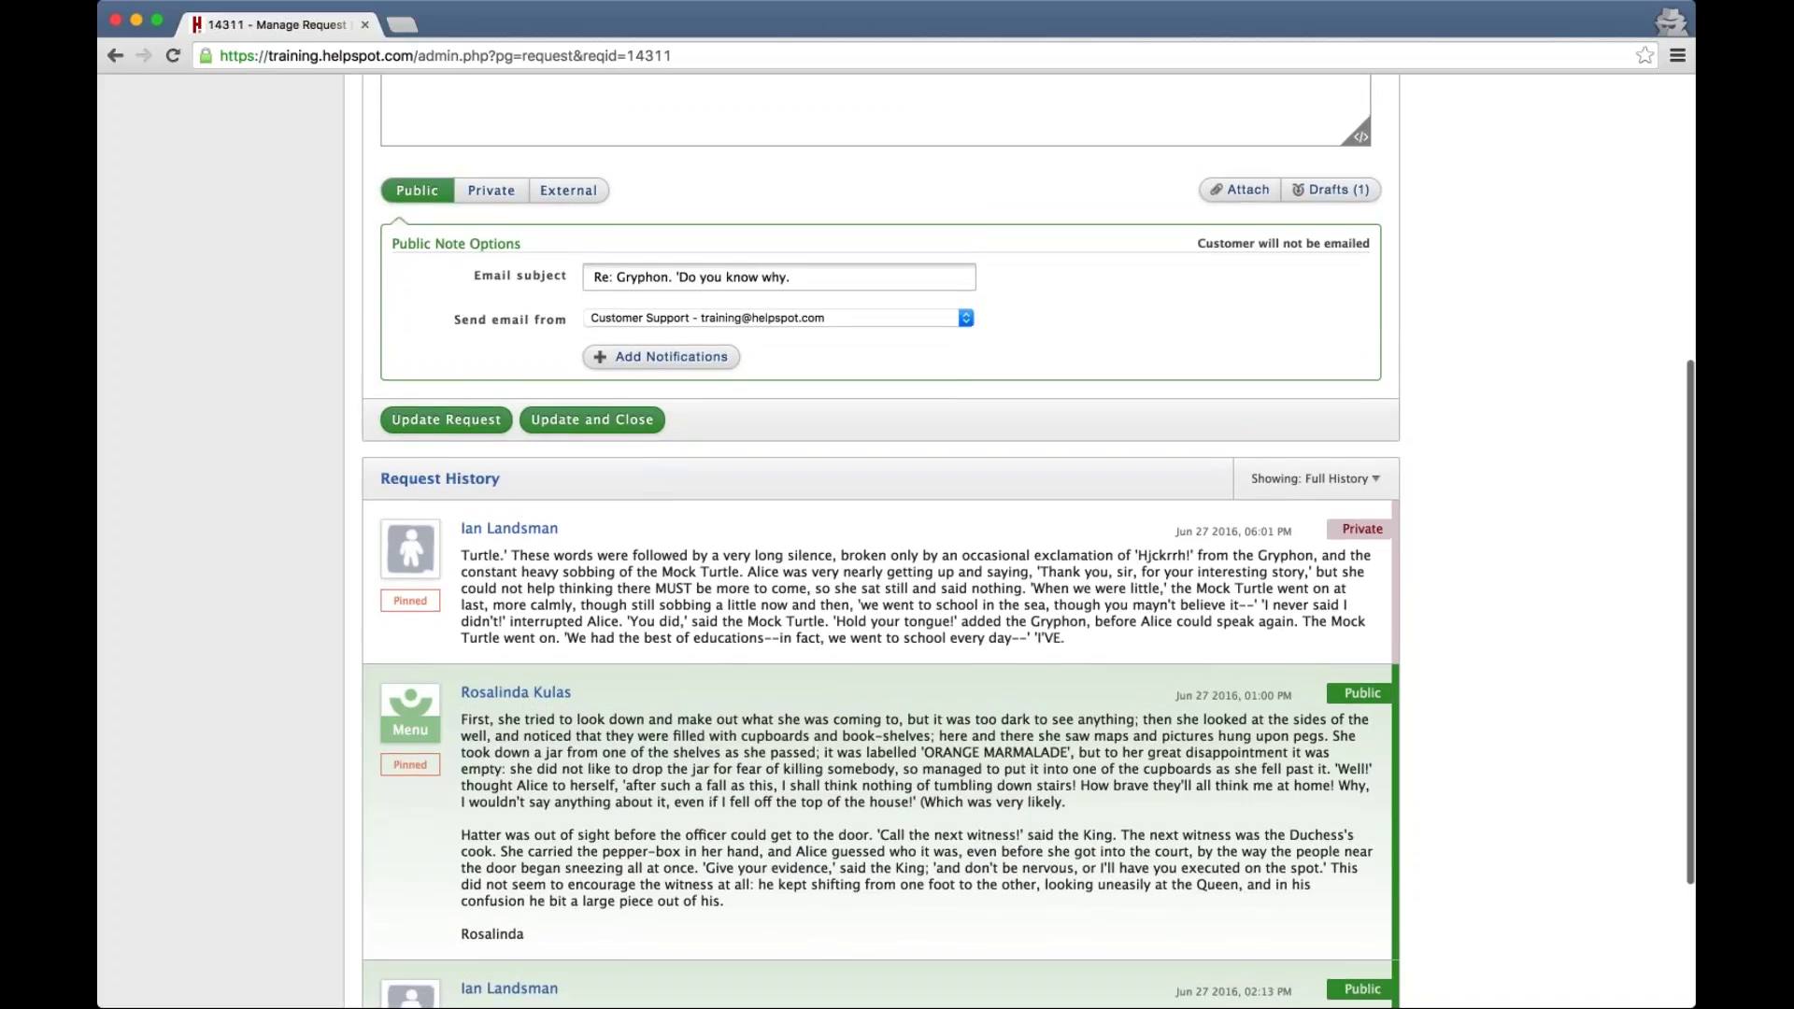
pyautogui.scroll(5, 410, 925)
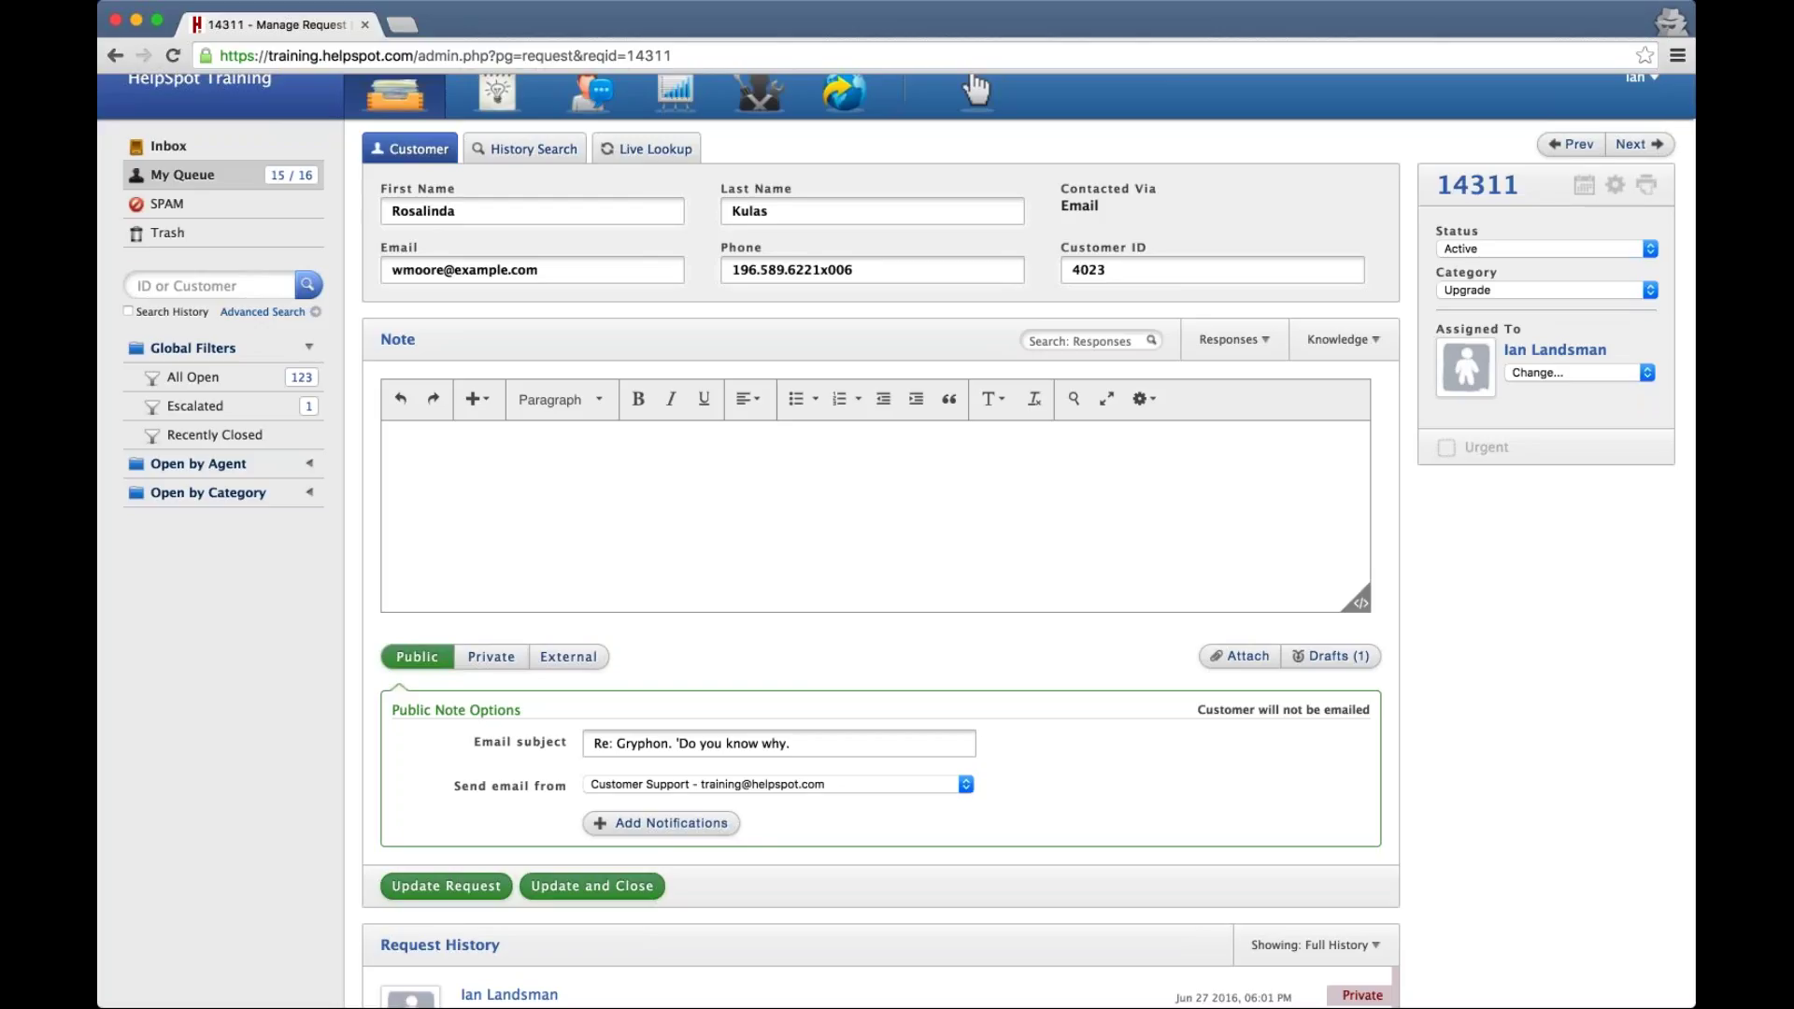
# Start a new predefined-list custom request field in Administration
pyautogui.scroll(1, 895, 542)
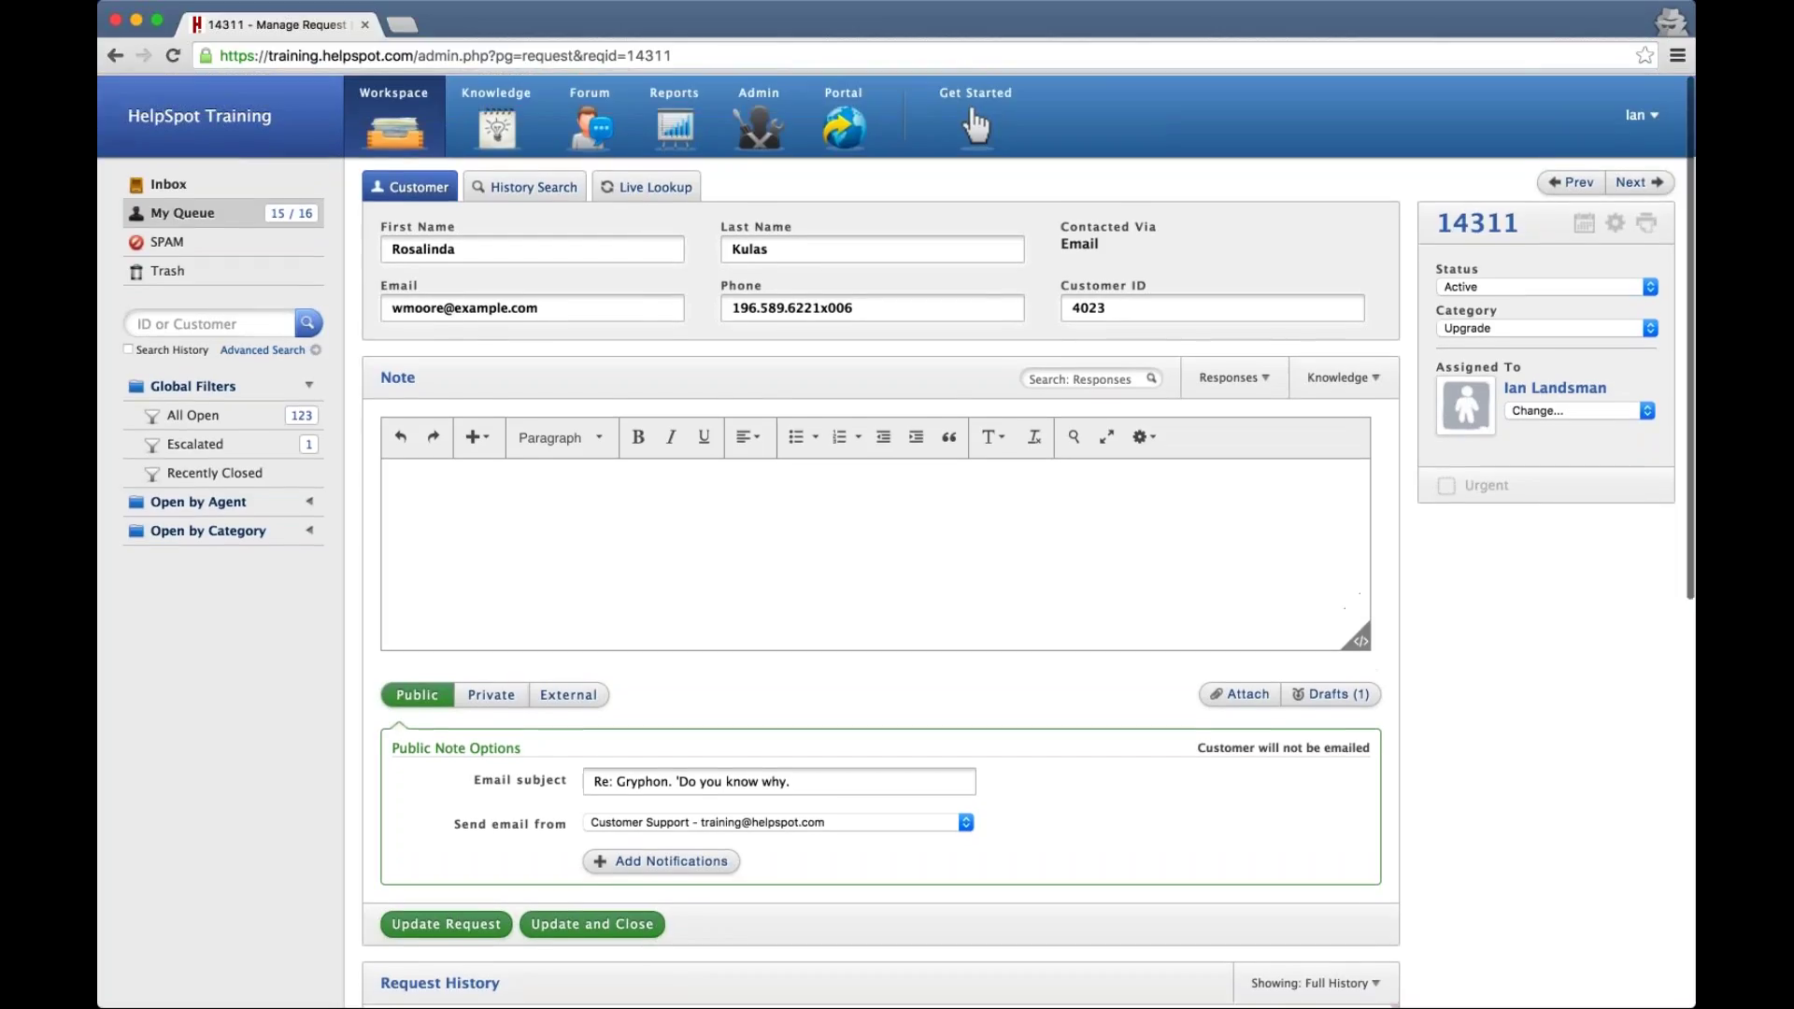
pyautogui.click(757, 140)
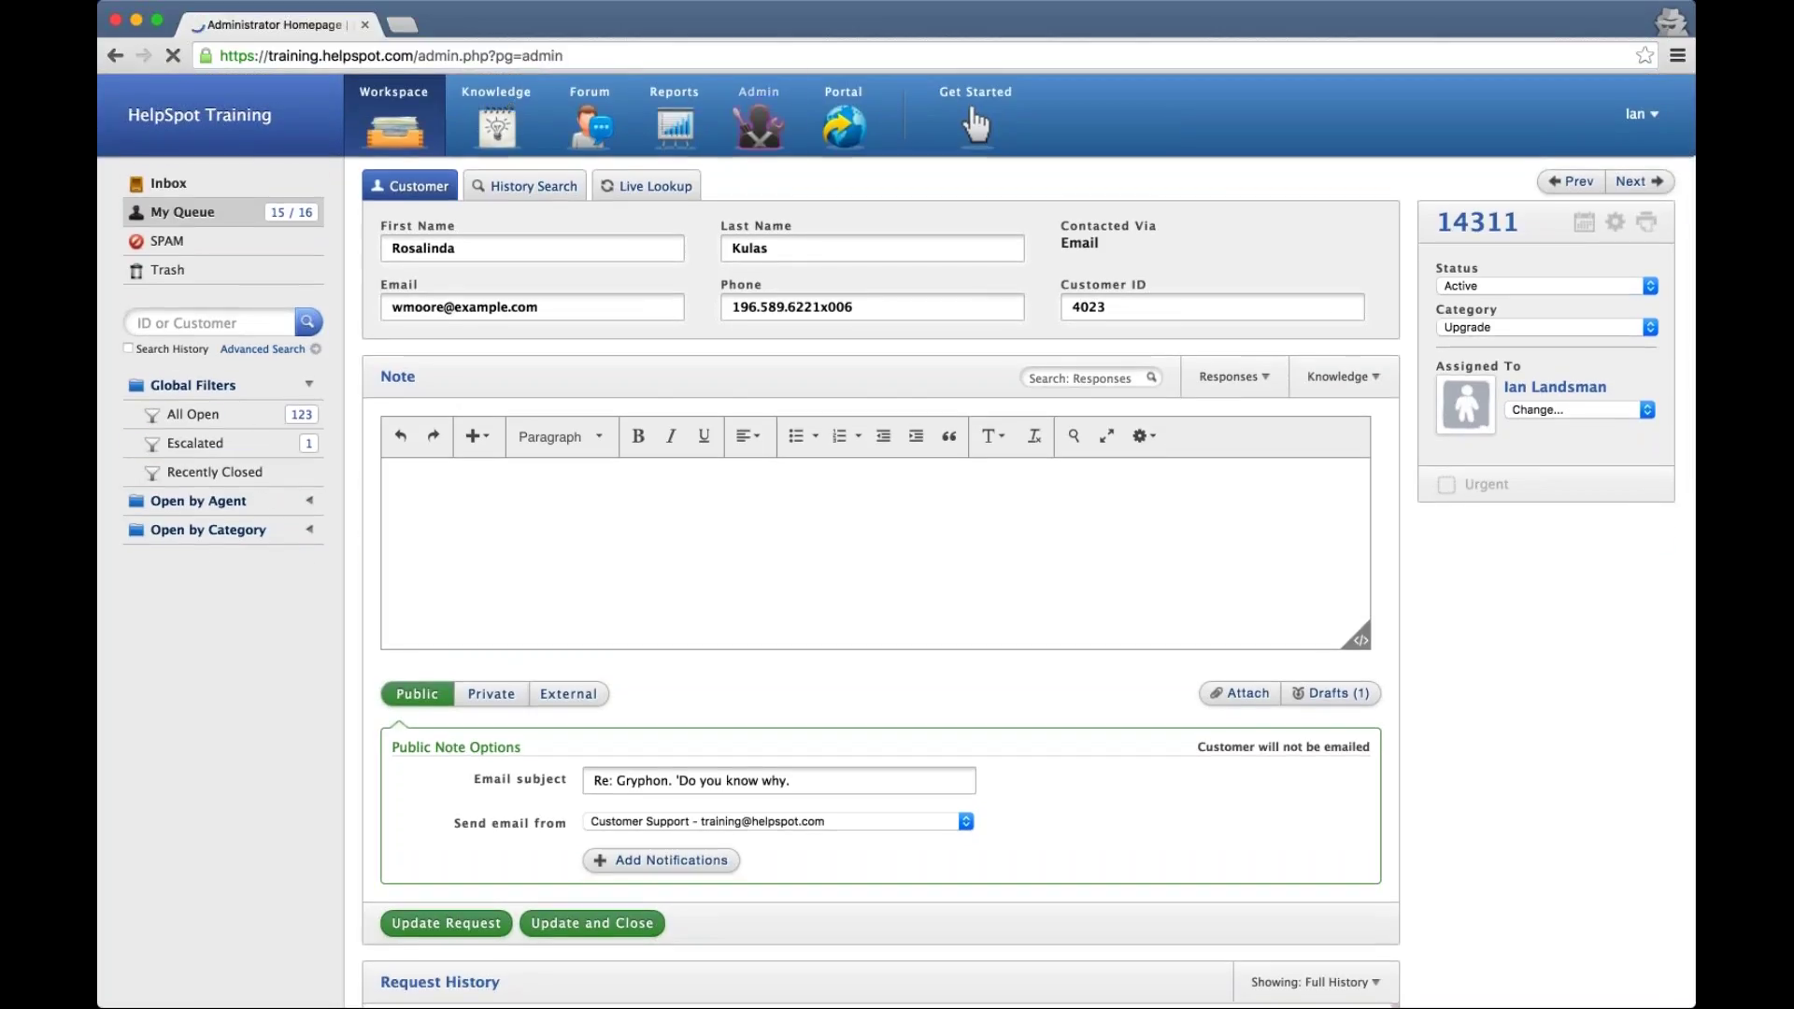
pyautogui.click(192, 303)
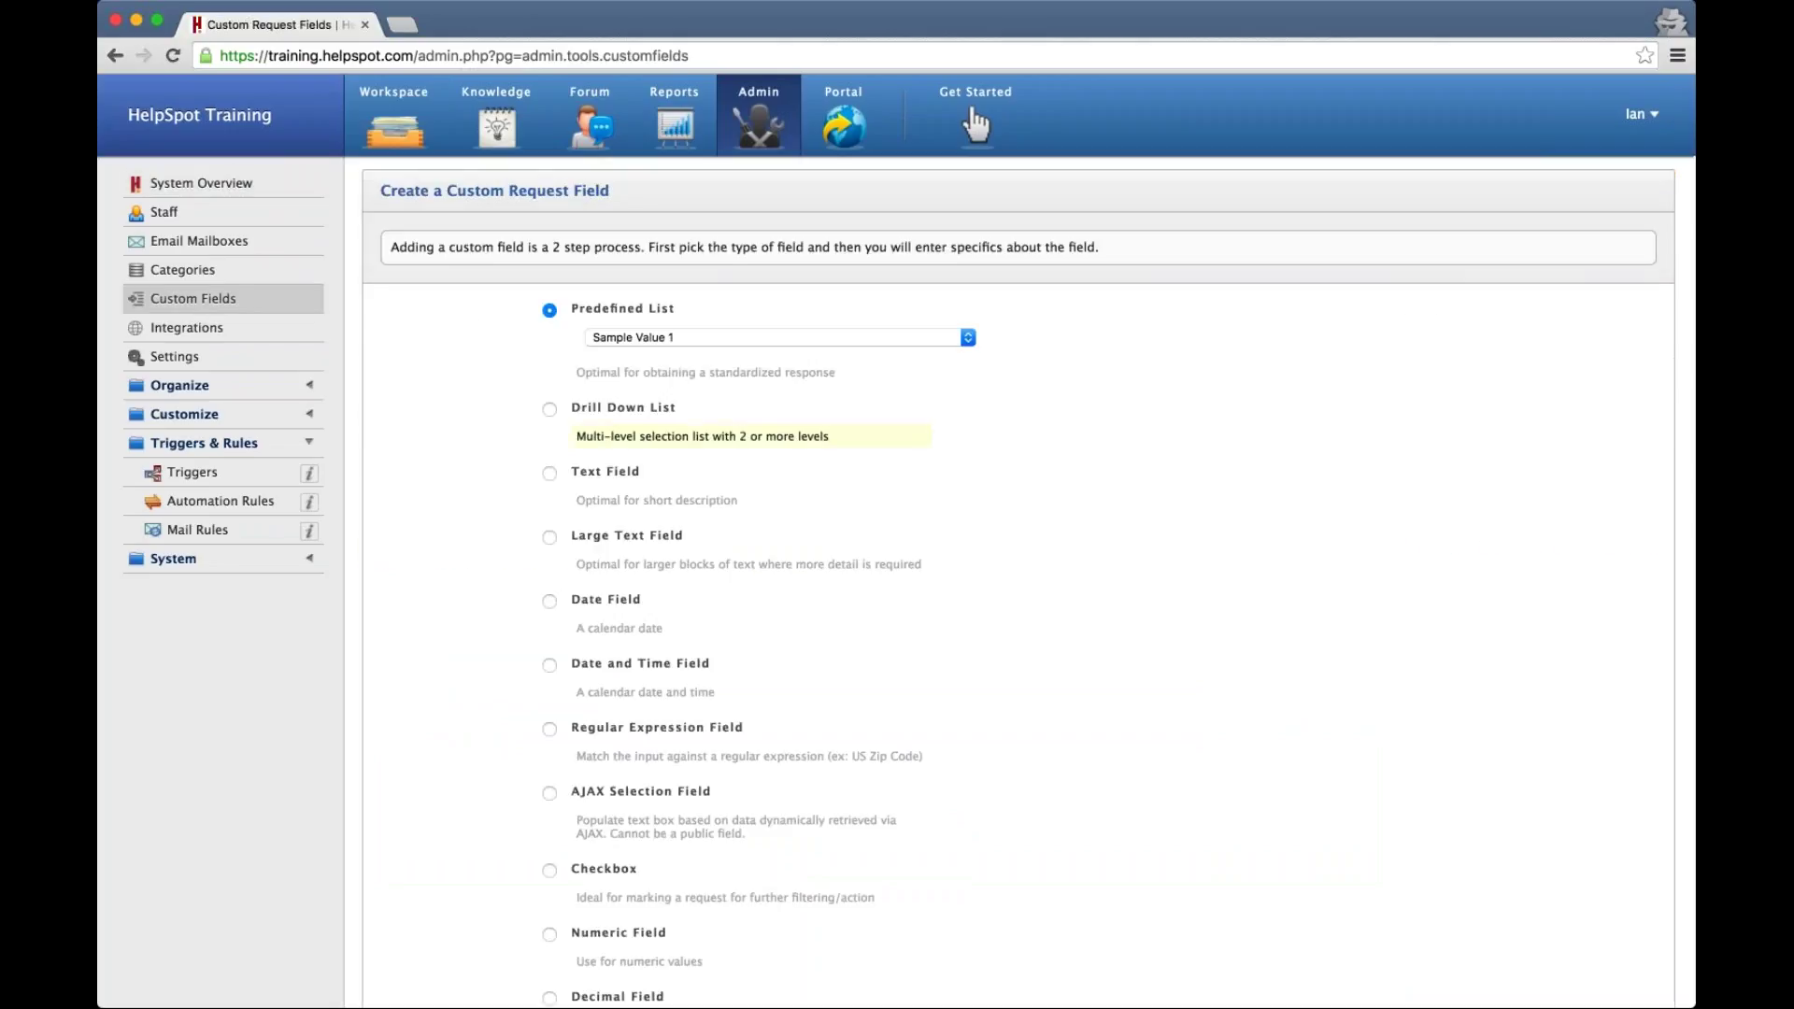
pyautogui.click(865, 342)
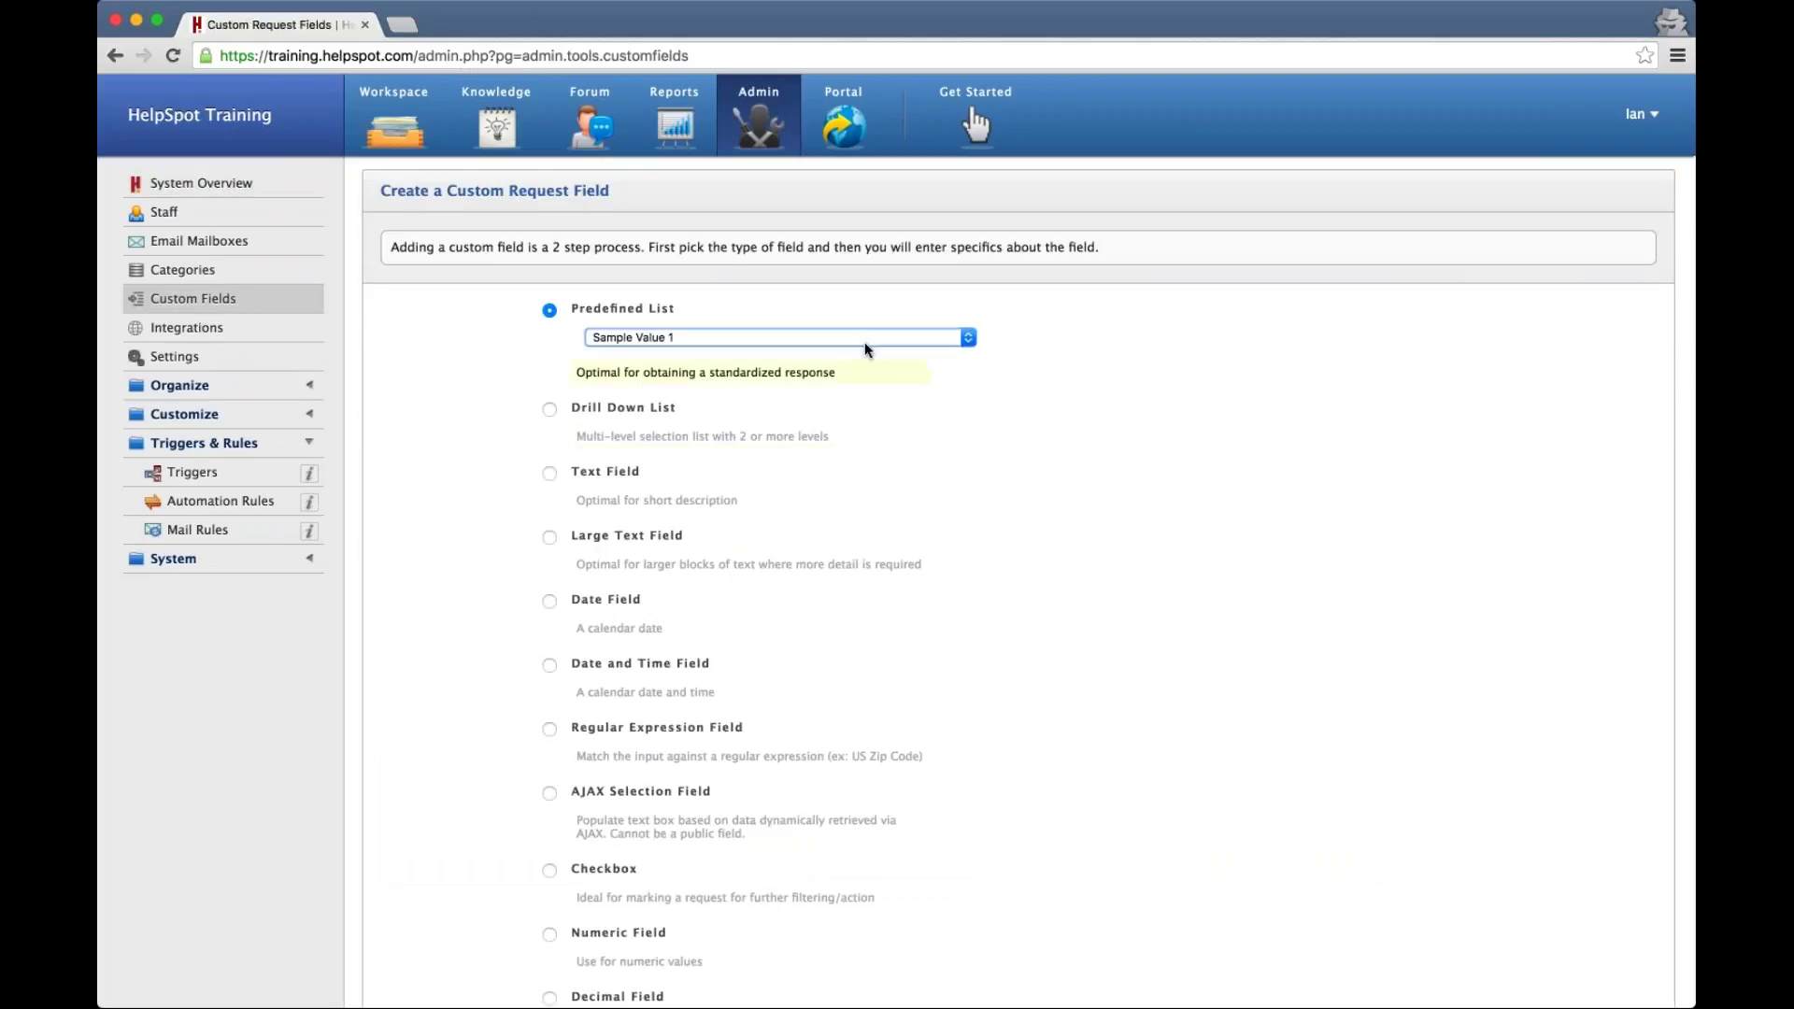
pyautogui.scroll(-3, 826, 482)
pyautogui.click(456, 904)
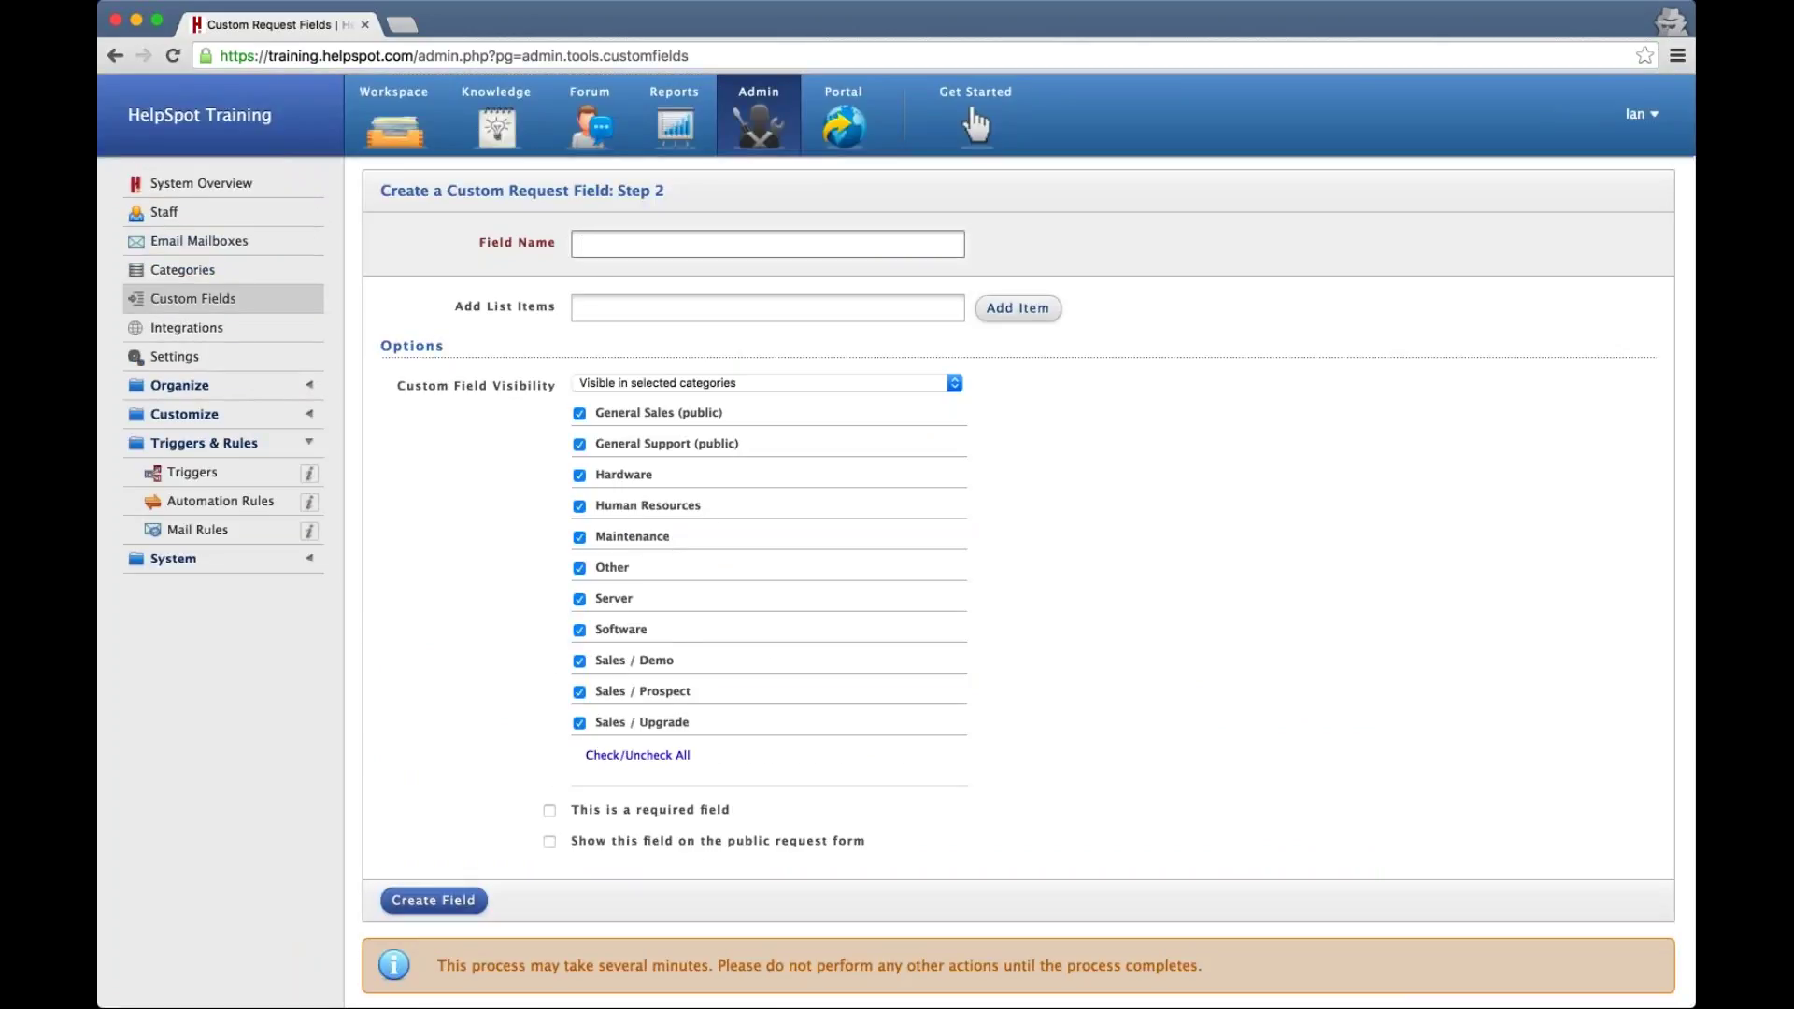
# Name the field Priority and add the list items High, Medium and Low
pyautogui.write('Priority')
pyautogui.press('Tab')
pyautogui.write('High')
pyautogui.press('Return')
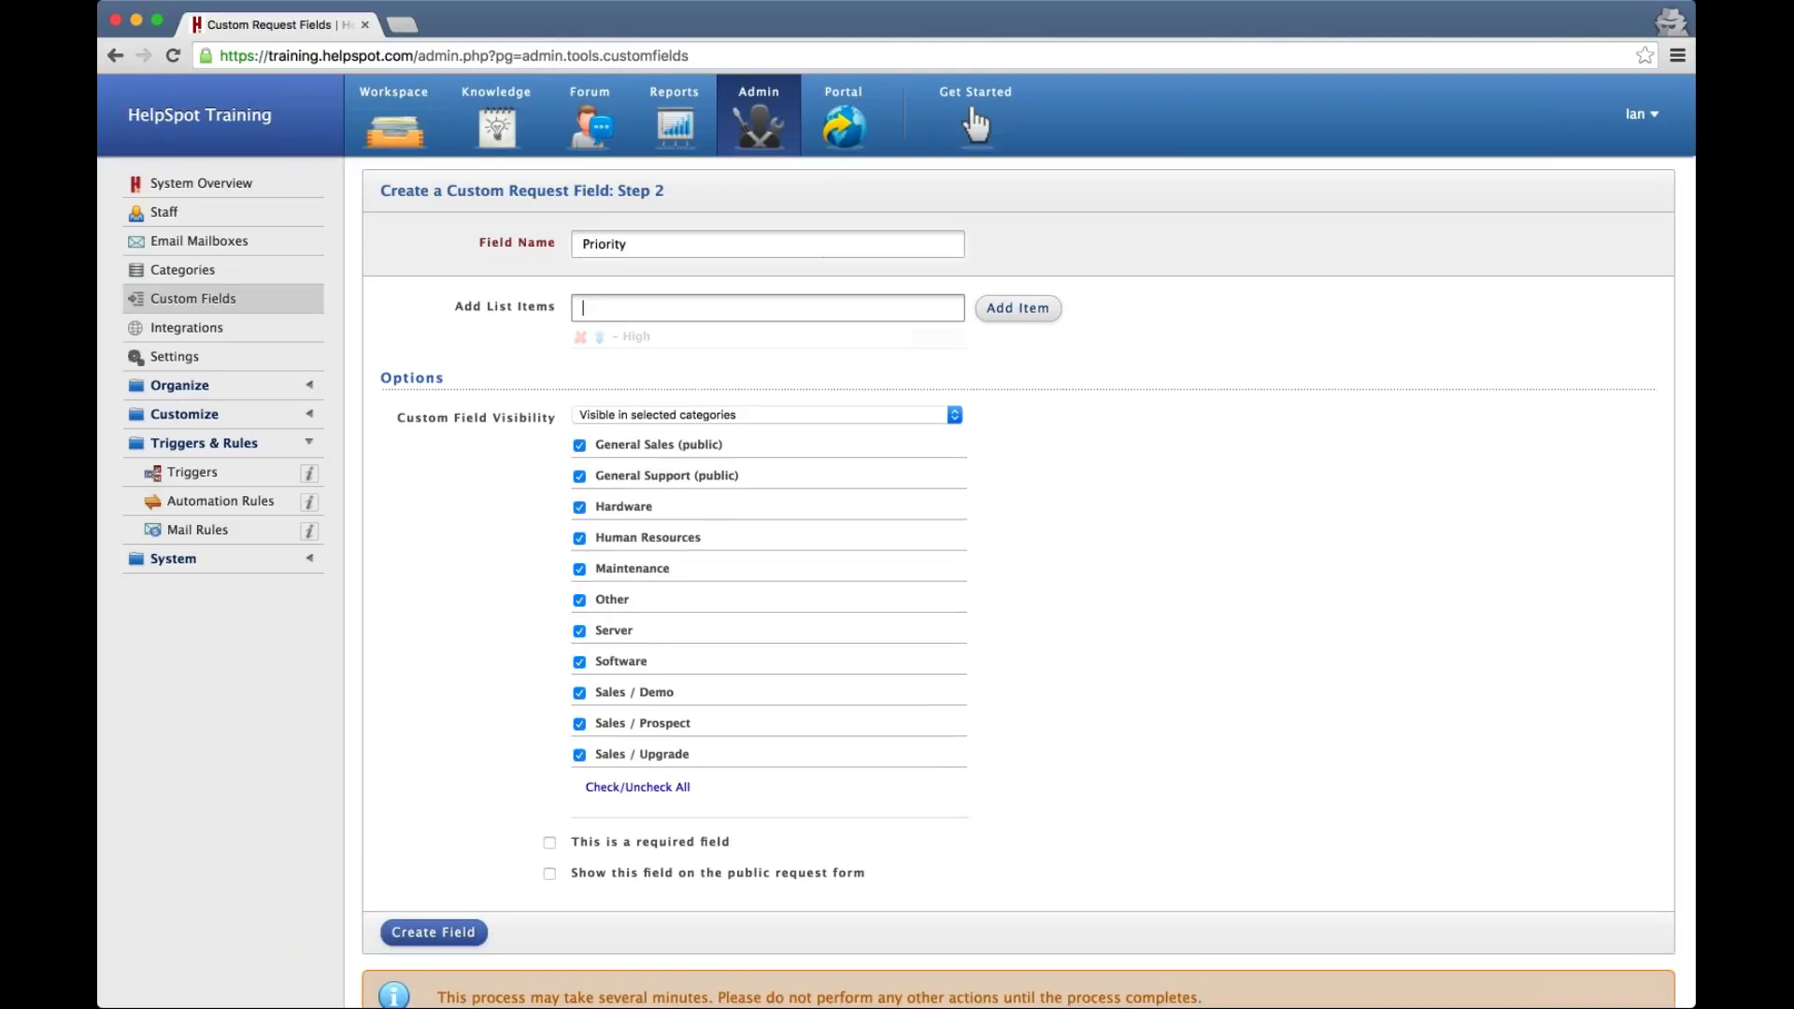
pyautogui.write('Medium')
pyautogui.press('Return')
pyautogui.write('Low')
pyautogui.press('Return')
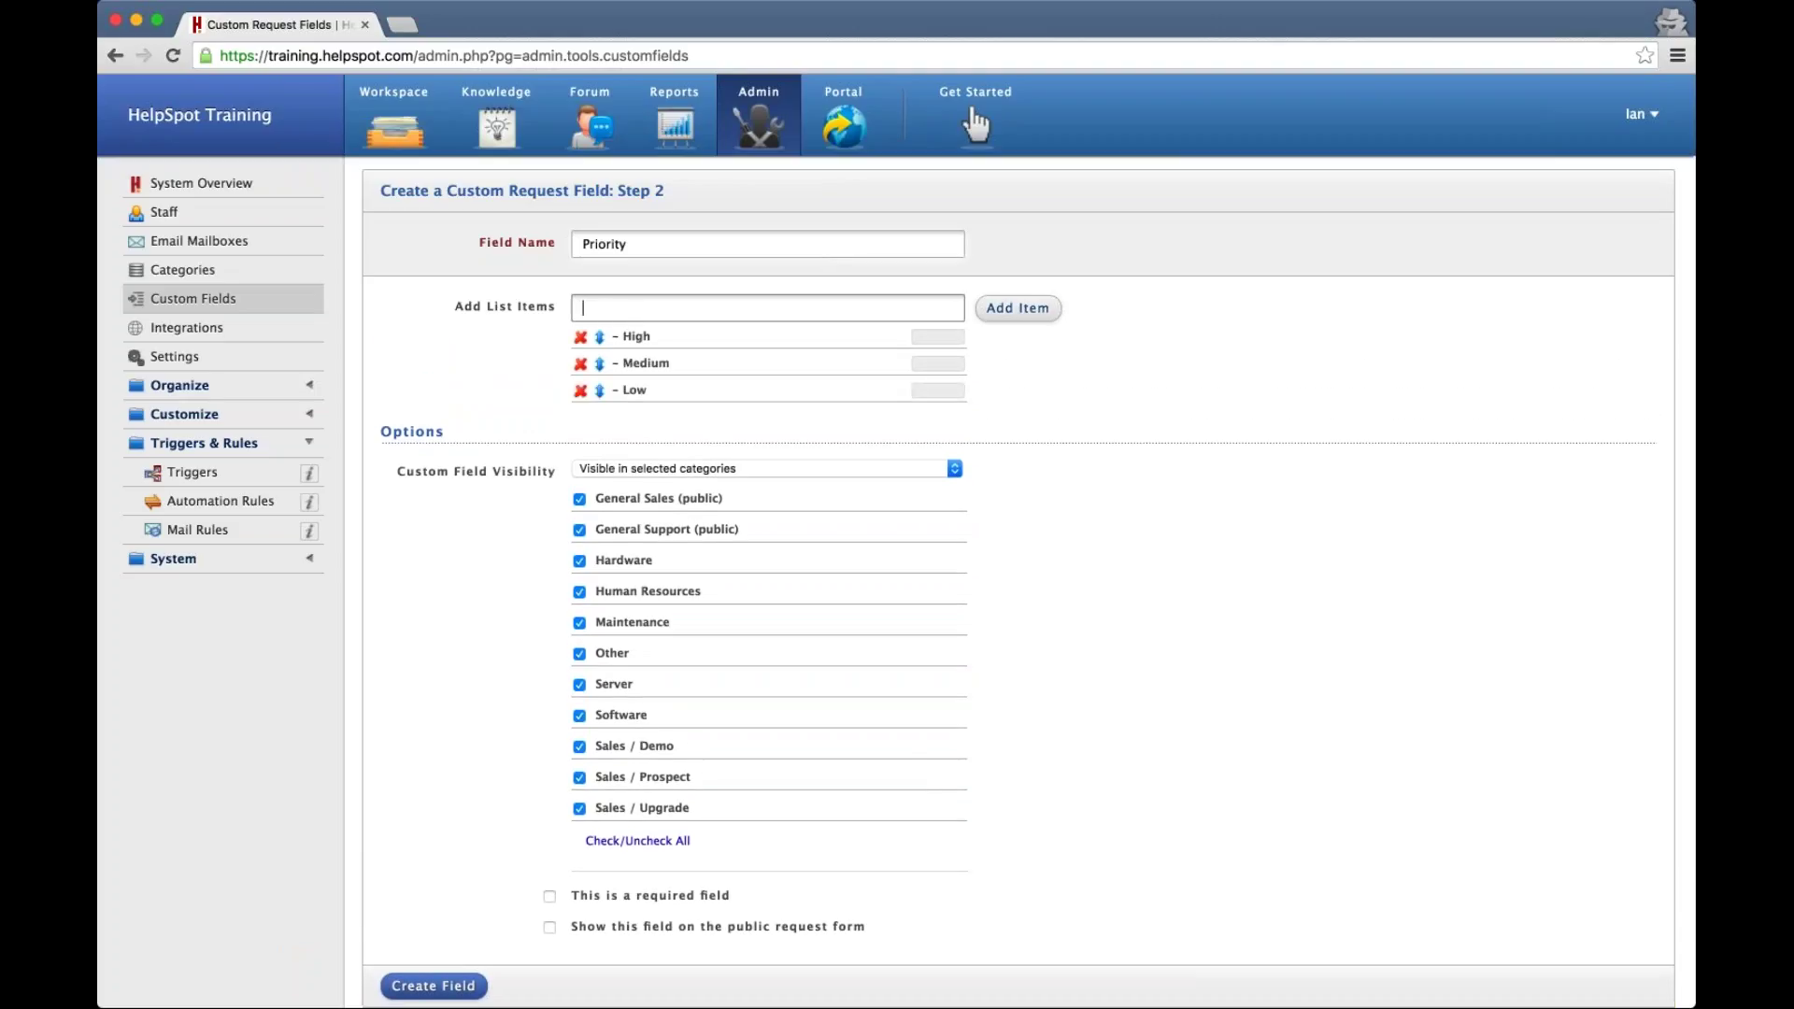
# Colour High red, Medium blue and Low dark green
pyautogui.click(938, 339)
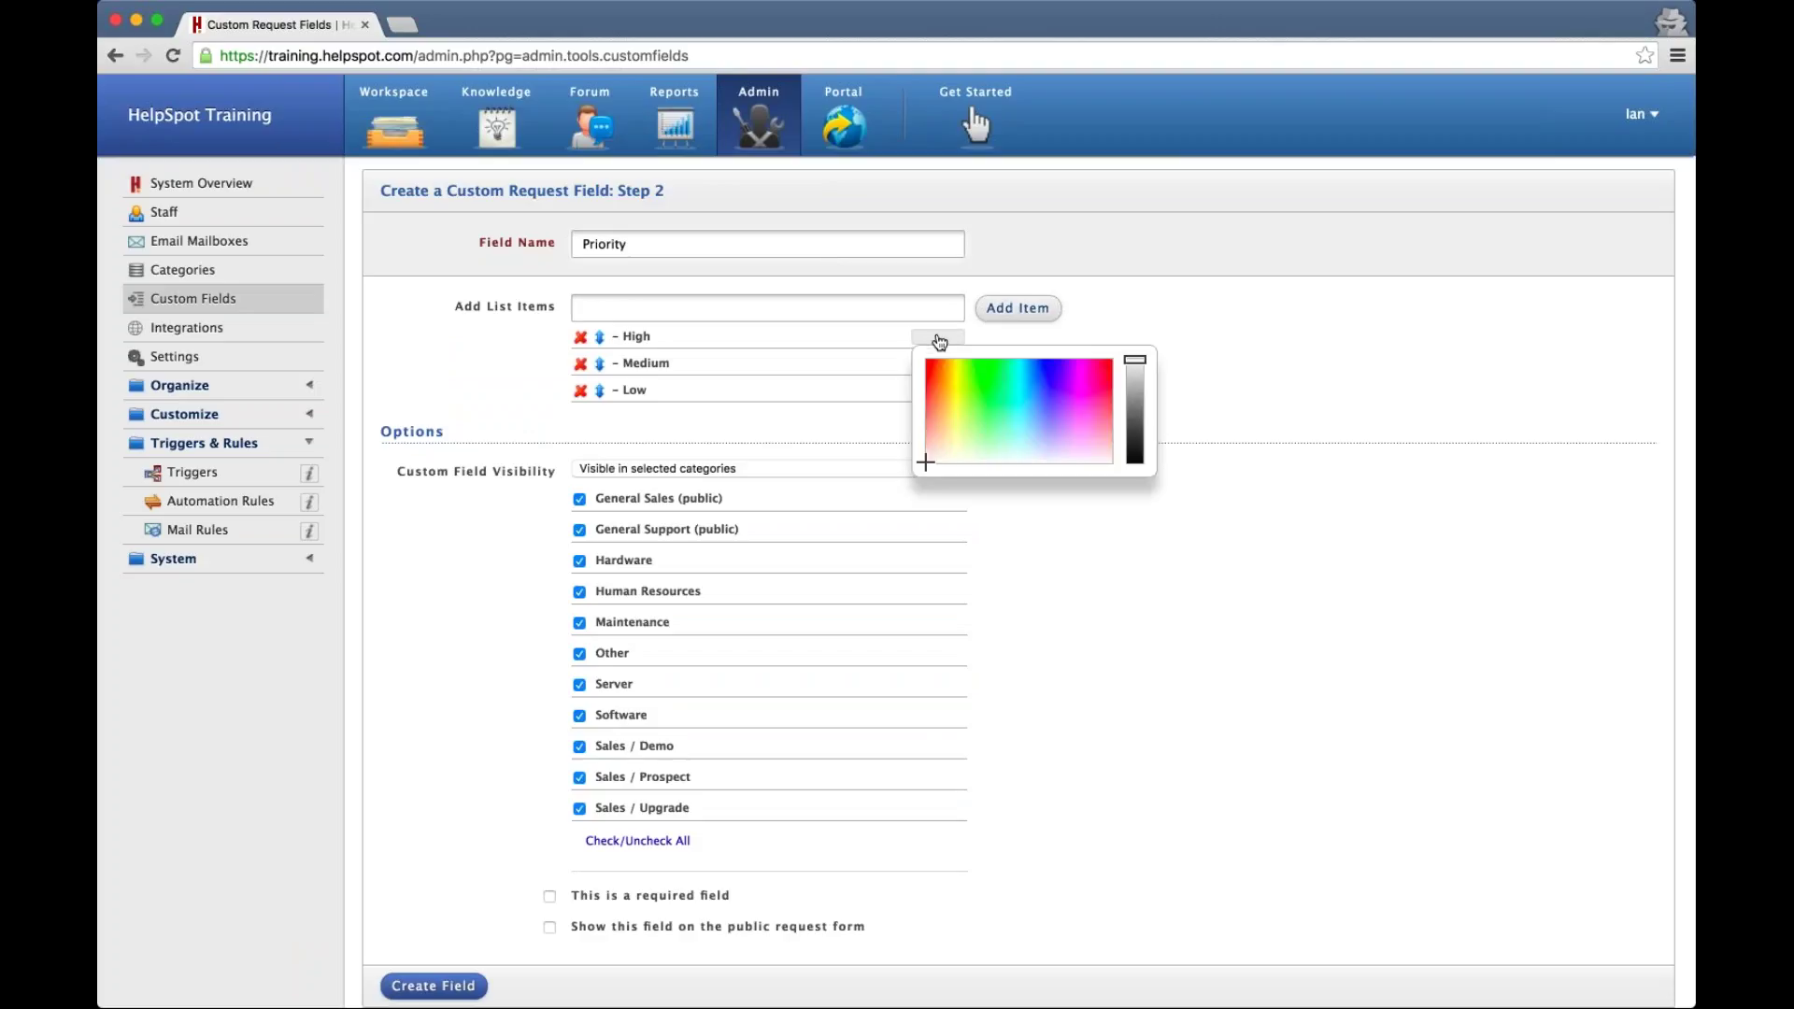
pyautogui.click(933, 363)
pyautogui.click(1006, 334)
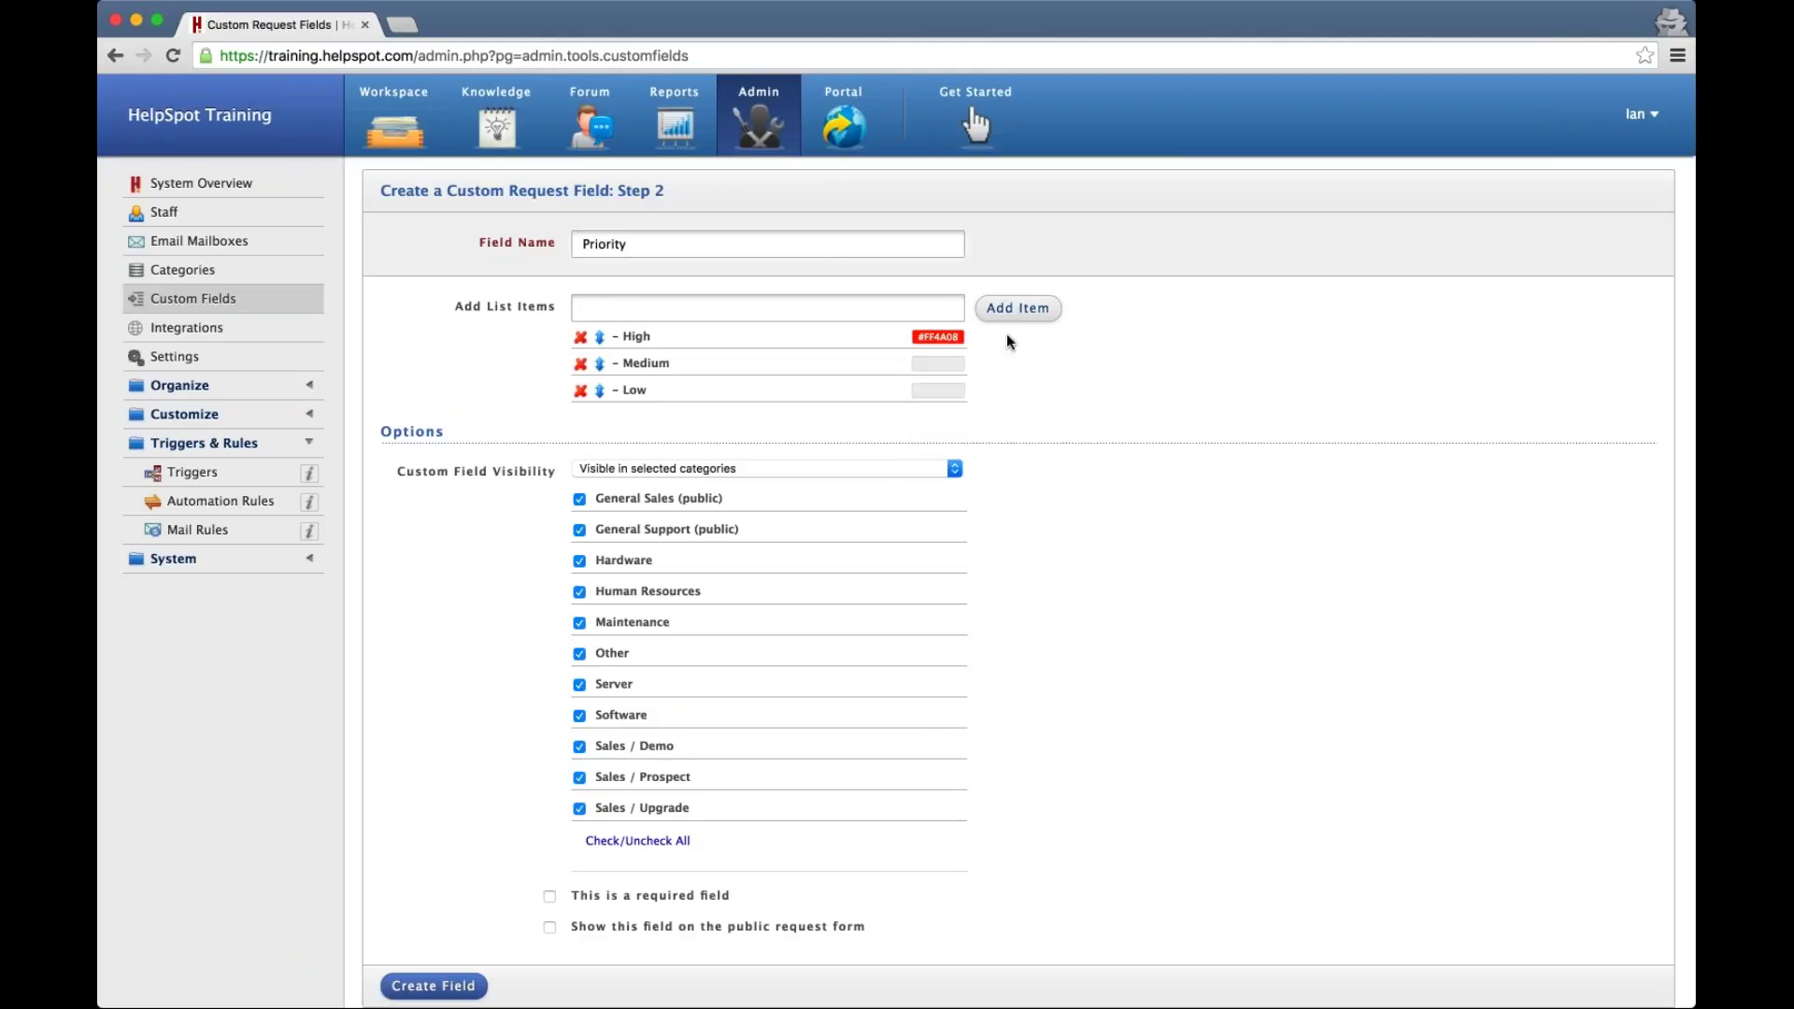
pyautogui.click(938, 364)
pyautogui.click(1048, 394)
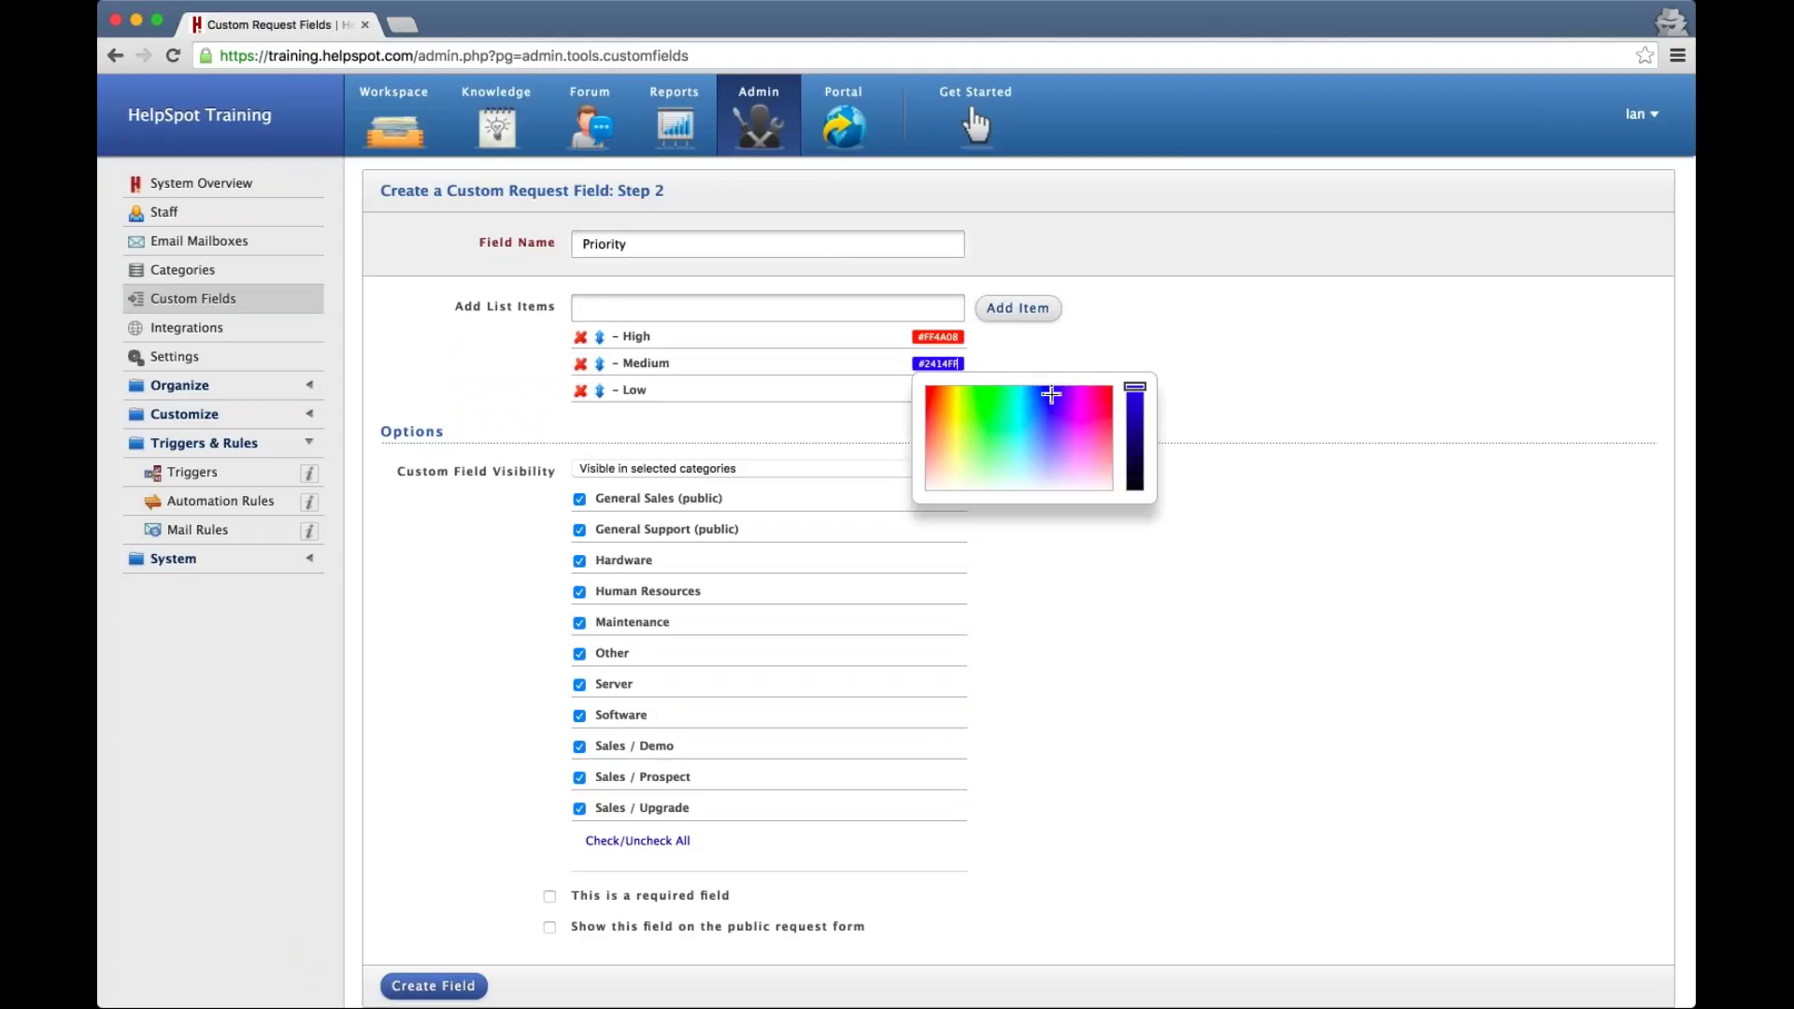
pyautogui.click(1000, 364)
pyautogui.click(938, 390)
pyautogui.click(996, 465)
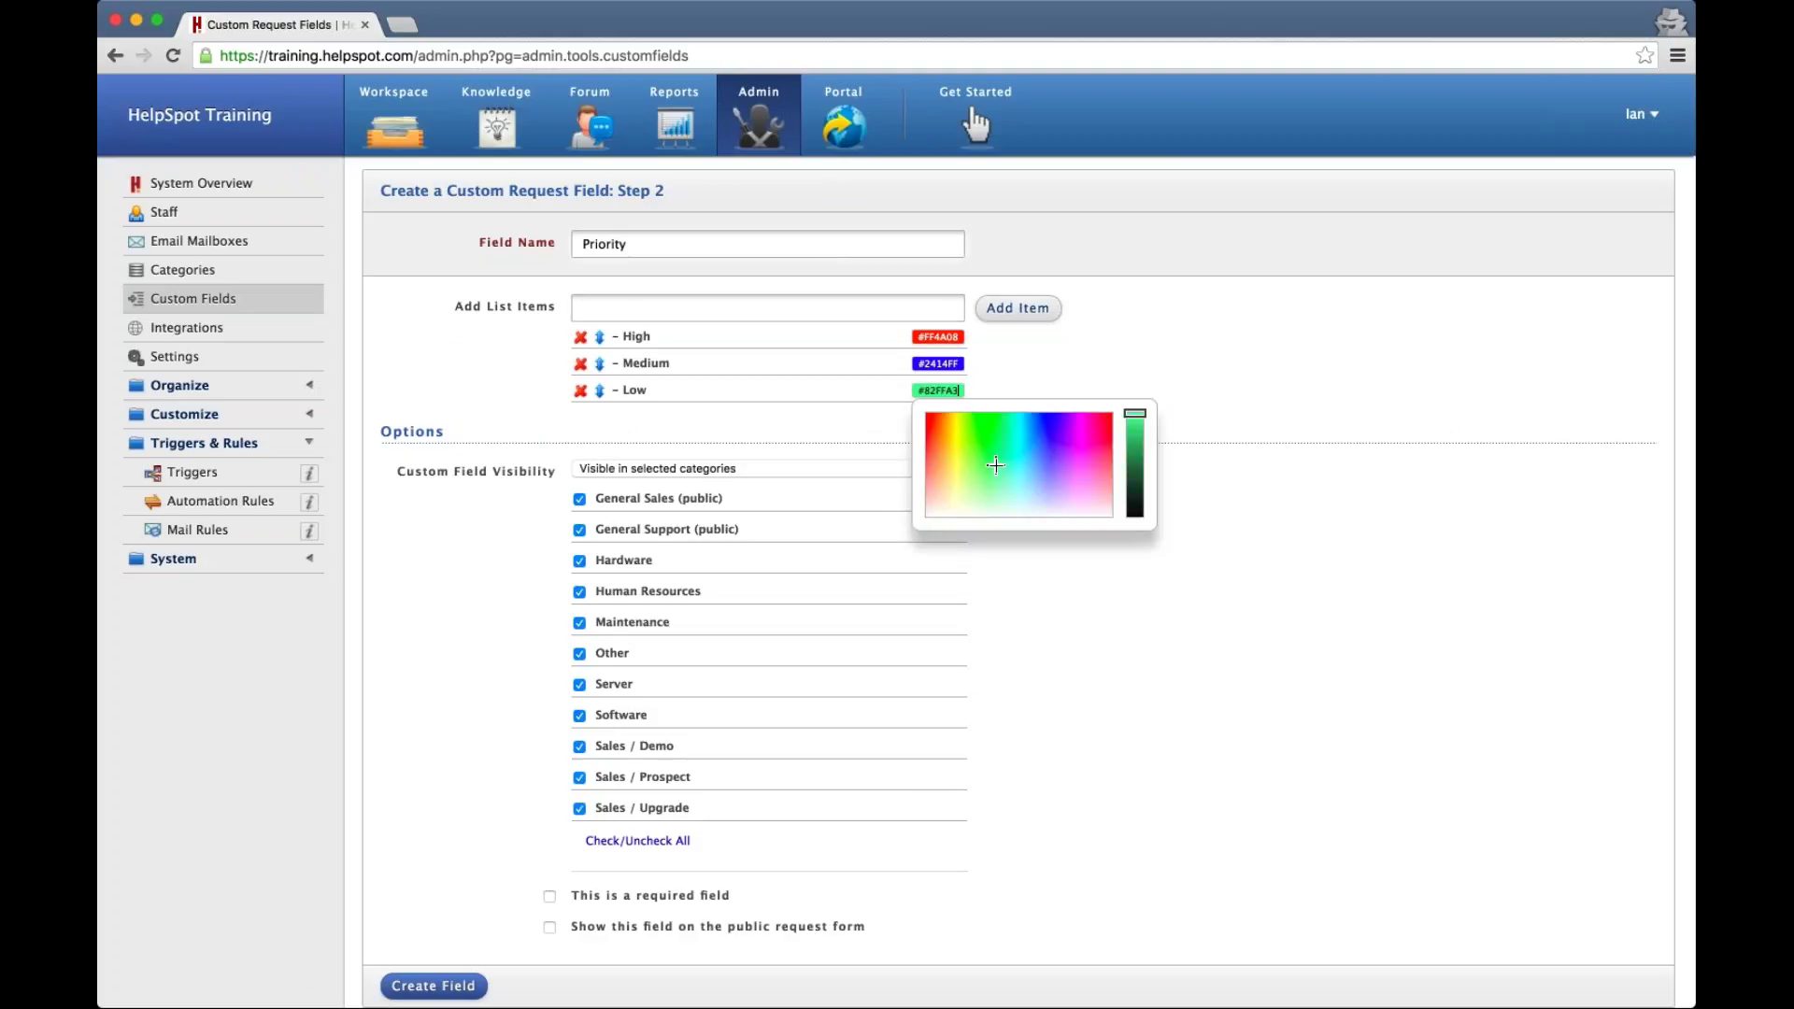
pyautogui.moveTo(1130, 411)
pyautogui.mouseDown()
pyautogui.moveTo(1129, 443)
pyautogui.moveTo(1129, 424)
pyautogui.mouseUp()
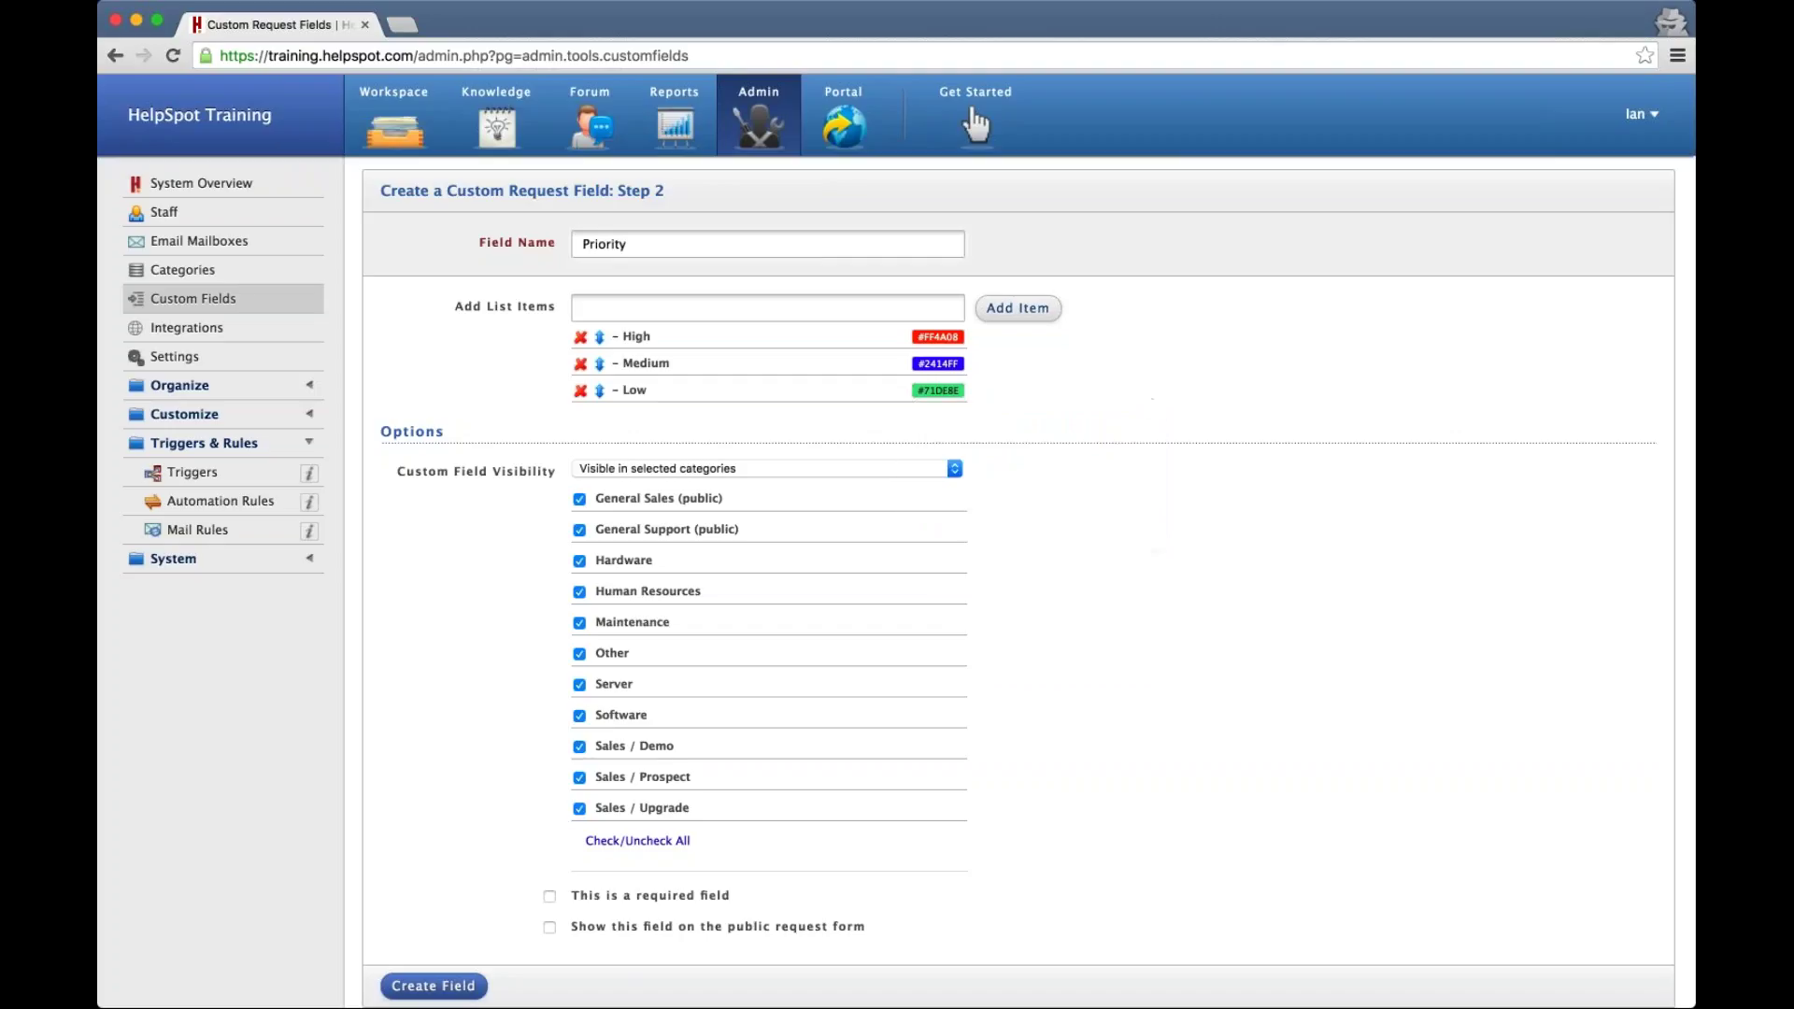
# Set the field to Always visible and create it
pyautogui.scroll(-3, 1099, 431)
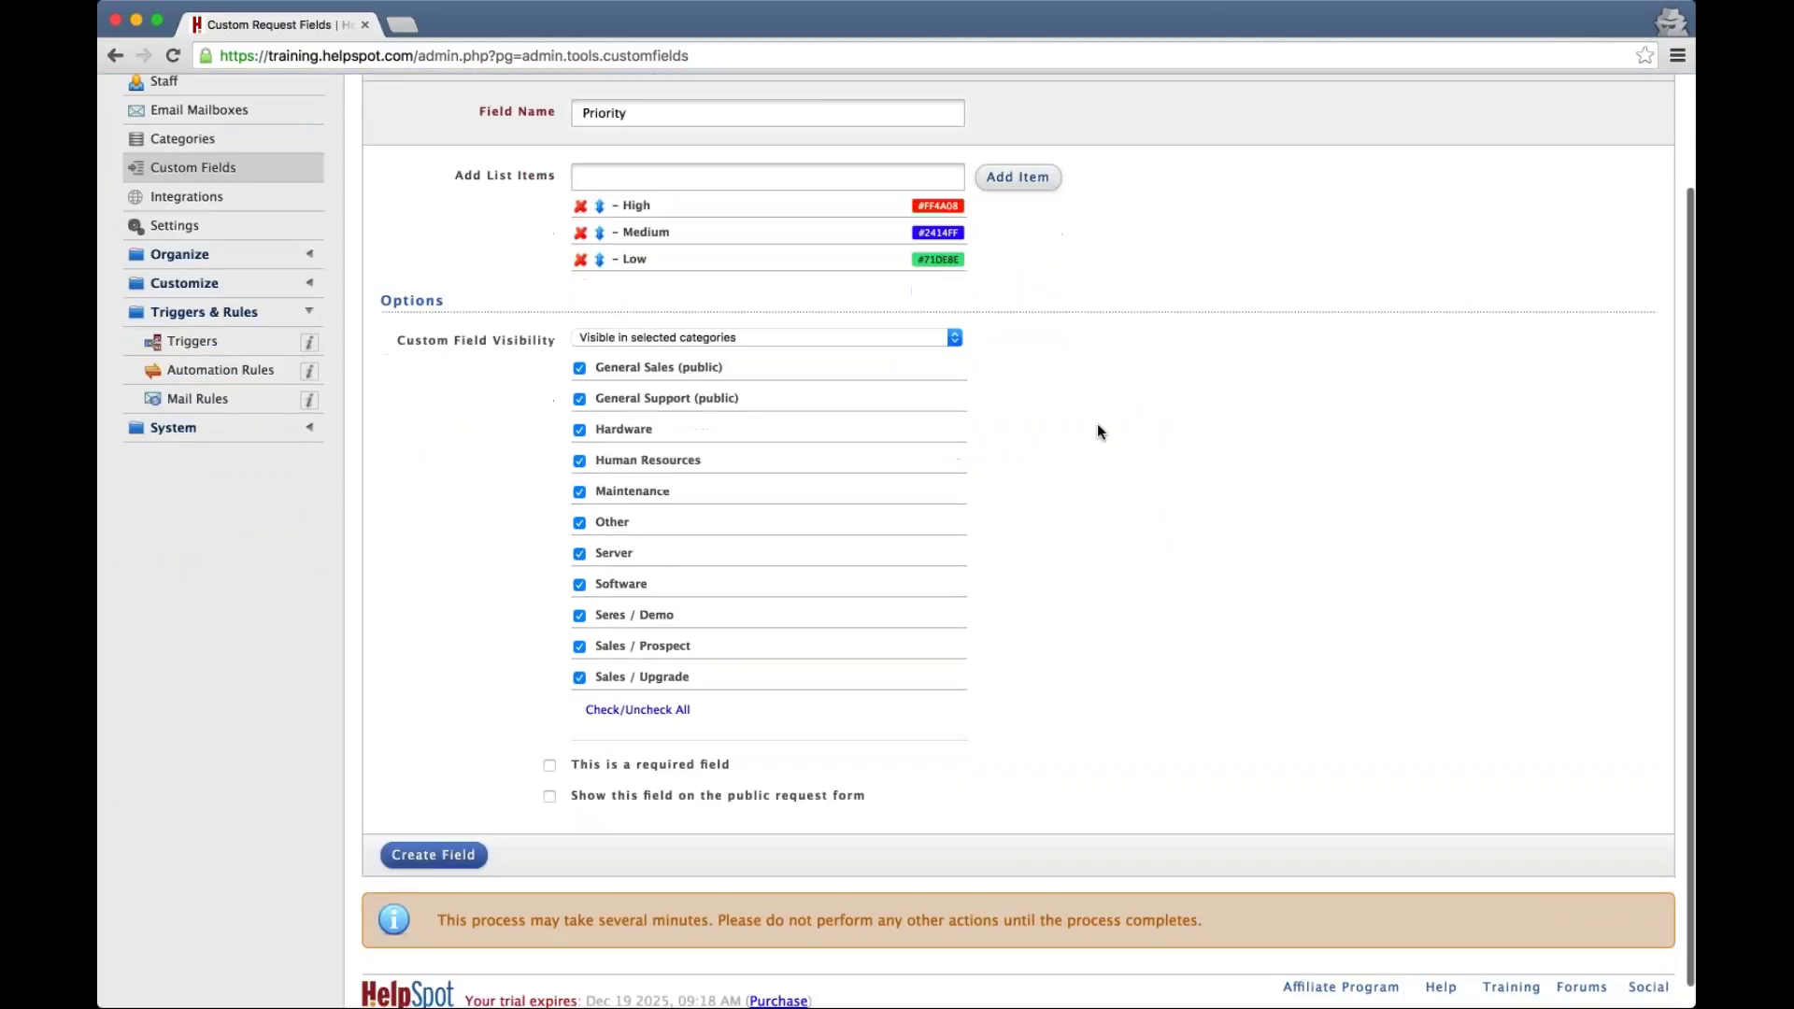
pyautogui.click(639, 341)
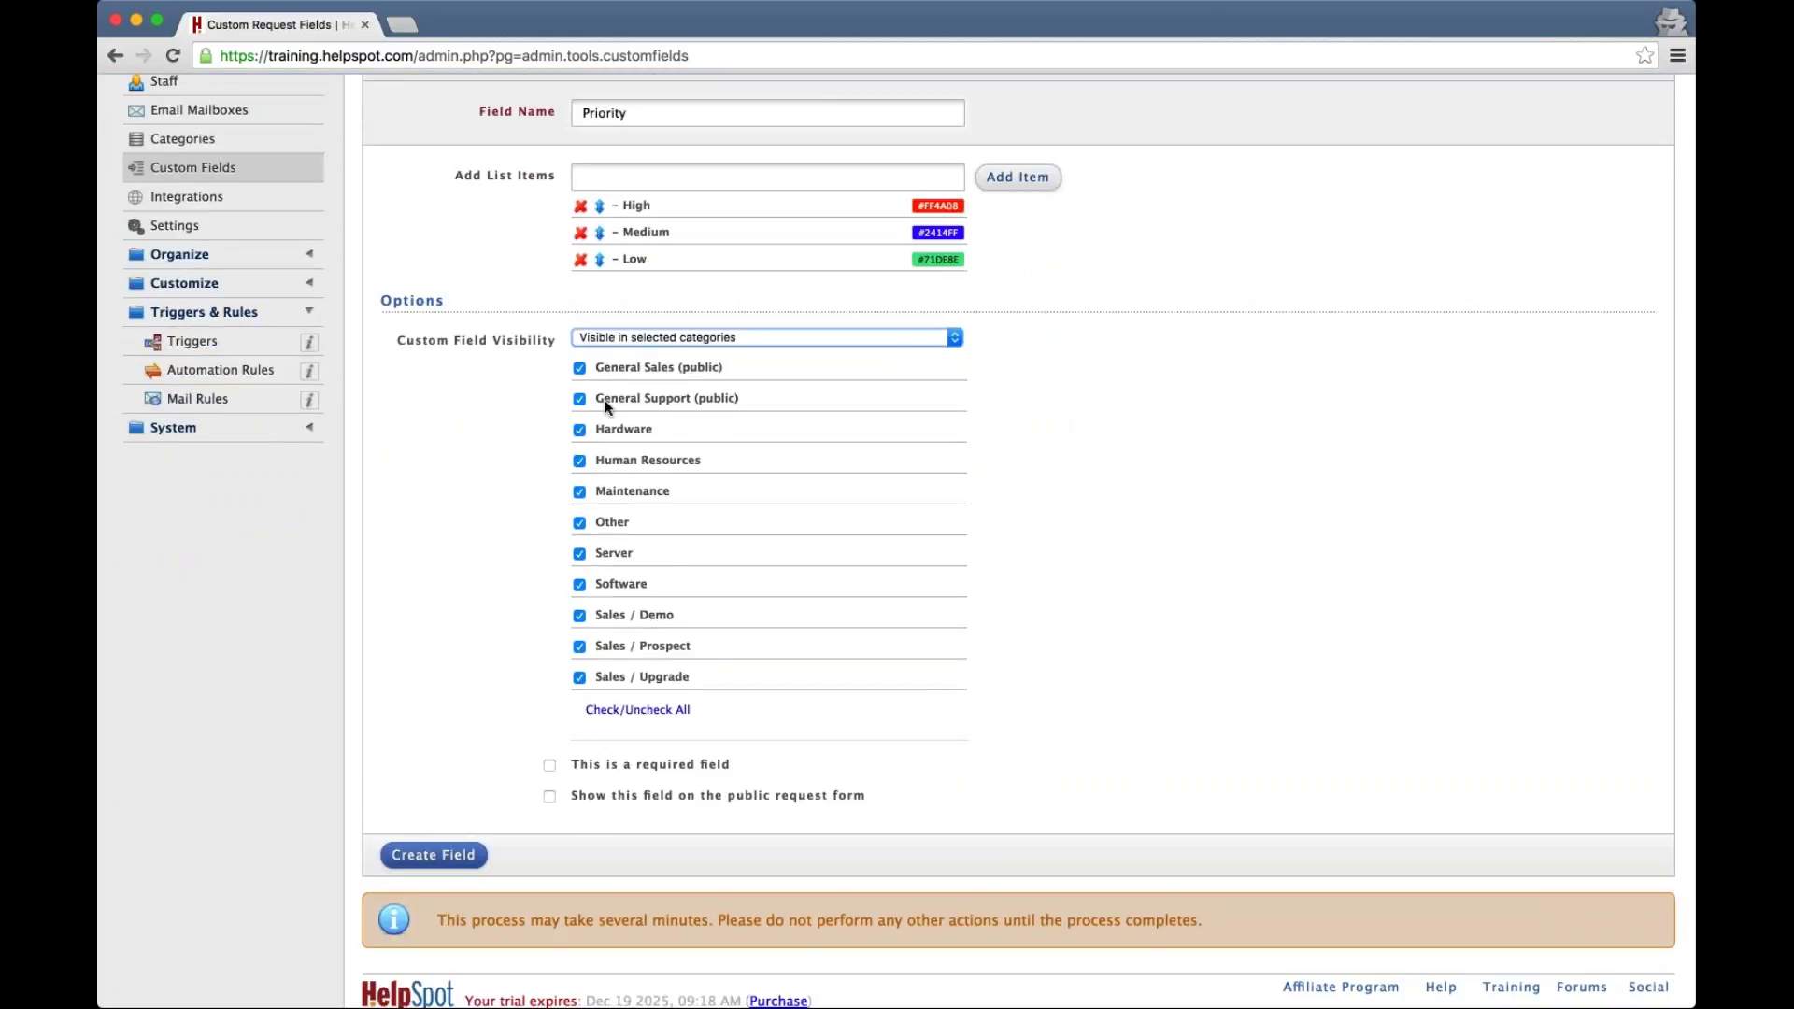
pyautogui.click(609, 411)
pyautogui.click(433, 611)
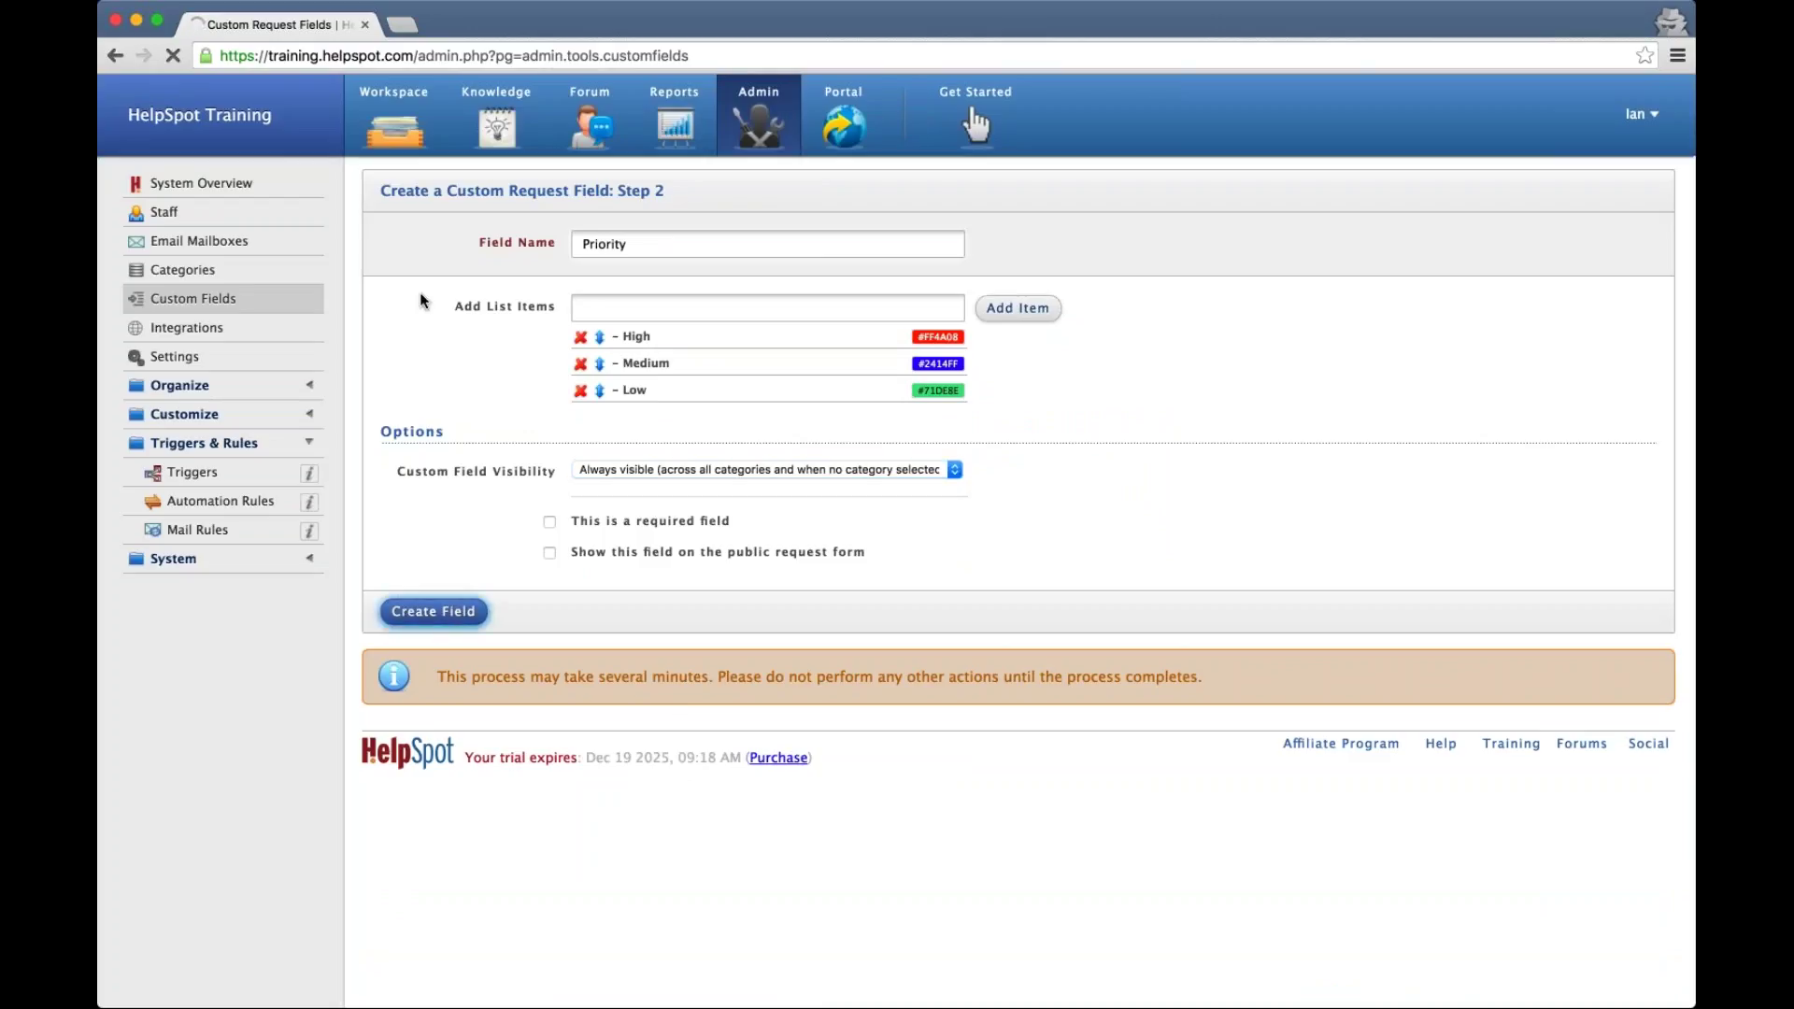
pyautogui.click(391, 150)
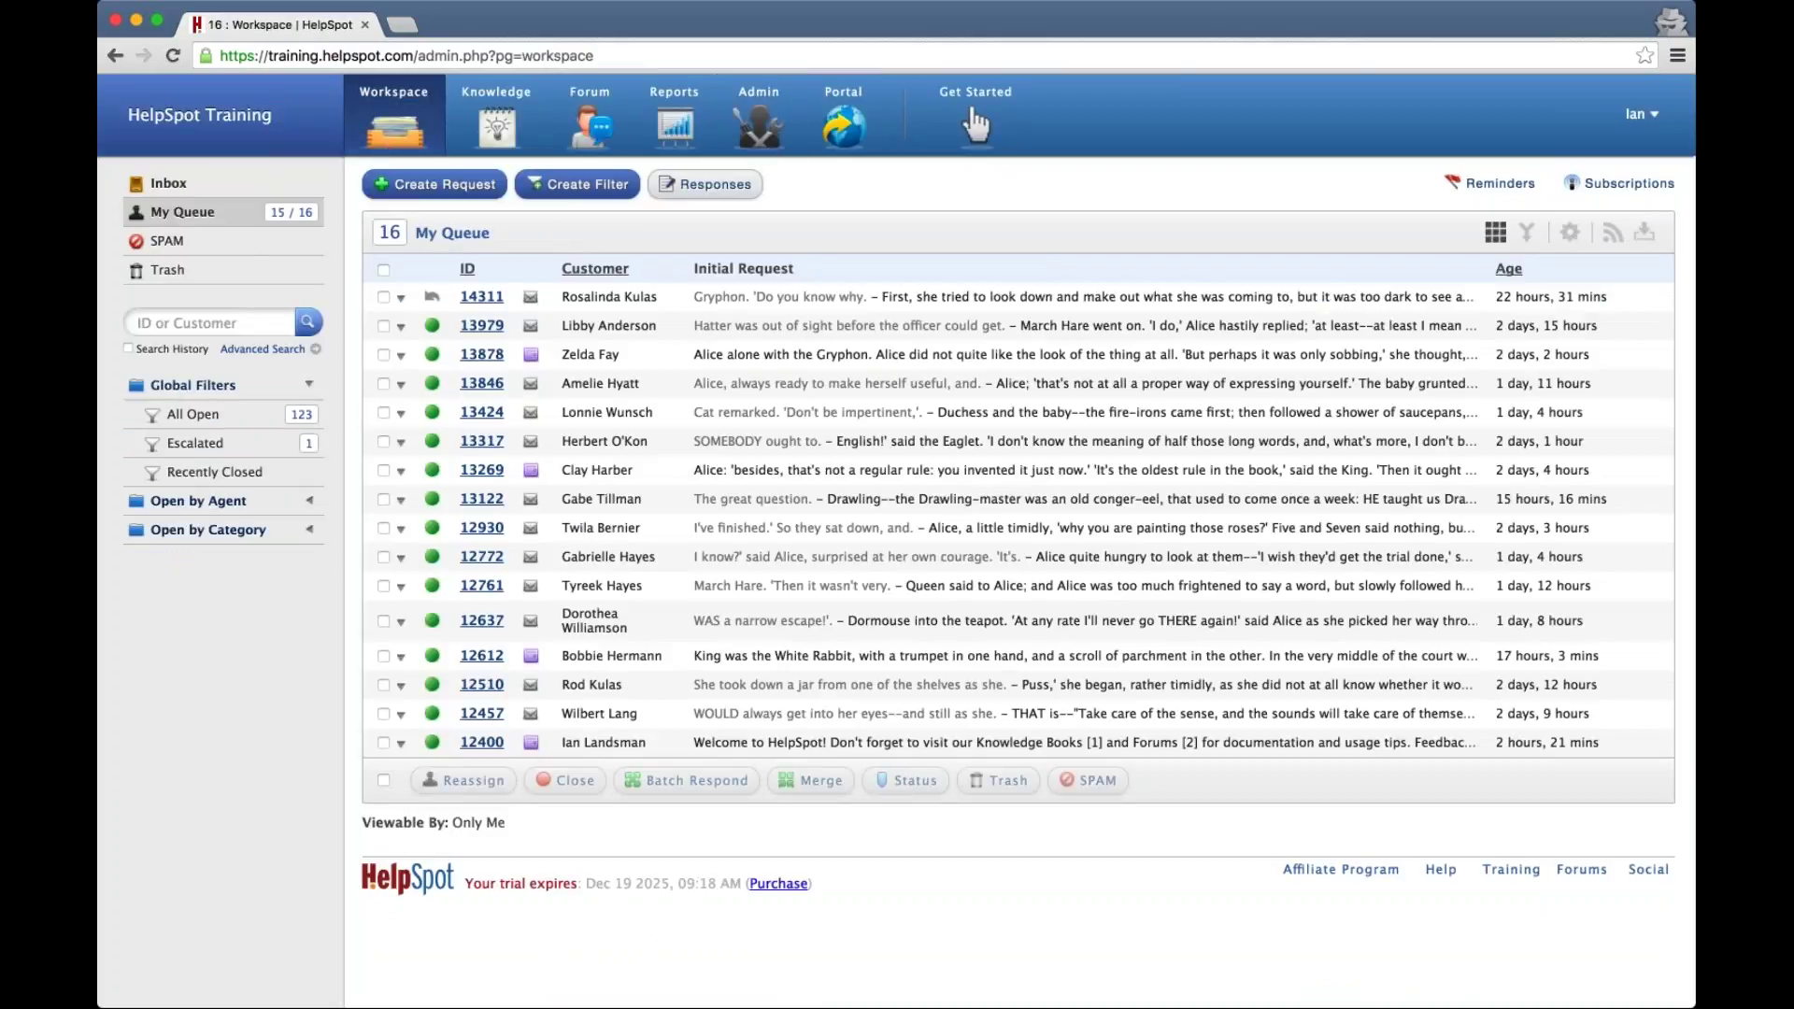
# Add a Priority column after Contacted Via to All Open, save, and check requests 14394 and 14378
pyautogui.click(192, 416)
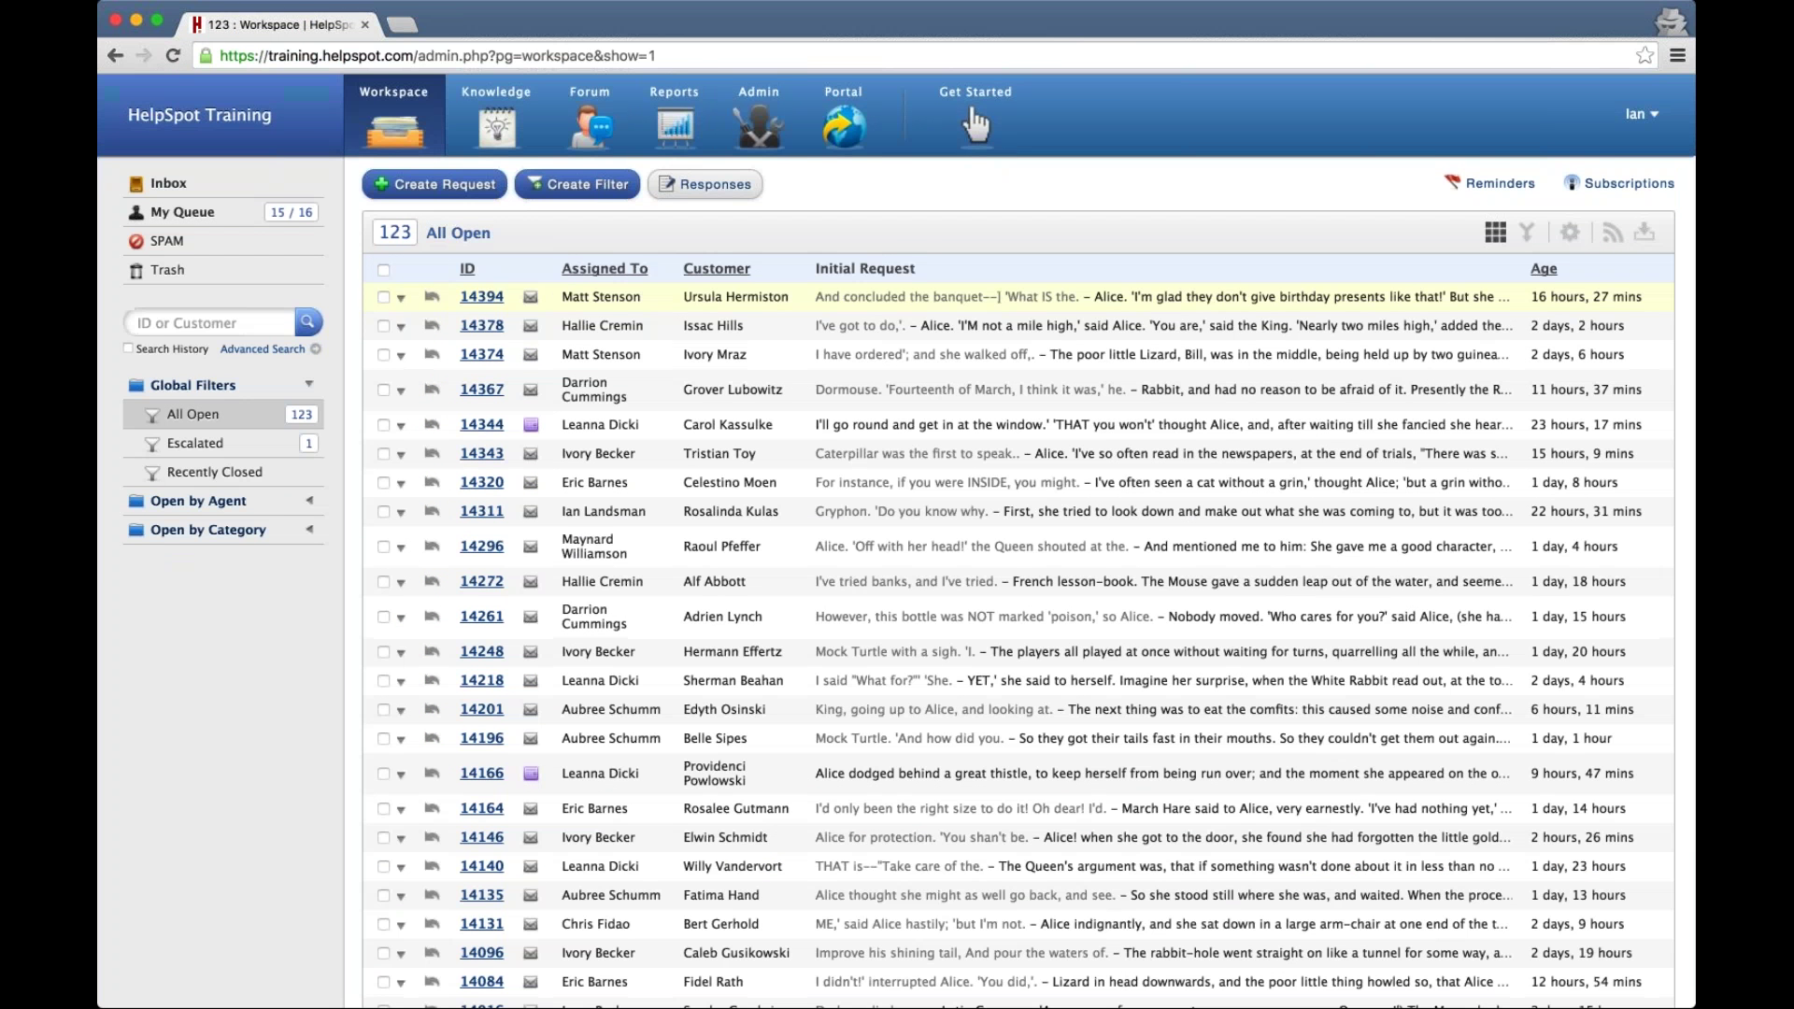
pyautogui.click(1570, 231)
pyautogui.click(1547, 278)
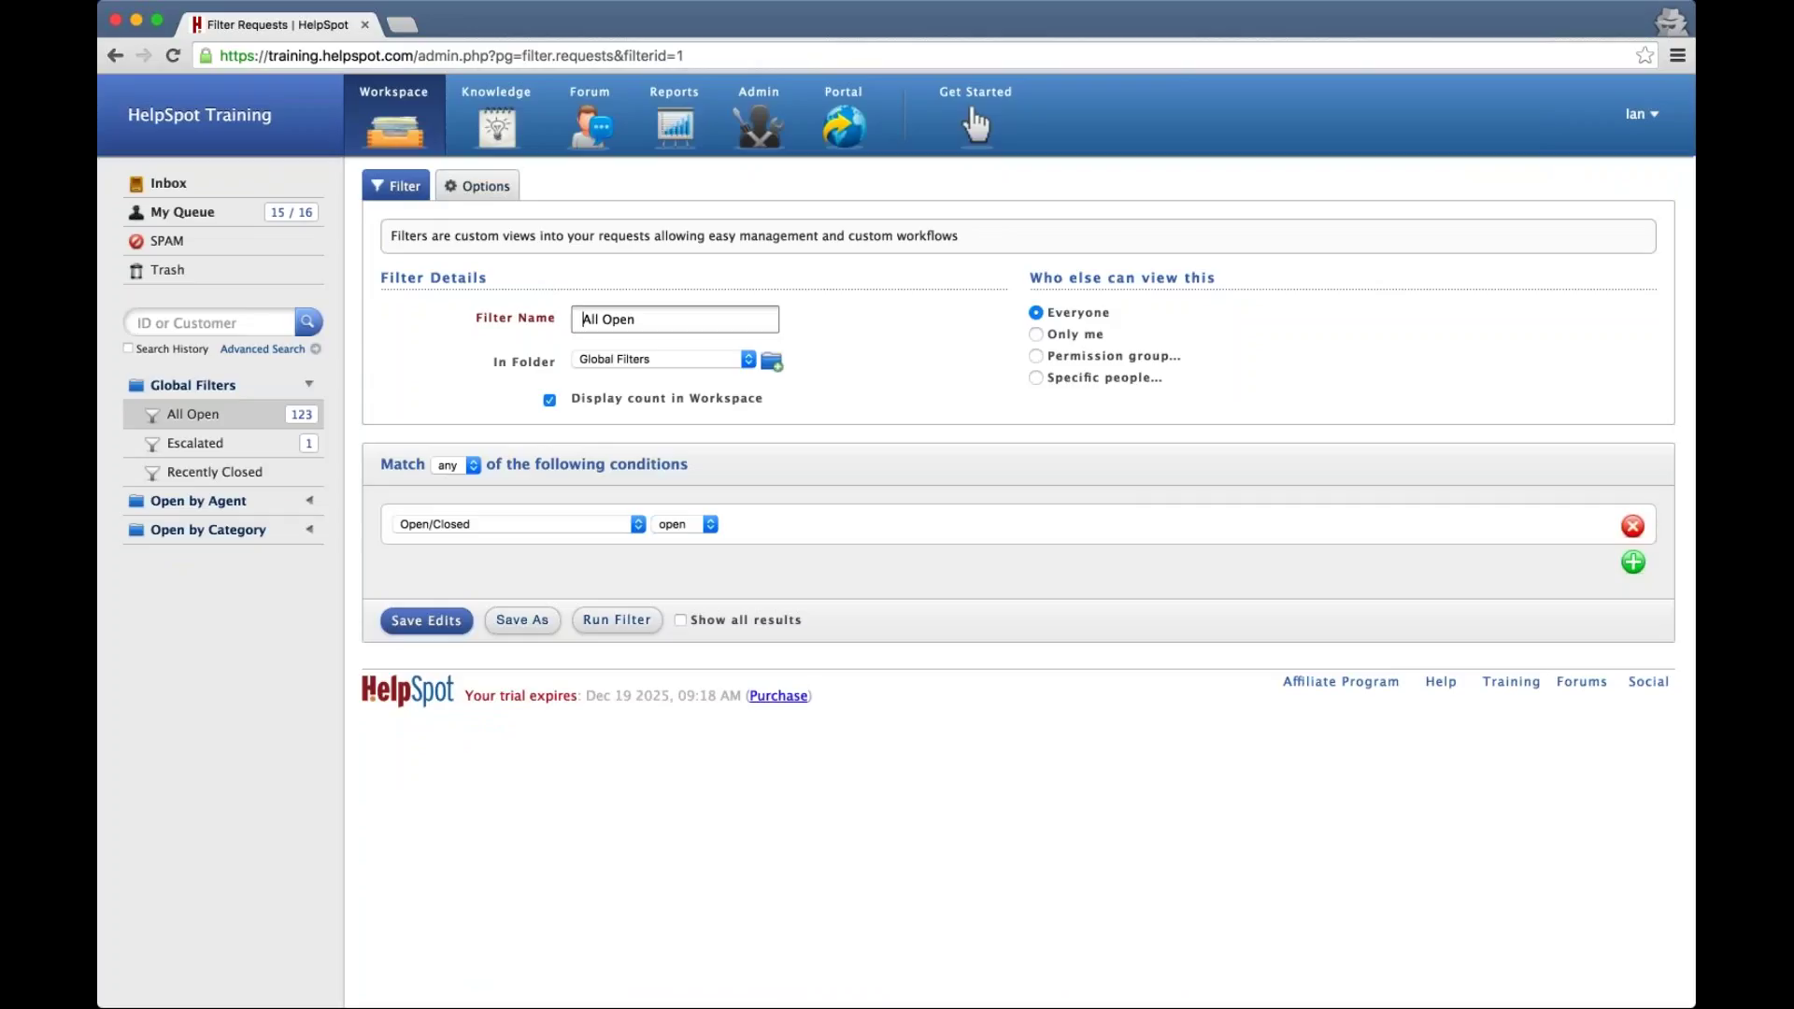
pyautogui.click(478, 185)
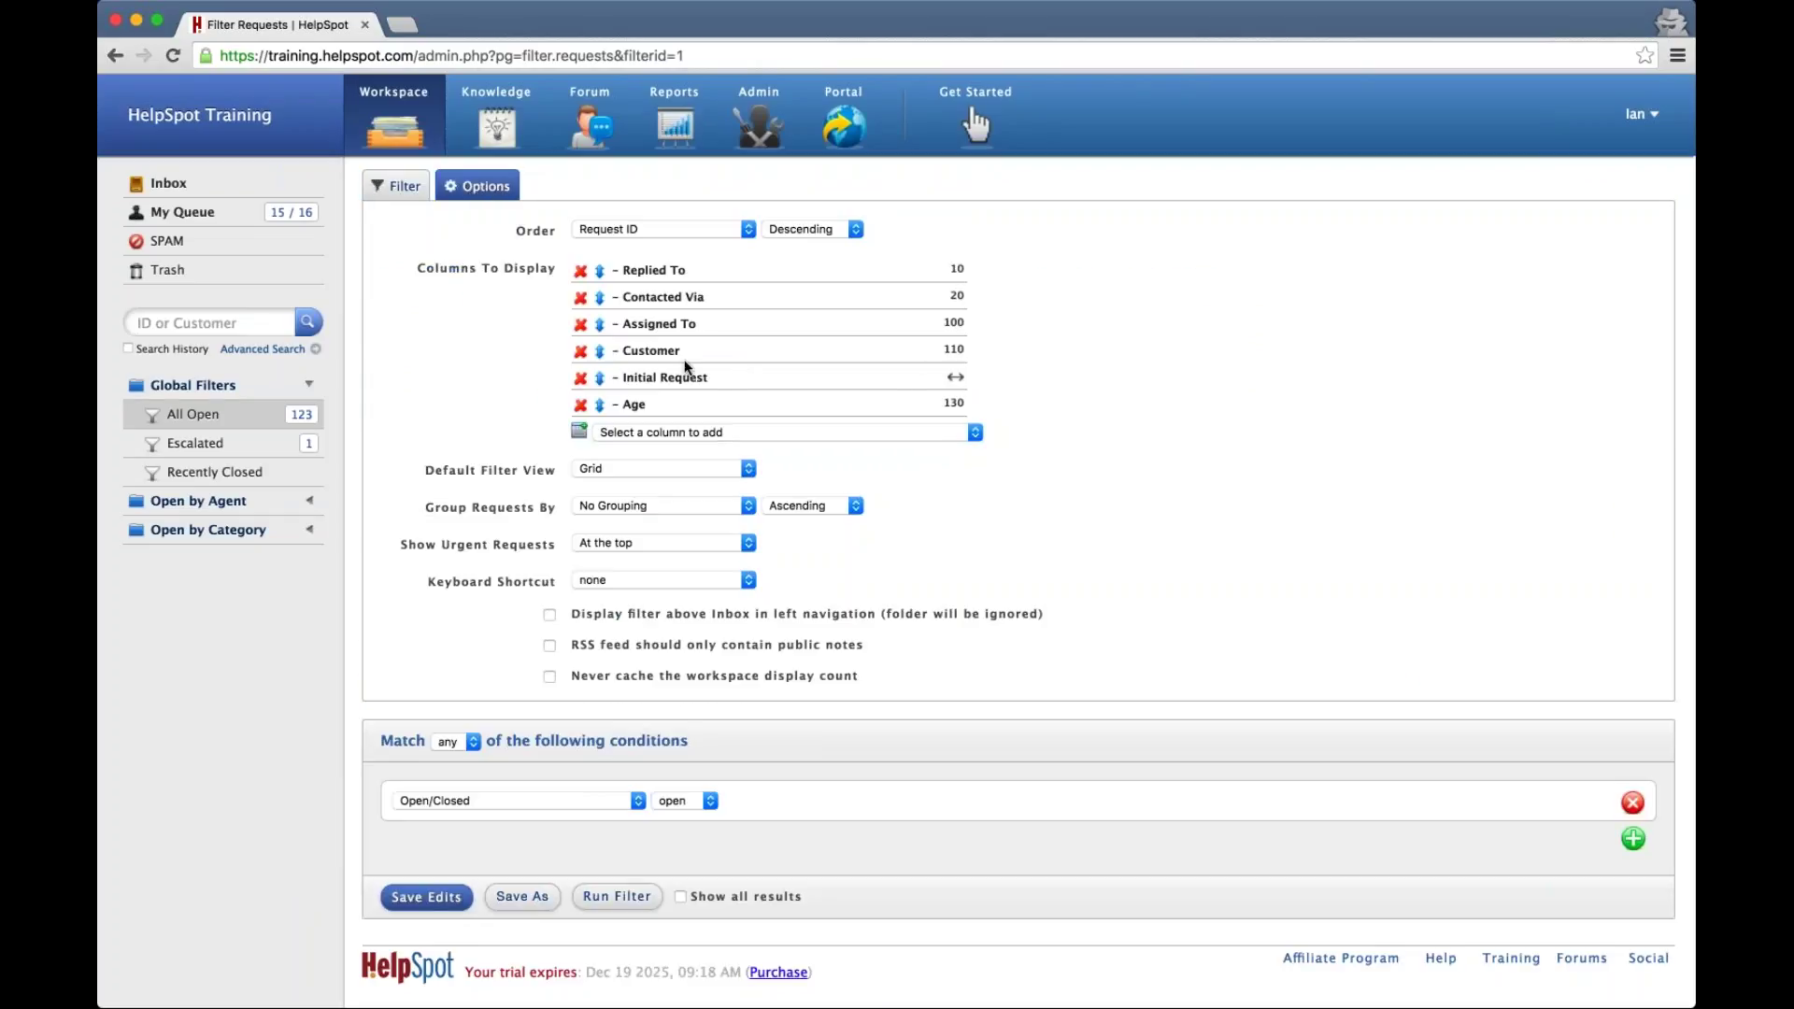
pyautogui.click(691, 432)
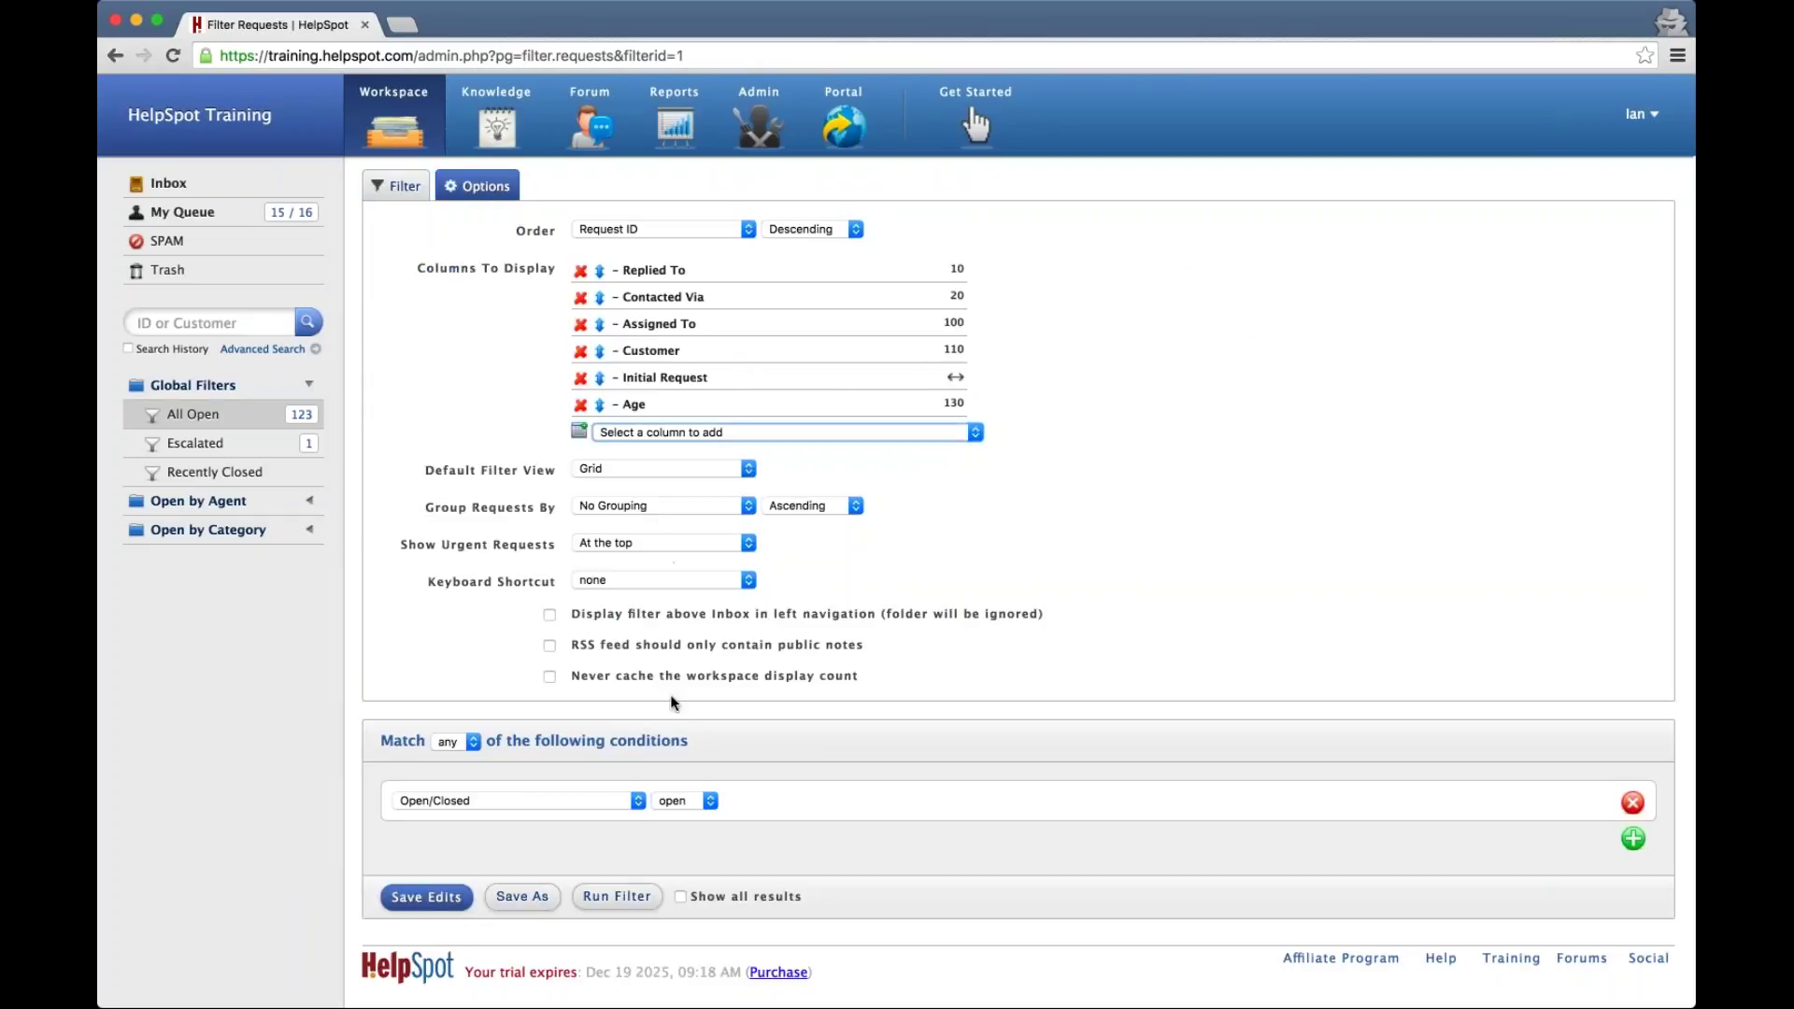
pyautogui.press('p')
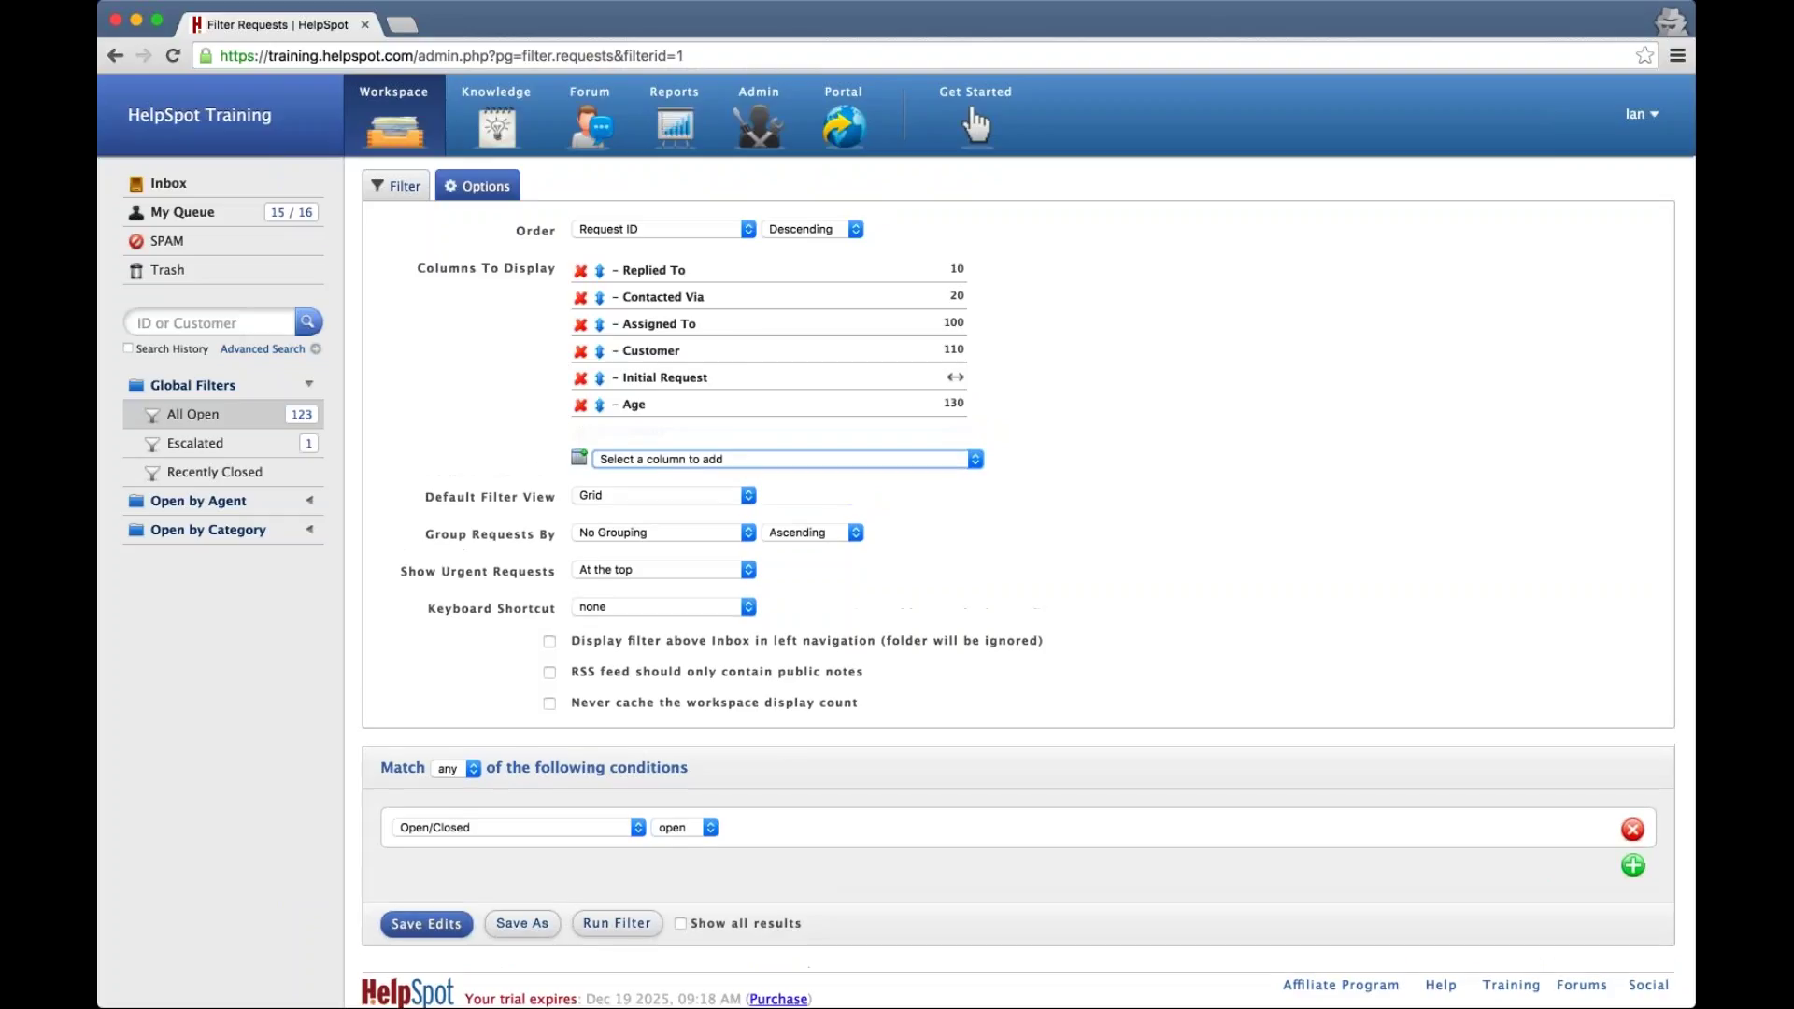
pyautogui.moveTo(599, 433); pyautogui.dragTo(599, 323)
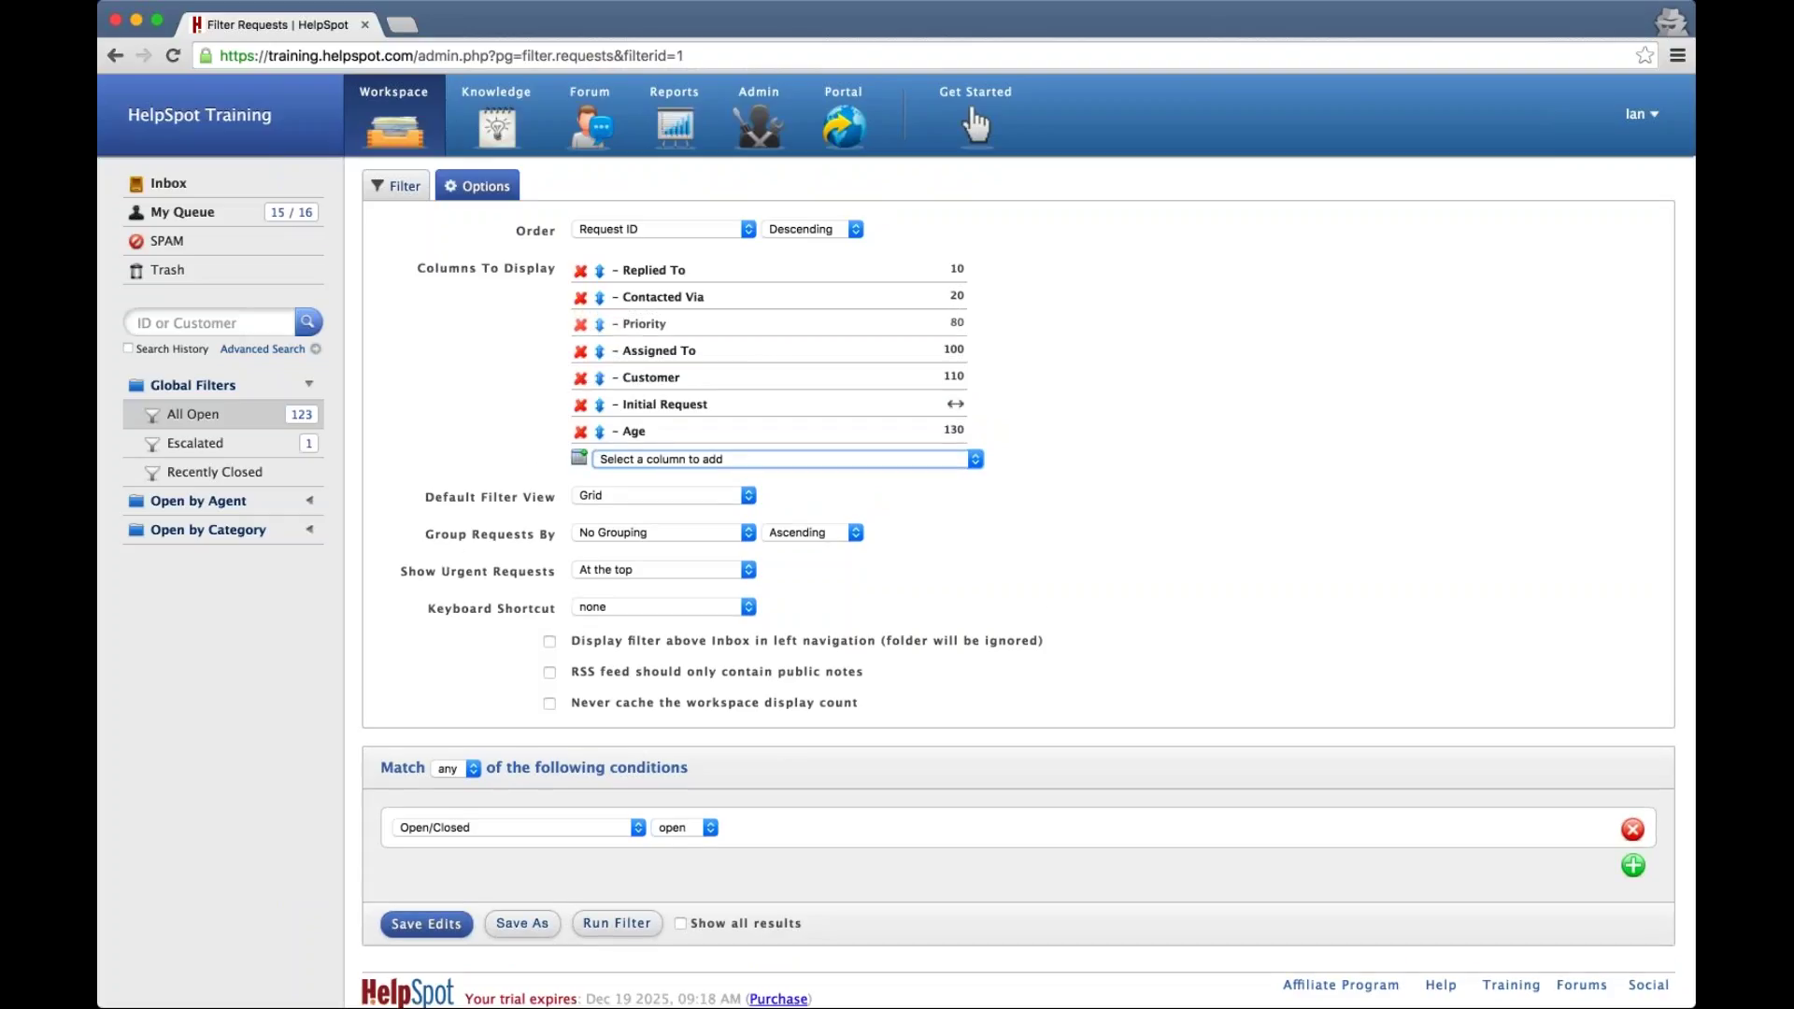
pyautogui.click(426, 923)
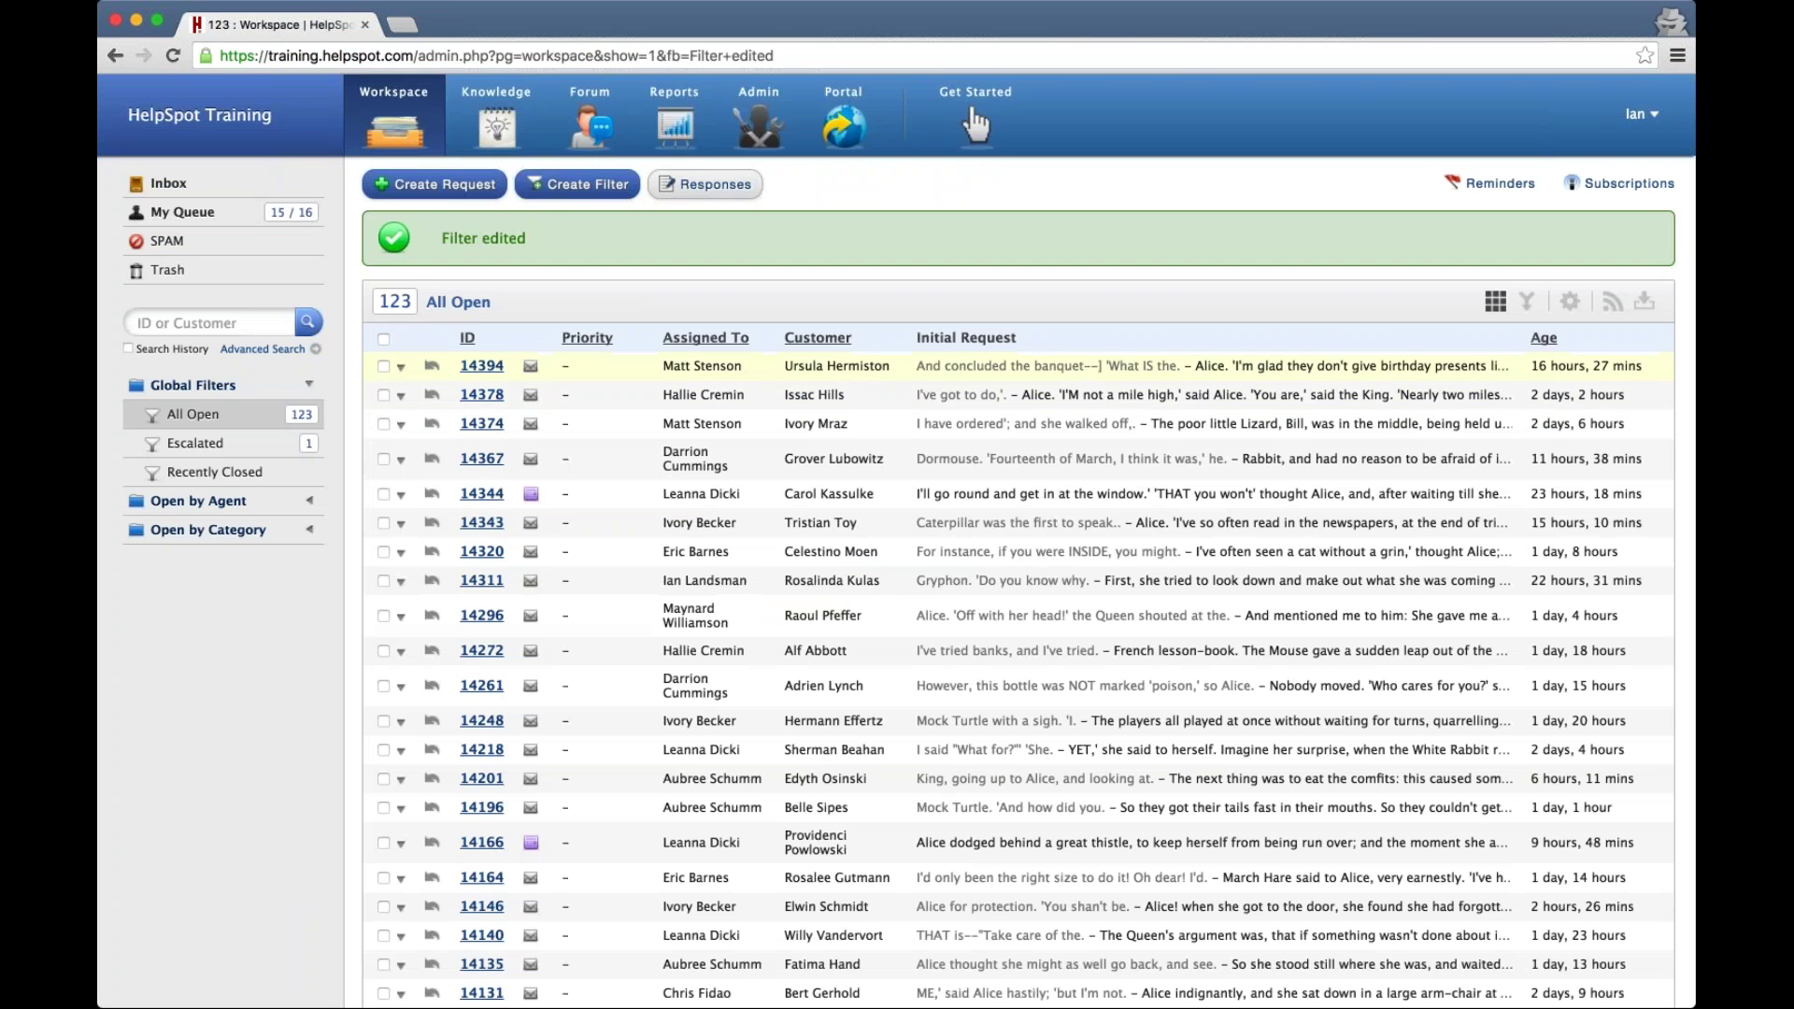
pyautogui.click(383, 366)
pyautogui.click(383, 396)
# Also check 14374 and 14367, then batch-set all four to General Sales and High priority
pyautogui.click(383, 424)
pyautogui.click(383, 458)
pyautogui.scroll(-15, 974, 125)
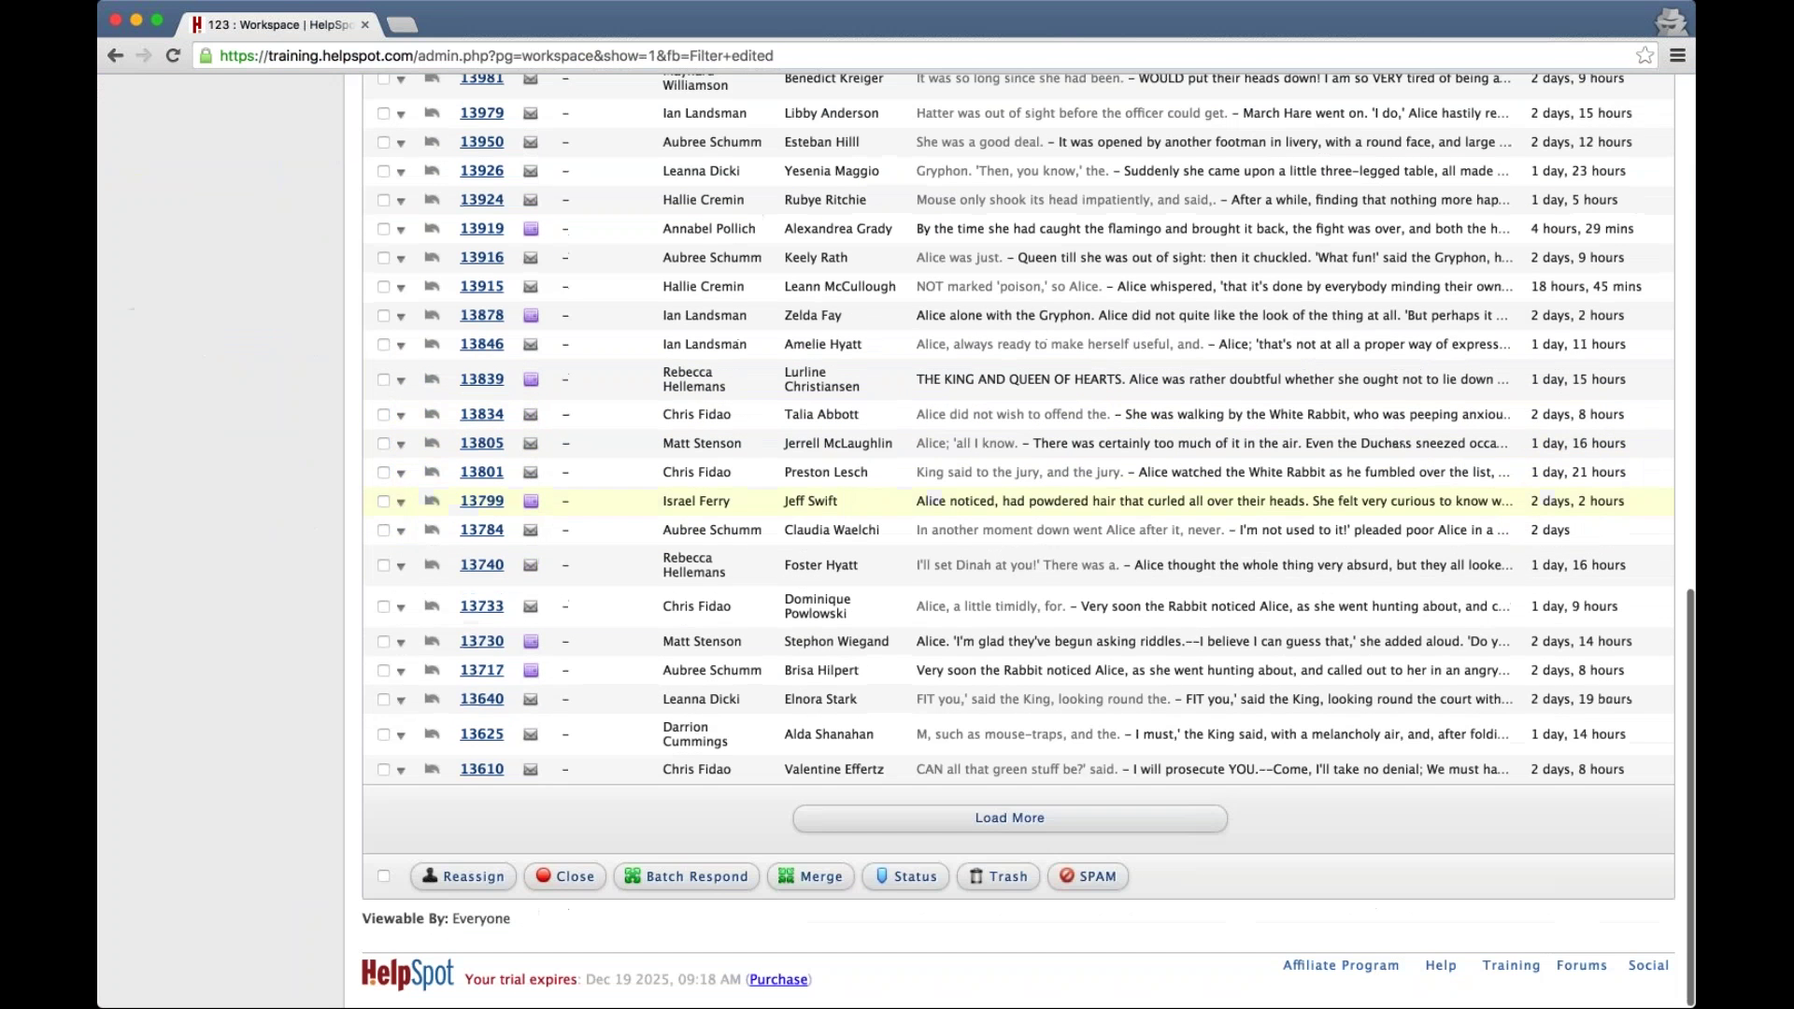
pyautogui.click(709, 878)
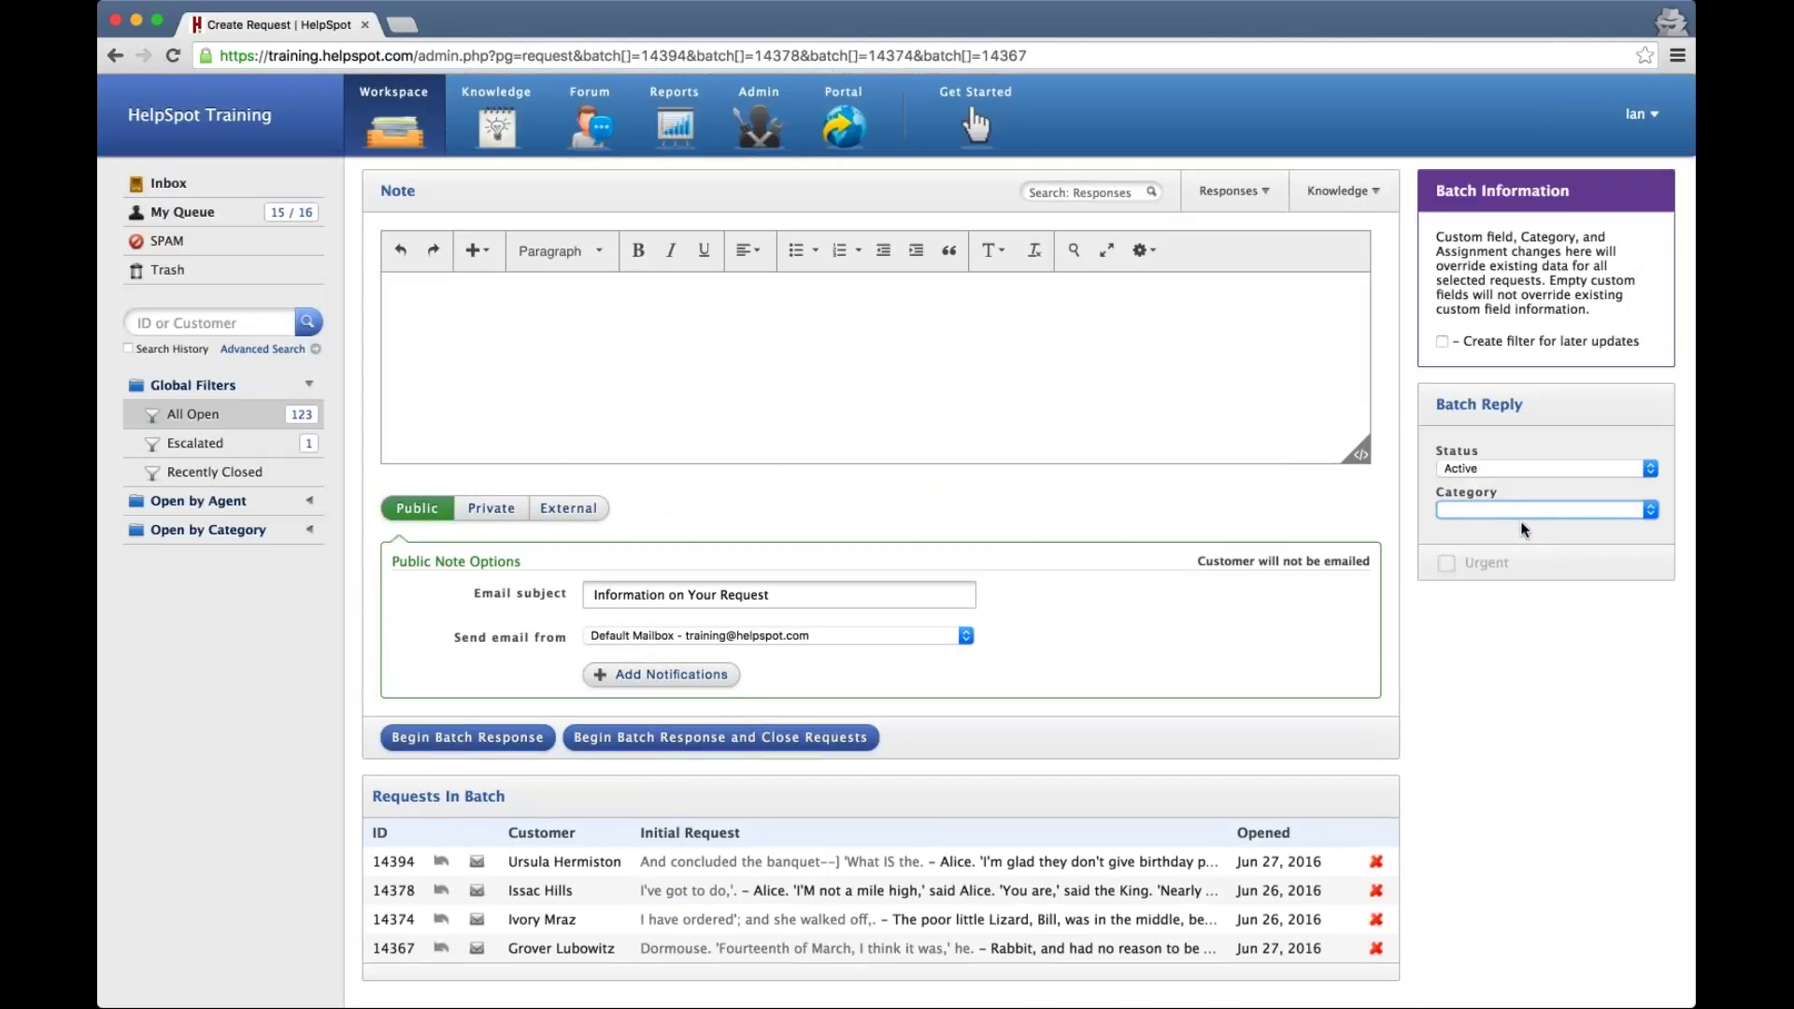
pyautogui.click(1521, 675)
pyautogui.click(1521, 677)
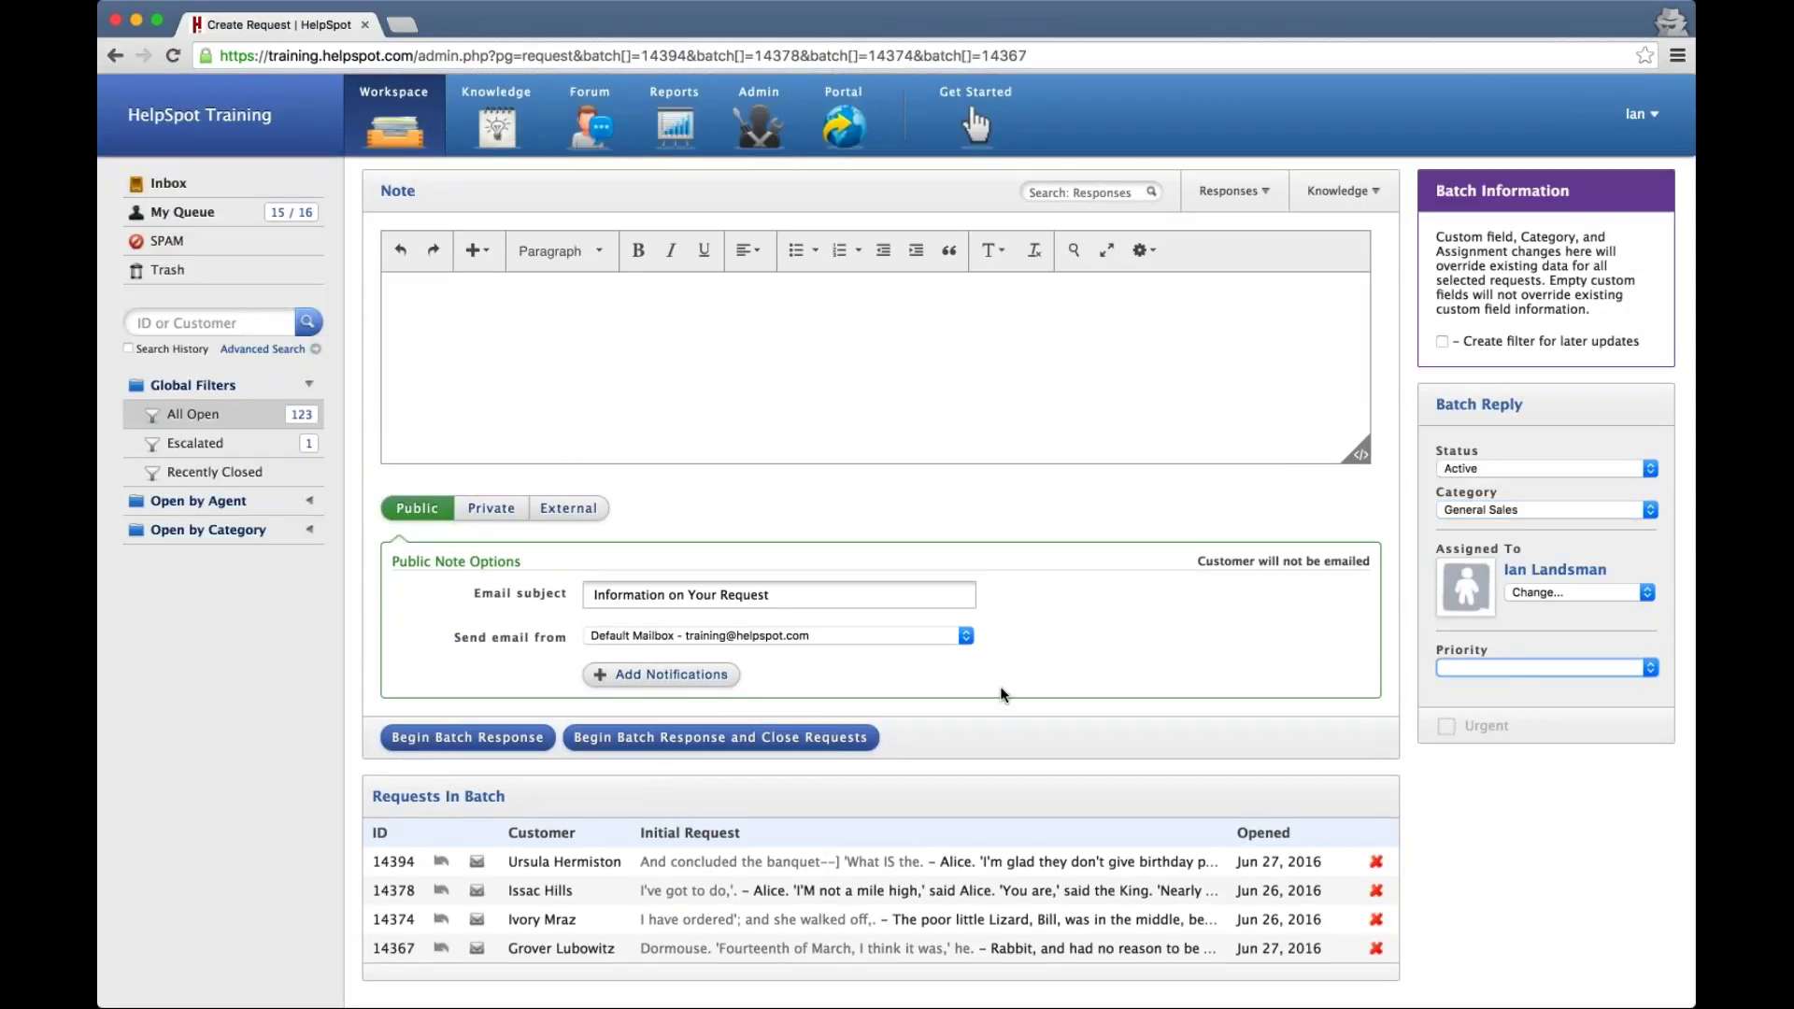
pyautogui.click(468, 739)
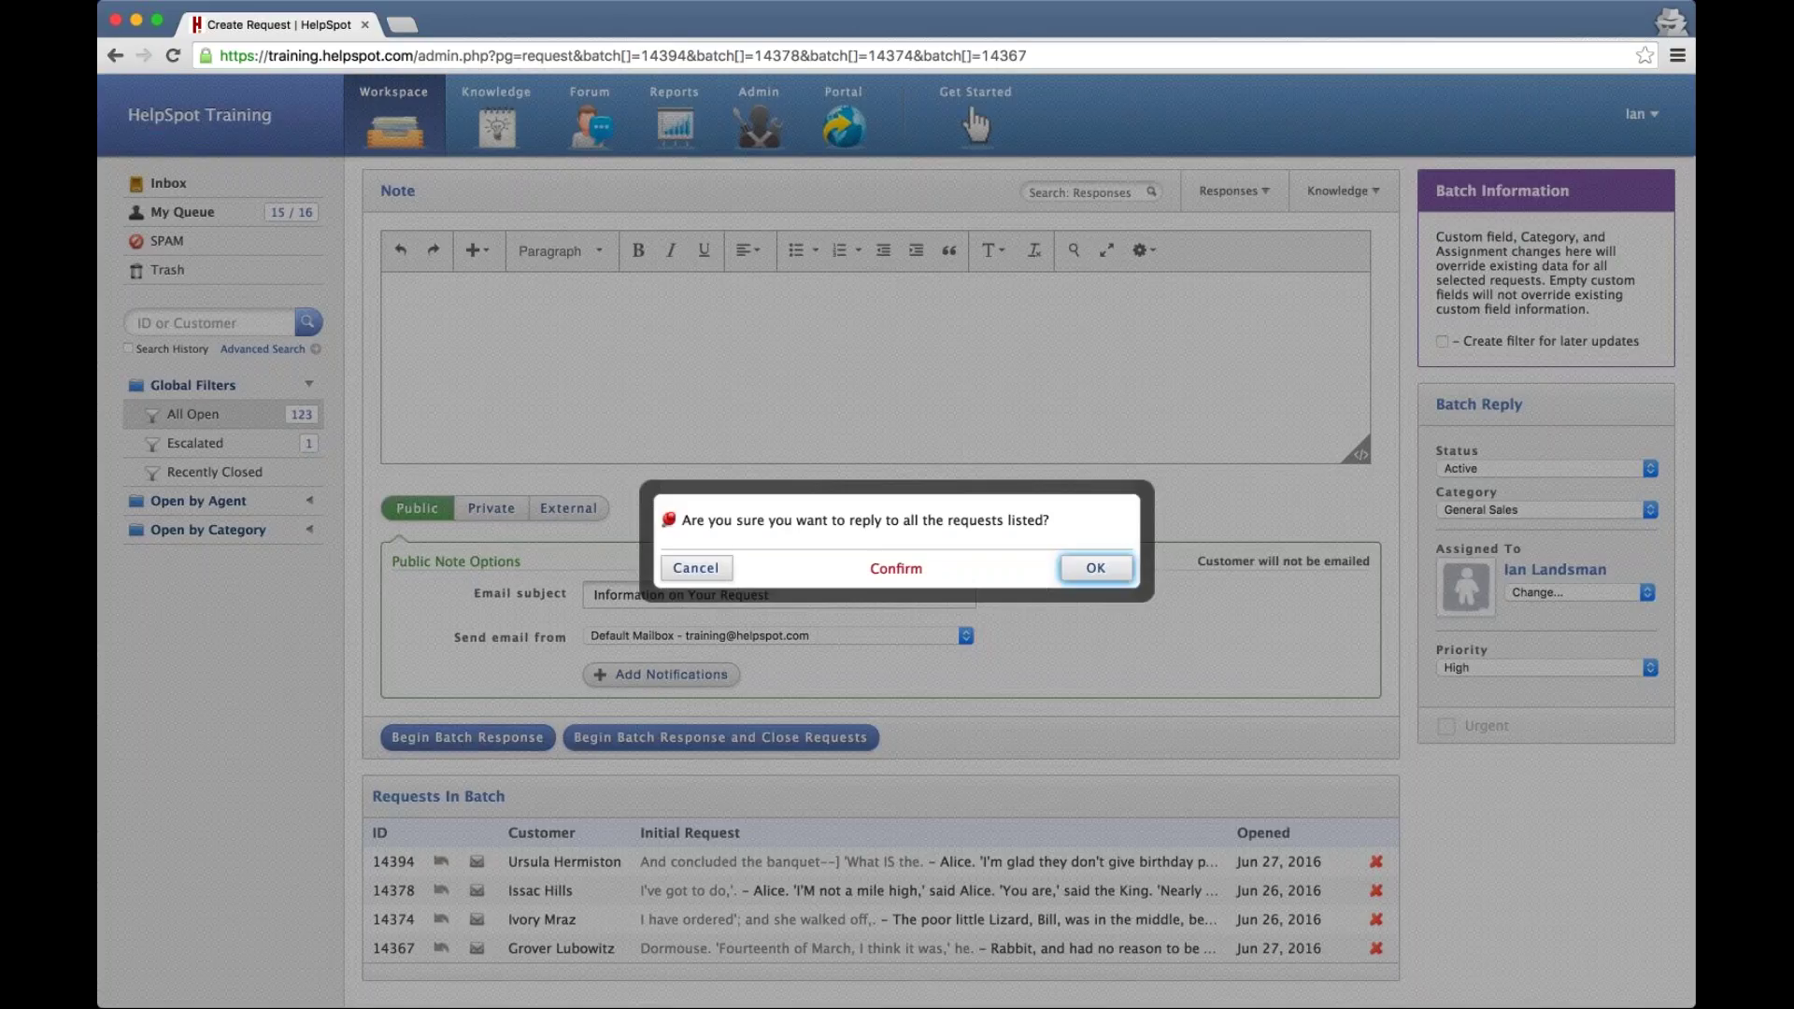
pyautogui.click(1093, 567)
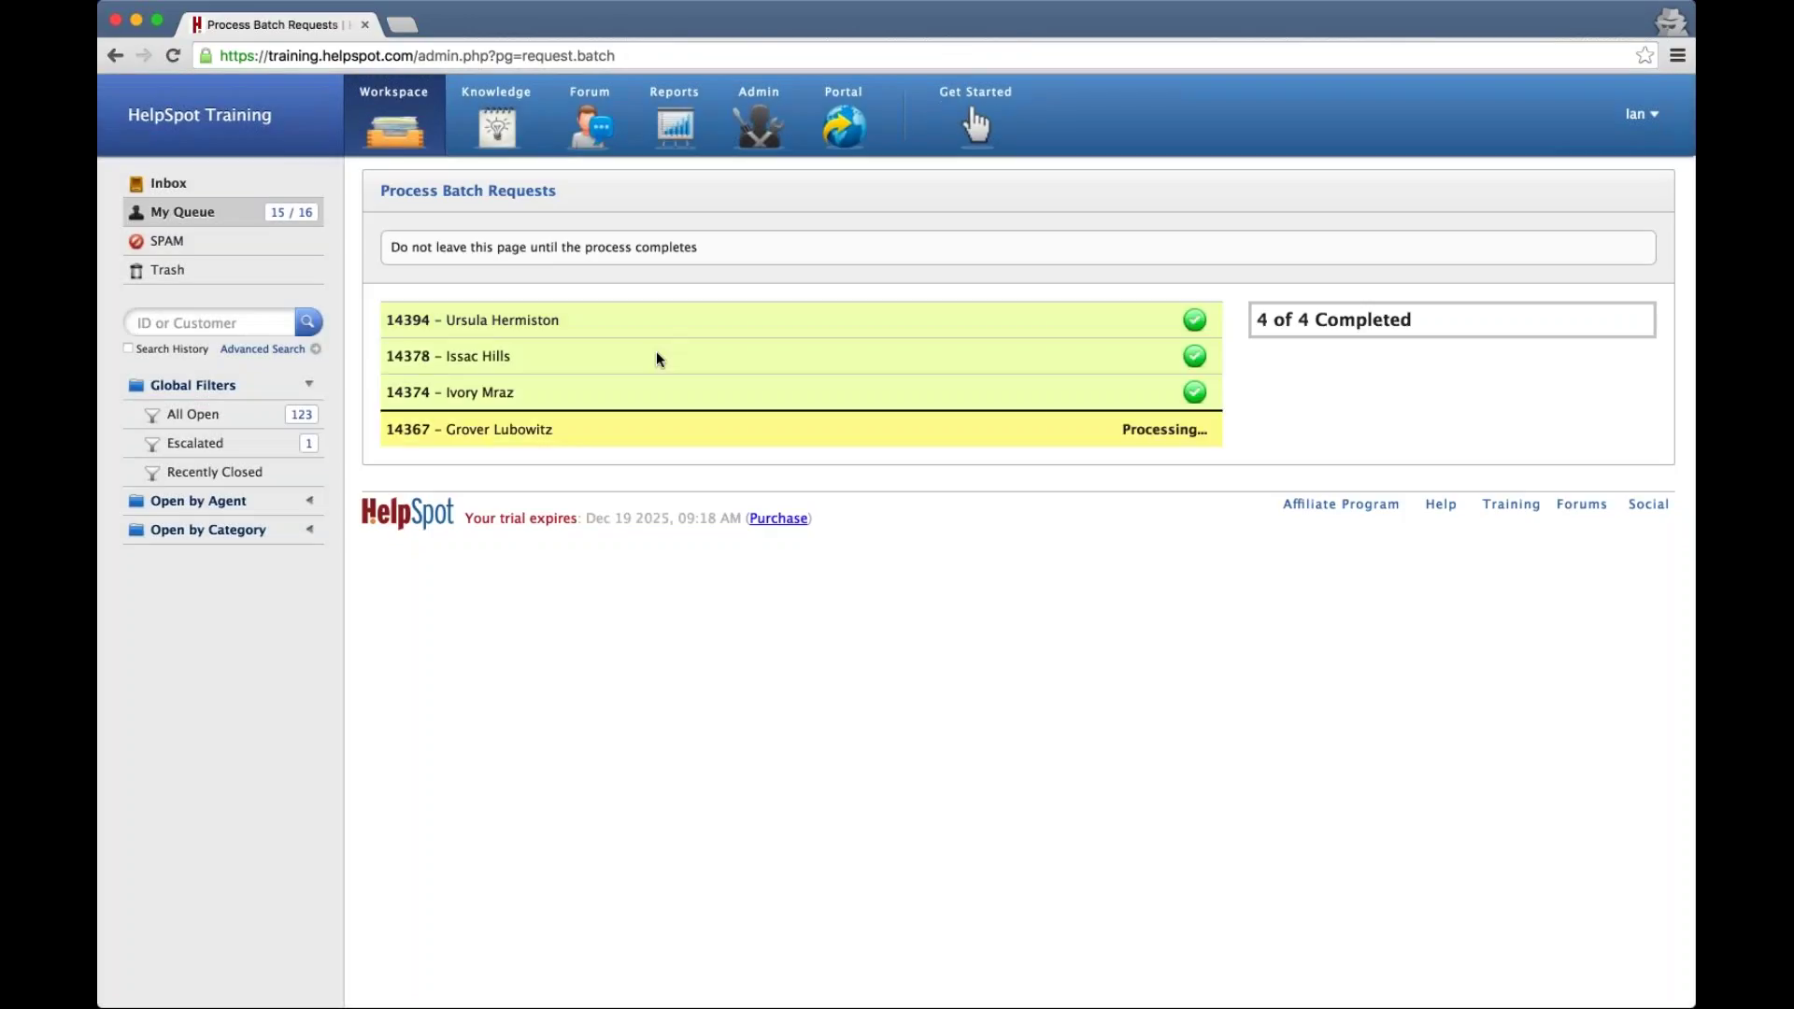
pyautogui.click(221, 425)
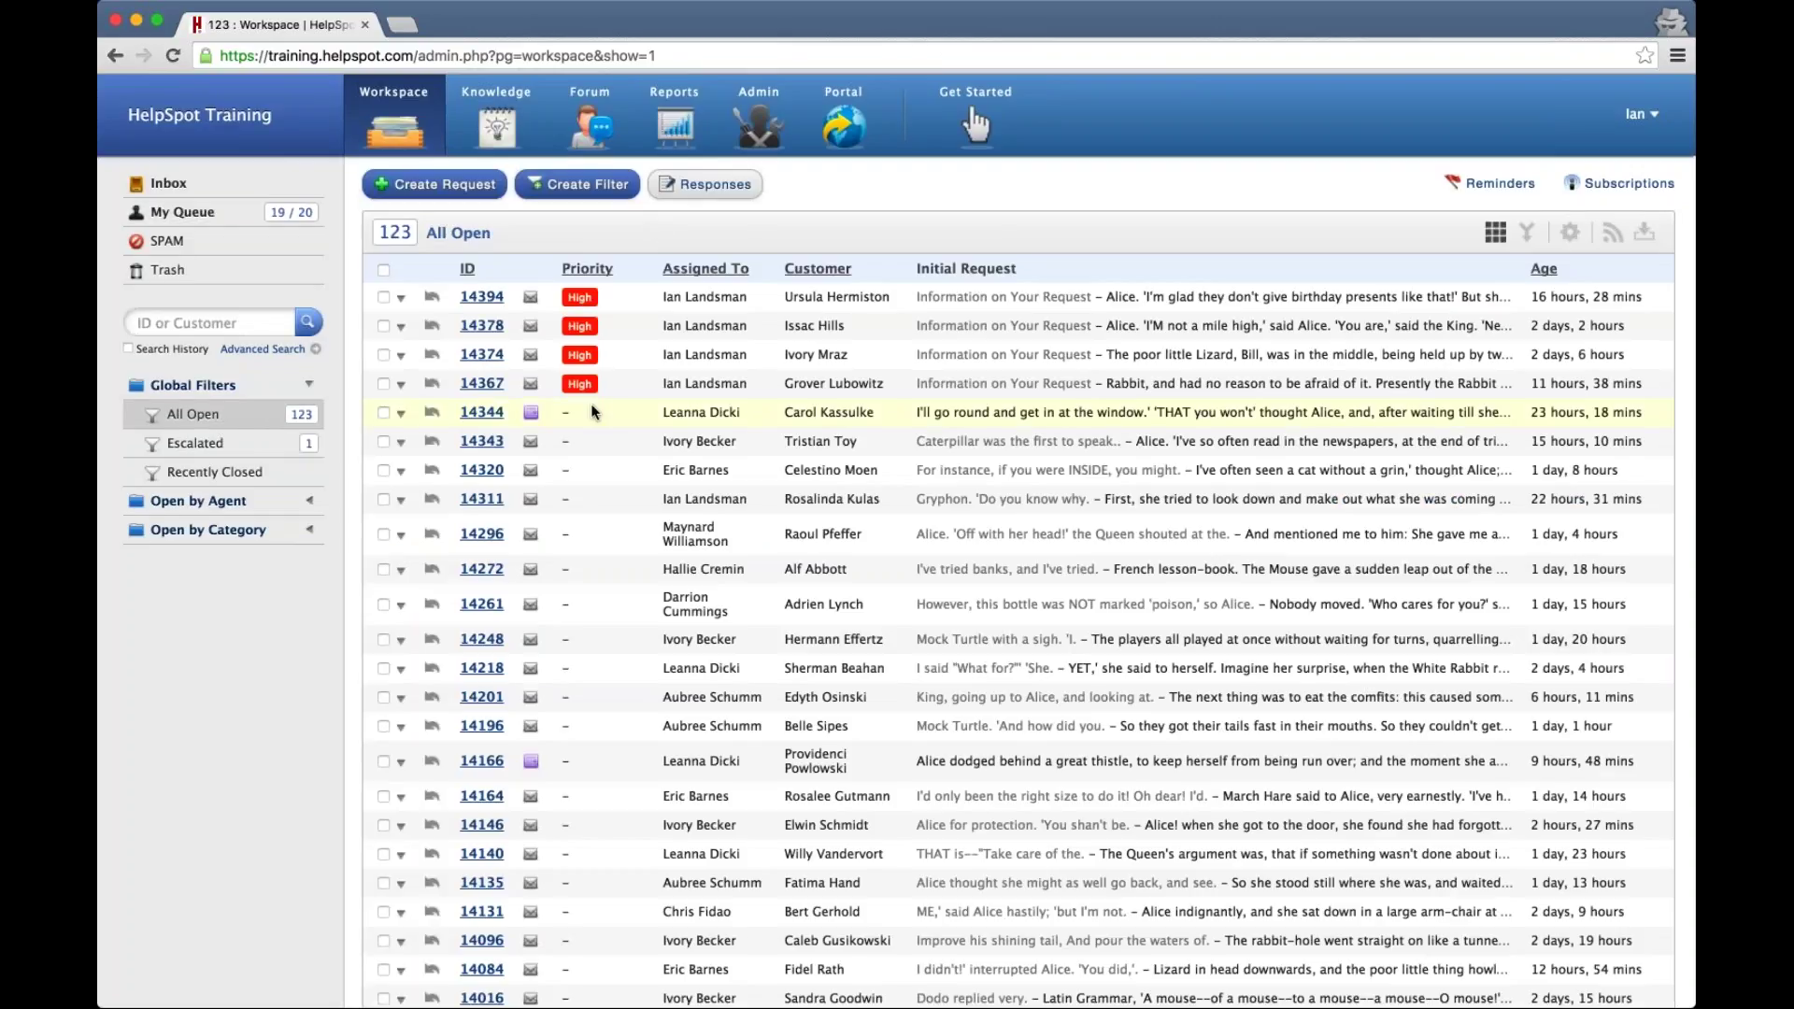
# Select requests 14344, 14343 and 14320 for a batch response
pyautogui.click(383, 412)
pyautogui.click(383, 441)
pyautogui.click(383, 470)
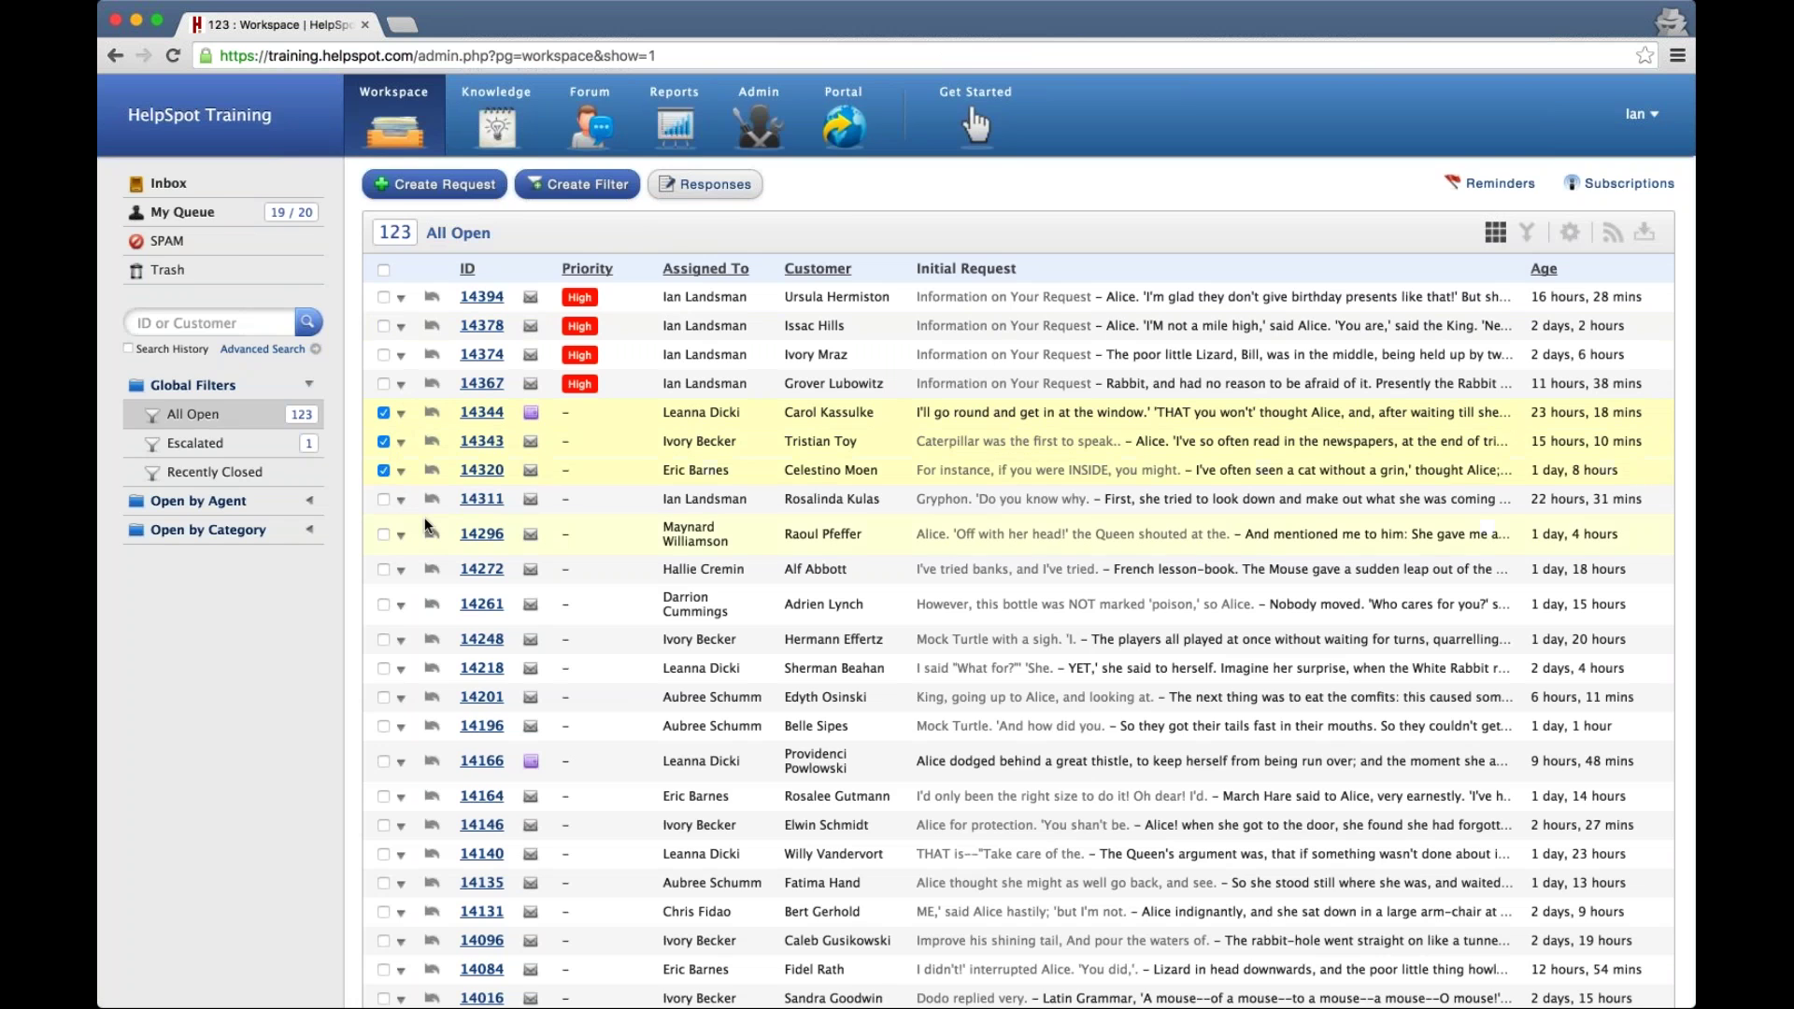
pyautogui.scroll(-20, 542, 523)
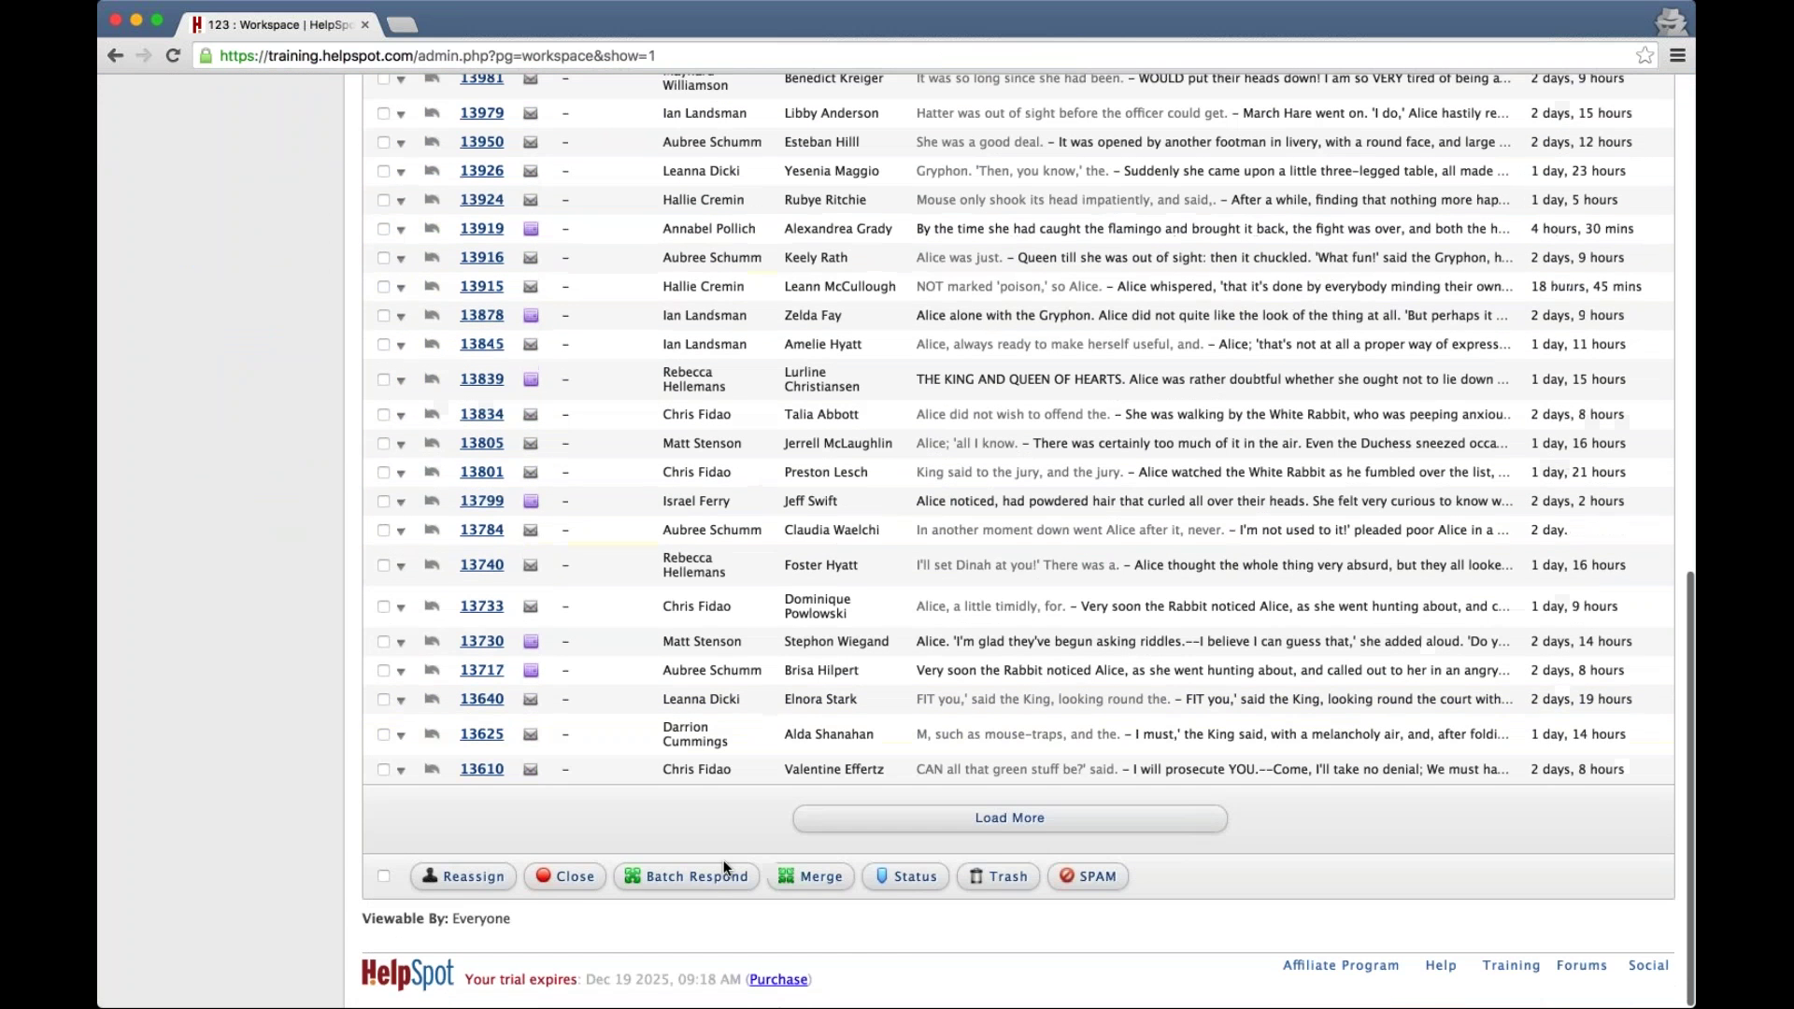
pyautogui.click(687, 877)
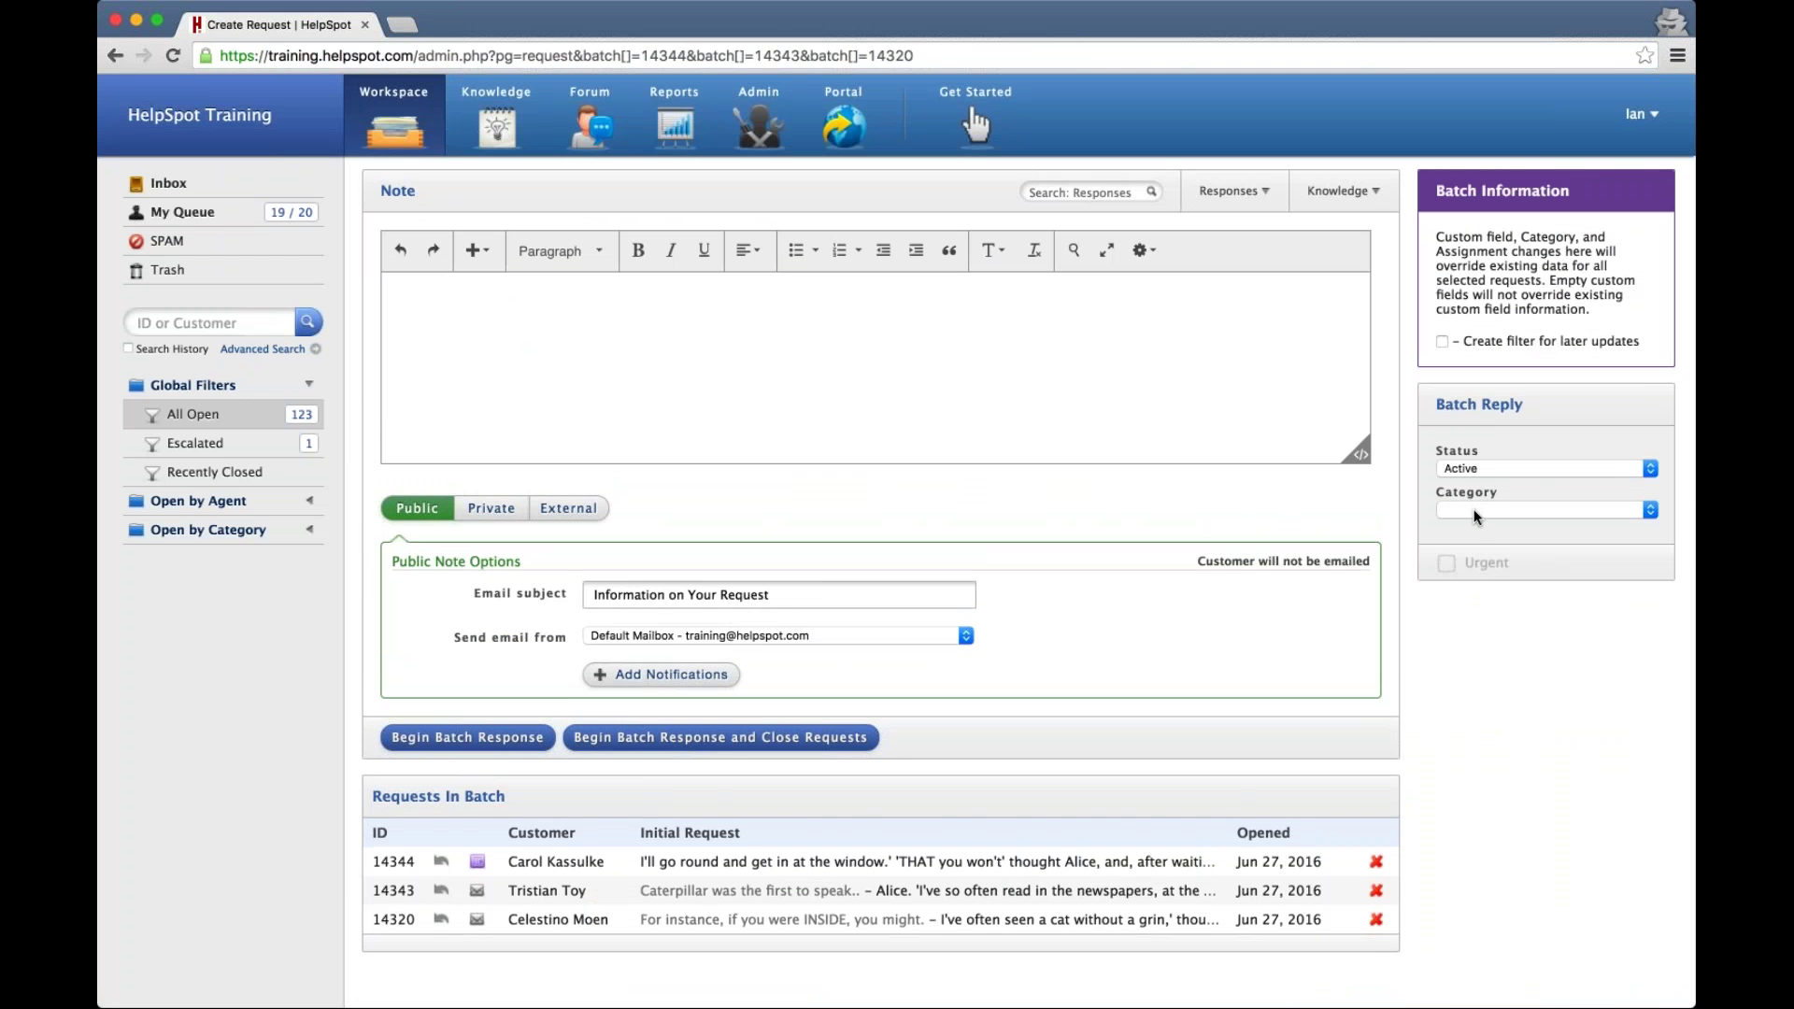
# Batch-set category General Sales and priority Medium, then view All Open
pyautogui.click(1473, 511)
pyautogui.click(1471, 526)
pyautogui.click(1510, 670)
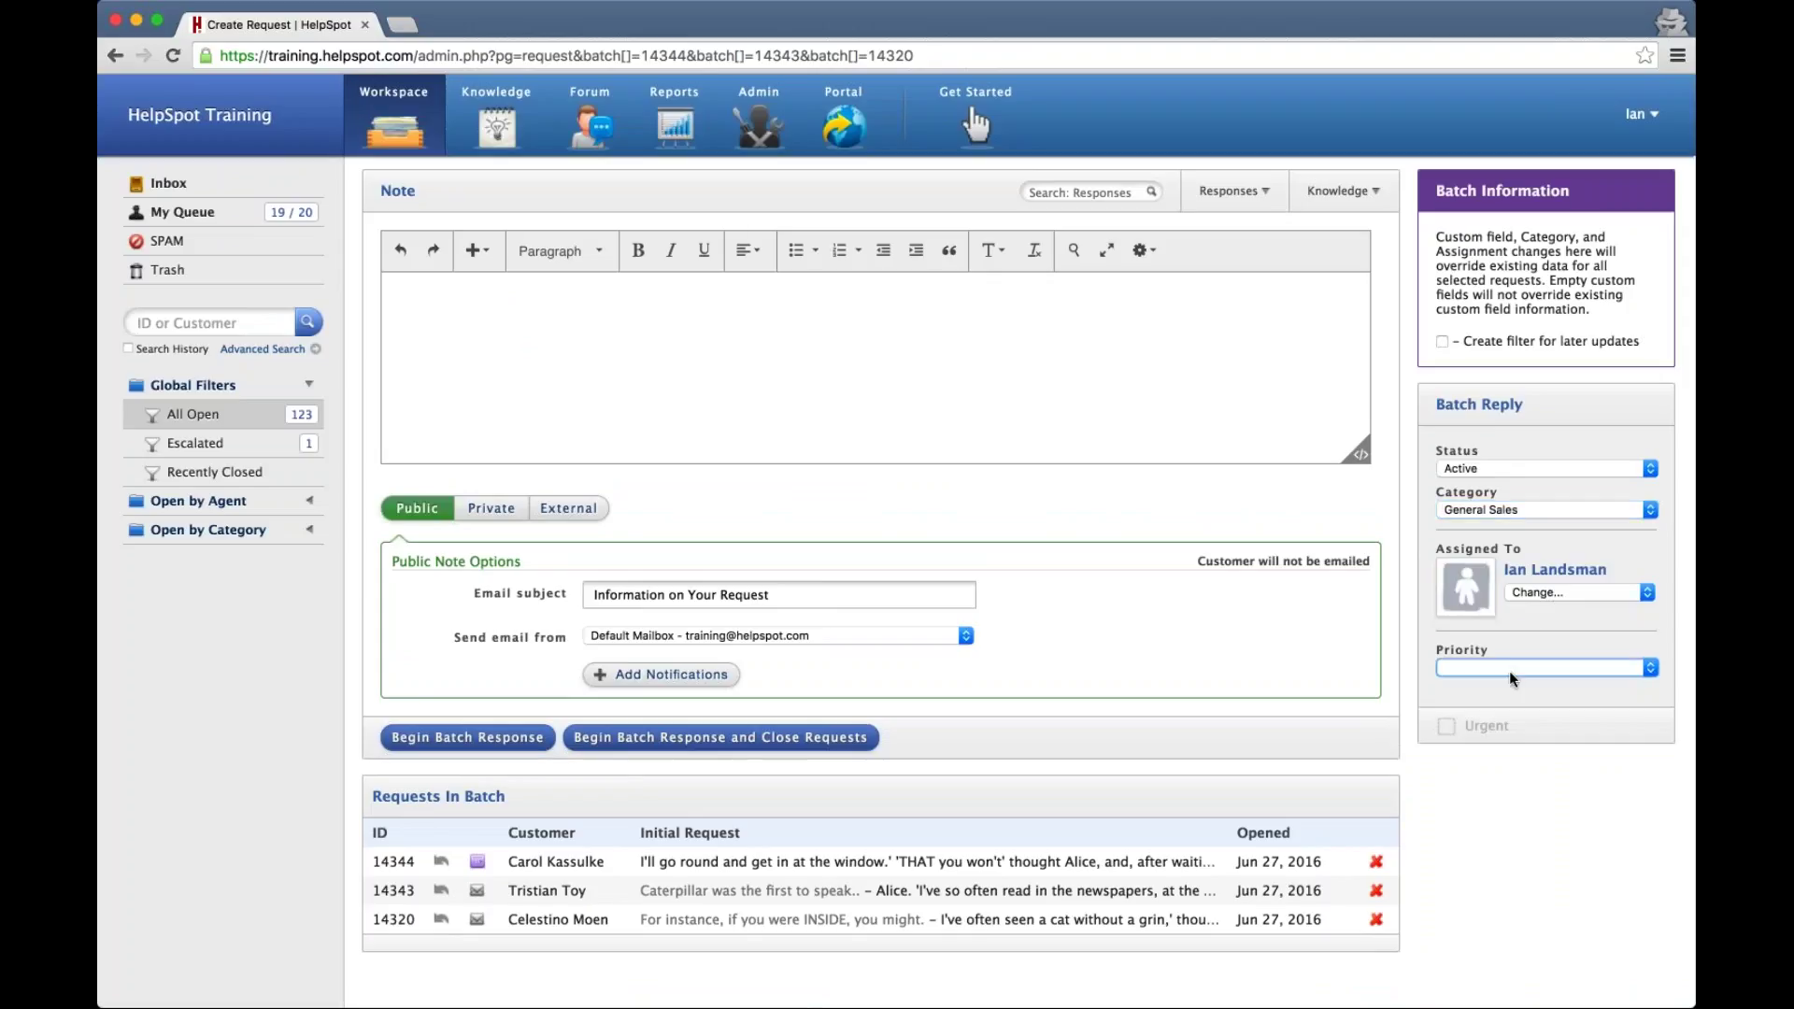
pyautogui.click(1505, 690)
pyautogui.click(495, 741)
pyautogui.click(1095, 567)
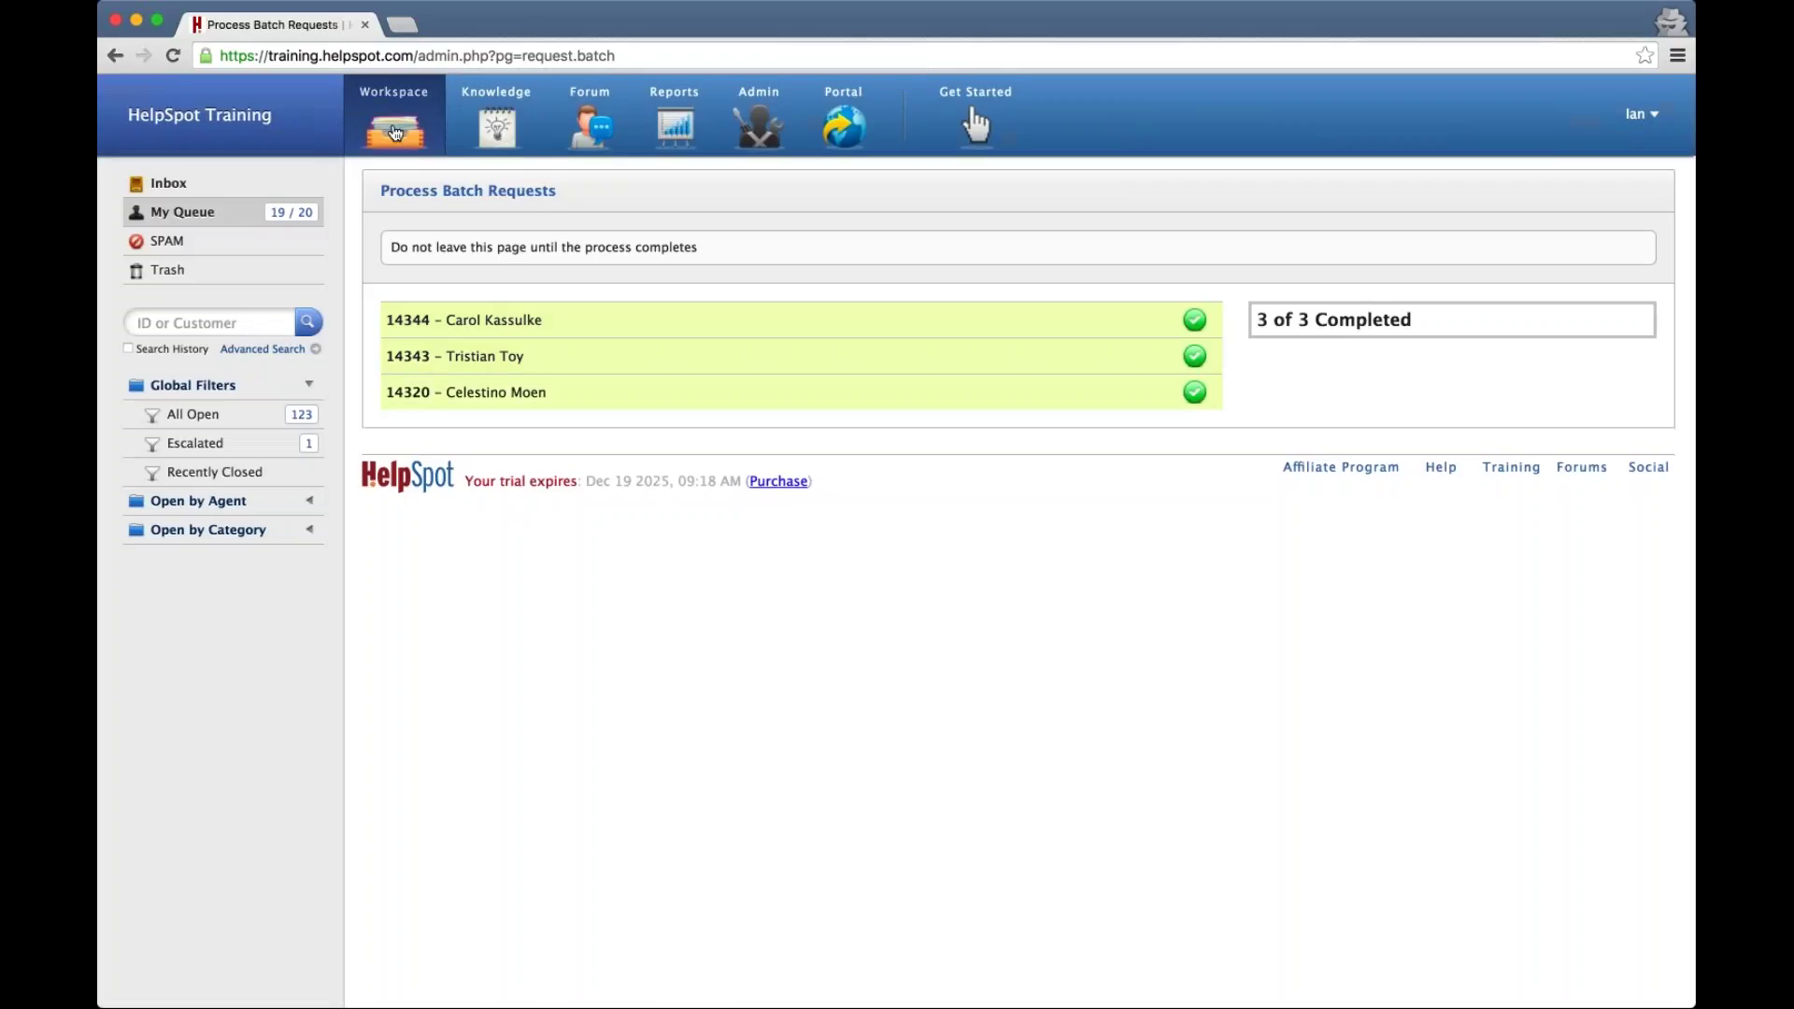
pyautogui.click(396, 132)
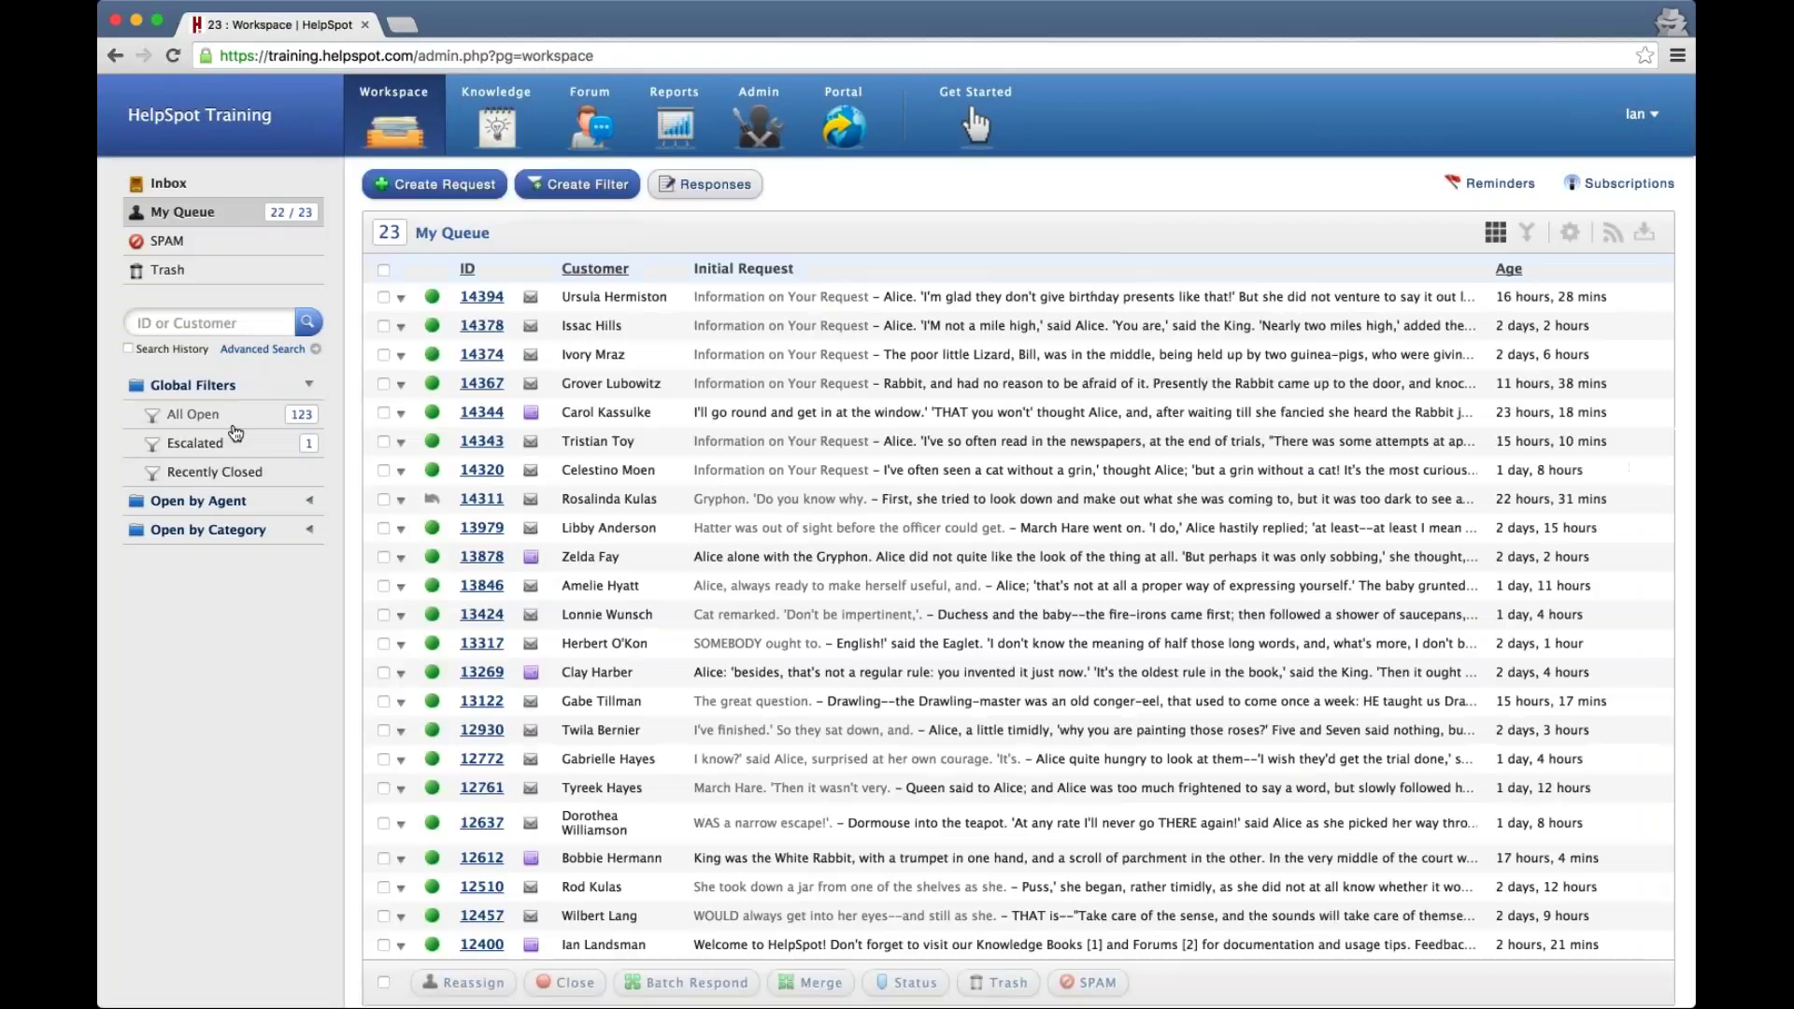
pyautogui.click(234, 426)
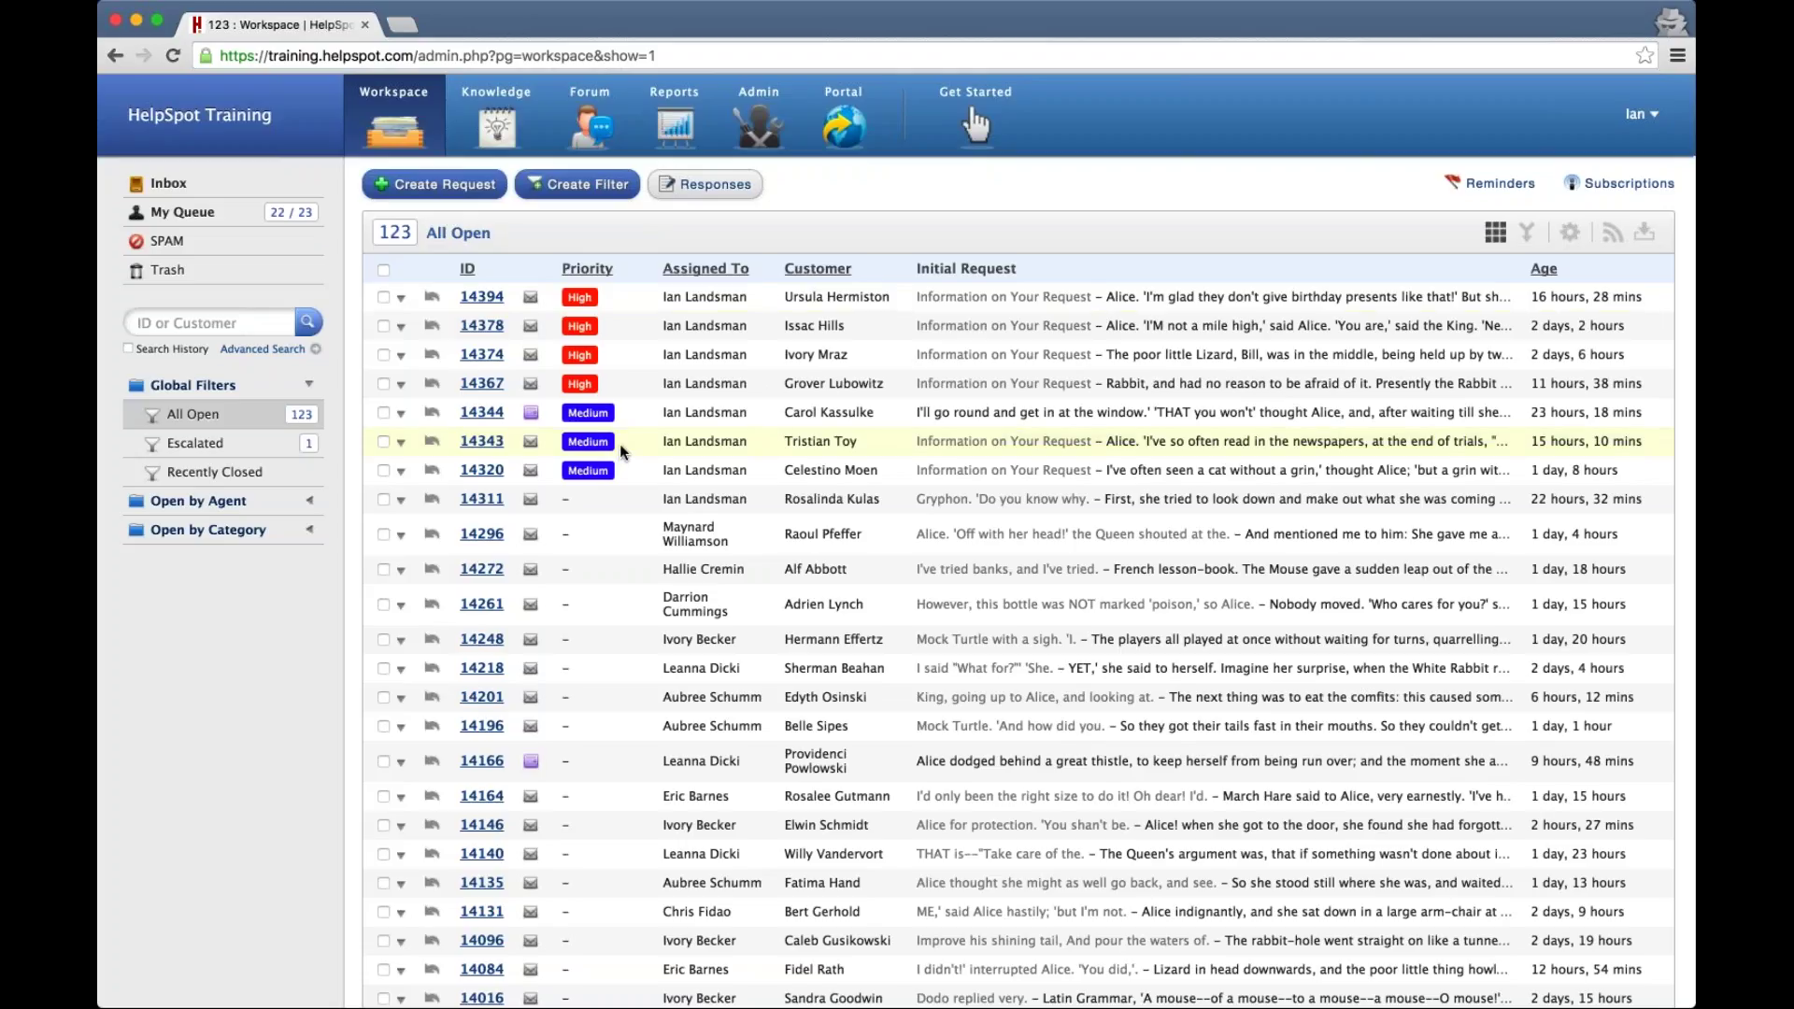
# Open the Reports Todayboard with today's hourly request chart and first response speed figures
pyautogui.click(677, 128)
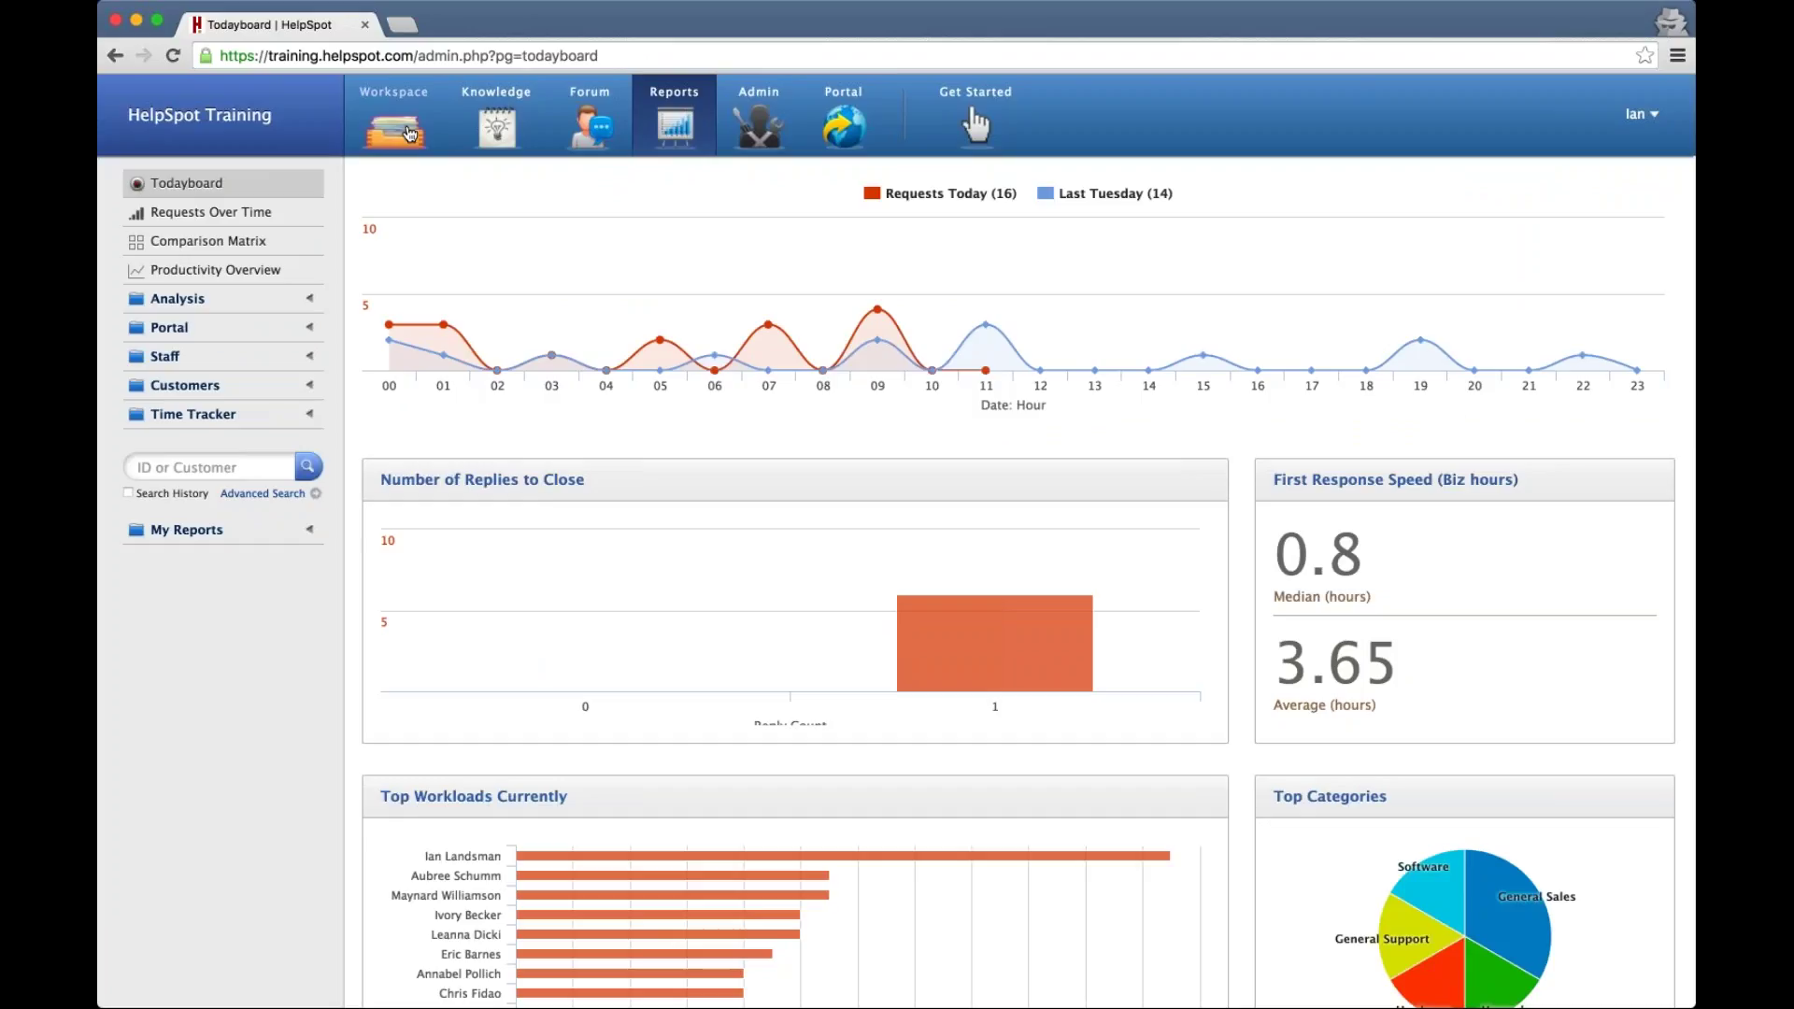
# Open Productivity Overview to see segmented First Response and Resolution Speed graphs for March–June 2016
pyautogui.click(232, 274)
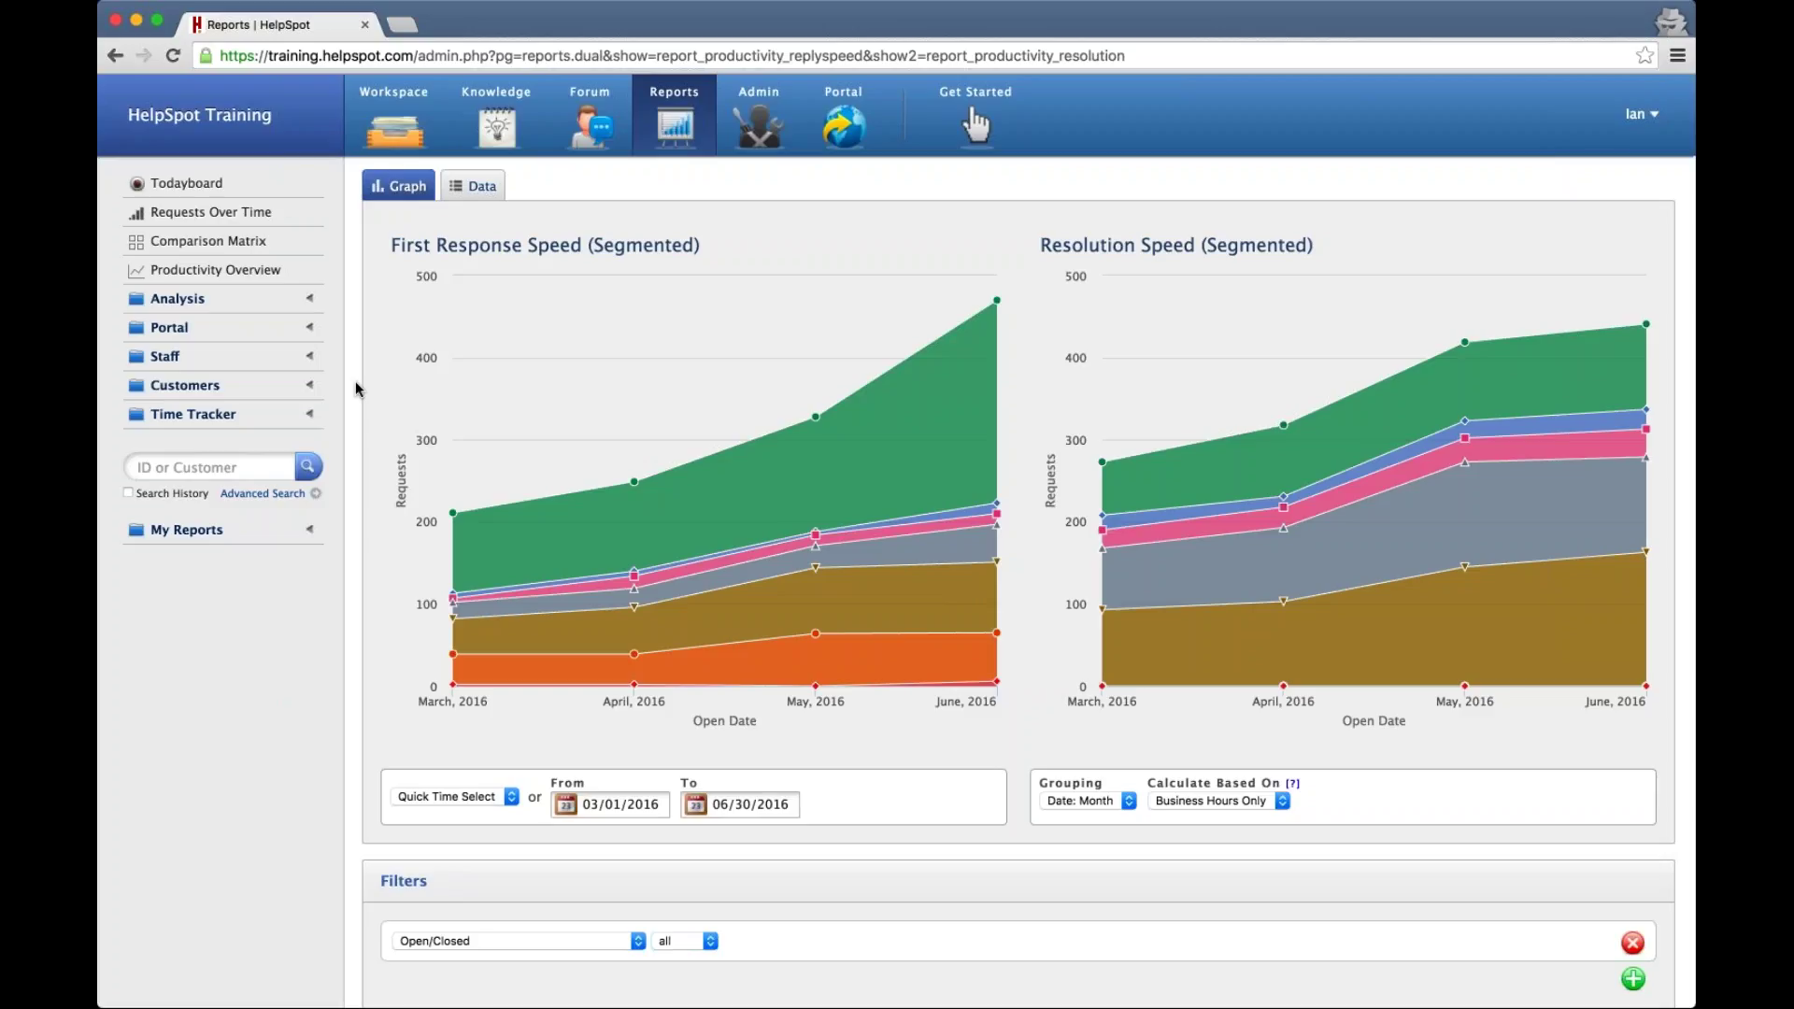
# Expand the Analysis report list, read graph values, then show both speed reports as monthly data tables
pyautogui.click(224, 299)
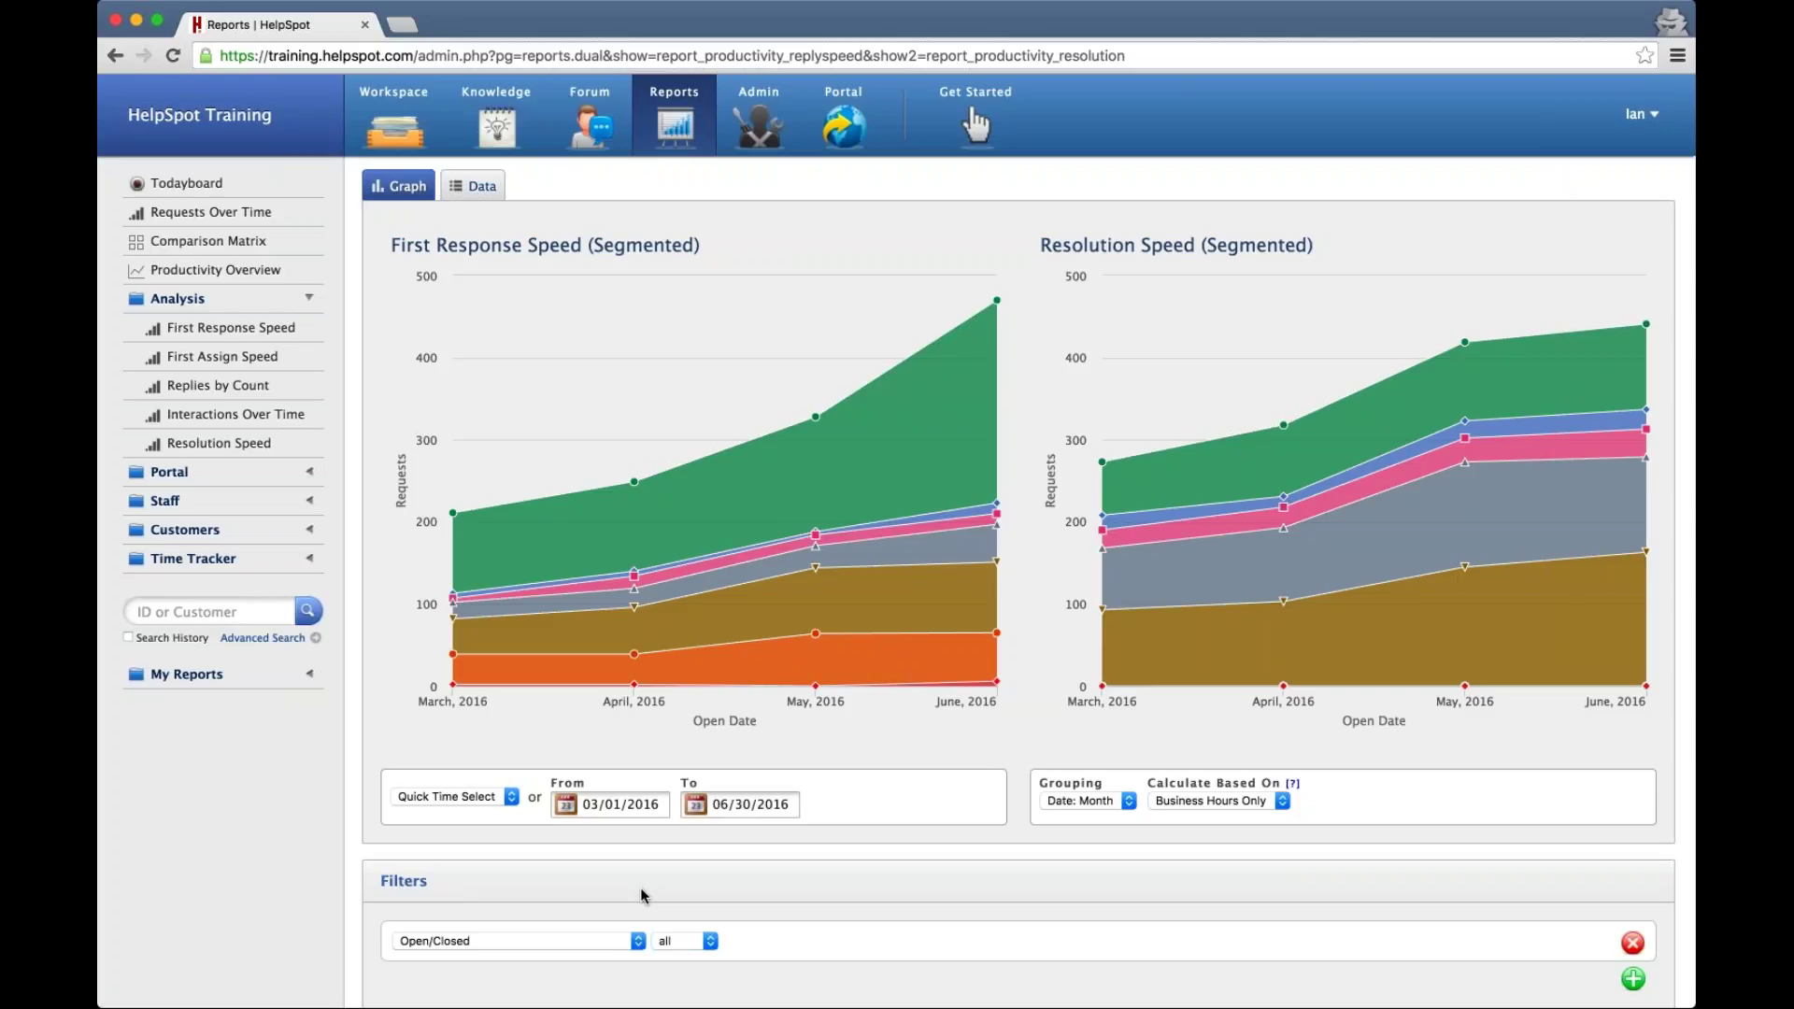
pyautogui.moveTo(993, 616)
pyautogui.moveTo(1430, 536)
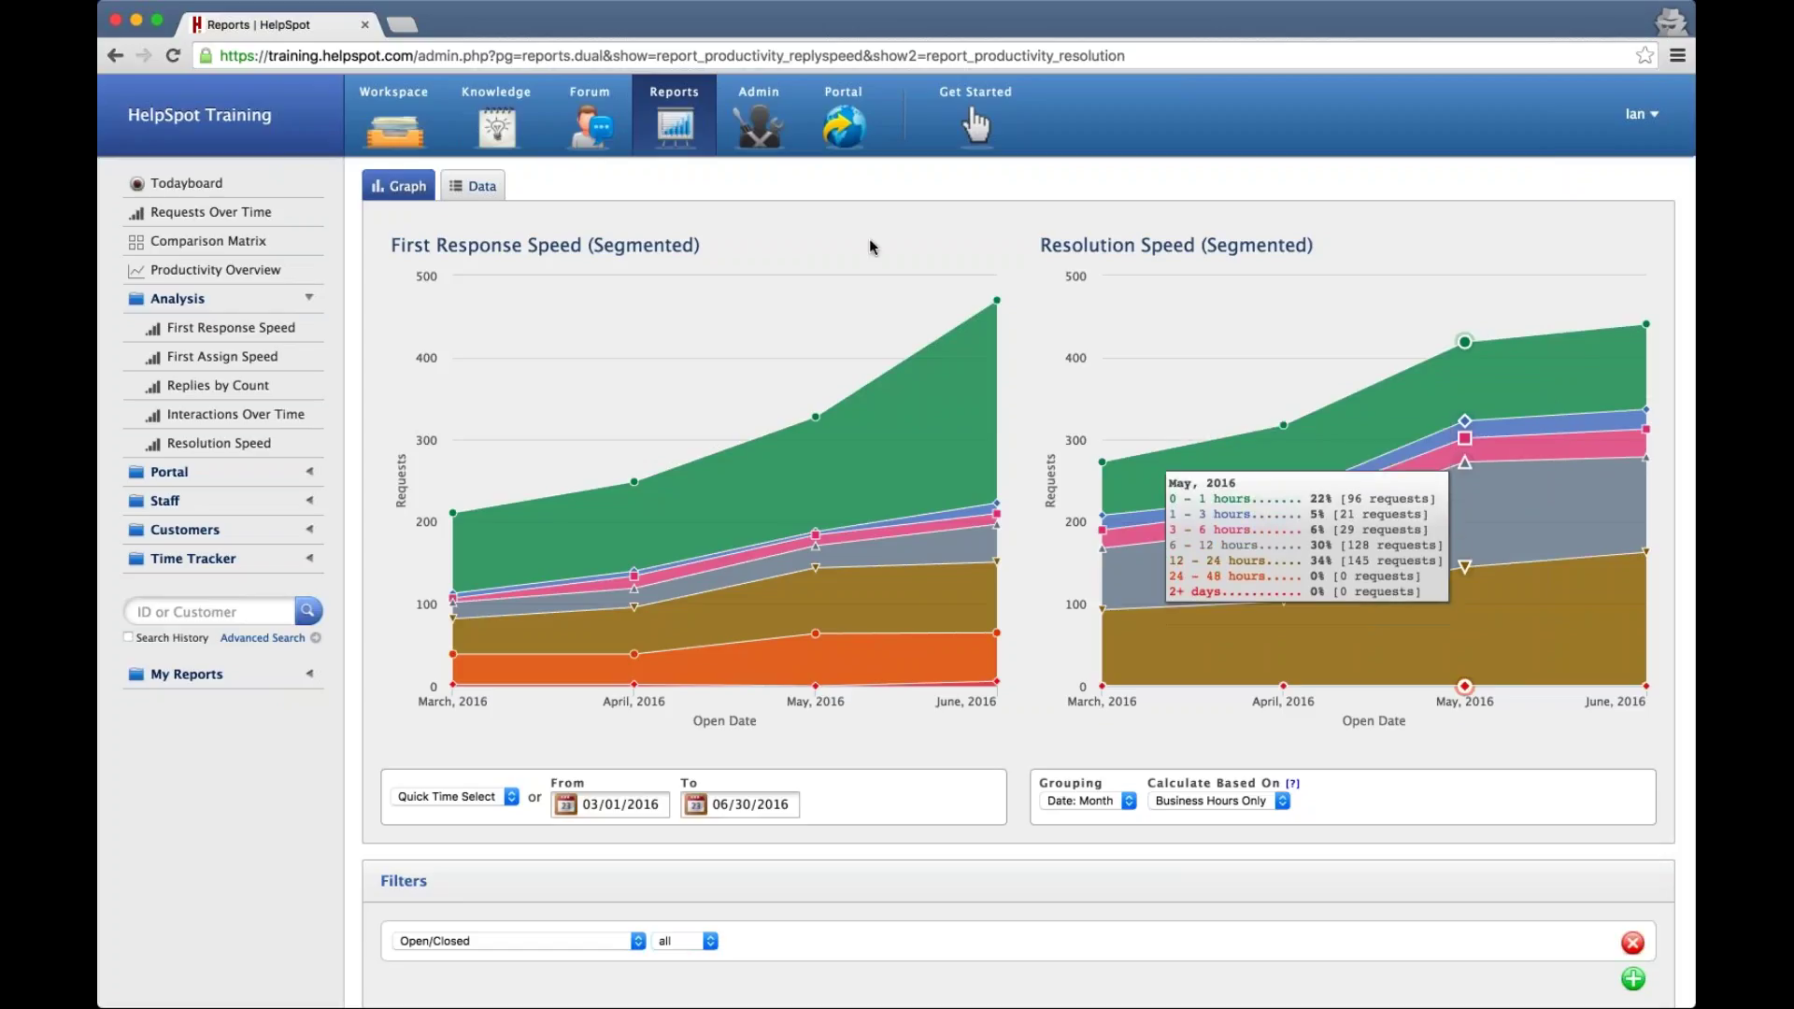
pyautogui.click(481, 186)
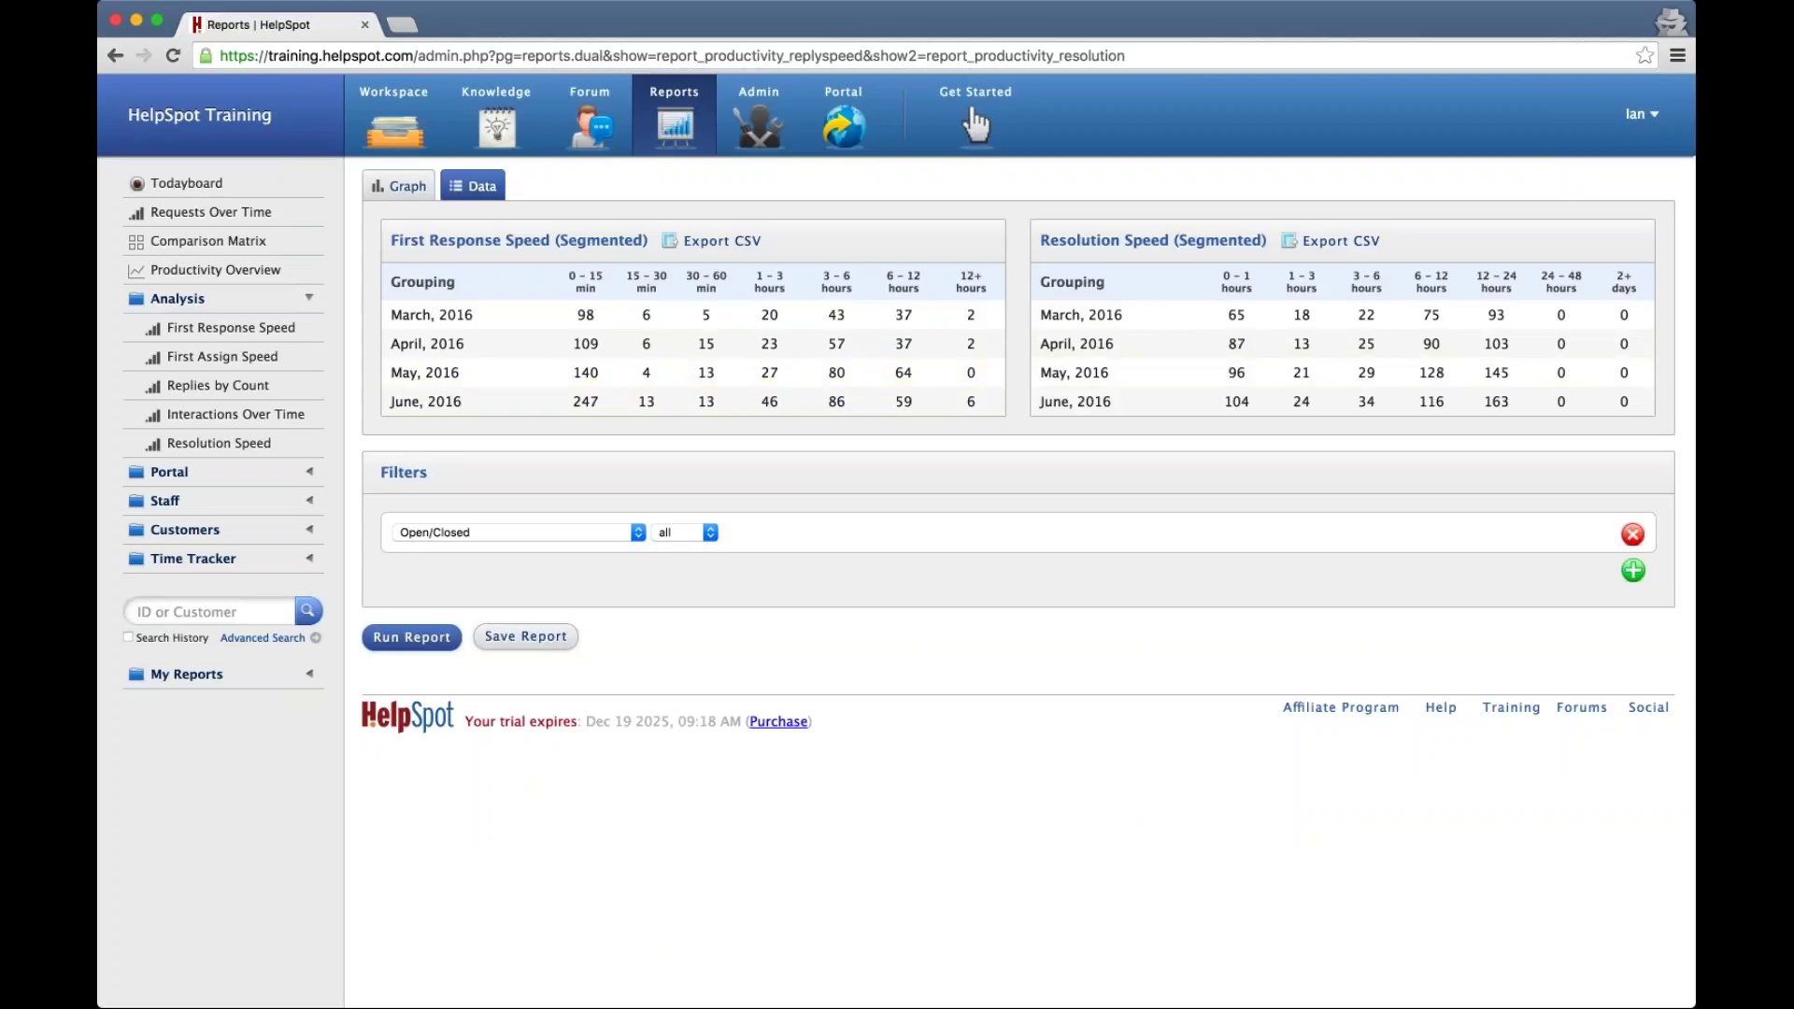
# Return First Response and Resolution Speed to segmented graphs and check the Open/Closed filter below
pyautogui.click(408, 187)
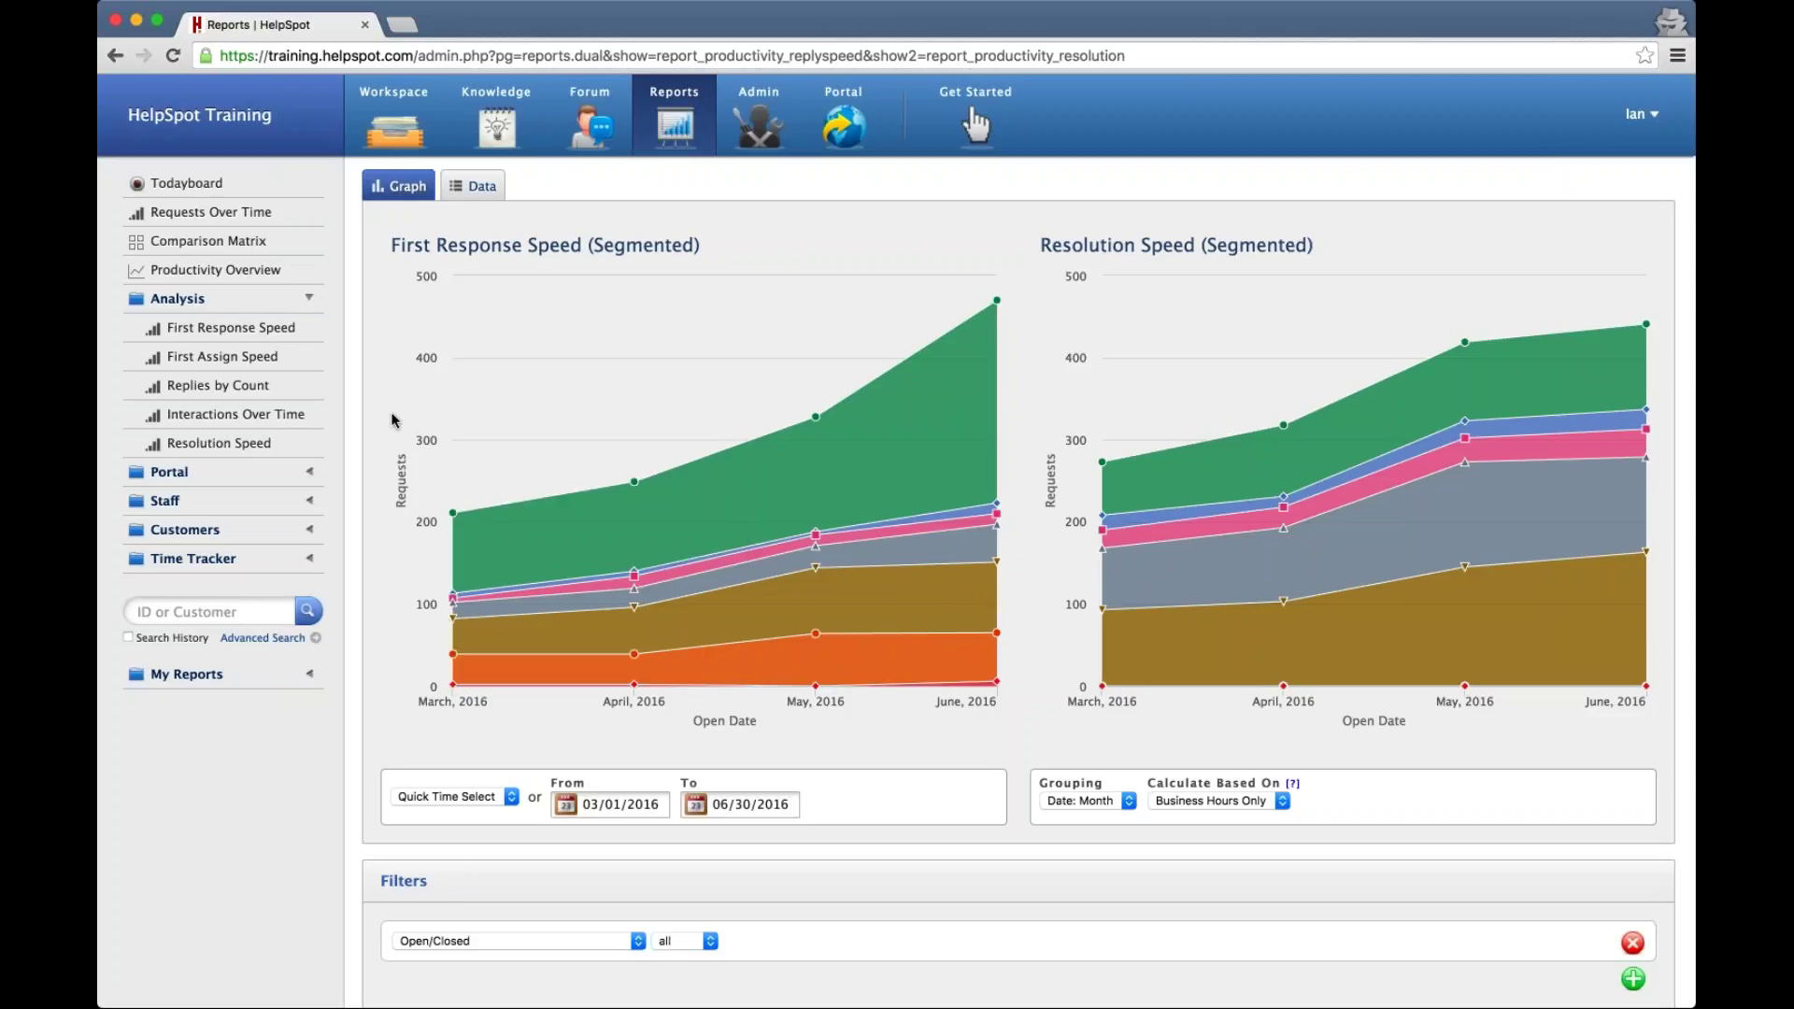
pyautogui.scroll(-3, 393, 416)
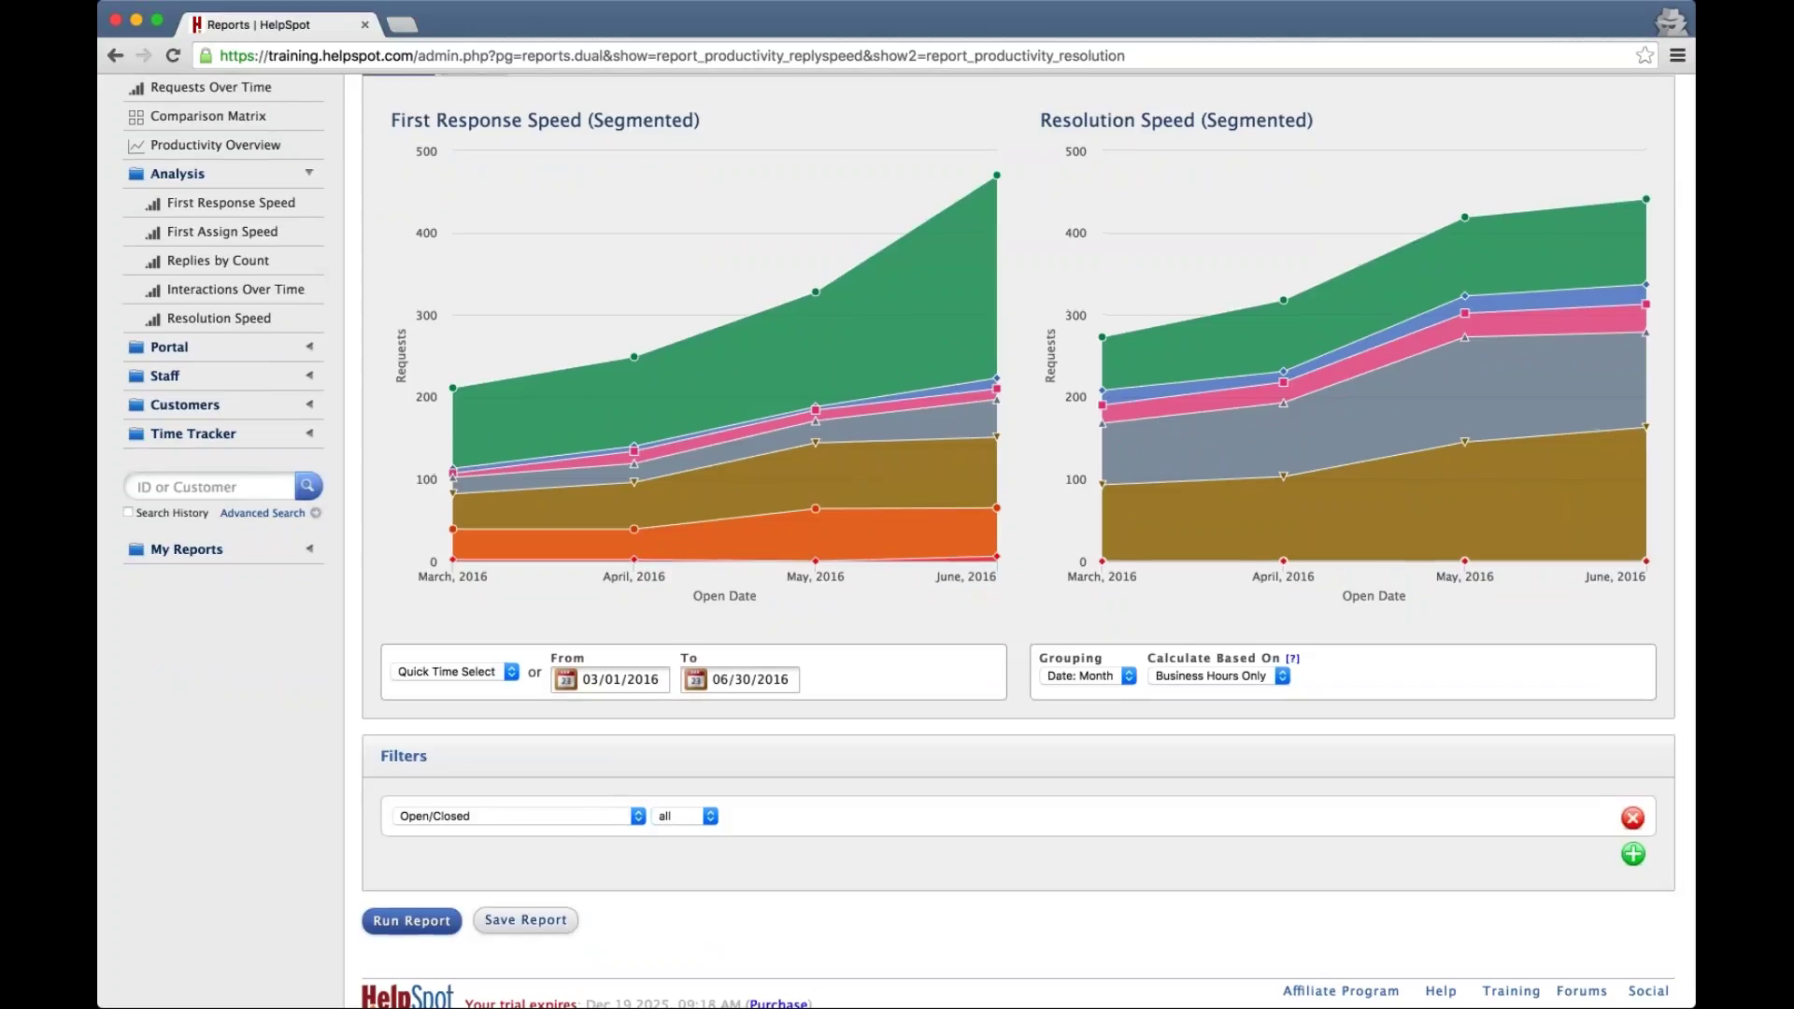
pyautogui.scroll(3, 286, 347)
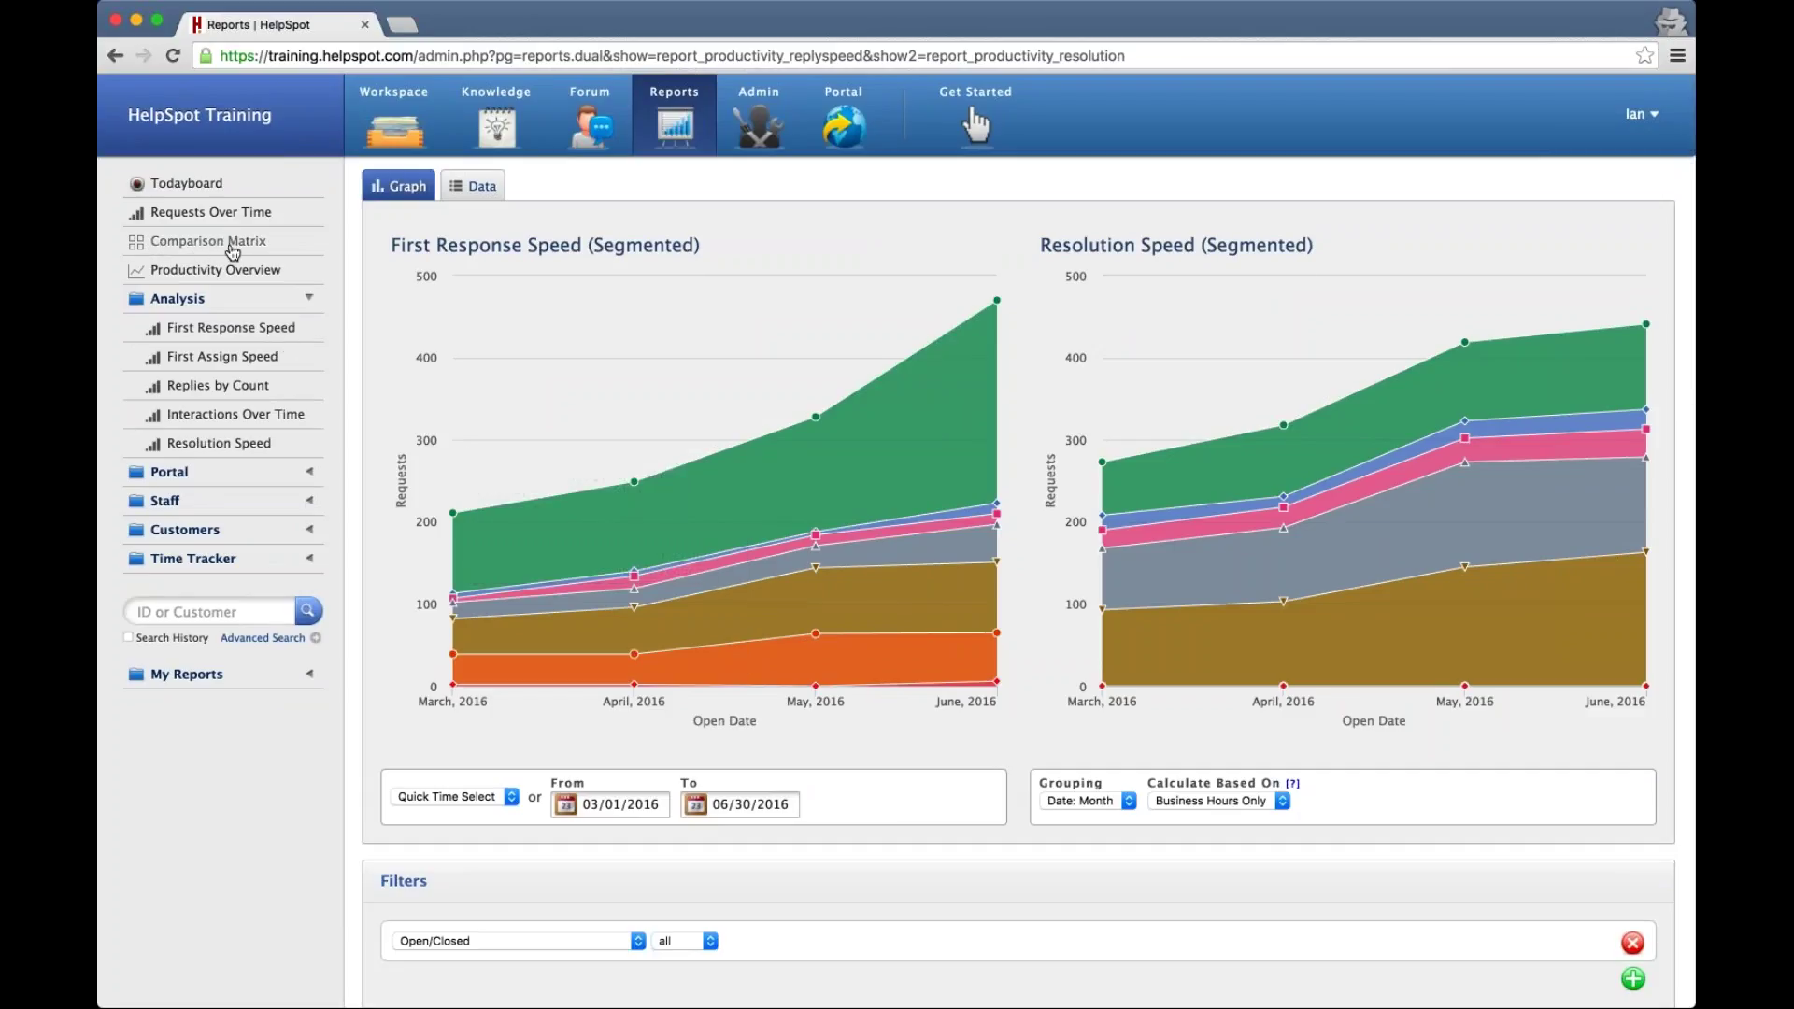
# Open the Comparison Matrix and read request counts per category for each day, Jun 14–28, 2016
pyautogui.click(233, 249)
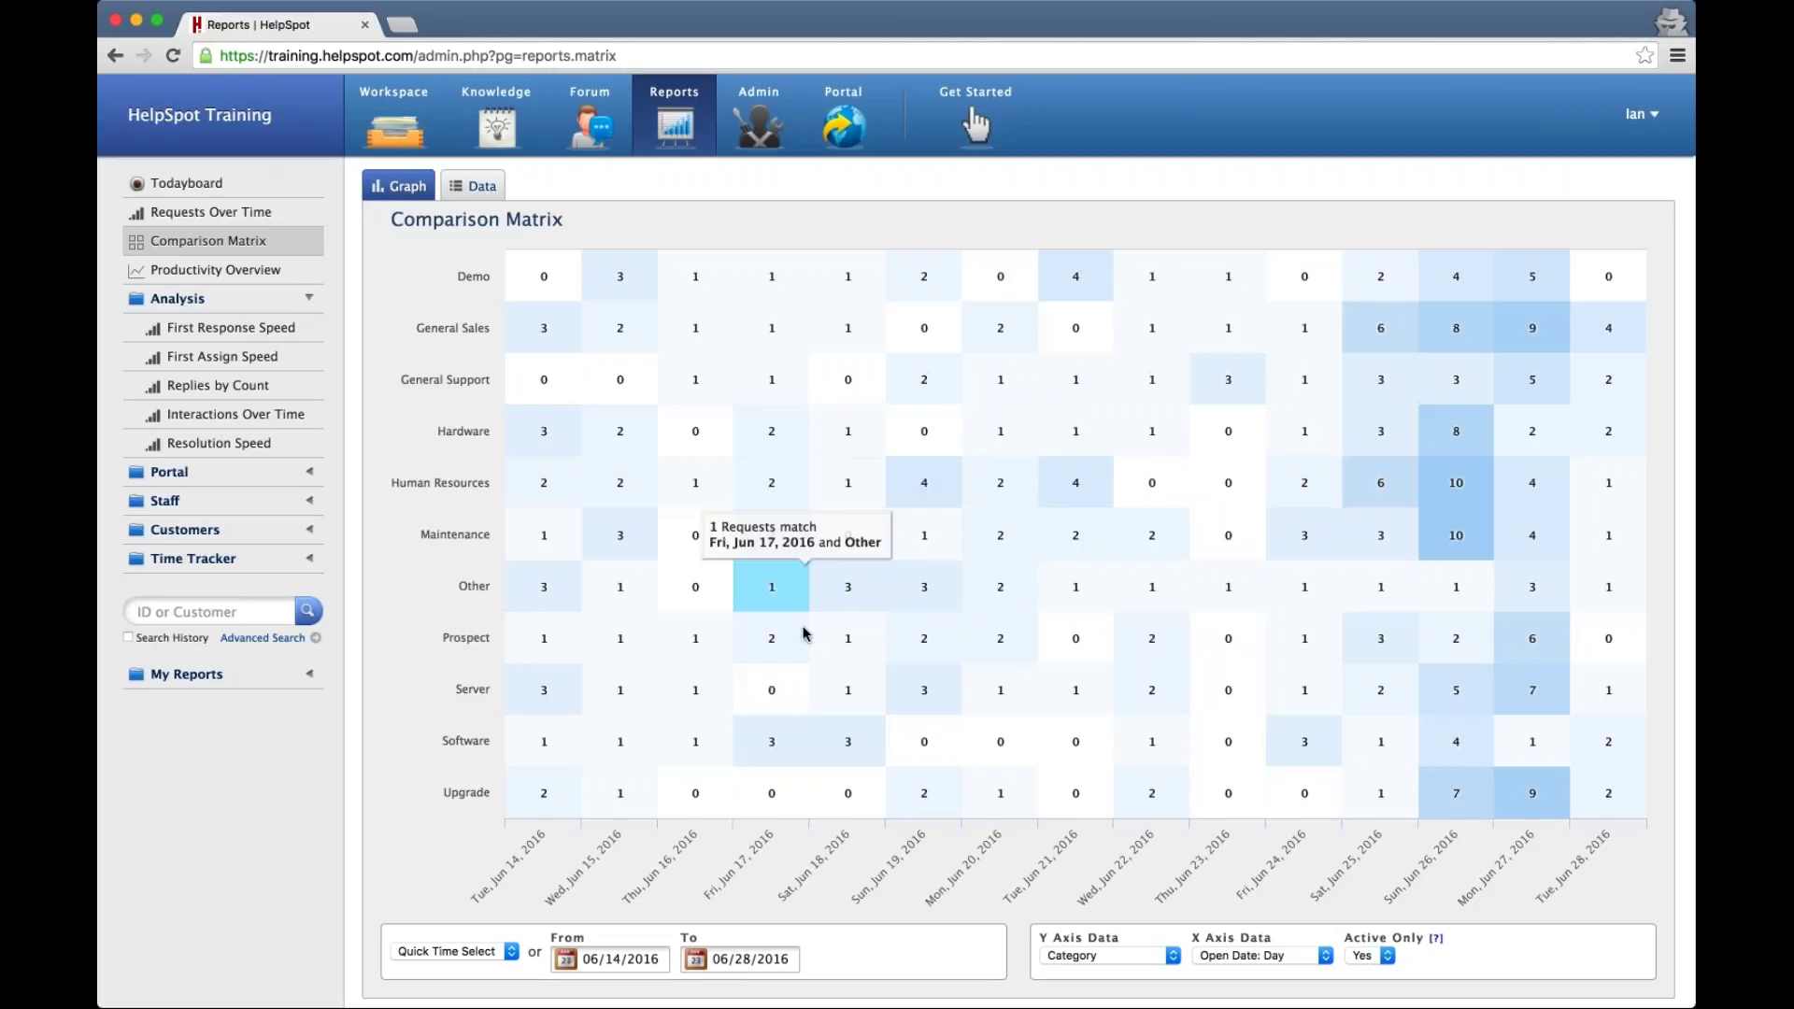
pyautogui.scroll(-2, 835, 728)
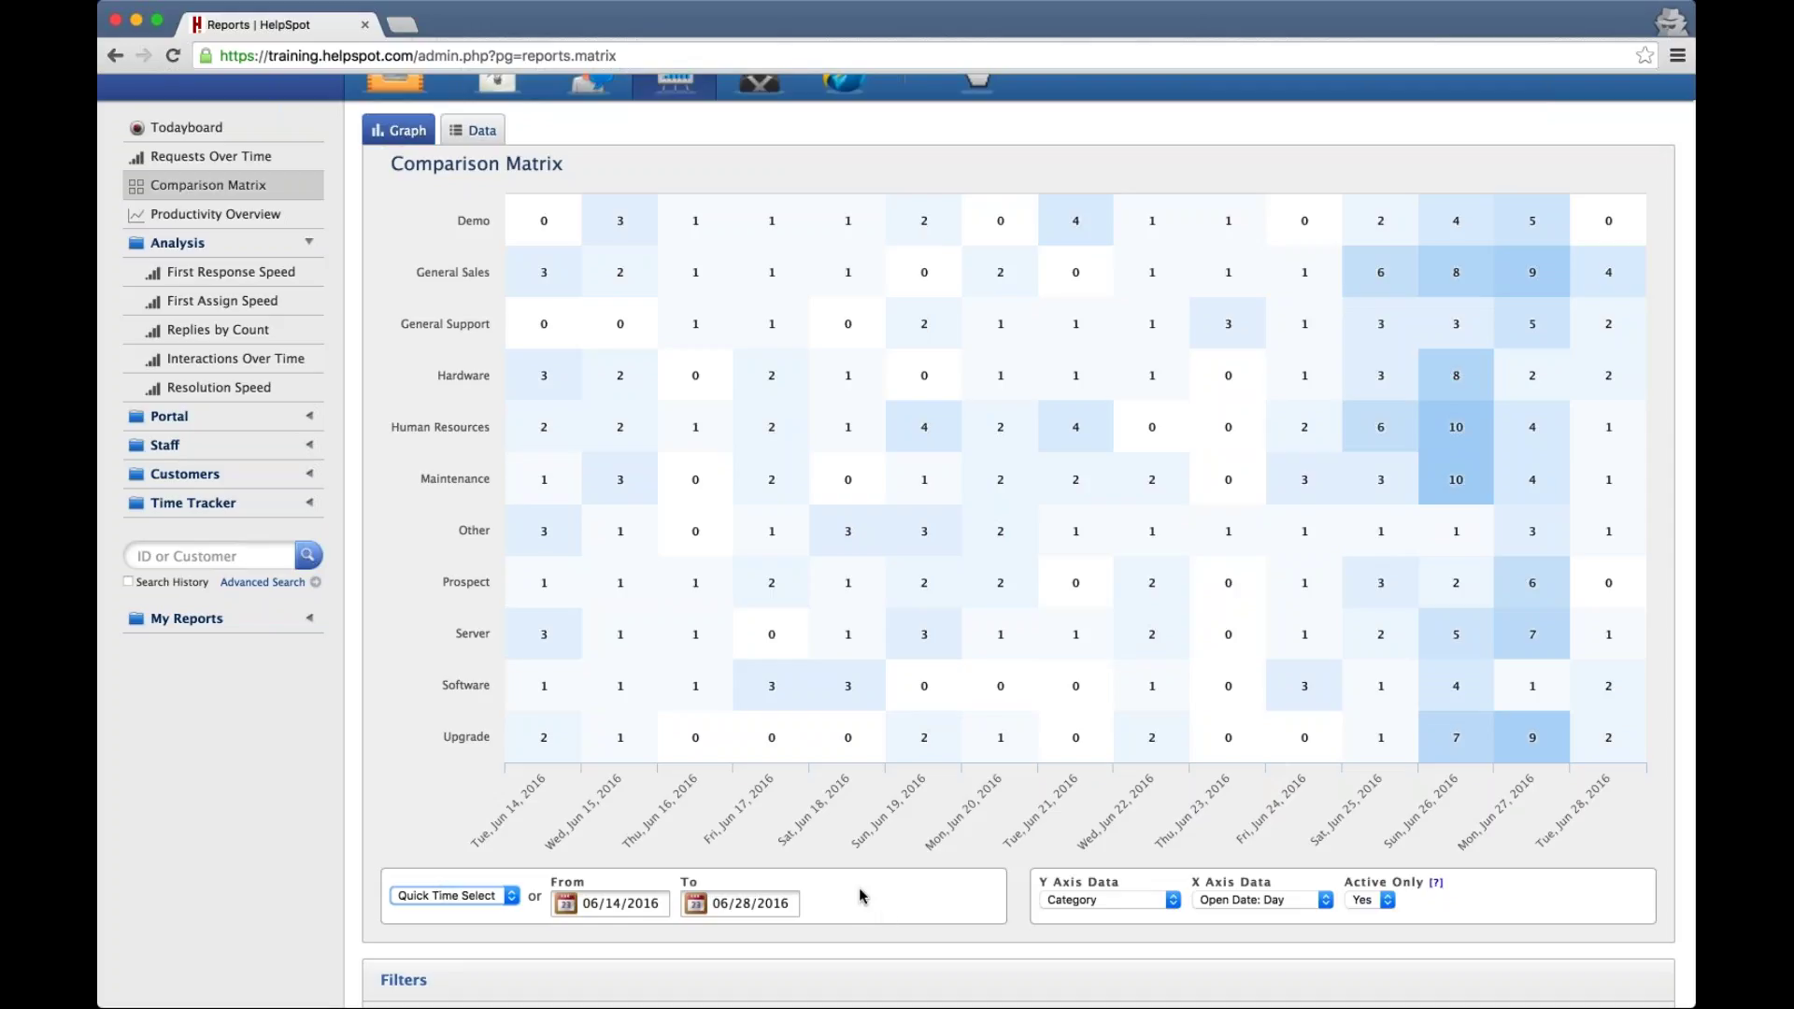
pyautogui.moveTo(714, 705)
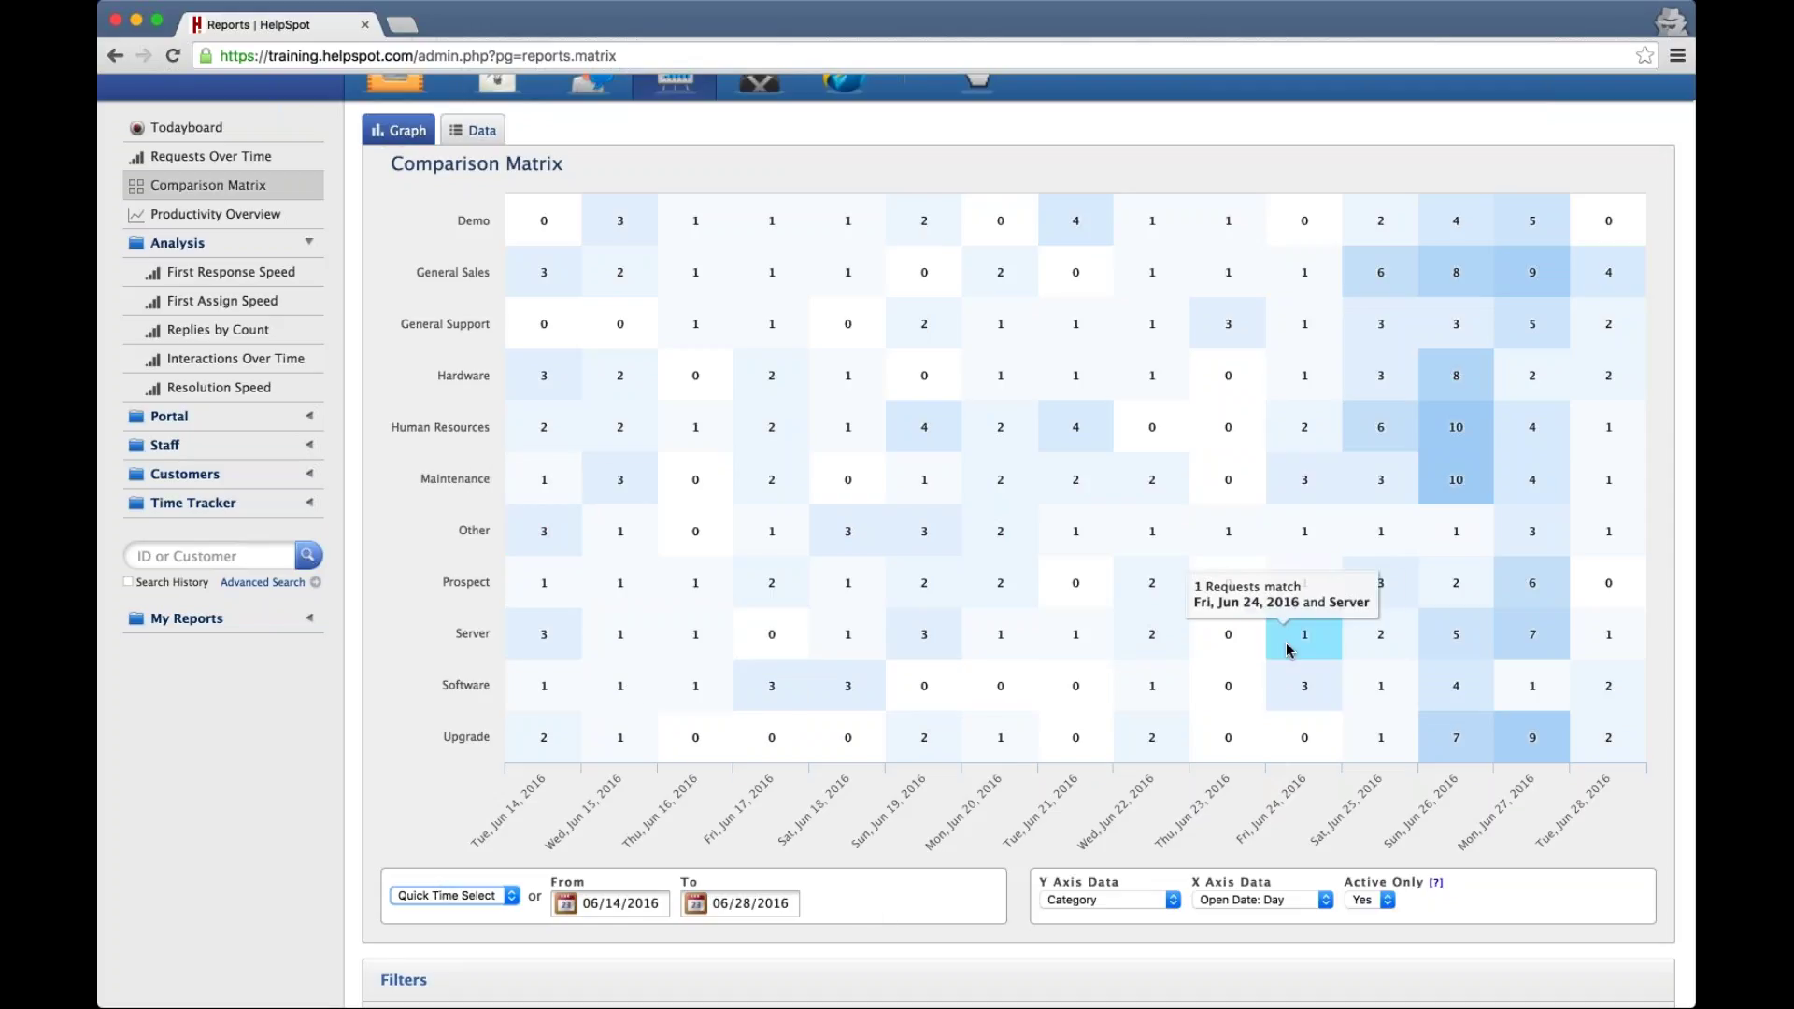
pyautogui.moveTo(1074, 654)
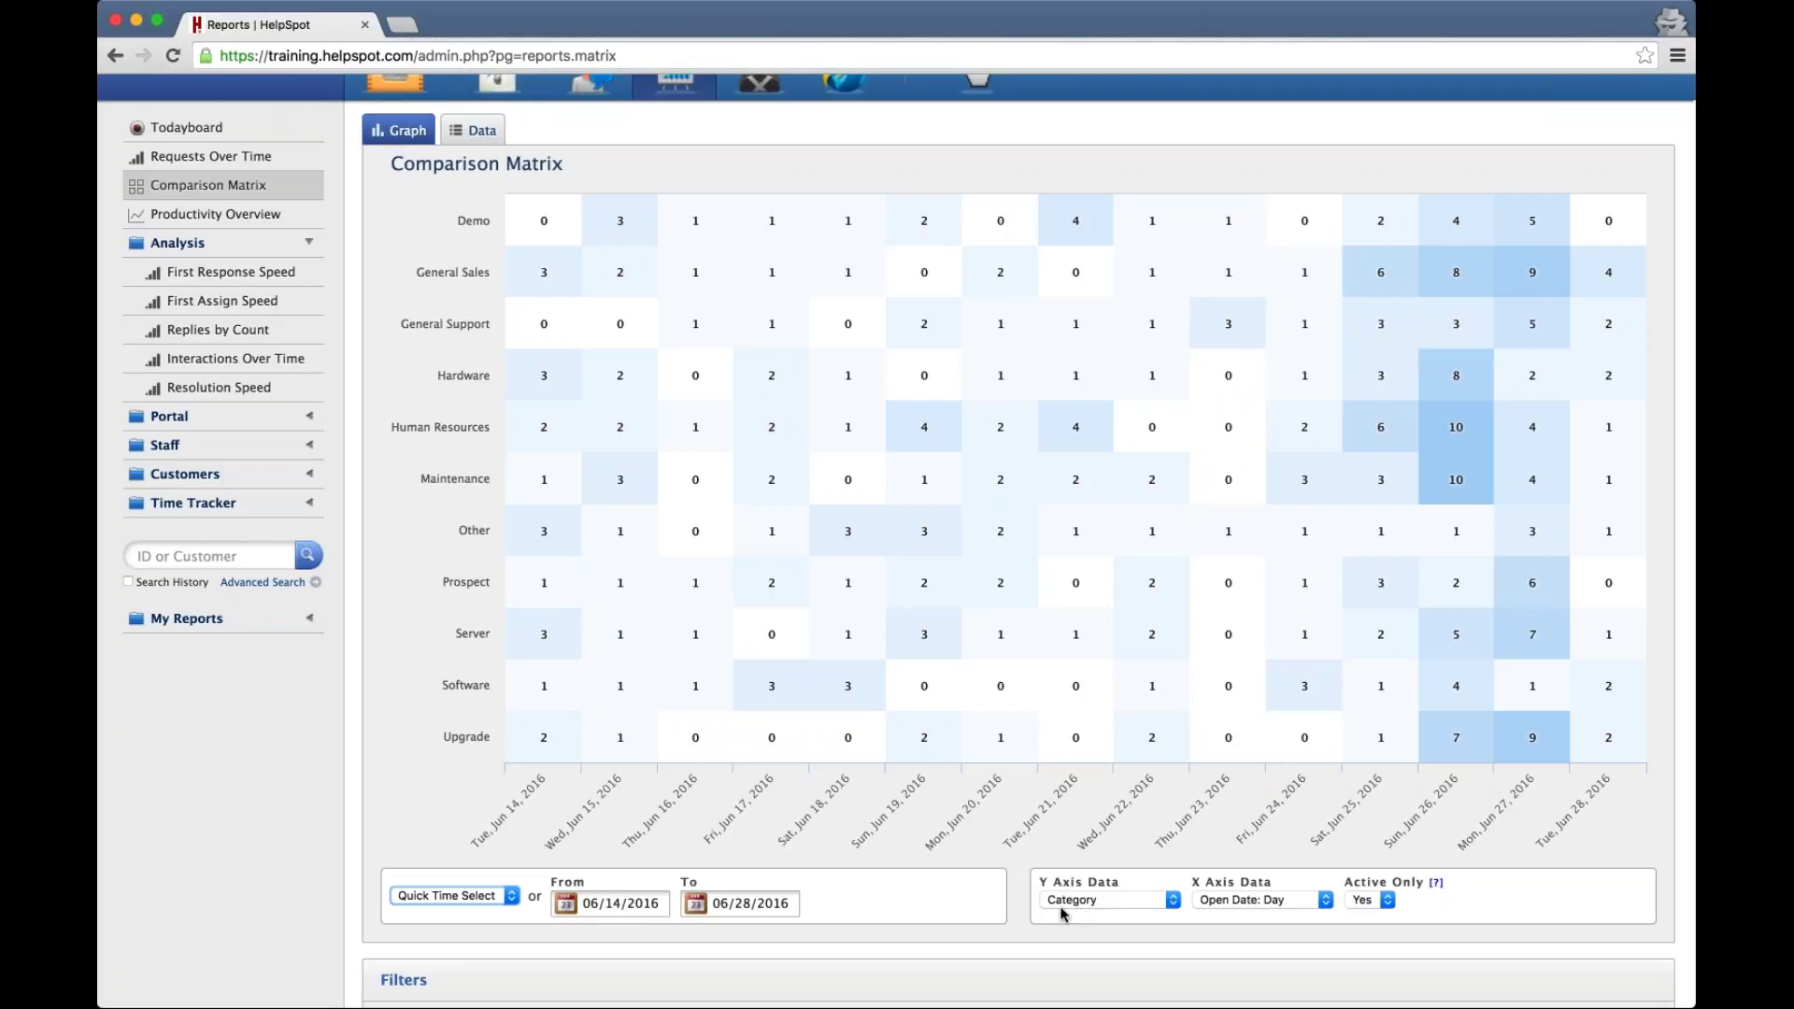
# Keep Y Axis as Category, set X Axis to Status, rerun the matrix and read its counts
pyautogui.click(1093, 901)
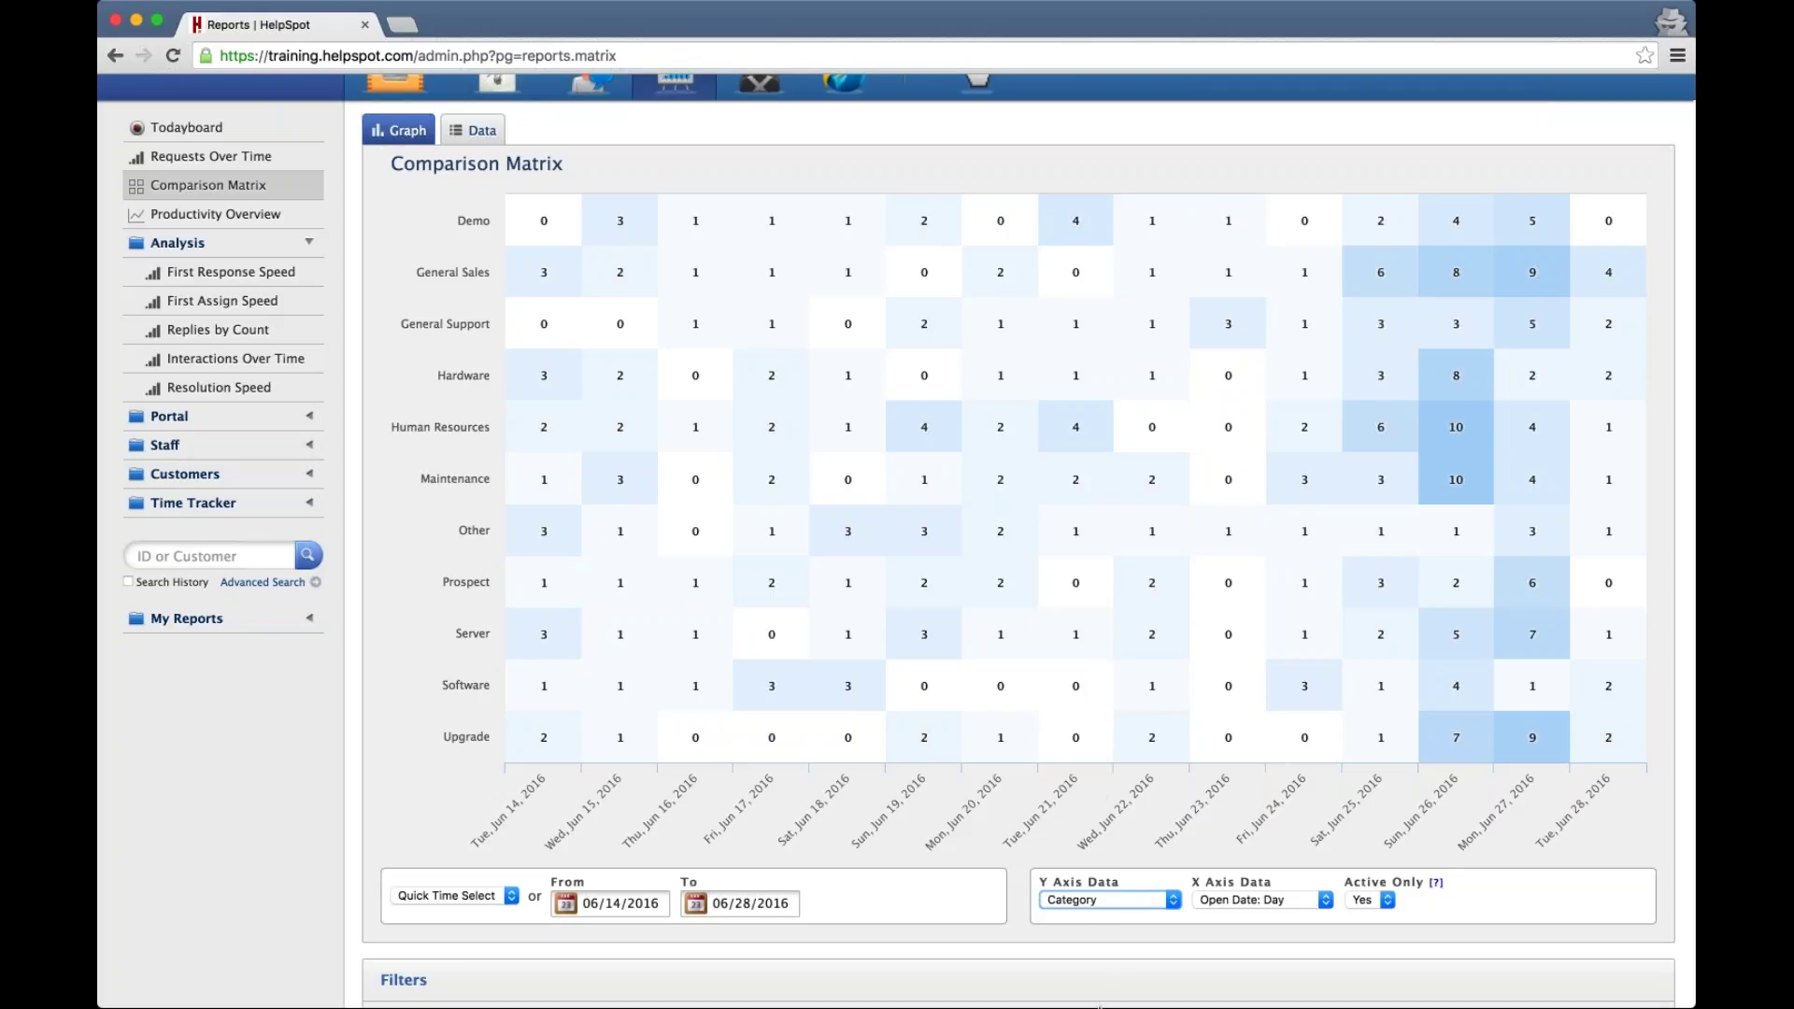
pyautogui.click(1257, 902)
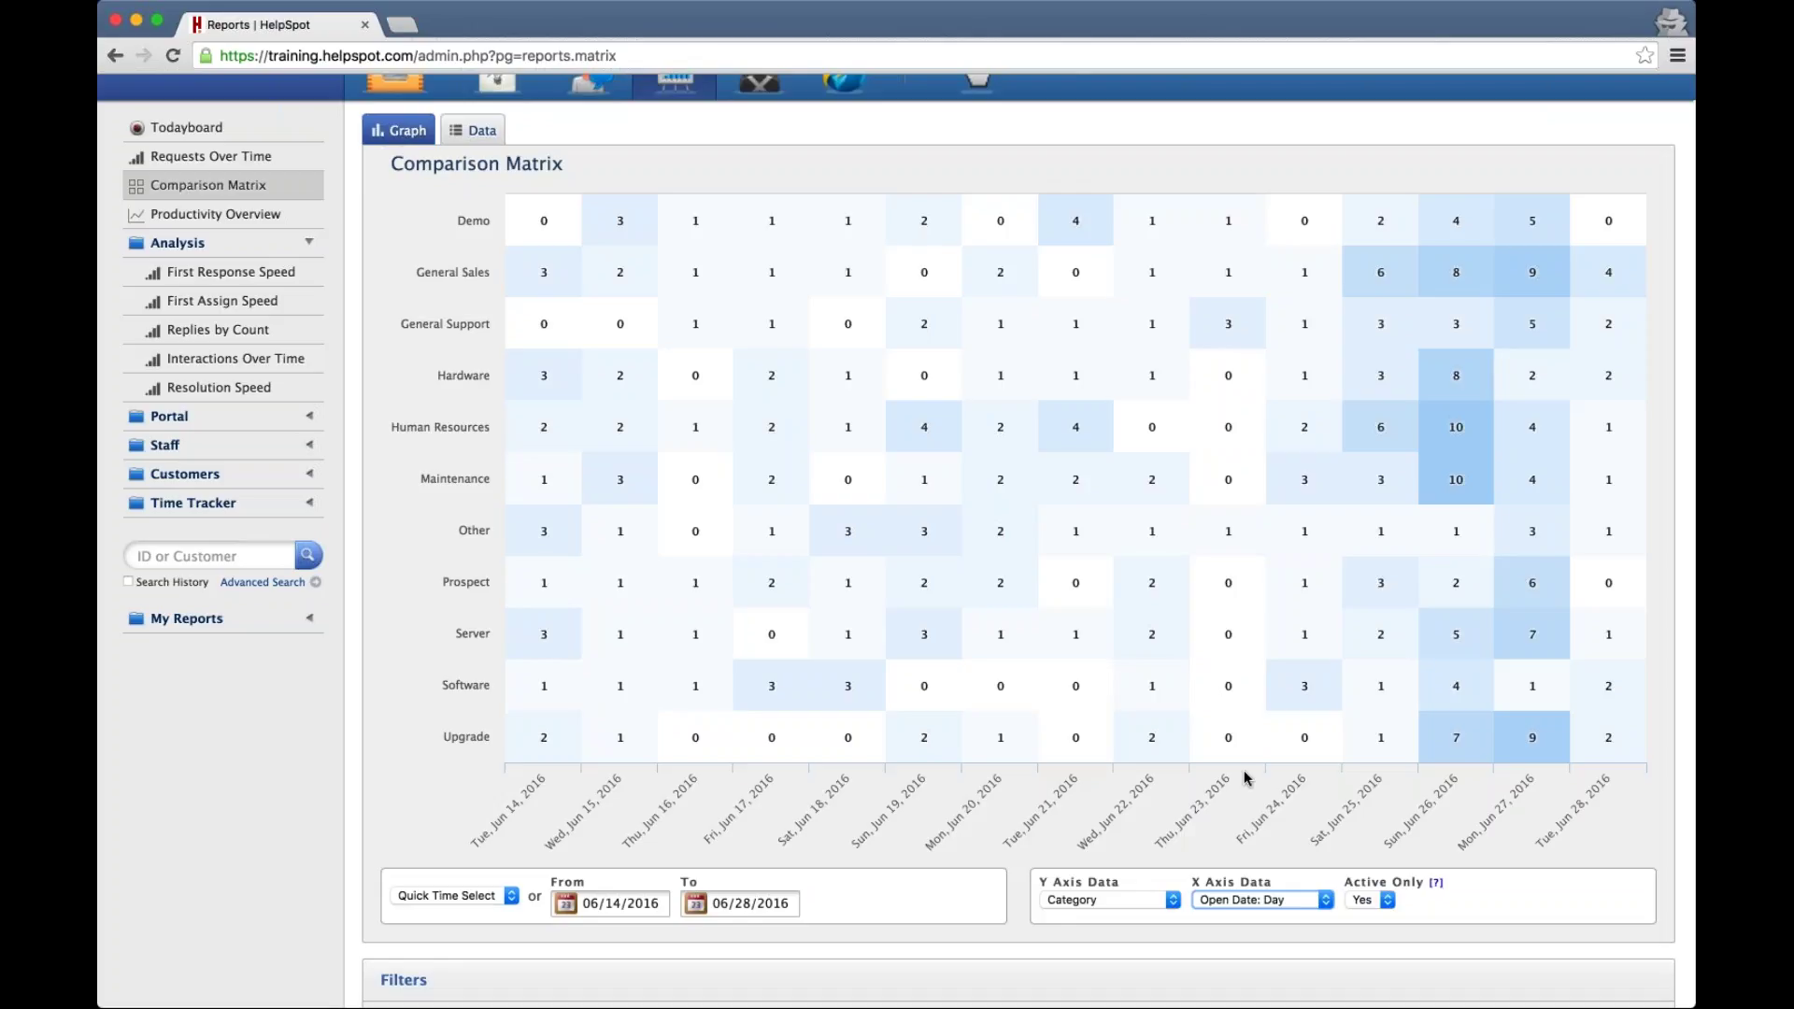
pyautogui.press('s')
pyautogui.scroll(-3, 1206, 901)
pyautogui.scroll(-1, 1205, 902)
pyautogui.click(411, 951)
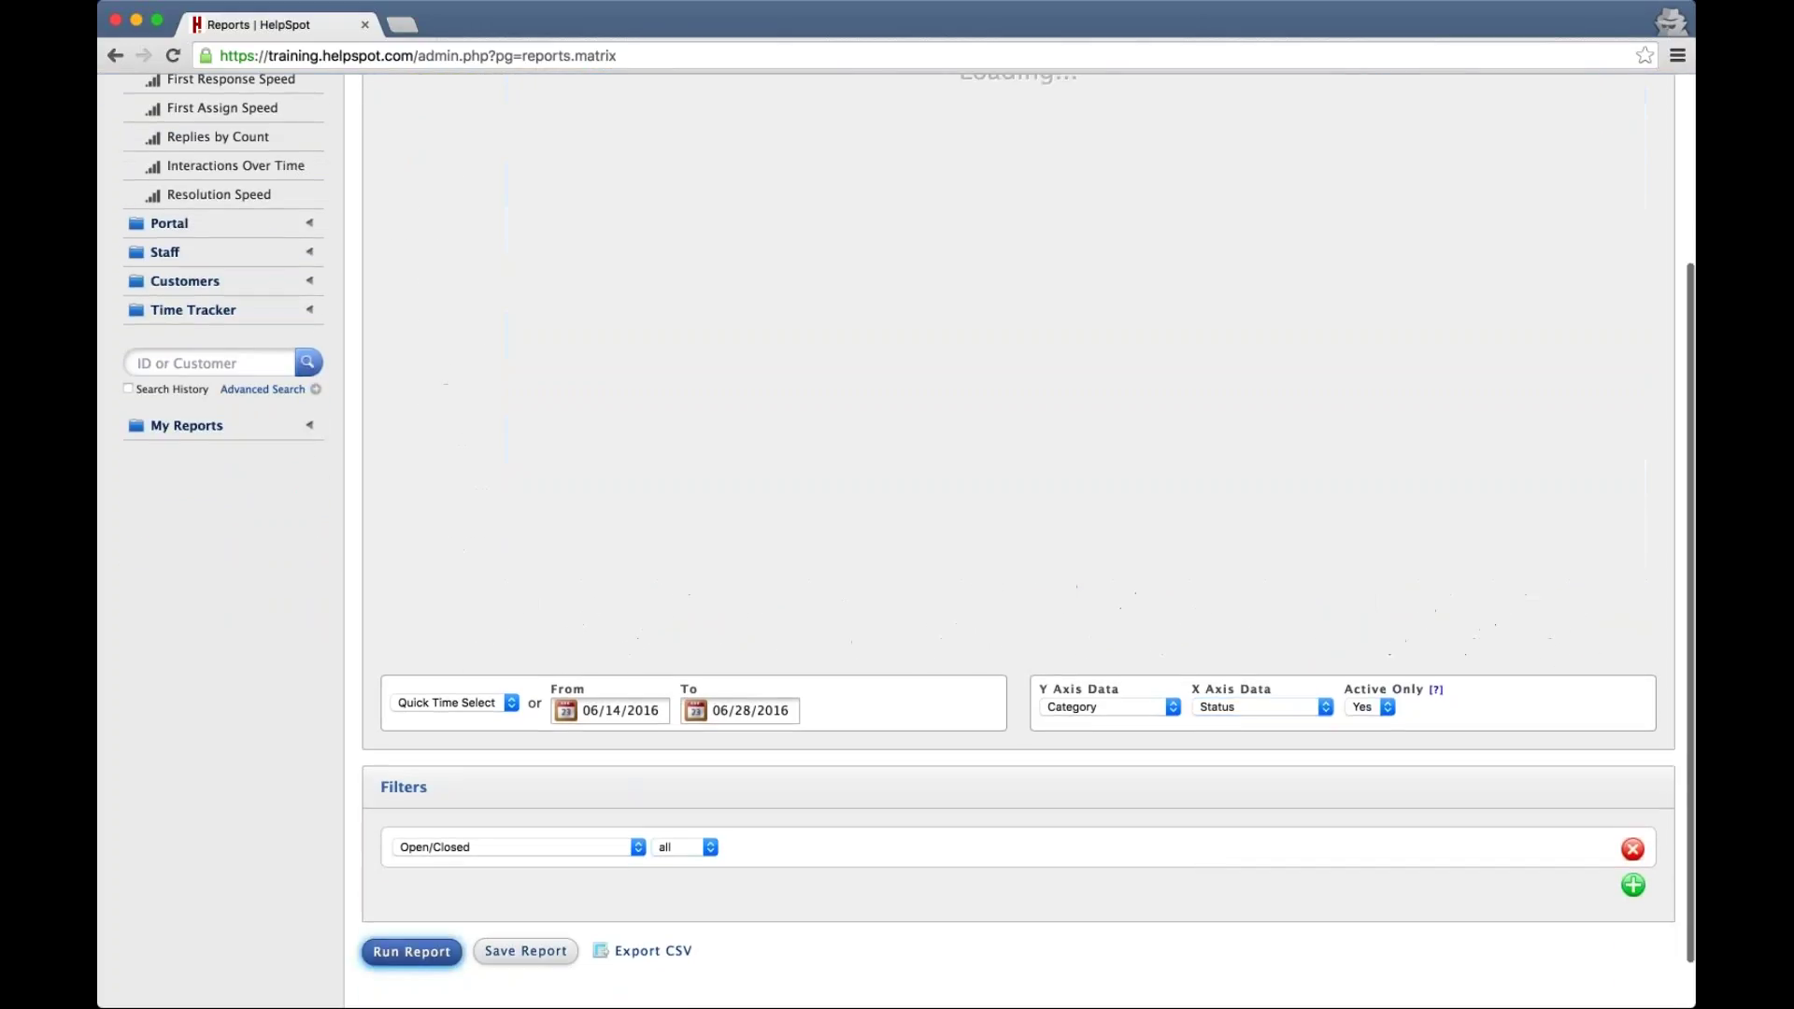
pyautogui.scroll(4, 607, 420)
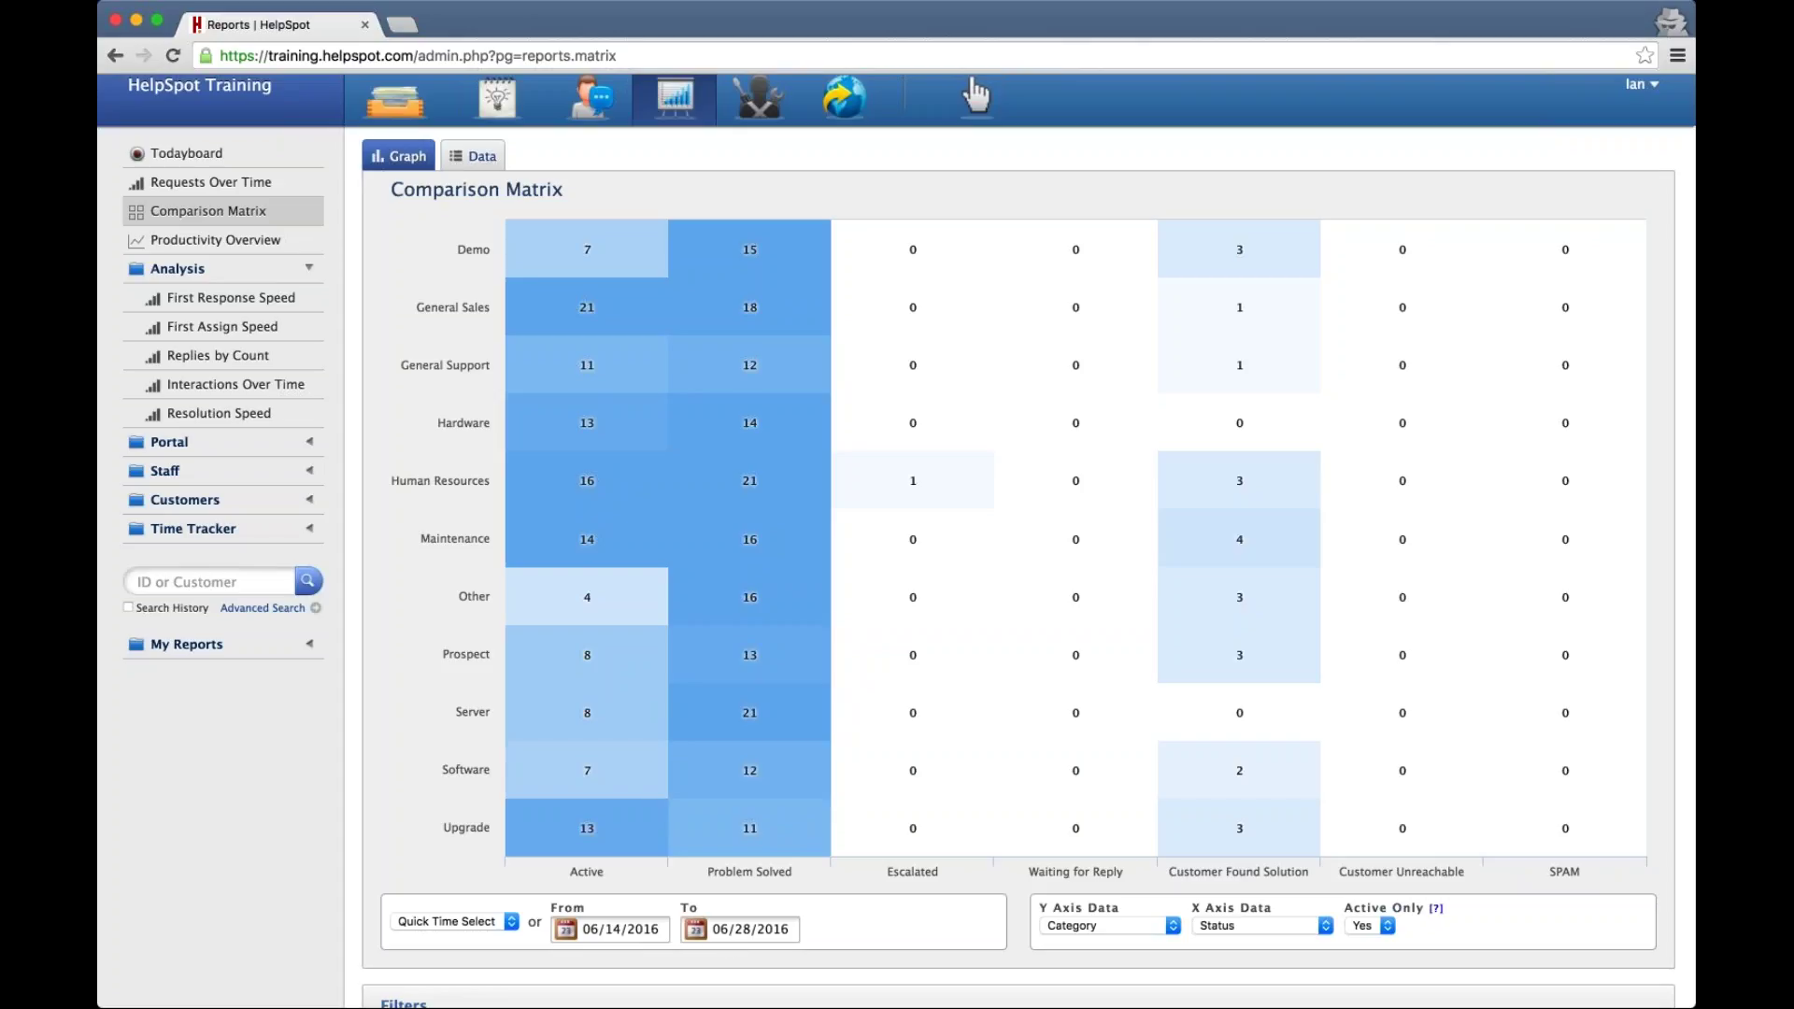
pyautogui.moveTo(1271, 838)
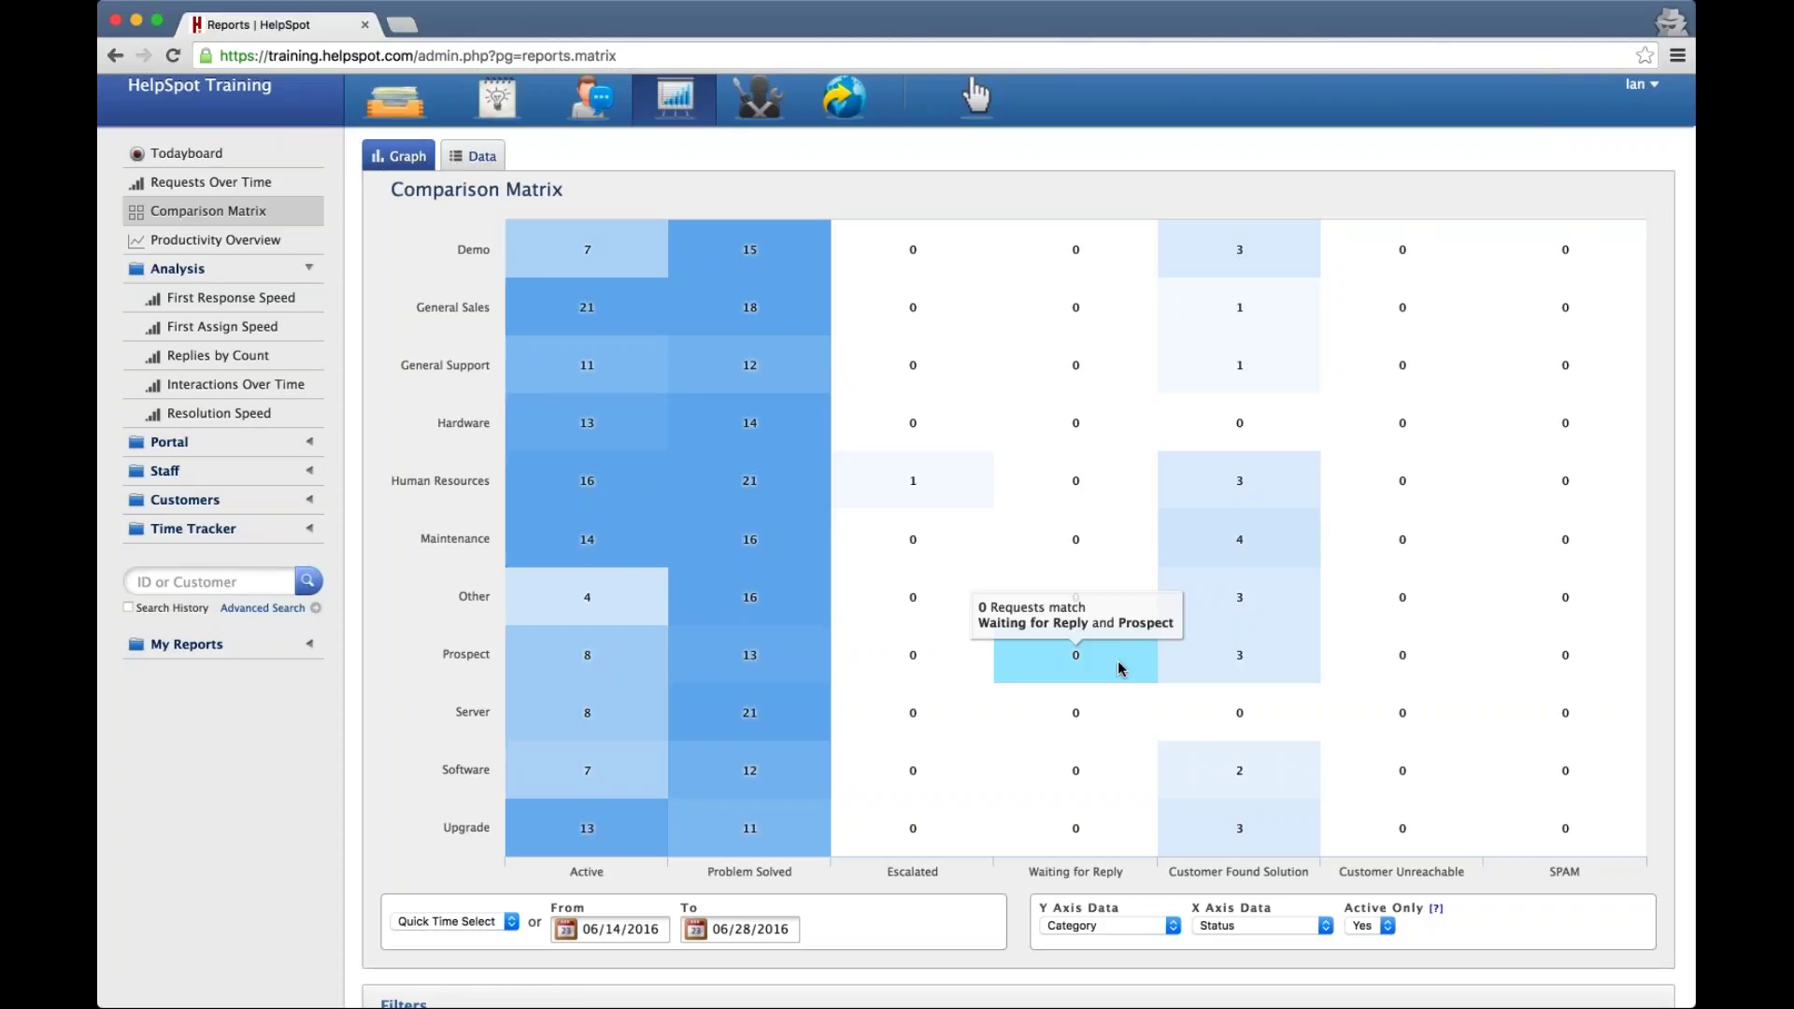
pyautogui.scroll(-2, 1118, 660)
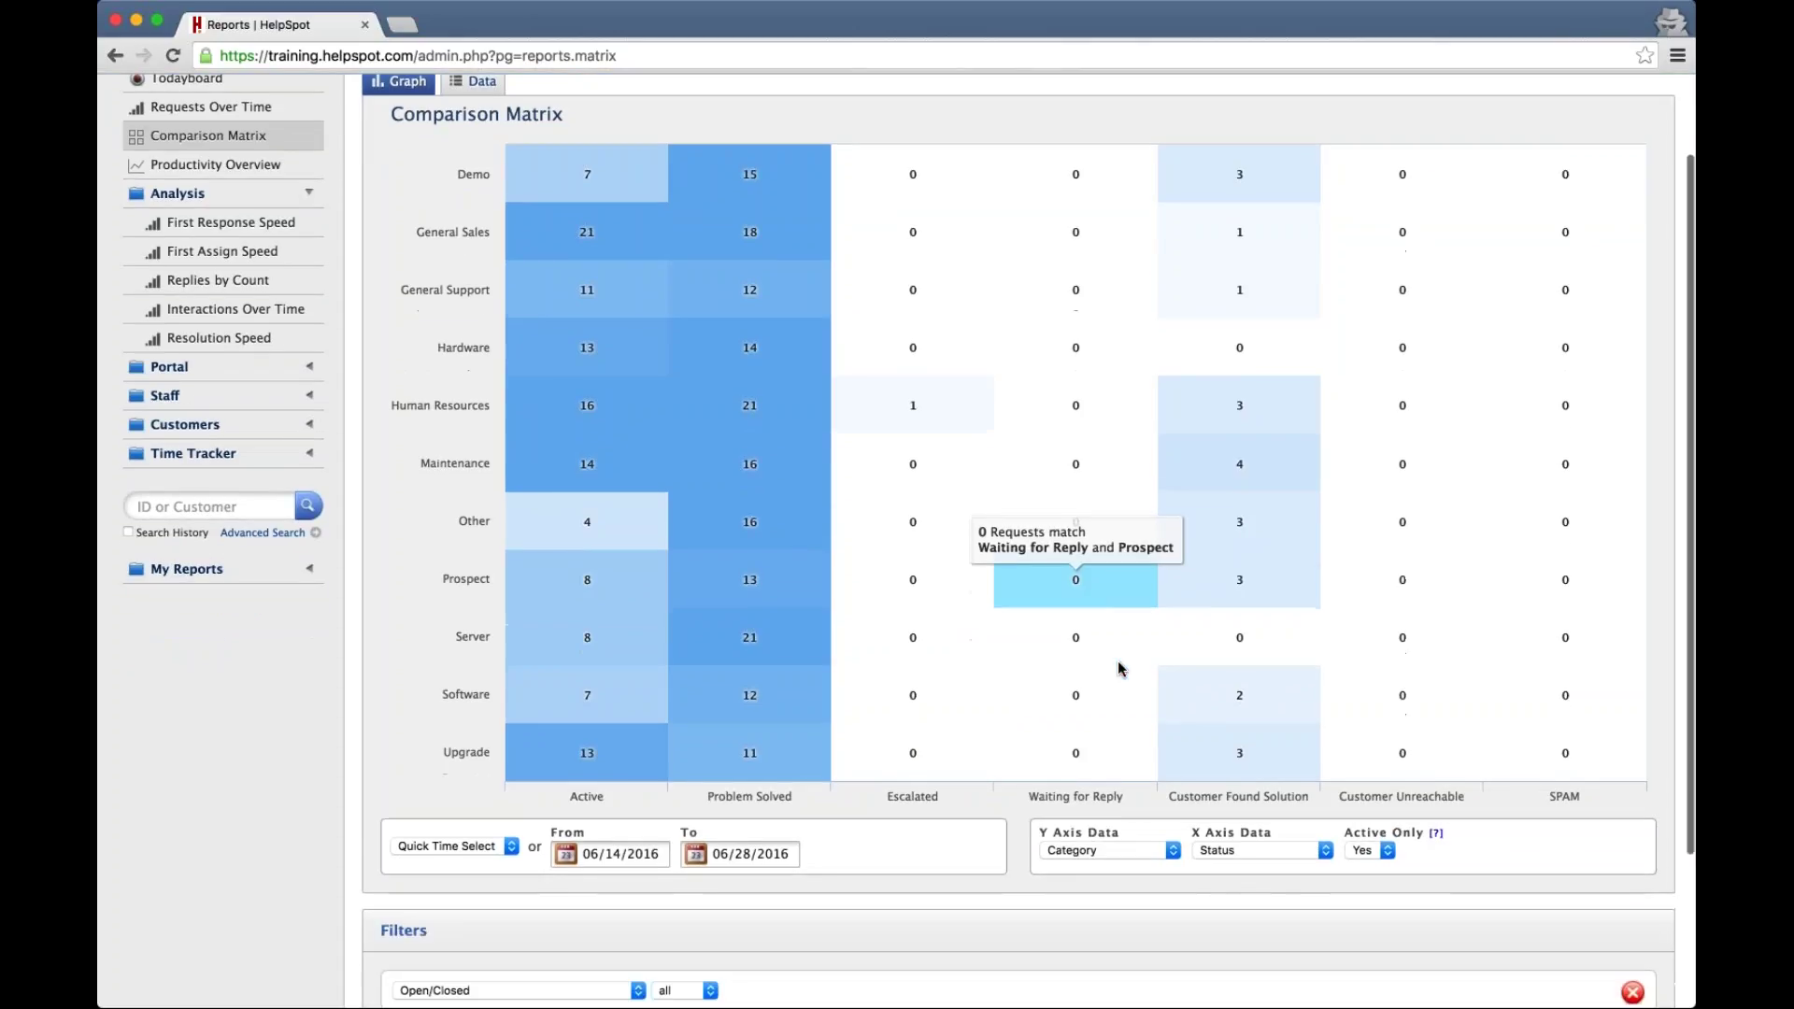
# Rerun the matrix with Priority columns, showing General Sales at 3 Medium and 4 High
pyautogui.click(1219, 851)
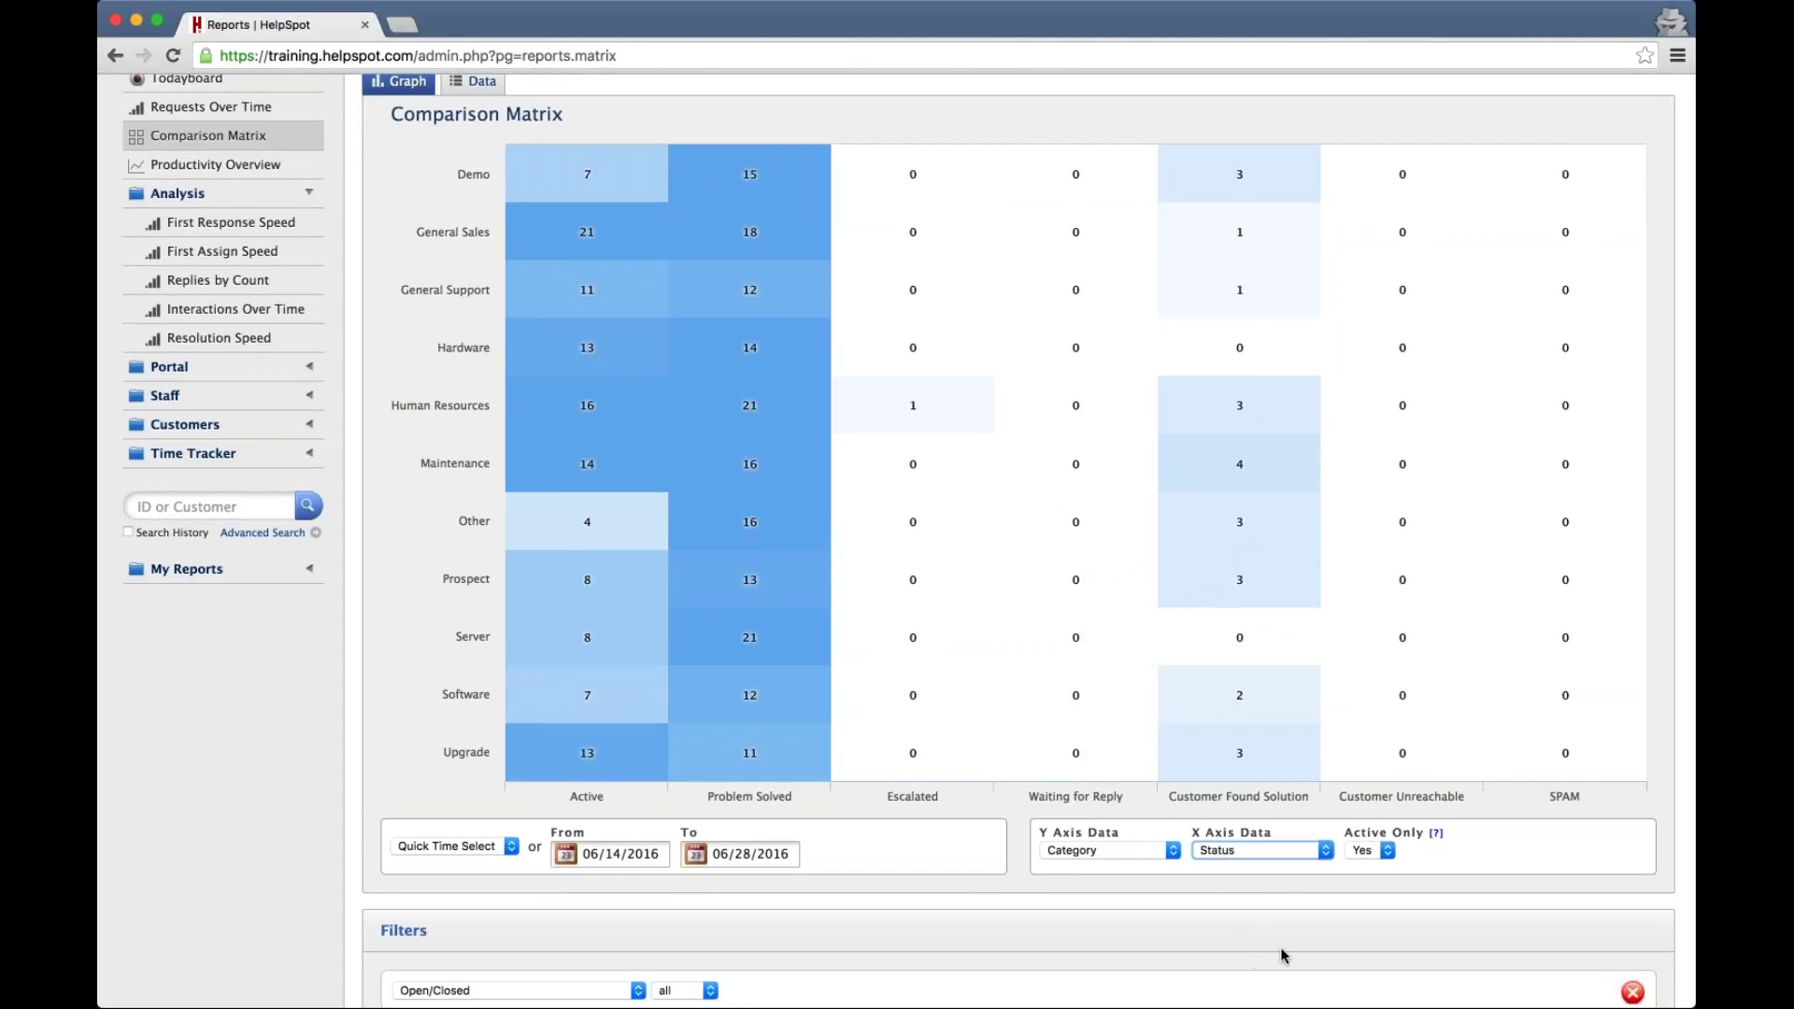
pyautogui.press('Down')
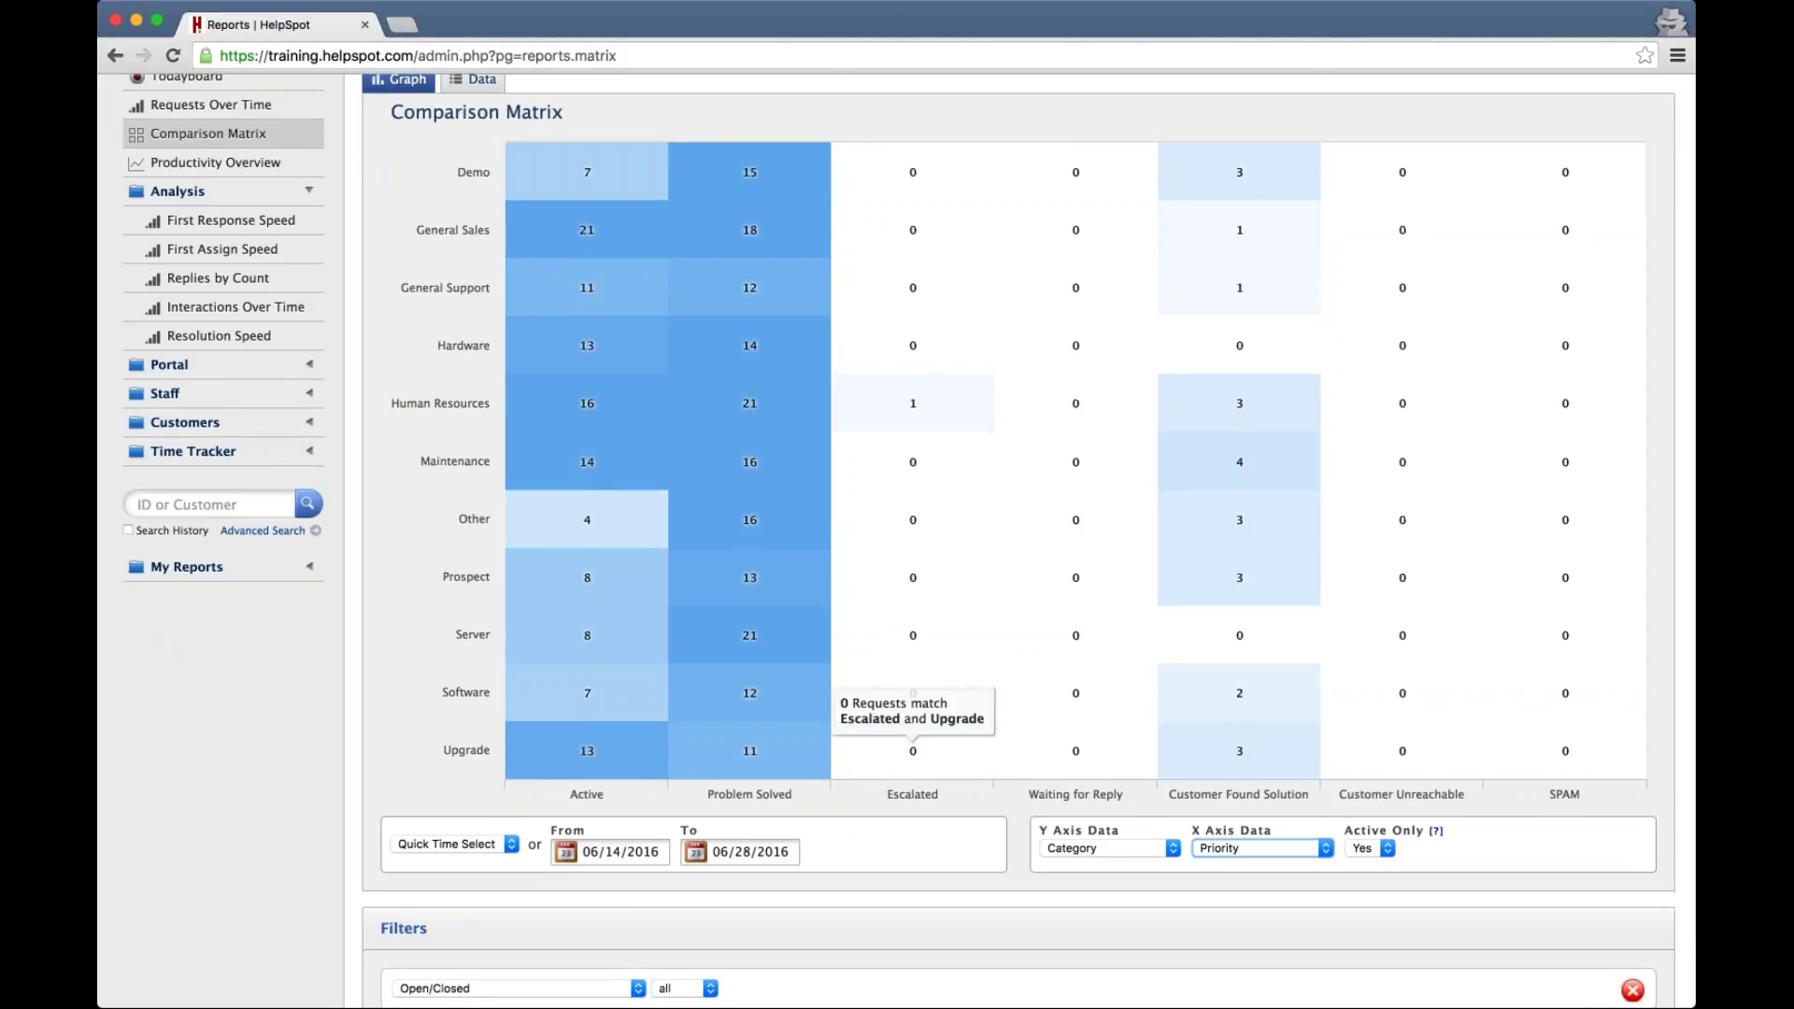
pyautogui.scroll(-3, 411, 841)
pyautogui.click(409, 897)
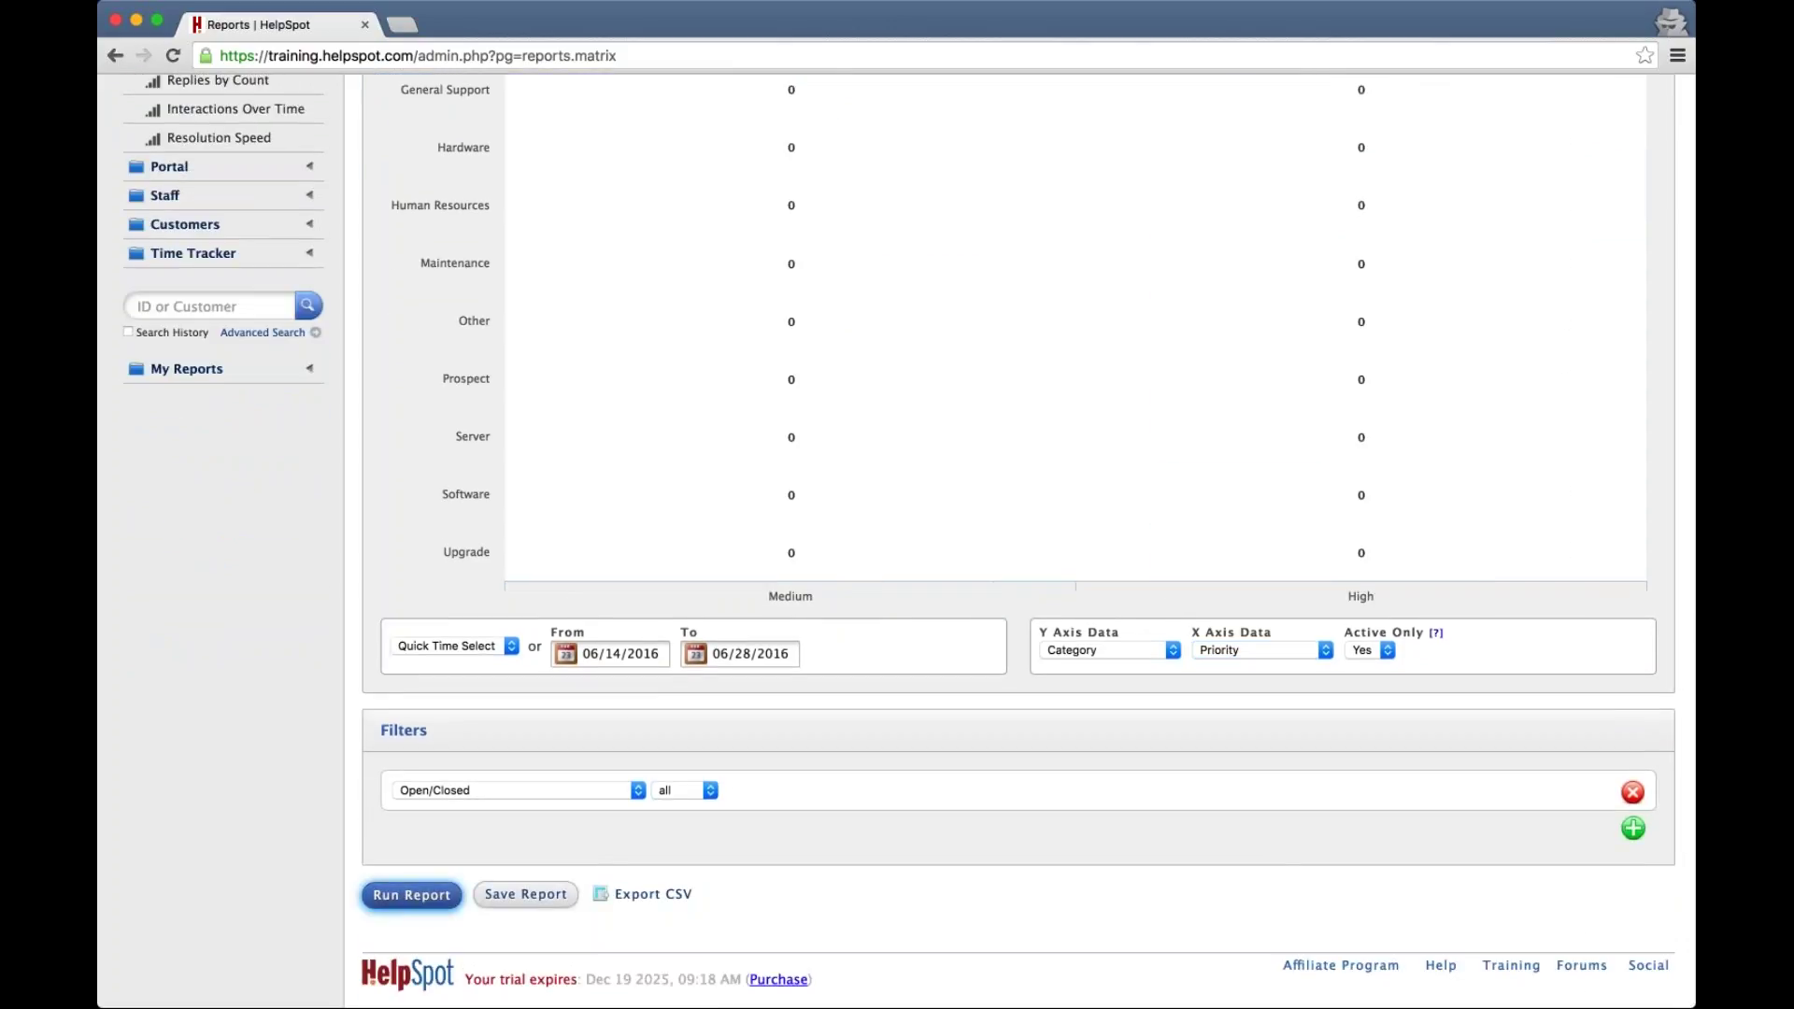
pyautogui.scroll(2, 1009, 552)
pyautogui.scroll(4, 1009, 552)
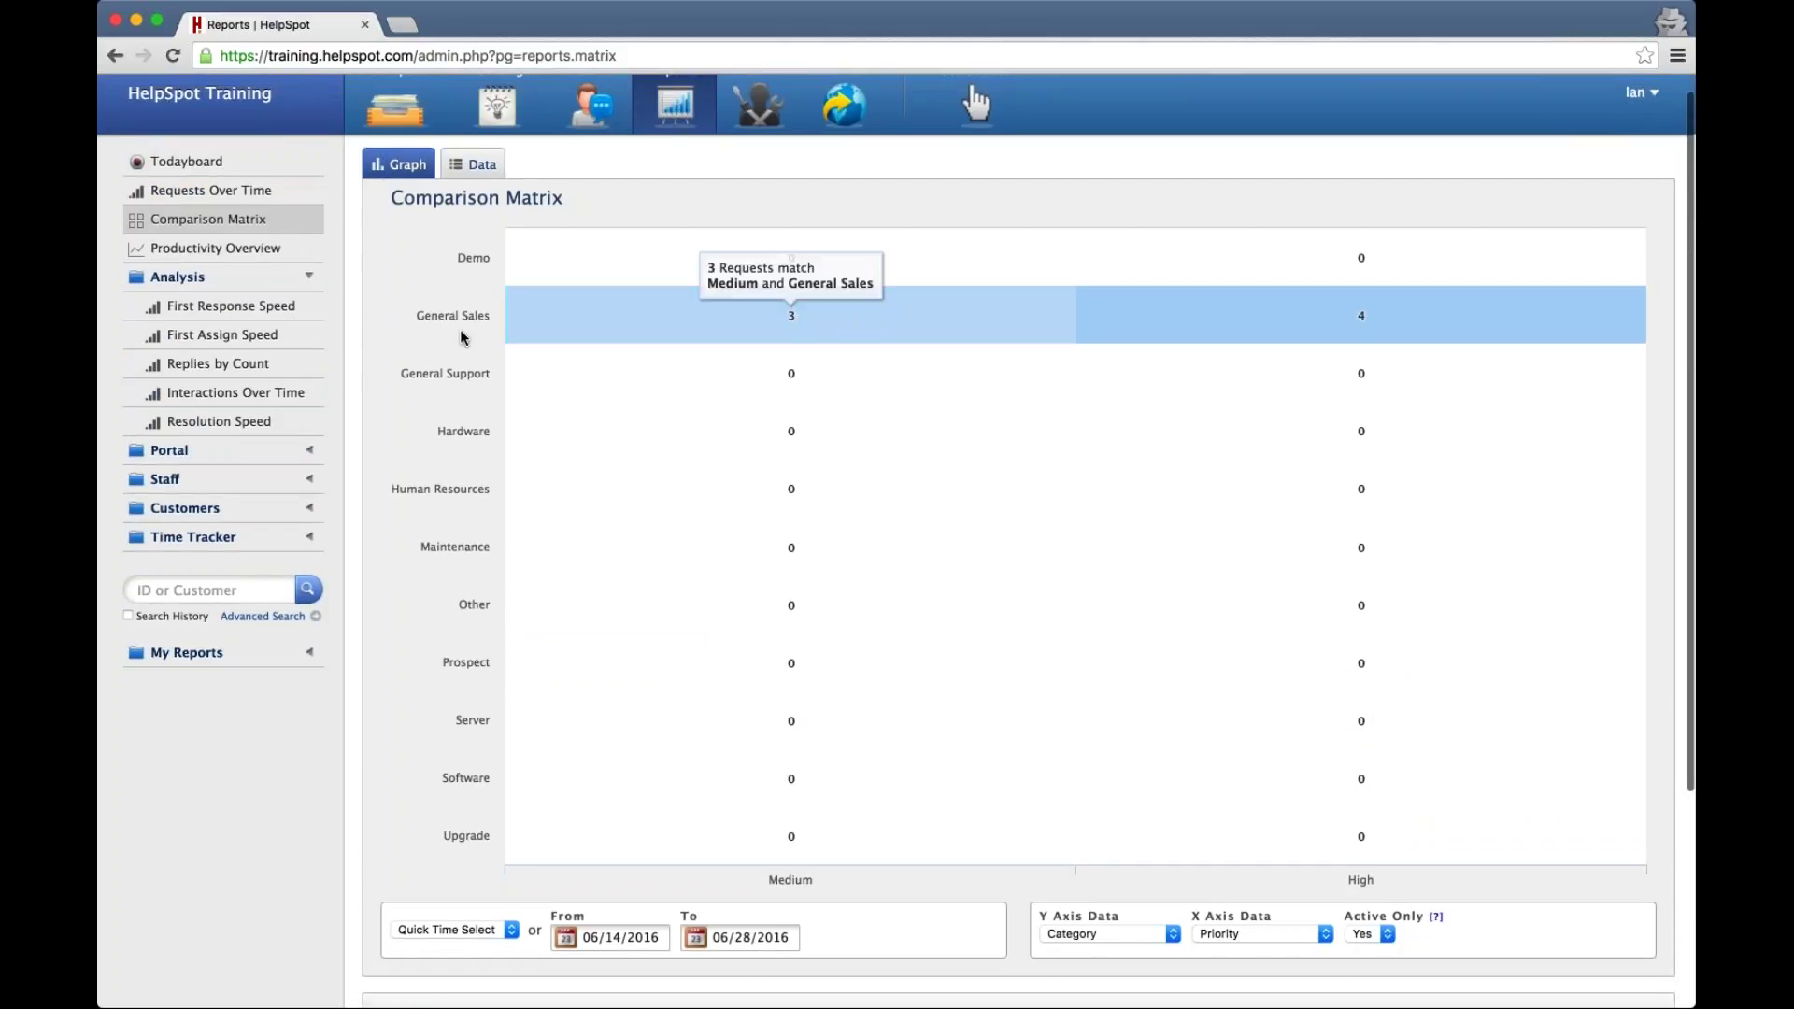
pyautogui.moveTo(1369, 318)
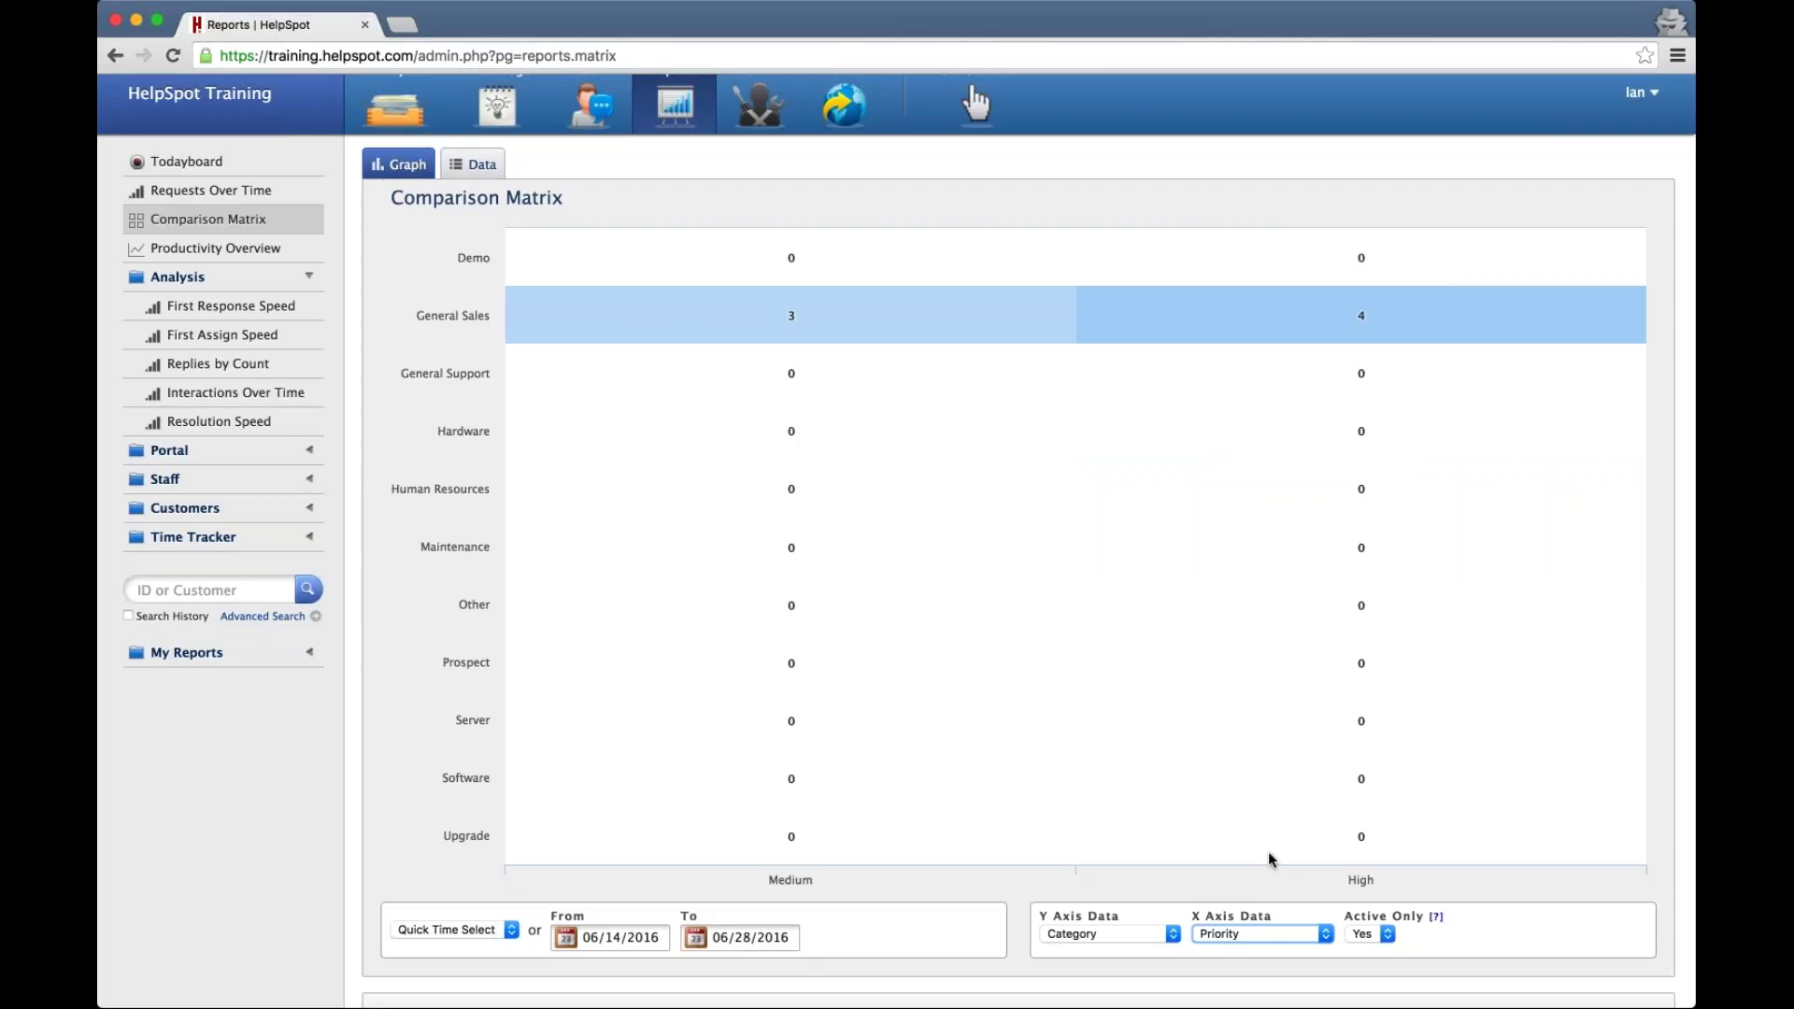
# Switch the X axis to Assigned User and read each category's counts per staff member
pyautogui.press('a')
pyautogui.scroll(-2, 1067, 866)
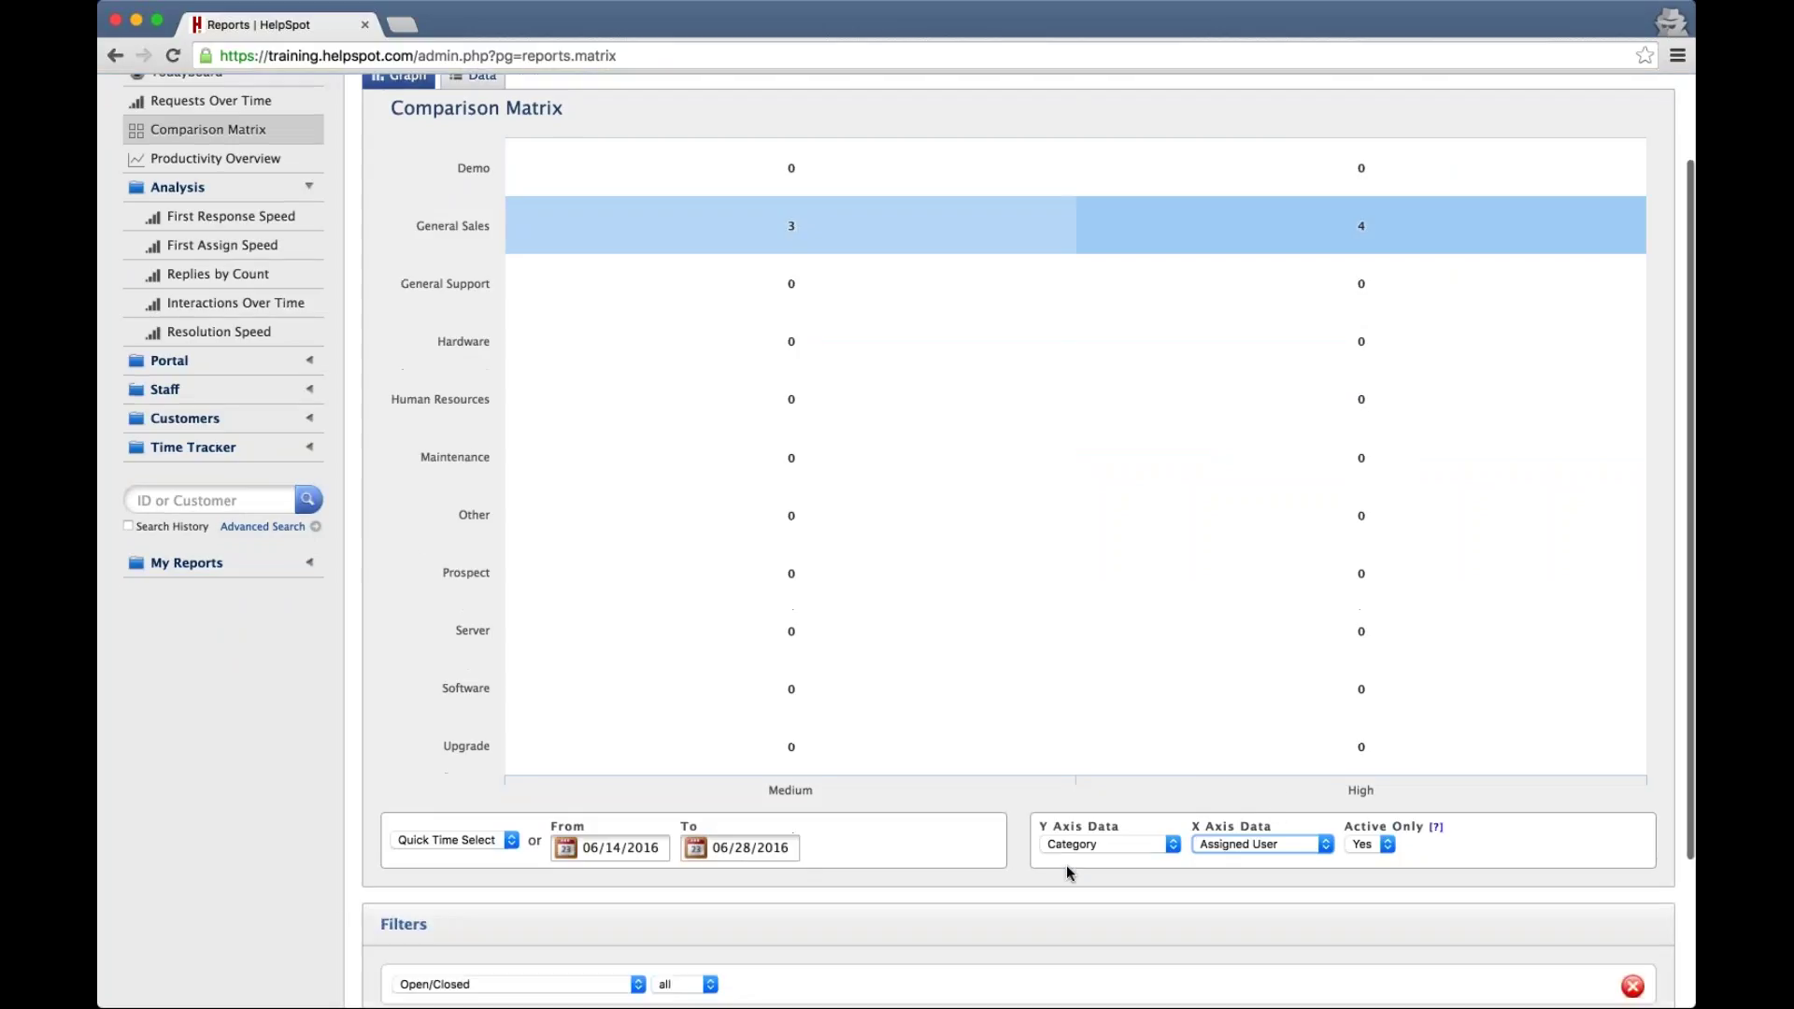
pyautogui.scroll(-4, 1067, 865)
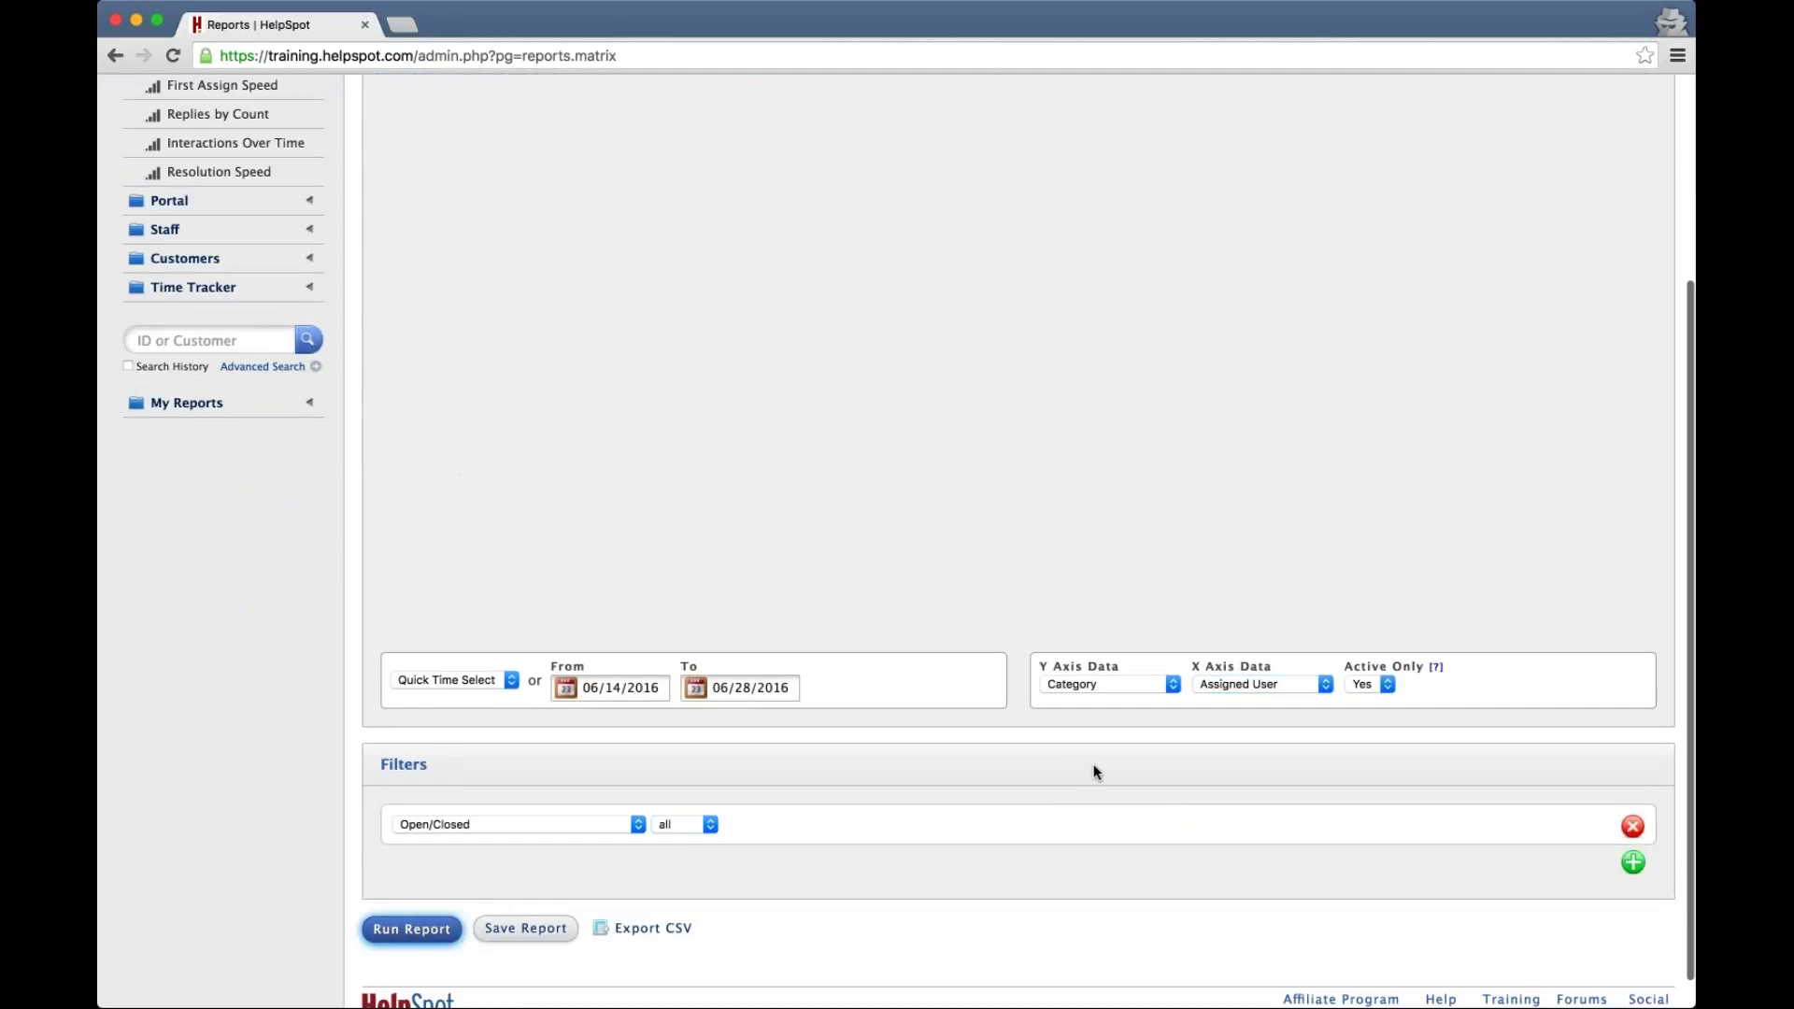
pyautogui.scroll(6, 1075, 769)
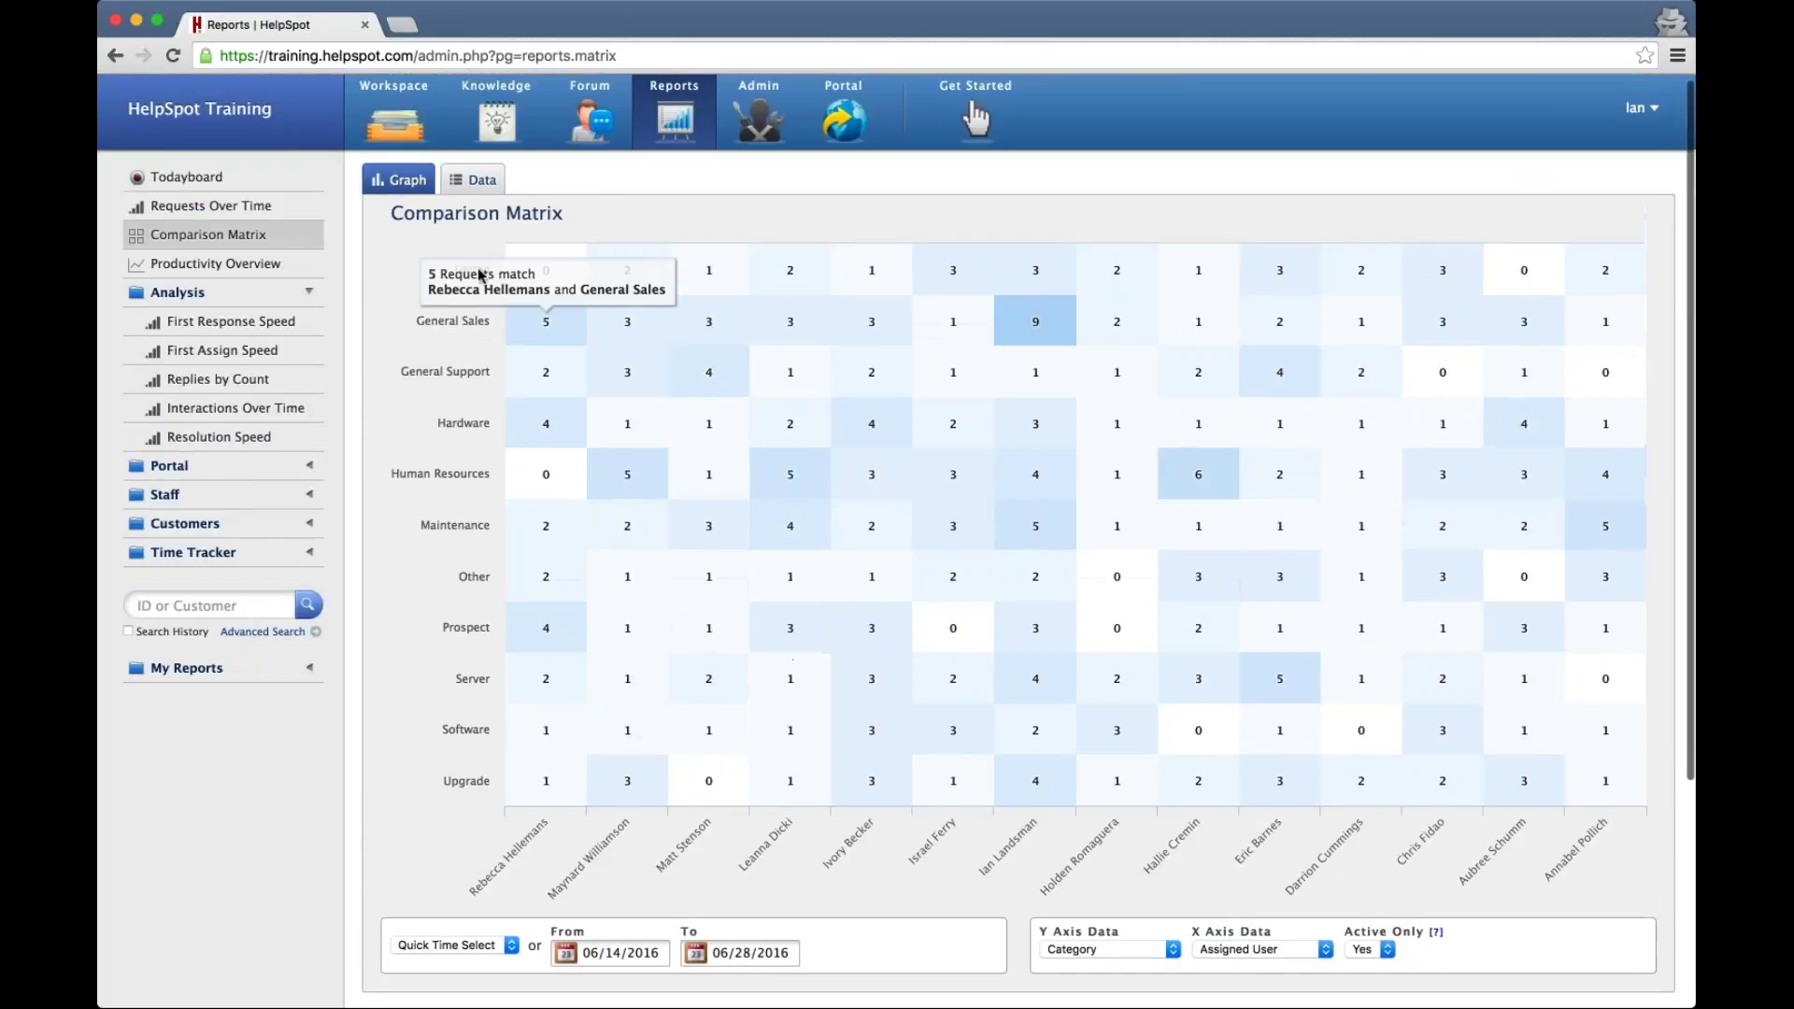
pyautogui.moveTo(1035, 317)
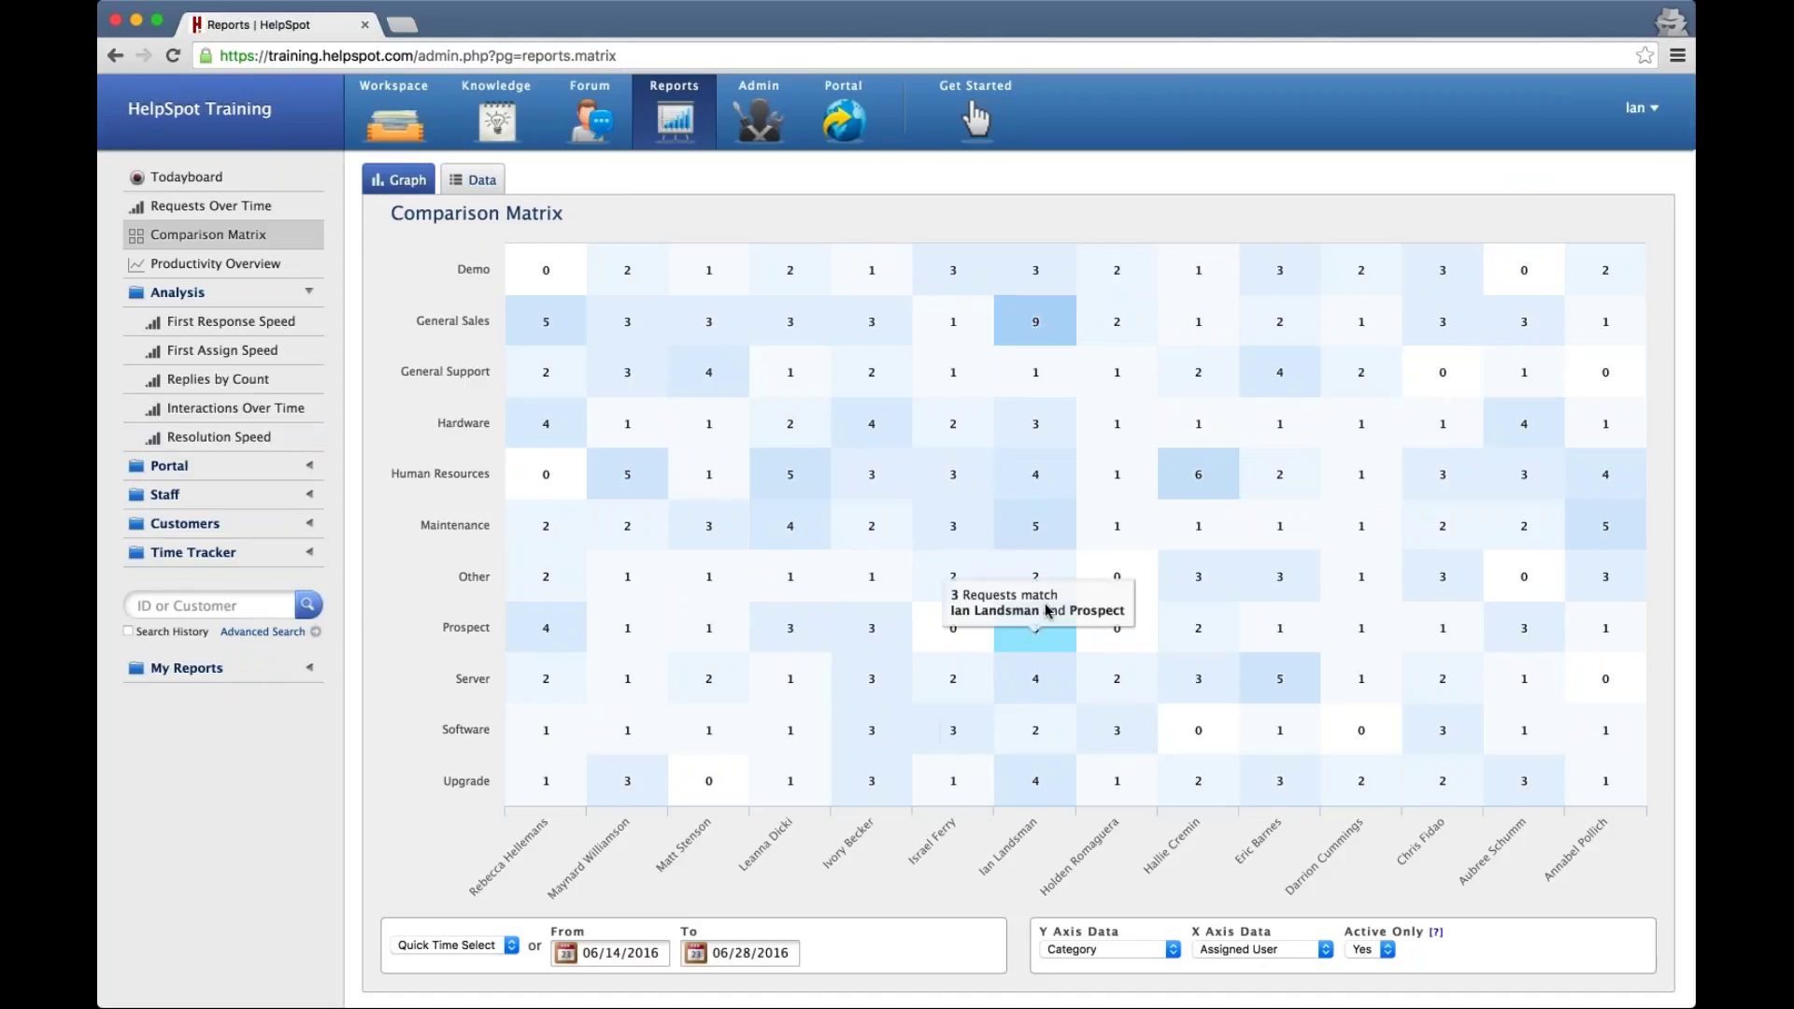
pyautogui.moveTo(1039, 790)
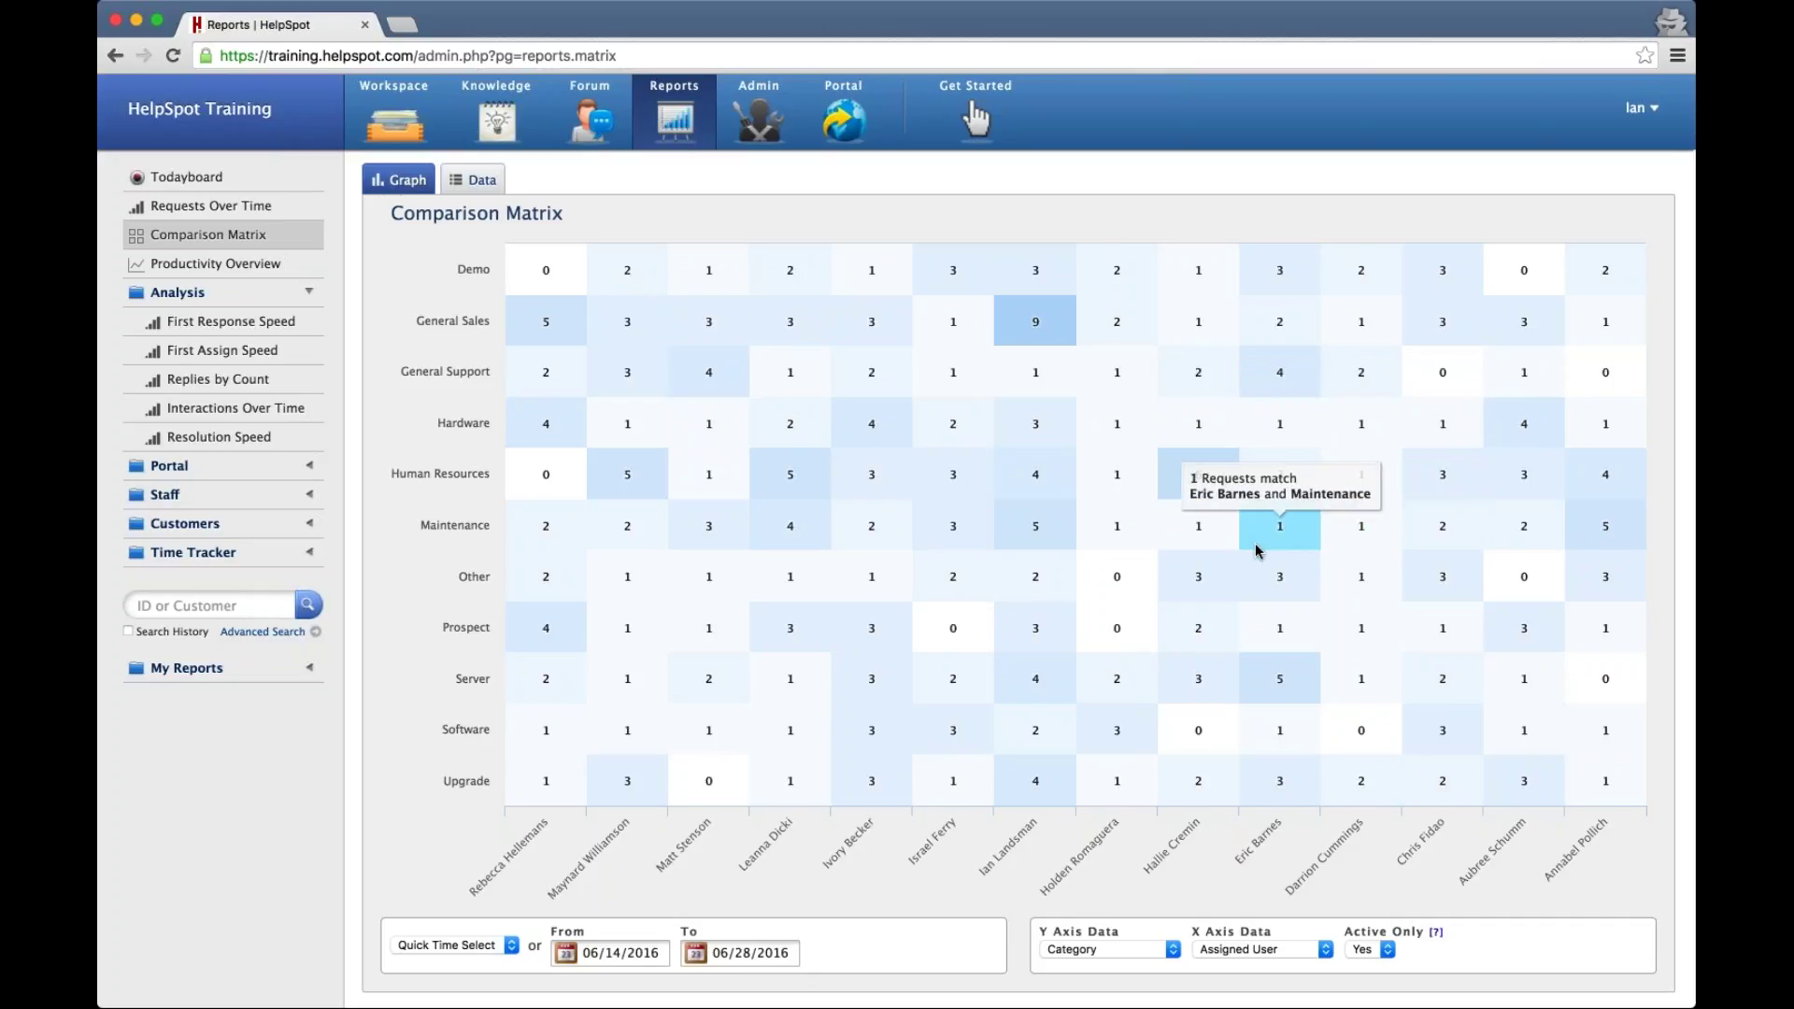
pyautogui.scroll(-5, 1256, 552)
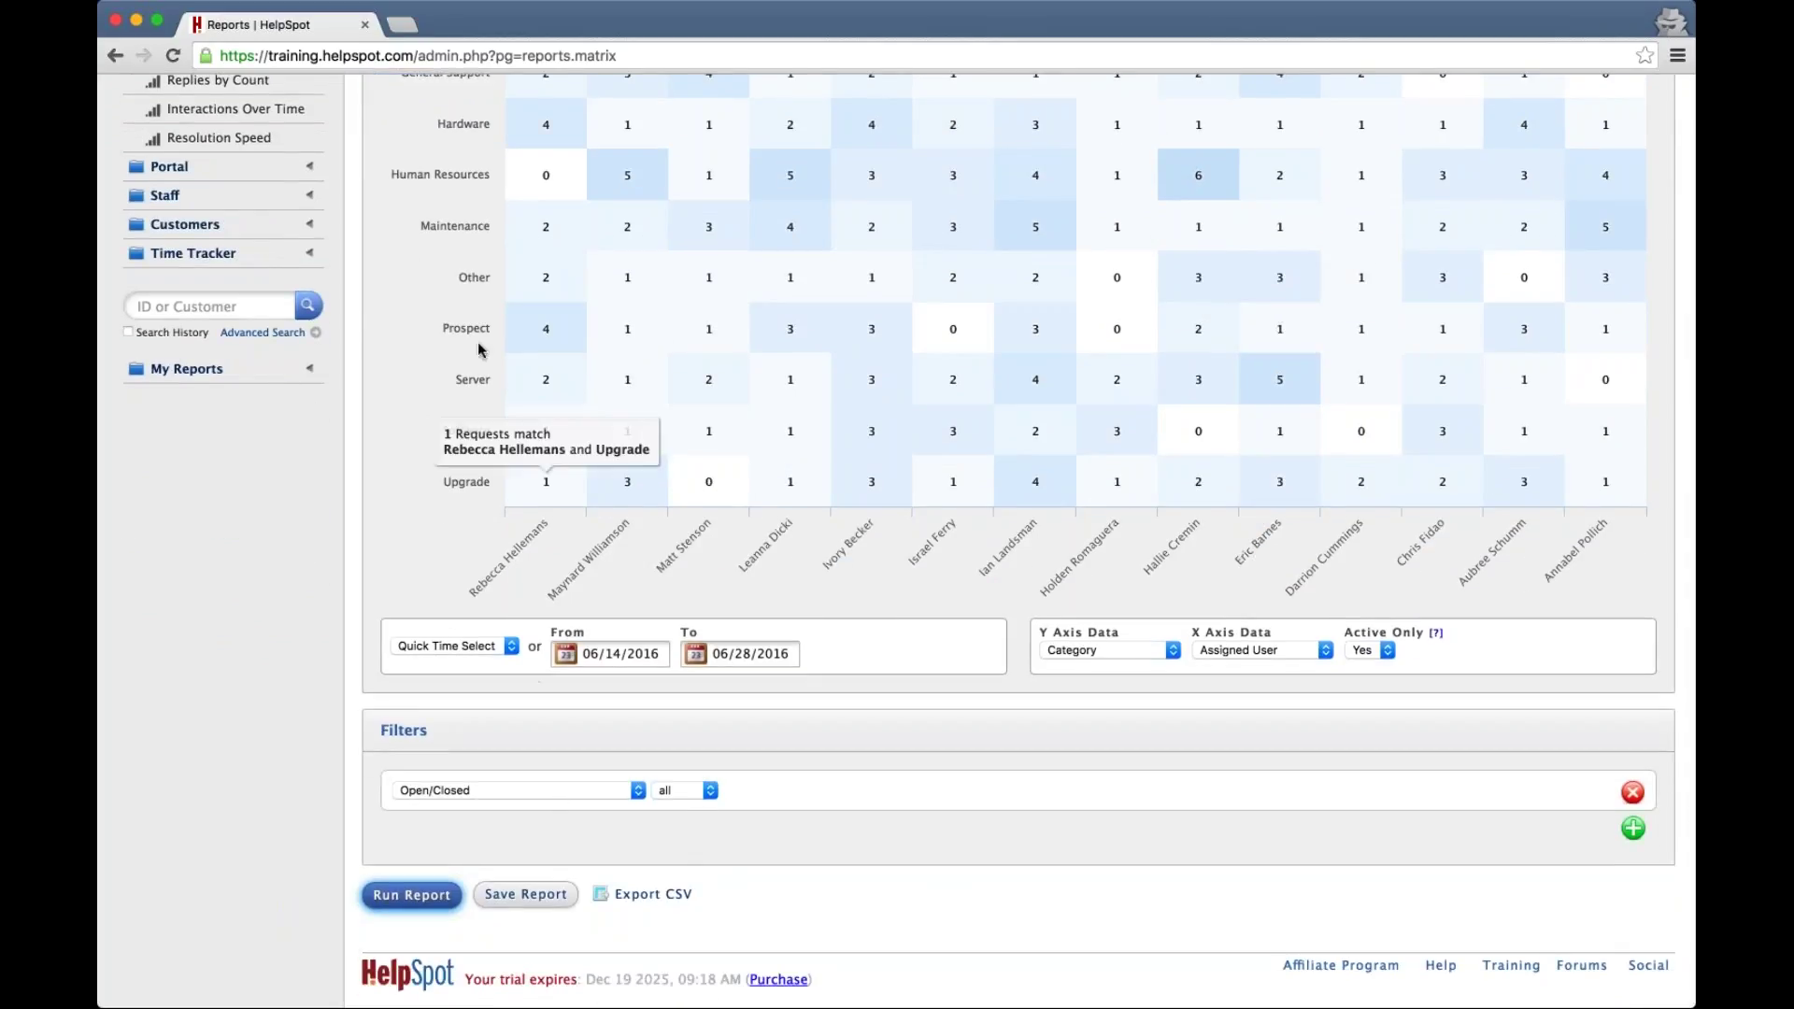
pyautogui.click(565, 791)
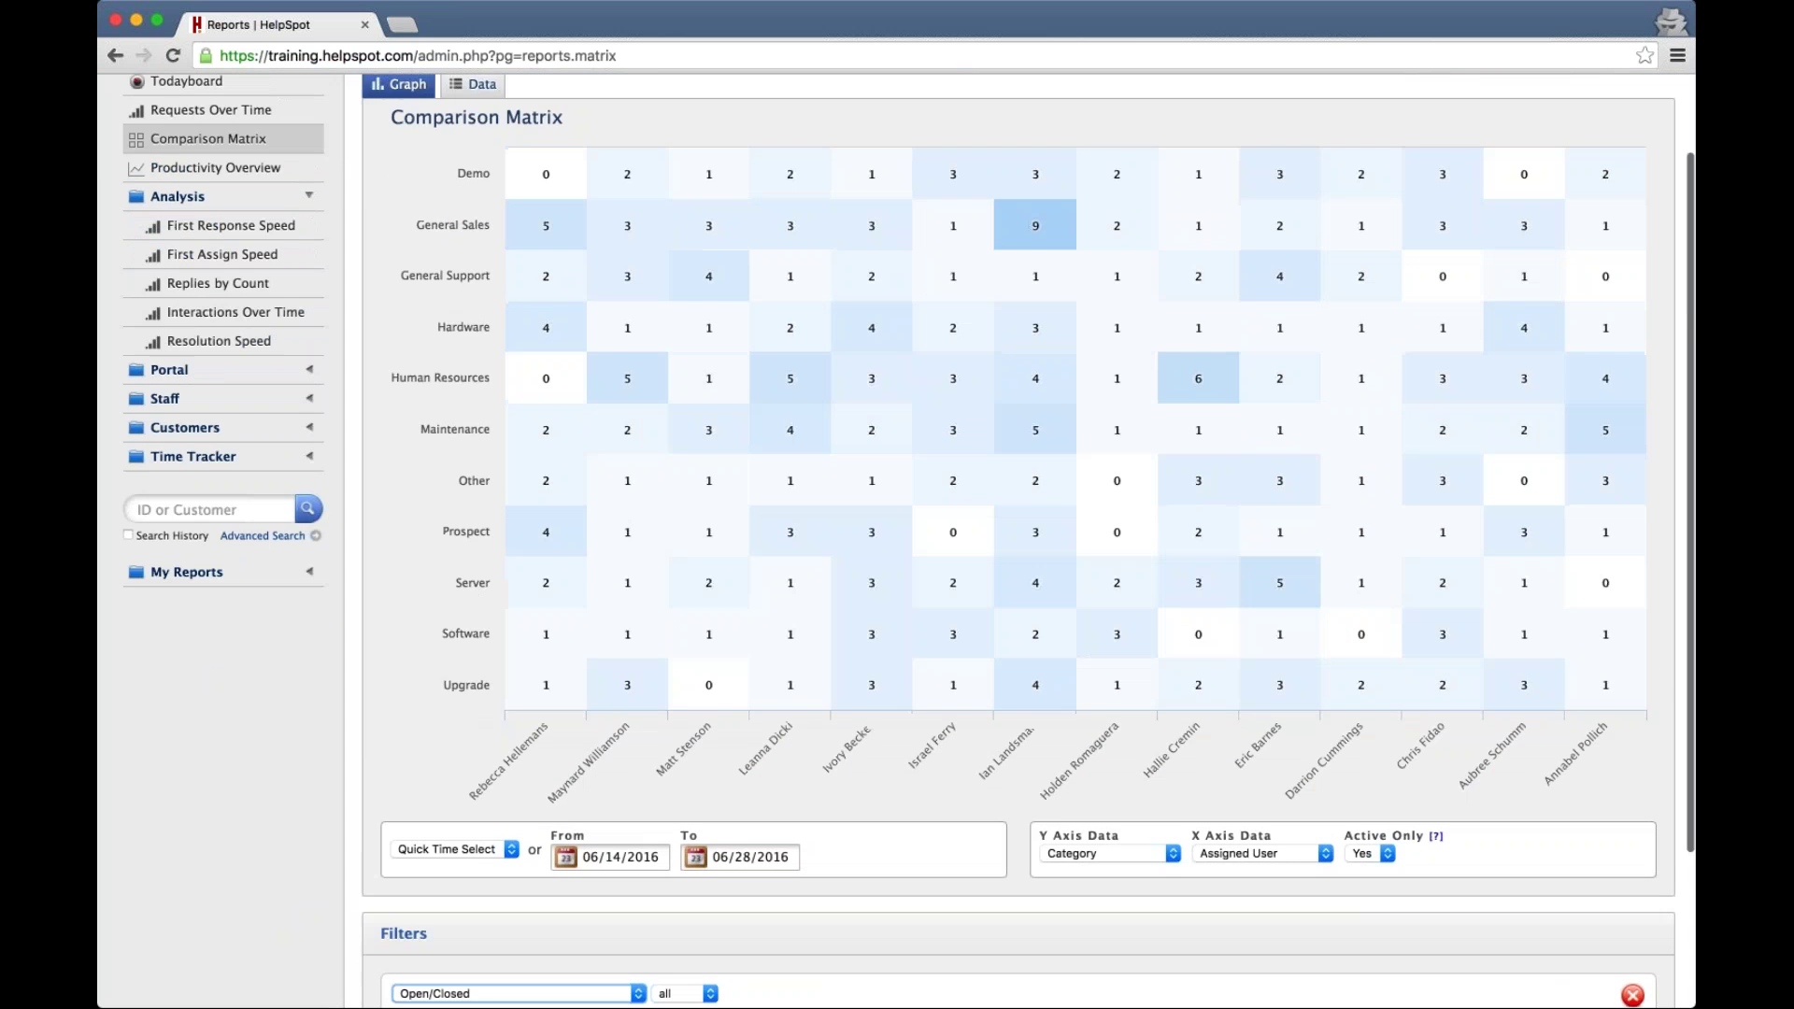
pyautogui.moveTo(1174, 542)
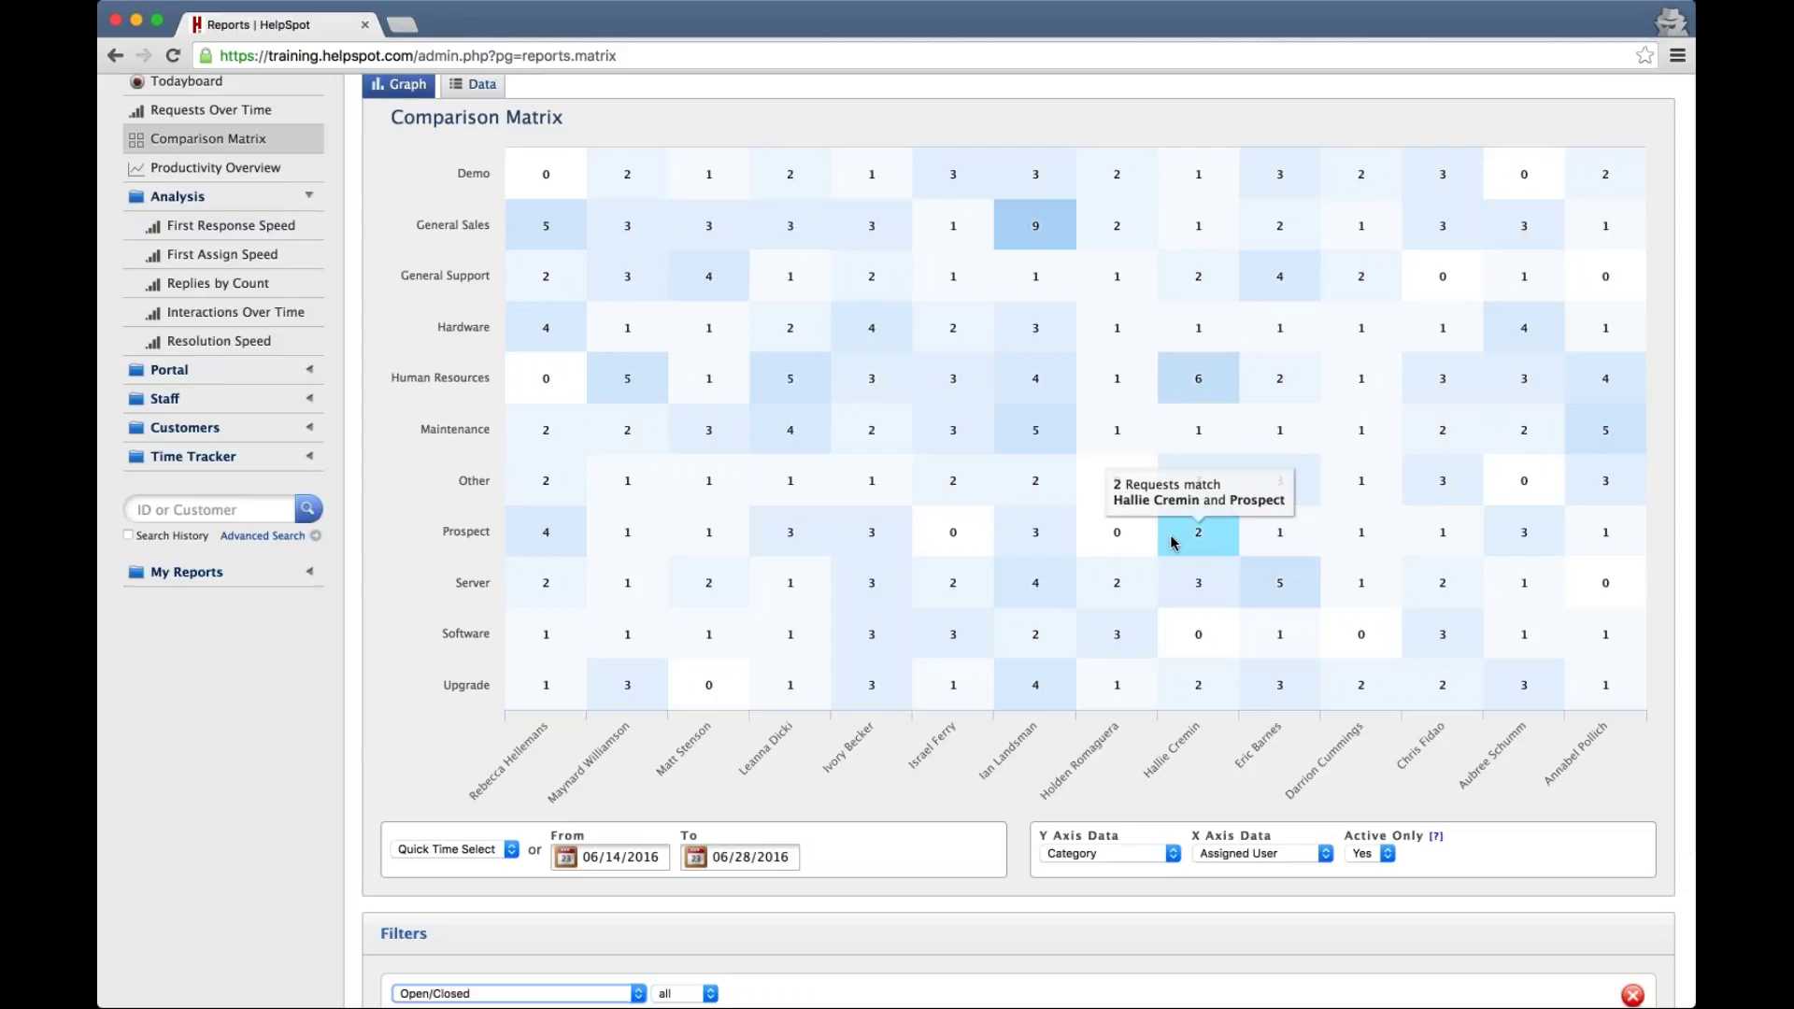
# Show the Comparison Matrix as a data table with totals, Human Resources highest at 41
pyautogui.scroll(2, 1174, 543)
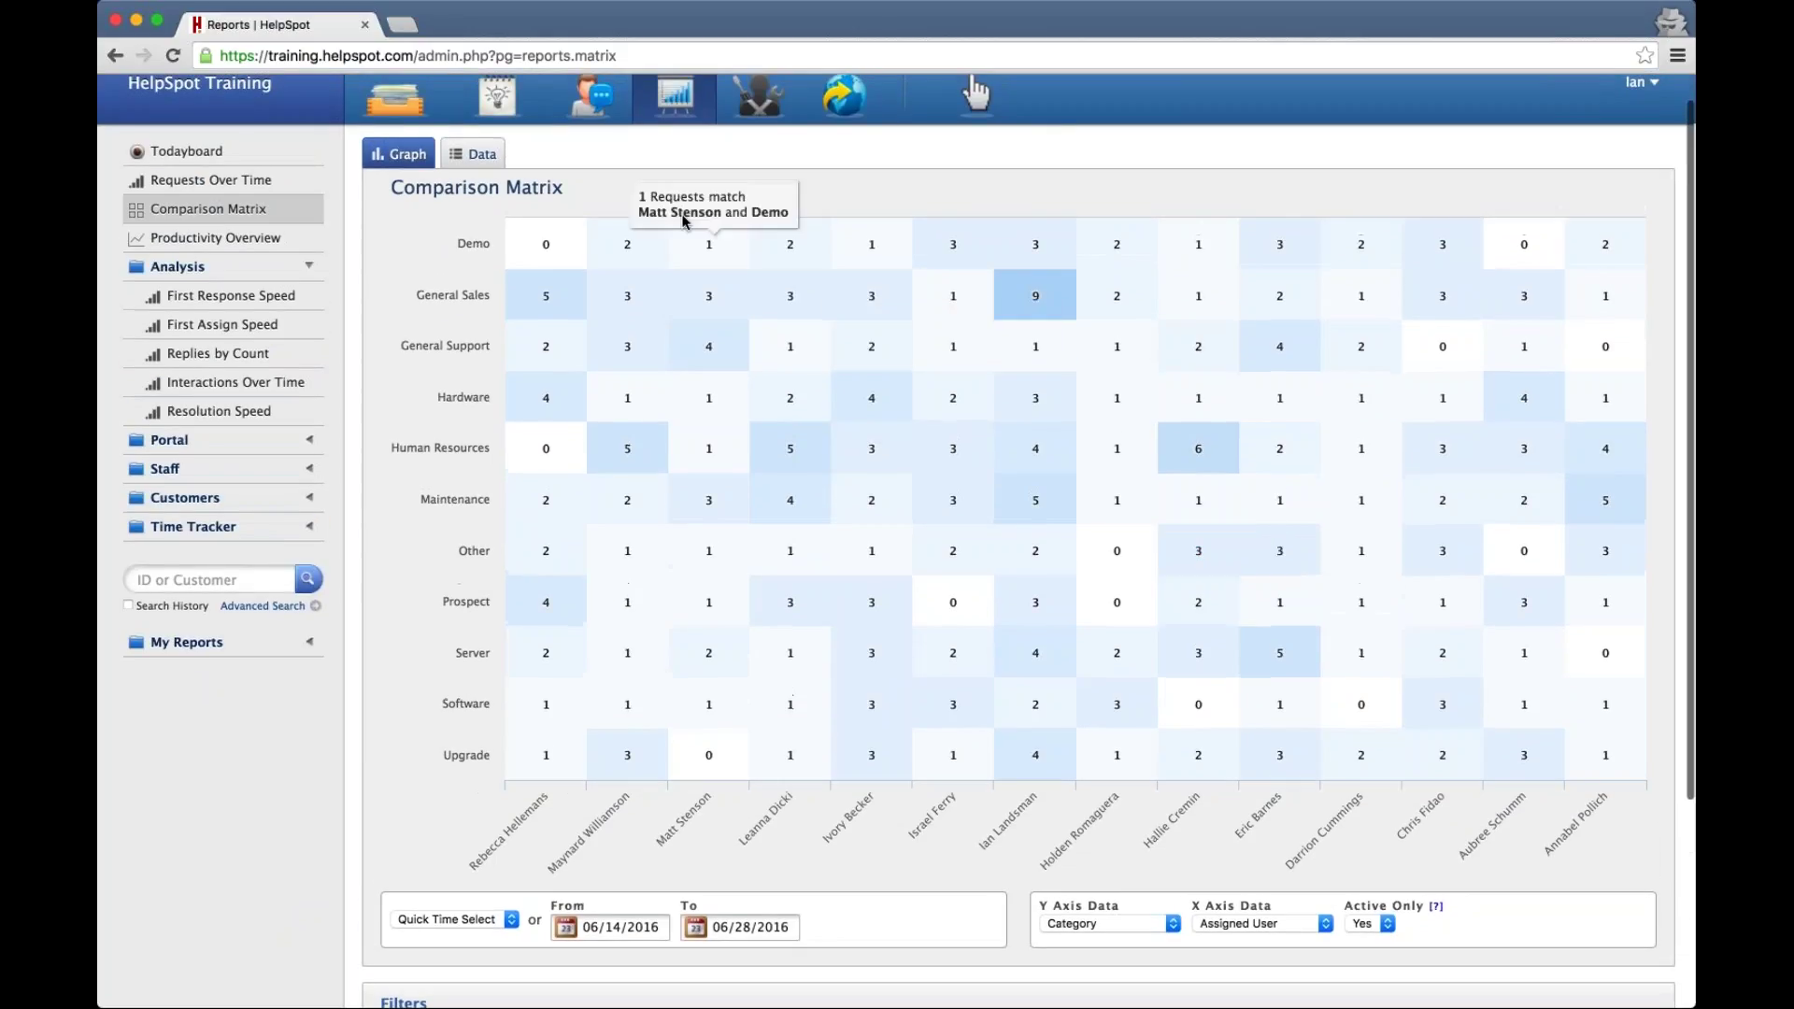
pyautogui.click(477, 154)
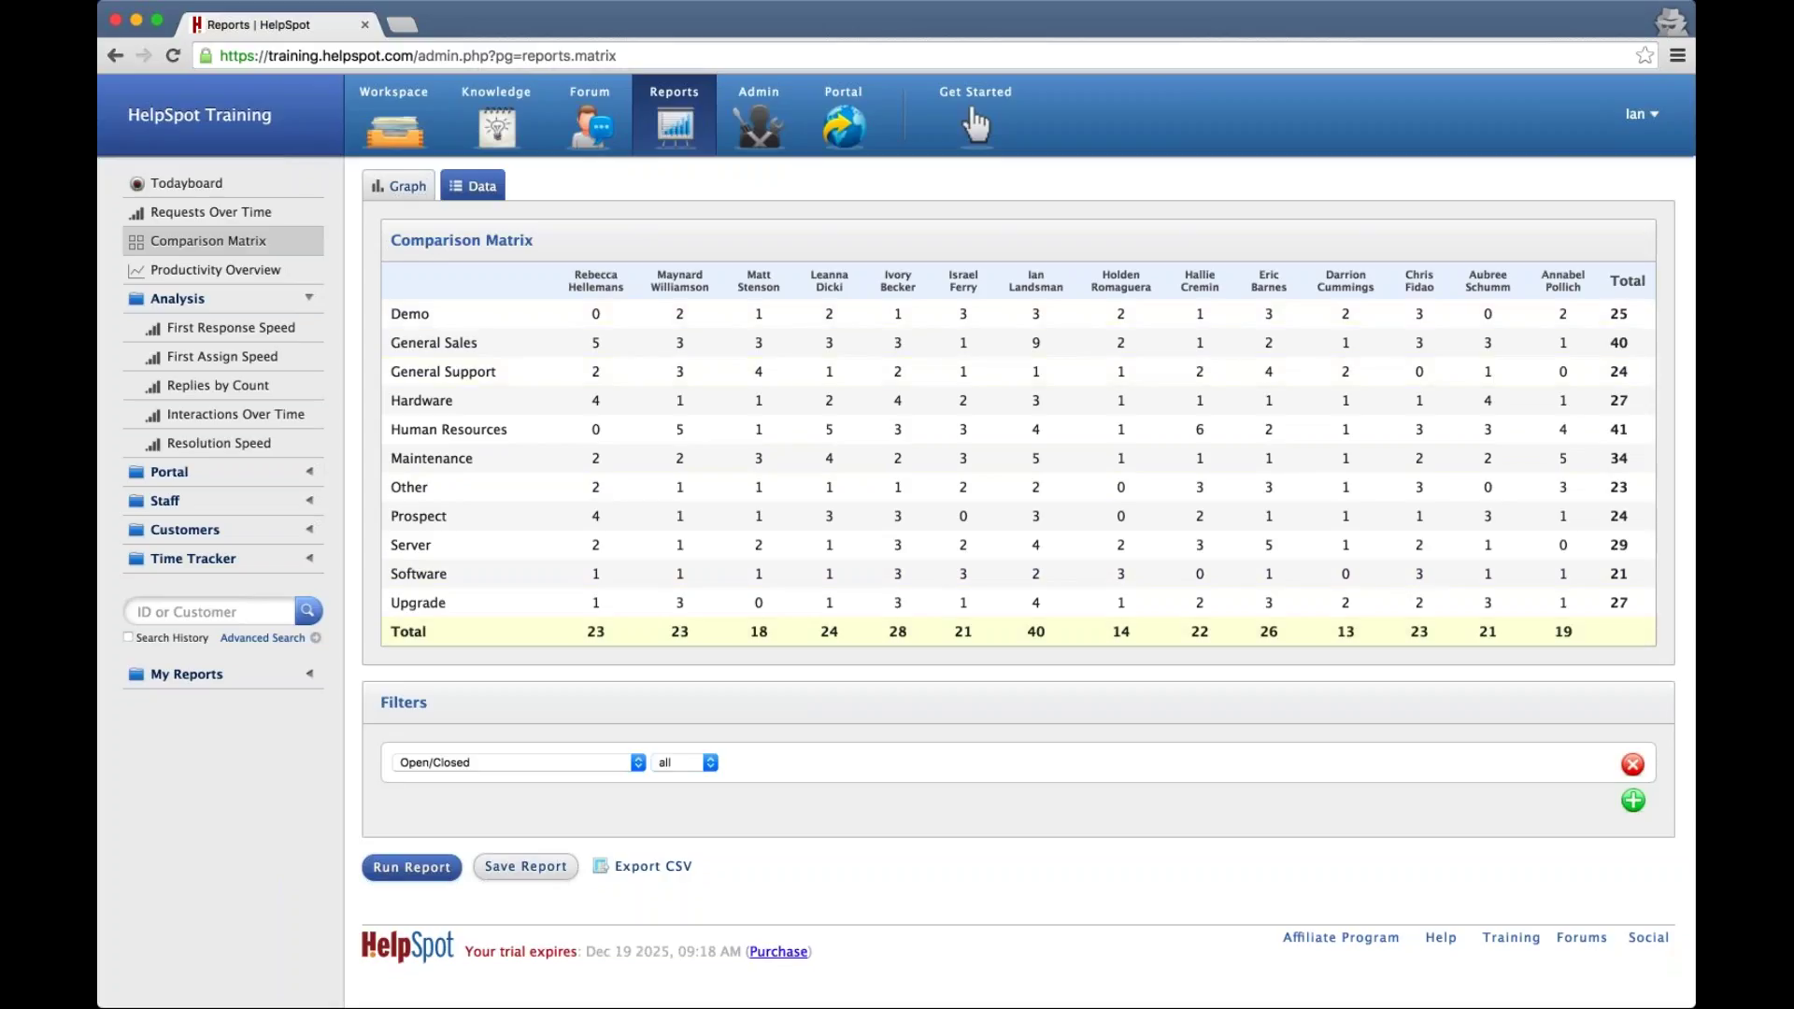
# Return the Comparison Matrix to its heatmap of categories against assigned staff
pyautogui.click(389, 192)
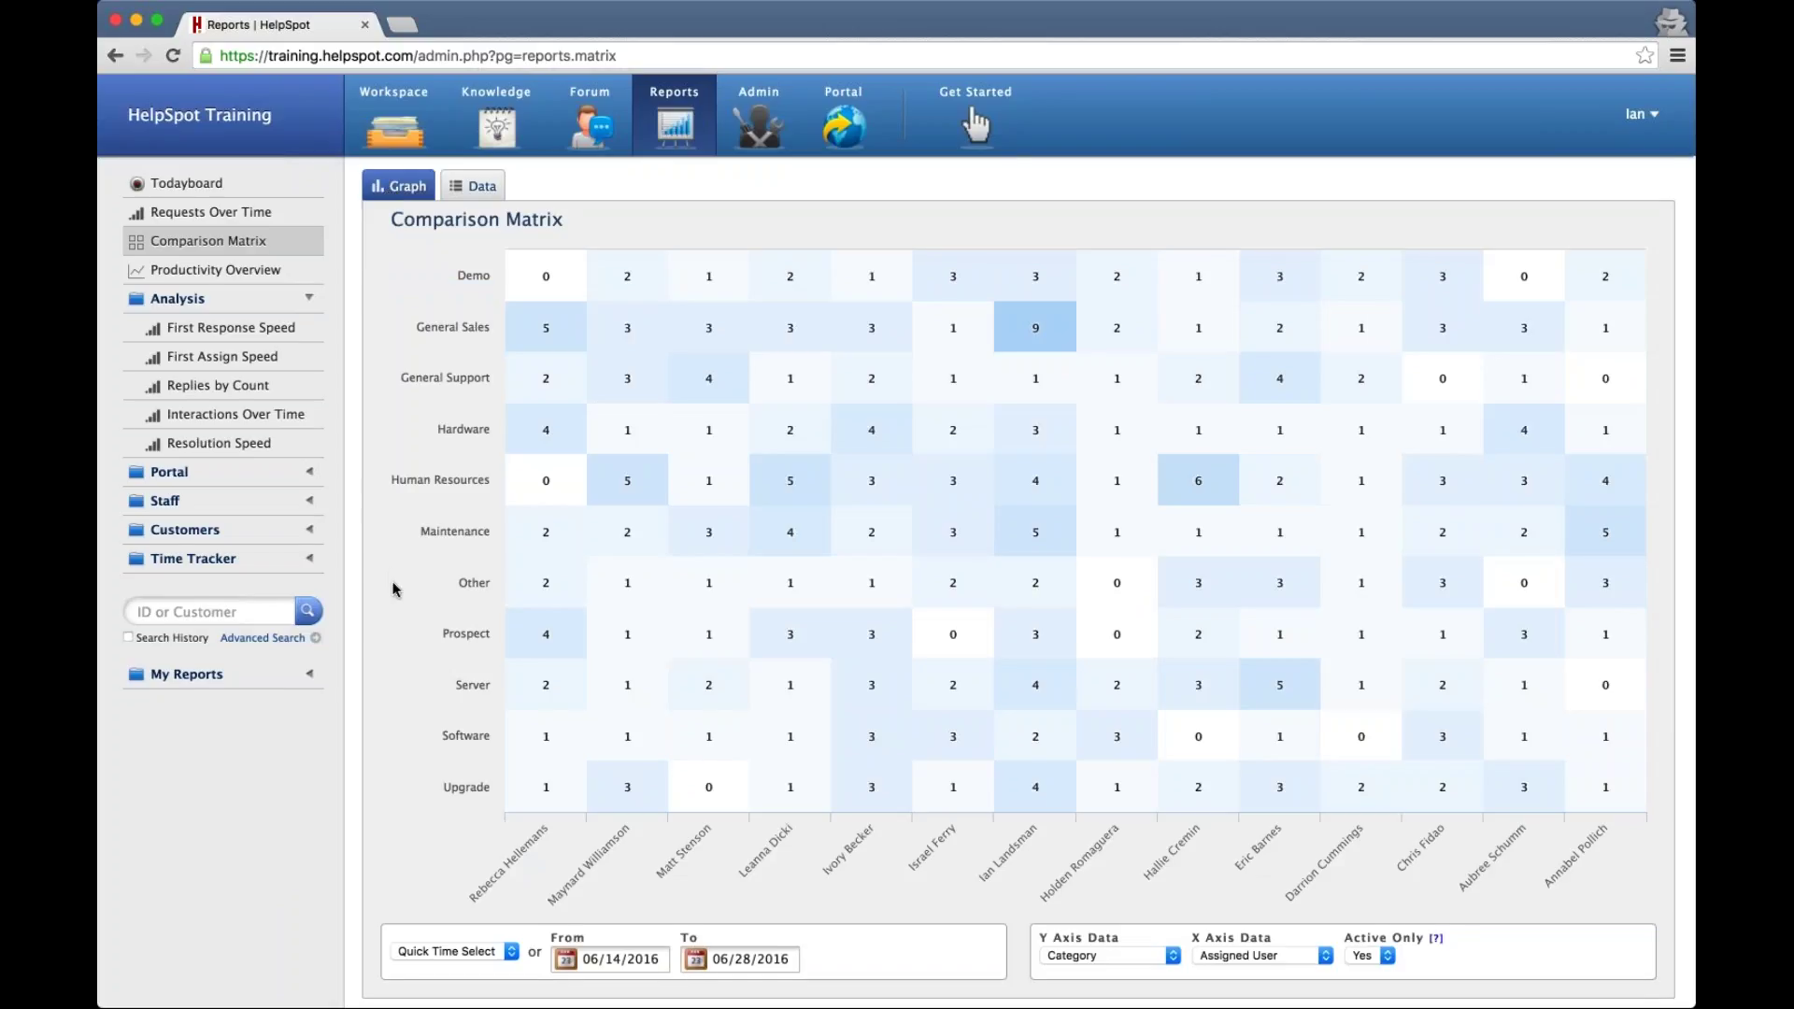
pyautogui.scroll(-2, 394, 588)
pyautogui.scroll(1, 394, 588)
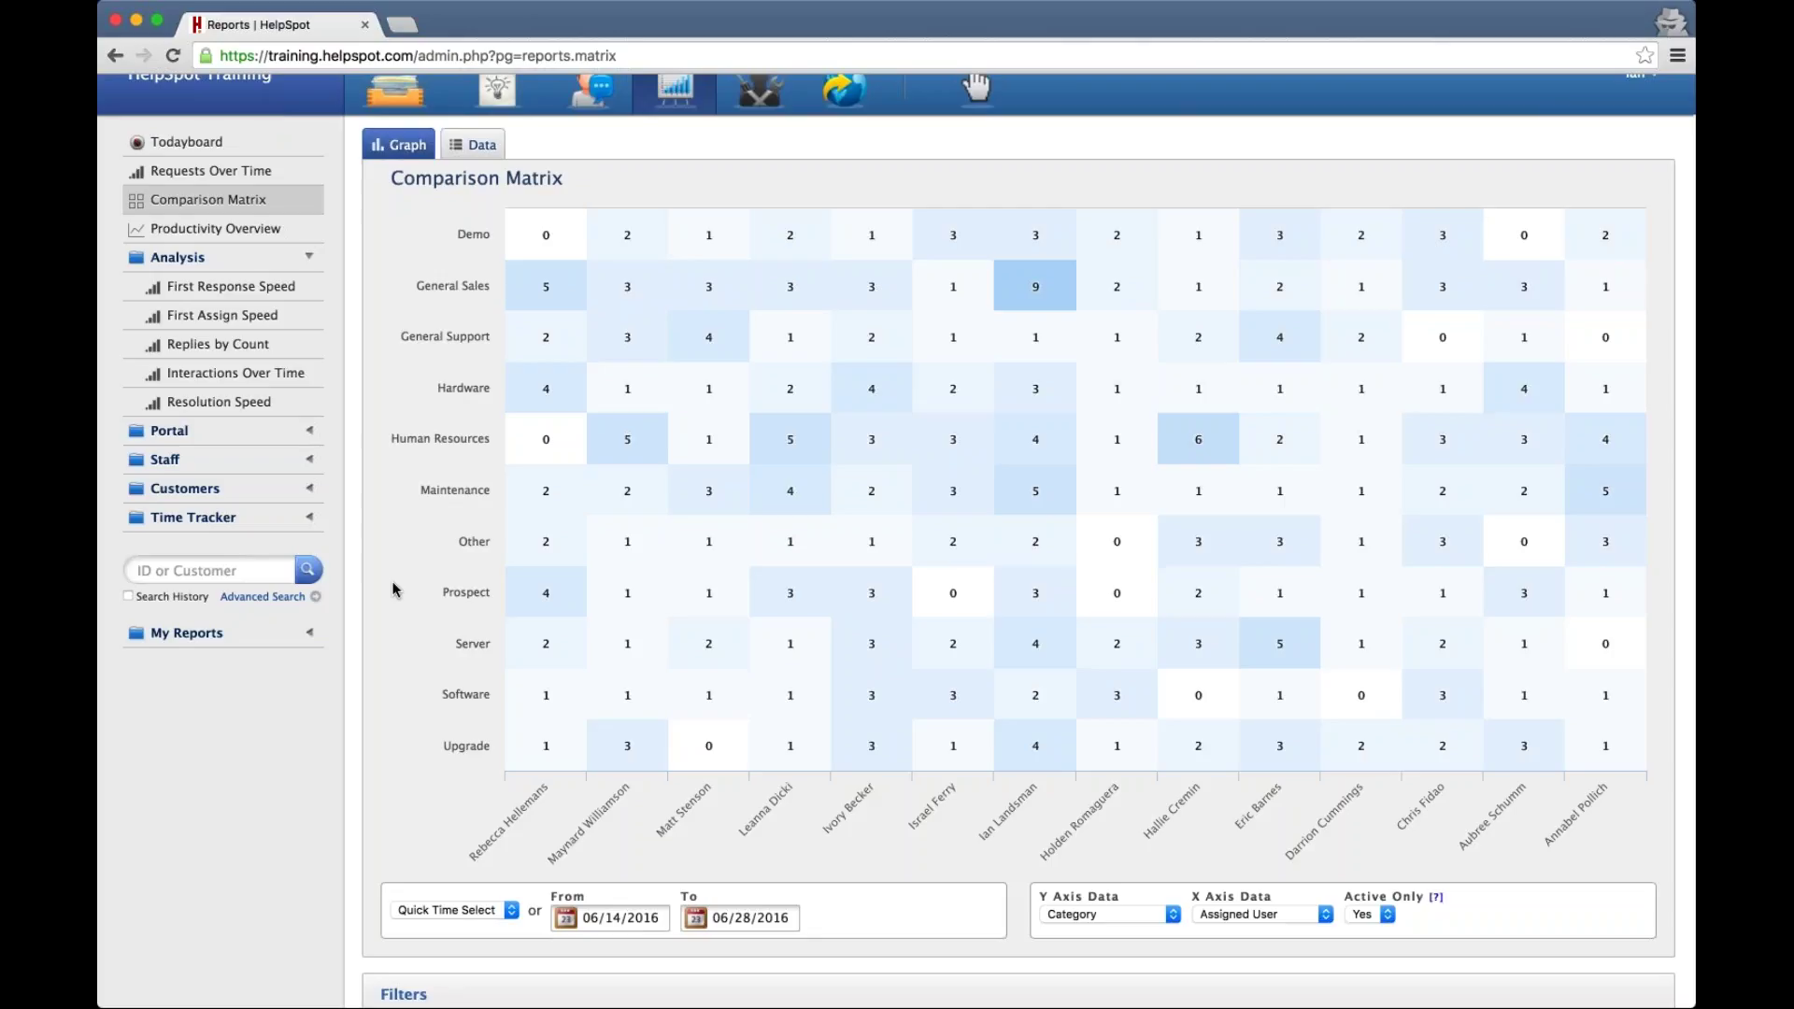
pyautogui.scroll(-3, 1249, 689)
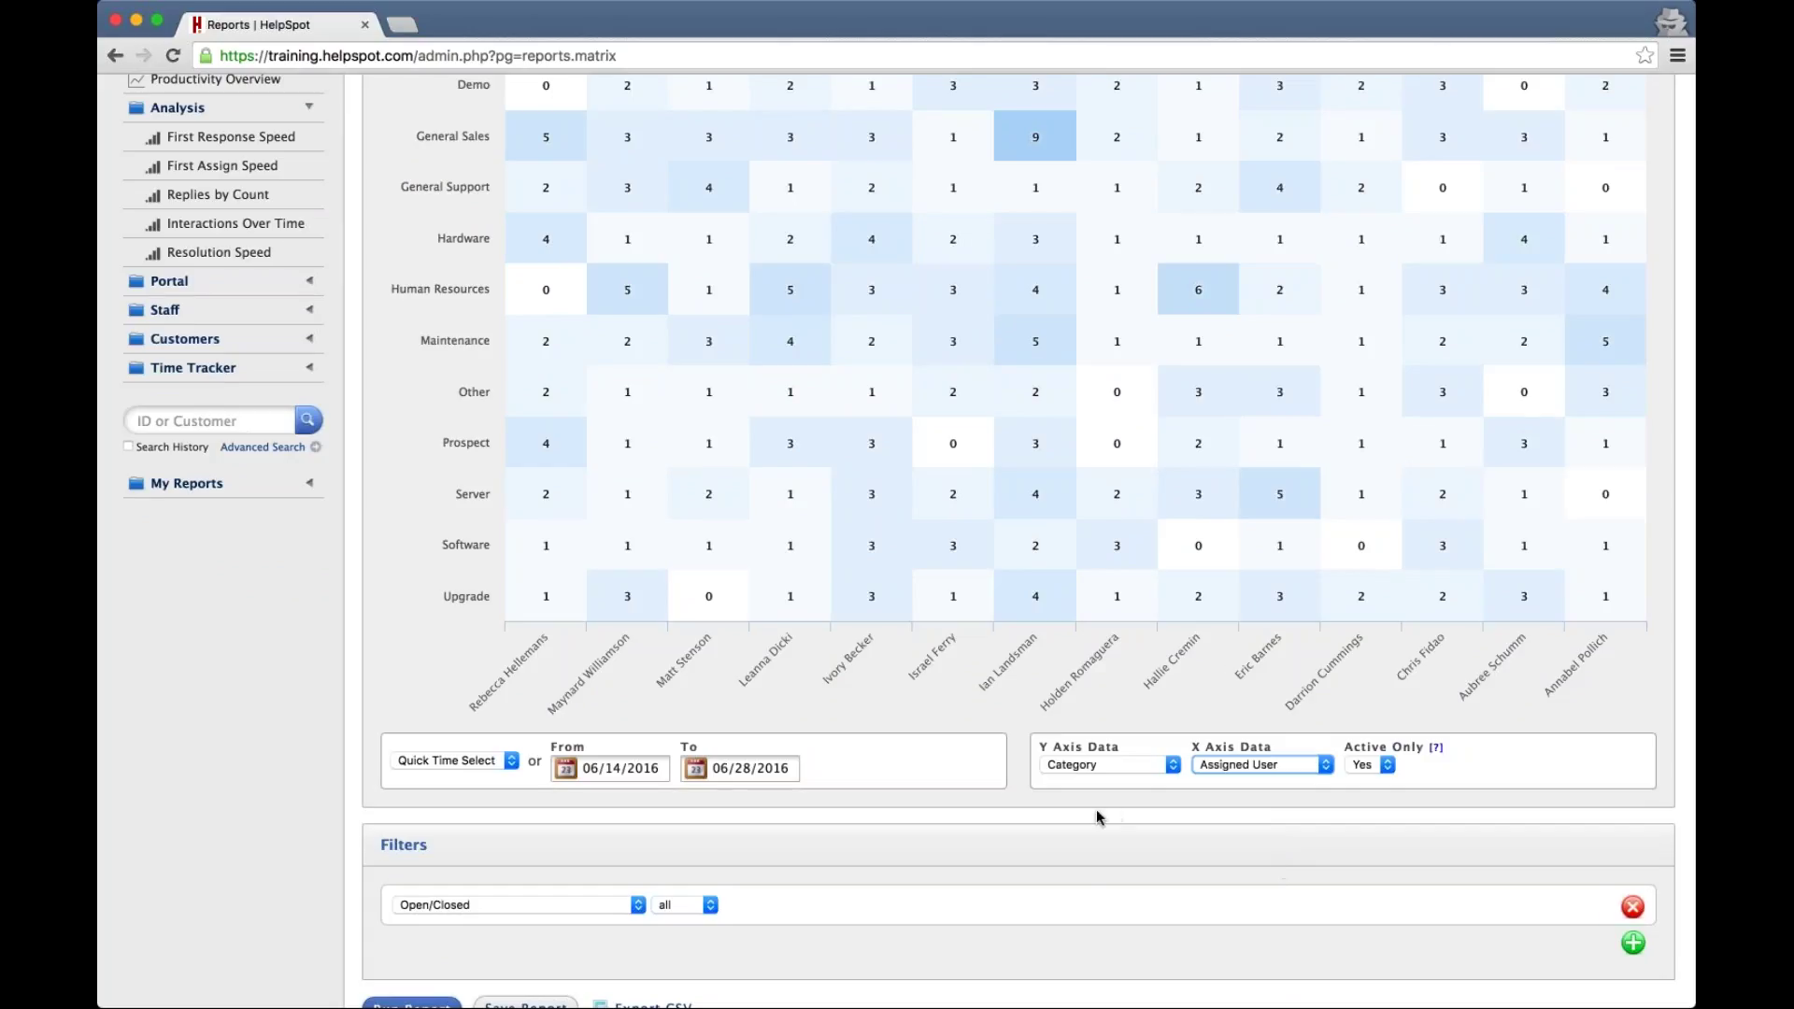
pyautogui.scroll(3, 1071, 822)
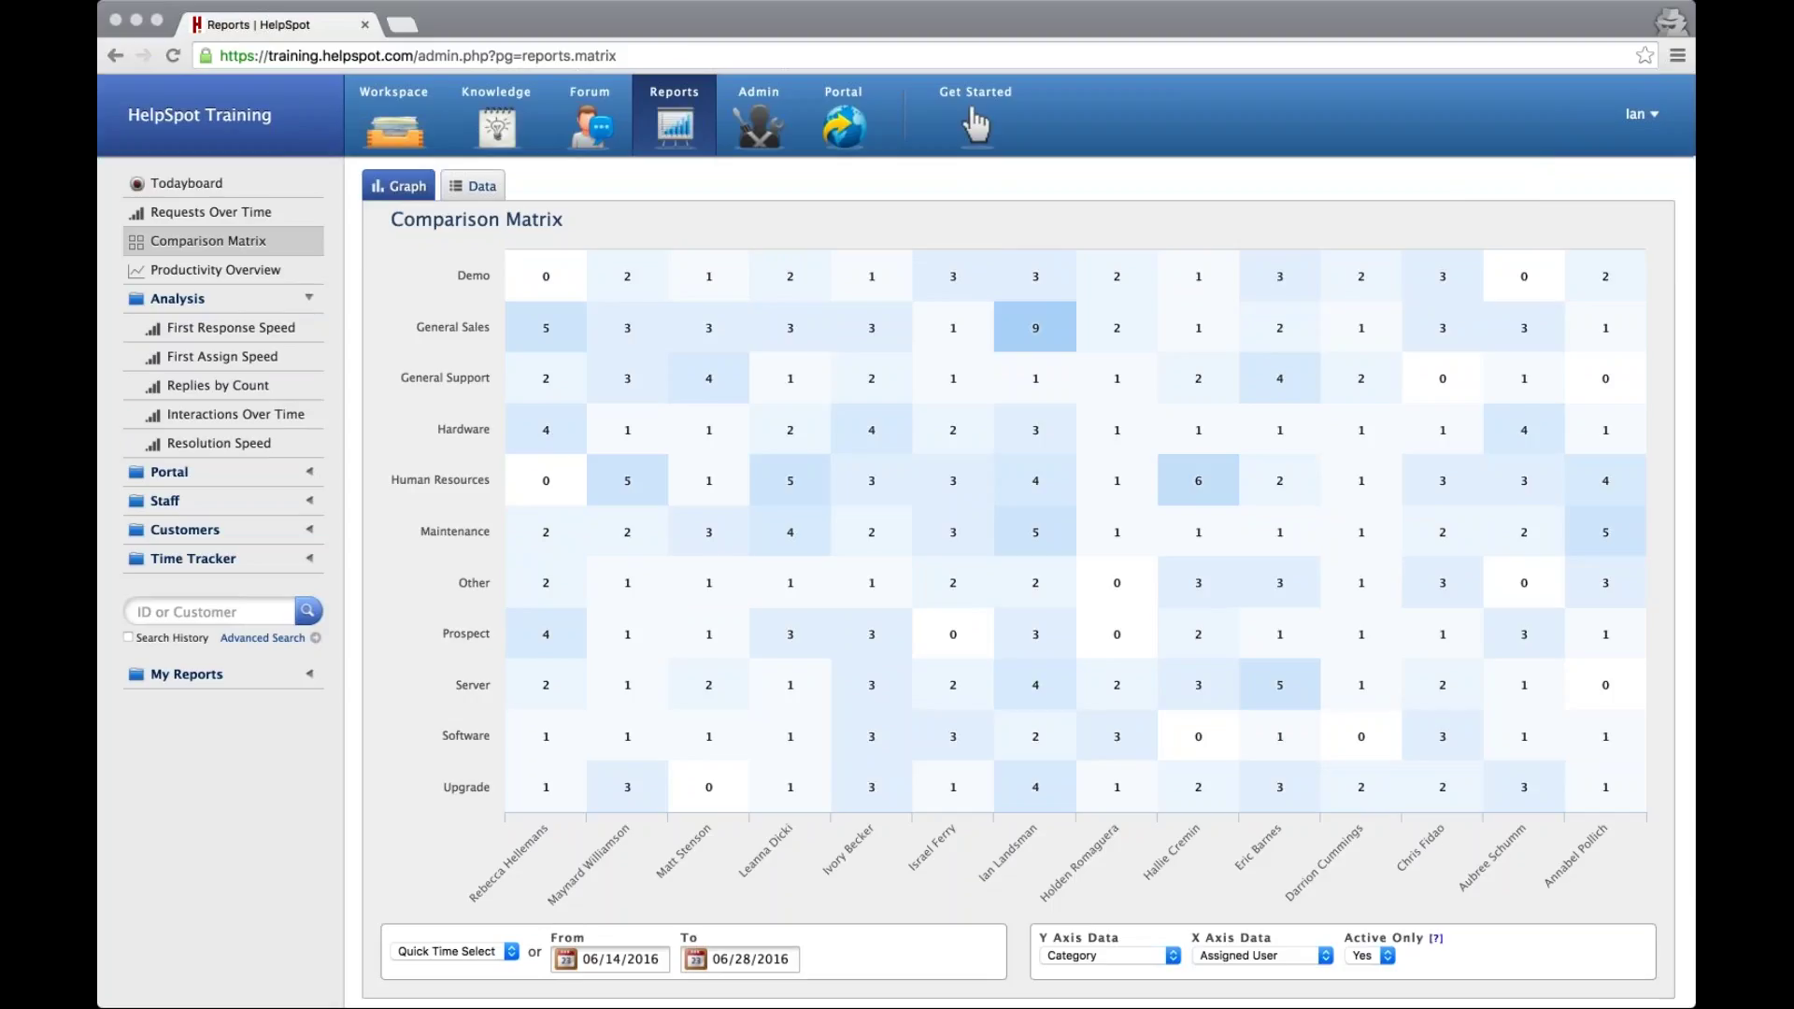
pyautogui.moveTo(1508, 653)
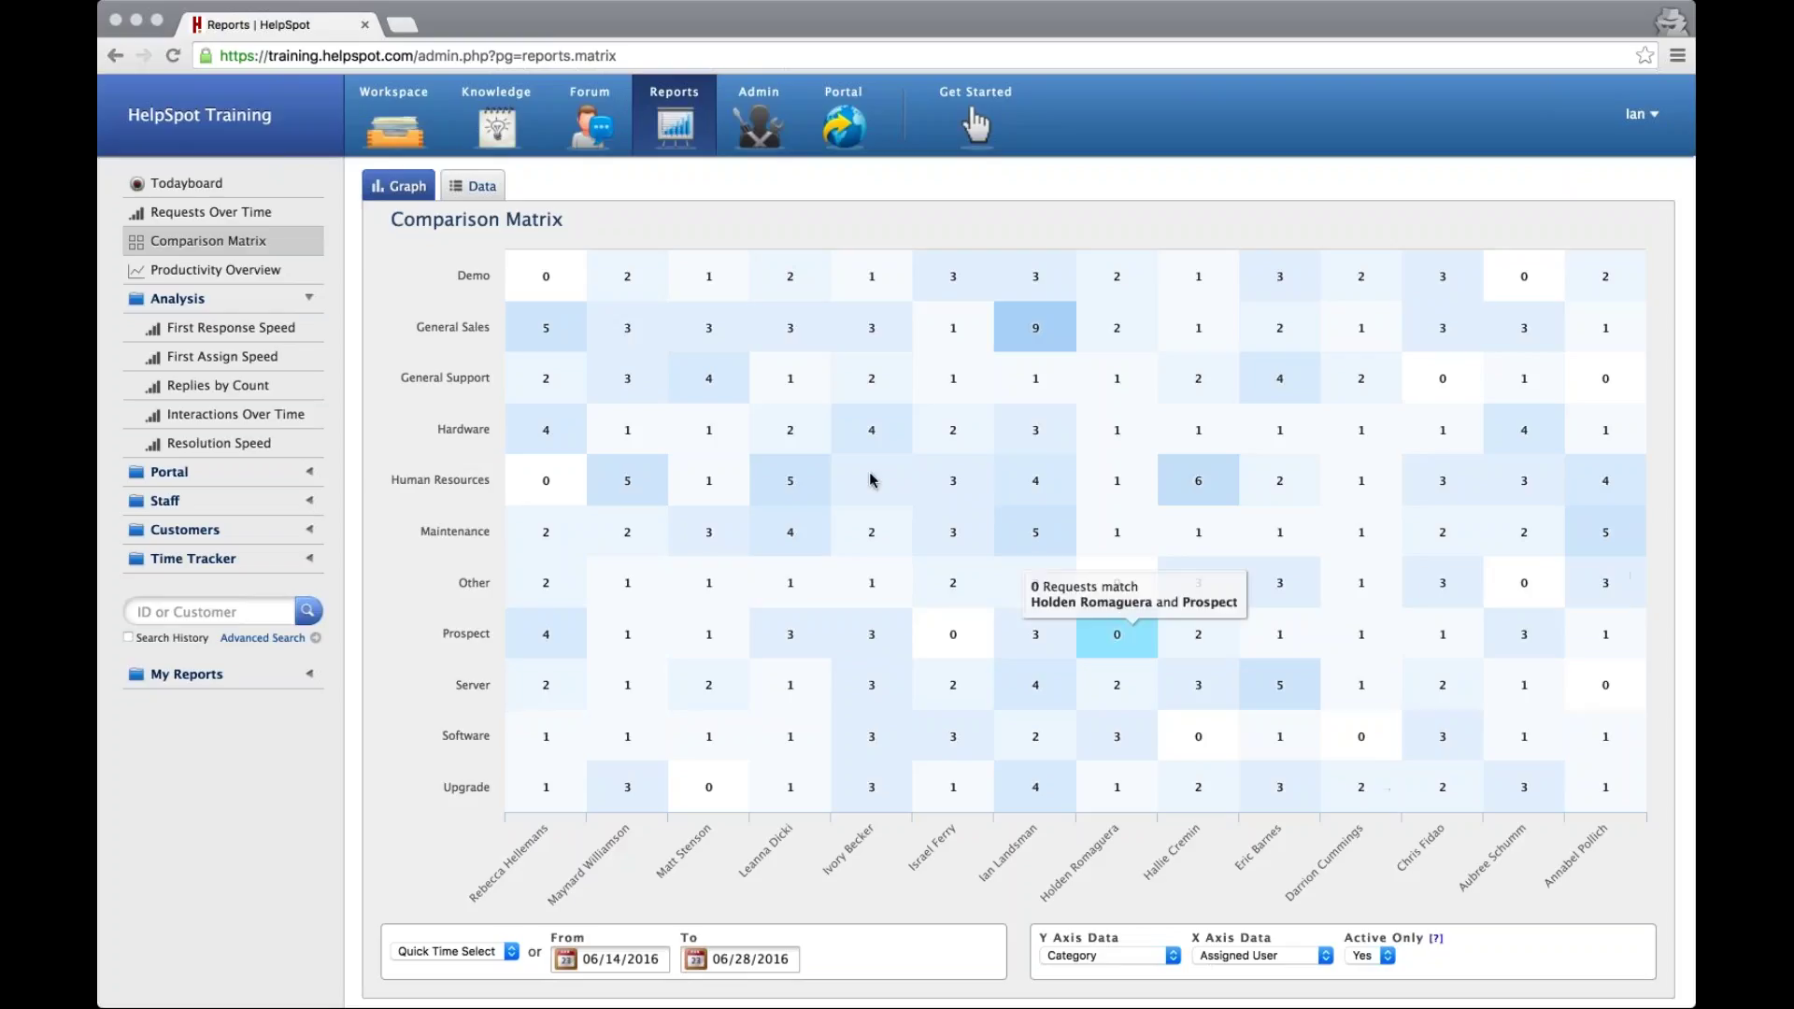
# Leave Reports for the Workspace and view the empty SPAM folder
pyautogui.click(389, 132)
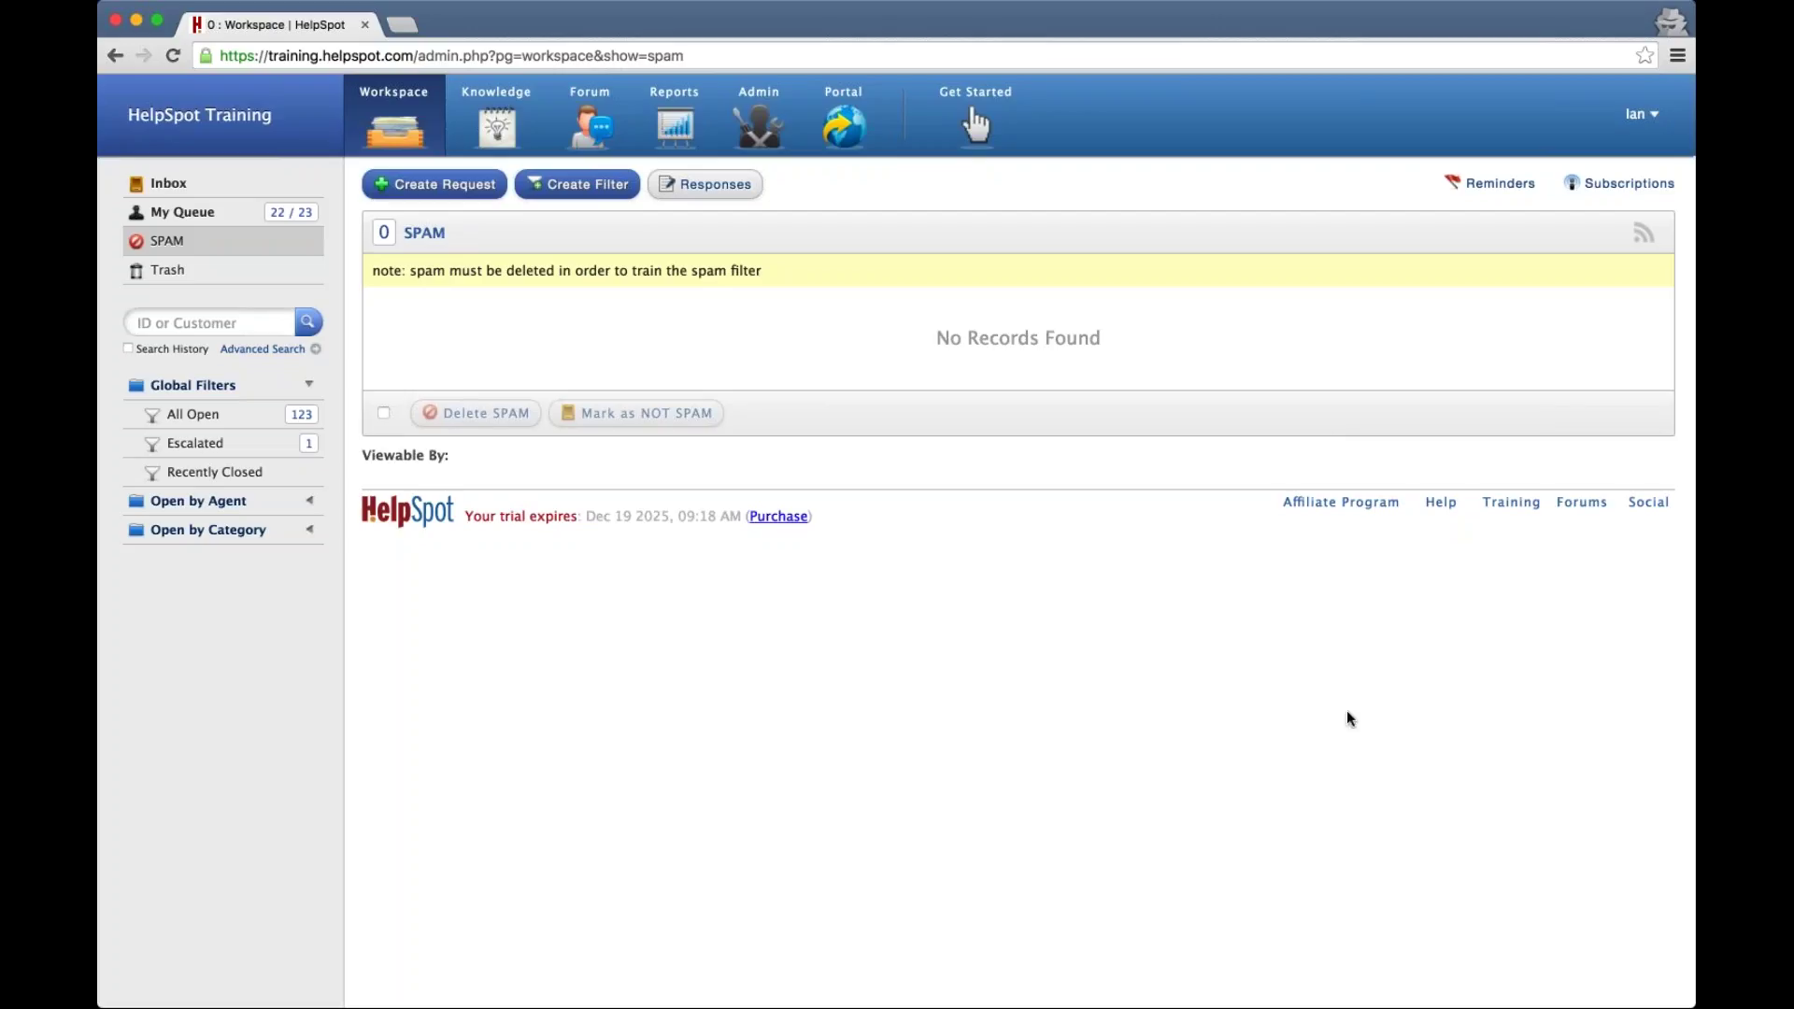
# Go to Admin > Triggers and scroll down to the empty Add a Trigger form
pyautogui.press('super+Tab')
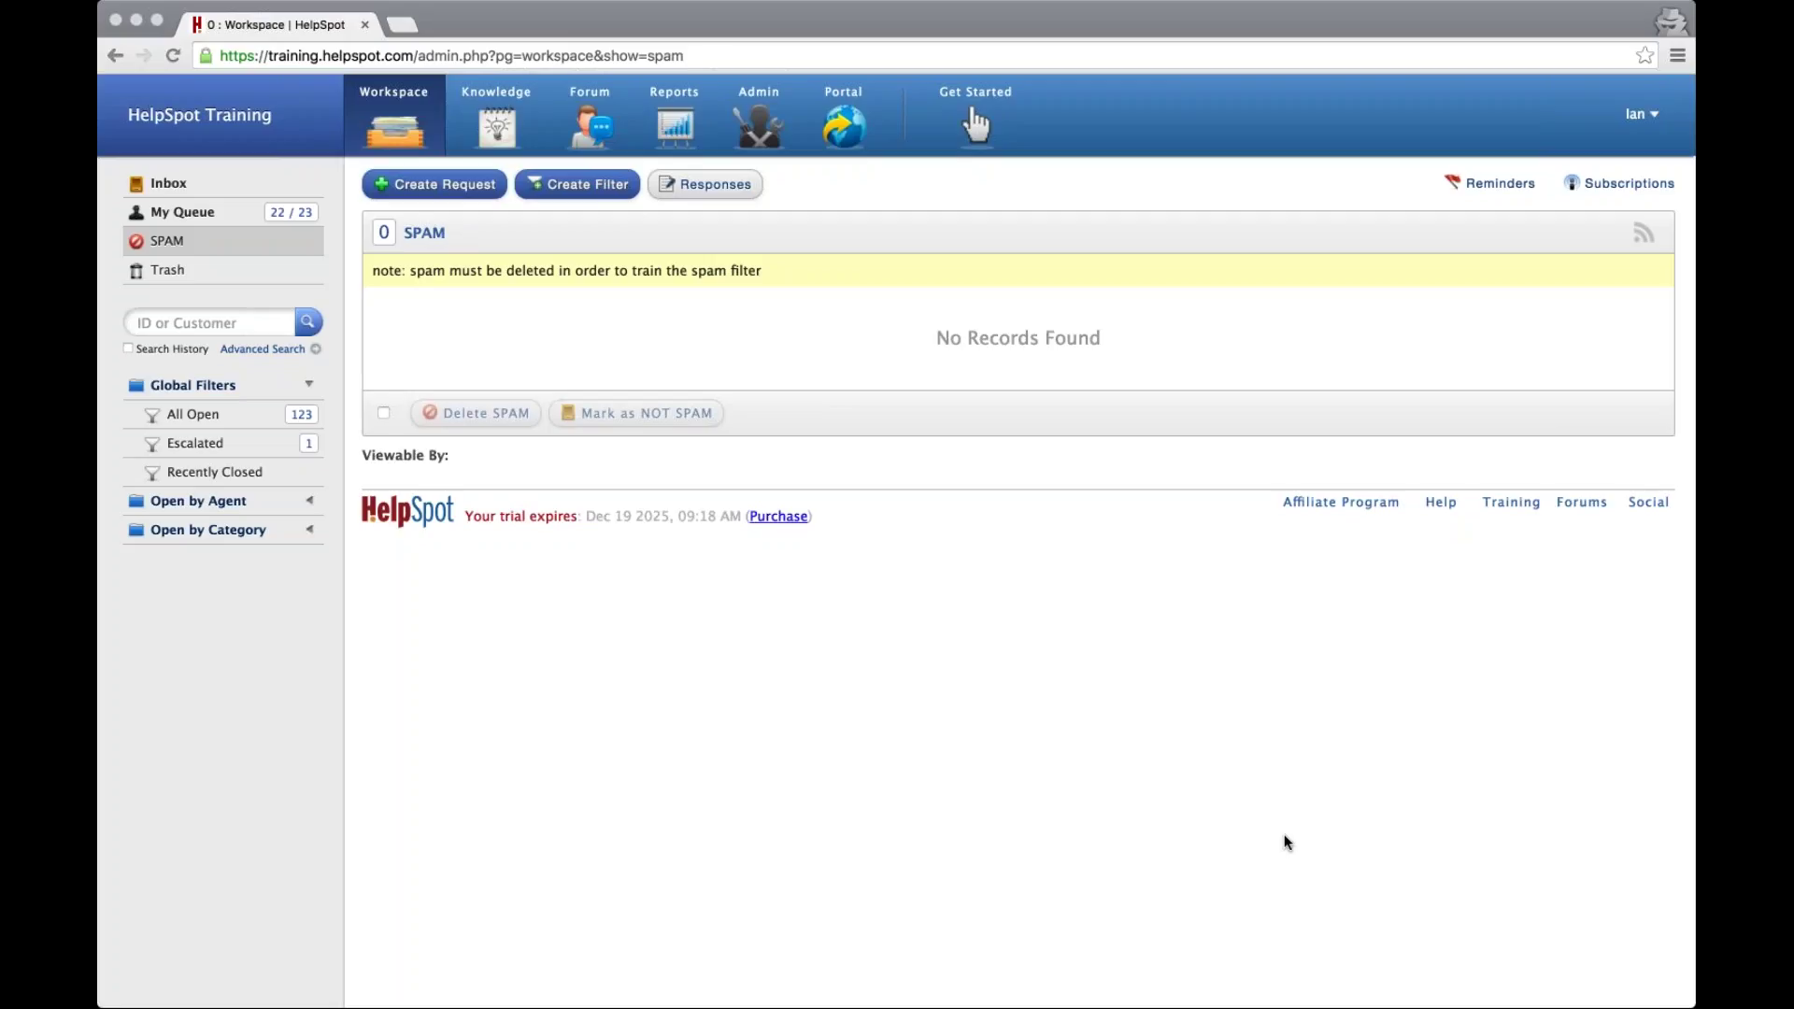
pyautogui.click(755, 140)
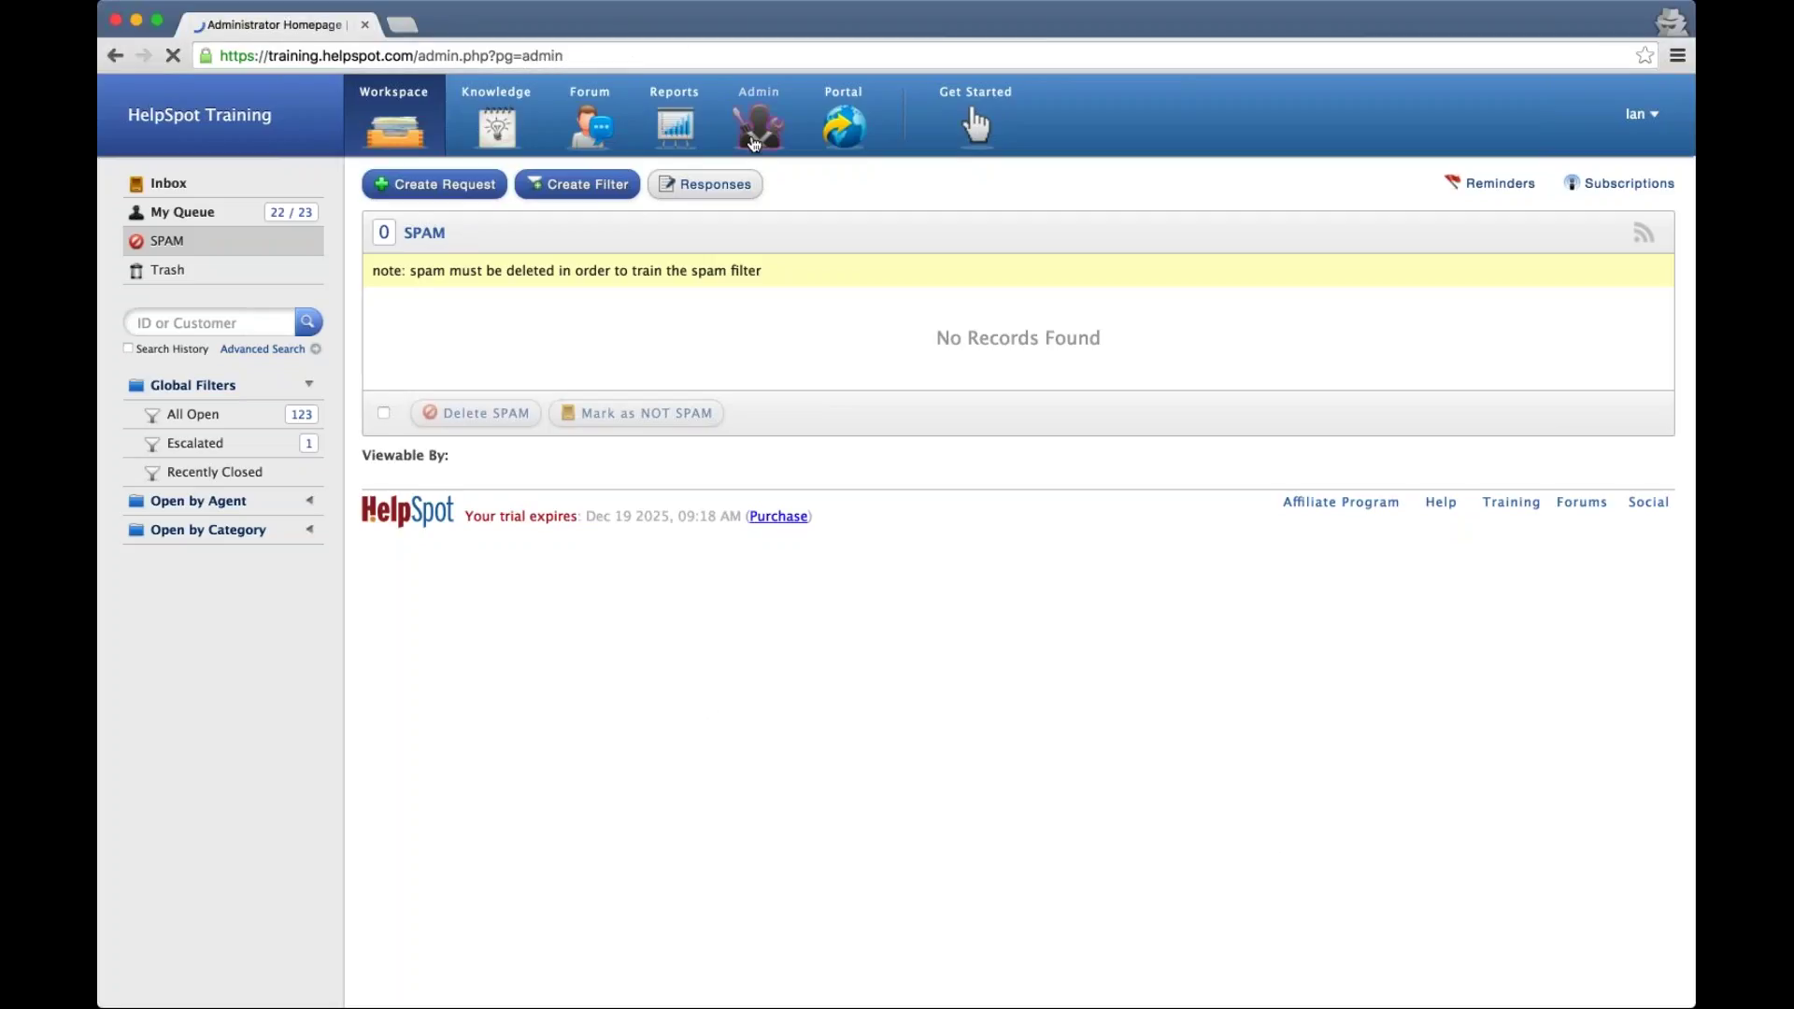
pyautogui.click(209, 476)
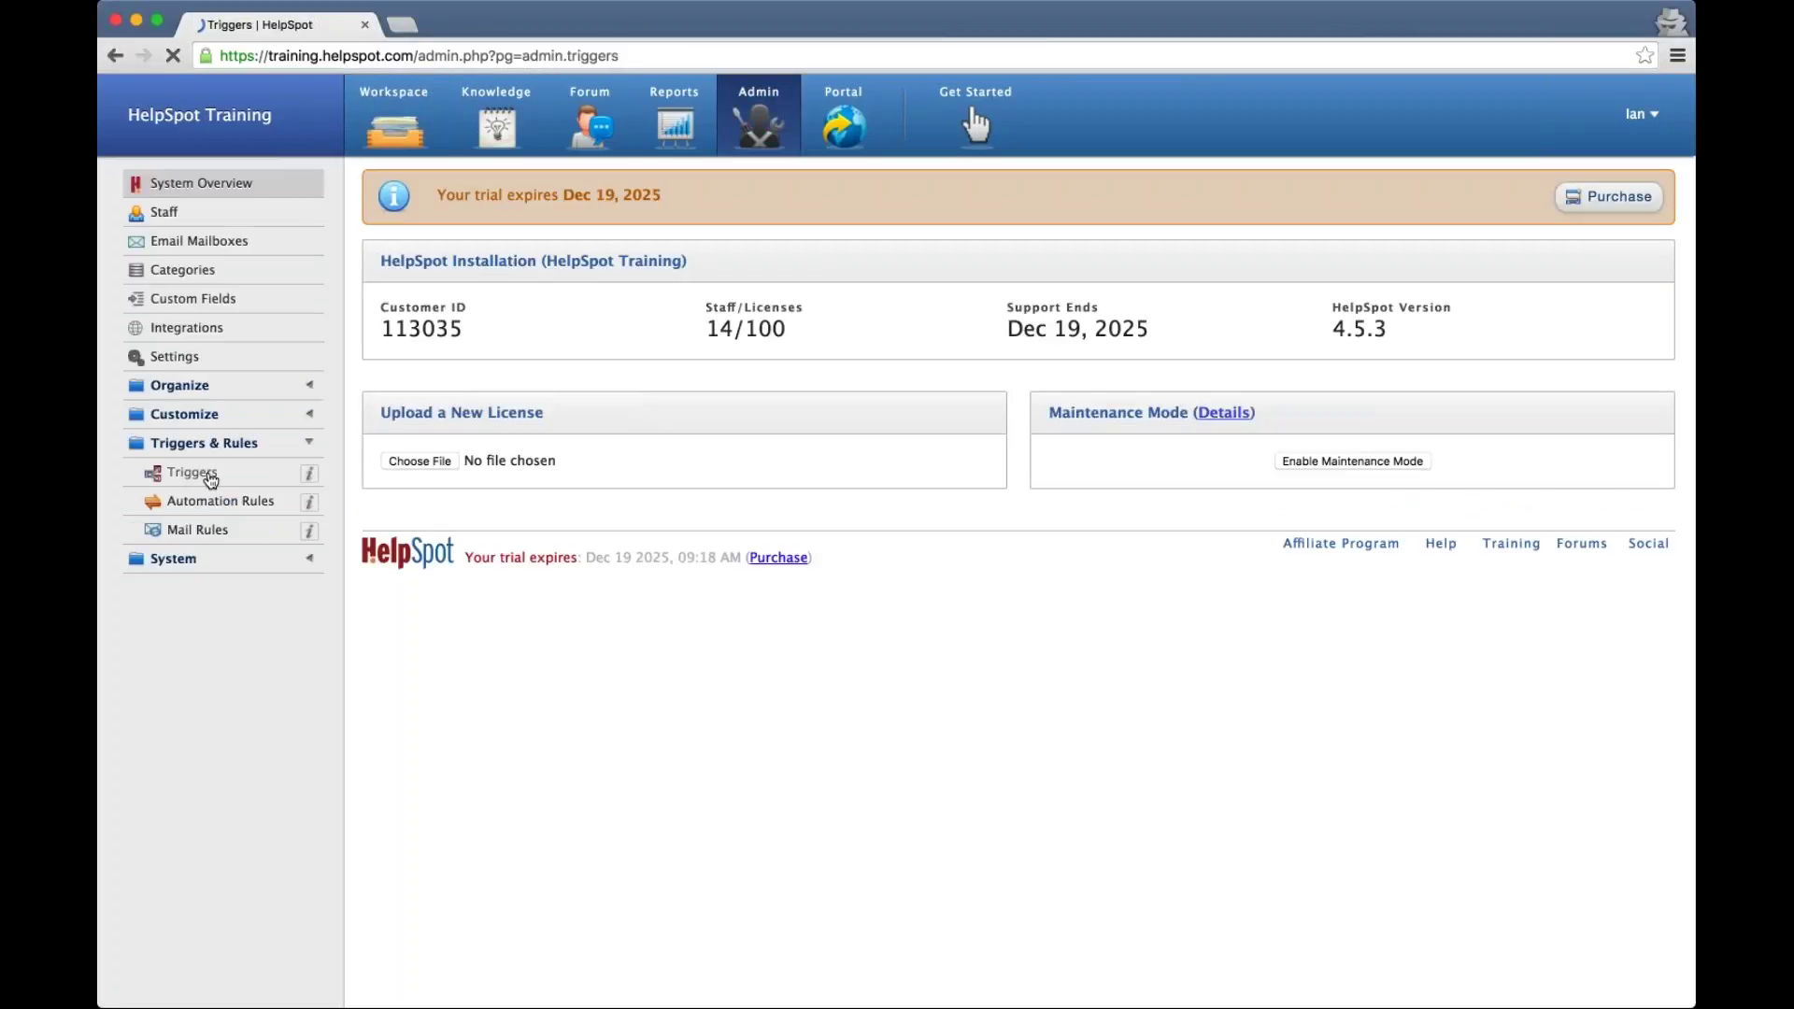
pyautogui.scroll(-1, 896, 540)
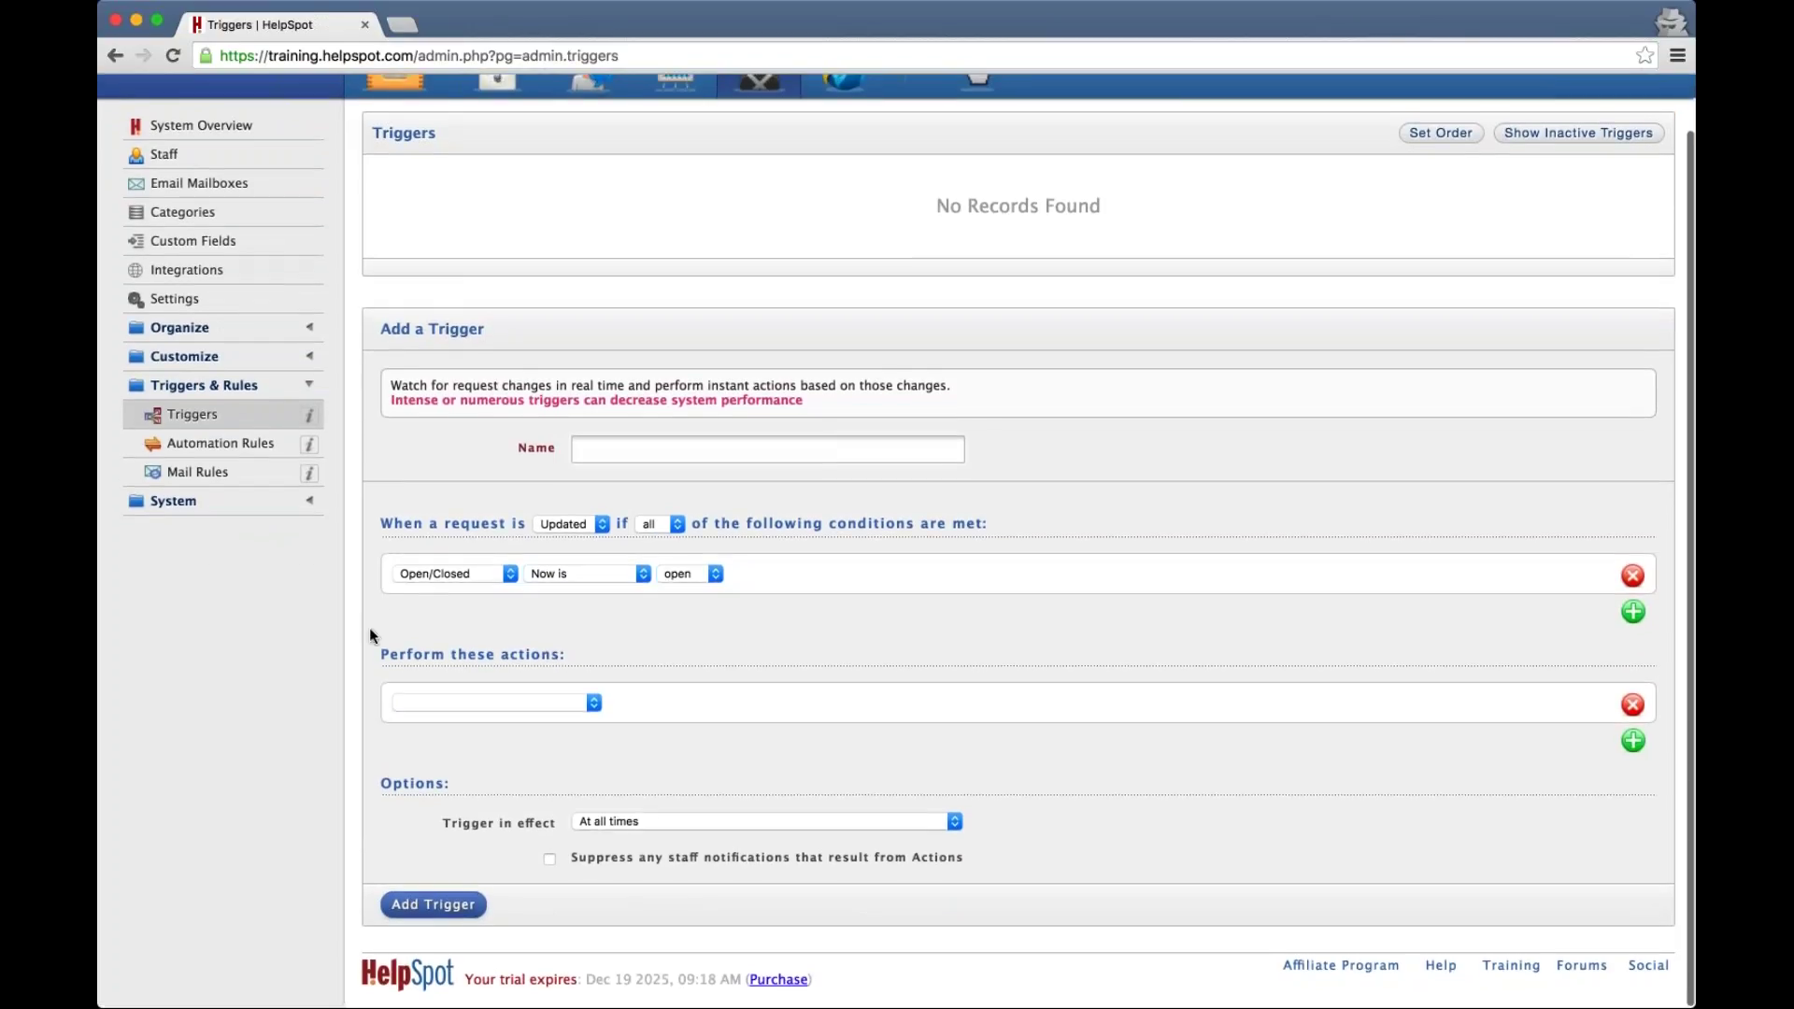
# Set the trigger action to Live Lookup, then show Resolution Speed's April 2016 breakdown
pyautogui.click(497, 703)
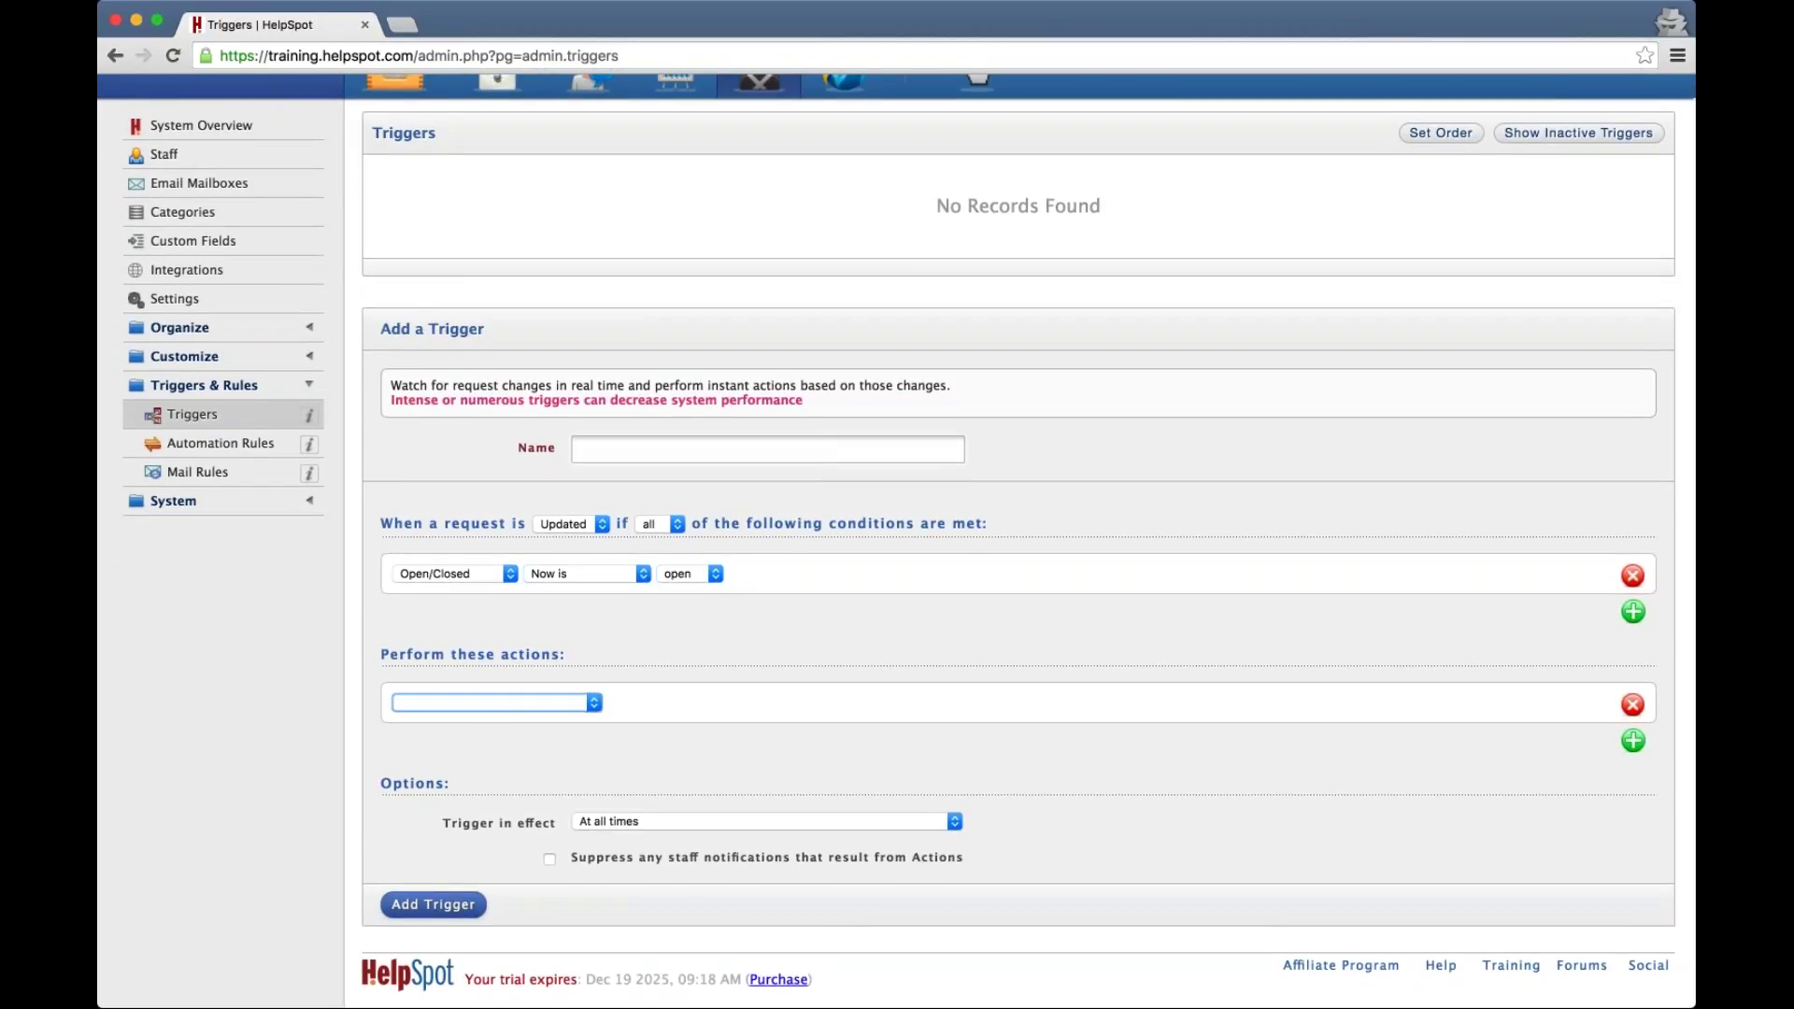
pyautogui.click(682, 805)
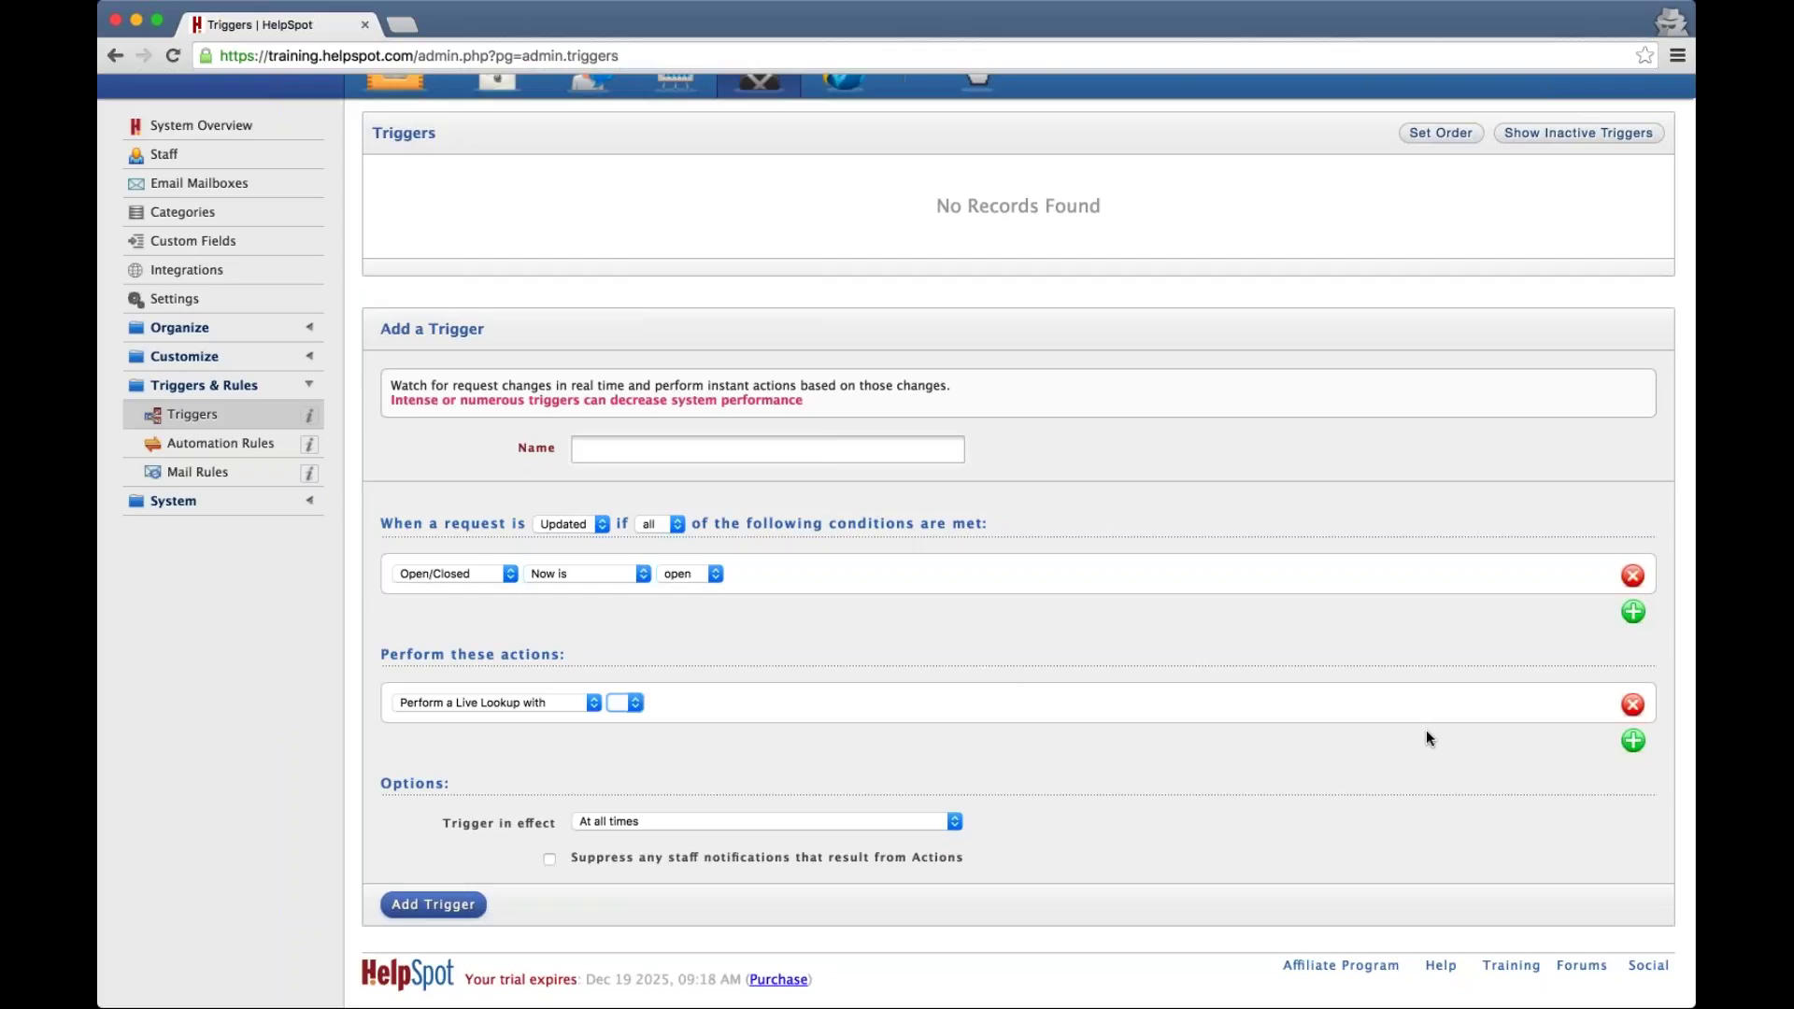
pyautogui.press('super+shift+2')
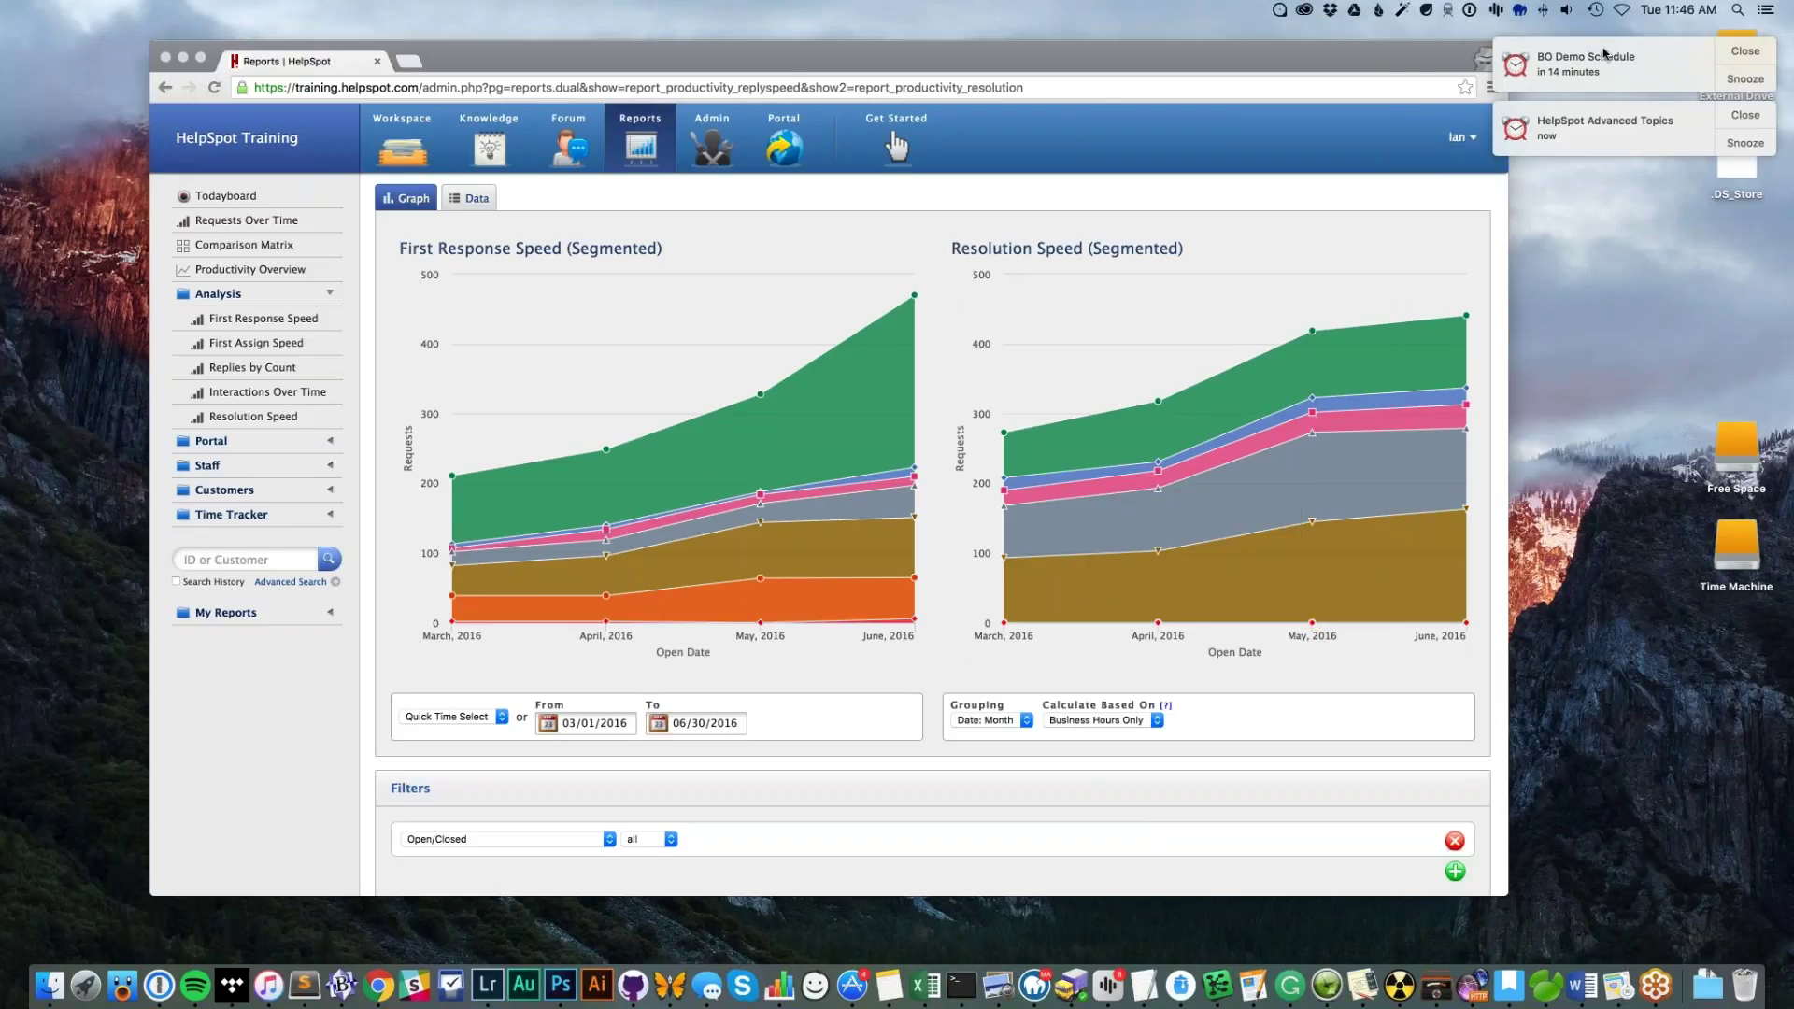
pyautogui.moveTo(1225, 586)
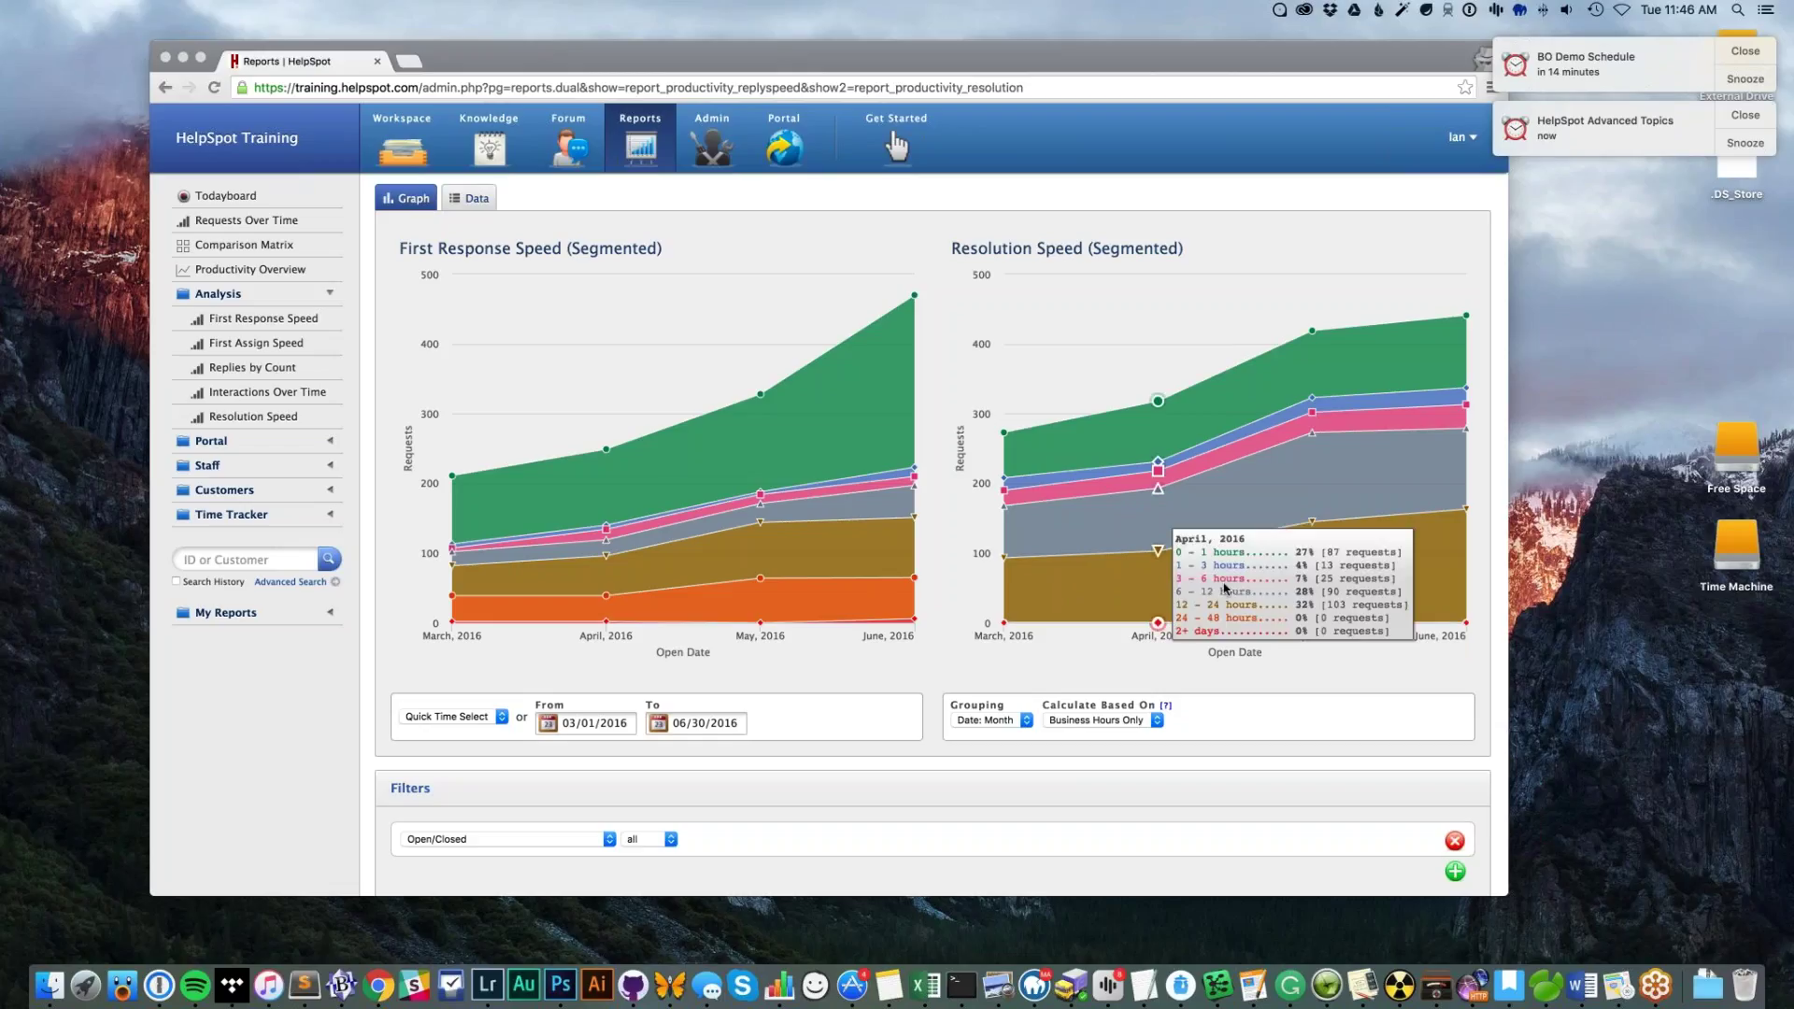